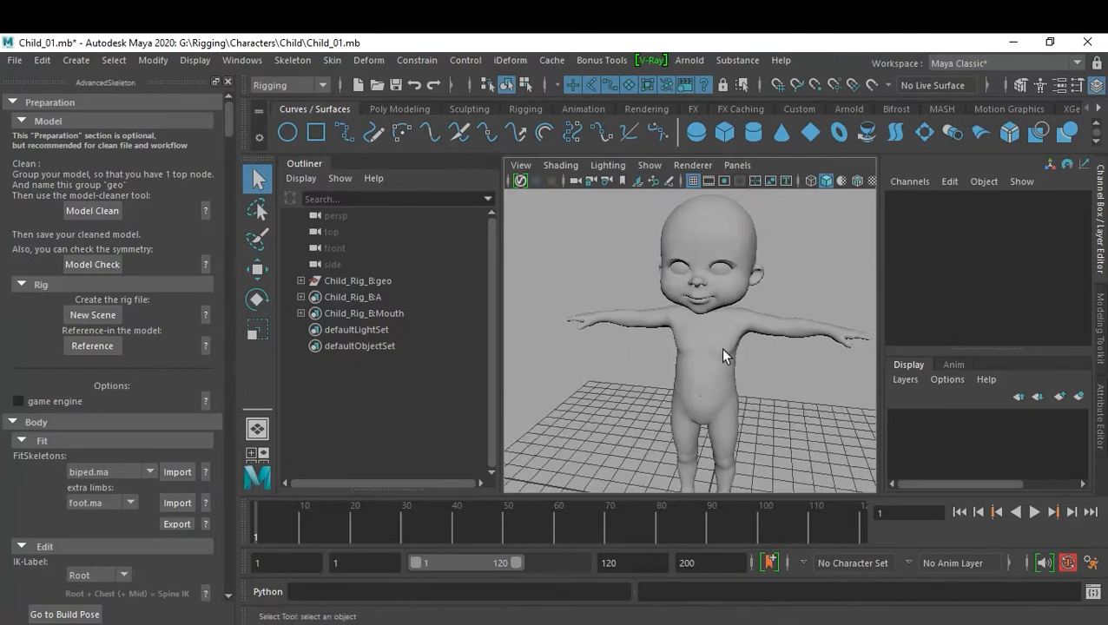
Select the child's body mesh and expand the Child_Rig_B:geo group to list its contents.
click(721, 347)
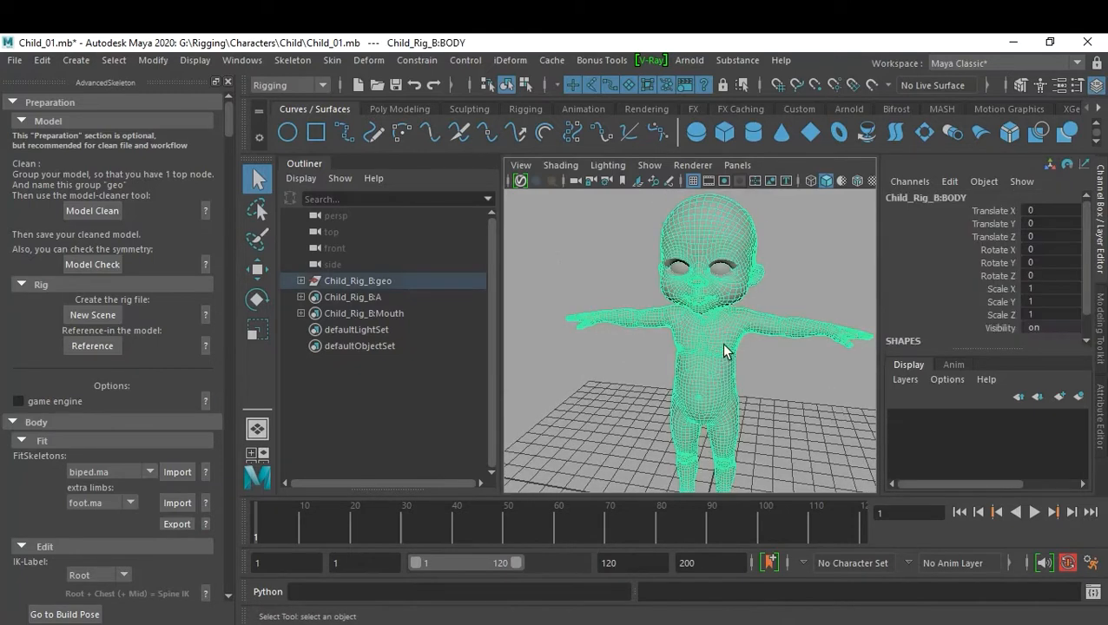
click(300, 281)
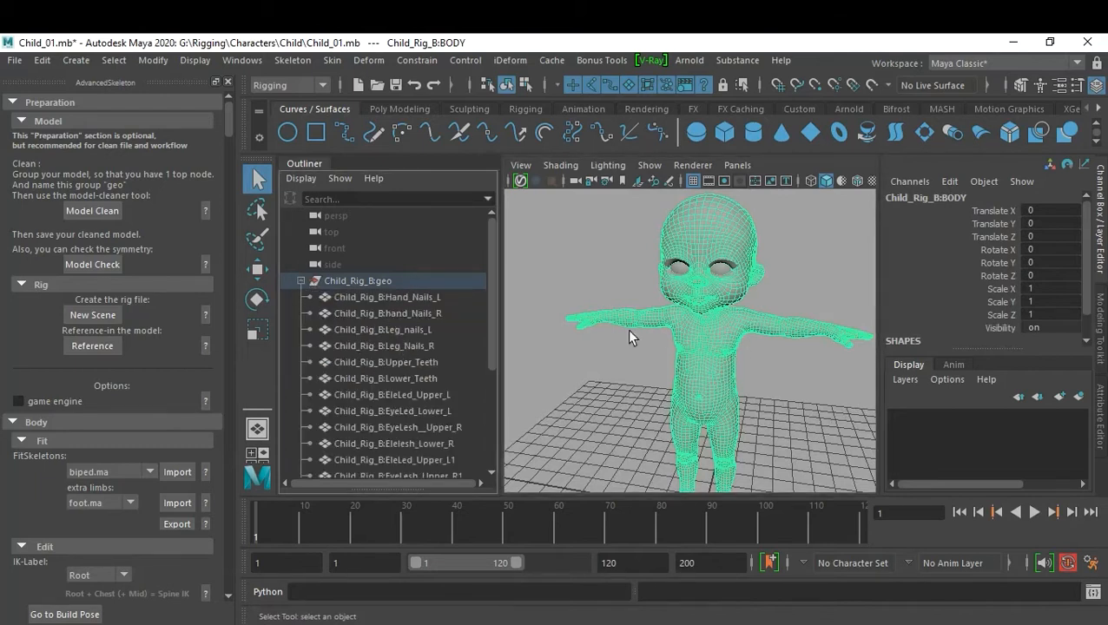
click(612, 277)
alt+drag(527, 328, 738, 365)
Inspect the Hand_Nails_L and hand_Nails_R meshes on the model in wireframe display.
click(416, 297)
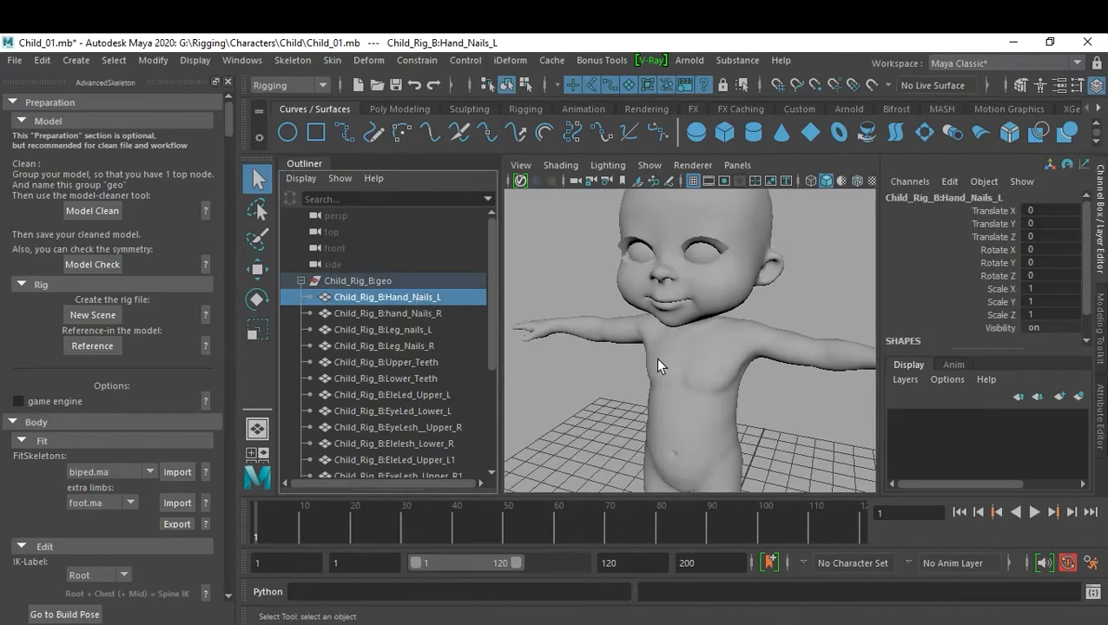
key(4)
alt+right_drag(746, 383, 691, 382)
scroll(693, 386, up, 4)
alt+drag(697, 390, 799, 401)
scroll(811, 398, up, 3)
click(420, 312)
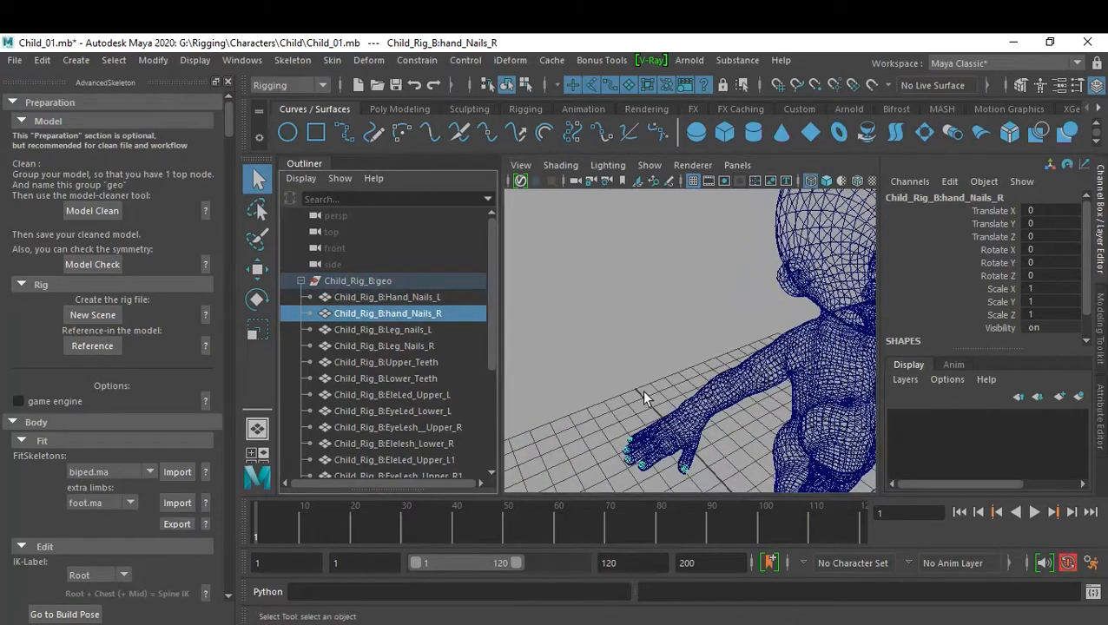
scroll(641, 390, down, 5)
alt+drag(650, 383, 710, 375)
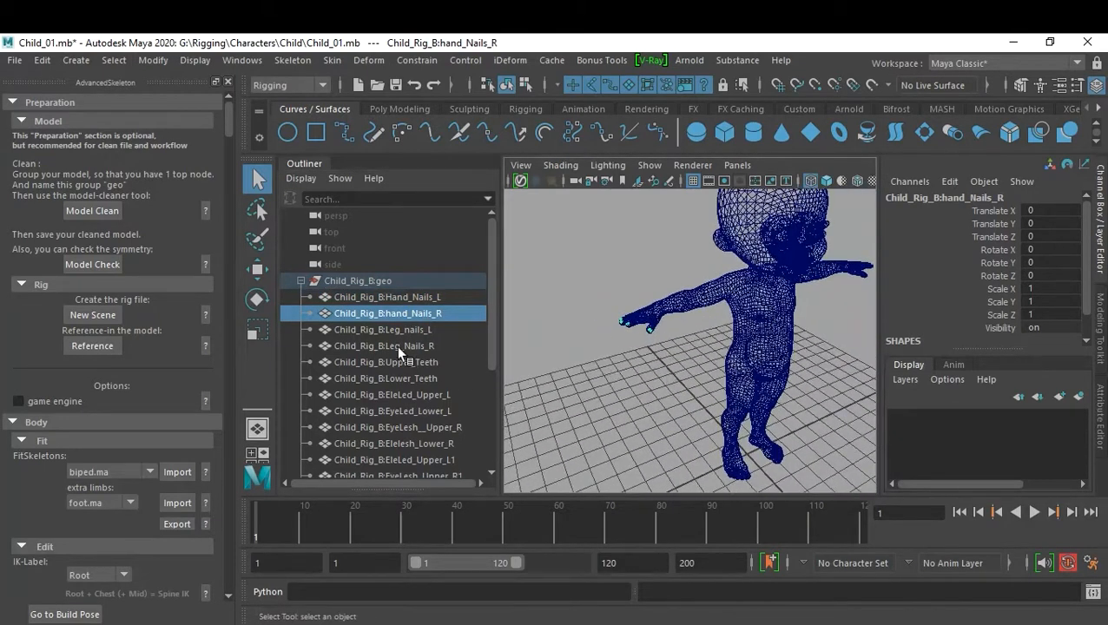
Inspect the left and right leg nail meshes and the upper and lower teeth meshes on the model.
click(404, 330)
click(417, 347)
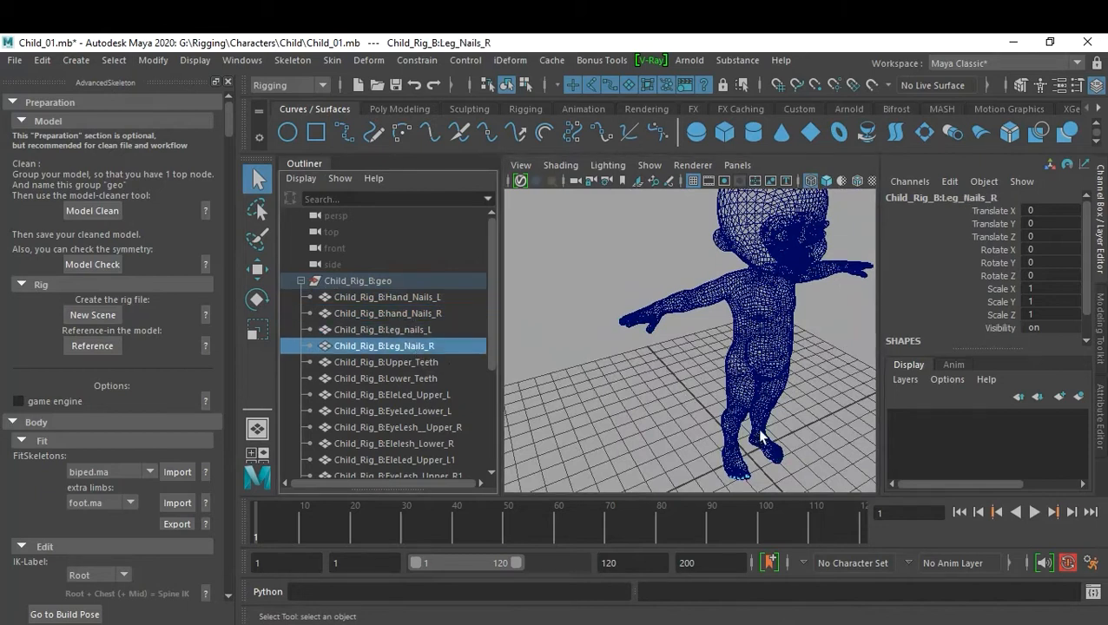
scroll(759, 434, up, 5)
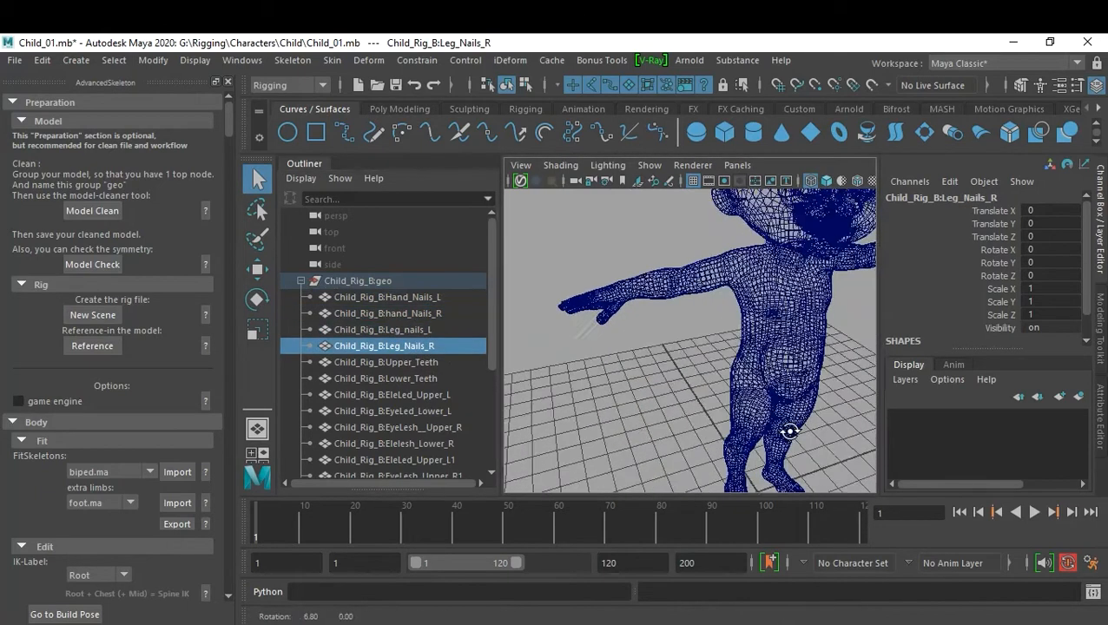
click(427, 361)
alt+drag(692, 366, 732, 380)
click(435, 376)
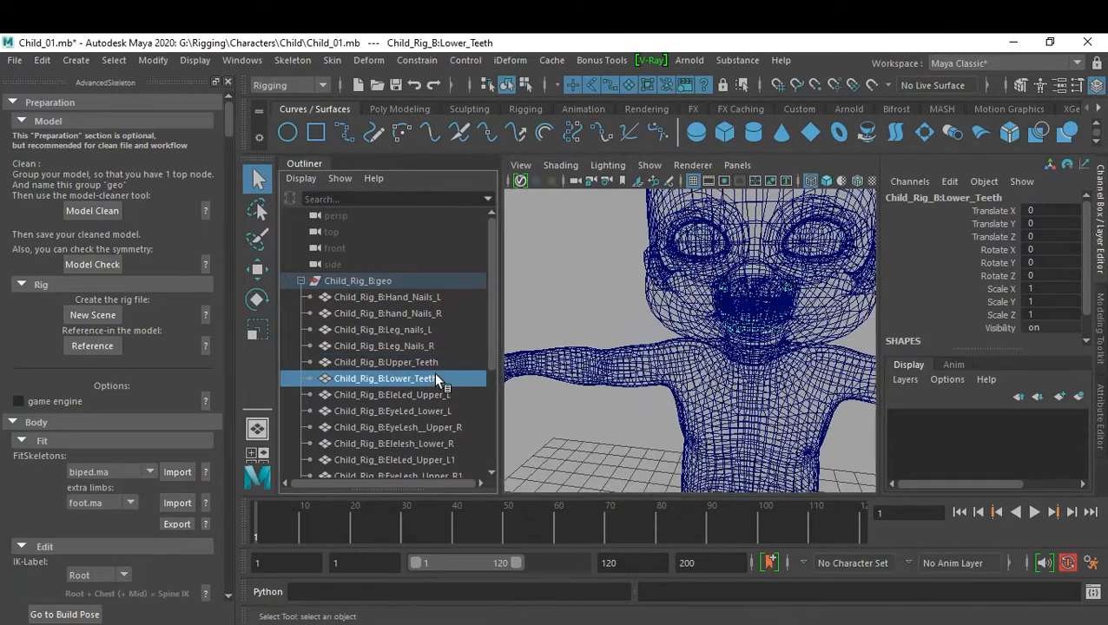
Inspect the upper and lower eyelash meshes of both eyes, from EleLed_Upper_L to Elelesh_Lower_R, in shaded display.
click(444, 392)
alt+drag(695, 388, 698, 363)
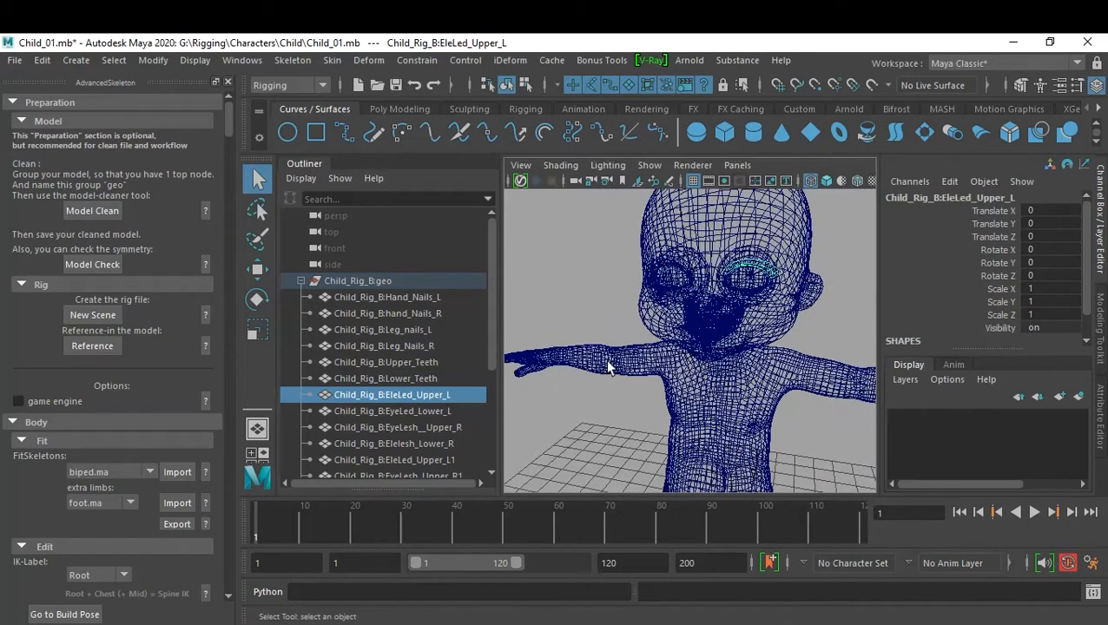
key(5)
click(445, 411)
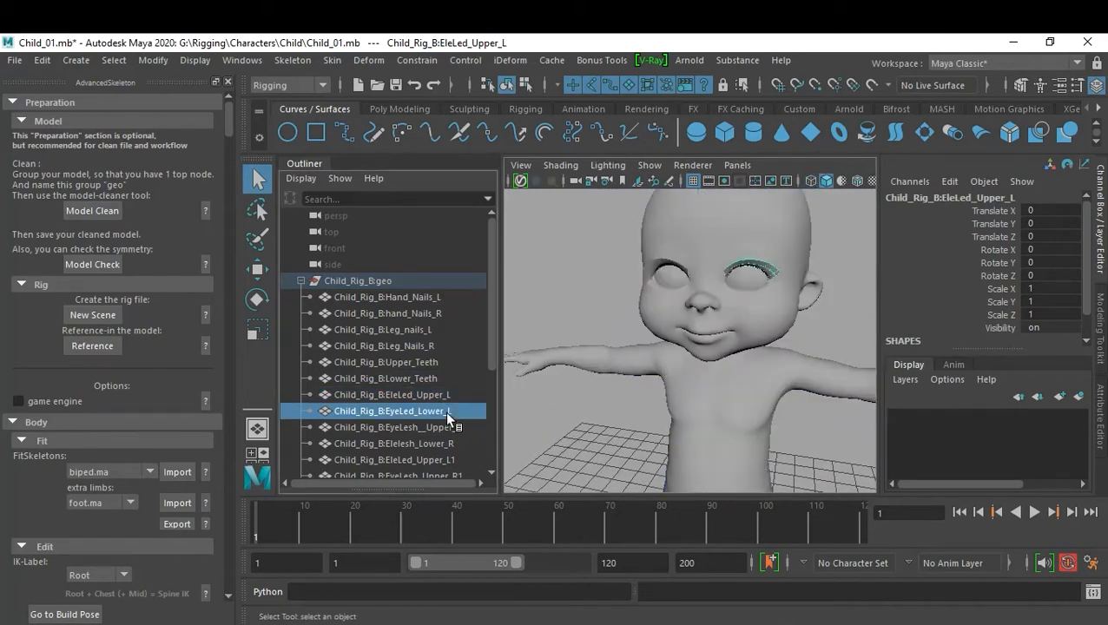
click(449, 427)
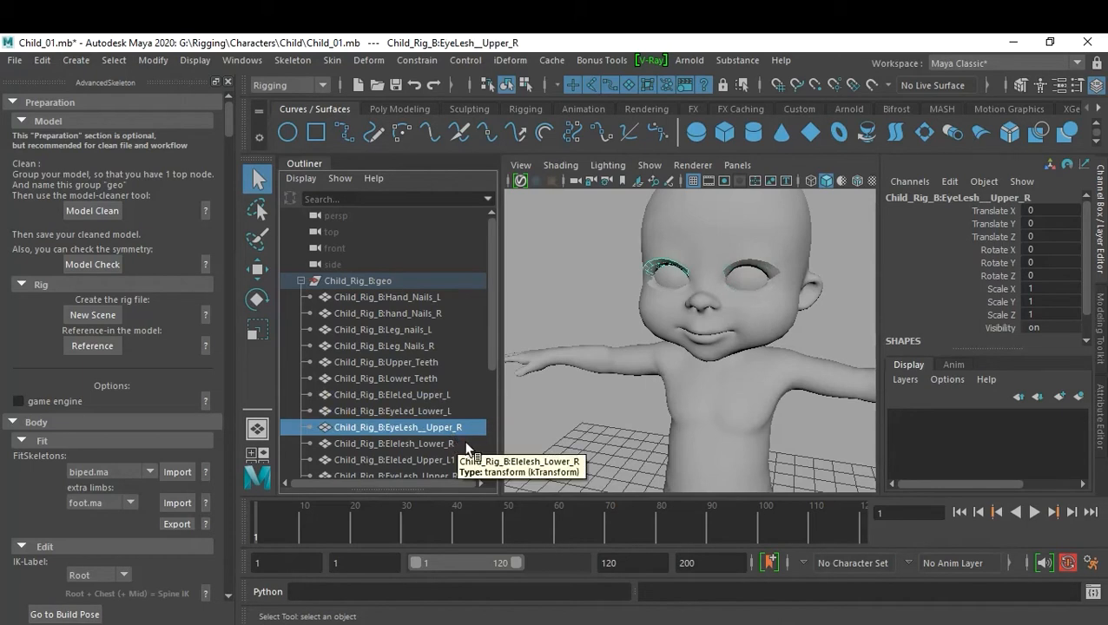
click(458, 444)
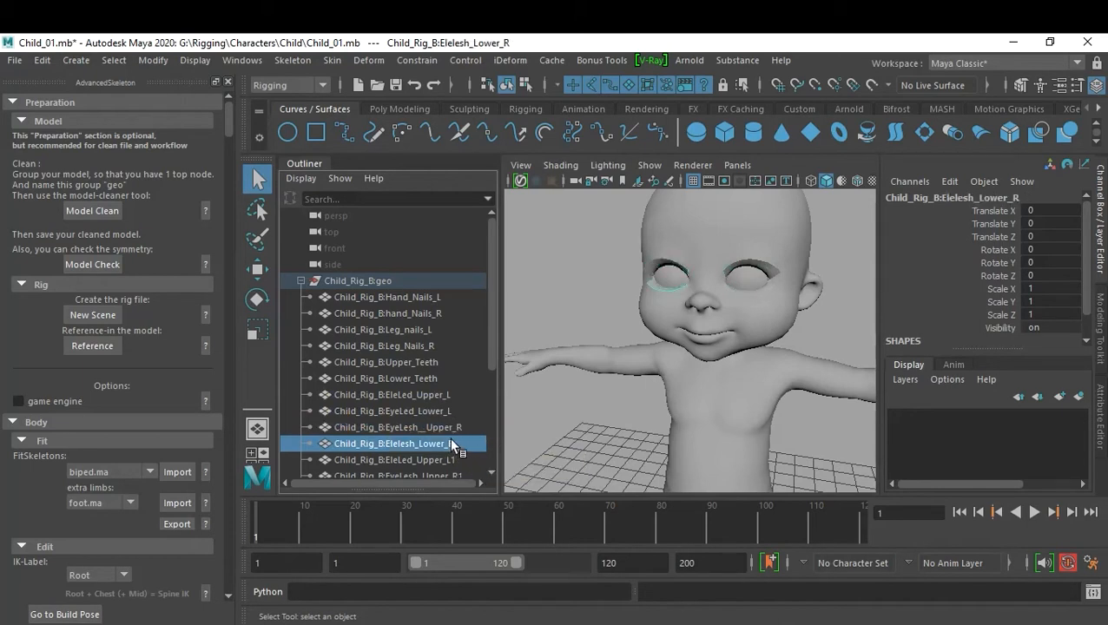
Inspect the second set of eyelash meshes, from EleLed_Upper_L1 to Elelesh_Lower_R1.
scroll(453, 445, down, 3)
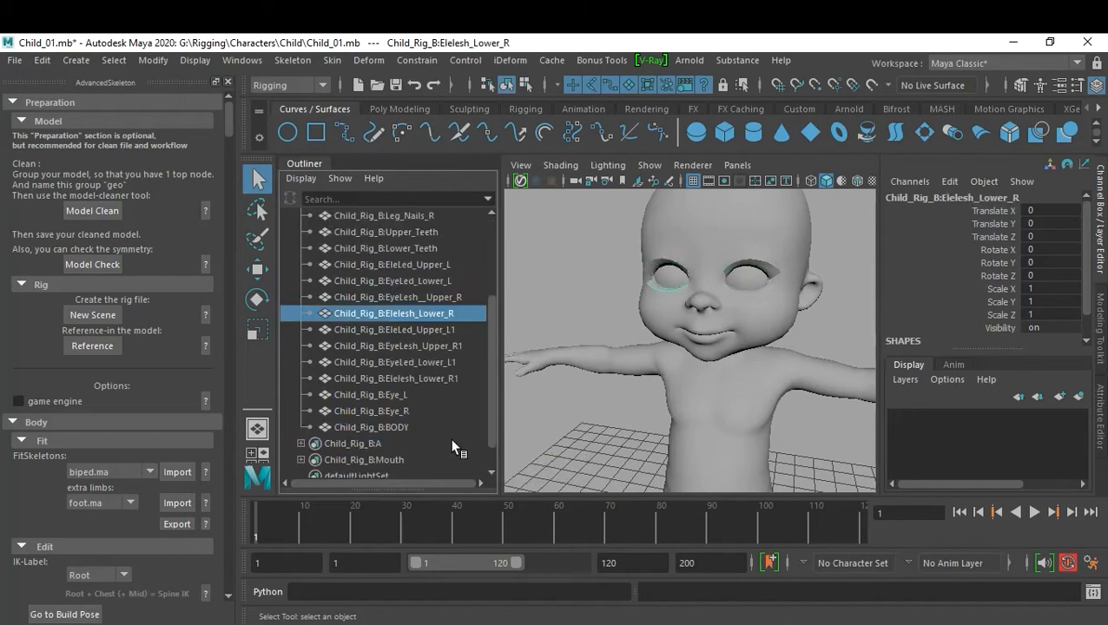
click(449, 330)
click(455, 346)
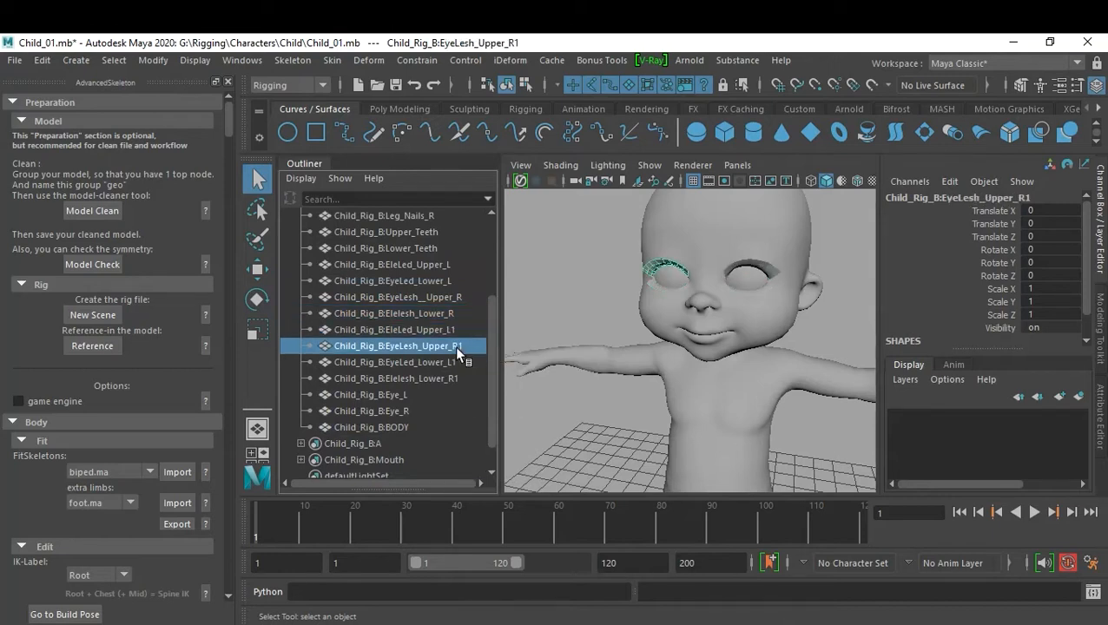
click(451, 362)
click(451, 378)
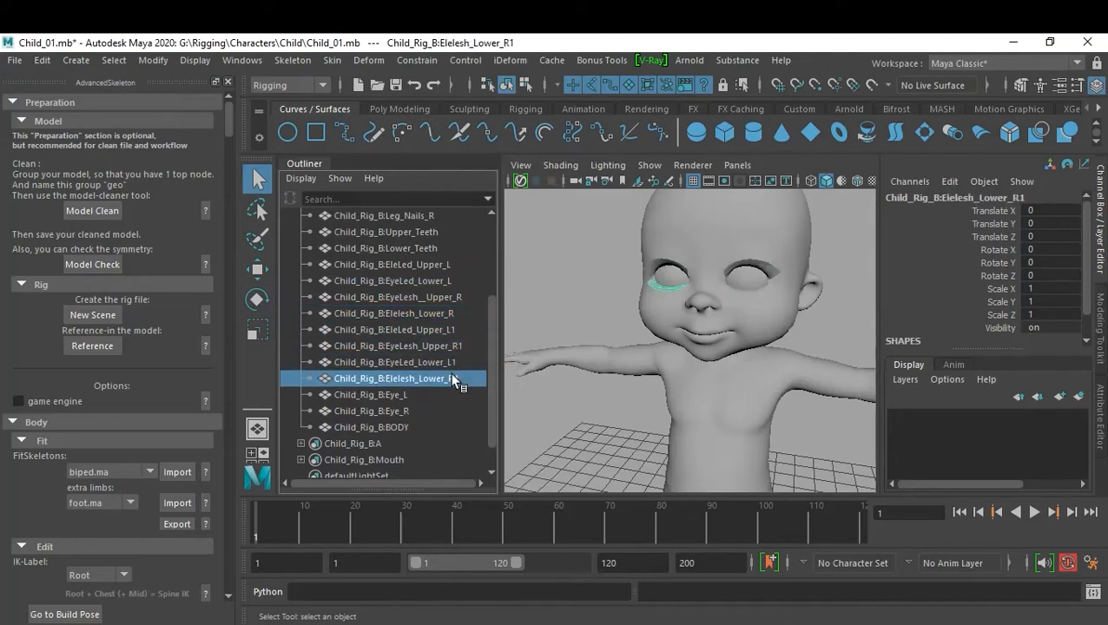
Inspect the Eye_L and Eye_R meshes, examining the head from several sides in shaded and wireframe display.
click(403, 394)
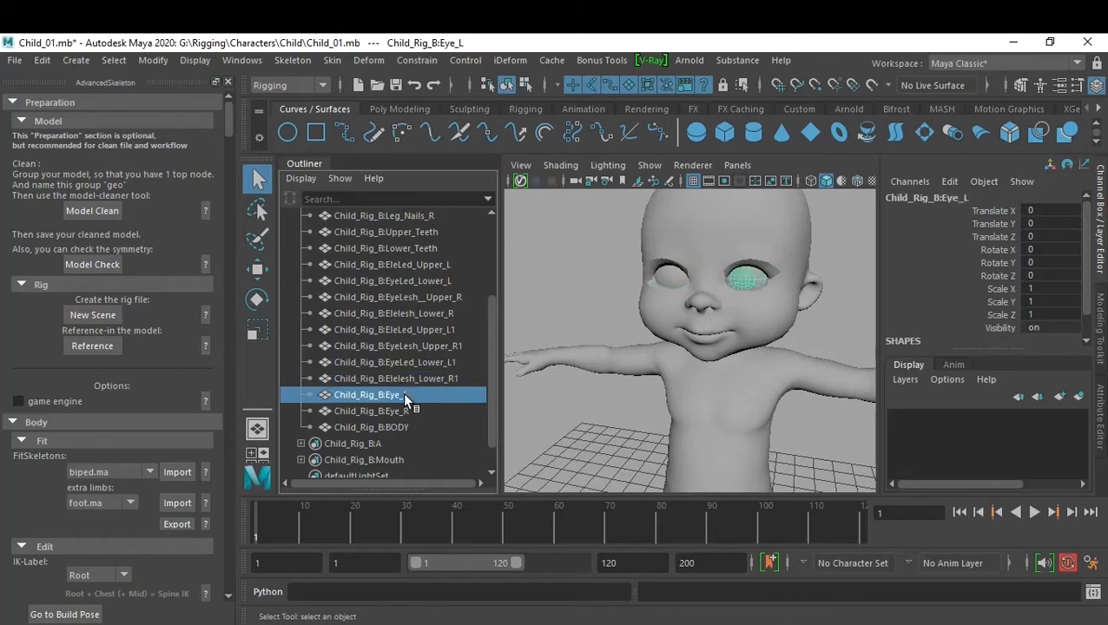
click(415, 410)
click(405, 395)
click(409, 410)
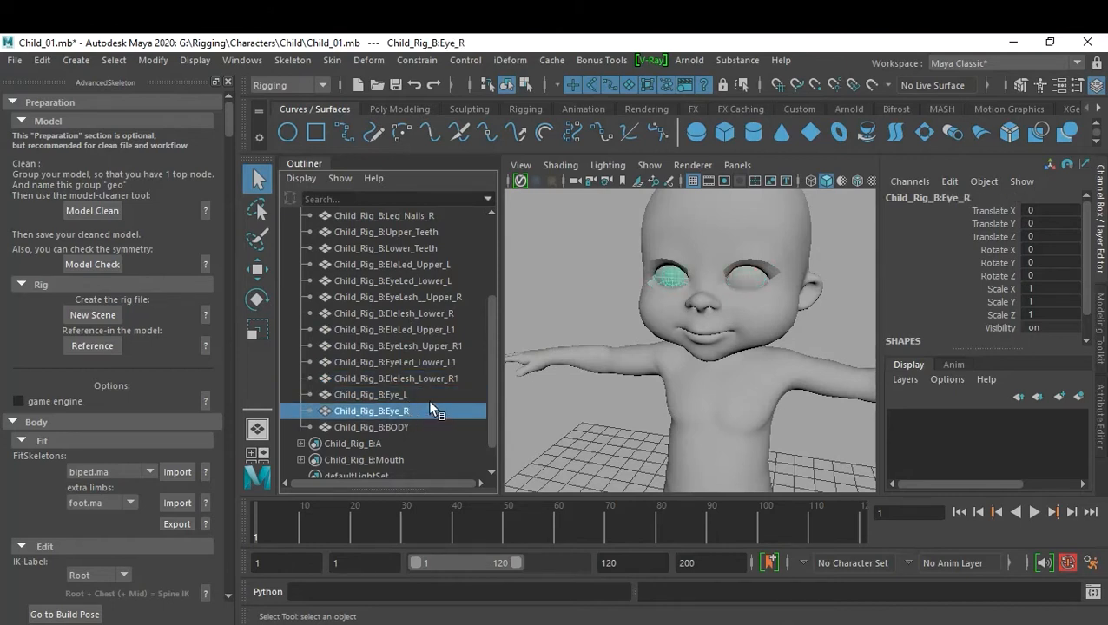
alt+drag(772, 387, 655, 406)
mouse_move(651, 397)
alt+right_down()
mouse_move(799, 470)
mouse_move(658, 397)
mouse_move(668, 396)
alt+right_up()
alt+drag(668, 396, 719, 376)
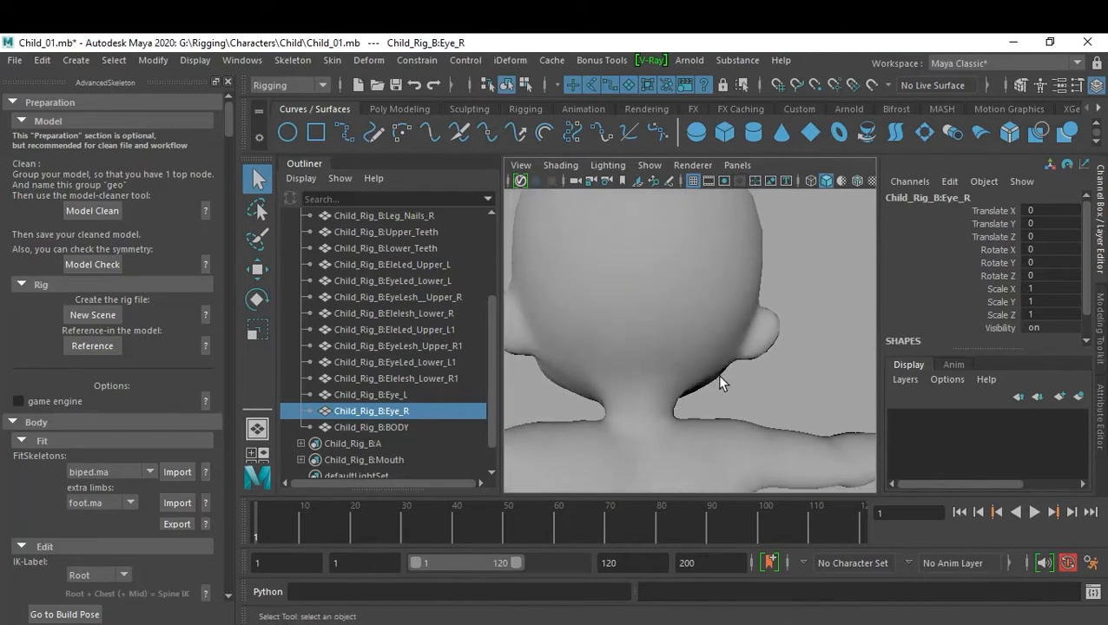
key(4)
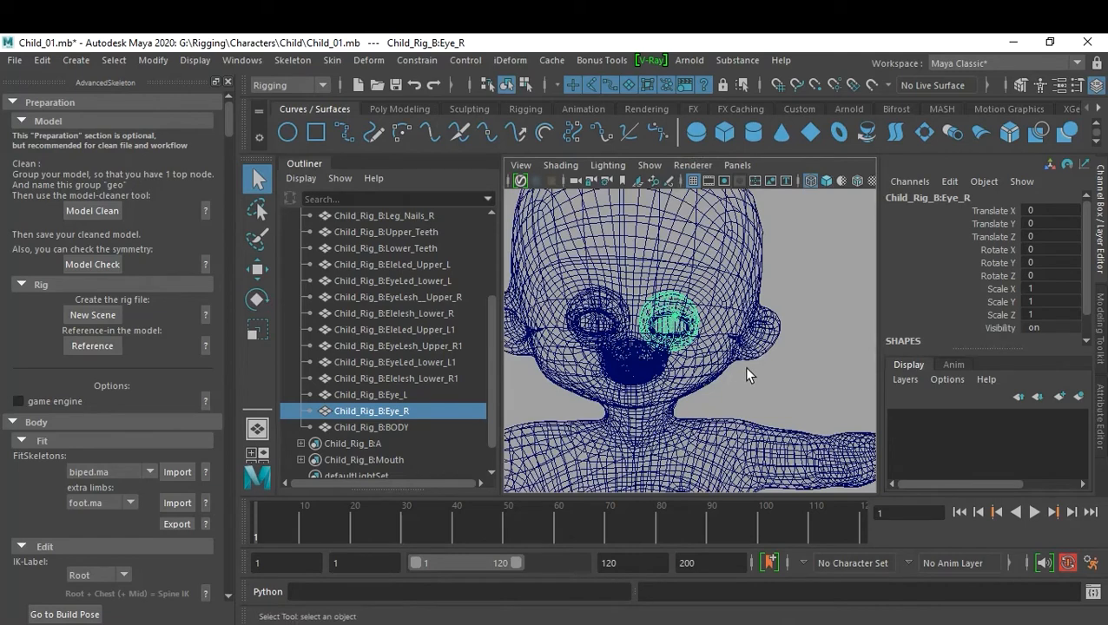
alt+drag(791, 262, 745, 378)
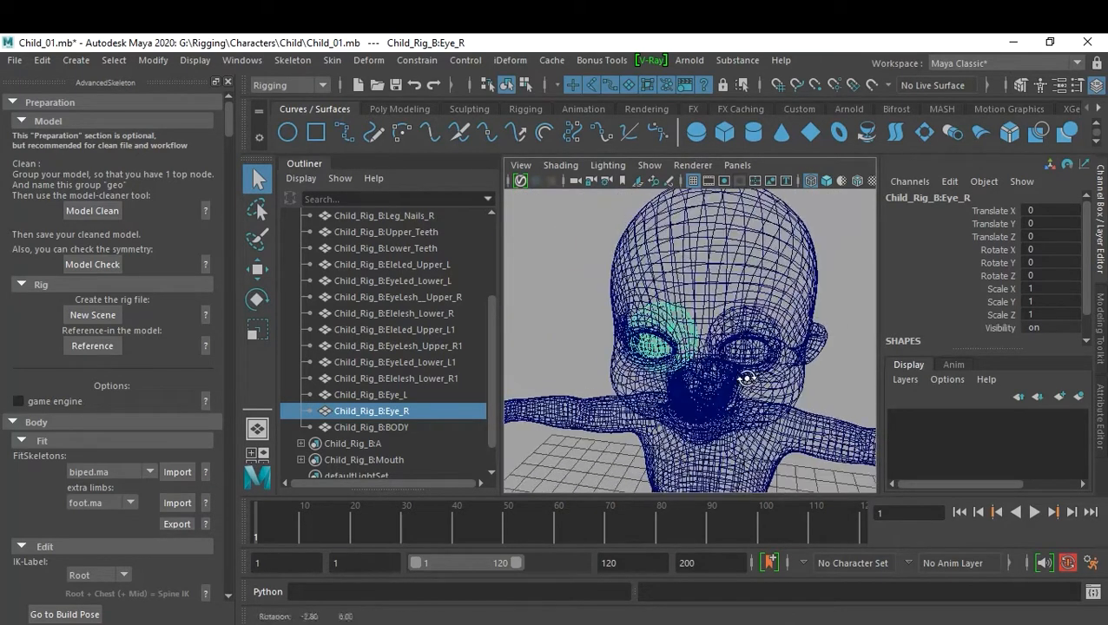
Inspect the BODY mesh, save the Child_01.mb scene and clear the selection.
click(394, 426)
scroll(657, 402, down, 5)
alt+middle_drag(745, 415, 718, 382)
scroll(712, 407, down, 2)
key(ctrl+s)
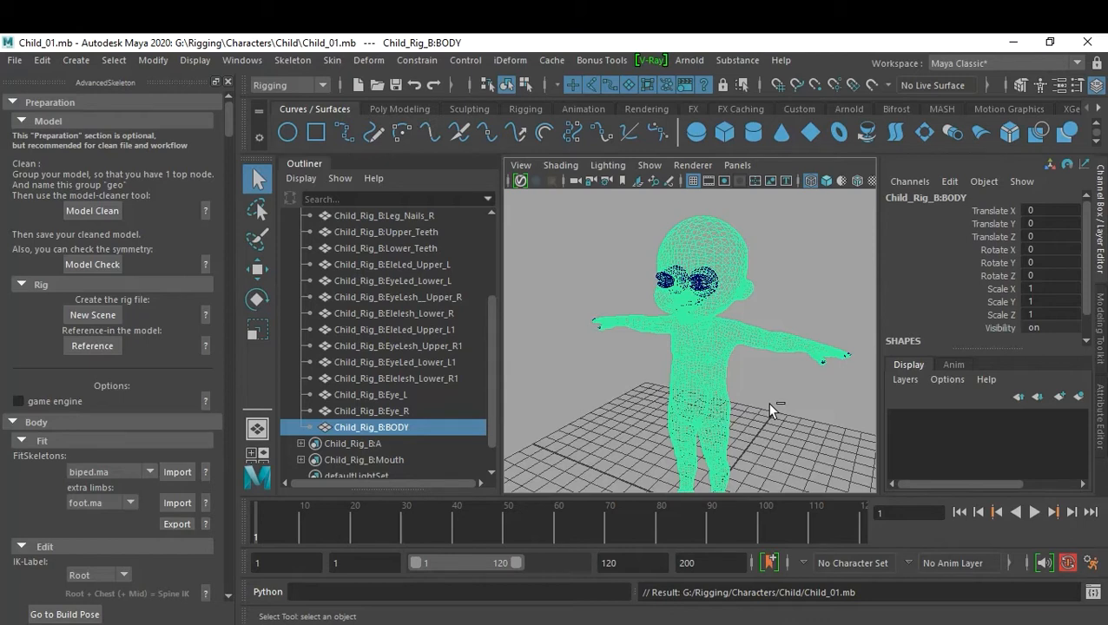
key(ctrl+s)
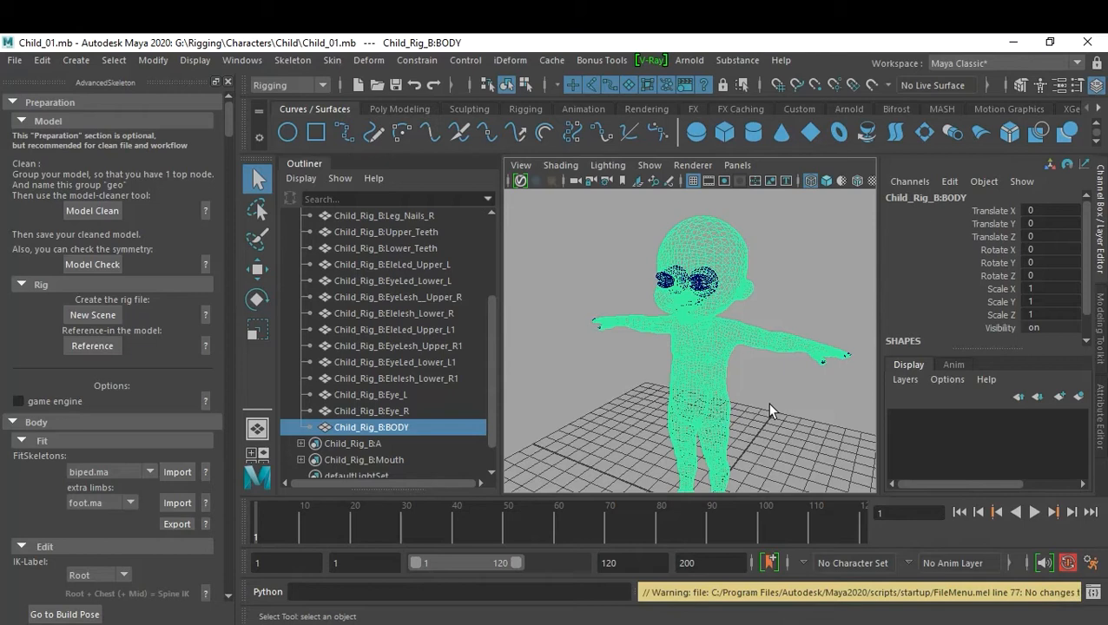
click(768, 401)
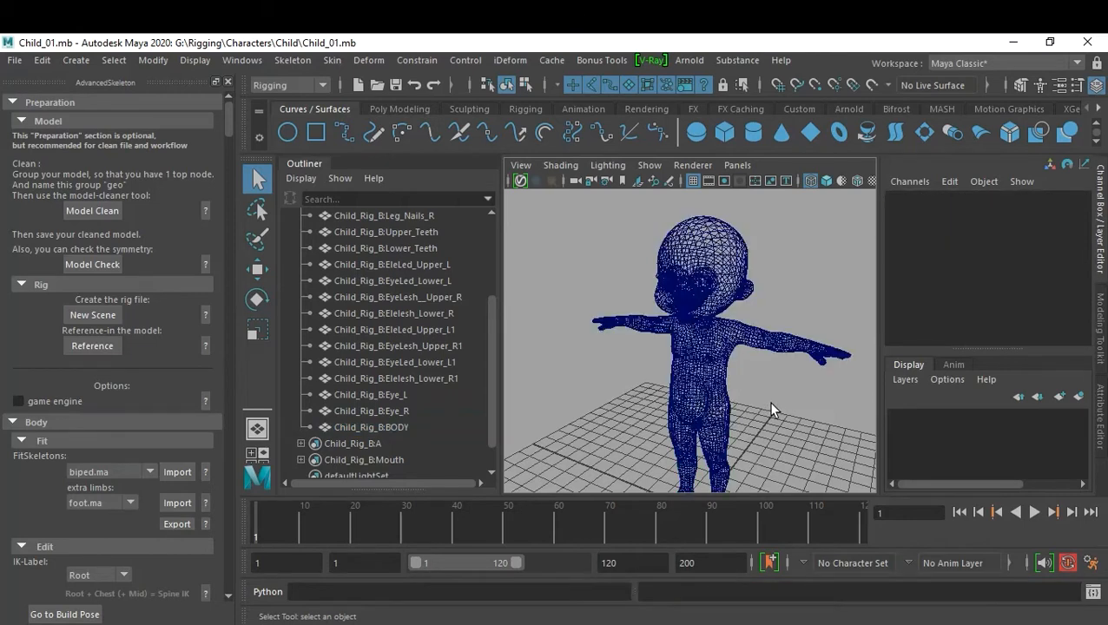
Unparent all meshes from Hand_Nails_L through BODY out of the Child_Rig_B:geo group and delete the emptied group.
alt+right_drag(761, 401, 670, 410)
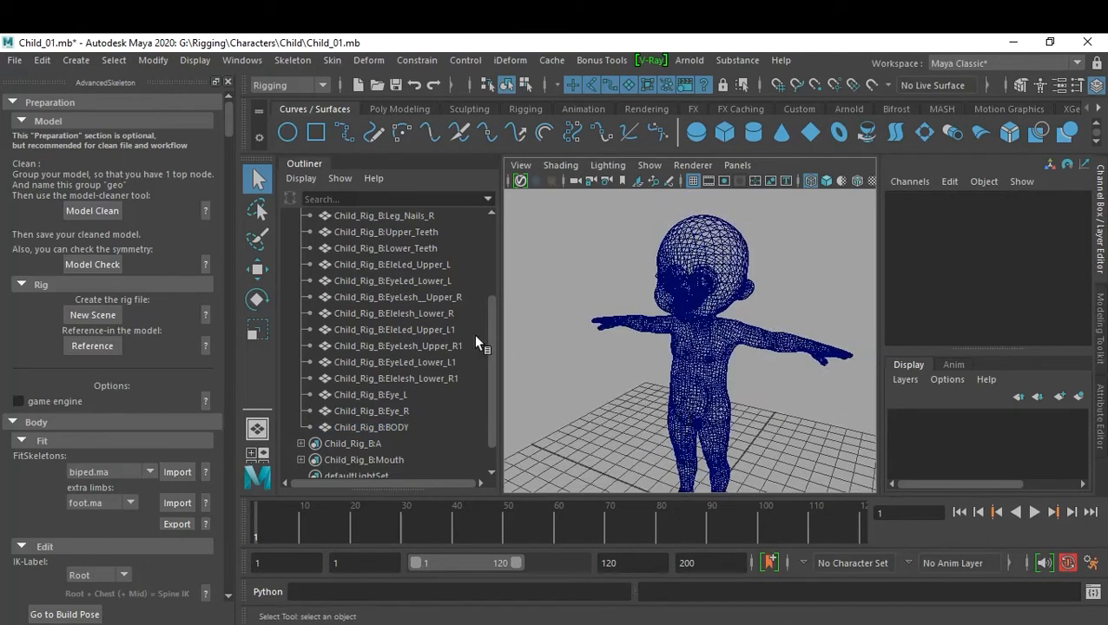
scroll(451, 354, up, 4)
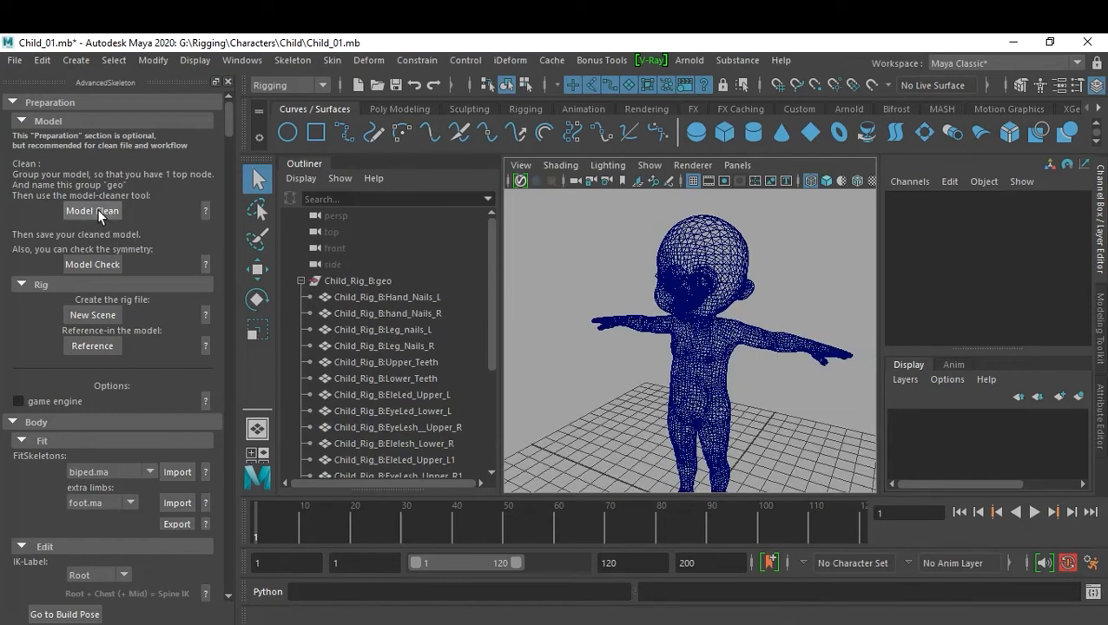
click(409, 297)
scroll(420, 369, down, 5)
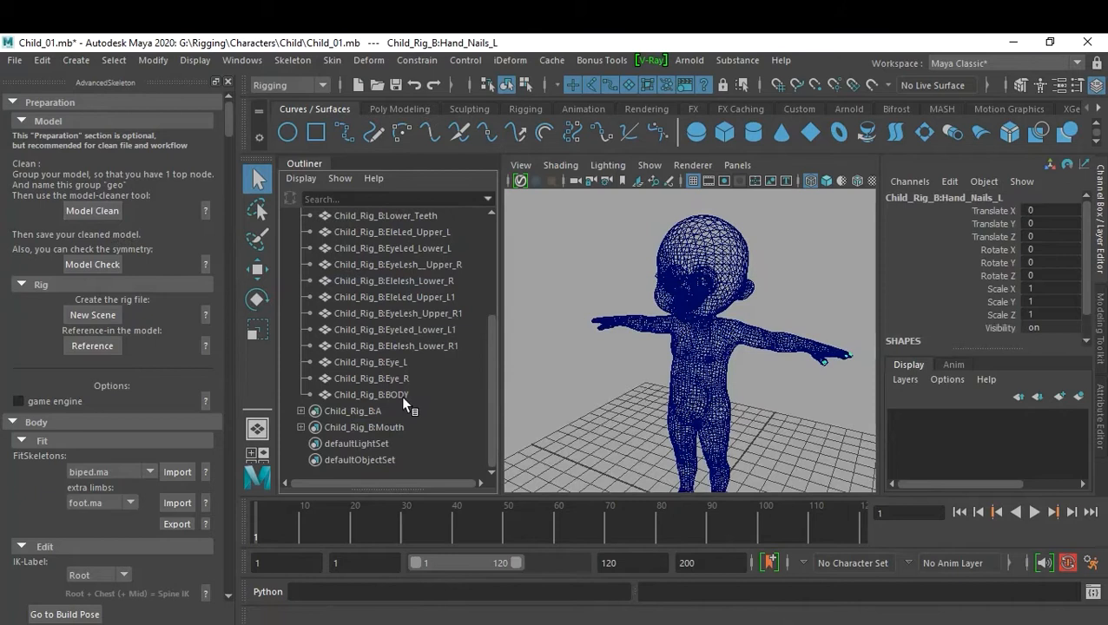
shift+click(401, 395)
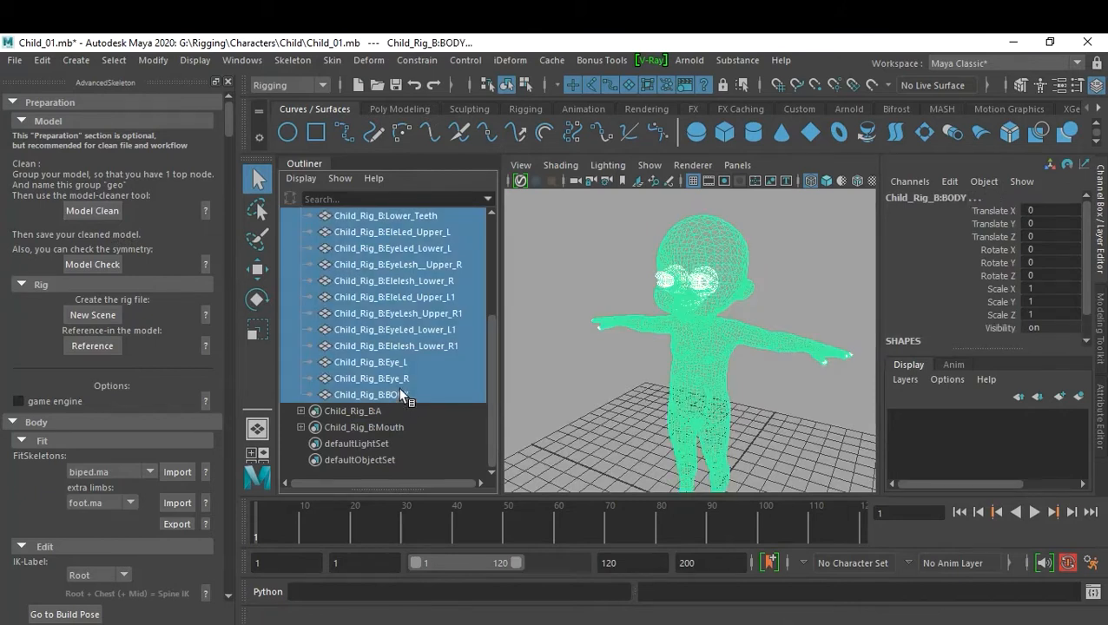
scroll(447, 370, up, 5)
click(372, 281)
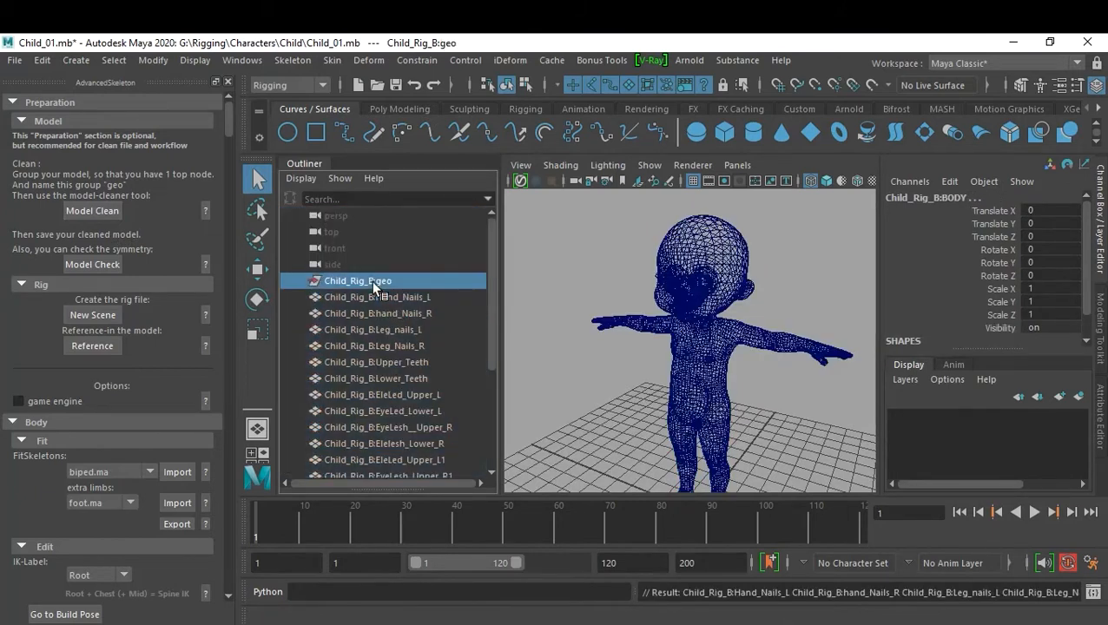
key(Delete)
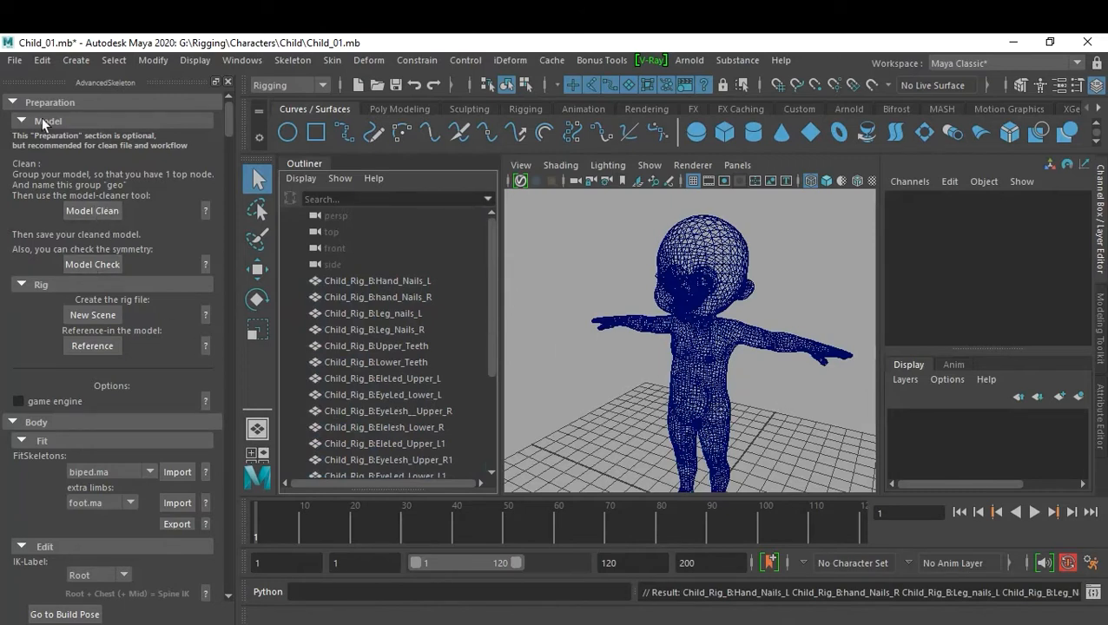
Create the top-level "geo" group in AdvancedSkeleton's Model Cleaner and clean the model.
click(92, 211)
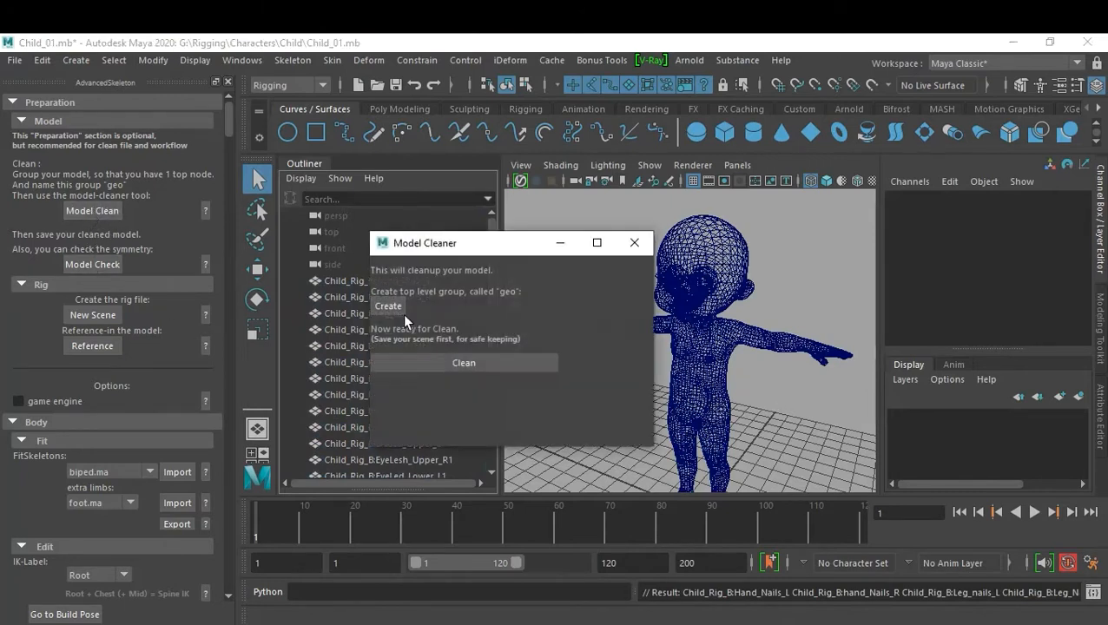
click(475, 363)
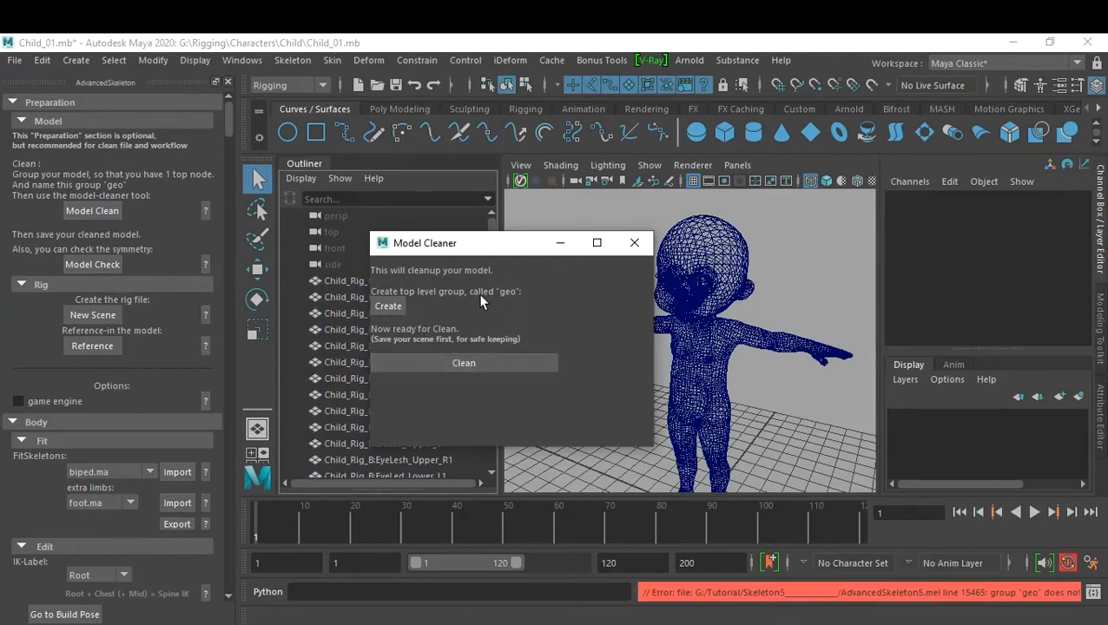
click(389, 306)
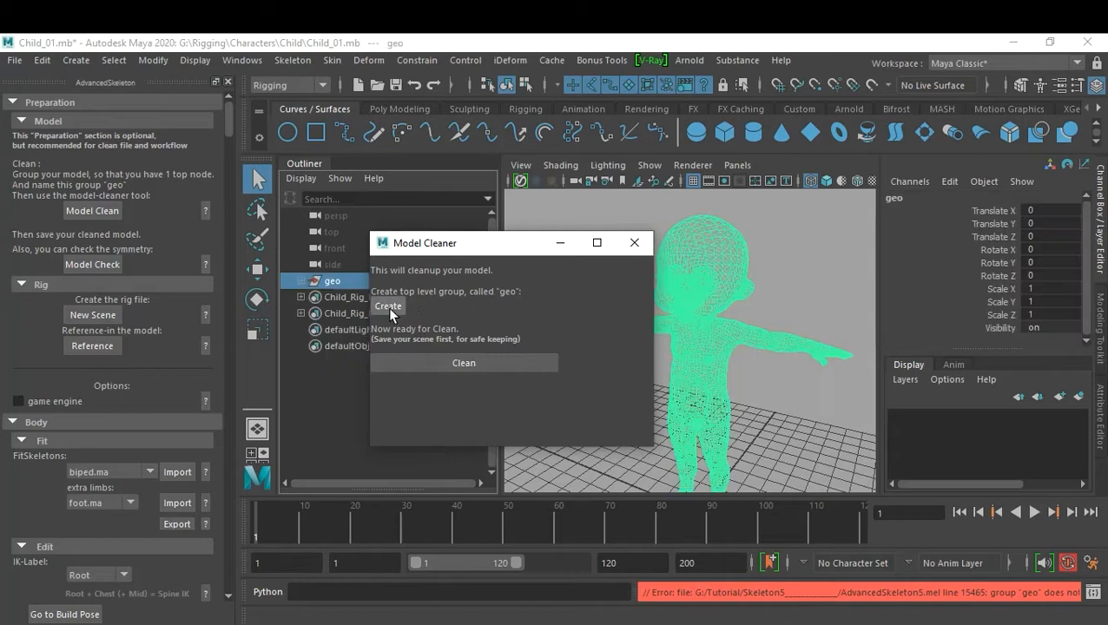
click(464, 365)
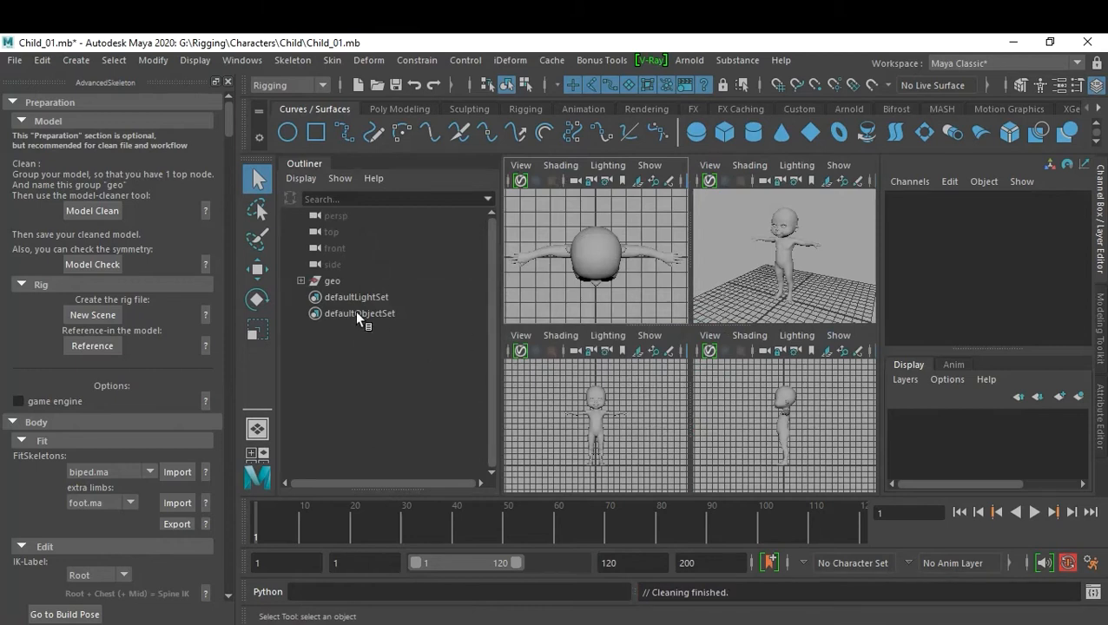
Review the mesh names inside the cleaned geo group and collapse the group again.
click(301, 280)
scroll(446, 373, down, 3)
scroll(445, 373, up, 3)
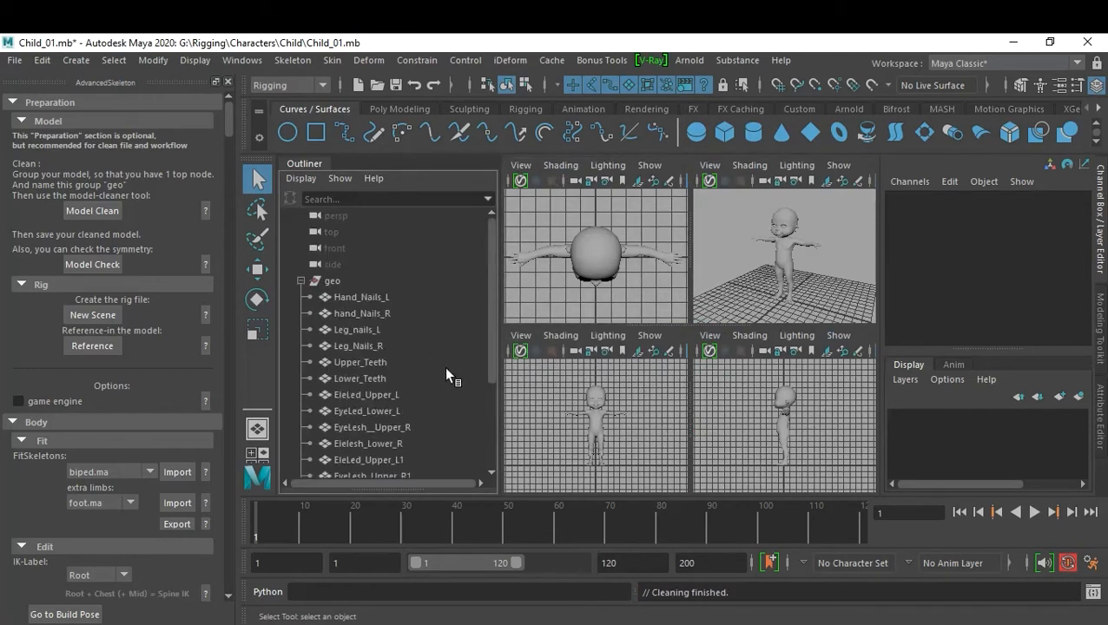
scroll(445, 374, down, 3)
scroll(446, 373, up, 3)
click(300, 281)
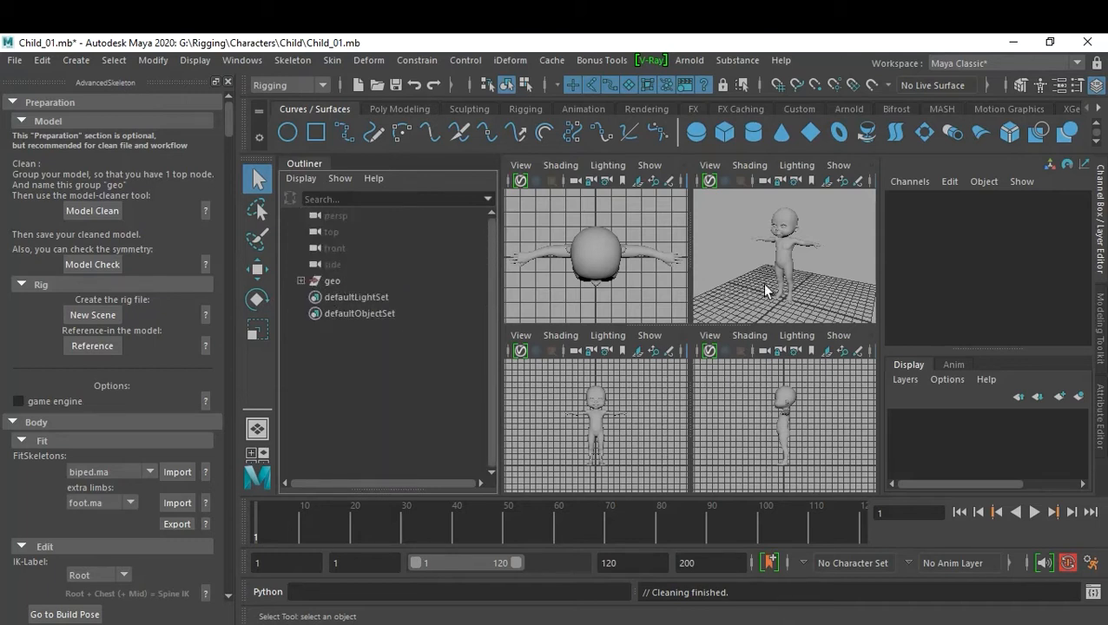
Show the child model in an enlarged perspective view and save the cleaned Child_01.mb scene.
key(space)
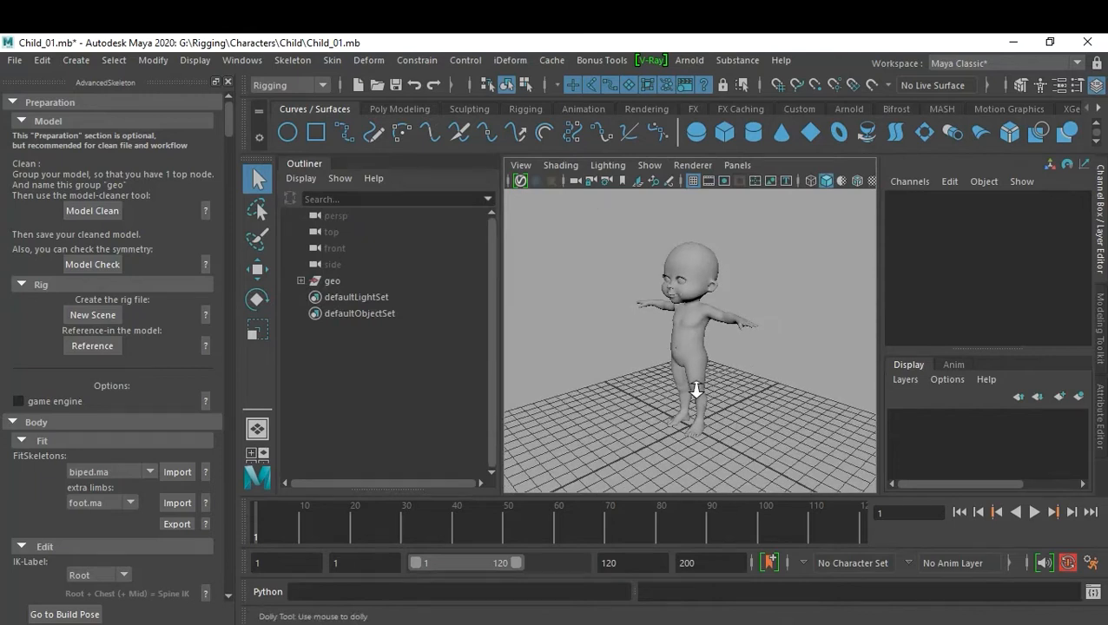
alt+right_drag(696, 388, 772, 405)
mouse_move(771, 405)
alt+mouse_down()
mouse_move(750, 399)
mouse_move(775, 398)
alt+mouse_up()
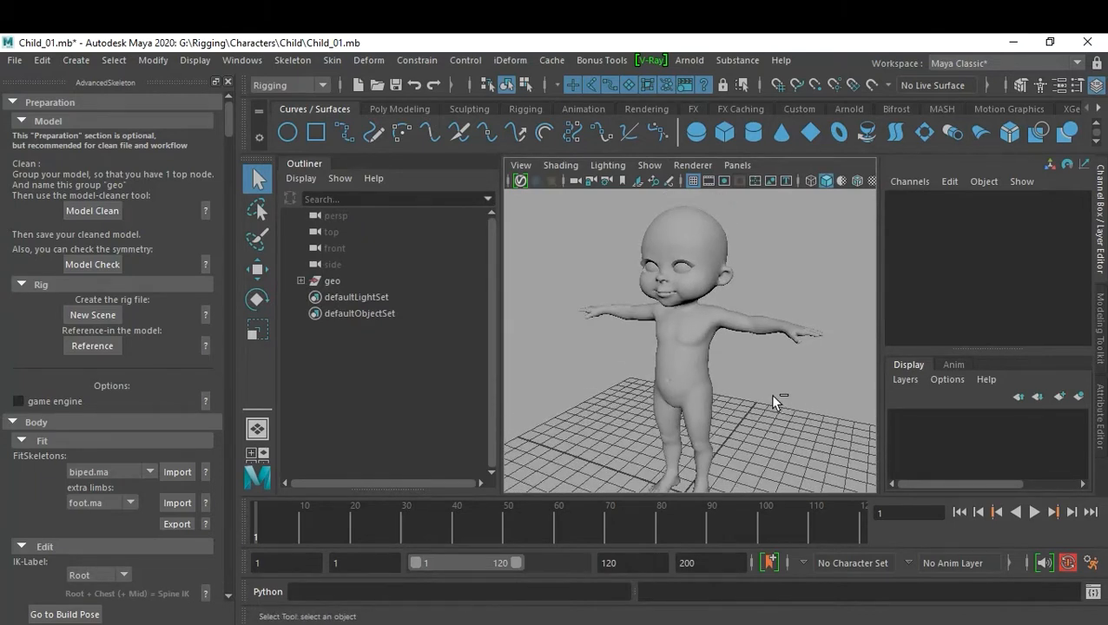
key(ctrl+s)
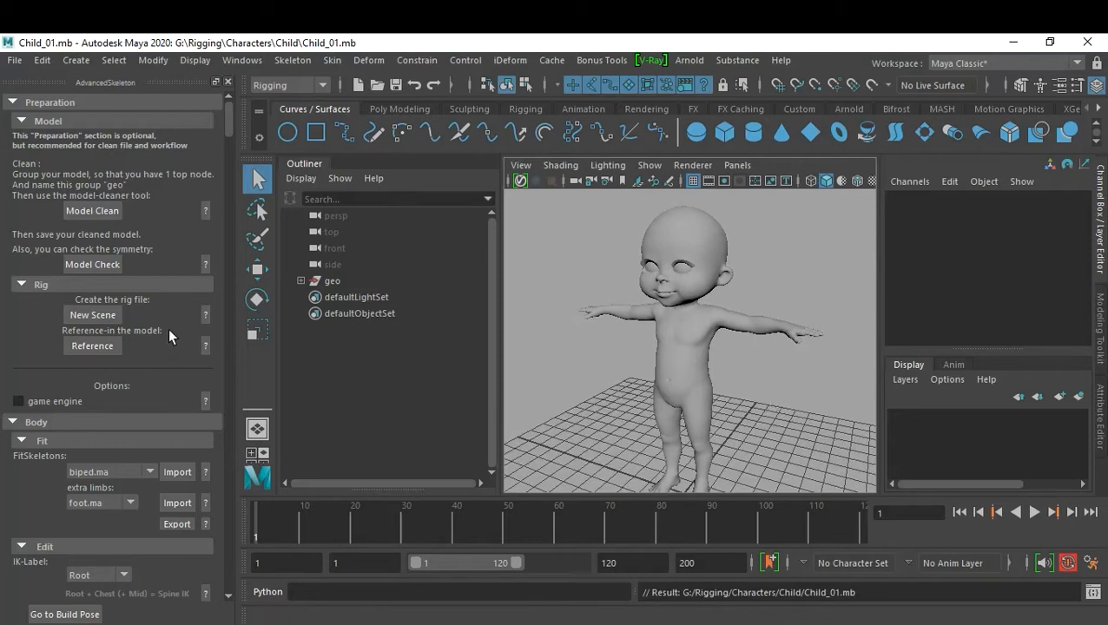
Run AdvancedSkeleton's Model Checker on the BODY mesh and continue past the symmetry warning.
click(699, 352)
click(107, 263)
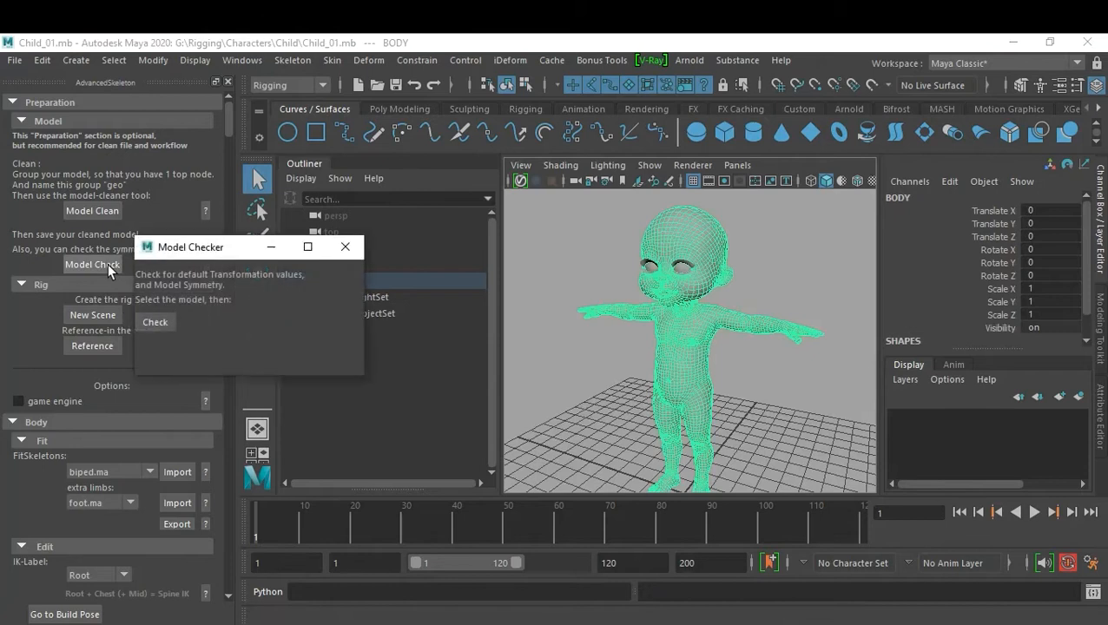
click(161, 322)
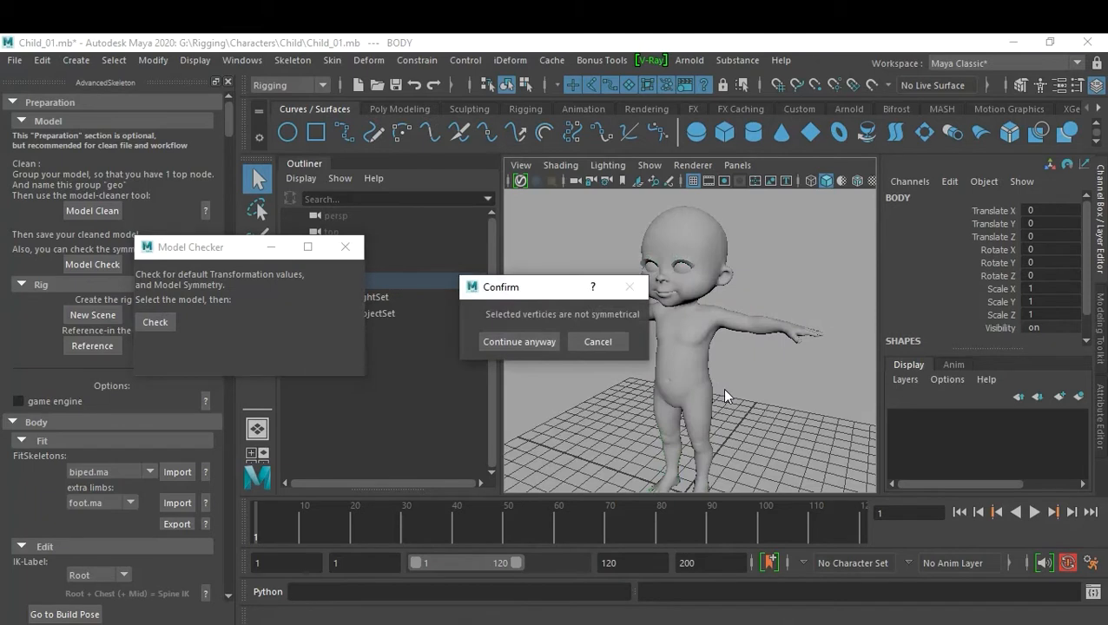
click(520, 343)
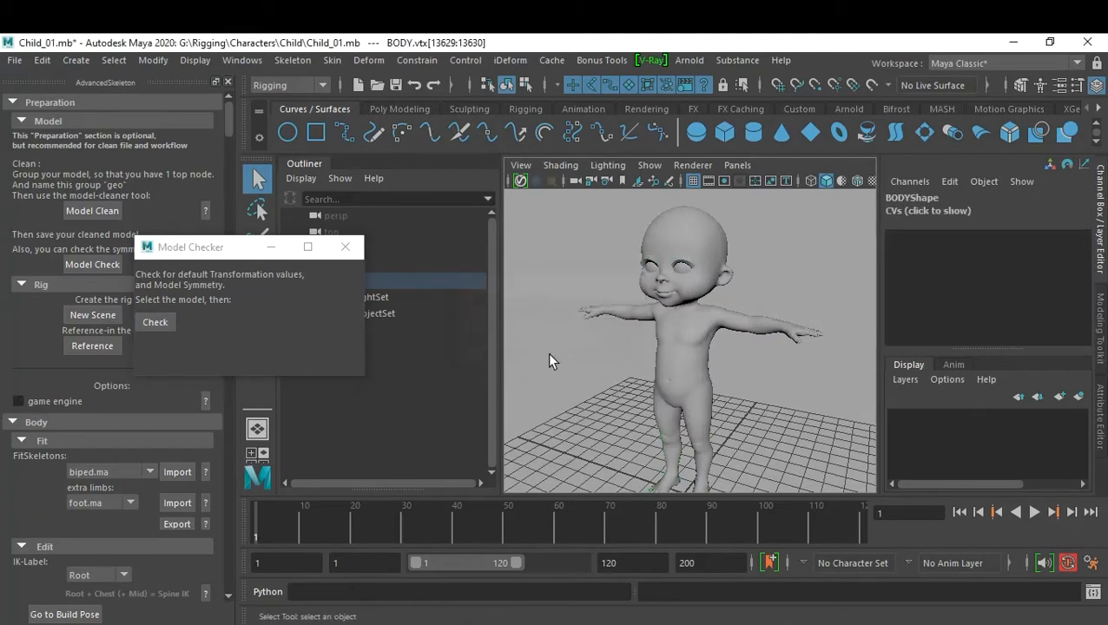
Examine the vertices selected by the symmetry check in wireframe, close up around the head.
key(4)
alt+right_drag(671, 382, 864, 422)
alt+middle_drag(801, 337, 776, 415)
alt+drag(776, 415, 722, 383)
alt+right_drag(723, 383, 615, 379)
alt+drag(615, 380, 569, 383)
alt+right_drag(568, 383, 722, 425)
alt+drag(723, 425, 776, 415)
alt+right_drag(776, 414, 741, 379)
alt+drag(741, 380, 808, 335)
alt+right_drag(808, 334, 751, 323)
alt+drag(751, 324, 752, 321)
alt+right_drag(752, 321, 709, 351)
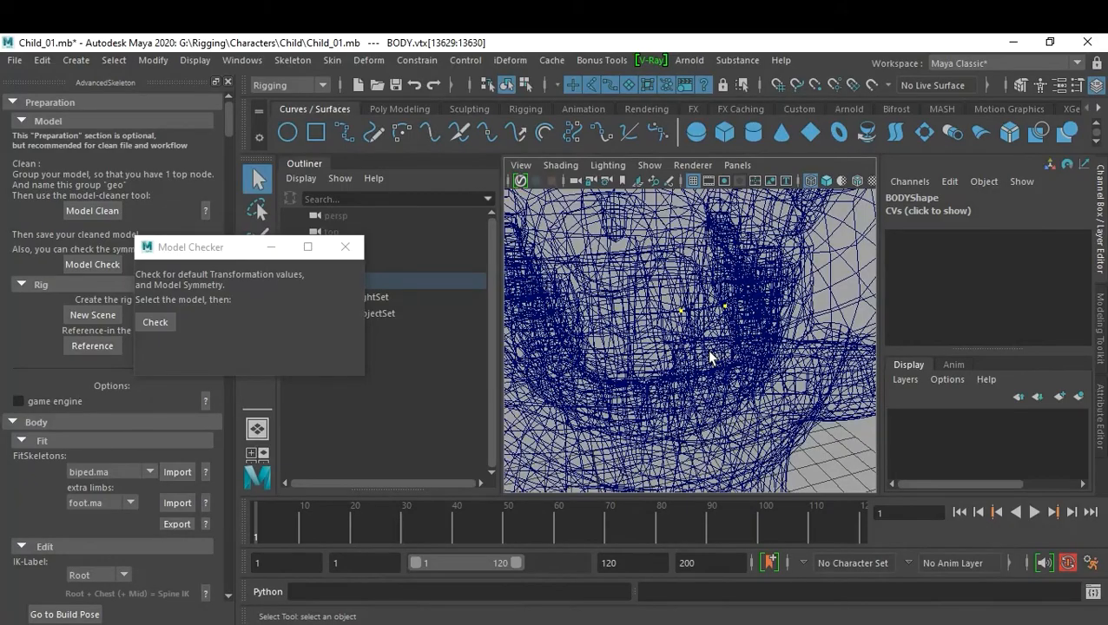
mouse_move(717, 363)
alt+mouse_down()
mouse_move(732, 350)
mouse_move(712, 345)
mouse_move(722, 357)
alt+mouse_up()
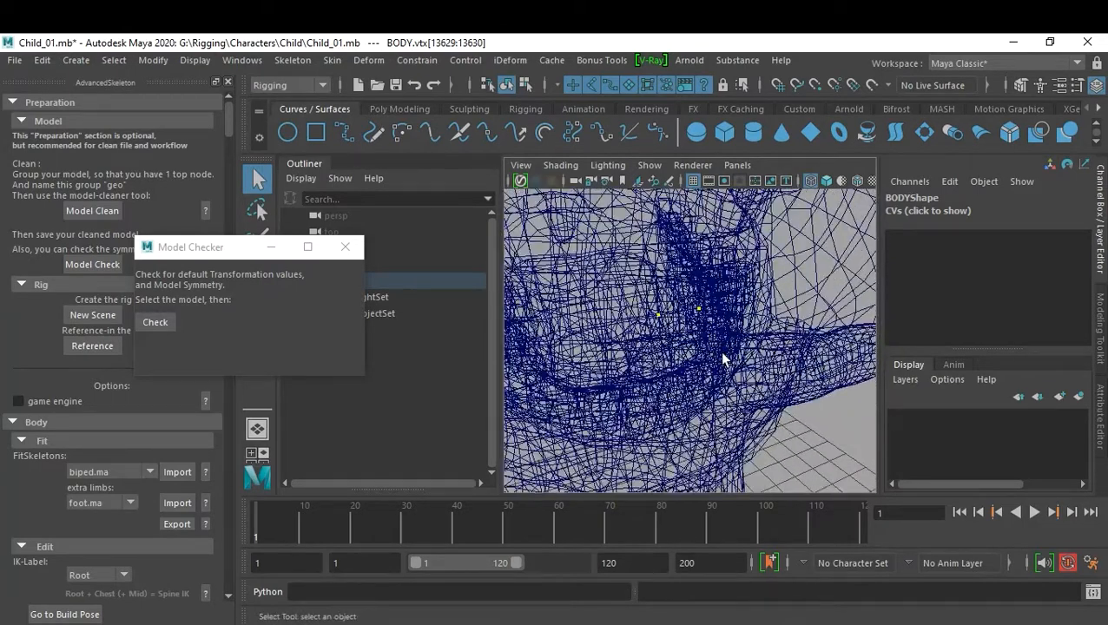
Examine the flagged vertices from the opposite side of the head, comparing wireframe-on-shaded with plain wireframe display.
key(5)
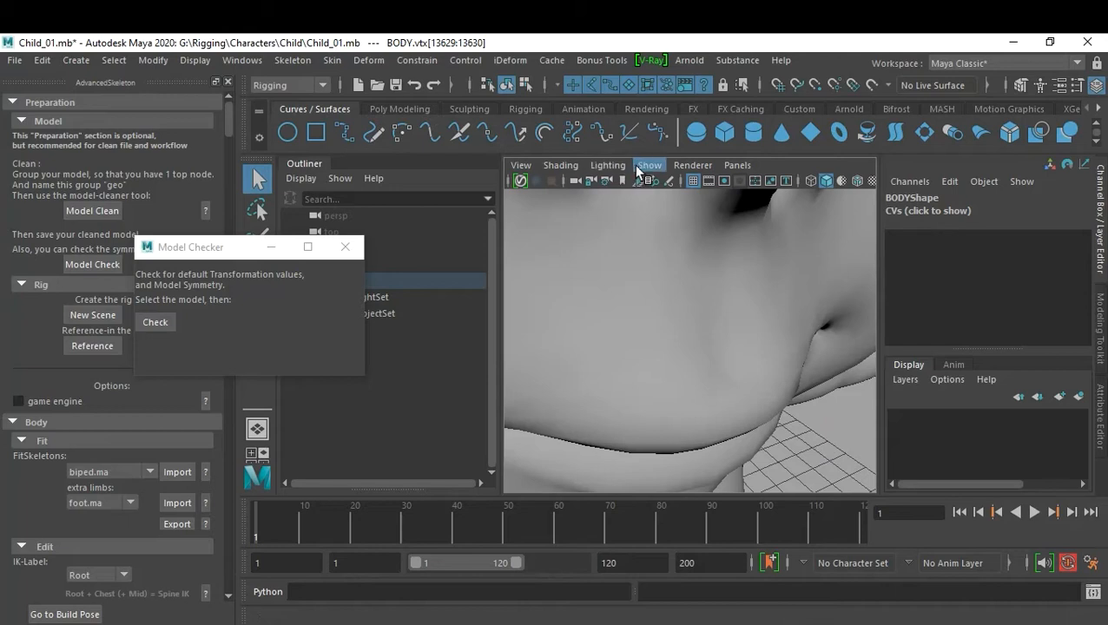
click(856, 180)
mouse_move(699, 377)
alt+mouse_down()
mouse_move(852, 386)
mouse_move(842, 392)
alt+mouse_up()
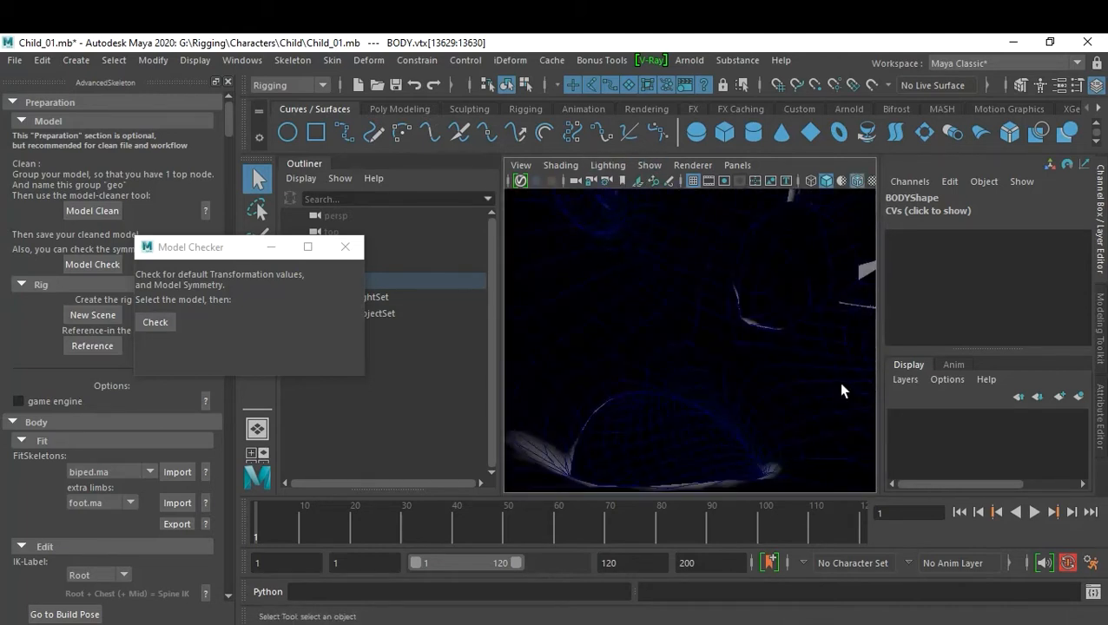
alt+drag(751, 390, 637, 400)
mouse_move(636, 400)
alt+right_down()
mouse_move(687, 391)
mouse_move(623, 389)
mouse_move(810, 389)
mouse_move(786, 383)
mouse_move(828, 375)
alt+right_up()
mouse_move(828, 375)
alt+middle_down()
mouse_move(699, 437)
mouse_move(702, 418)
alt+middle_up()
mouse_move(702, 418)
alt+right_down()
mouse_move(732, 410)
mouse_move(774, 351)
mouse_move(798, 376)
mouse_move(843, 375)
mouse_move(662, 354)
mouse_move(669, 364)
mouse_move(717, 361)
mouse_move(768, 390)
alt+right_up()
key(4)
alt+drag(769, 389, 795, 387)
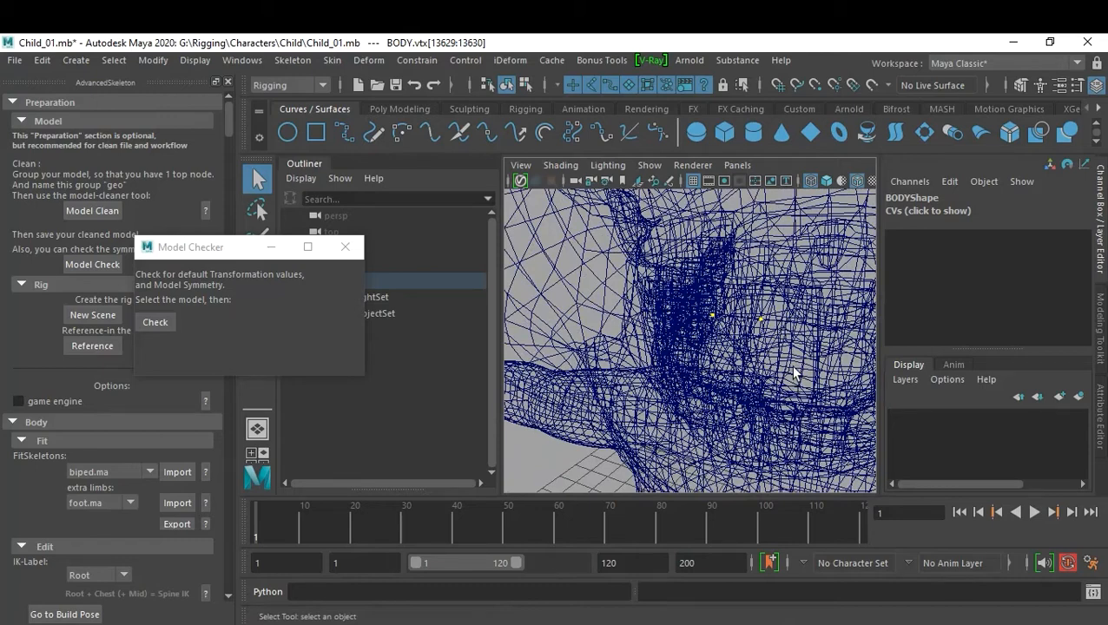
alt+drag(796, 383, 781, 336)
alt+right_drag(782, 336, 668, 370)
alt+middle_drag(668, 371, 738, 416)
alt+right_drag(738, 417, 727, 309)
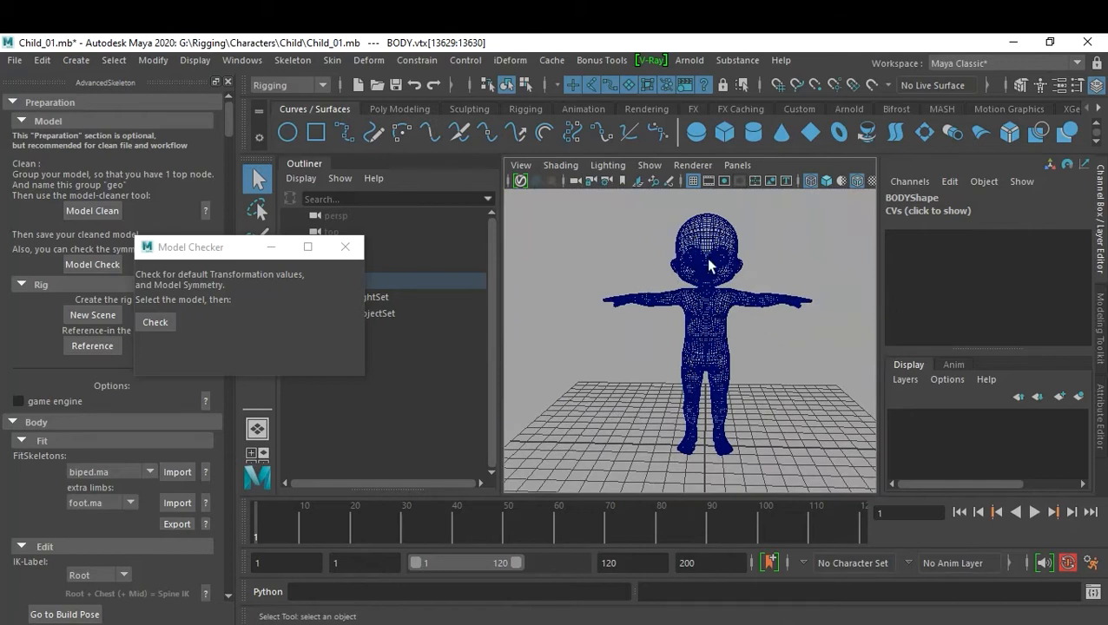
Return the BODY mesh to object mode and close the Model Checker.
click(778, 236)
click(727, 239)
right_drag(727, 239, 729, 244)
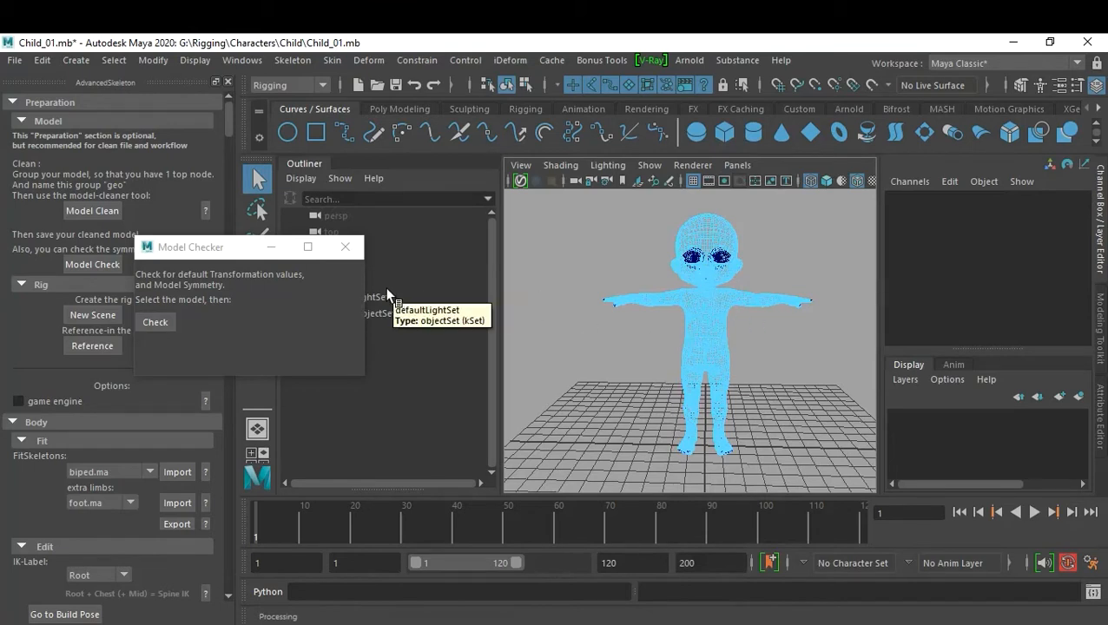
click(345, 247)
Save the scene with nothing selected and return the viewport to shaded display without the wireframe overlay.
click(664, 291)
click(770, 349)
key(ctrl+s)
key(5)
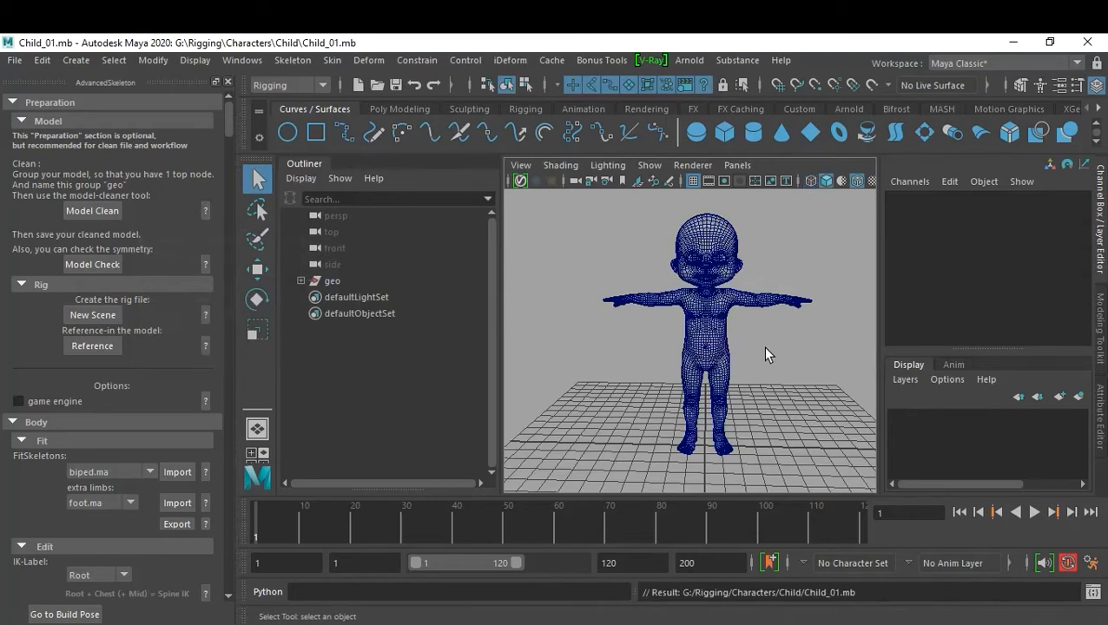
mouse_move(777, 371)
alt+mouse_down()
mouse_move(769, 391)
mouse_move(703, 383)
mouse_move(705, 366)
alt+mouse_up()
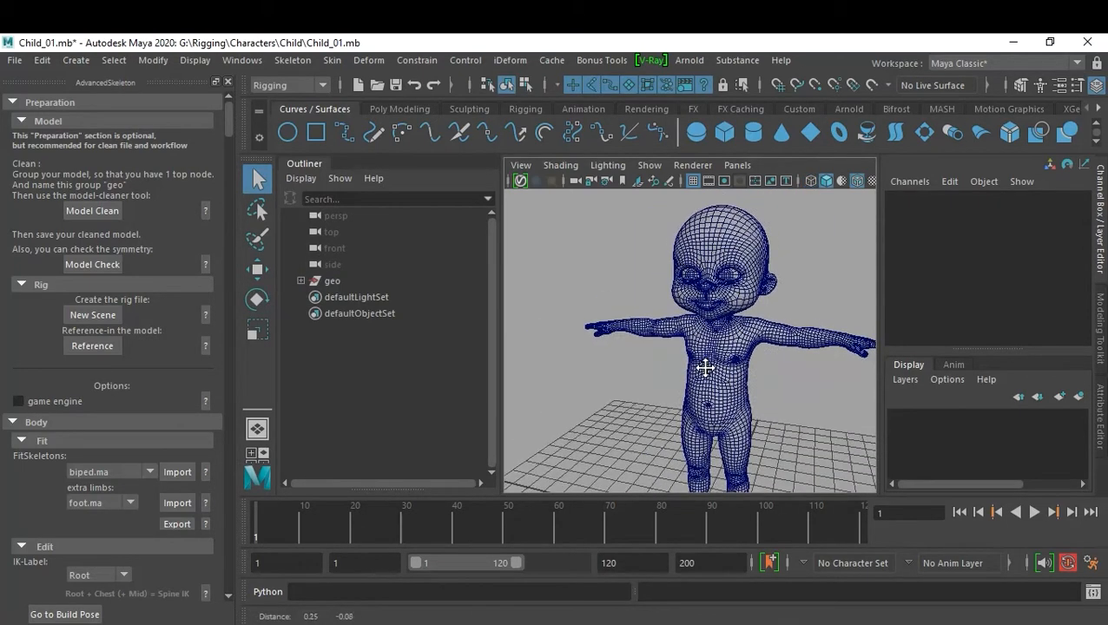
click(855, 182)
Save the cleaned model as a new Maya Binary file named Child_GEO in the Child folder.
key(ctrl+shift+s)
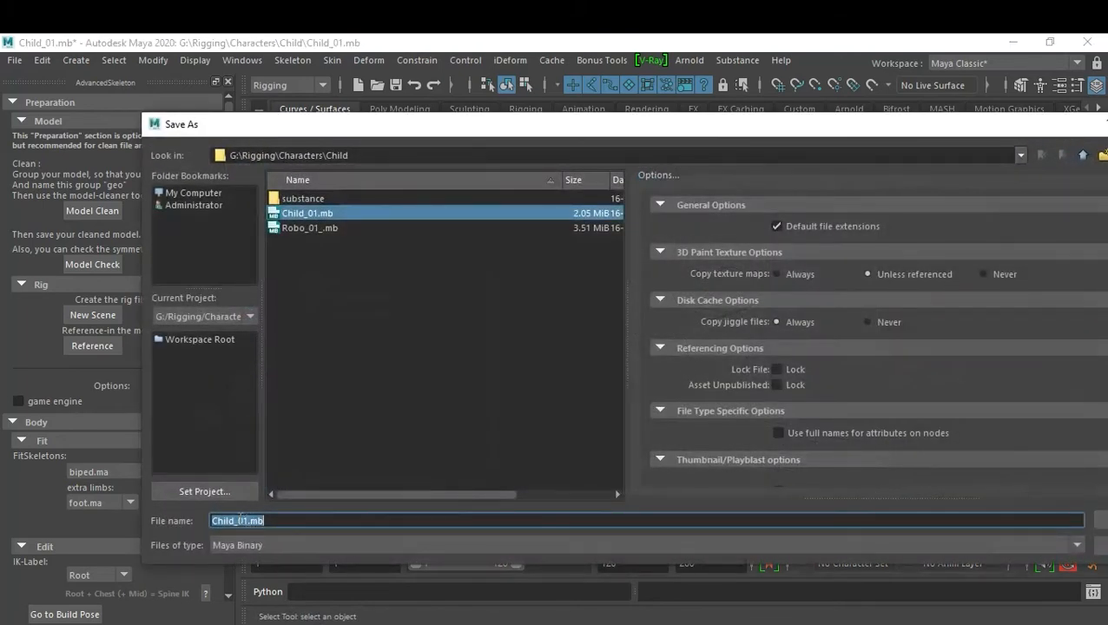
drag(237, 520, 303, 520)
text(GE)
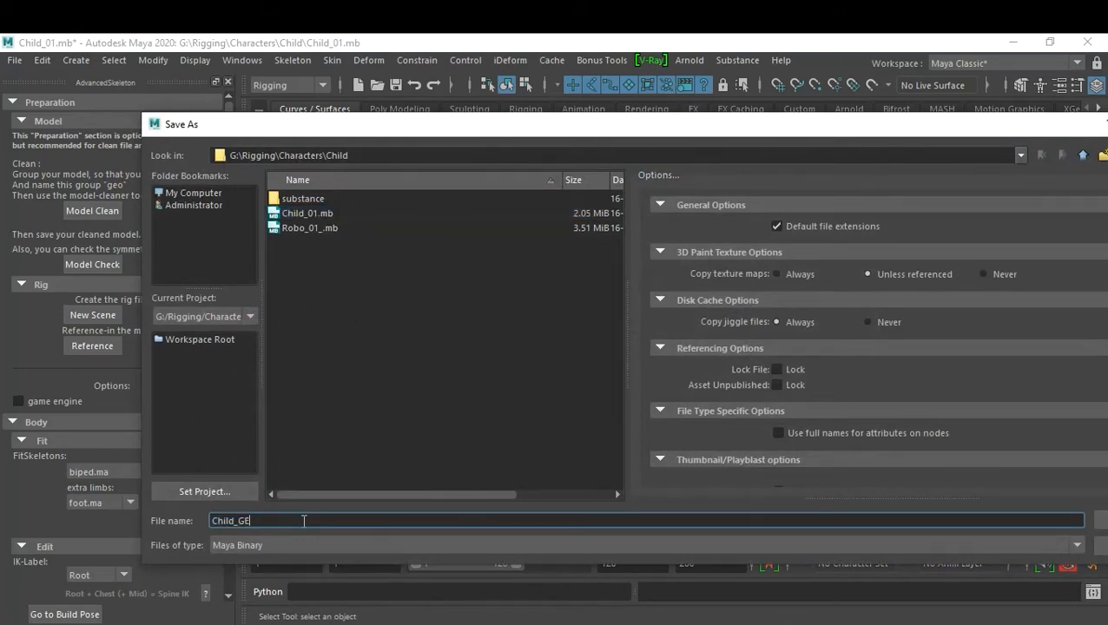
text(O_r)
key(BackSpace)
key(Return)
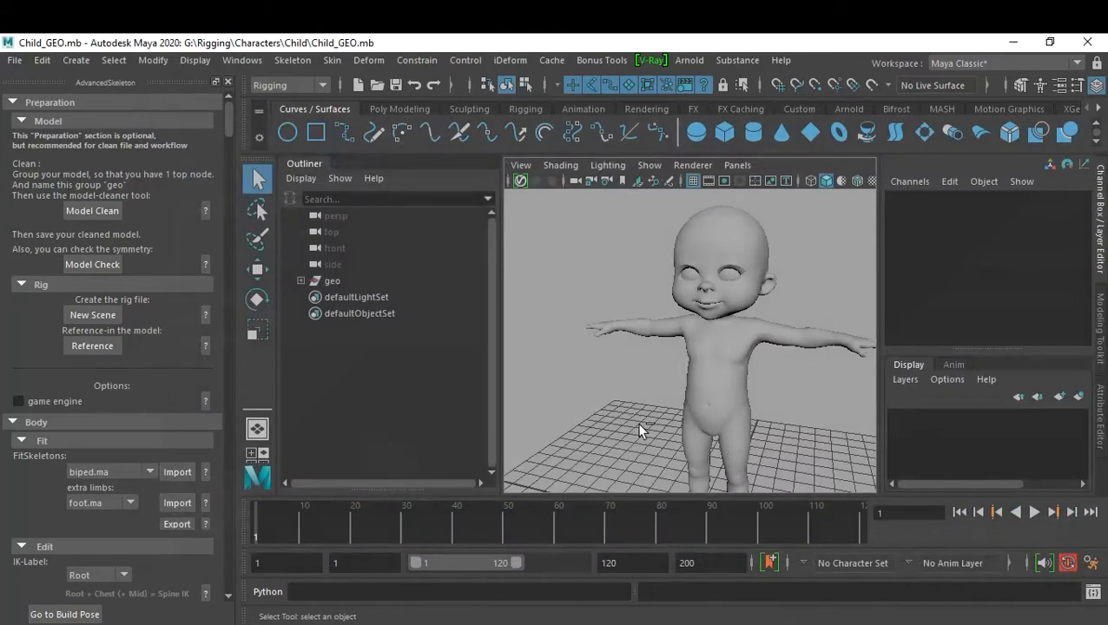
key(ctrl+s)
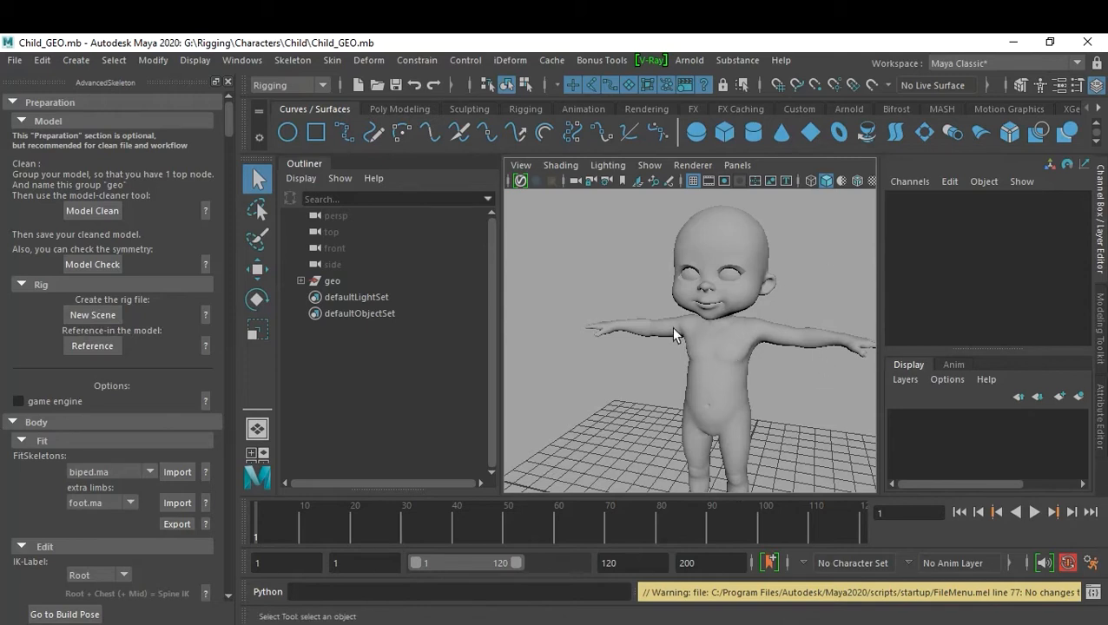
Select the BODY mesh and check its transform values and shape node.
click(635, 337)
click(760, 380)
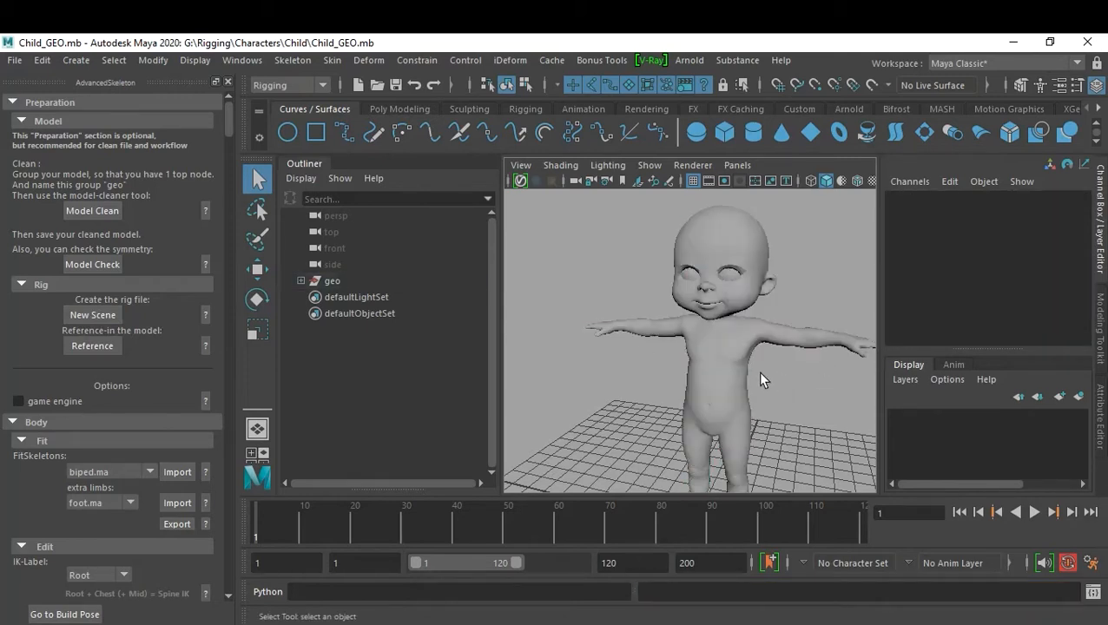
click(746, 378)
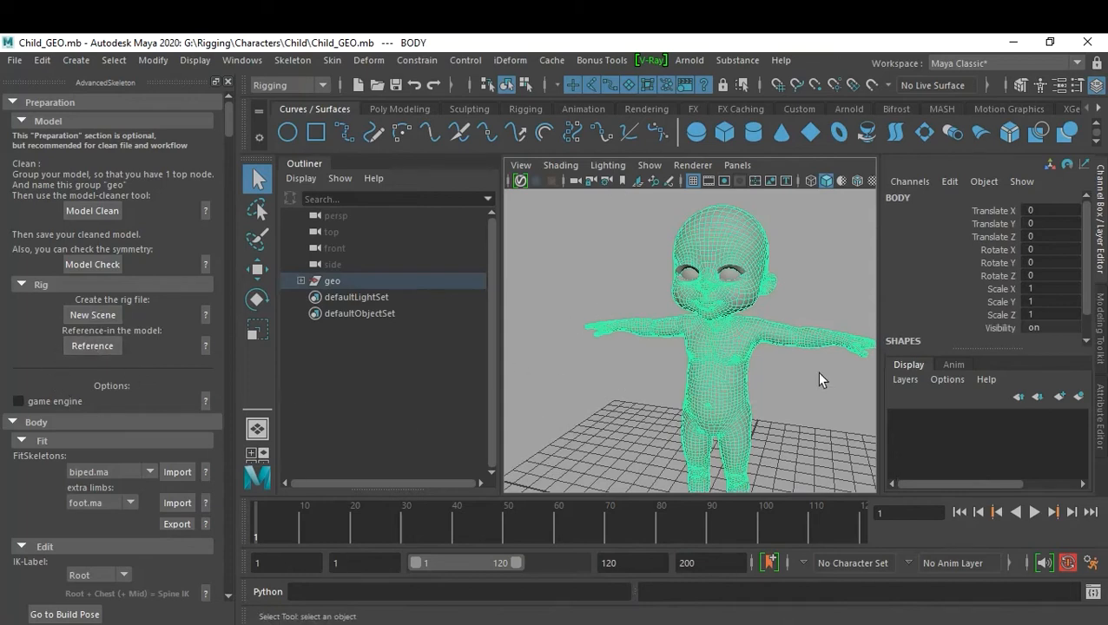
scroll(972, 245, down, 1)
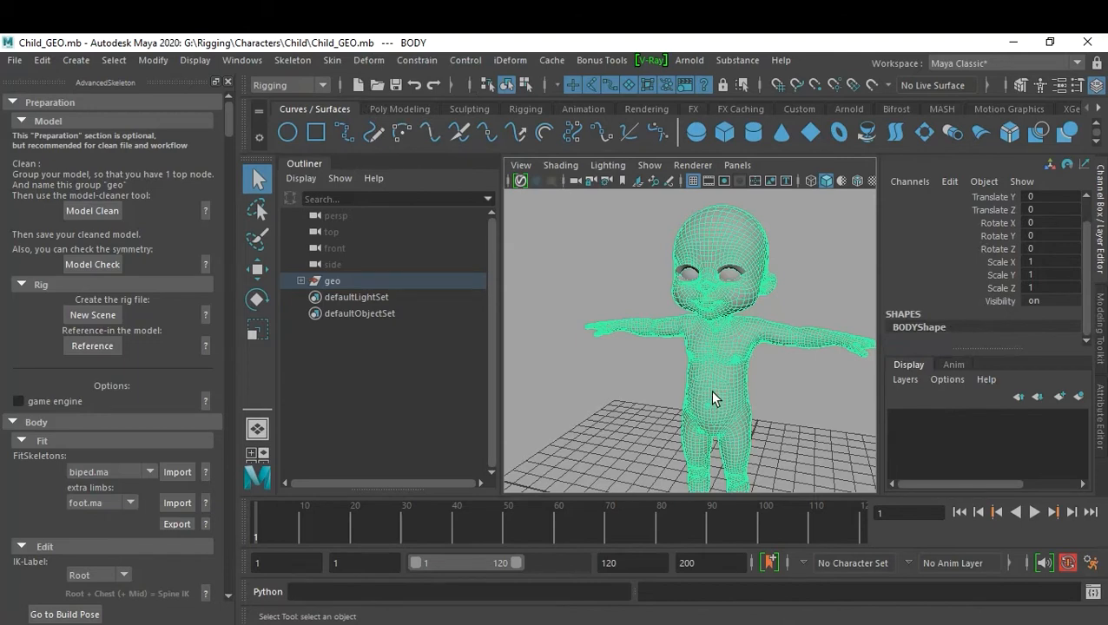
Create a new scene for the rig file with AdvancedSkeleton, saving the changes to Child_GEO.mb.
click(100, 348)
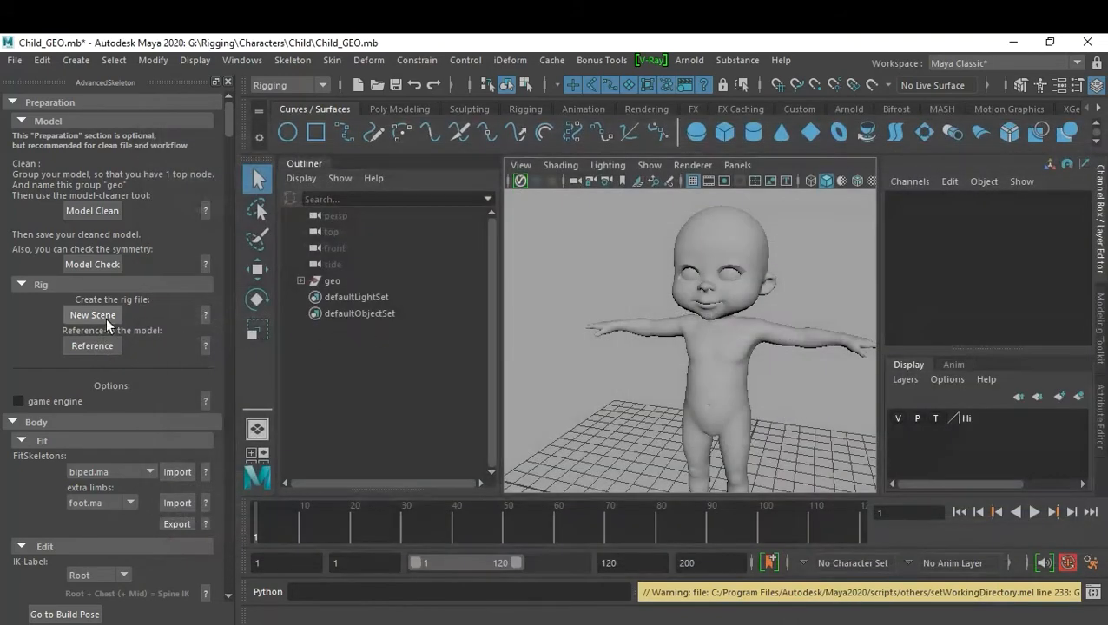
click(106, 317)
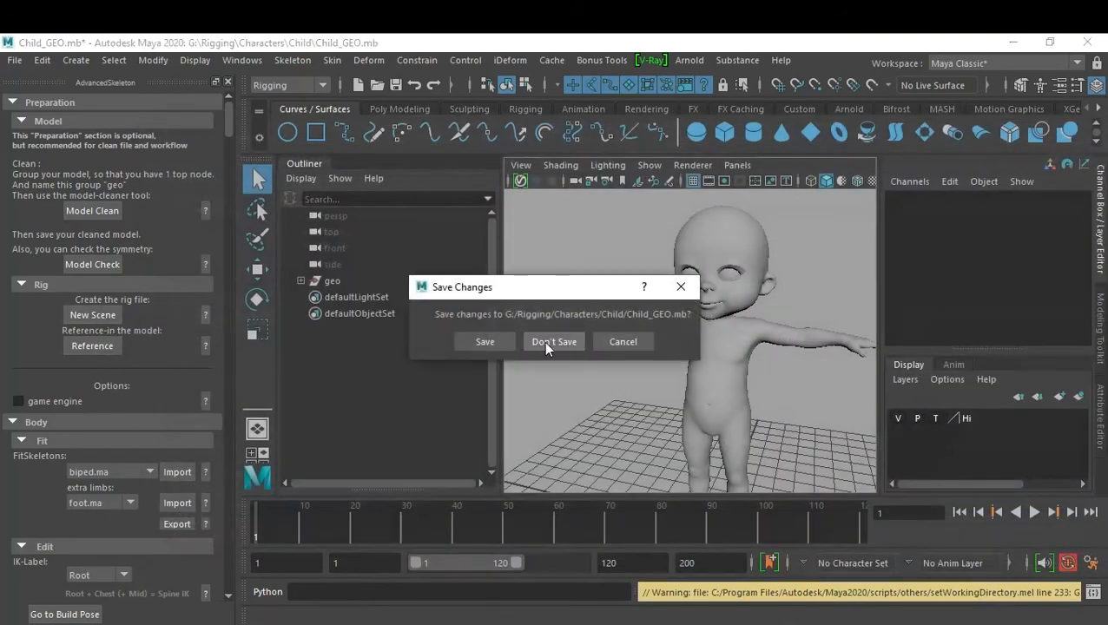
click(485, 342)
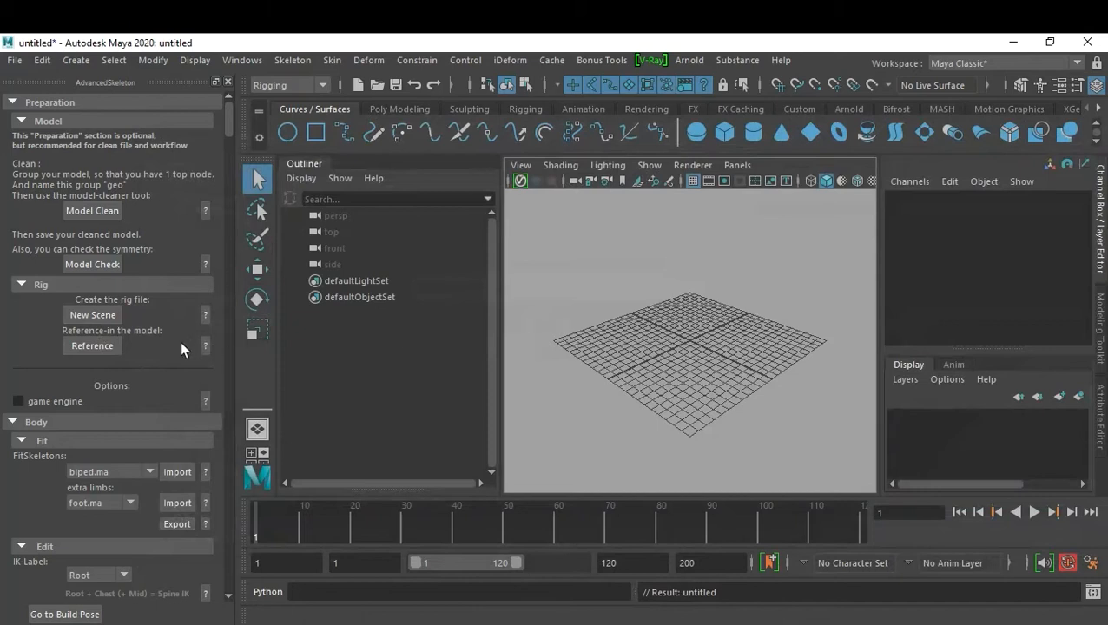
Reference Child_GEO.mb into the new scene and check the meshes inside the model:geo group.
click(103, 348)
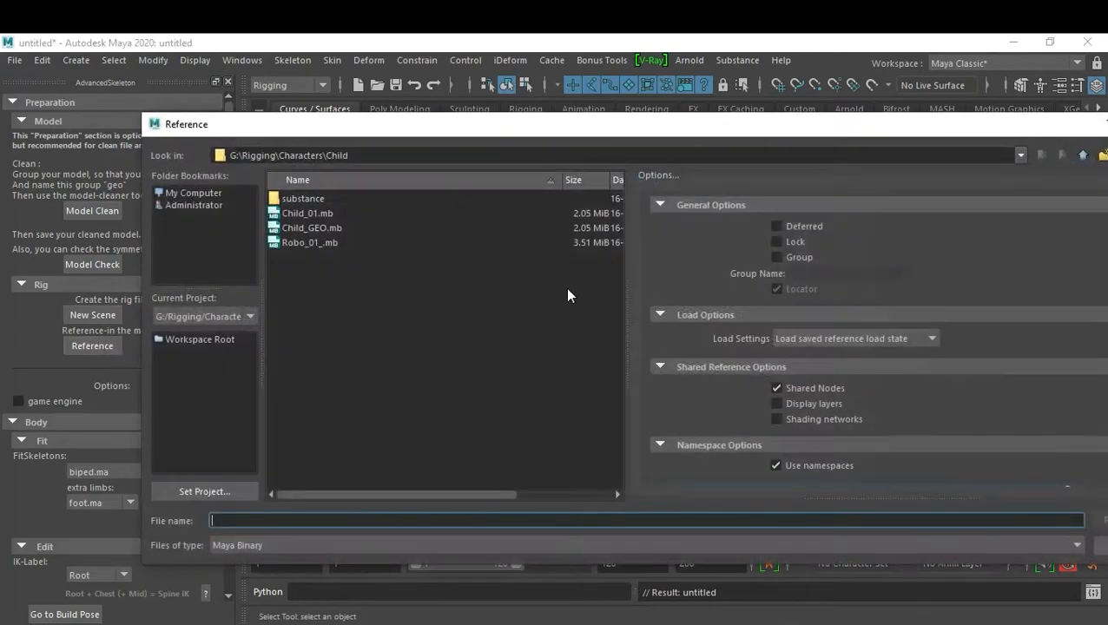
double_click(314, 227)
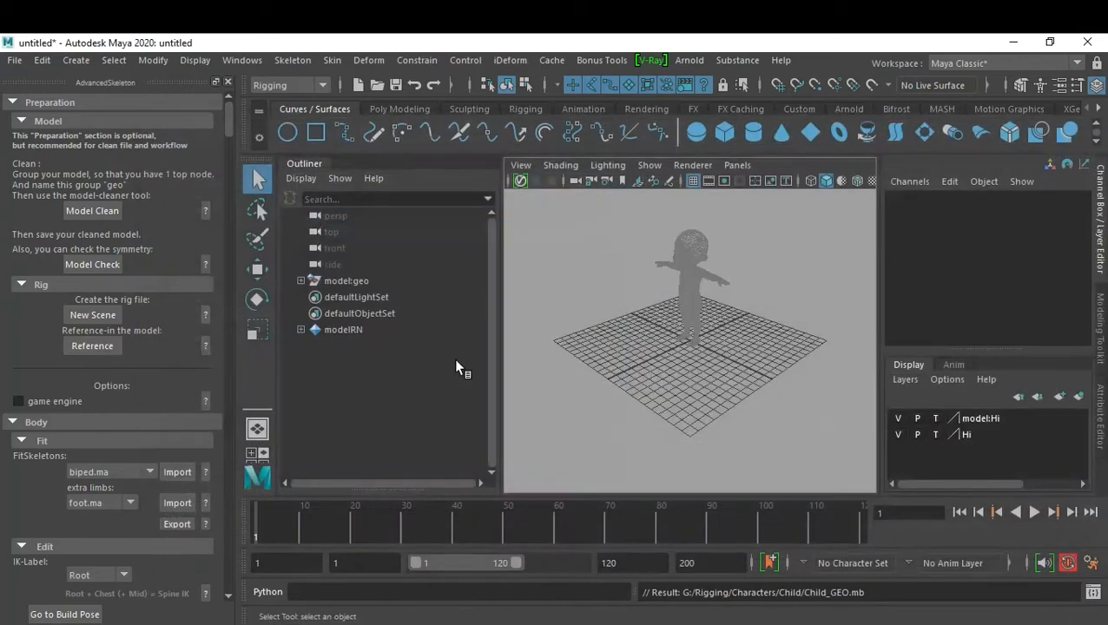
click(301, 281)
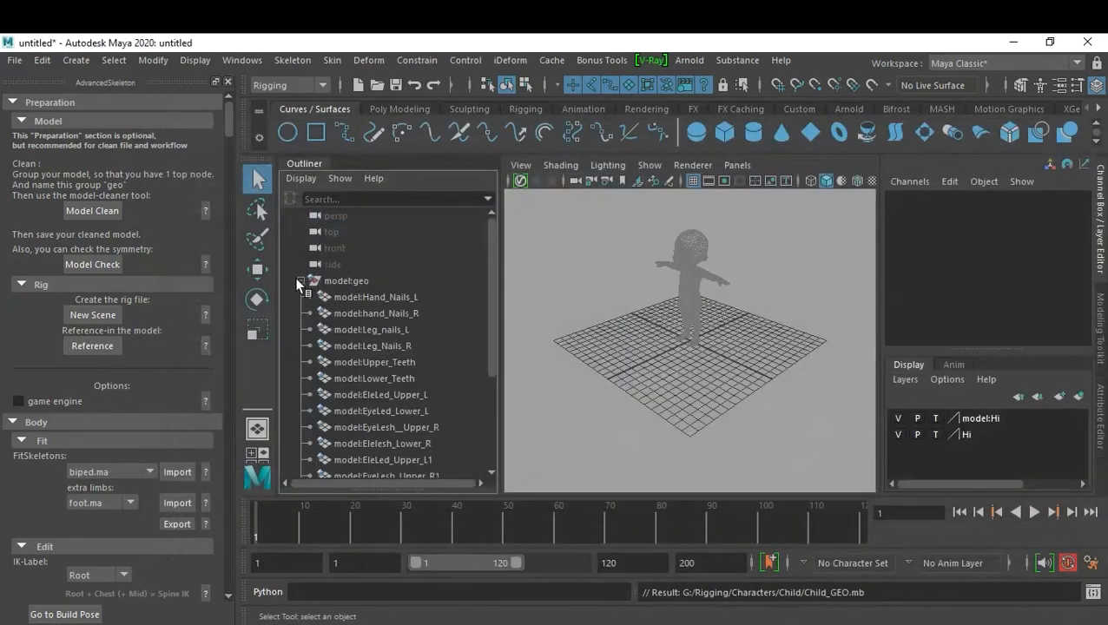
click(300, 281)
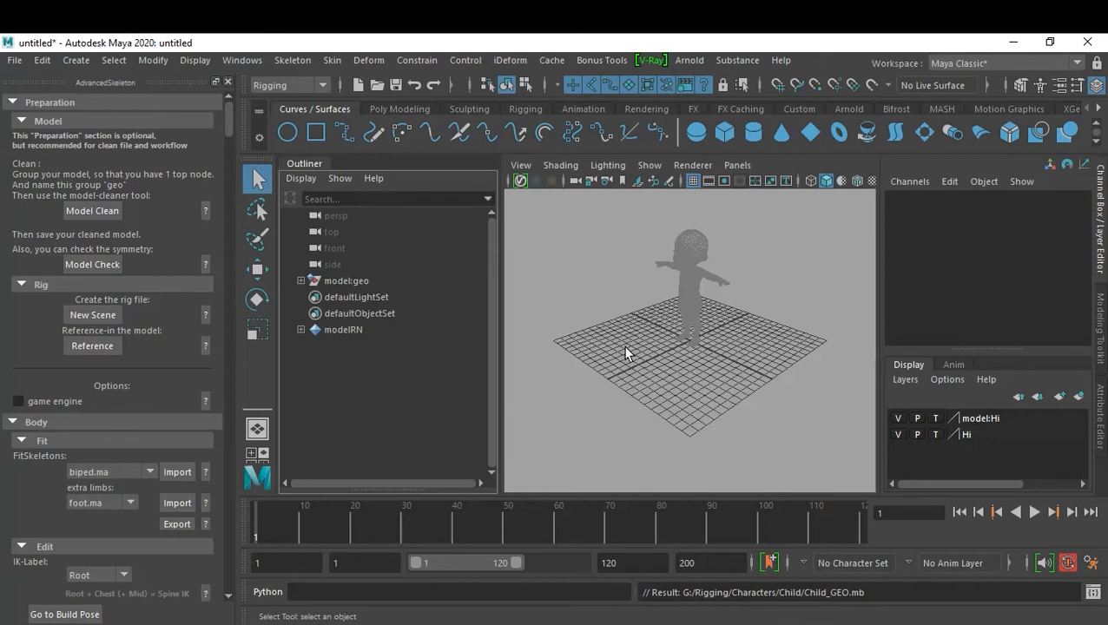
Toggle the visibility of the Hi display layer to check its effect and inspect the referenced model up close.
click(898, 435)
click(899, 435)
double_click(898, 435)
click(898, 435)
click(898, 435)
click(899, 435)
click(898, 435)
scroll(760, 356, up, 3)
alt+drag(759, 356, 692, 401)
scroll(692, 401, up, 3)
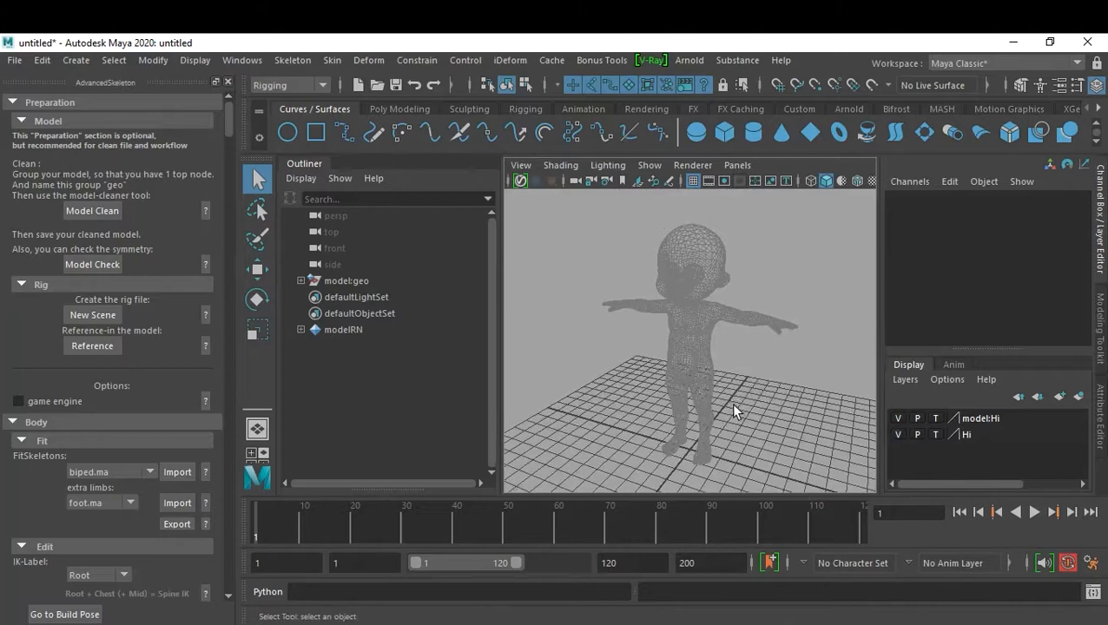
Save the referenced rig scene as Child_ref_R_01 in the Child folder.
key(ctrl+s)
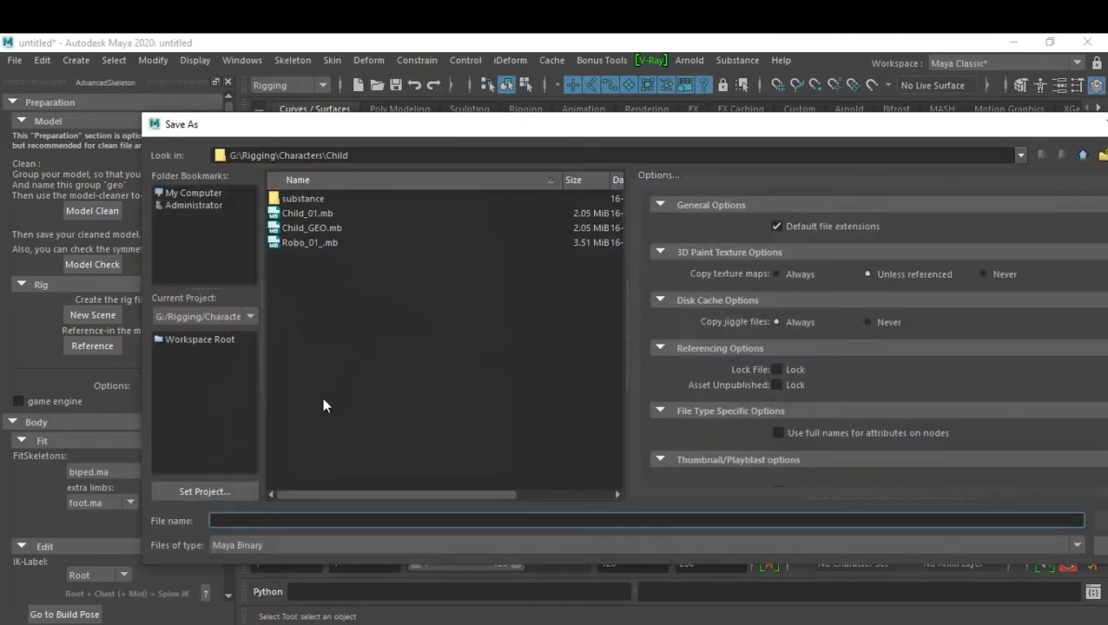
text(Child_ref_R_01)
key(Return)
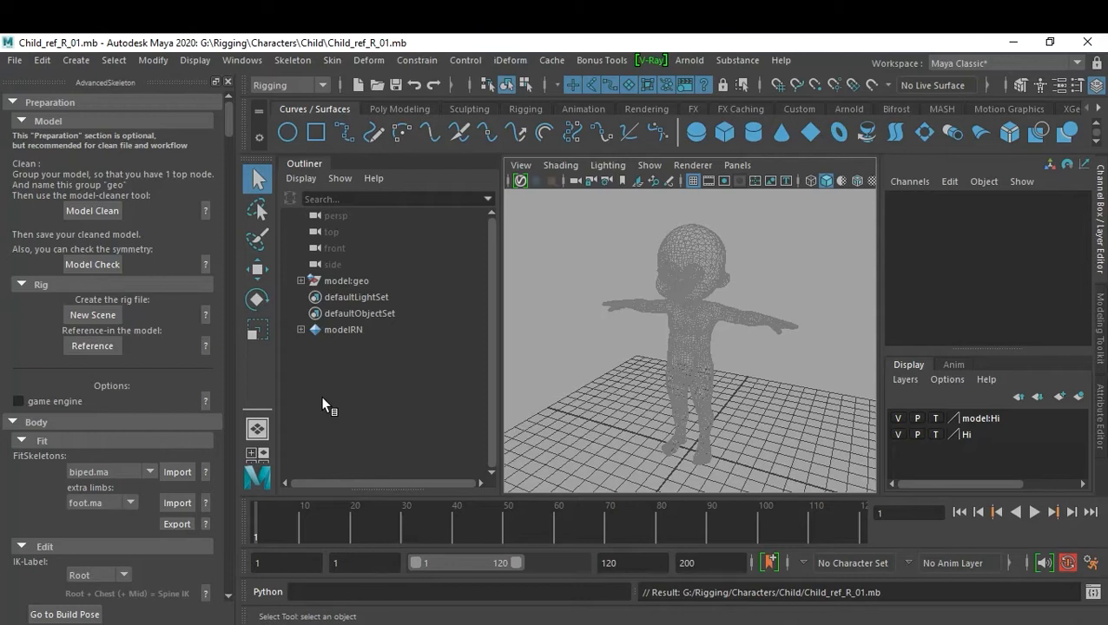
Save a second version of the rig scene as Child_ref_R_02.
key(ctrl+shift+s)
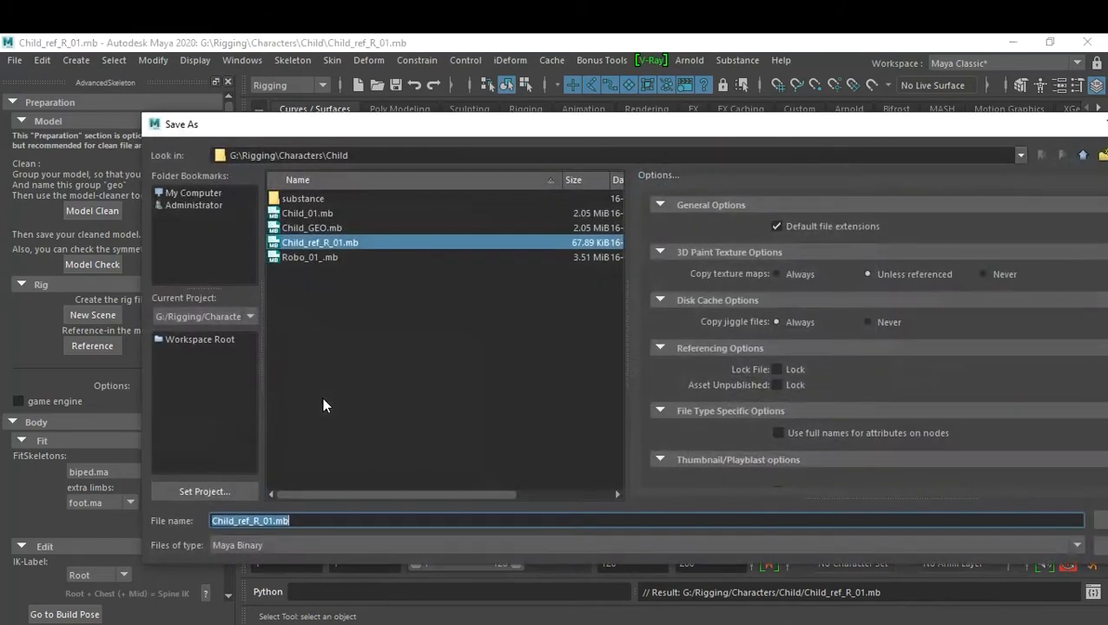
drag(273, 518, 306, 520)
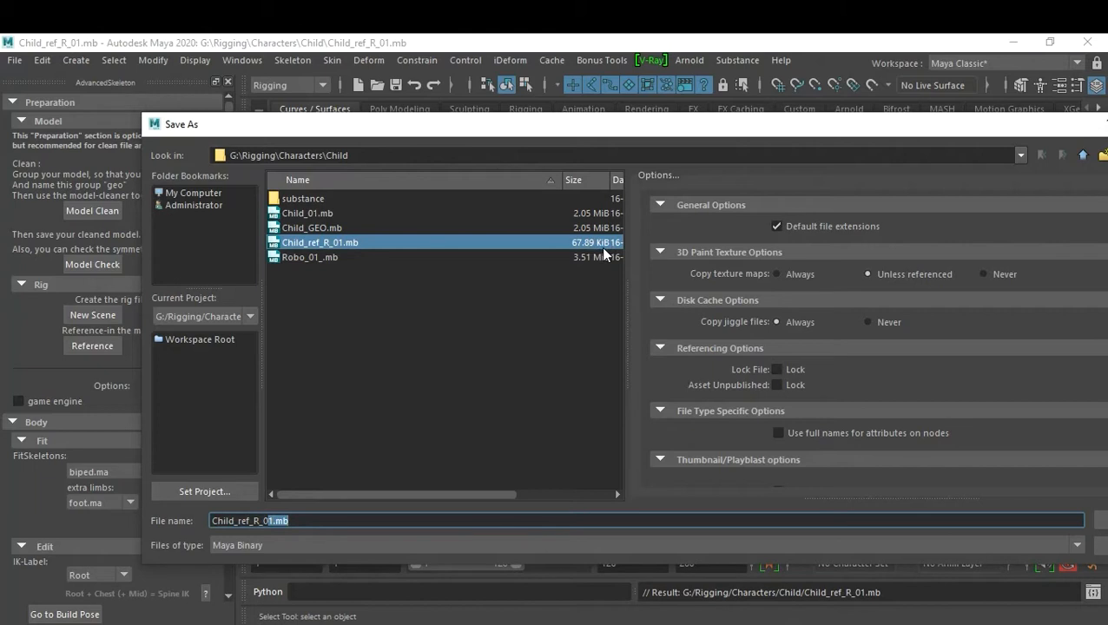
text(2)
key(Return)
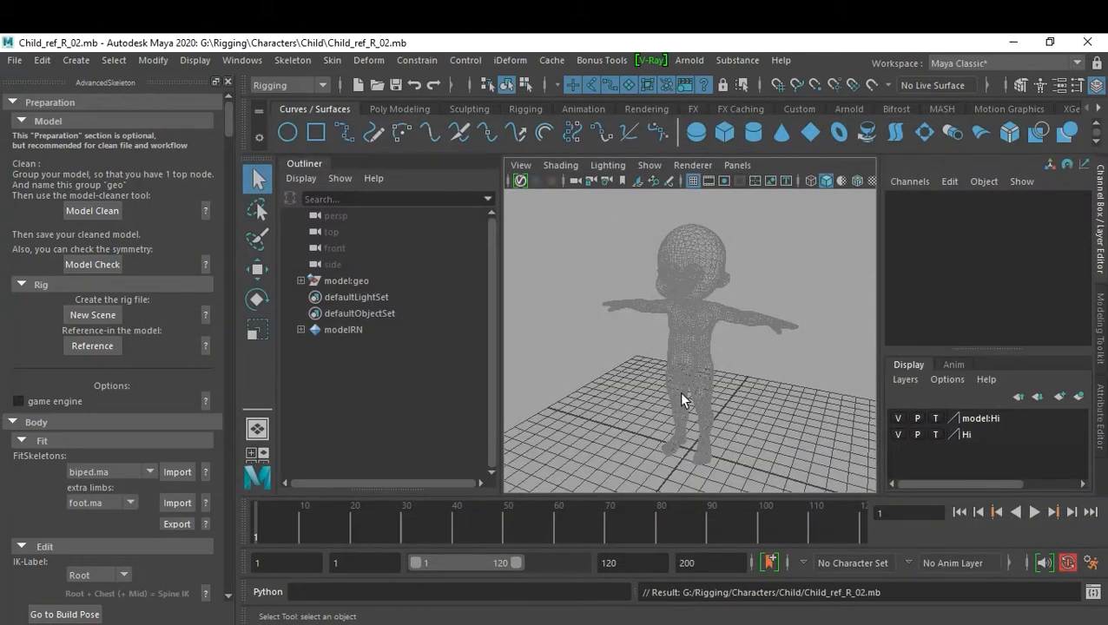
alt+right_drag(695, 388, 690, 400)
alt+drag(690, 399, 744, 393)
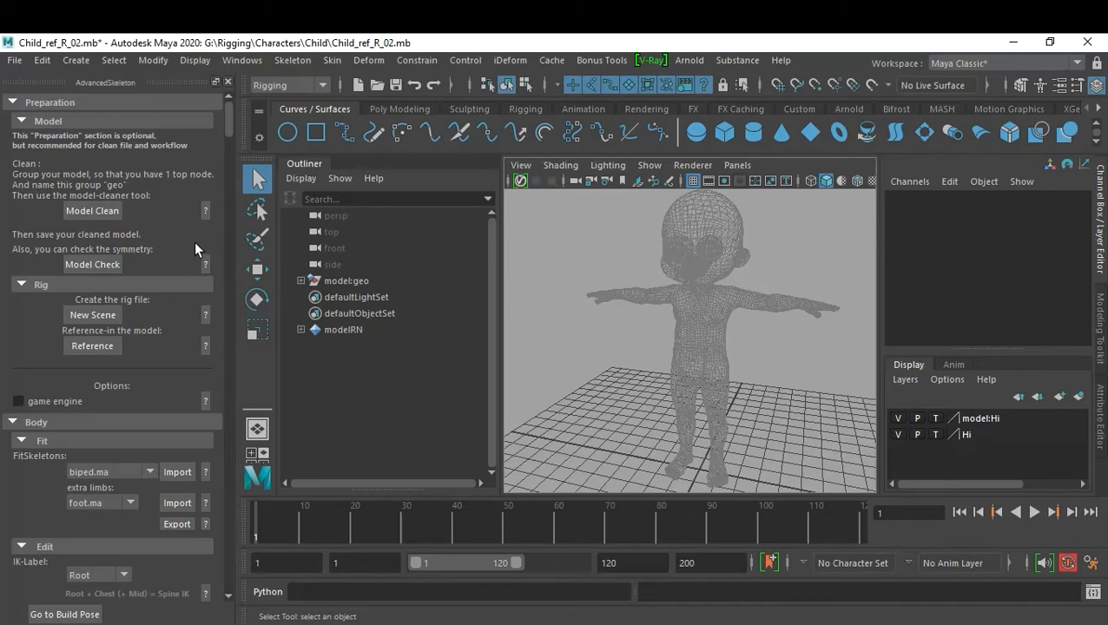
drag(230, 127, 248, 537)
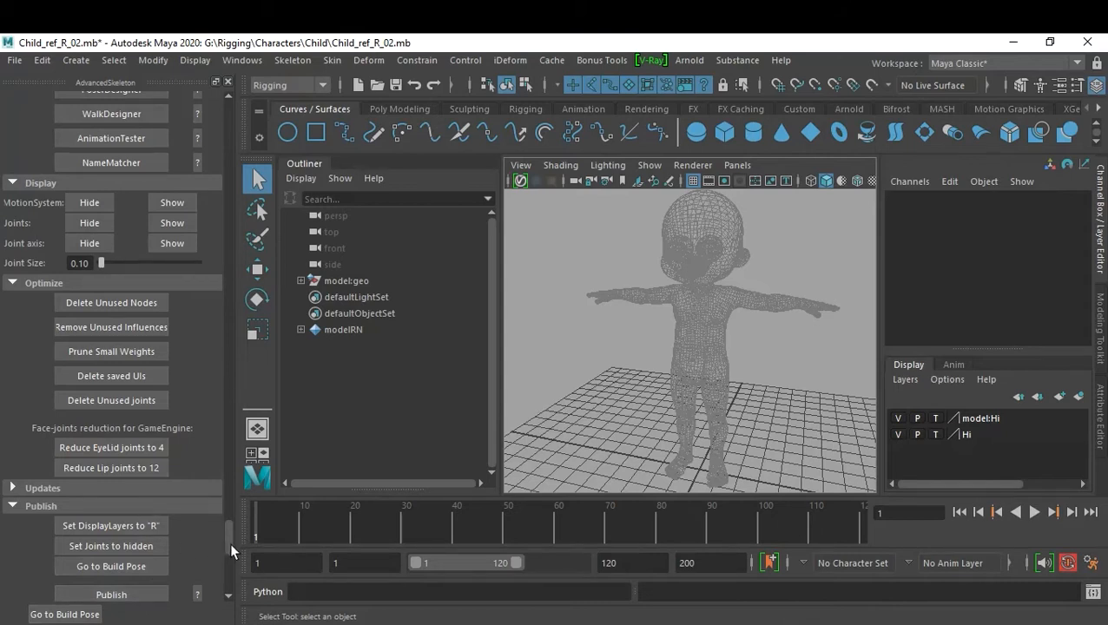
drag(227, 542, 257, 141)
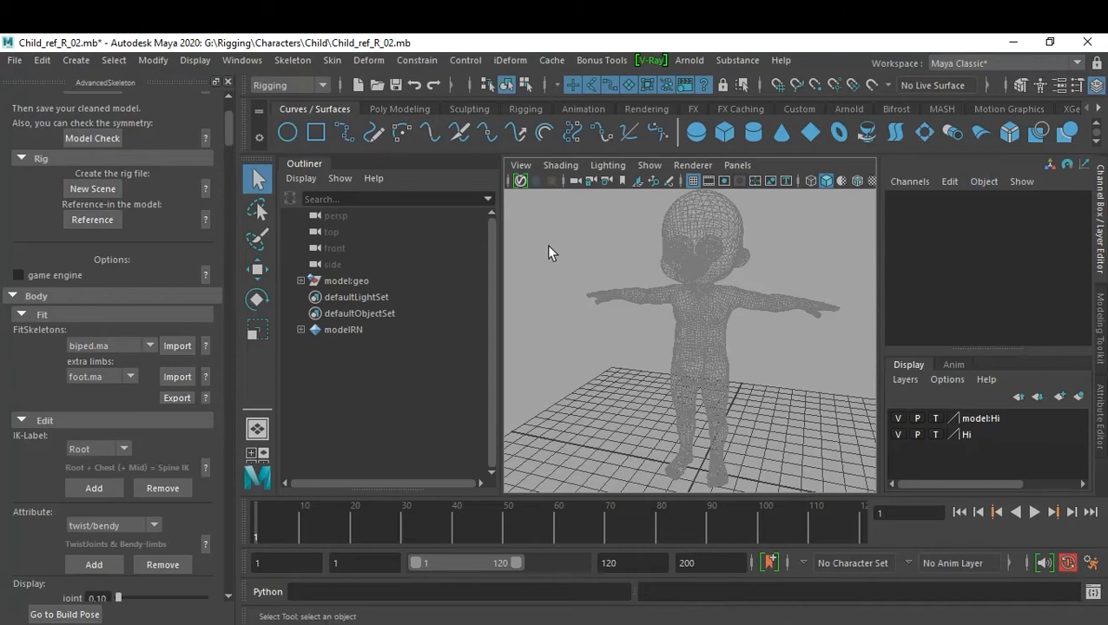
Import the biped.ma fit skeleton into the rig scene.
scroll(99, 261, up, 3)
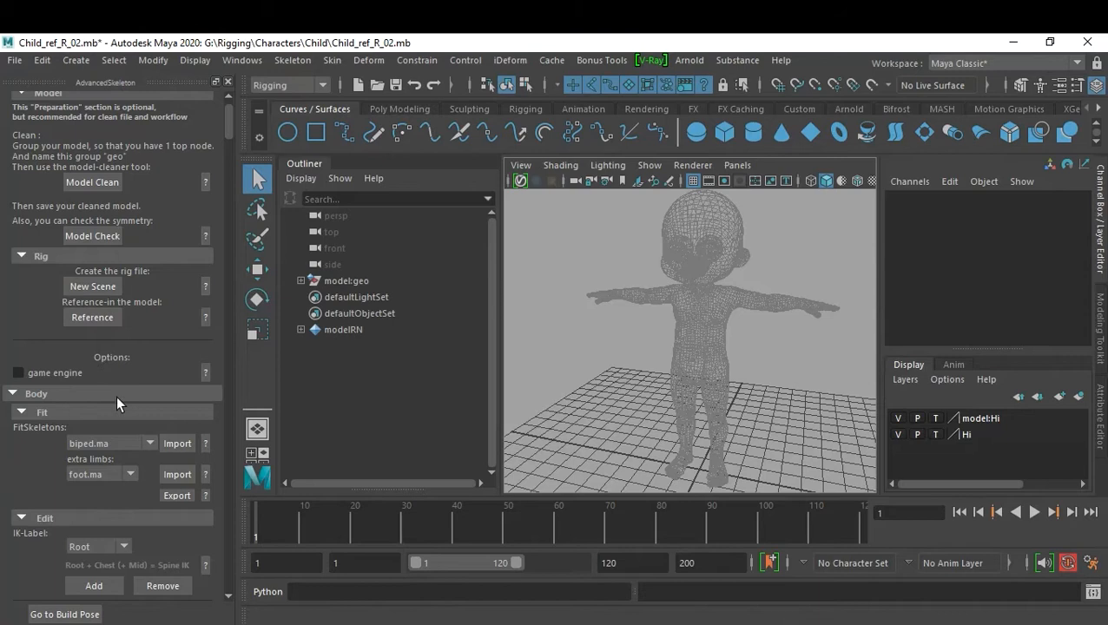
click(114, 440)
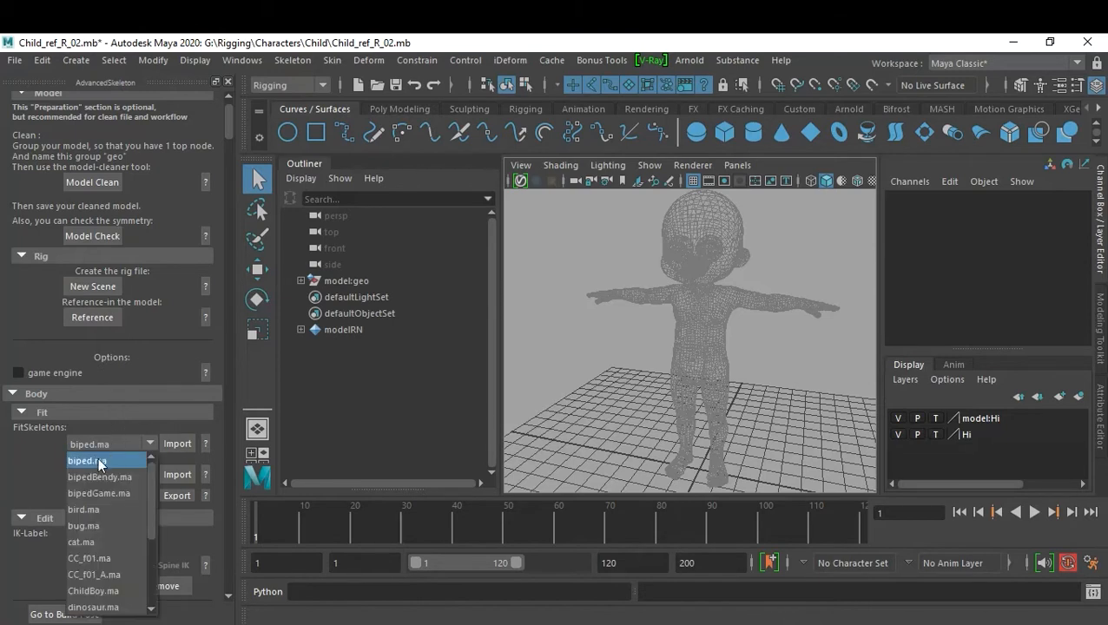
click(98, 457)
click(175, 443)
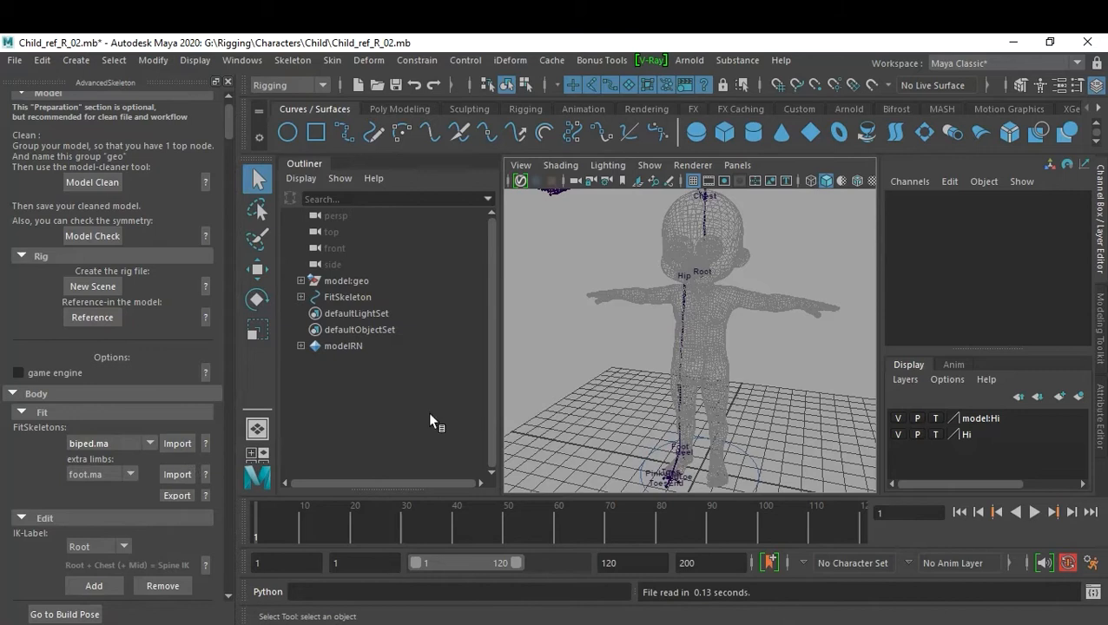
Enter FitMode for the imported fit skeleton.
scroll(164, 501, down, 5)
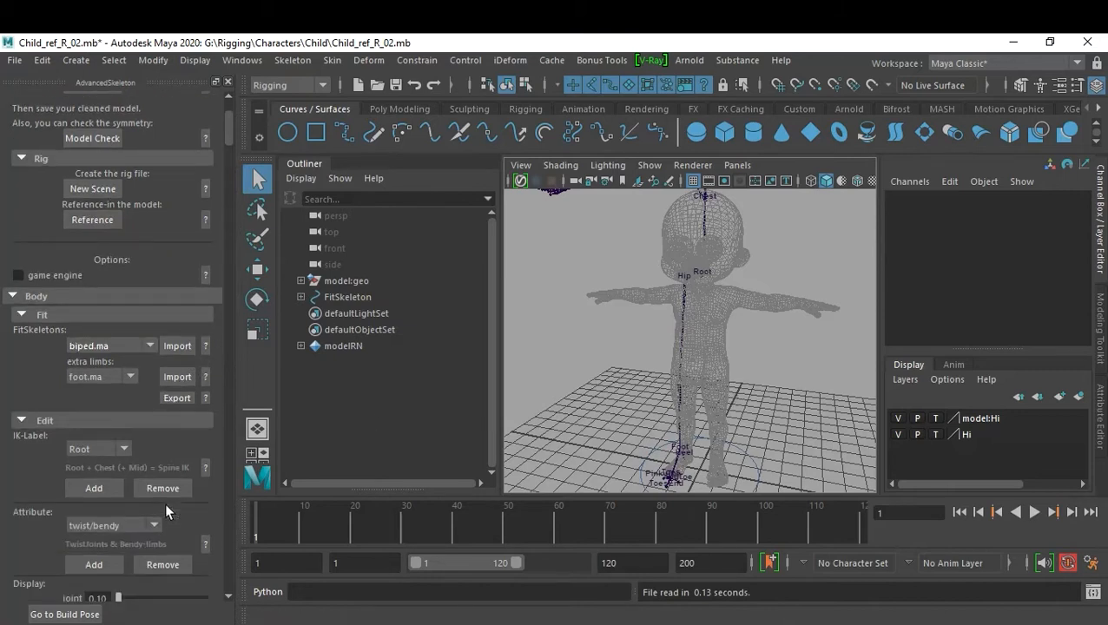
scroll(165, 502, down, 1)
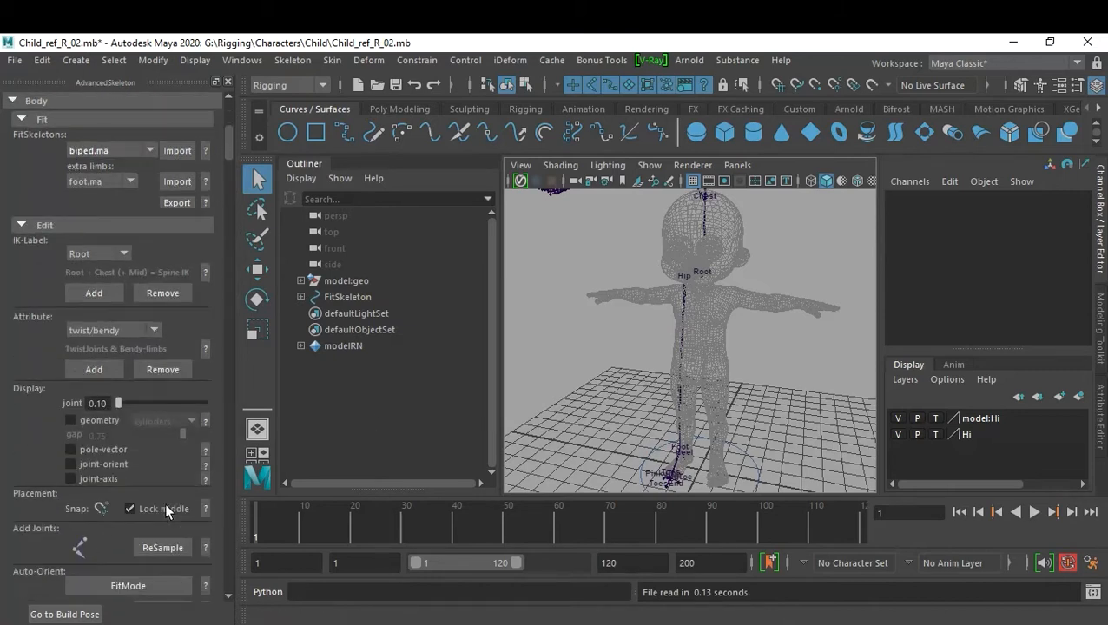
click(144, 590)
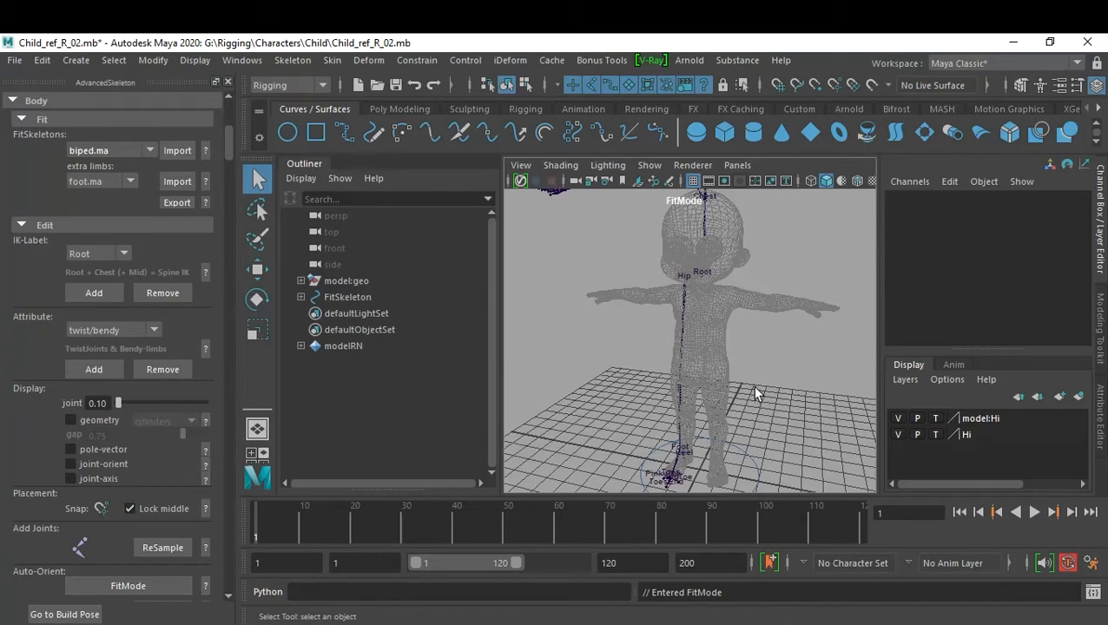
Scale FitSkeleton uniformly to about 0.649 so it matches the child's height, then deselect it.
scroll(733, 392, down, 3)
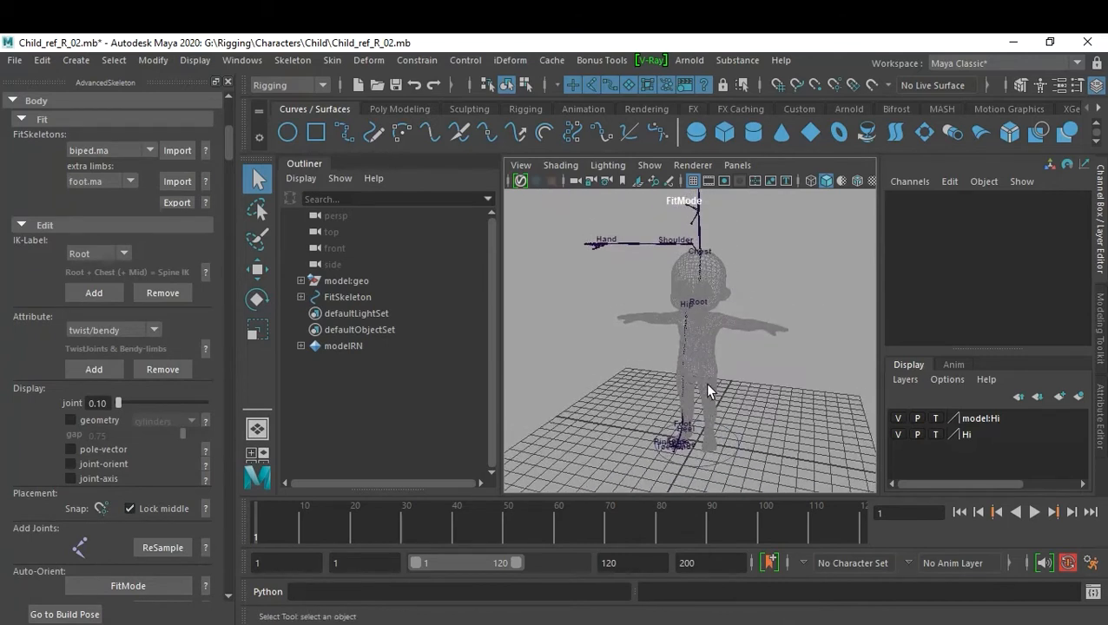
scroll(707, 393, up, 3)
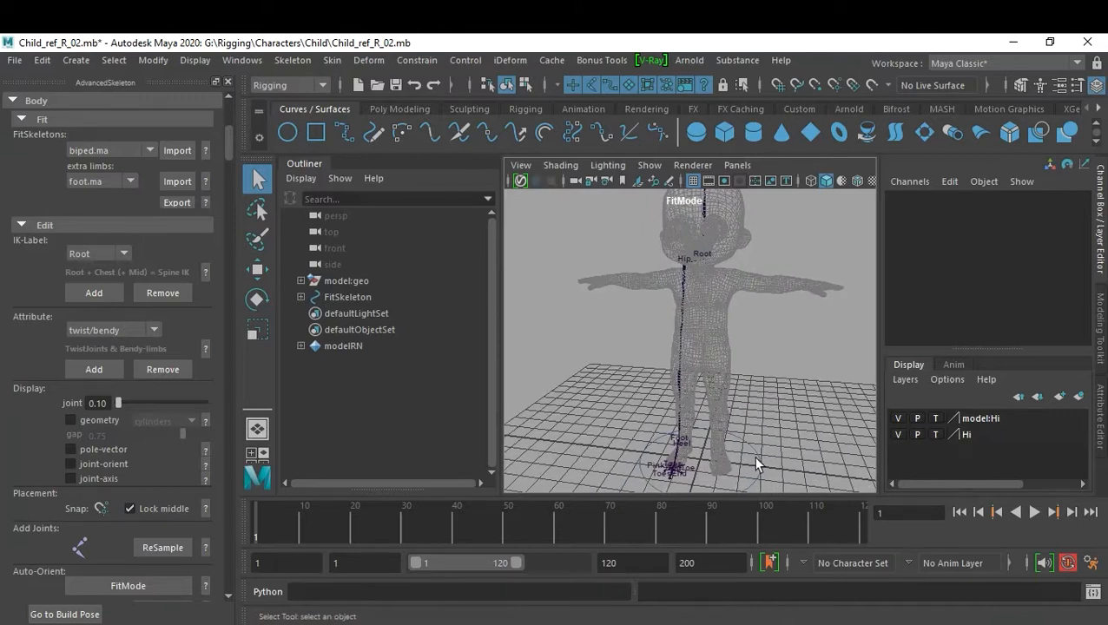
click(752, 455)
key(r)
drag(730, 473, 562, 462)
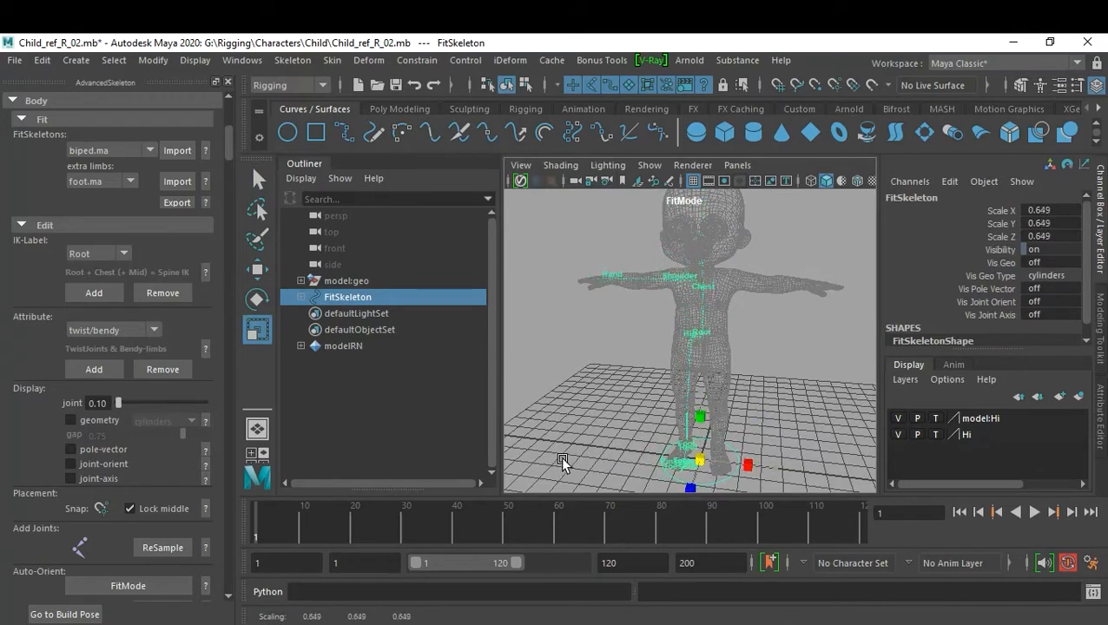
click(794, 401)
In the side view, move the Heel joint back to the rear of the foot, at a Translate Y of about -0.579.
alt+right_drag(735, 383, 764, 378)
alt+drag(763, 379, 814, 324)
alt+right_drag(813, 324, 781, 354)
mouse_move(781, 354)
alt+mouse_down()
mouse_move(819, 364)
mouse_move(756, 373)
mouse_move(793, 383)
mouse_move(759, 371)
mouse_move(782, 371)
mouse_move(786, 356)
mouse_move(803, 371)
mouse_move(776, 374)
mouse_move(778, 363)
alt+mouse_up()
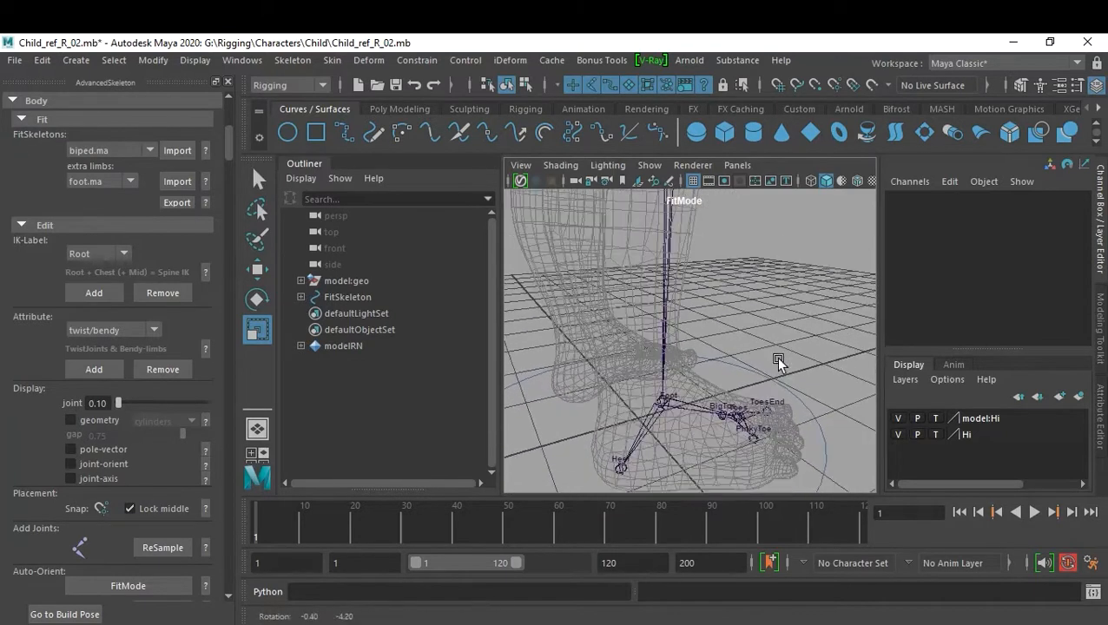
key(space)
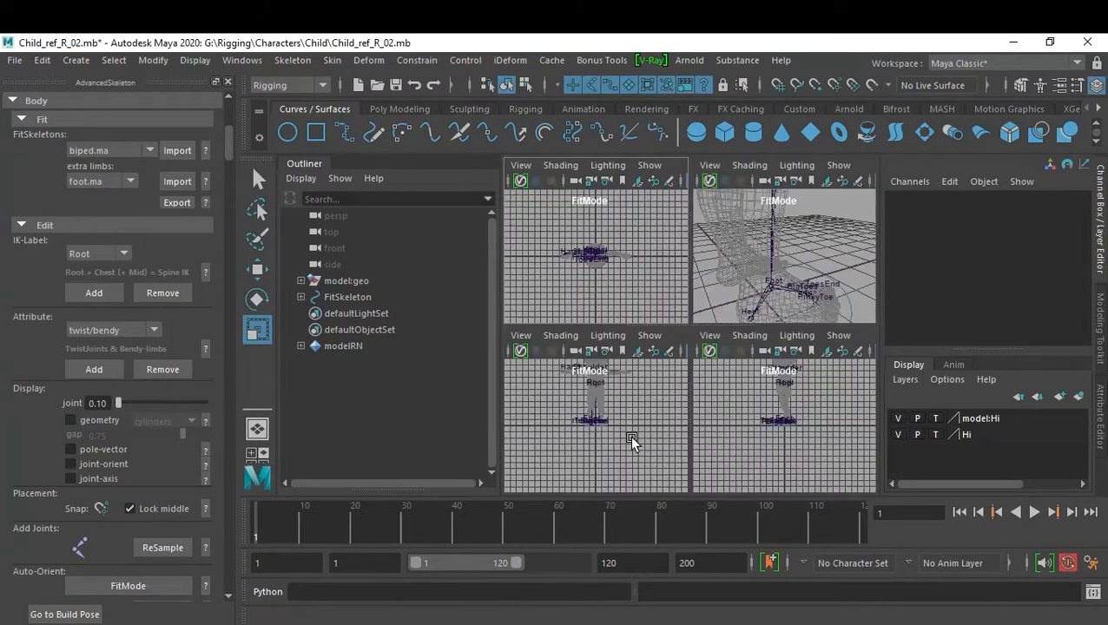
key(space)
alt+right_drag(653, 383, 805, 410)
alt+middle_drag(806, 409, 768, 423)
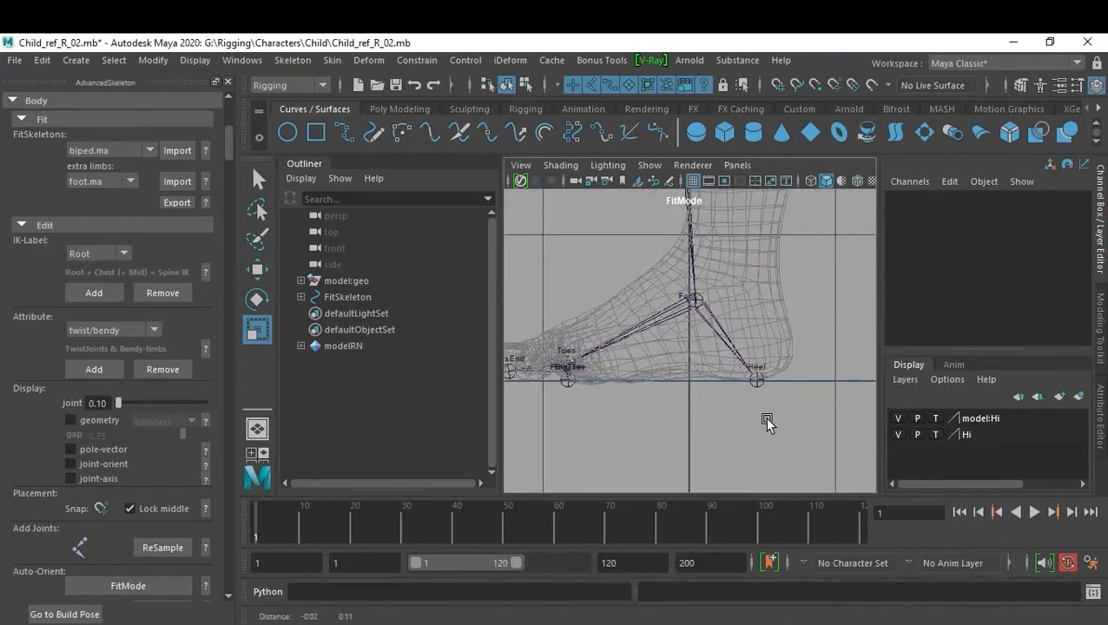
click(760, 379)
key(w)
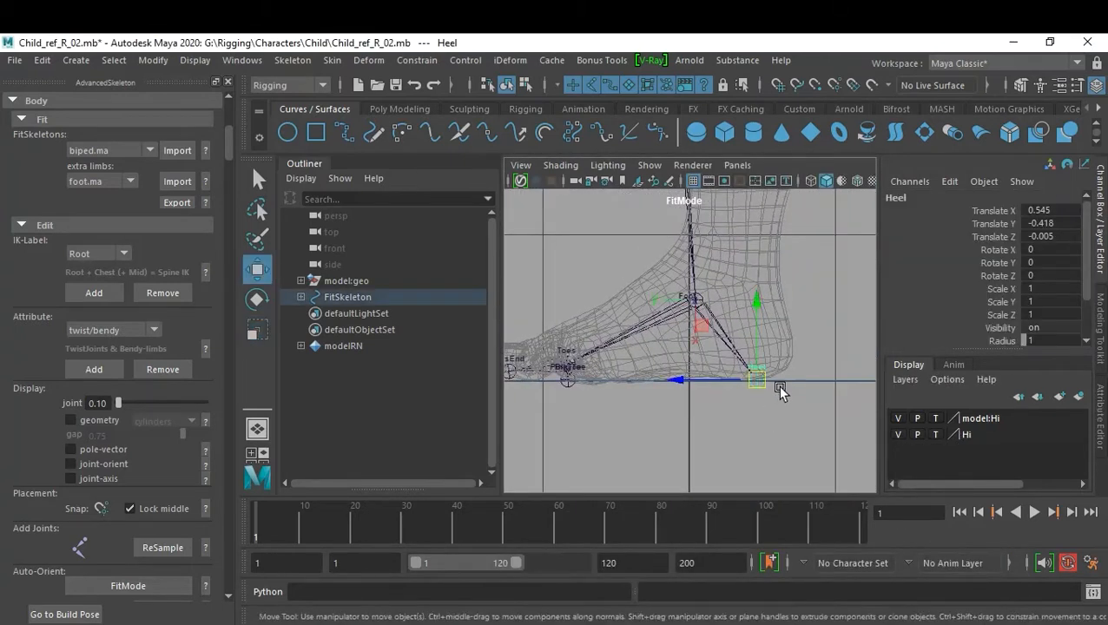
drag(683, 387, 725, 384)
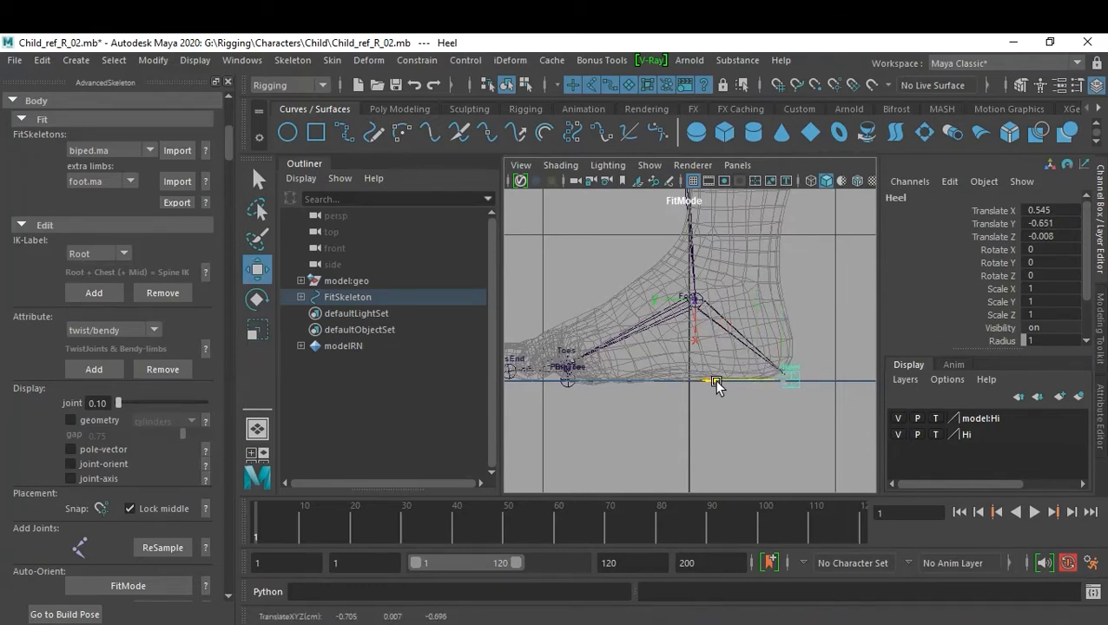
mouse_move(721, 379)
mouse_down()
mouse_move(697, 379)
mouse_move(705, 383)
mouse_up()
Examine the toe and ankle joints against the foot mesh from the side, top and perspective views.
alt+middle_drag(624, 427, 696, 471)
alt+right_drag(696, 471, 767, 507)
alt+middle_drag(732, 432, 745, 415)
key(space)
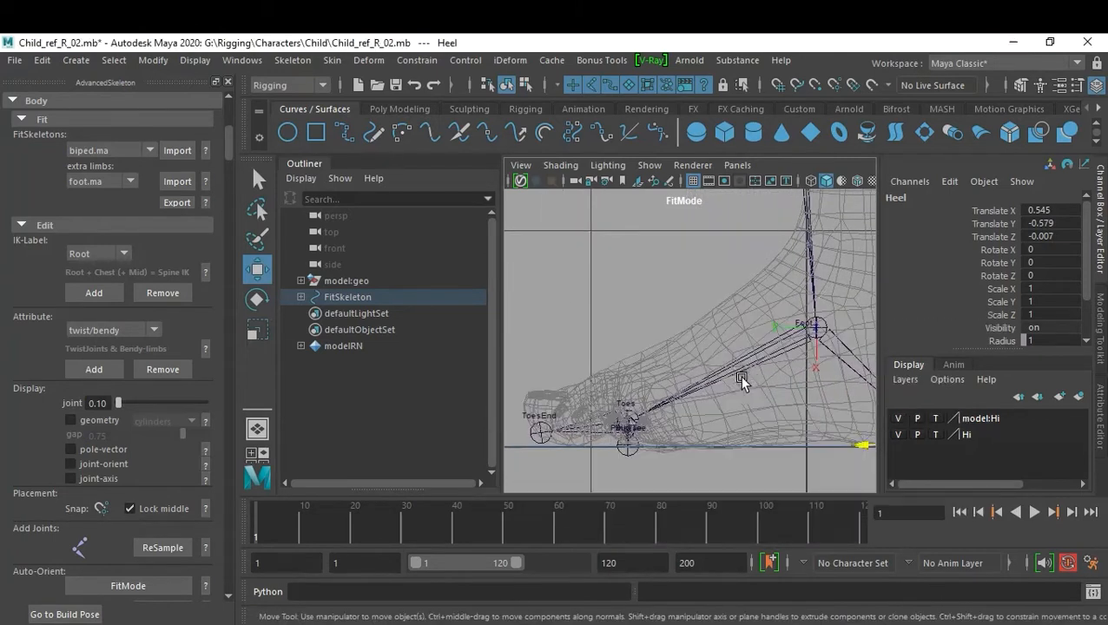
key(space)
alt+drag(674, 353, 730, 356)
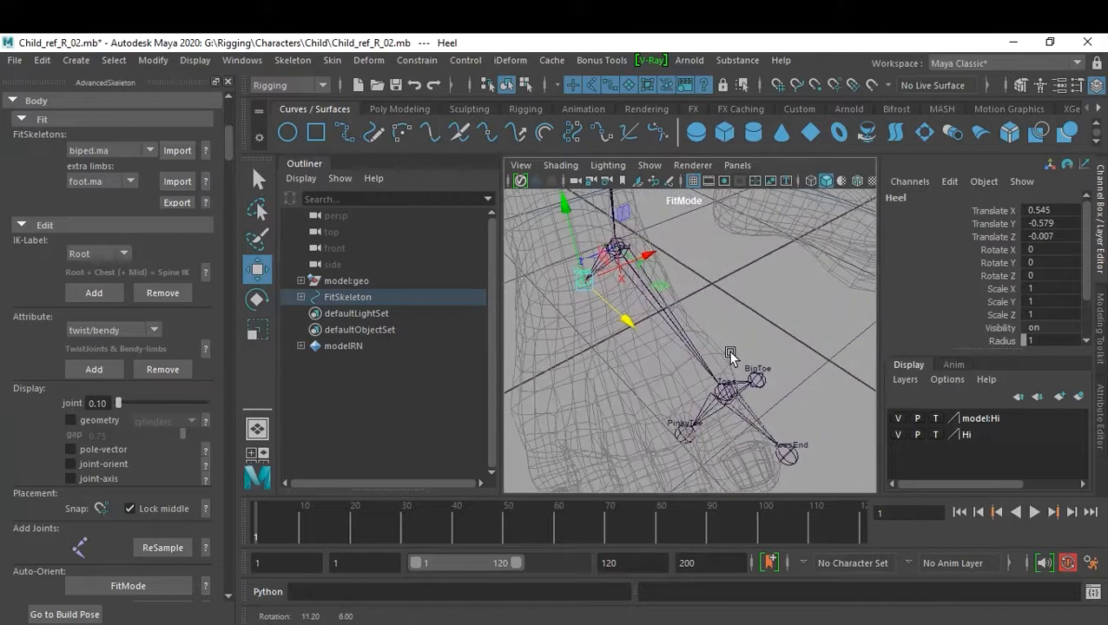
click(616, 248)
key(space)
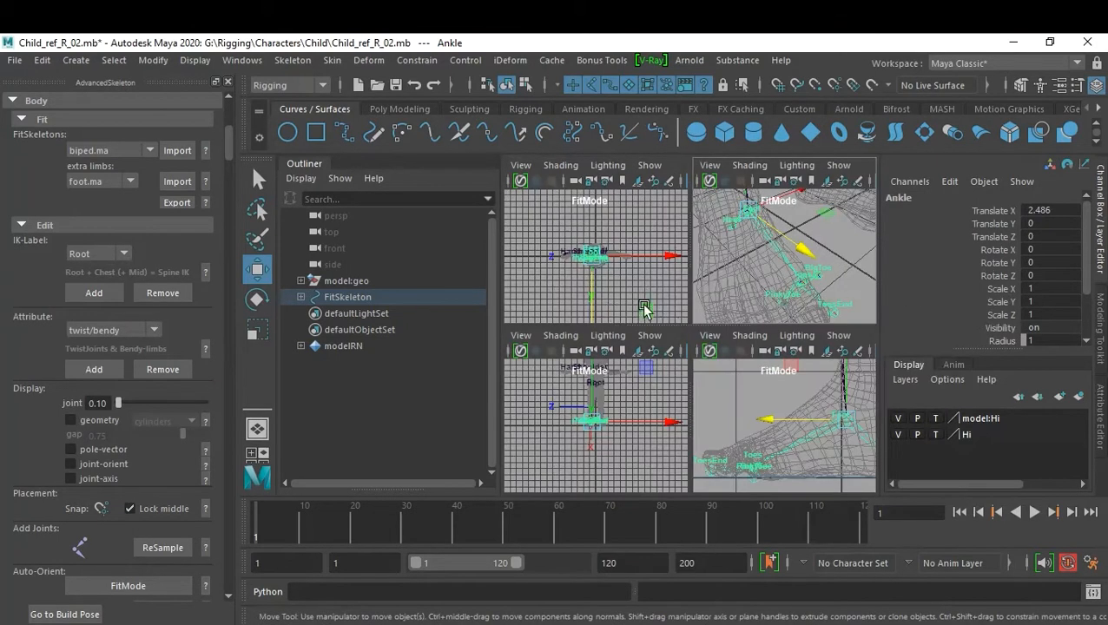
key(space)
key(space)
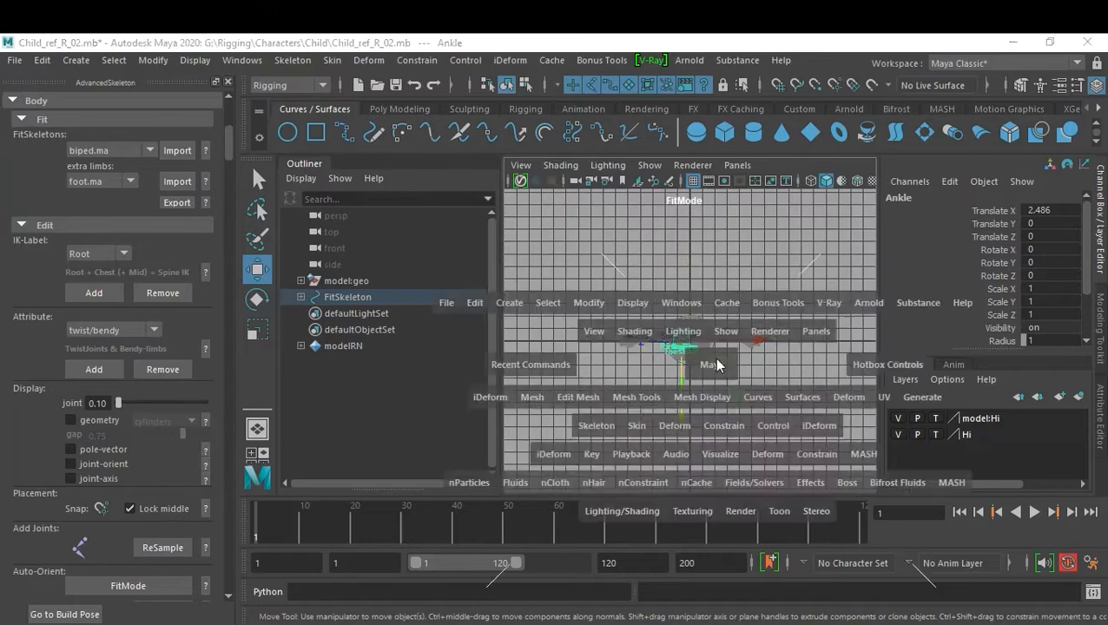
key(space)
mouse_move(701, 317)
alt+mouse_down()
mouse_move(705, 329)
mouse_move(767, 314)
mouse_move(662, 309)
mouse_move(695, 329)
alt+mouse_up()
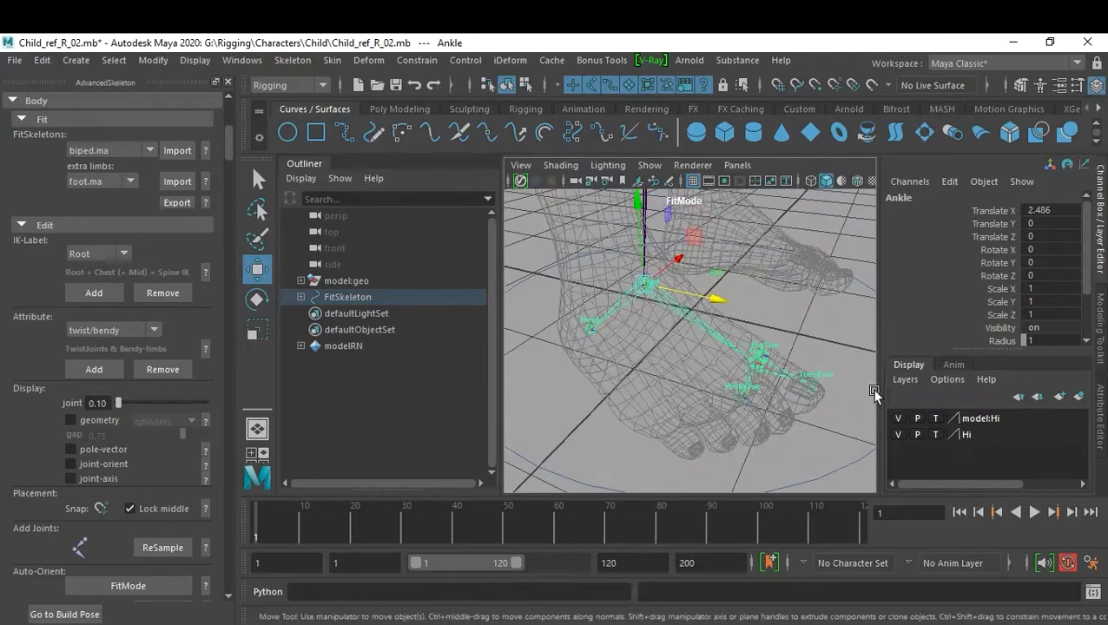
Set the Hi display layer to Reference and turn on X-Ray Joints in the perspective view.
click(935, 435)
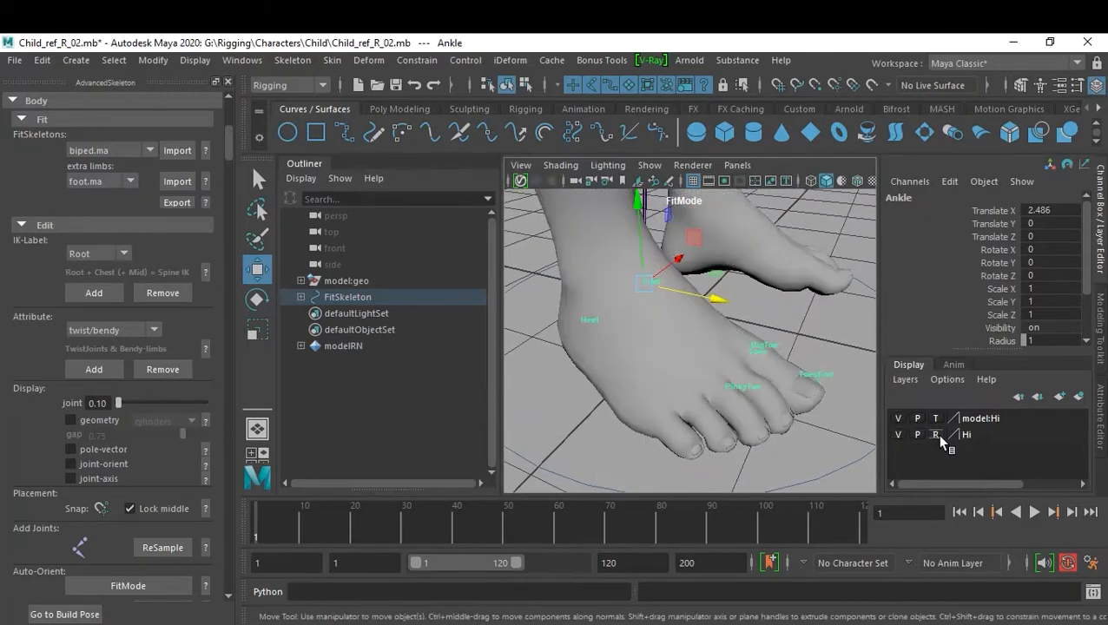
alt+drag(749, 415, 776, 408)
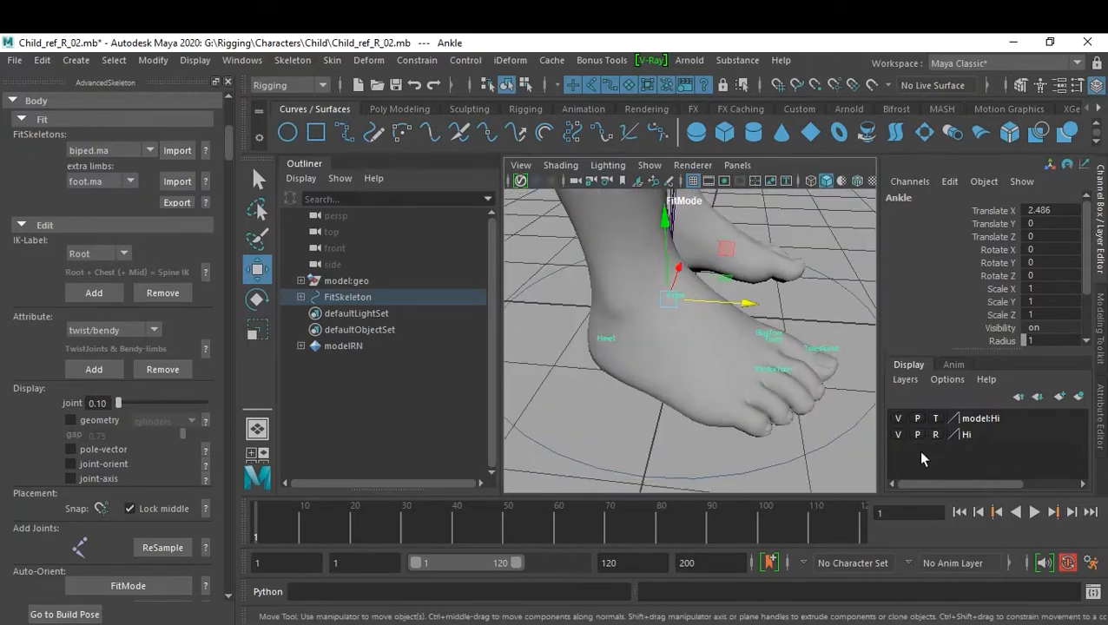
click(560, 167)
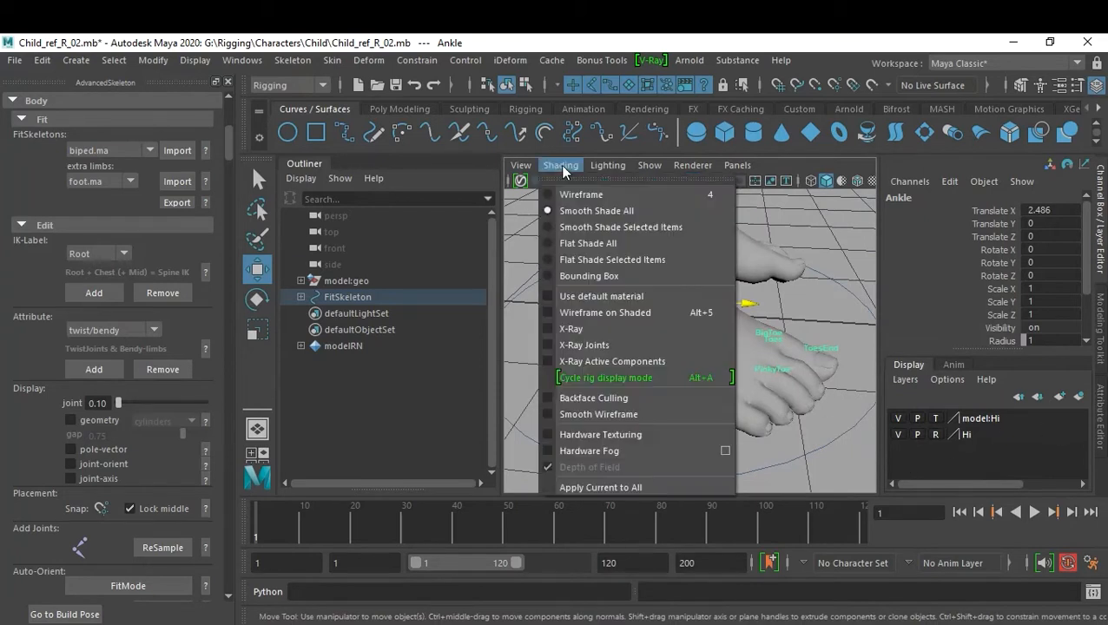
click(645, 329)
mouse_move(638, 351)
alt+mouse_down()
mouse_move(662, 365)
mouse_move(501, 354)
alt+mouse_up()
alt+right_drag(538, 360, 637, 380)
alt+middle_drag(685, 334, 718, 372)
click(762, 357)
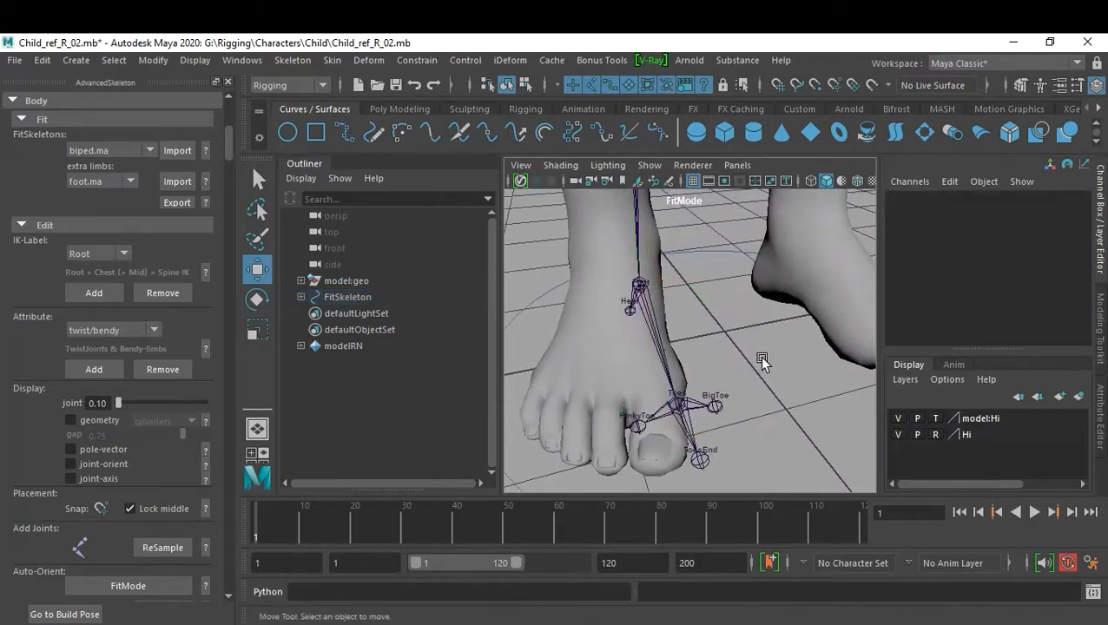
alt+right_drag(763, 360, 699, 359)
alt+drag(700, 359, 742, 363)
alt+right_drag(743, 363, 758, 365)
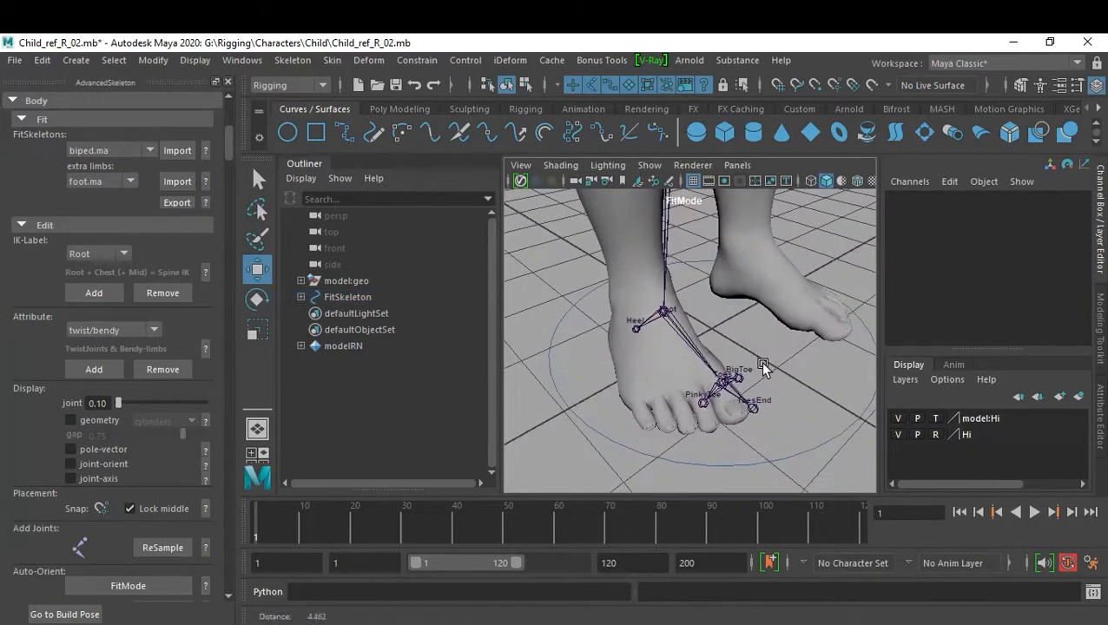
Turn on X-Ray shading in the perspective view to make the foot meshes see-through.
click(559, 168)
click(614, 332)
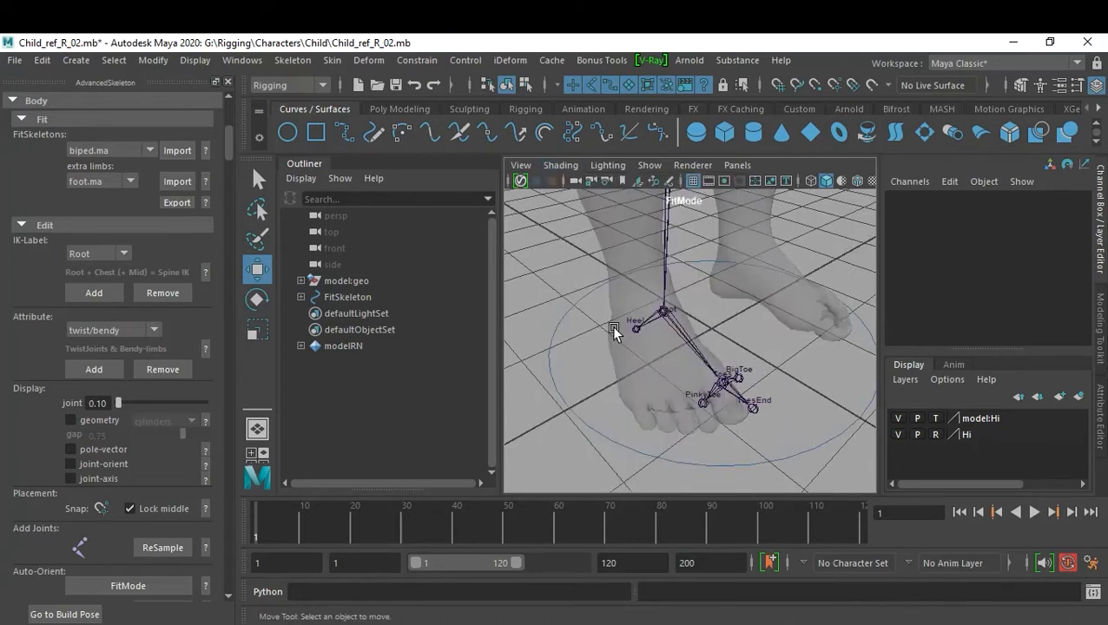
alt+drag(664, 391, 710, 348)
Select the Ankle joint and turn on X-Ray and X-Ray Joints shading in the top view.
click(651, 328)
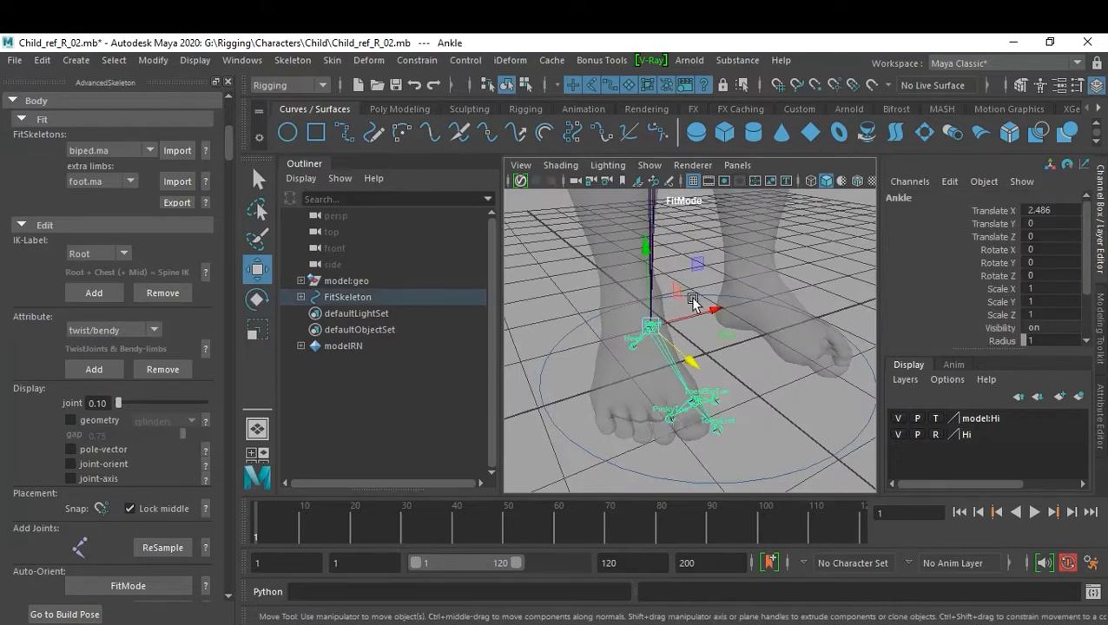
key(f)
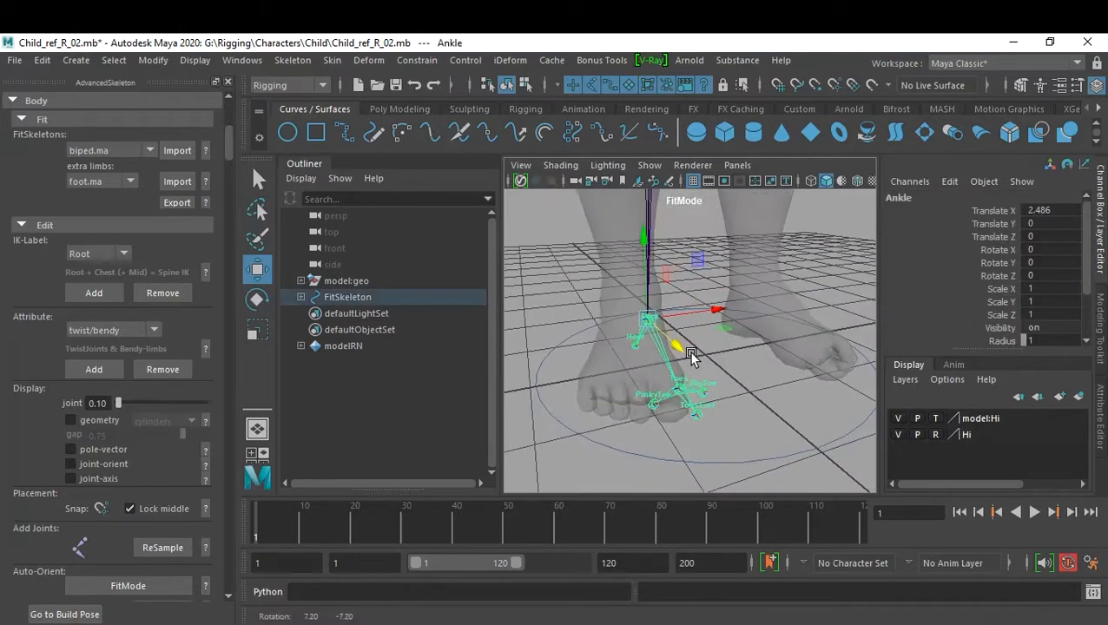
key(space)
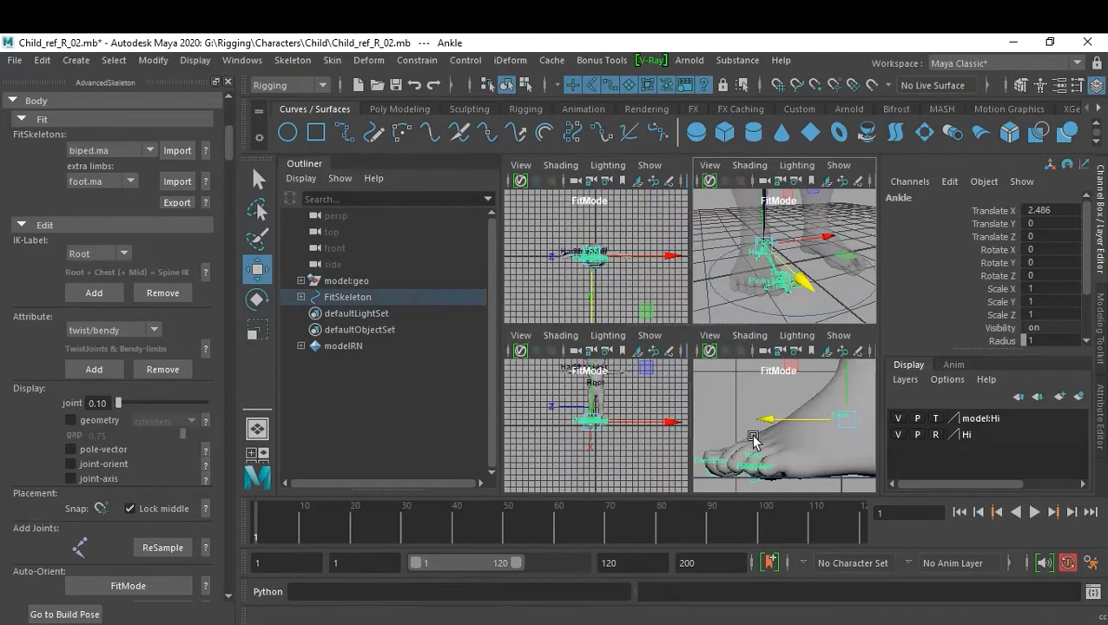
key(space)
scroll(692, 336, up, 10)
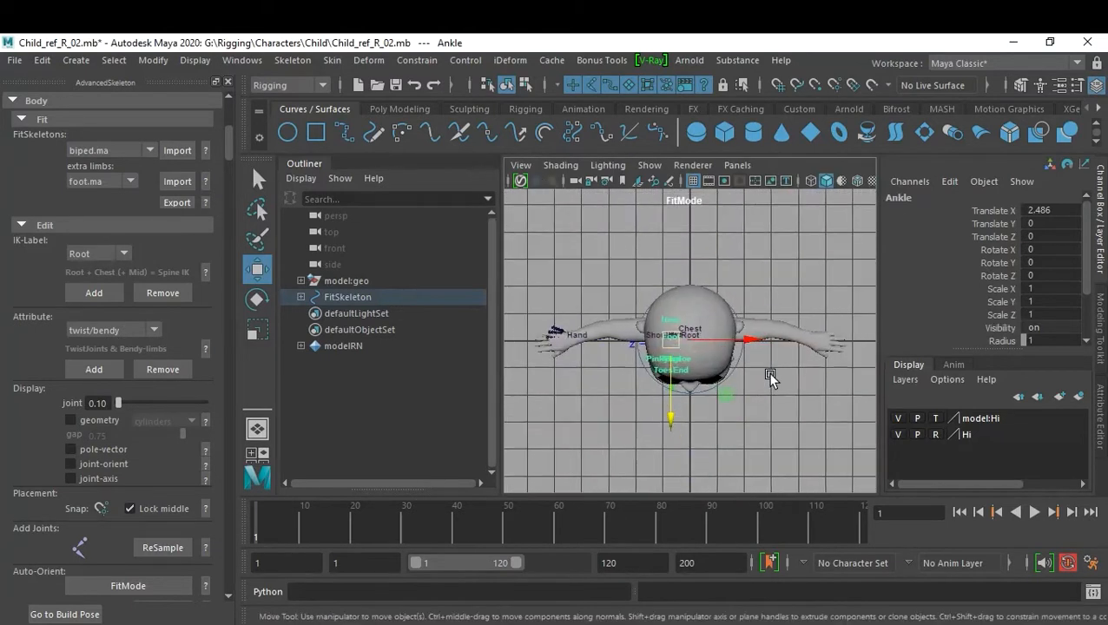
scroll(749, 314, down, 5)
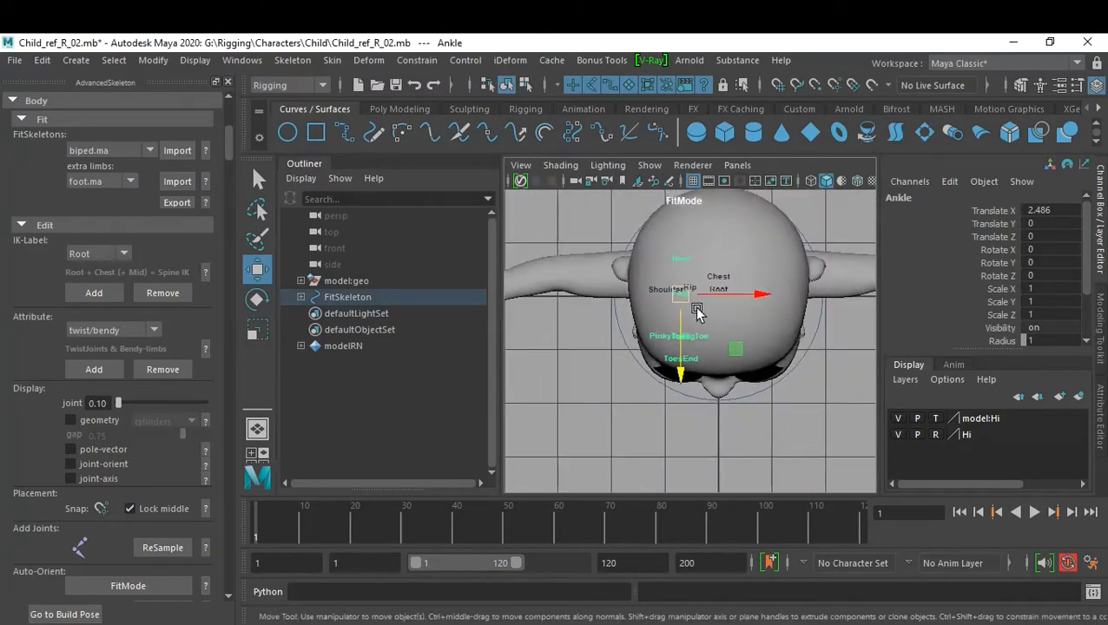
click(560, 165)
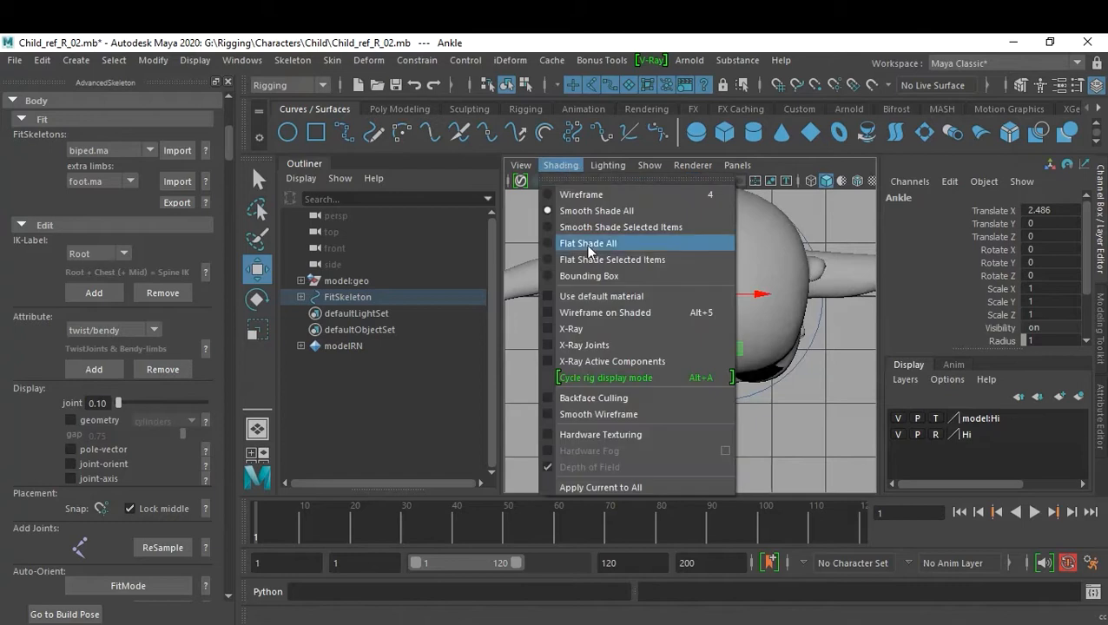
click(612, 329)
click(560, 165)
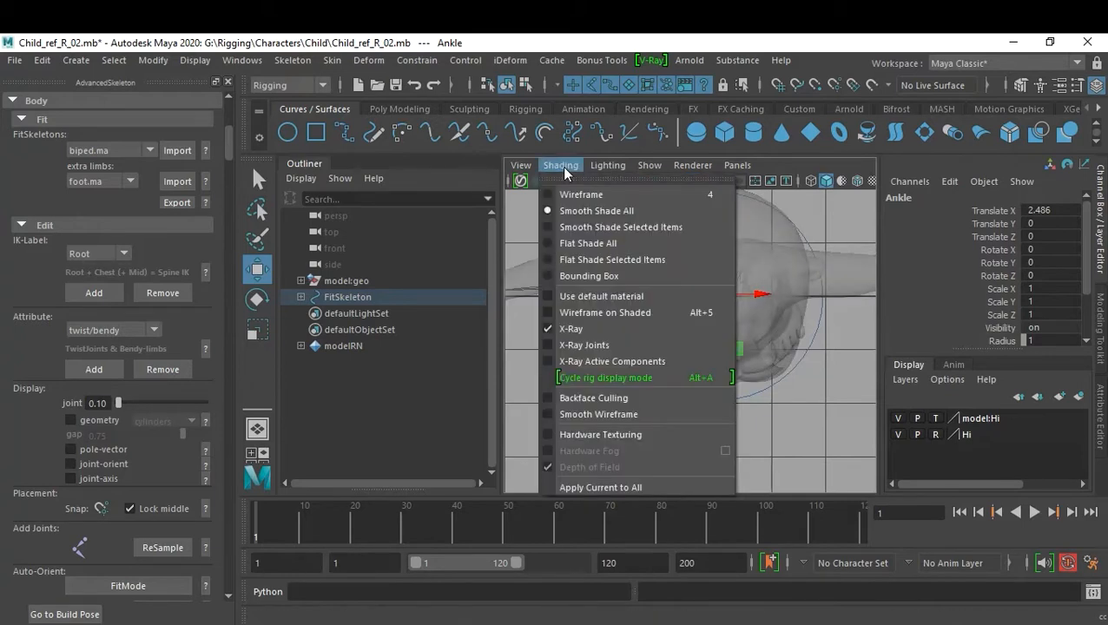
click(608, 346)
scroll(686, 374, up, 3)
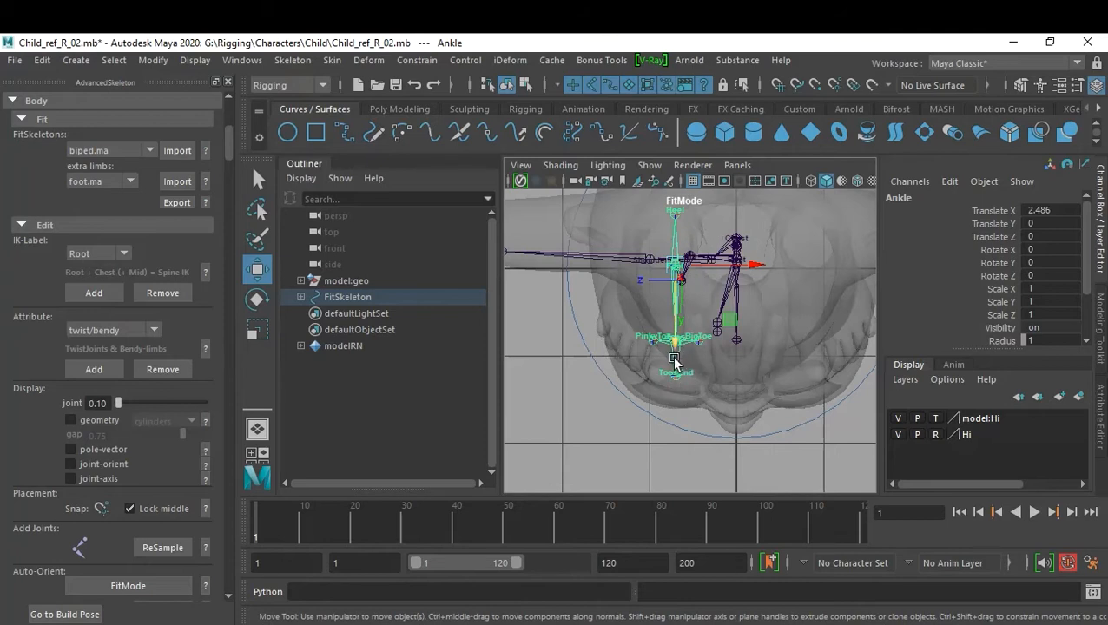
In the perspective view, shift the Ankle joint slightly toward the outer side of the foot, to a Translate X of about 2.507.
key(space)
key(space)
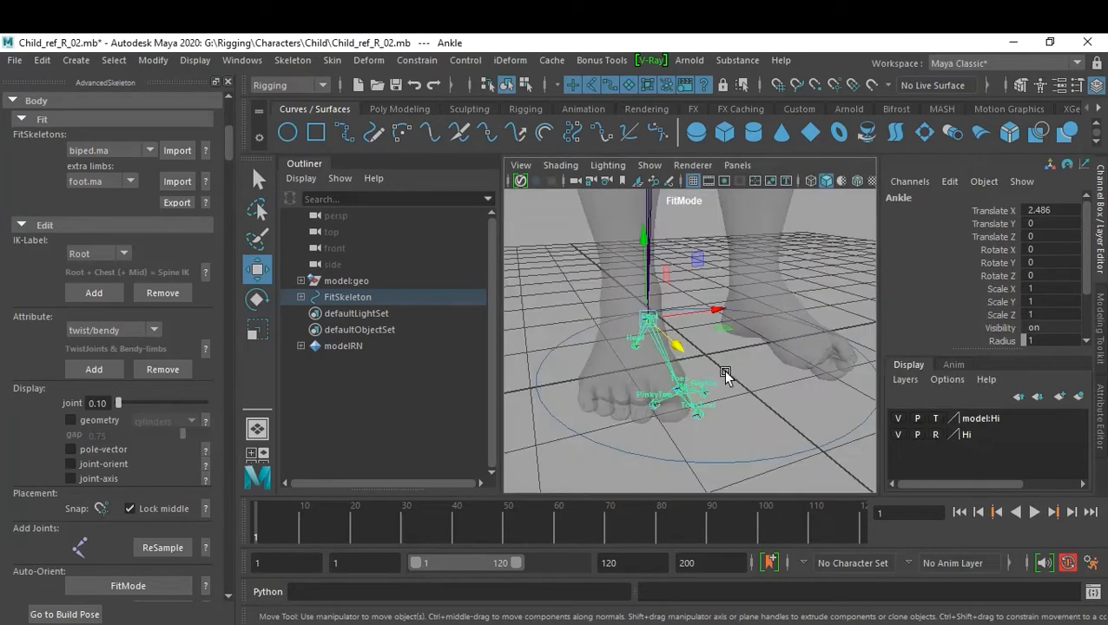
alt+drag(744, 385, 756, 375)
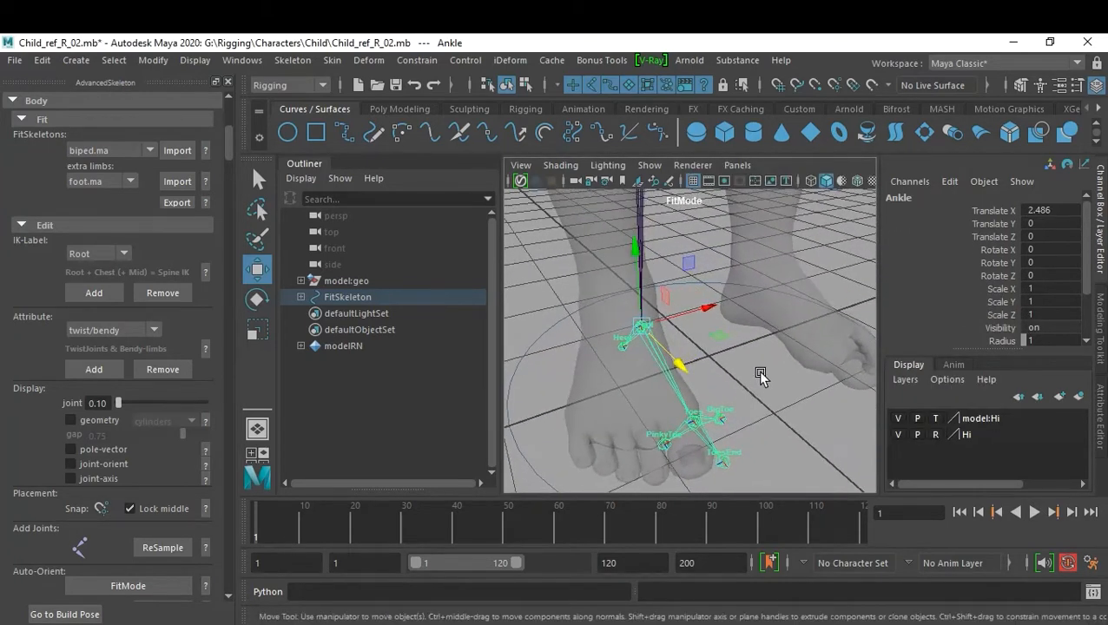
click(756, 371)
click(642, 332)
drag(704, 314, 680, 314)
alt+drag(722, 364, 783, 369)
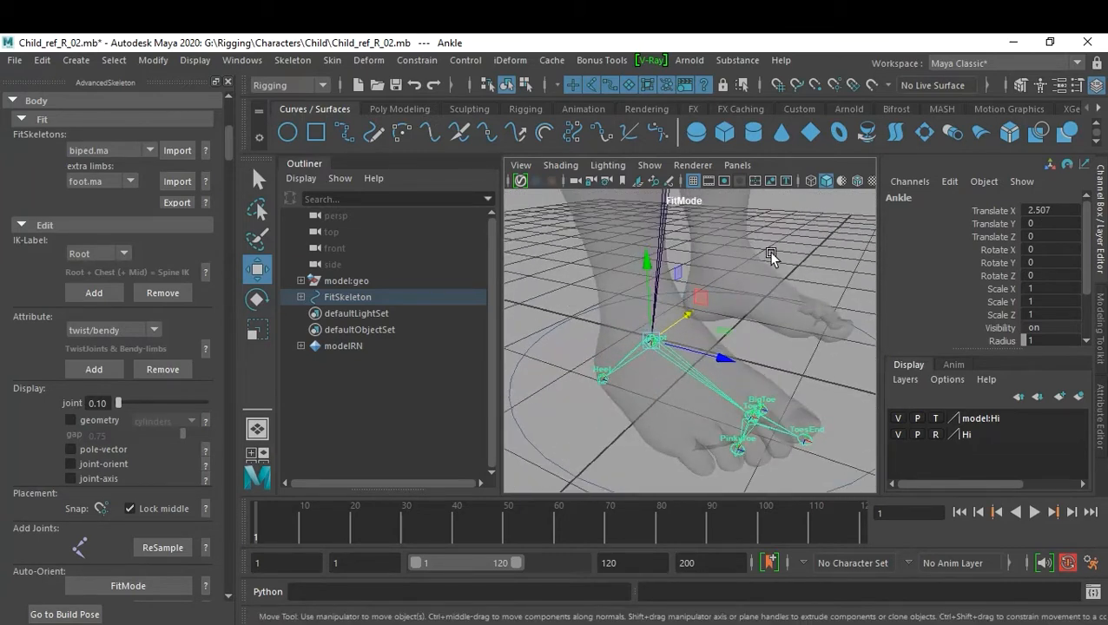
Turn on Wireframe on Shaded in the perspective view to show the foot's edge loops.
click(855, 180)
click(815, 343)
mouse_move(763, 329)
alt+right_down()
mouse_move(824, 310)
mouse_move(761, 339)
mouse_move(785, 330)
alt+right_up()
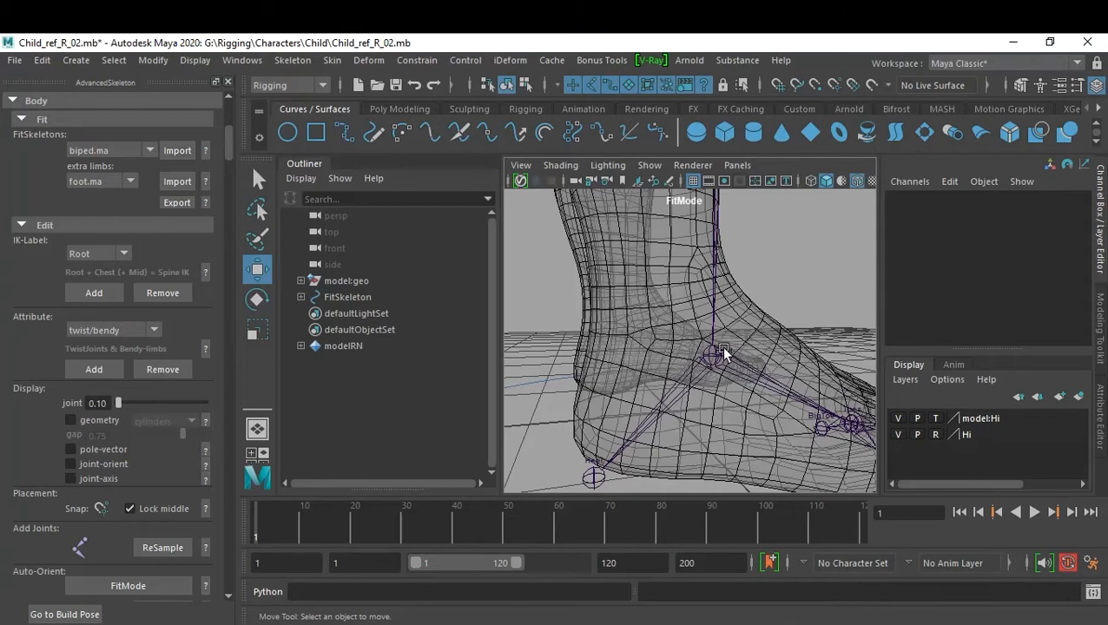
Examine the Ankle joint's placement against the foot's edge loops from the perspective and front views.
alt+drag(771, 324, 692, 337)
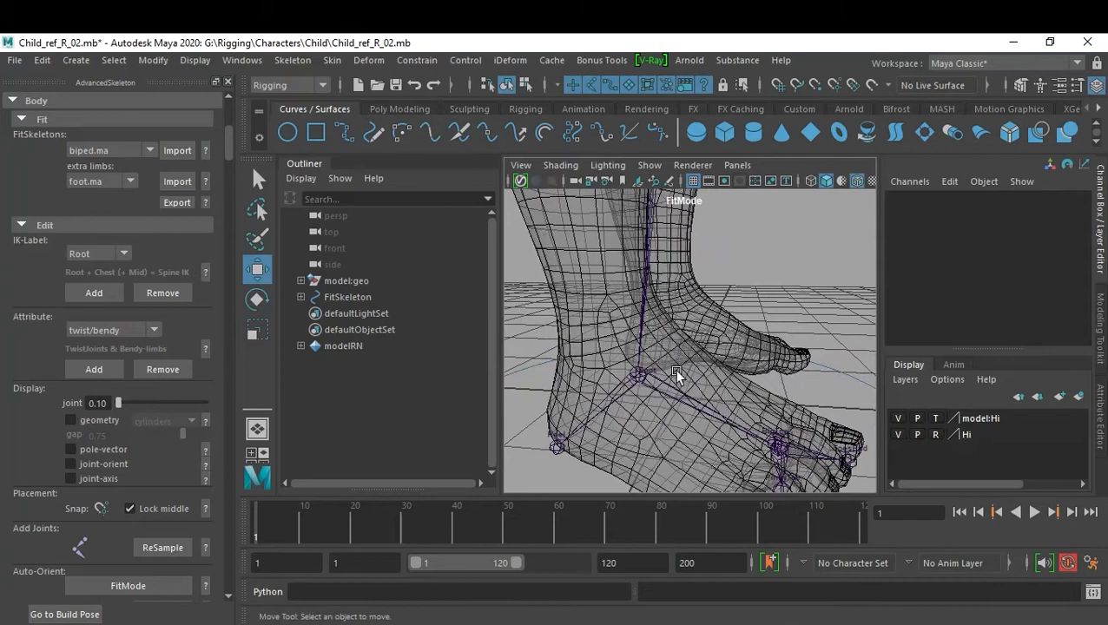
alt+drag(653, 330, 795, 368)
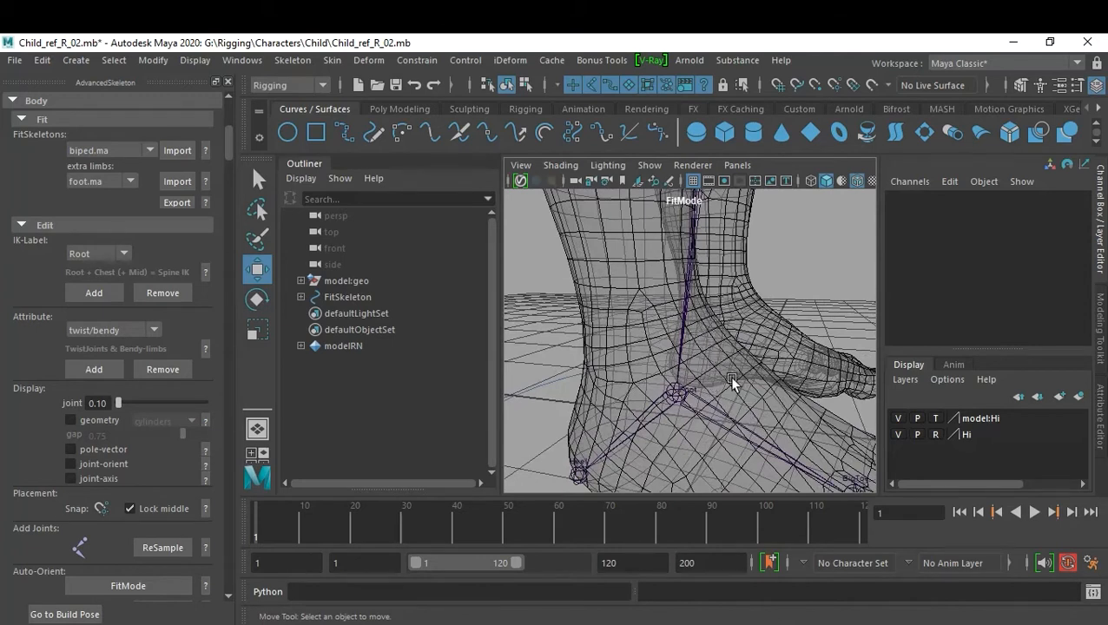
scroll(735, 390, up, 5)
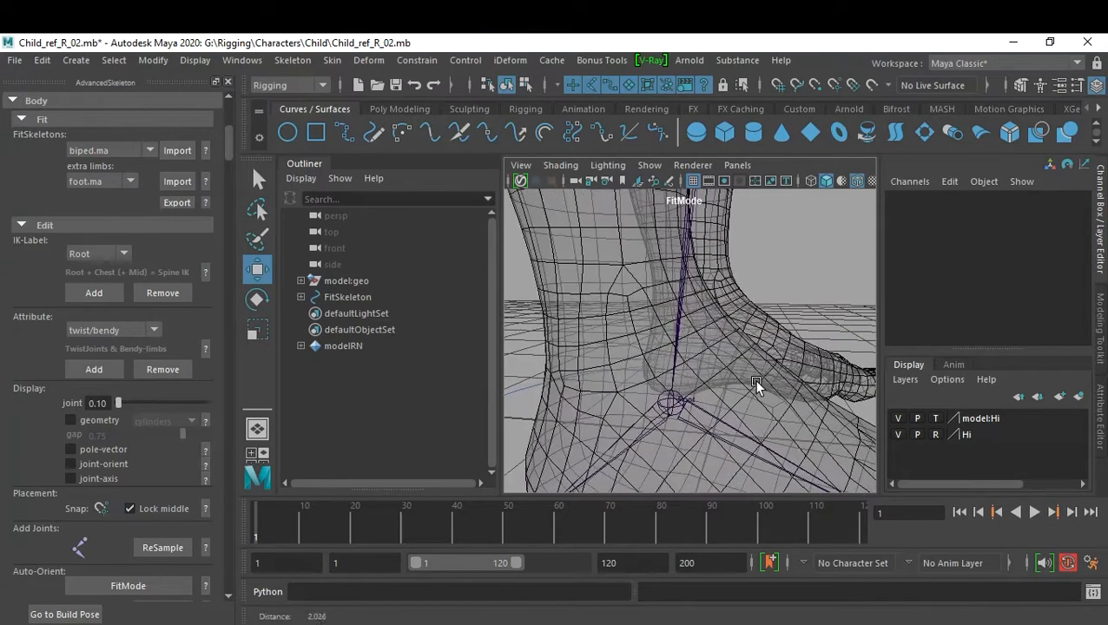
scroll(755, 385, down, 4)
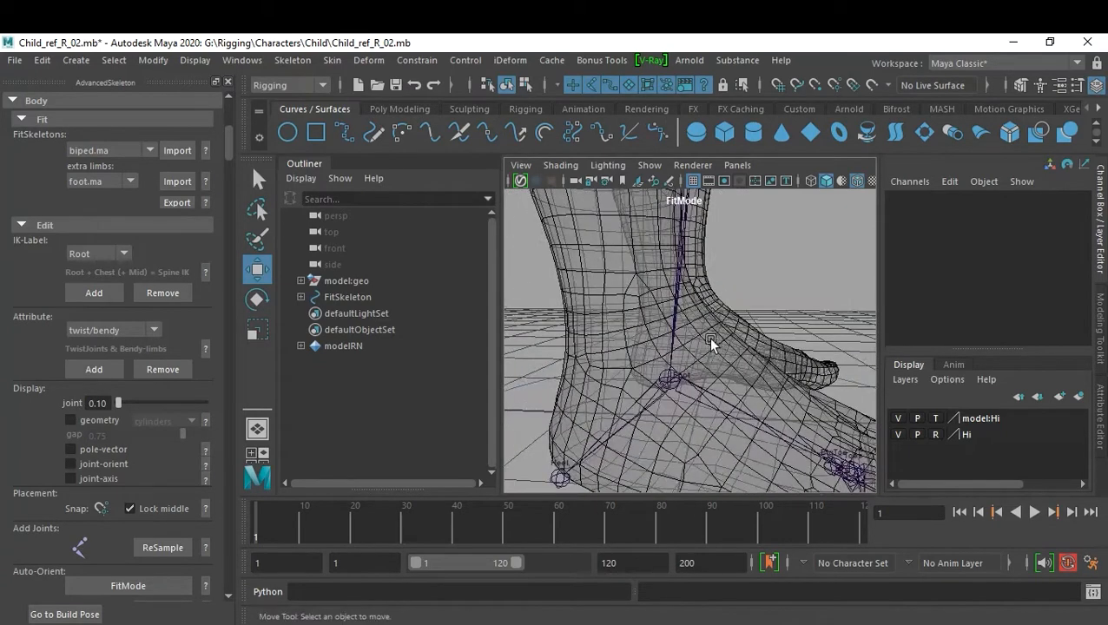
click(675, 381)
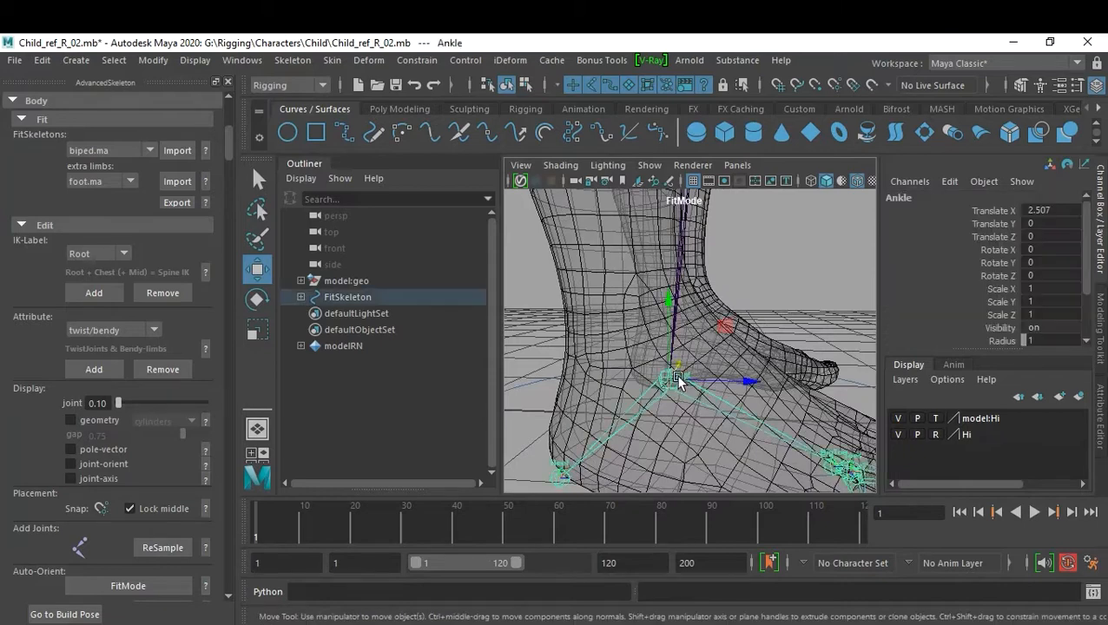
mouse_move(705, 331)
alt+mouse_down()
mouse_move(677, 349)
mouse_move(716, 350)
alt+mouse_up()
key(space)
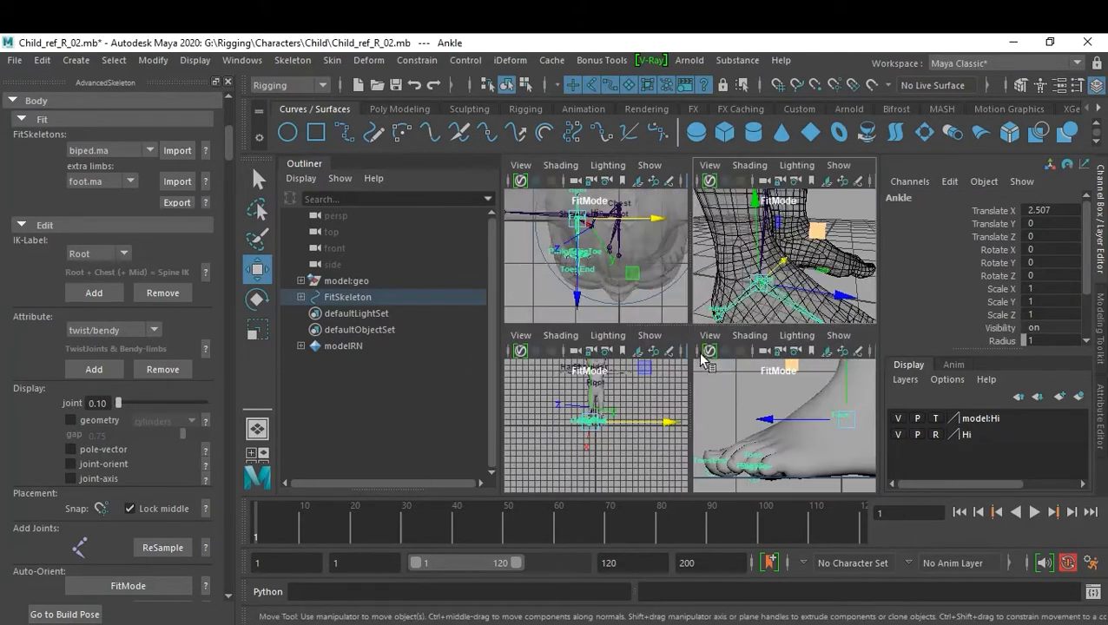
key(space)
alt+drag(713, 364, 686, 356)
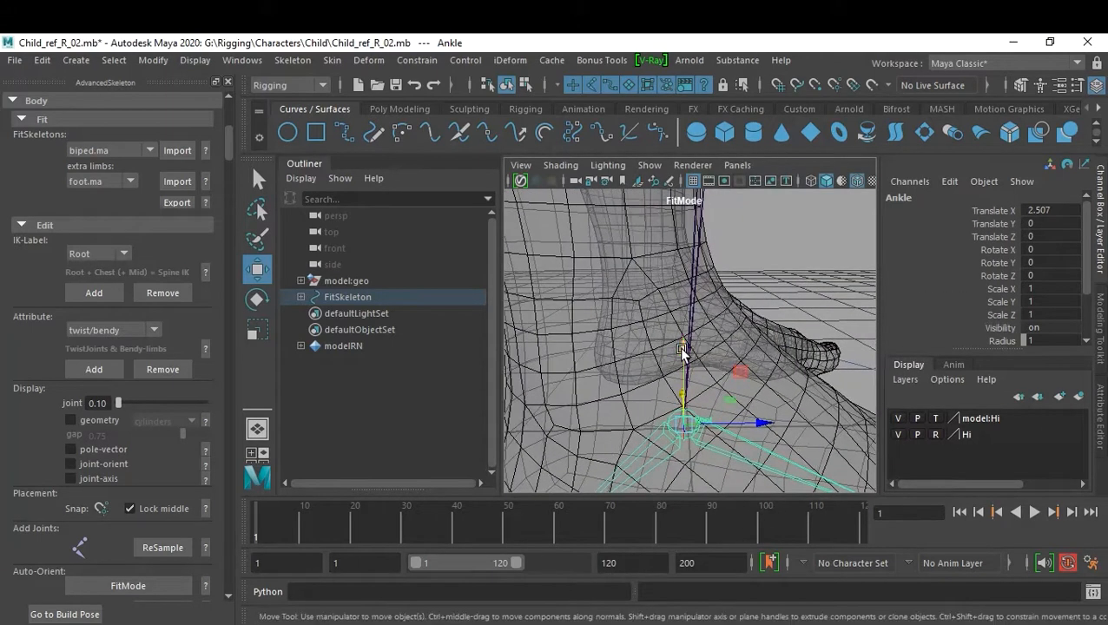
key(space)
key(space)
alt+right_drag(642, 430, 898, 408)
alt+right_drag(724, 386, 626, 360)
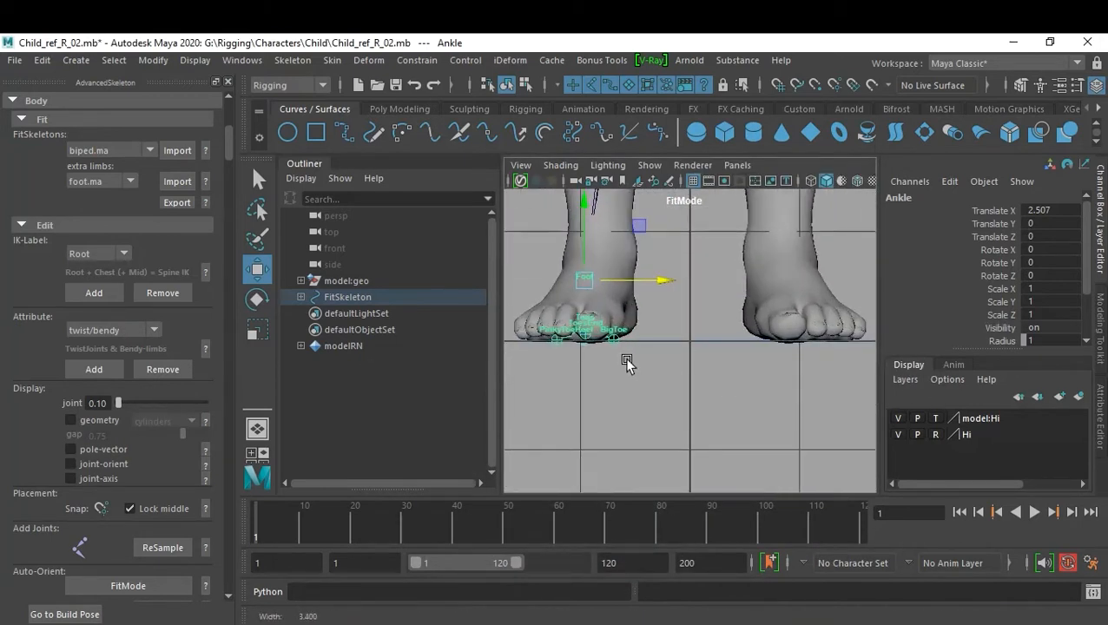
alt+middle_drag(645, 339, 660, 373)
key(space)
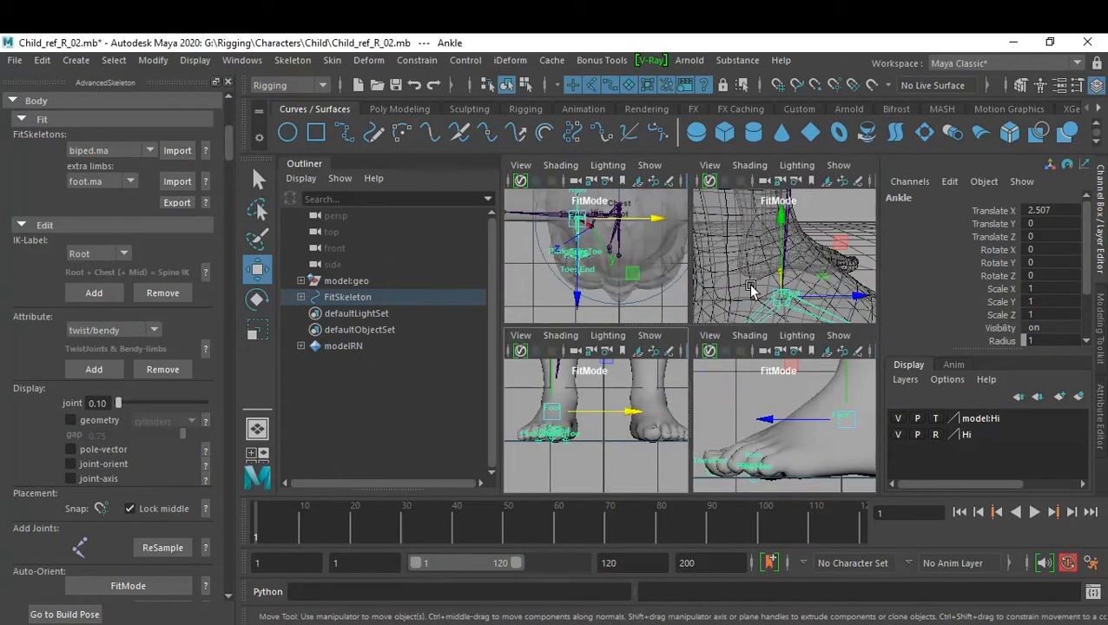
key(space)
alt+drag(767, 338, 742, 342)
Turn on X-Ray Joints and Wireframe on Shaded in the side view, with the foot framed closely.
key(space)
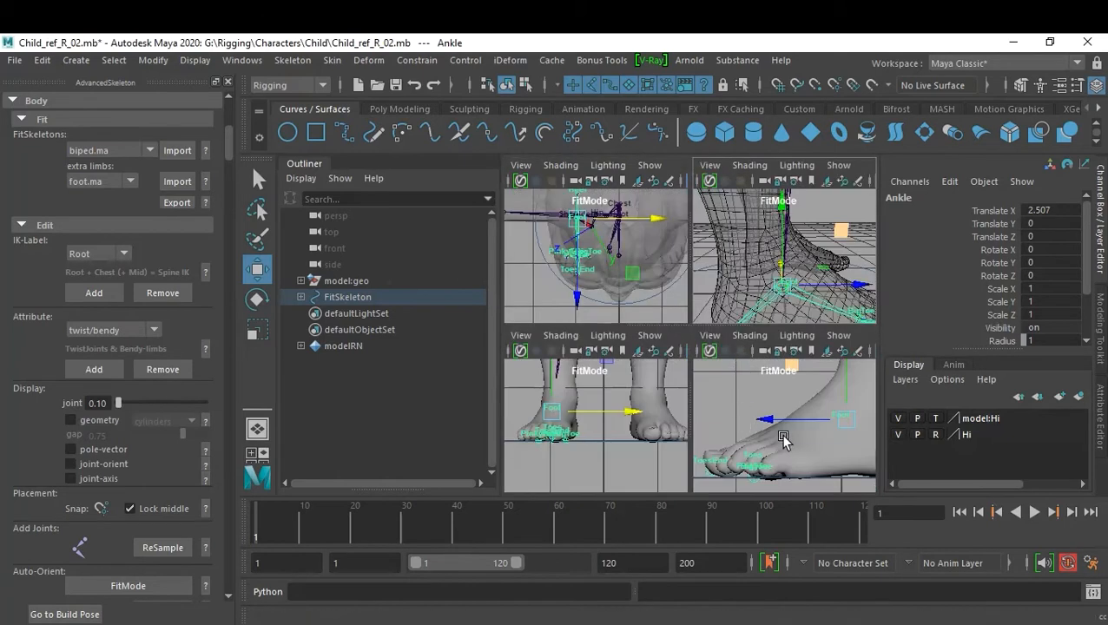
key(space)
mouse_move(785, 439)
alt+right_down()
mouse_move(685, 415)
mouse_move(750, 406)
mouse_move(860, 446)
alt+right_up()
click(560, 165)
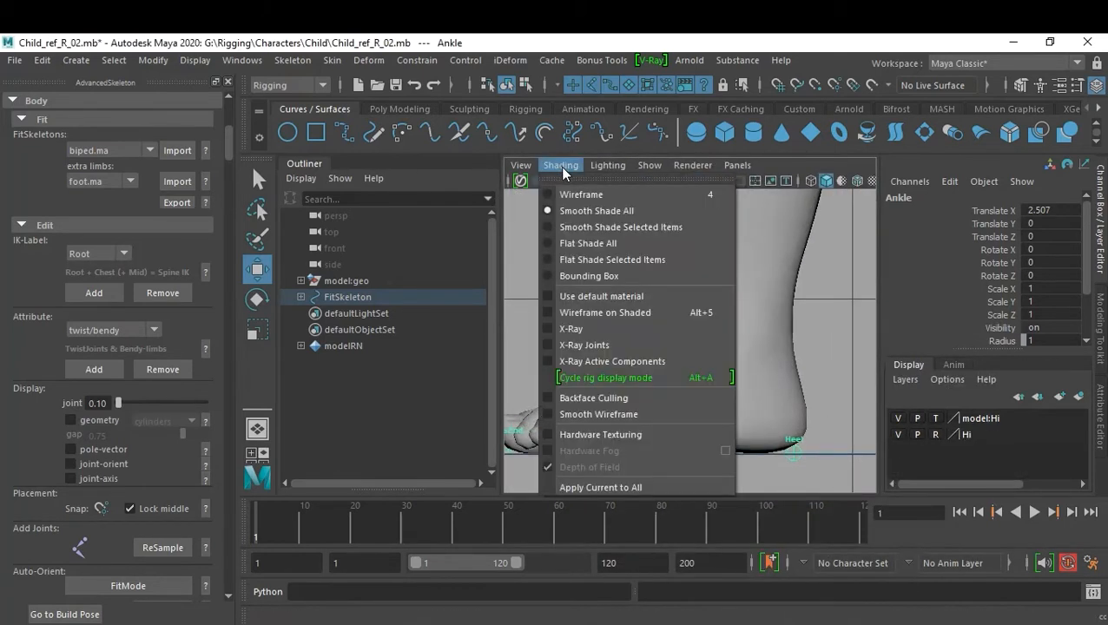
click(610, 344)
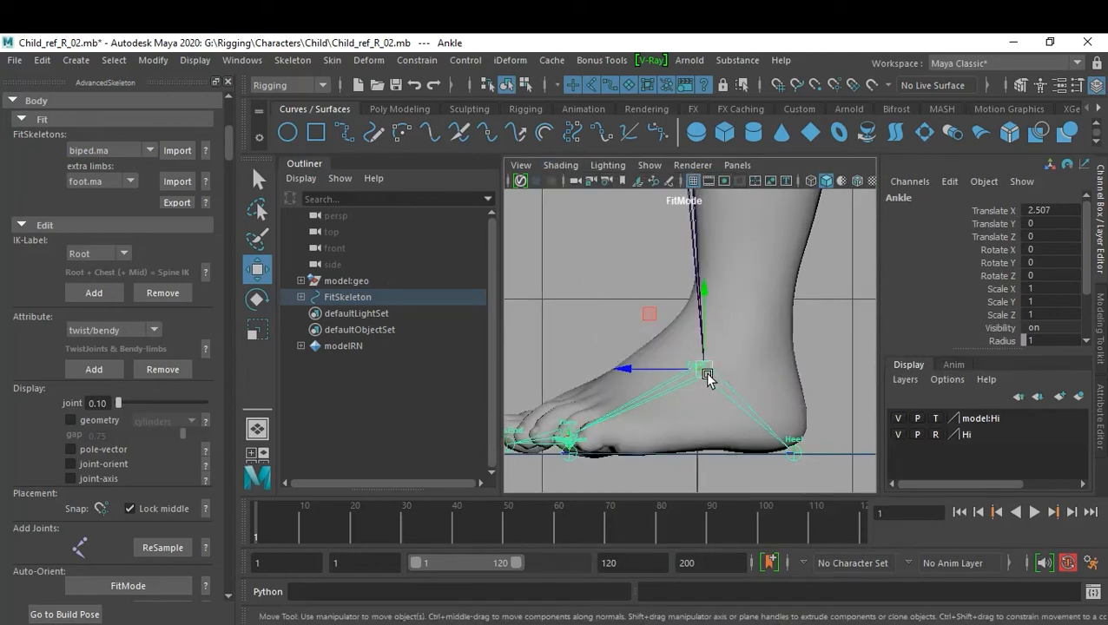
click(856, 181)
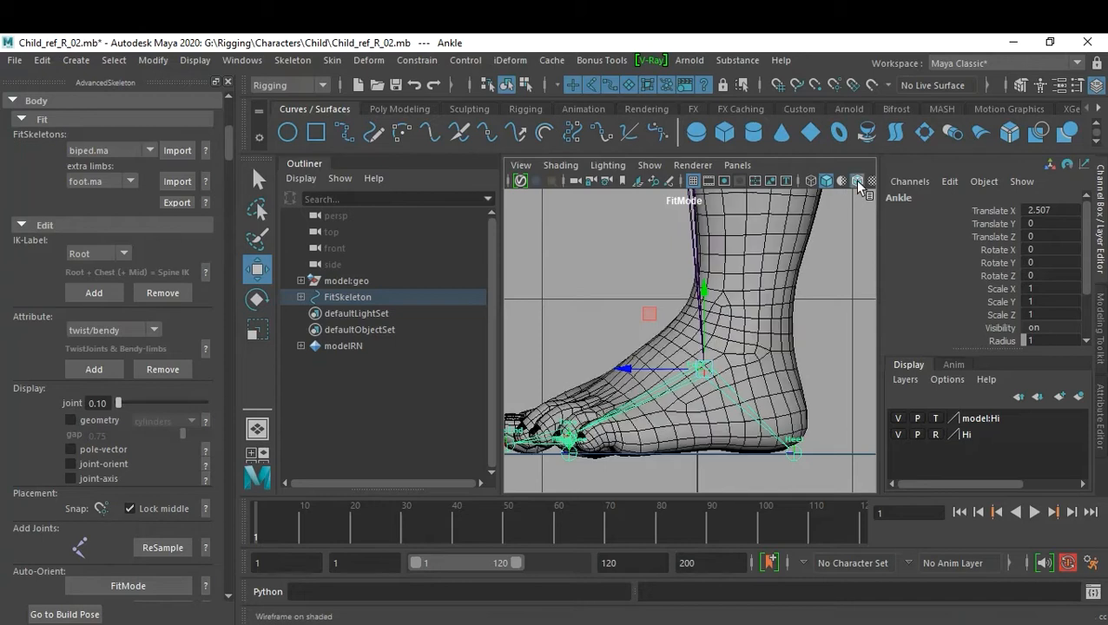
scroll(780, 375, up, 3)
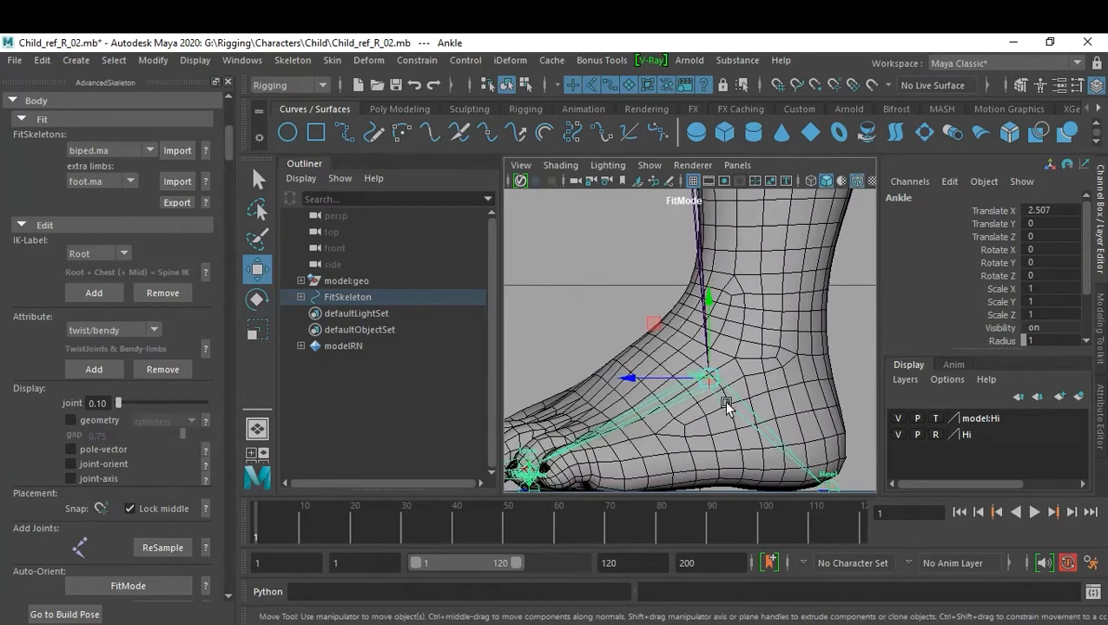
In the side view, raise the Ankle joint to the front bend of the ankle, at a Translate X of about 2.195.
drag(716, 383, 714, 324)
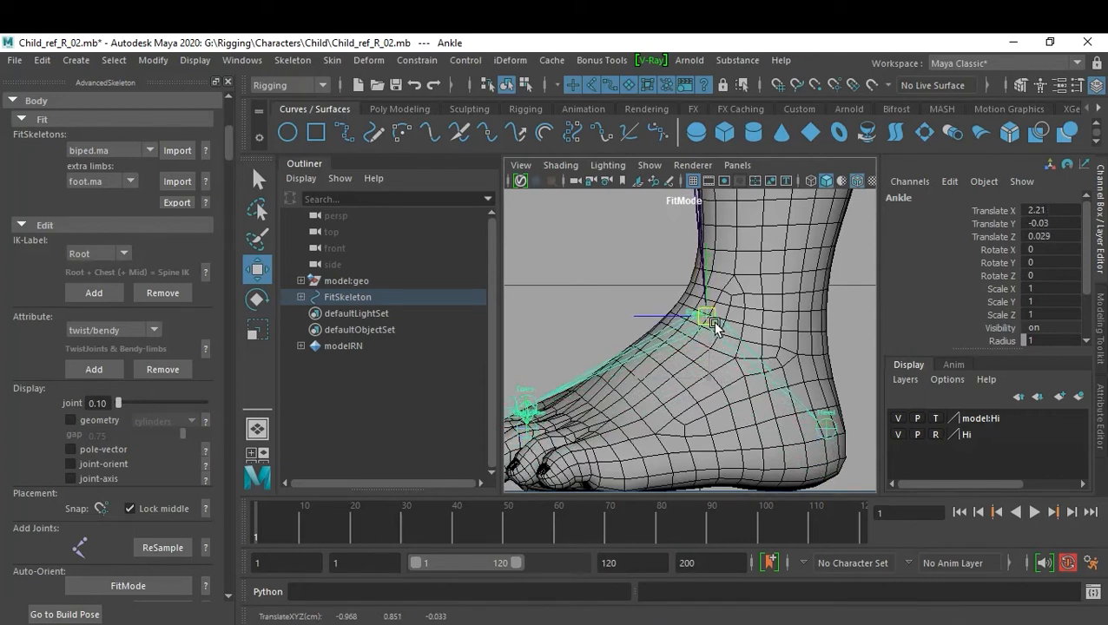
drag(714, 325, 715, 323)
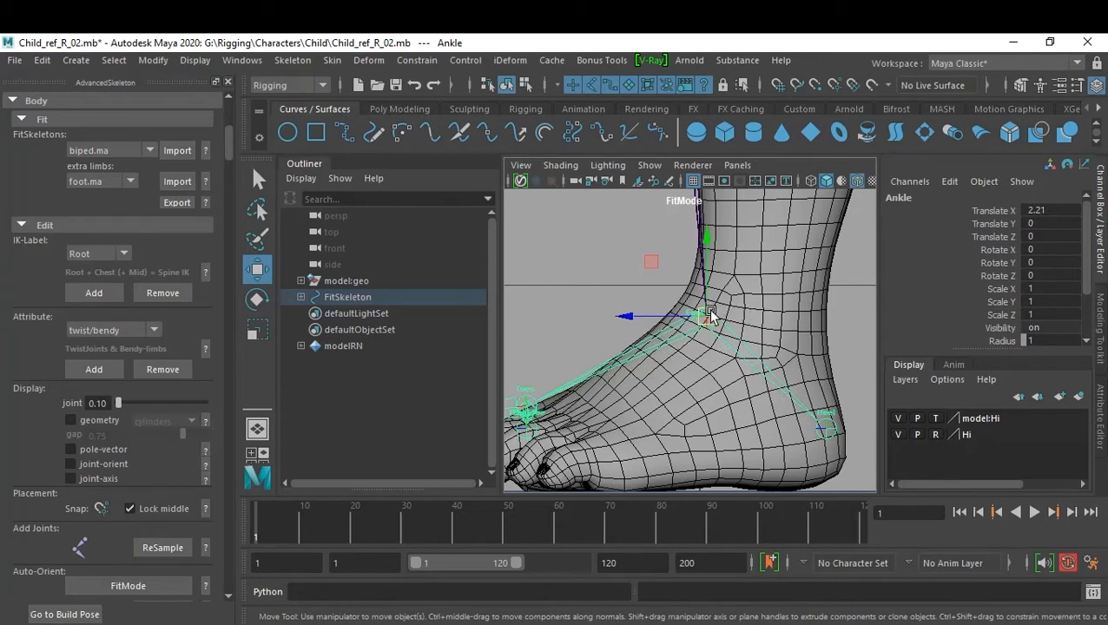
drag(715, 319, 697, 318)
Move the Heel joint down and back to the bottom rear edge of the foot in the side view.
click(814, 428)
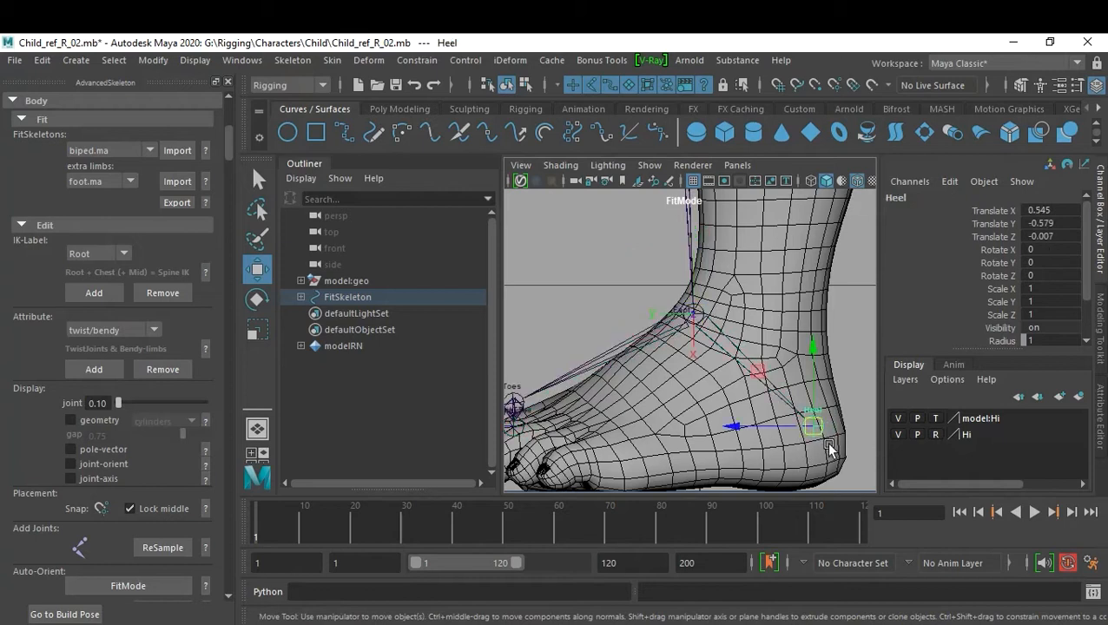
key(space)
key(space)
drag(764, 394, 768, 416)
Move only the Ankle joint's pivot down and back into the ankle, leaving its child joints in place, at a Translate X of about 2.302.
click(687, 327)
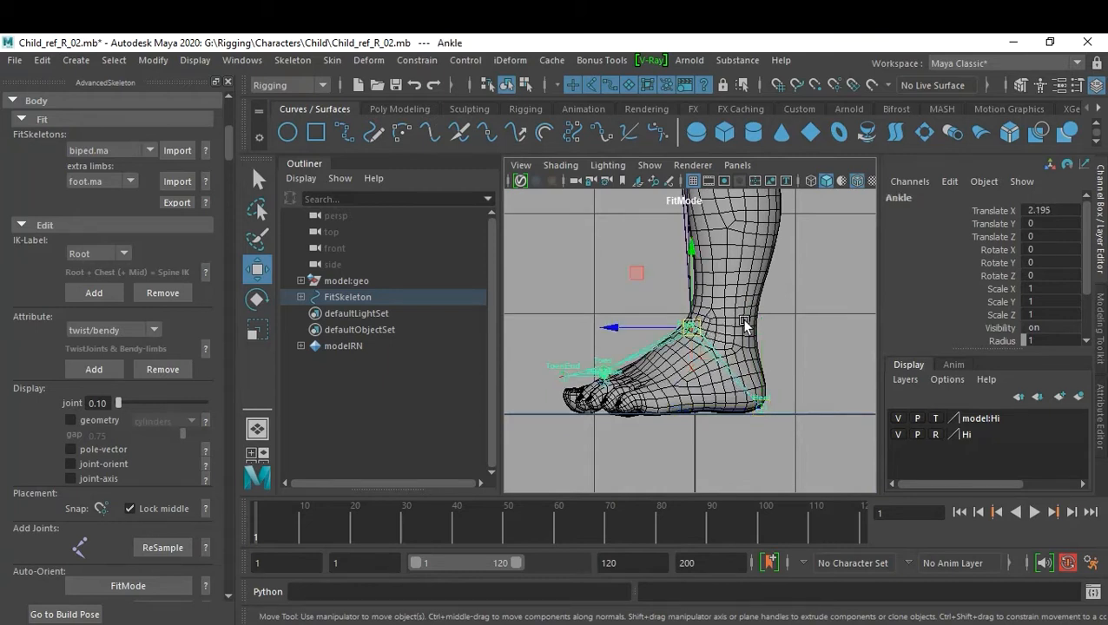
key(d)
drag(691, 251, 691, 261)
drag(611, 339, 622, 339)
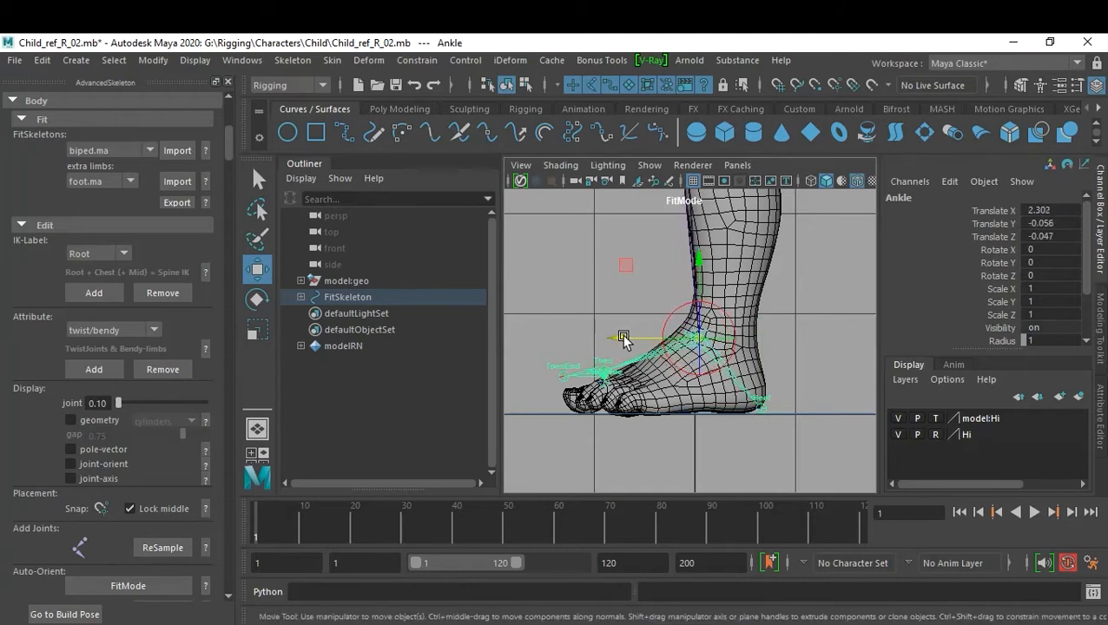
click(662, 447)
Clear the Hi layer's Reference mode and vertex-snap the Toes joint to the foot mesh, at about Translate X 0.411 and Y 0.827.
key(space)
key(space)
alt+drag(784, 309, 755, 312)
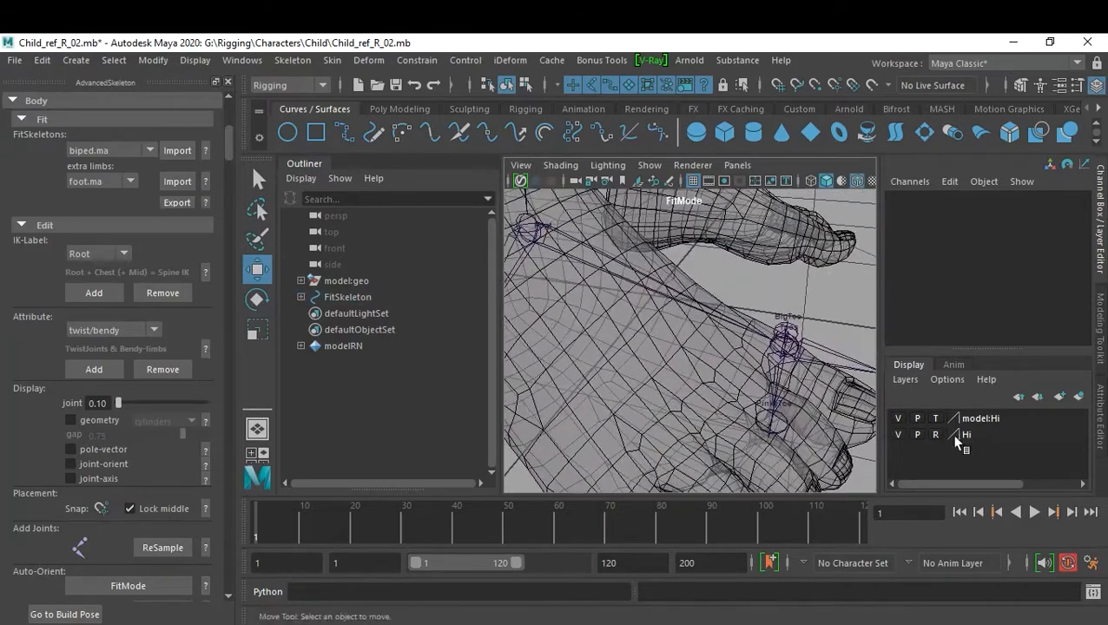
alt+drag(747, 415, 749, 356)
click(716, 366)
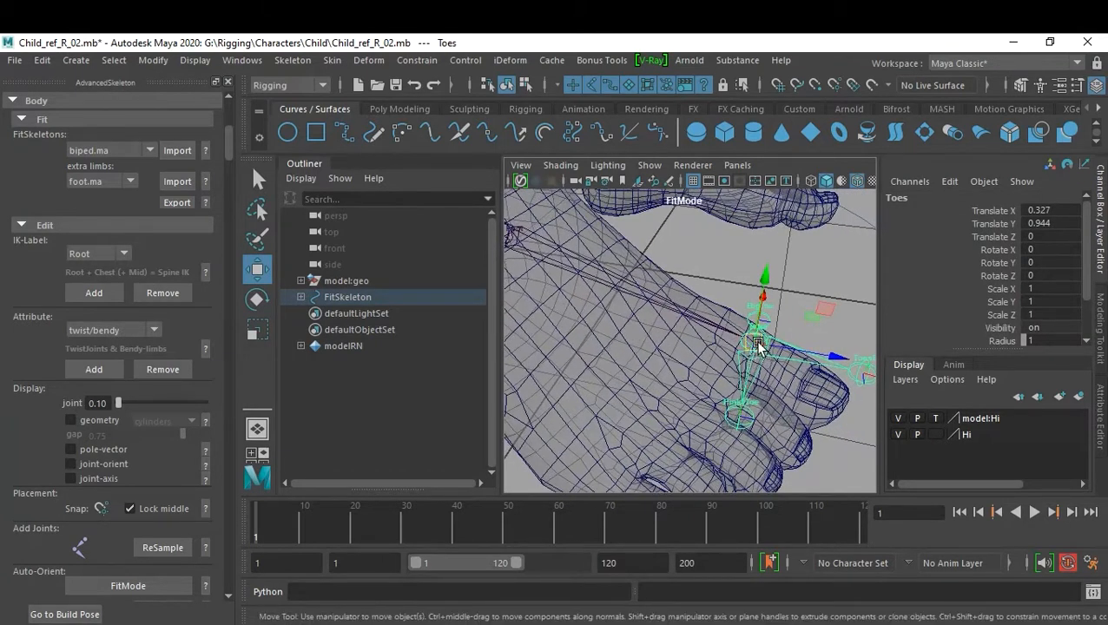
key(v)
drag(760, 345, 656, 386)
scroll(685, 399, up, 5)
alt+drag(715, 411, 804, 432)
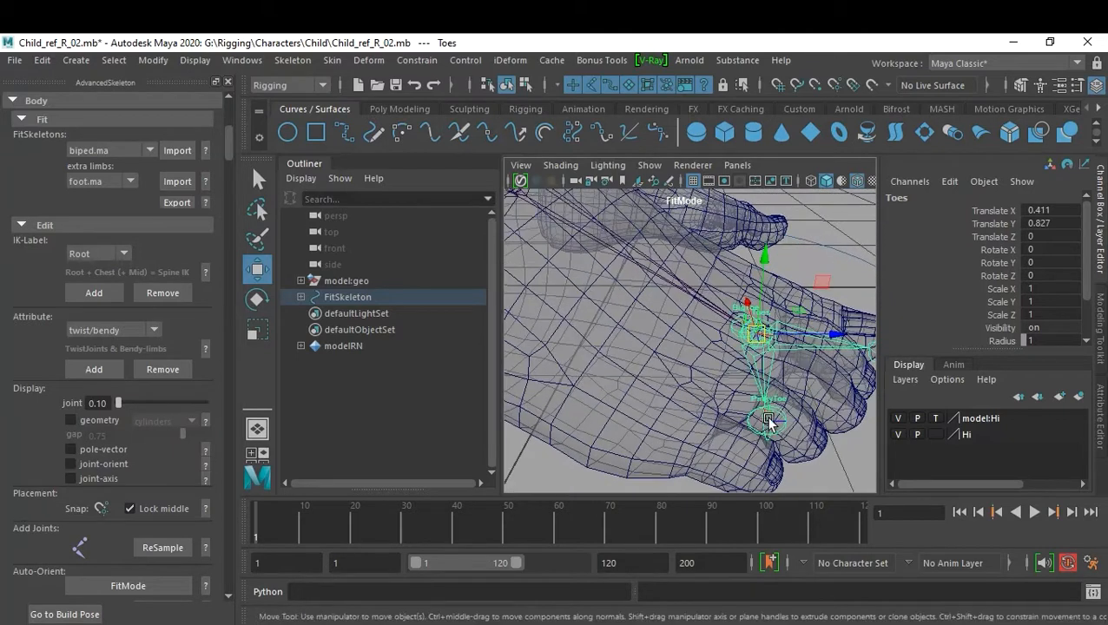
Vertex-snap the PinkyToe joint to the base of the little toe and the BigToe joint to the base of the big toe.
click(769, 432)
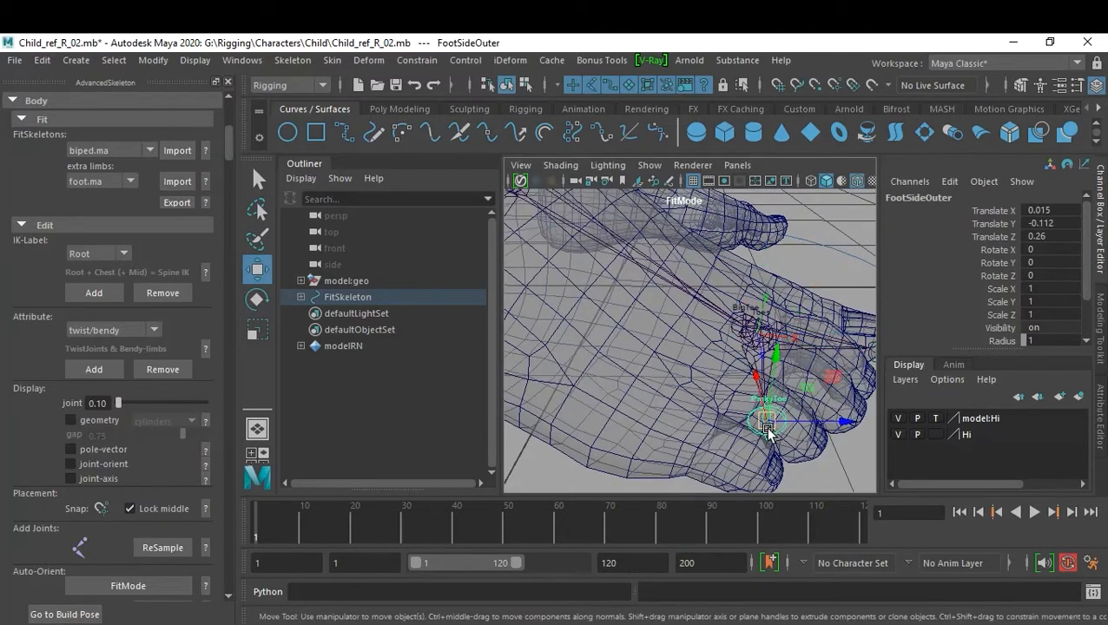
drag(767, 432, 684, 443)
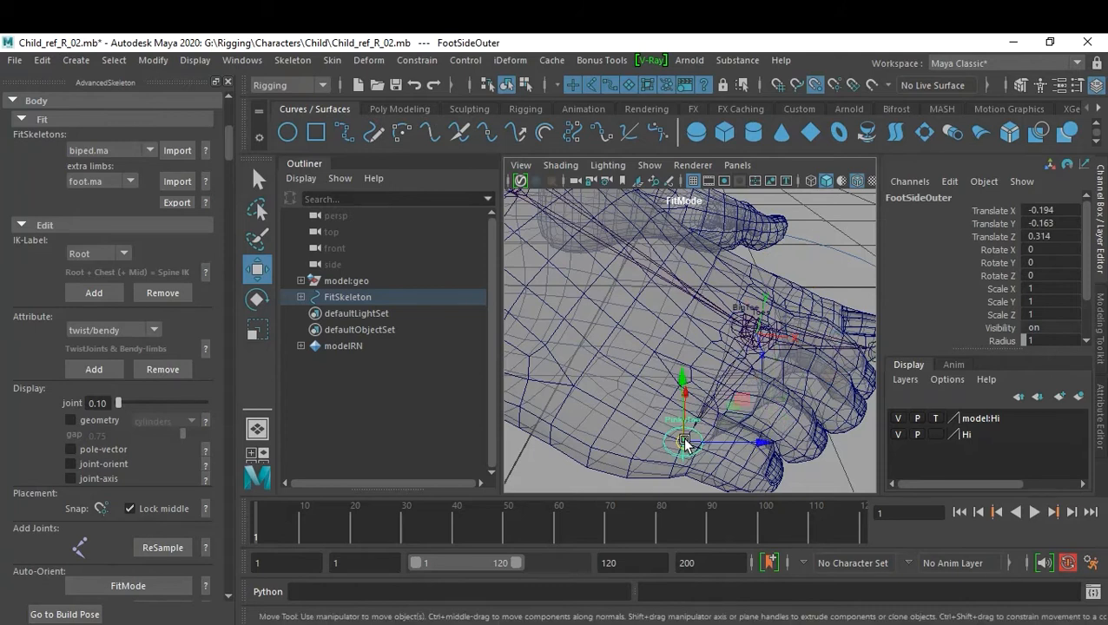
alt+drag(788, 421, 698, 414)
scroll(703, 431, up, 3)
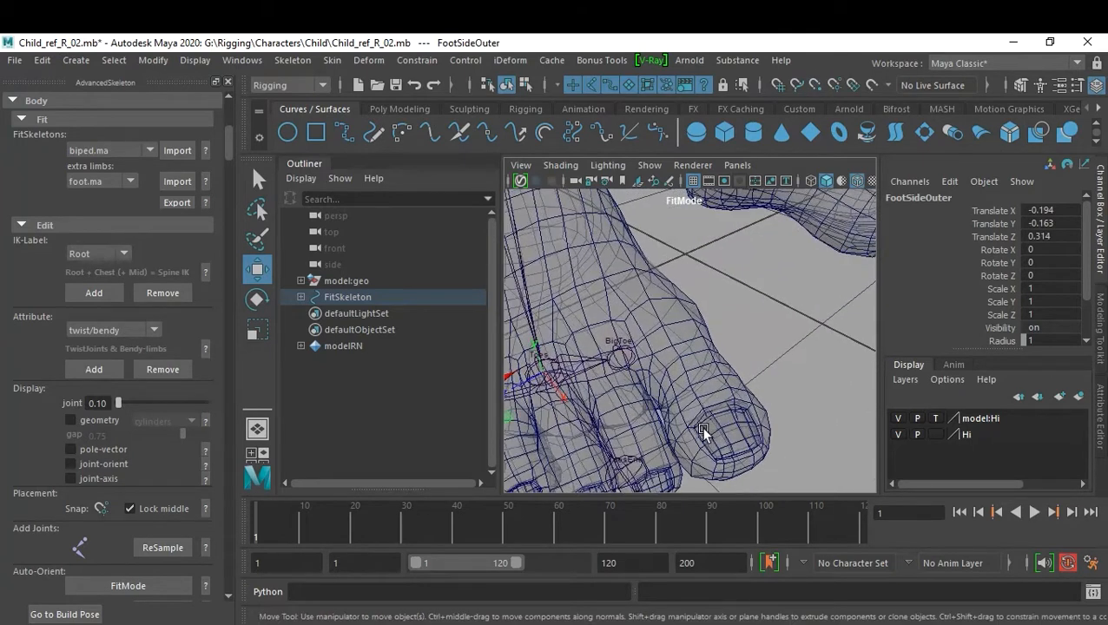
click(624, 362)
drag(625, 362, 676, 346)
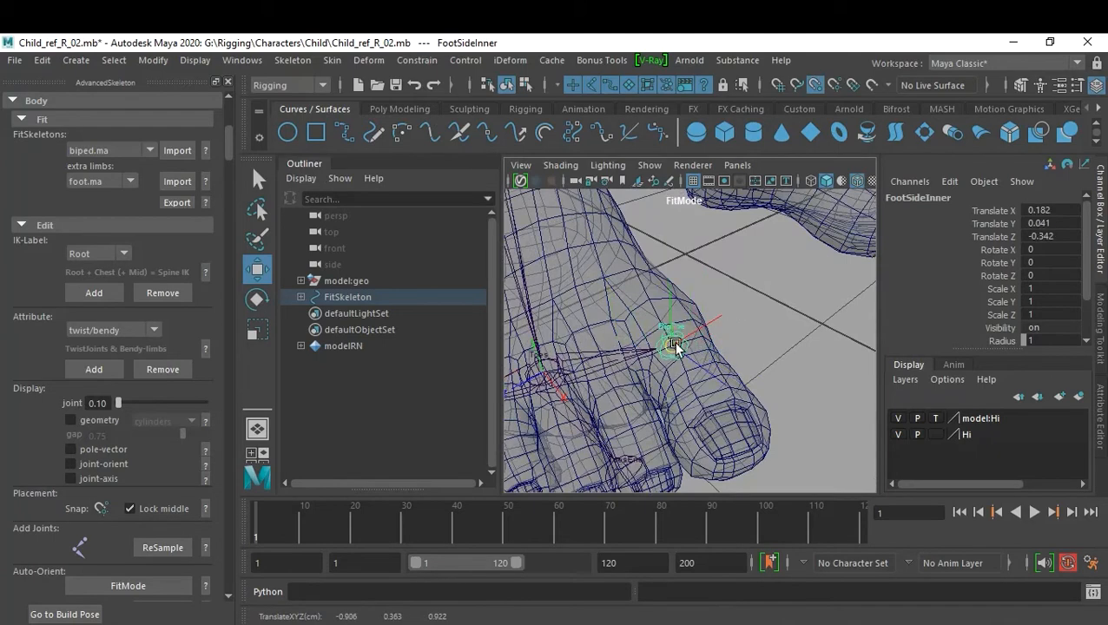
Vertex-snap the ToesEnd joint to the tip of the middle toe, at about Translate X 0.354, Y -0.232 and Z 0.074.
mouse_move(763, 403)
alt+mouse_down()
mouse_move(733, 398)
mouse_move(744, 374)
mouse_move(786, 431)
mouse_move(766, 395)
mouse_move(807, 436)
mouse_move(783, 408)
mouse_move(790, 388)
mouse_move(771, 425)
mouse_move(687, 410)
mouse_move(749, 420)
mouse_move(754, 399)
alt+mouse_up()
scroll(745, 375, up, 3)
click(791, 390)
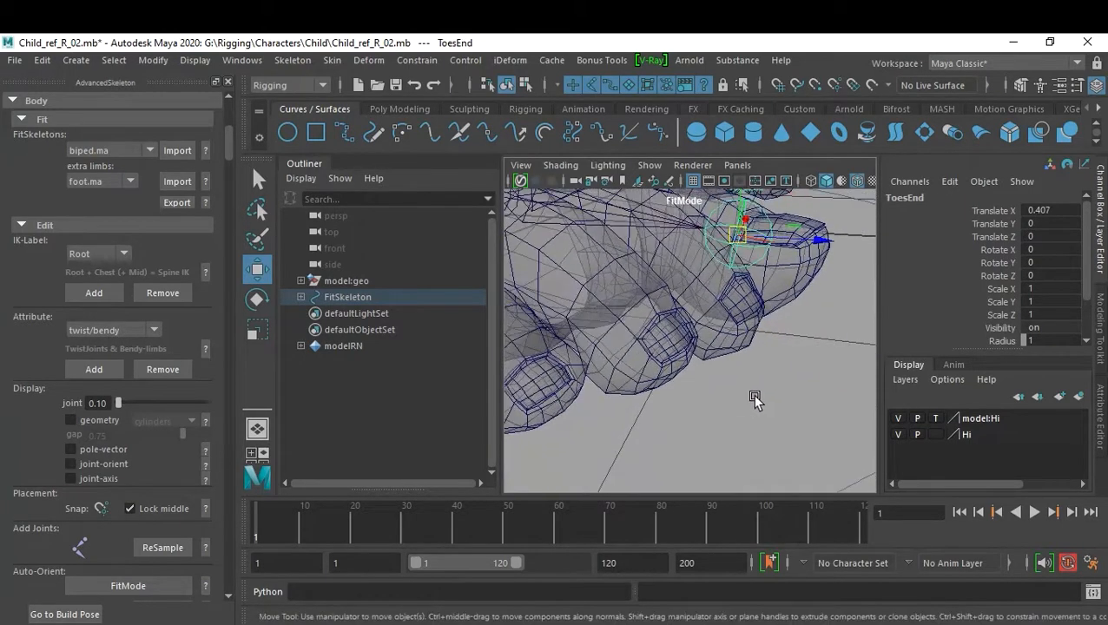
drag(740, 250, 670, 387)
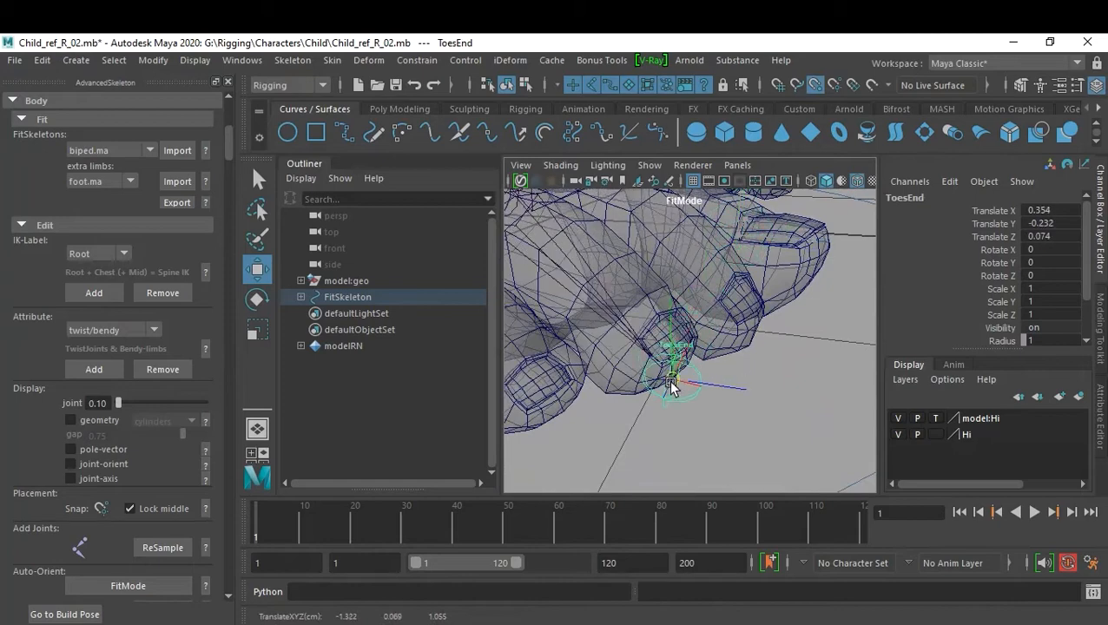
alt+drag(764, 399, 832, 362)
Move only the Toes joint's pivot within the front of the foot, leaving its child joints in place.
click(713, 318)
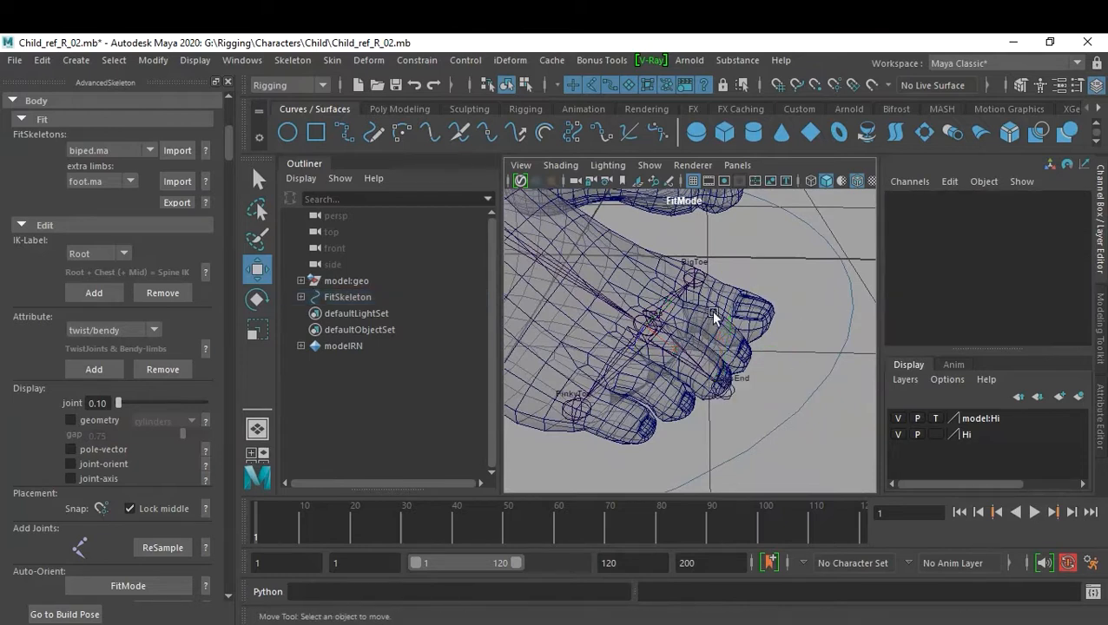
click(640, 324)
key(d)
alt+drag(692, 374, 760, 422)
alt+right_drag(720, 406, 743, 413)
mouse_move(743, 415)
alt+mouse_down()
mouse_move(700, 396)
mouse_move(732, 398)
alt+mouse_up()
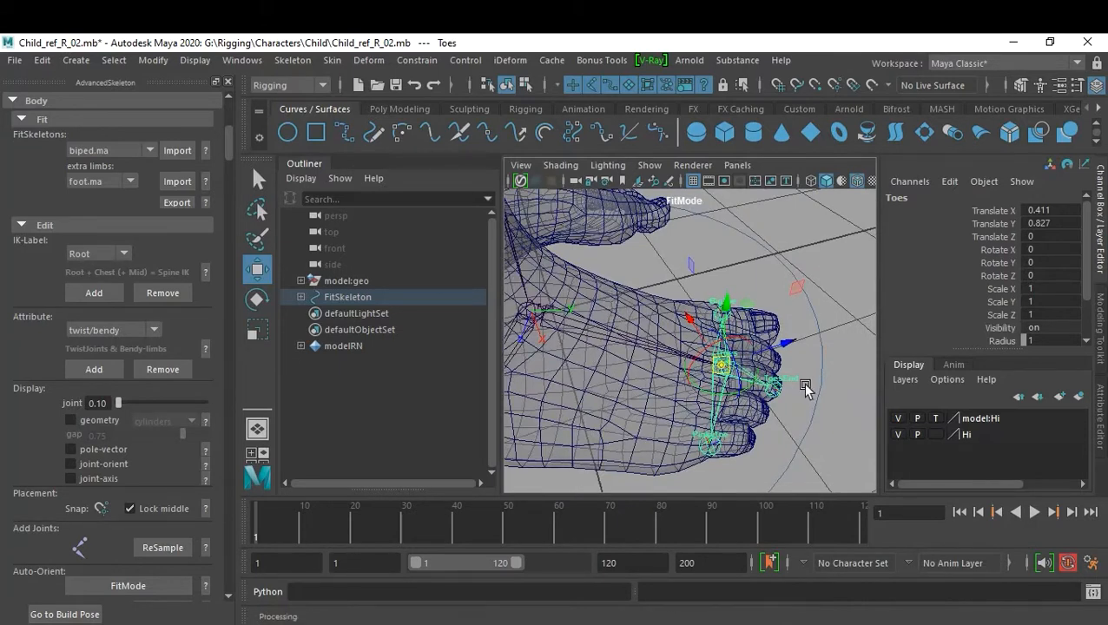
alt+drag(790, 354, 808, 396)
drag(785, 325, 744, 320)
drag(742, 317, 755, 324)
alt+drag(758, 379, 668, 400)
drag(658, 340, 680, 341)
Adjust the PinkyToe joint on the foot's outer side, to about Translate X 0.309, Y -0.111 and Z 0.428.
alt+drag(657, 390, 781, 359)
click(762, 381)
click(752, 375)
drag(764, 297, 713, 463)
click(655, 409)
click(696, 428)
drag(729, 369, 728, 379)
key(space)
key(space)
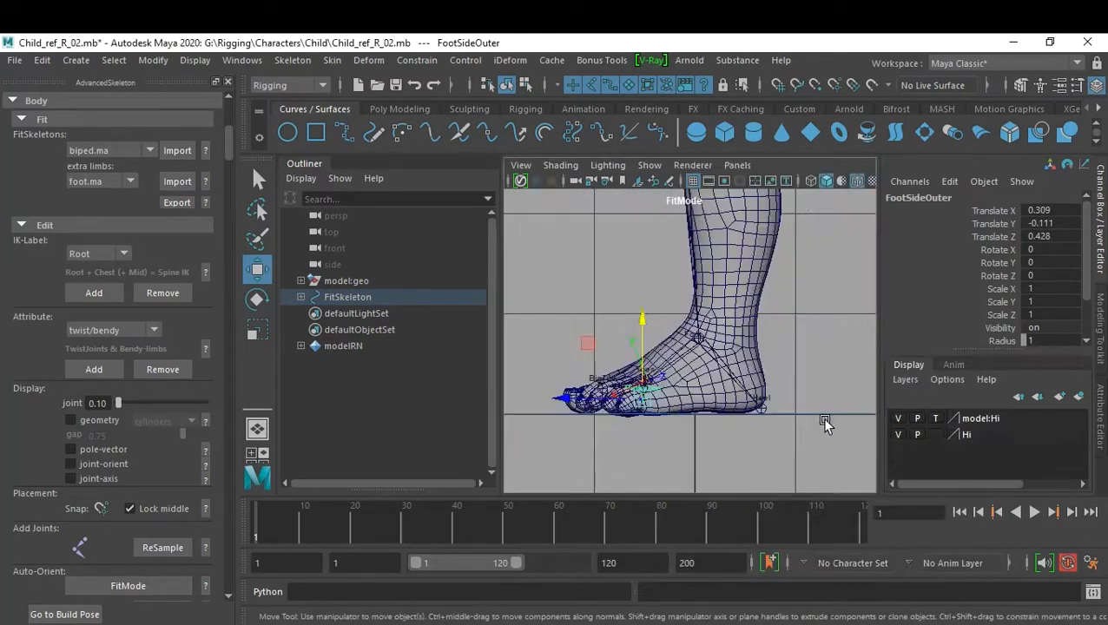
Switch to the front view and enable X-Ray and X-Ray Joints shading there.
click(808, 383)
alt+drag(809, 383, 639, 378)
key(space)
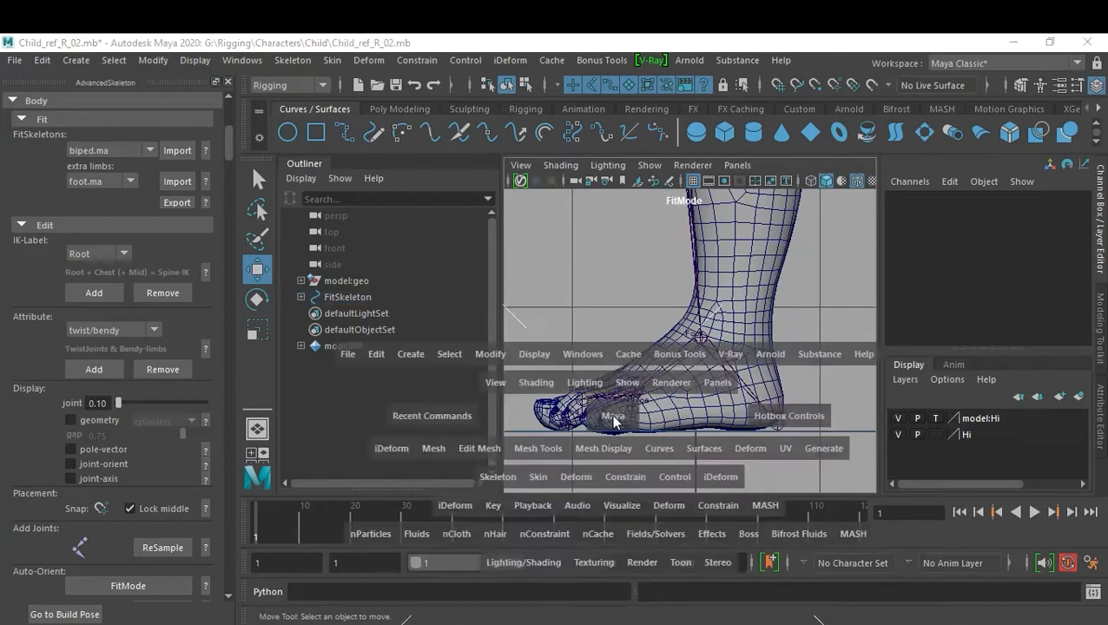
key(space)
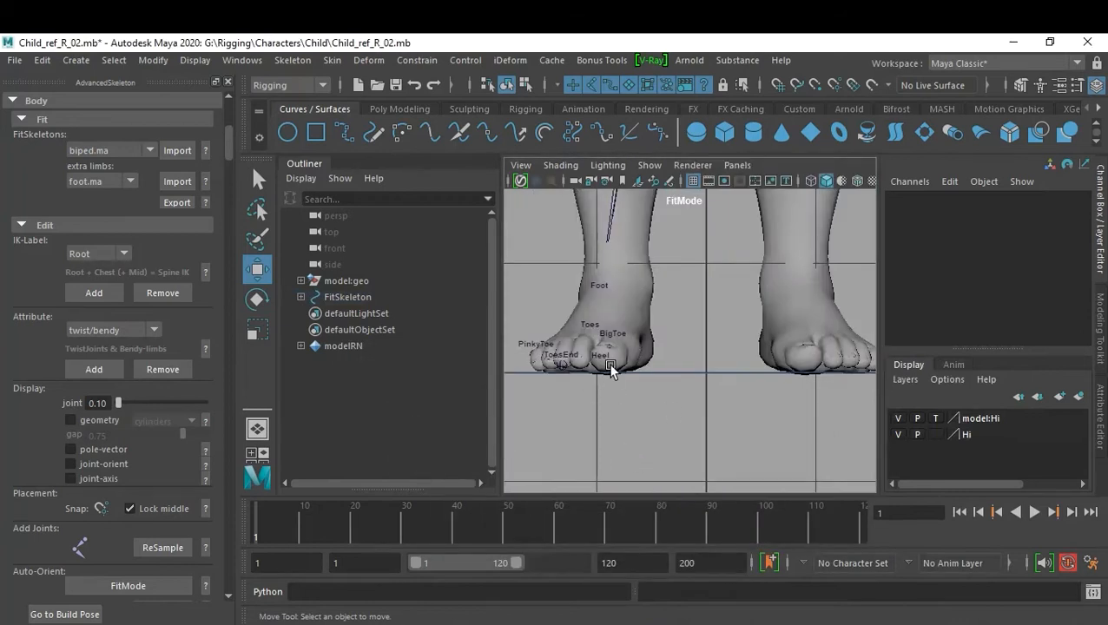
click(560, 166)
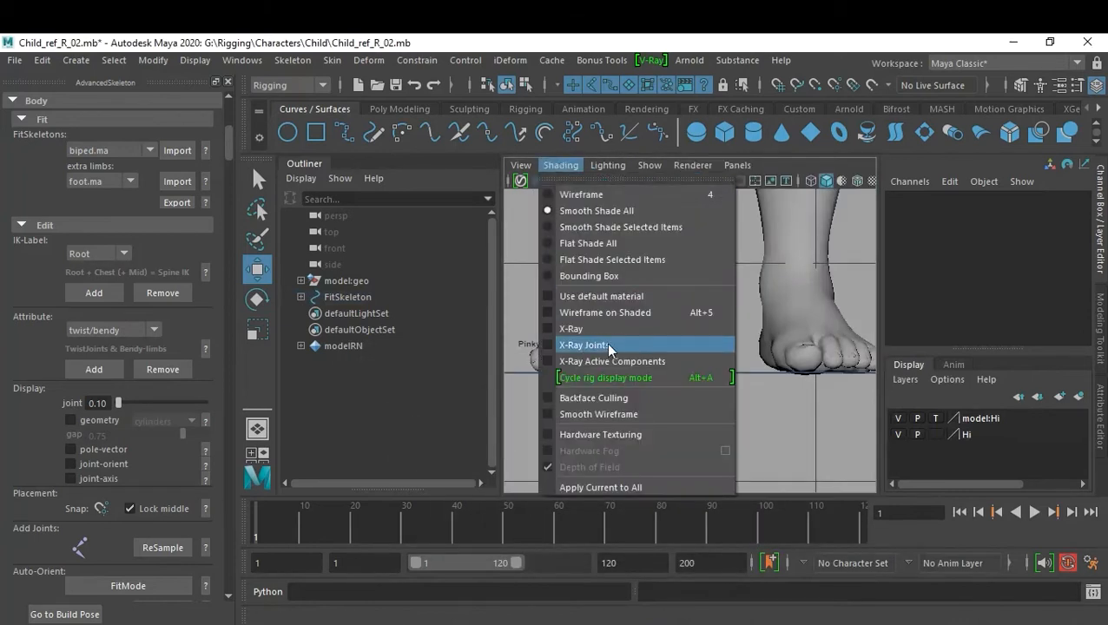
click(610, 346)
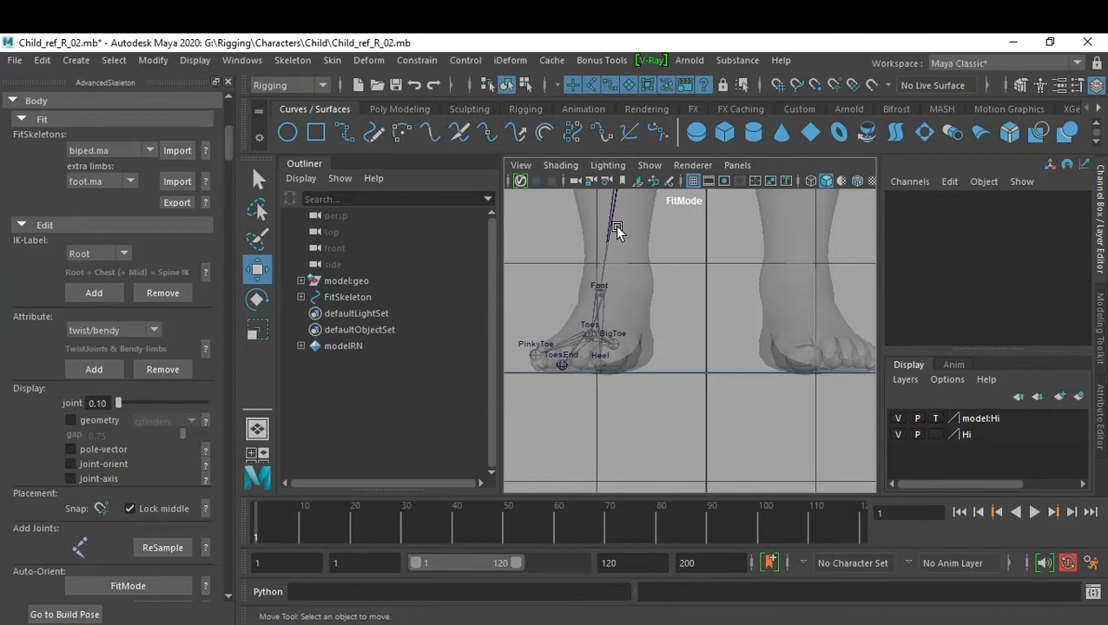
click(560, 166)
click(625, 344)
click(561, 166)
click(615, 343)
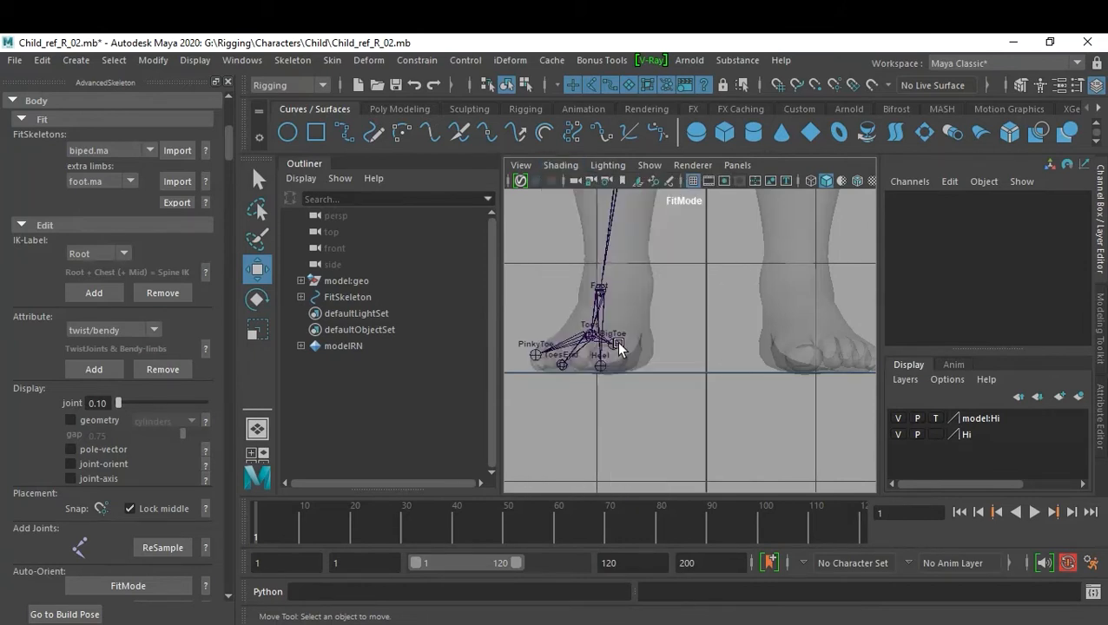
Lower the BigToe joint in the front view, to about Translate X 0.386, Y -0.02 and Z -0.38.
scroll(631, 384, up, 2)
alt+middle_drag(621, 384, 756, 399)
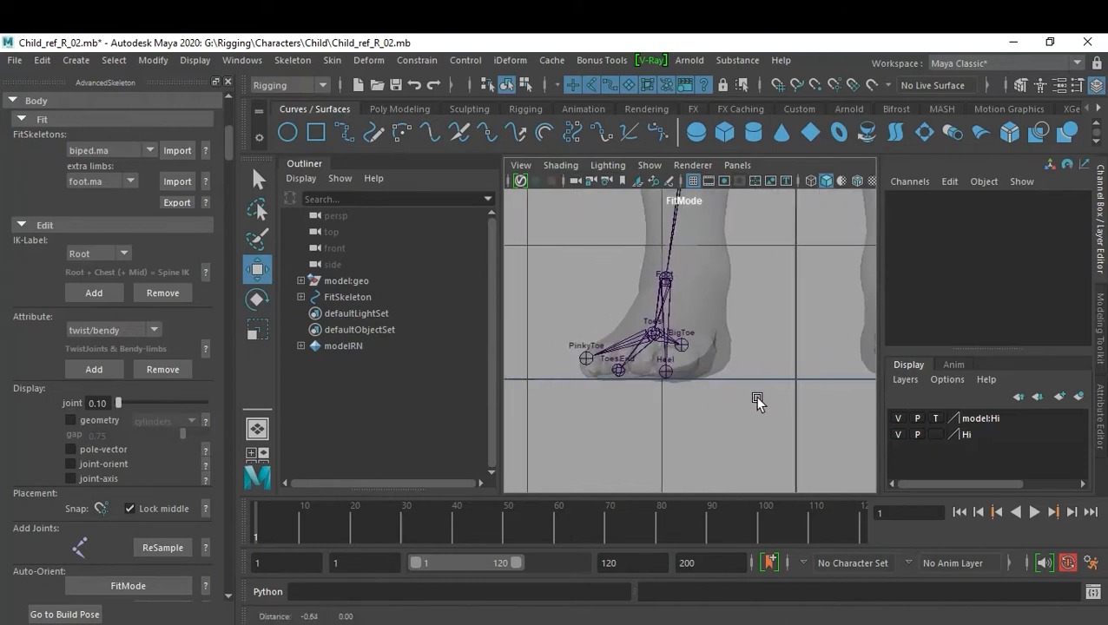
click(680, 347)
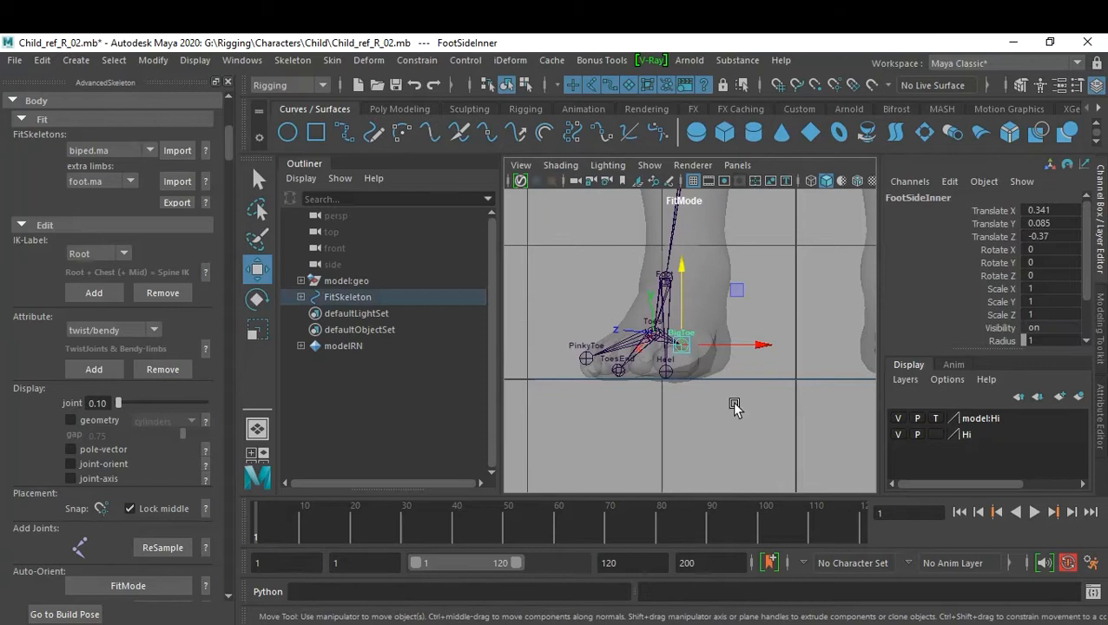
key(space)
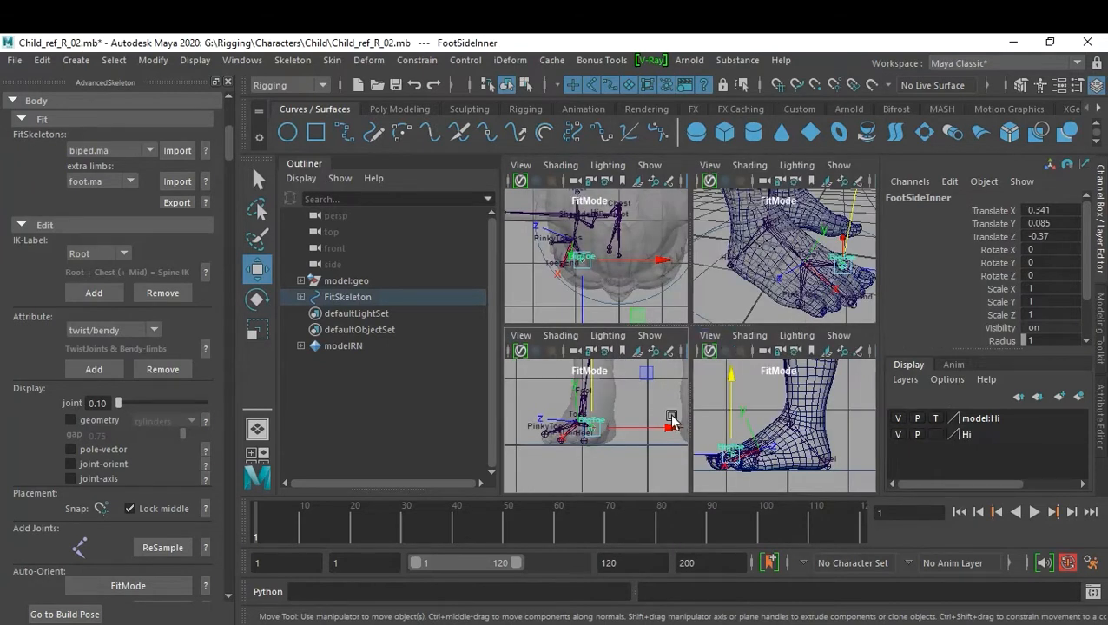
key(space)
scroll(631, 388, up, 3)
drag(682, 278, 679, 299)
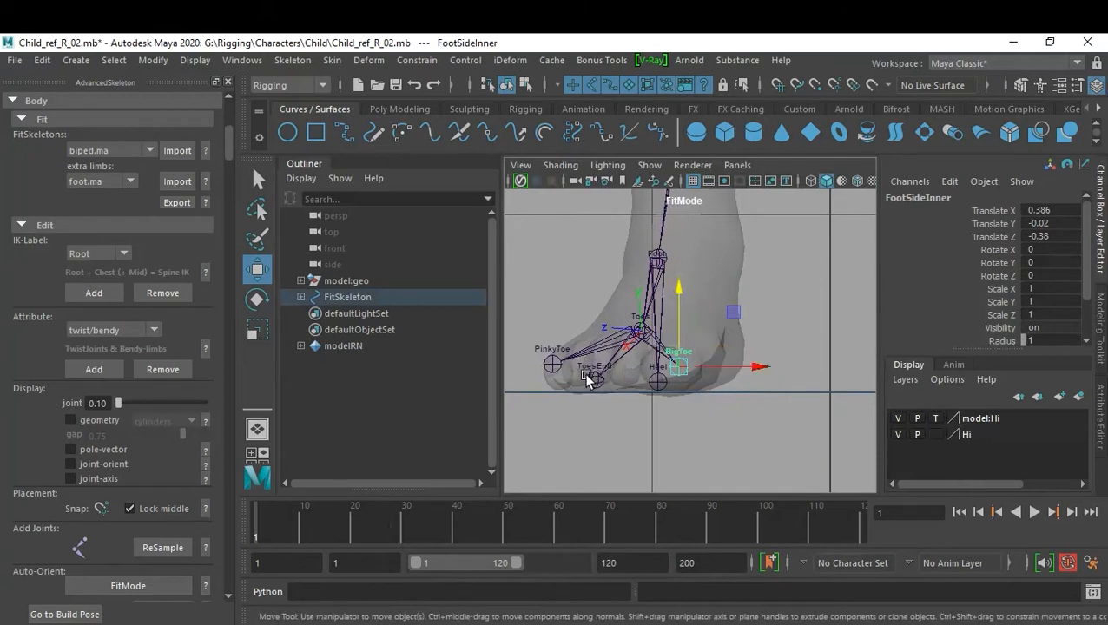
Examine the PinkyToe joint's placement and the leg joints up to the knee from several angles.
click(554, 365)
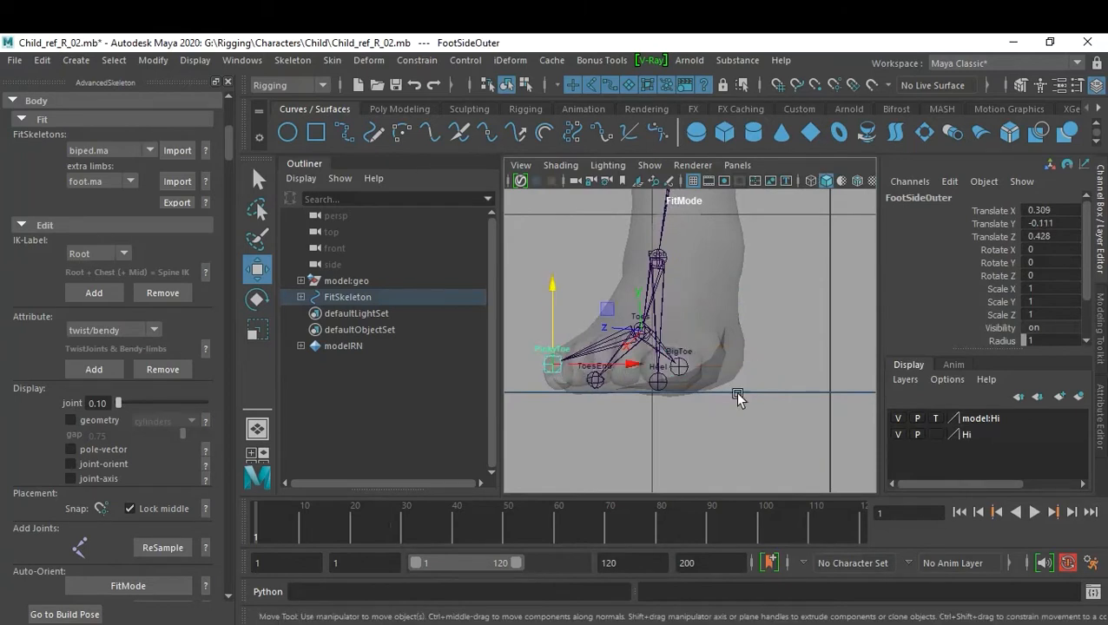
key(space)
key(space)
scroll(768, 379, down, 2)
alt+drag(769, 379, 710, 371)
click(802, 342)
alt+drag(800, 351, 746, 330)
alt+right_drag(780, 300, 797, 316)
alt+drag(796, 316, 764, 321)
alt+right_drag(764, 322, 781, 378)
alt+drag(782, 377, 689, 380)
Select the edge loop around the knee on the body mesh.
click(647, 362)
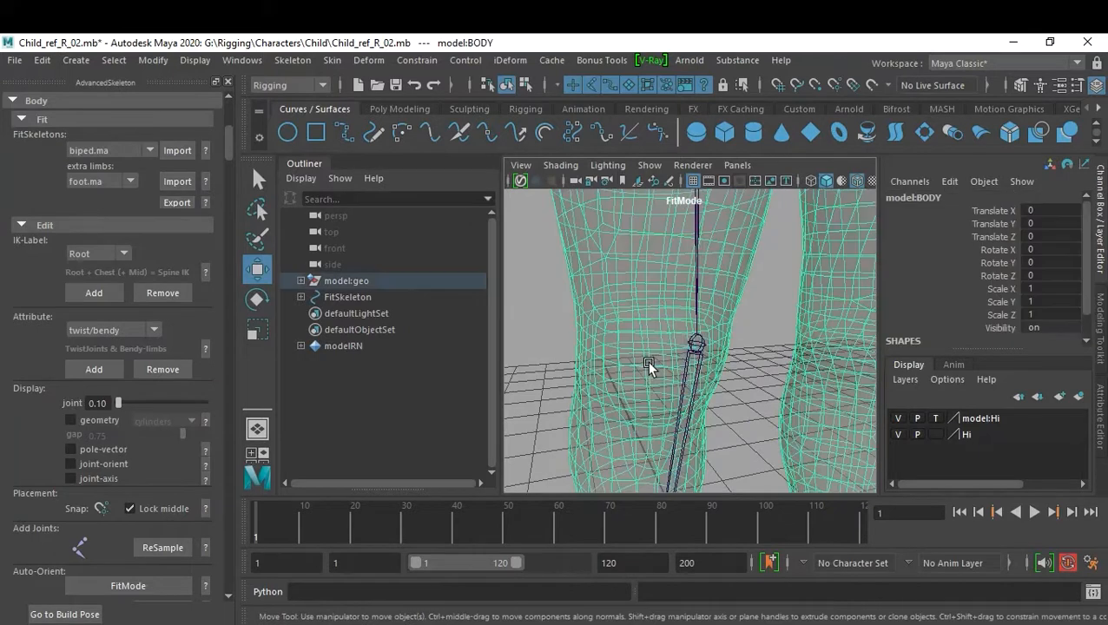
right_drag(645, 362, 650, 117)
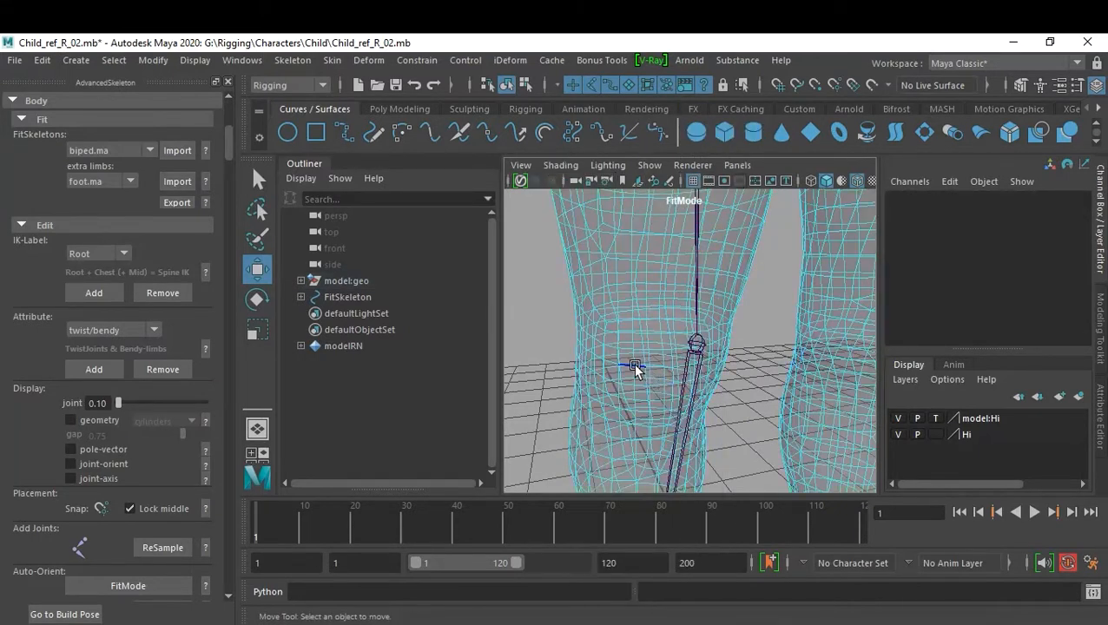
click(634, 368)
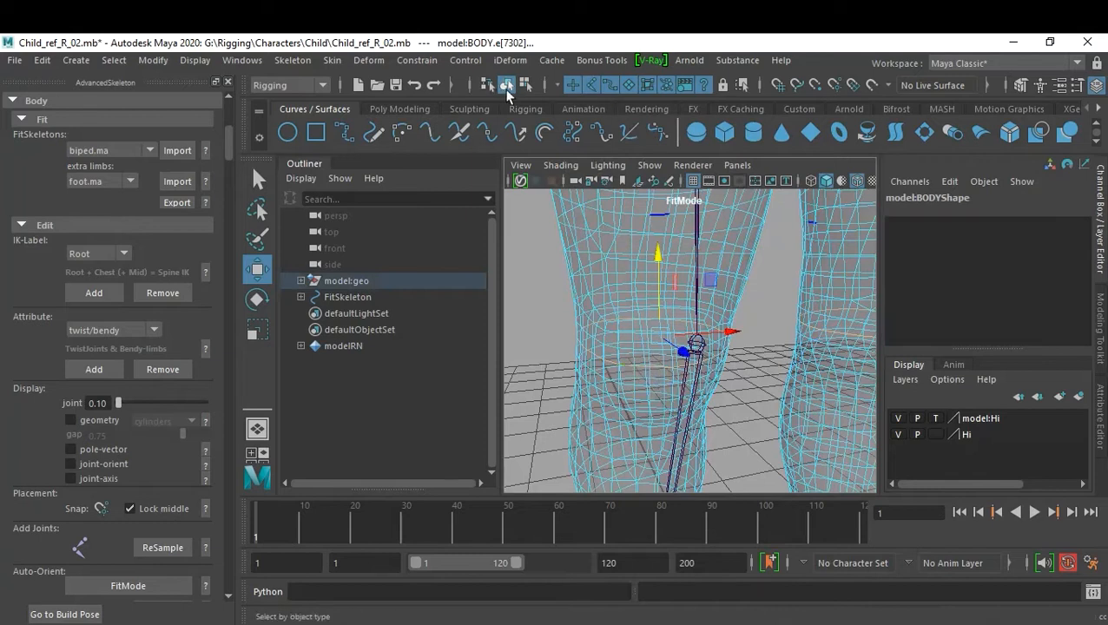
Show the AdvSkeleton shelf and add the Cluster deformer command to it as a shortcut.
click(1099, 110)
click(1099, 109)
click(1099, 109)
click(1098, 109)
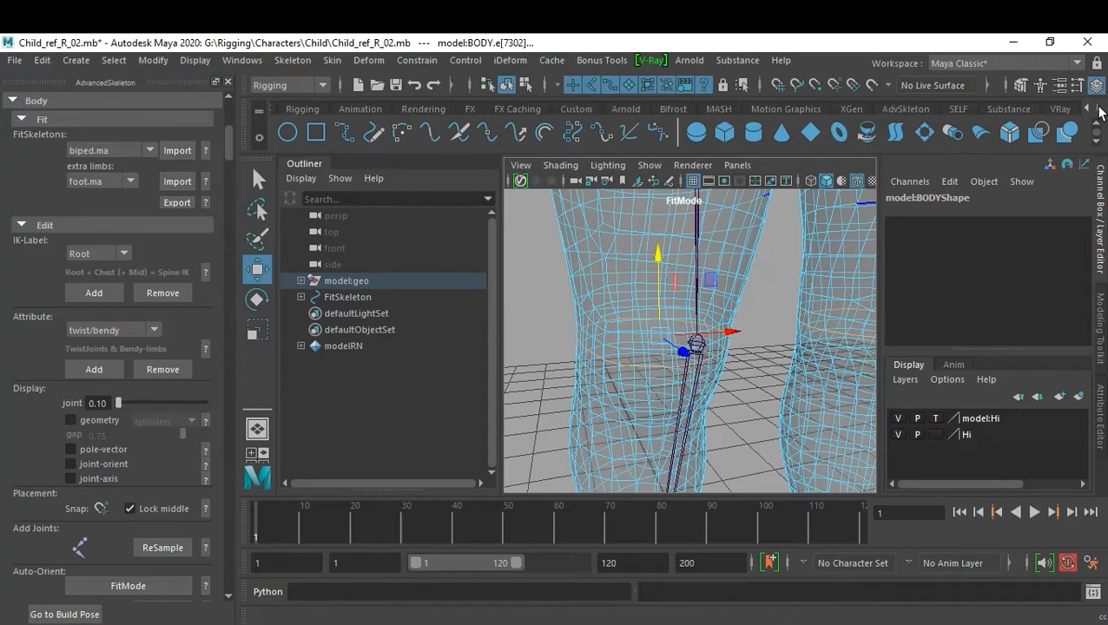
click(903, 110)
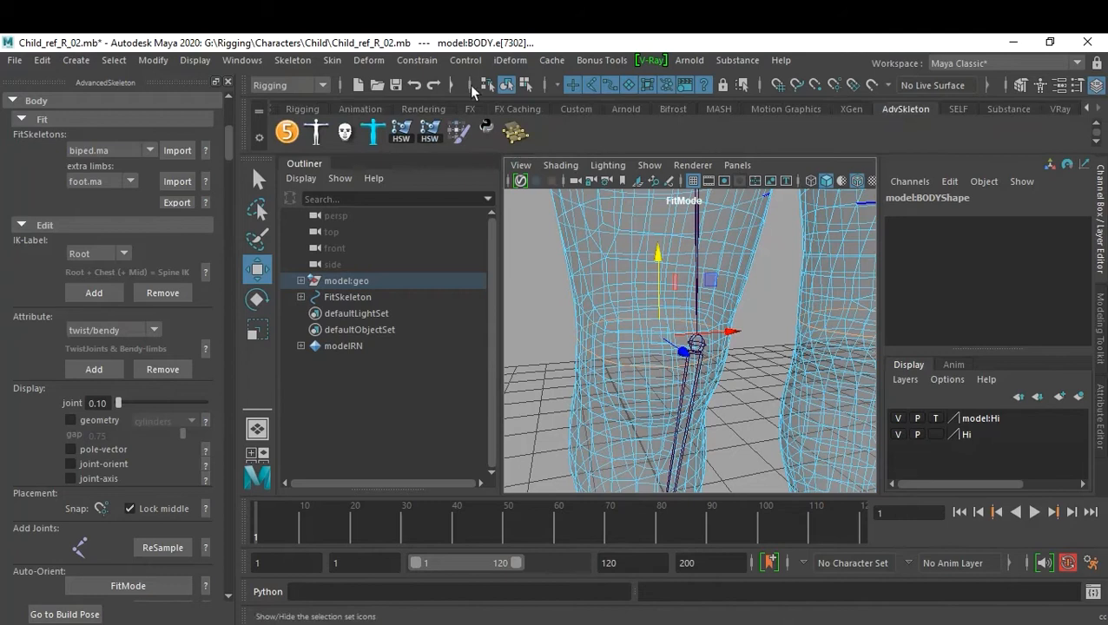
click(269, 86)
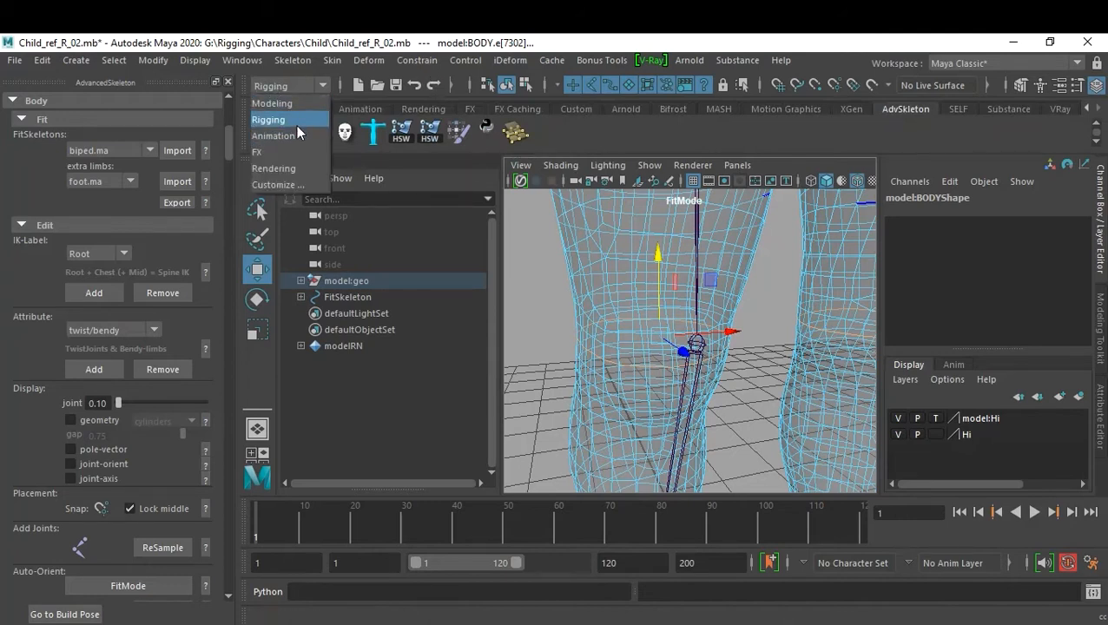
click(296, 124)
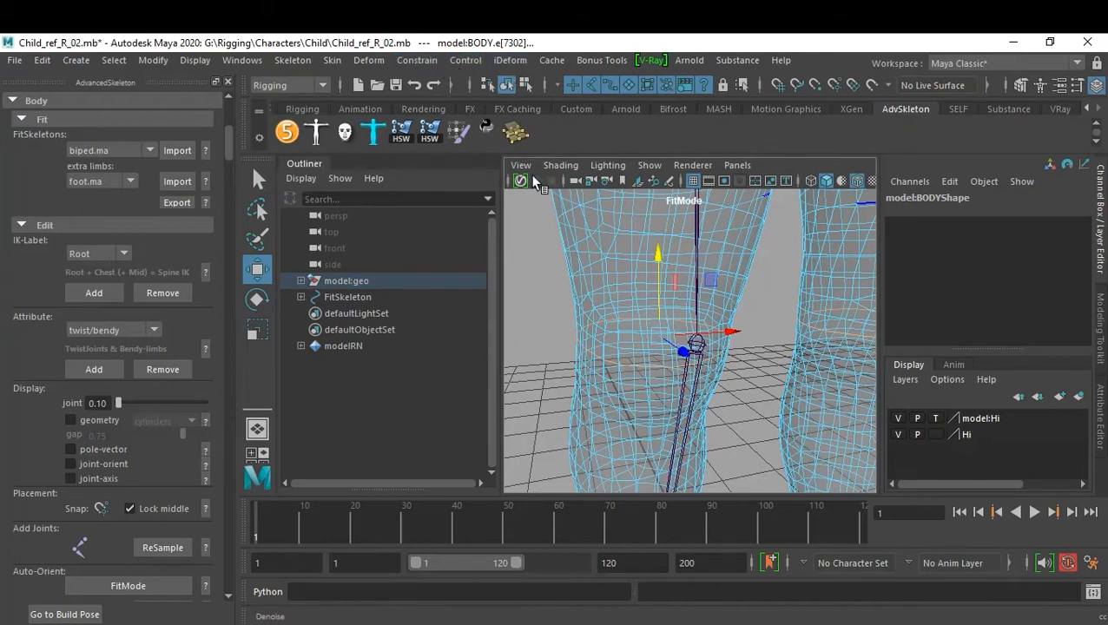
click(372, 61)
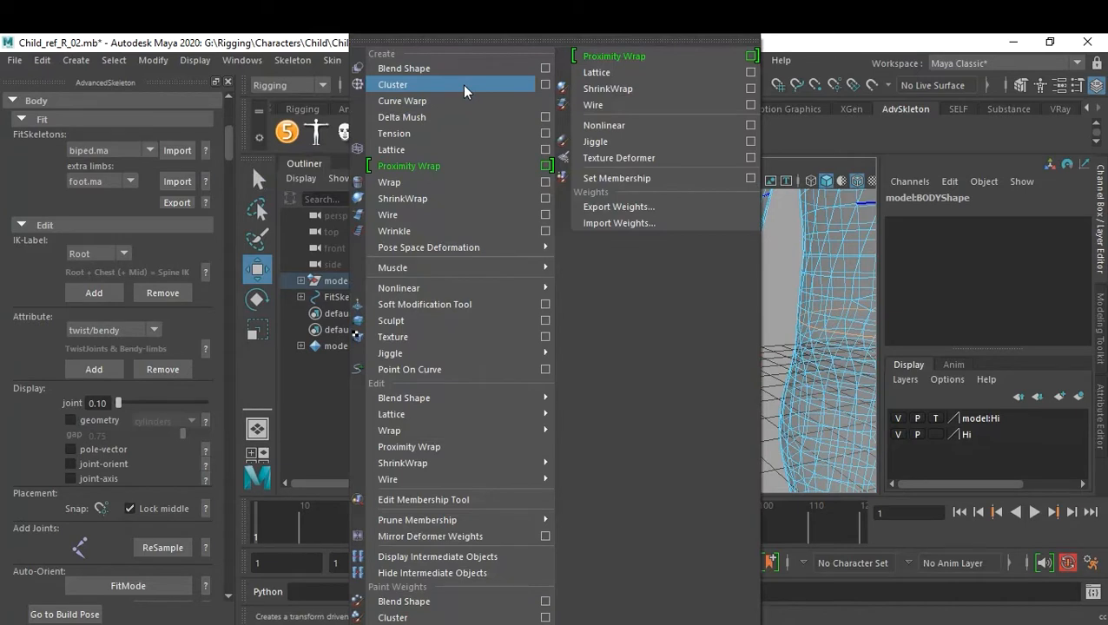
click(833, 47)
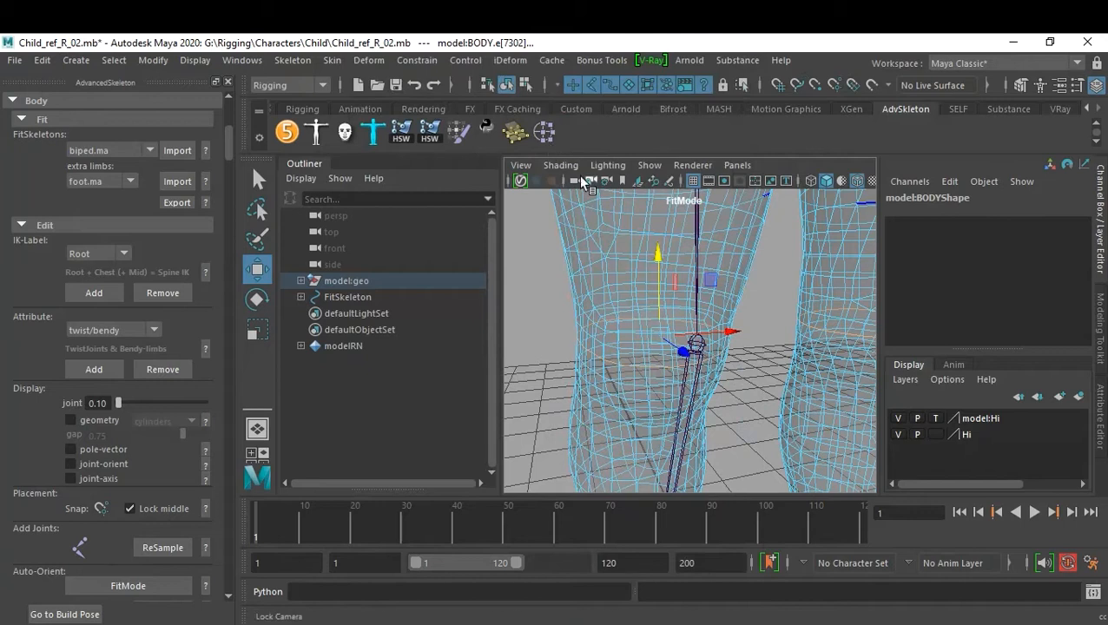
Create a cluster from the selected knee edges and delete it.
click(547, 131)
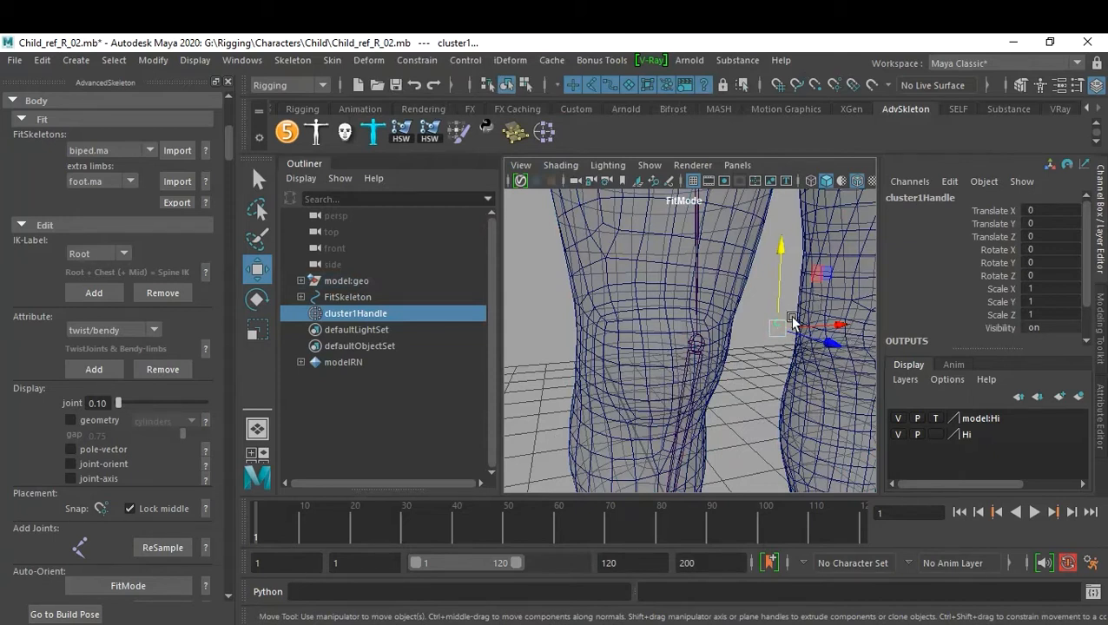
key(Delete)
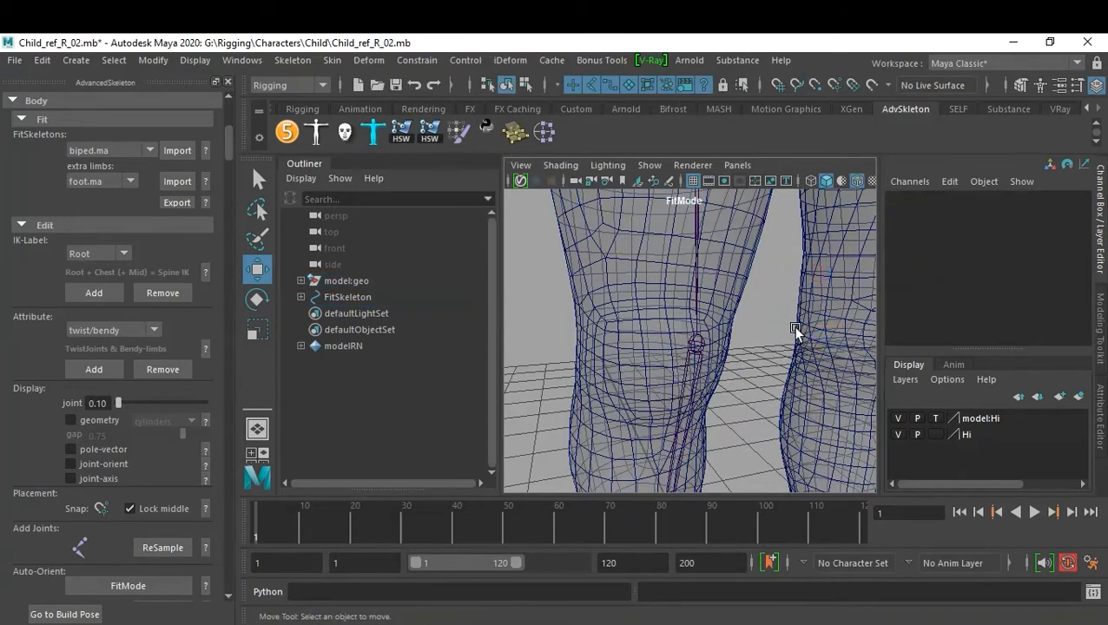
Put the body mesh back into edge selection mode and check the Move tool's settings.
click(632, 347)
right_click(631, 343)
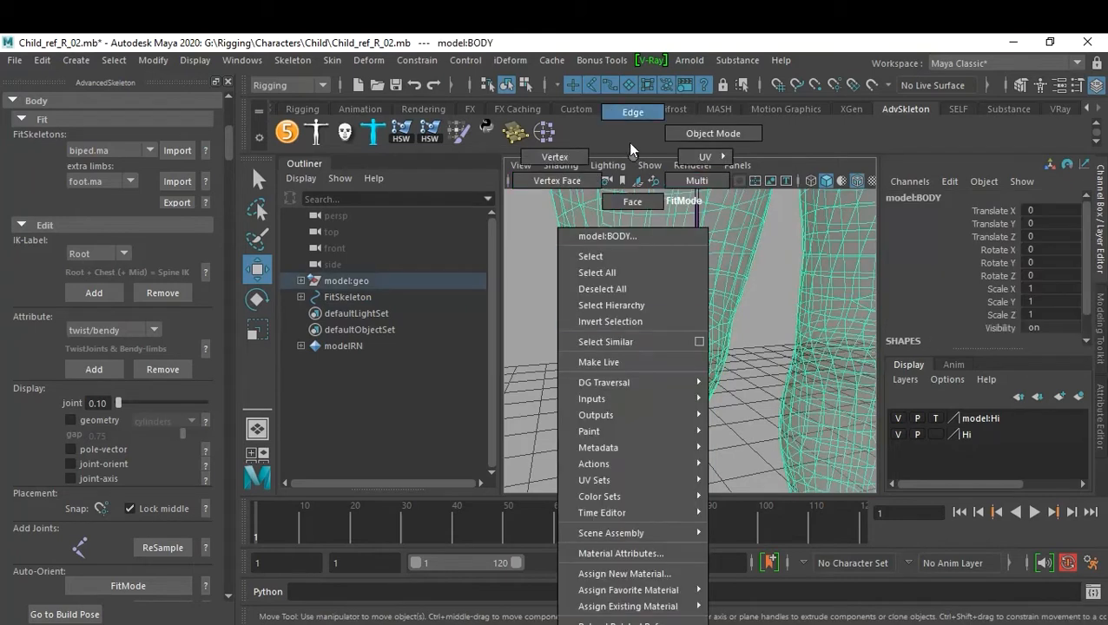
click(620, 355)
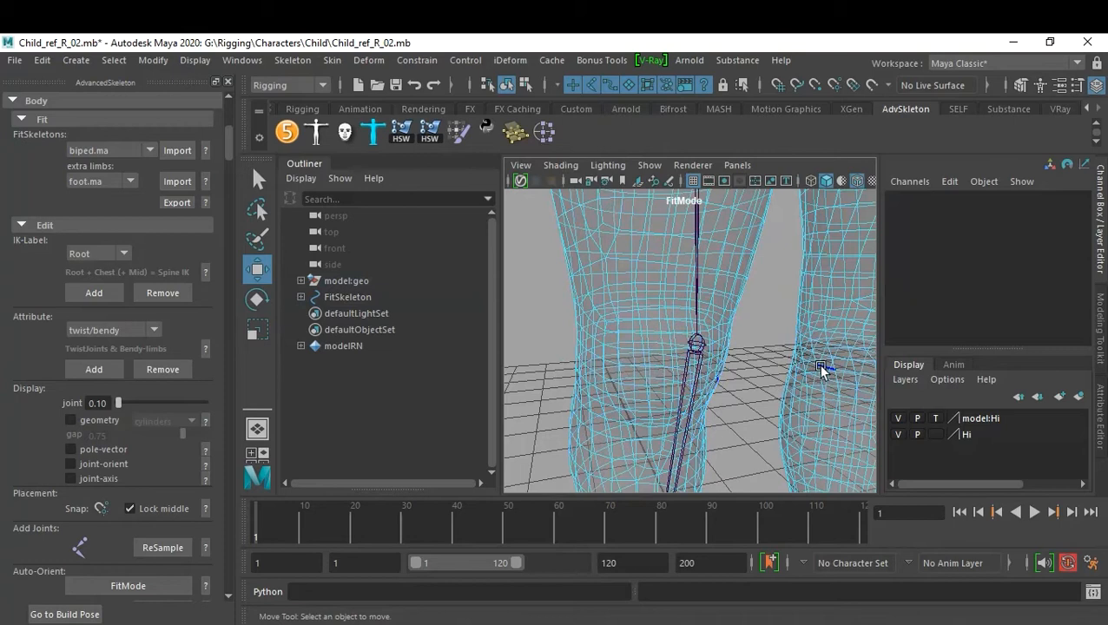
double_click(256, 270)
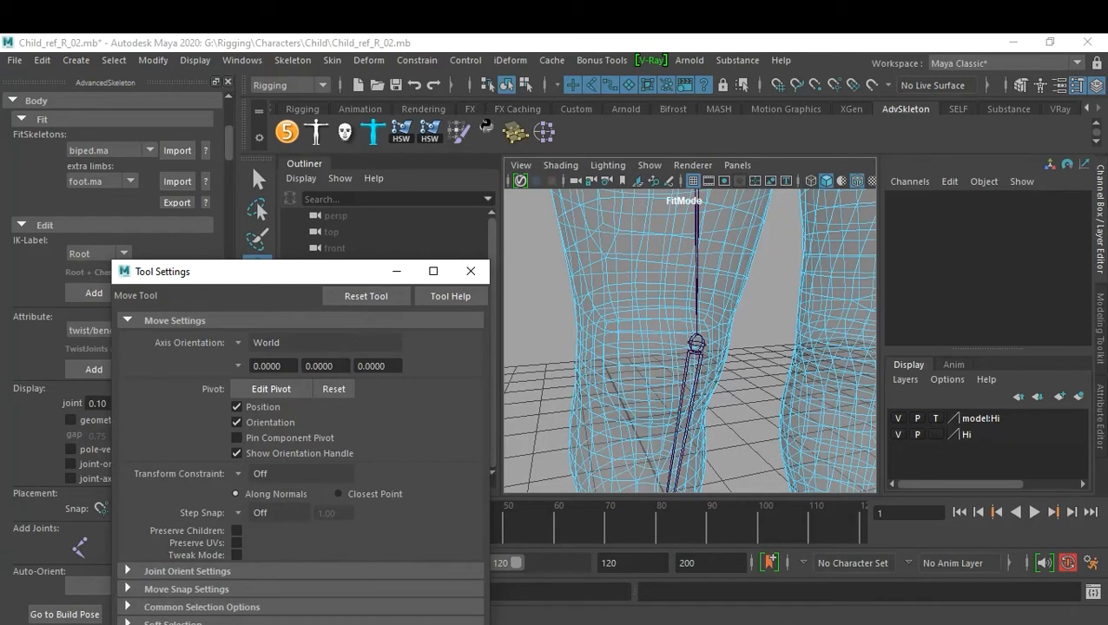
scroll(249, 607, down, 1)
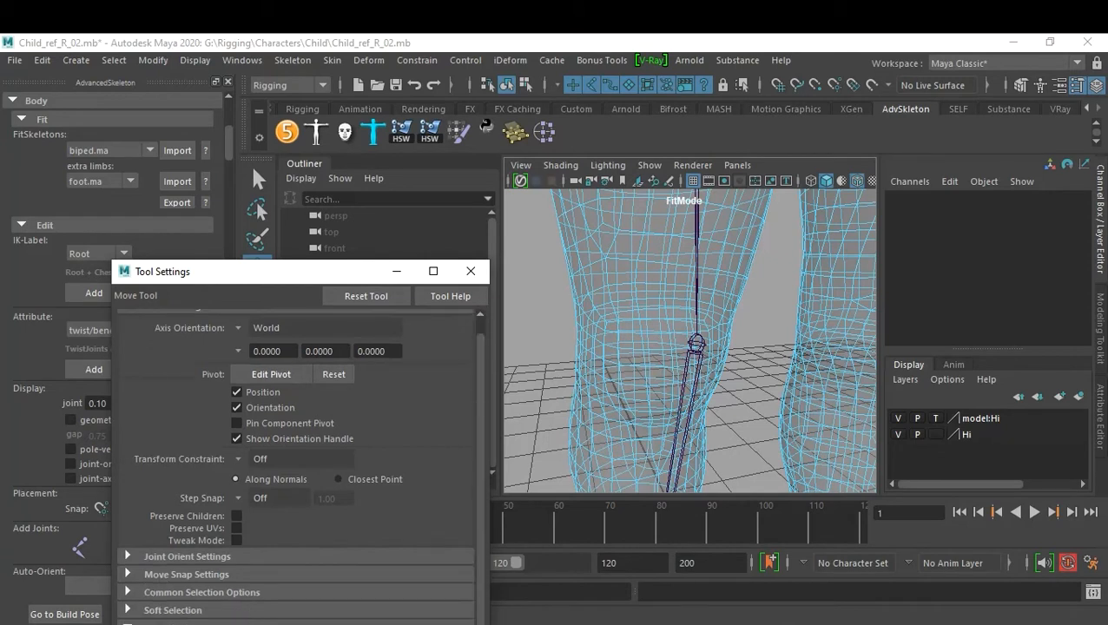
click(469, 272)
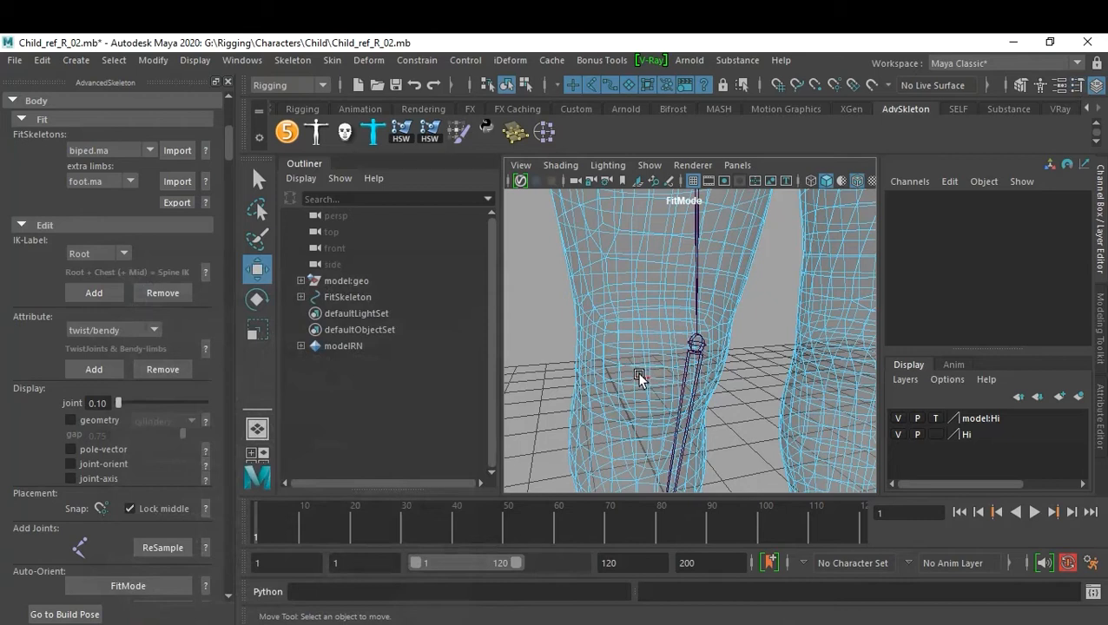
Turn off X-Ray shading in the perspective view of the knee.
alt+drag(635, 389, 656, 376)
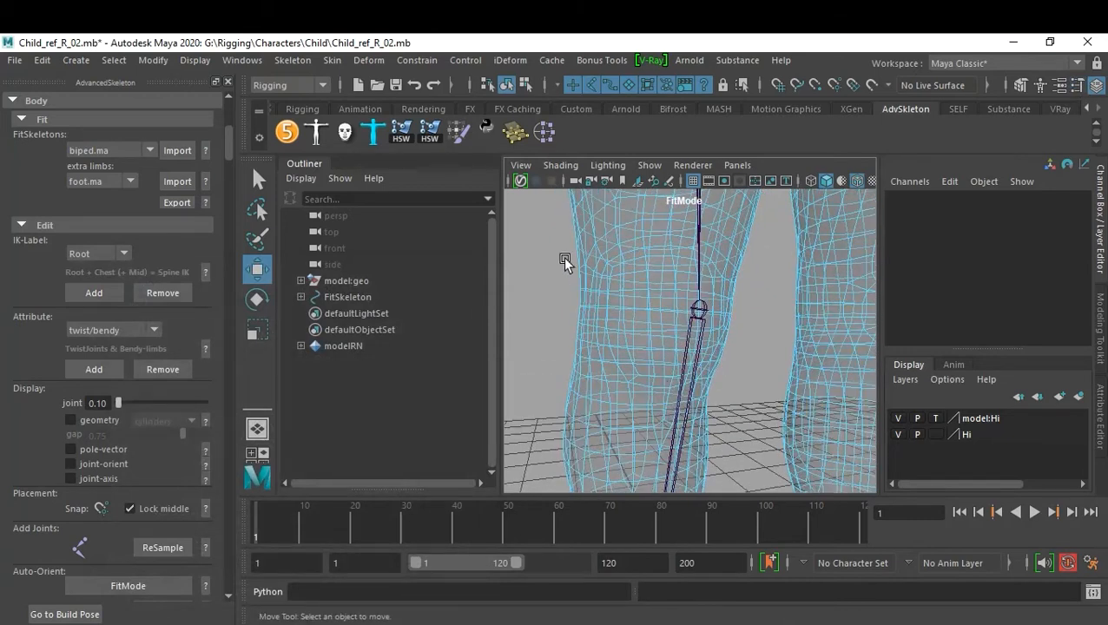
click(560, 165)
click(599, 329)
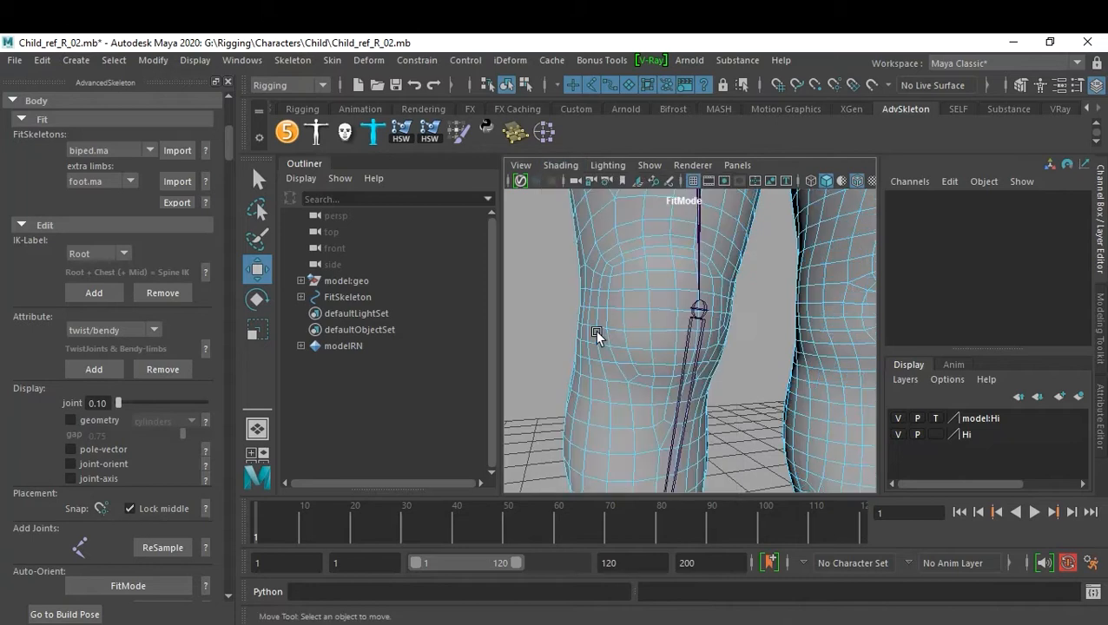
alt+drag(730, 372, 720, 373)
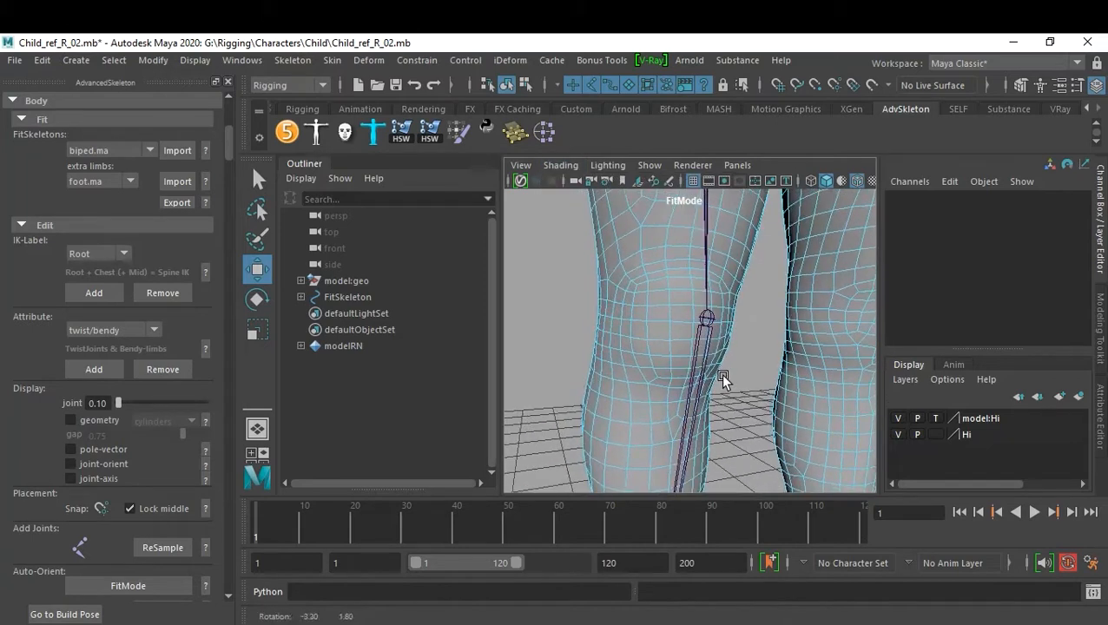
Select the face loop around the knee on the body mesh and create a cluster from it.
click(659, 321)
mouse_move(732, 403)
alt+mouse_down()
mouse_move(814, 417)
mouse_move(713, 392)
mouse_move(727, 400)
alt+mouse_up()
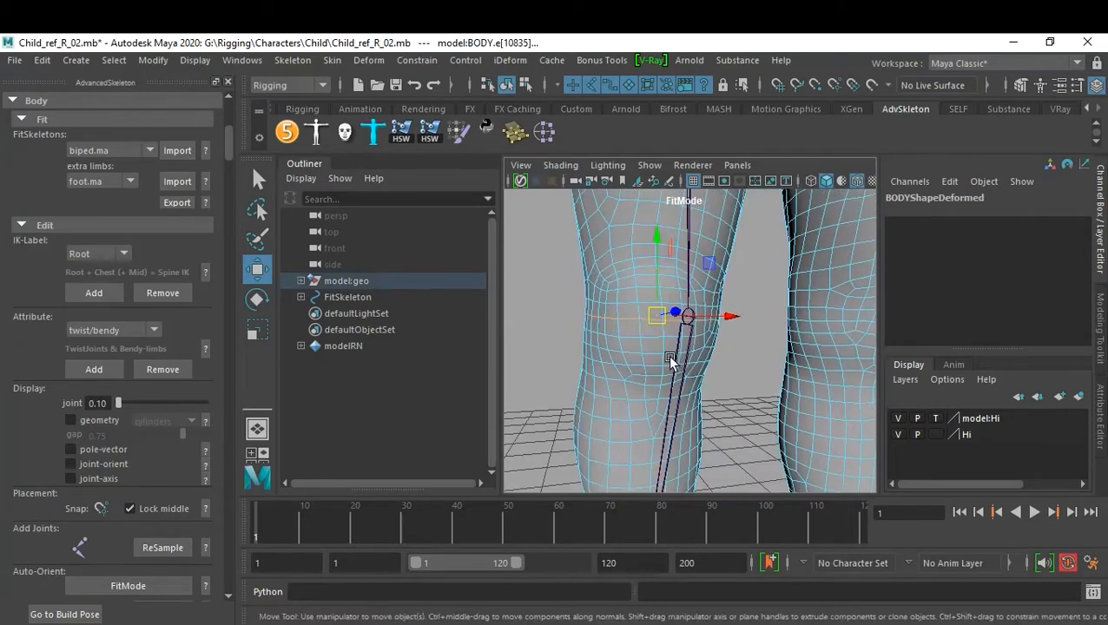
alt+right_drag(667, 356, 679, 374)
right_drag(630, 325, 640, 219)
click(627, 327)
shift+double_click(602, 321)
alt+drag(763, 375, 733, 371)
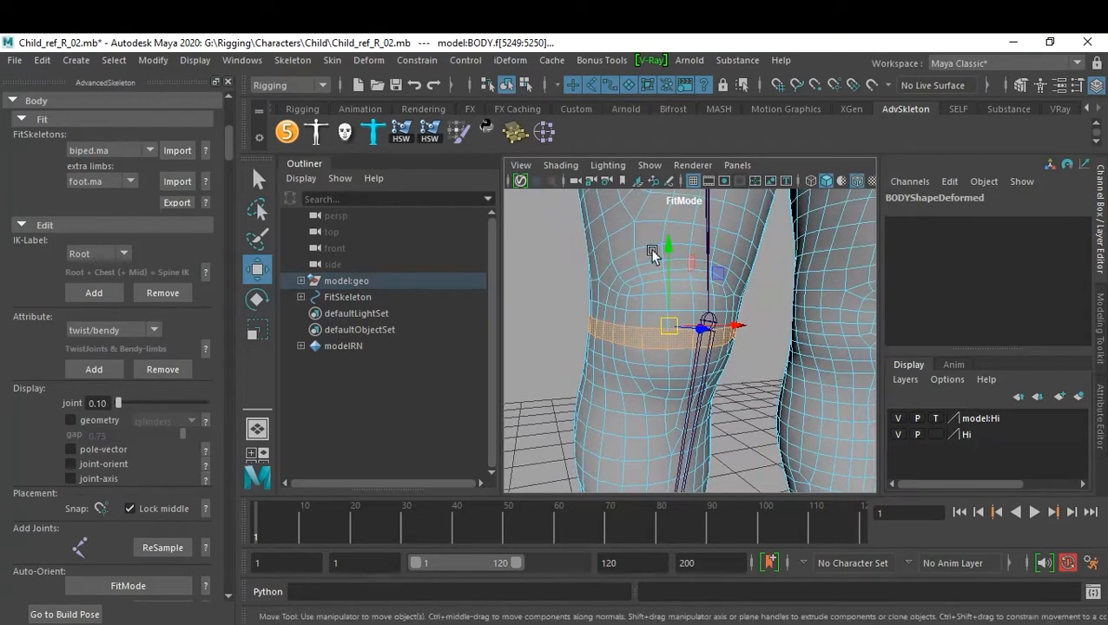
click(544, 133)
click(757, 408)
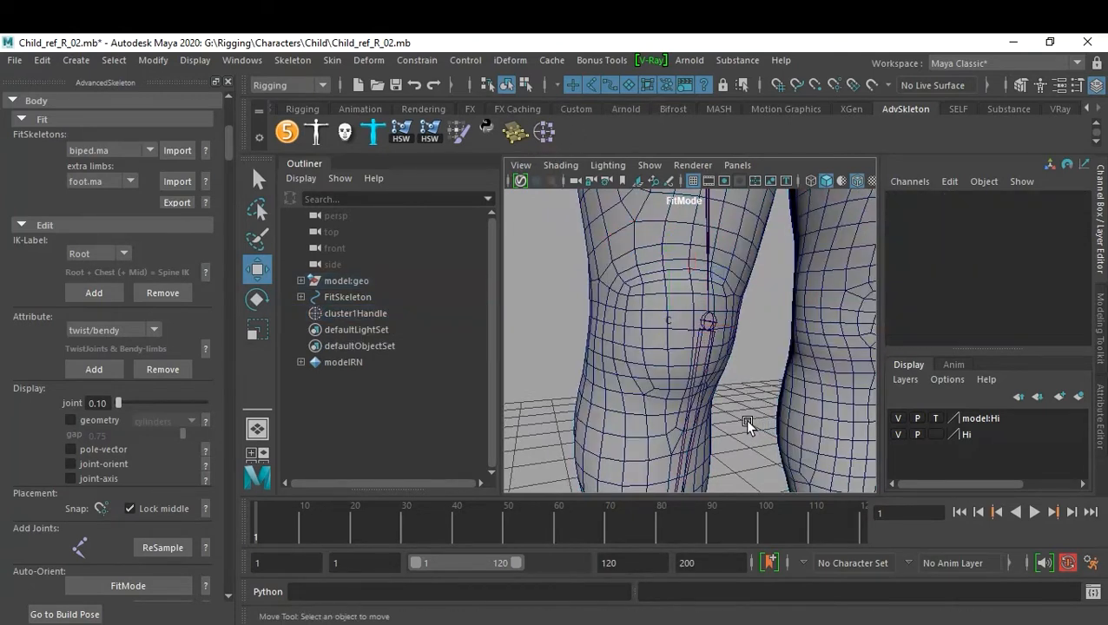
Move the Knee joint onto the cluster at the centre of the knee.
alt+right_drag(744, 419, 675, 392)
alt+drag(676, 392, 748, 398)
click(899, 435)
click(746, 336)
key(d)
drag(746, 335, 720, 331)
alt+drag(778, 352, 752, 360)
key(d)
right_click(840, 574)
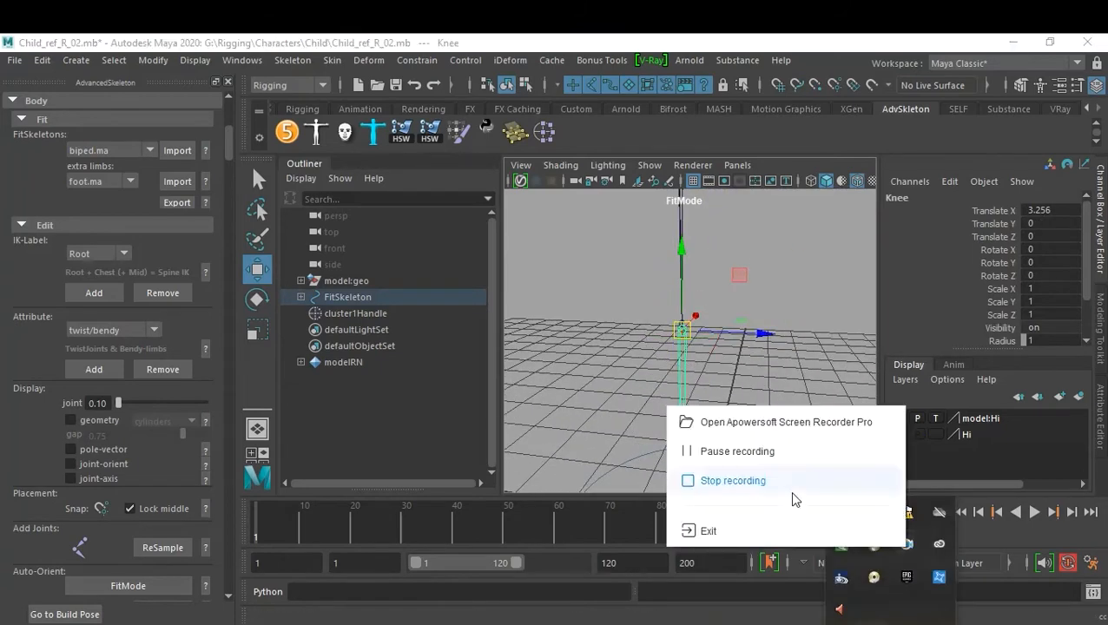
click(792, 492)
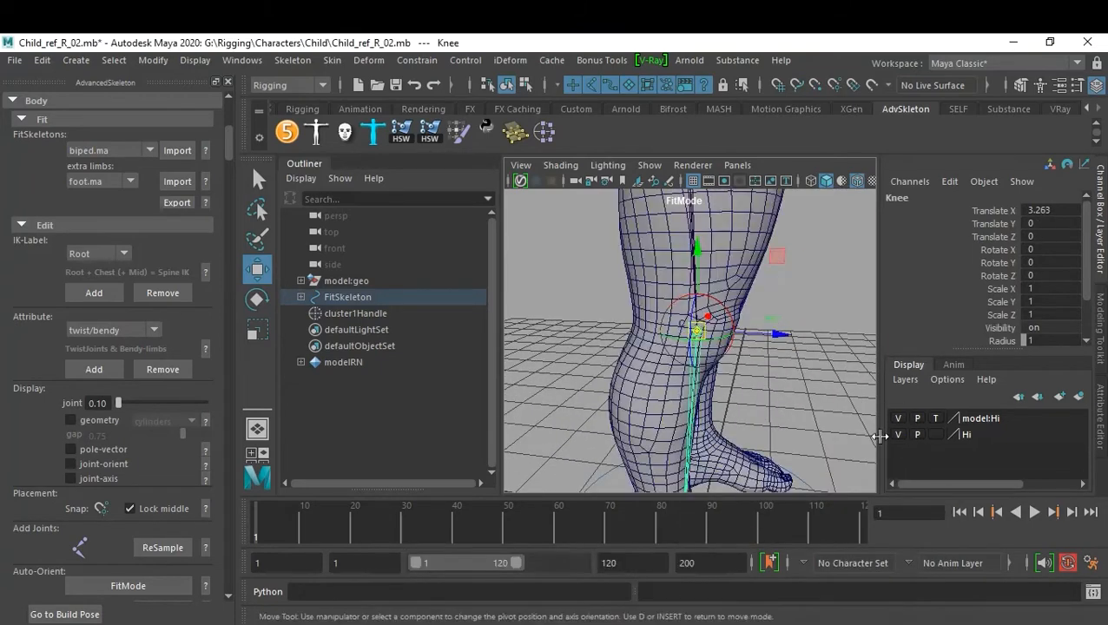
Reposition the hip joint within the upper thigh, checking it in the perspective and orthographic views.
alt+drag(880, 437, 790, 327)
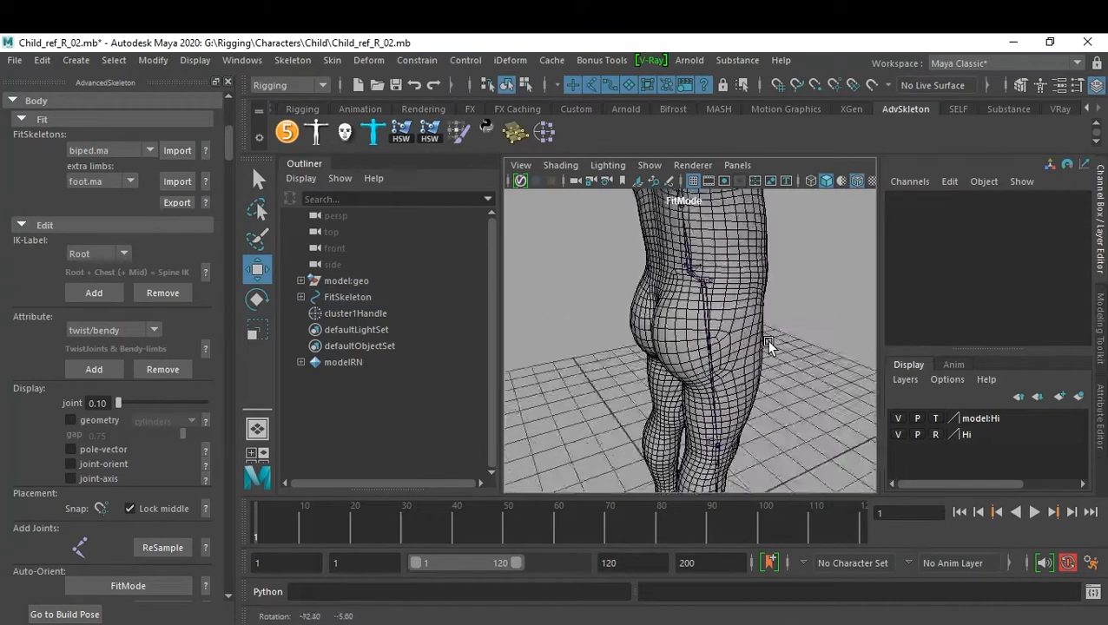
click(706, 280)
key(d)
drag(707, 280, 708, 313)
key(space)
key(space)
alt+middle_drag(769, 395, 785, 565)
drag(717, 307, 700, 307)
alt+middle_drag(786, 380, 797, 313)
Fine-tune the placement of the leg joint below the hip in the orthographic view.
alt+right_drag(816, 317, 797, 309)
alt+middle_drag(762, 479, 735, 249)
alt+right_drag(736, 250, 748, 259)
click(687, 417)
key(d)
drag(632, 404, 646, 405)
drag(696, 335, 696, 330)
click(794, 347)
alt+middle_drag(768, 234, 756, 400)
key(space)
key(space)
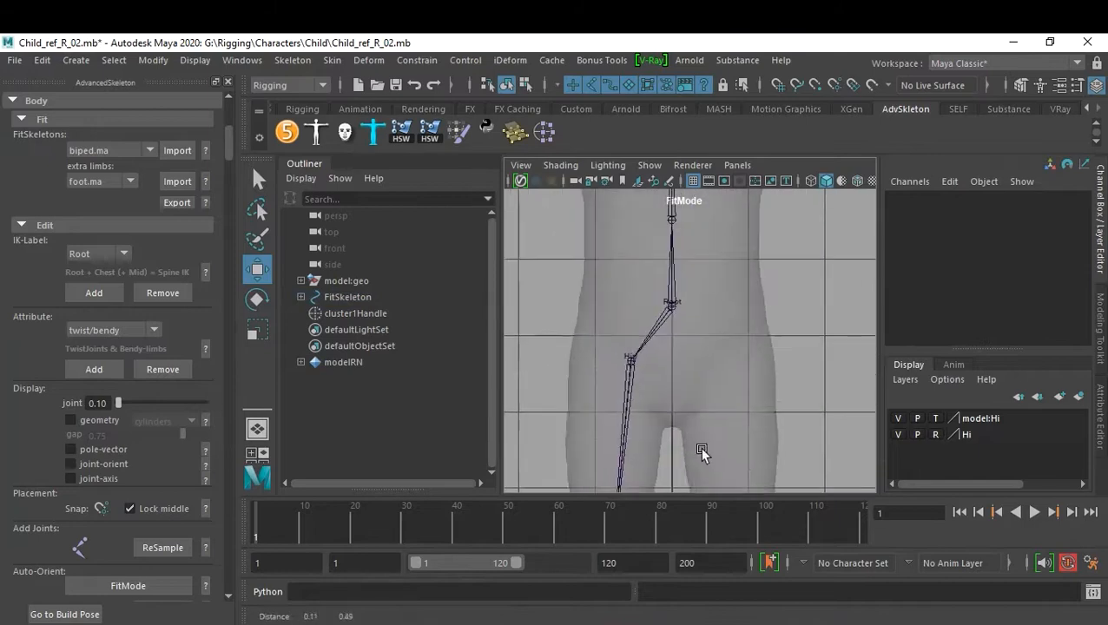
Show the wireframe on the shaded body in the front view and frame the upper torso.
alt+right_drag(723, 440, 800, 352)
click(857, 181)
alt+right_drag(768, 300, 699, 302)
alt+middle_drag(698, 303, 704, 391)
alt+right_drag(704, 391, 757, 385)
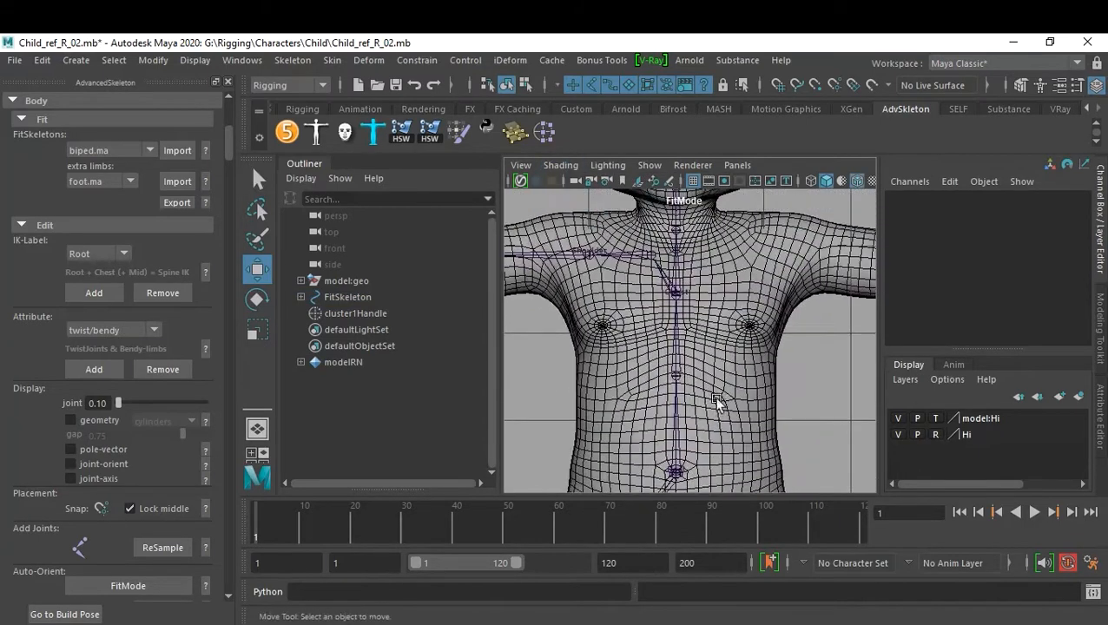
alt+middle_drag(738, 287, 745, 372)
alt+right_drag(745, 373, 788, 369)
Select the Scapula joint and raise it toward the base of the neck in the front view.
click(683, 278)
alt+right_drag(767, 300, 734, 343)
alt+middle_drag(734, 343, 732, 264)
click(757, 280)
alt+right_drag(731, 265, 729, 304)
alt+middle_drag(729, 304, 805, 349)
click(738, 294)
alt+middle_drag(693, 312, 752, 304)
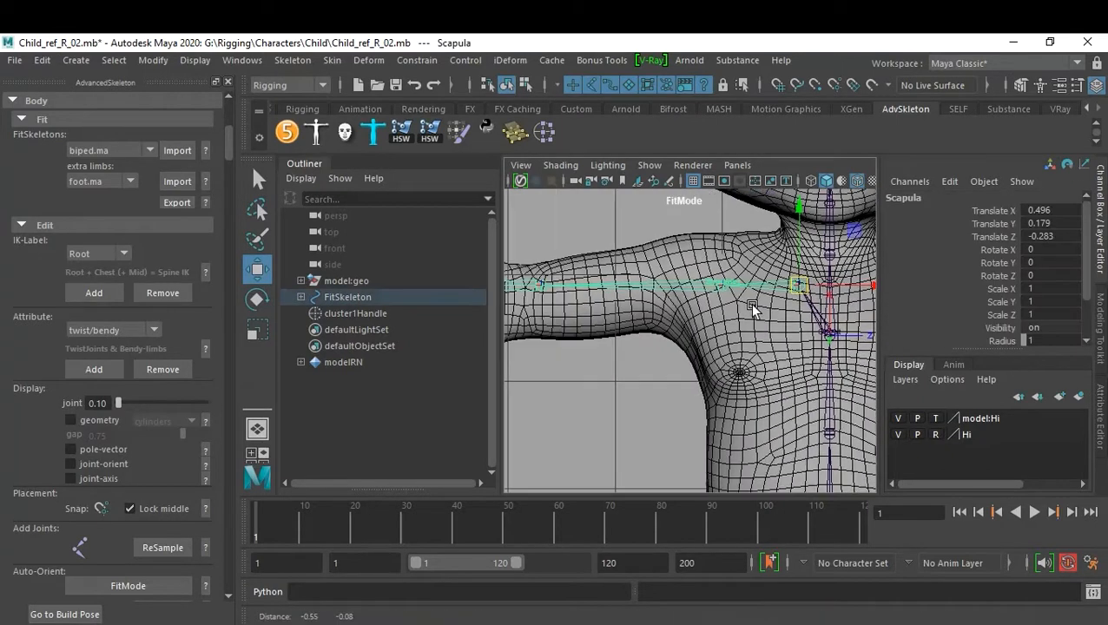
key(d)
drag(795, 215, 770, 185)
Adjust the shoulder and elbow joints along the arm in the front view.
click(722, 286)
drag(791, 286, 794, 289)
alt+middle_drag(582, 306, 754, 340)
alt+right_drag(753, 340, 747, 402)
click(756, 309)
drag(830, 309, 819, 310)
alt+middle_drag(540, 340, 722, 385)
alt+right_drag(722, 385, 670, 419)
Adjust the viewport's wireframe display and shift the elbow joint backward to fit the arm.
key(space)
key(space)
alt+drag(716, 339, 756, 363)
key(space)
key(space)
alt+right_drag(662, 362, 705, 340)
key(space)
key(space)
alt+middle_drag(675, 309, 679, 340)
click(858, 181)
key(4)
drag(700, 404, 703, 381)
alt+right_drag(760, 354, 720, 361)
Enlarge the perspective view and select the Scapula and Shoulder joints together.
key(space)
key(space)
key(ctrl+space)
alt+drag(775, 300, 634, 355)
click(618, 227)
shift+click(677, 165)
alt+drag(725, 269, 818, 343)
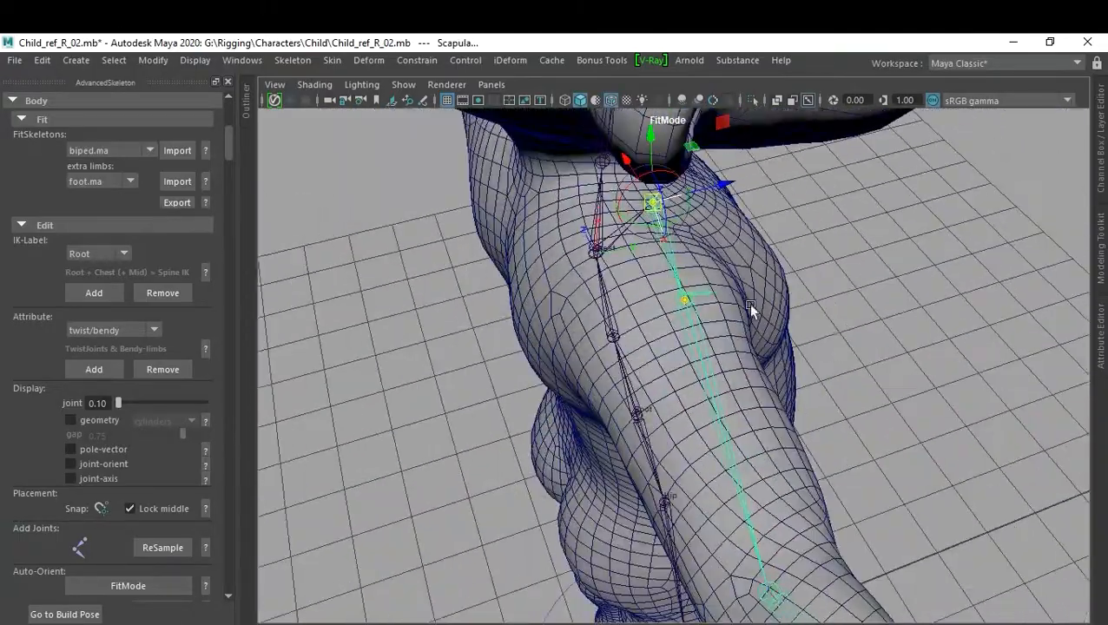
Turn on X-Ray shading in the top view and frame the arm and shoulder area.
key(space)
key(space)
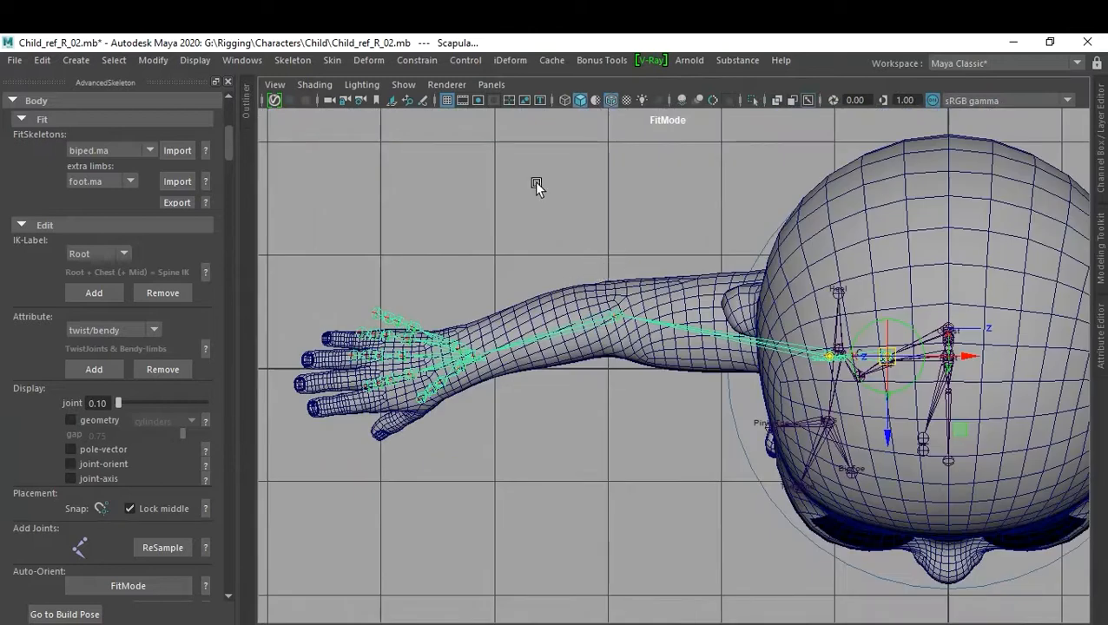
click(330, 83)
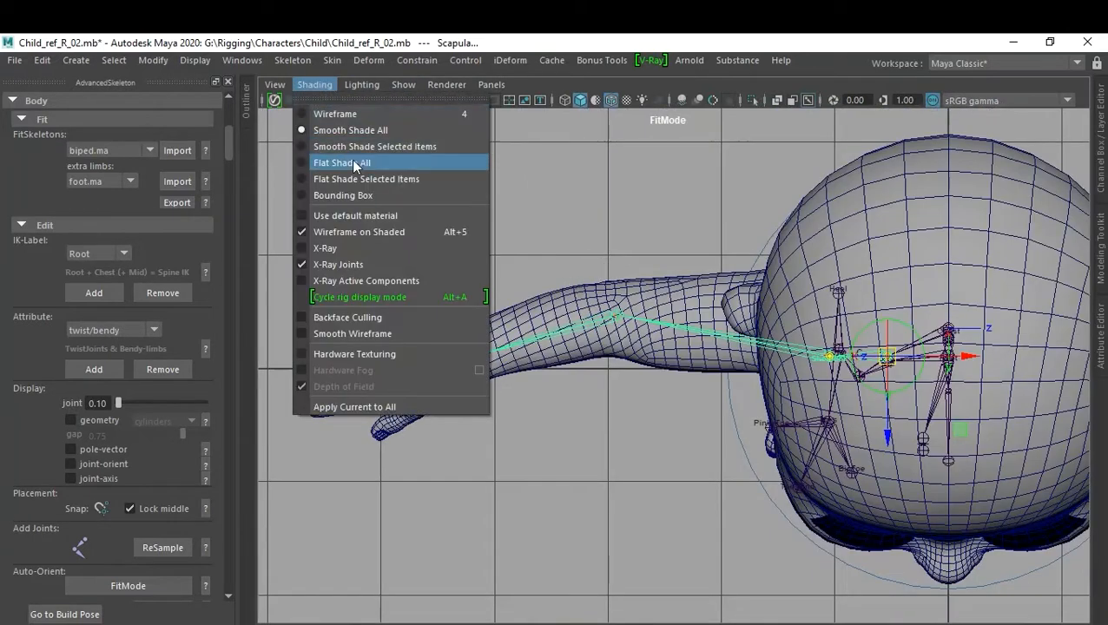
click(366, 247)
alt+right_drag(571, 339, 680, 351)
alt+middle_drag(680, 350, 587, 349)
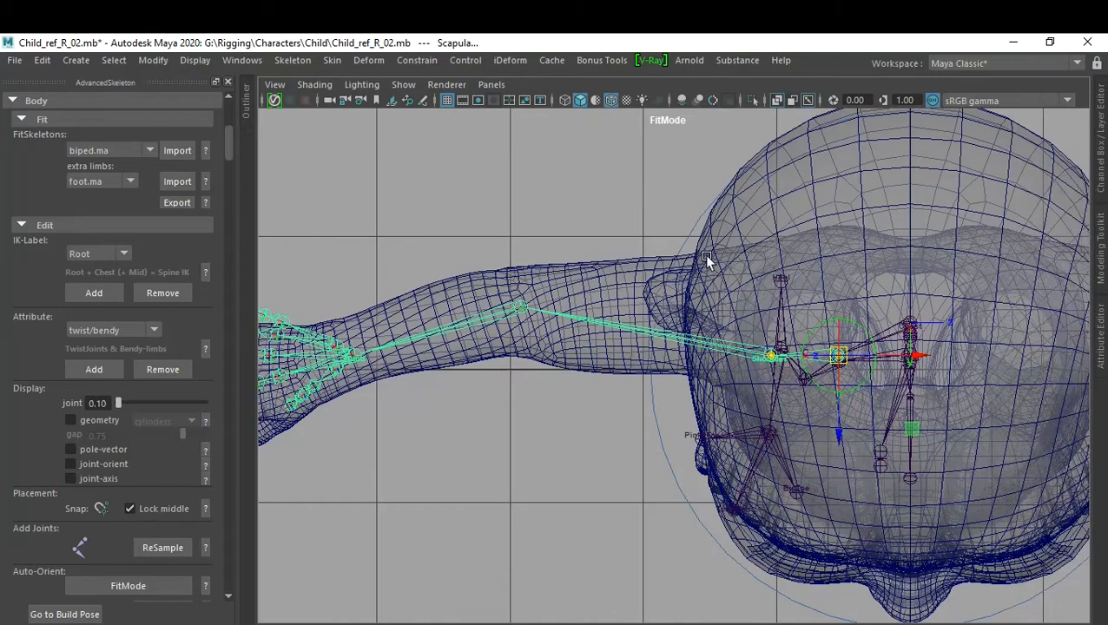
Move the selected Scapula and Shoulder joints backward in line with the upper arm and check them in perspective.
drag(842, 431, 840, 376)
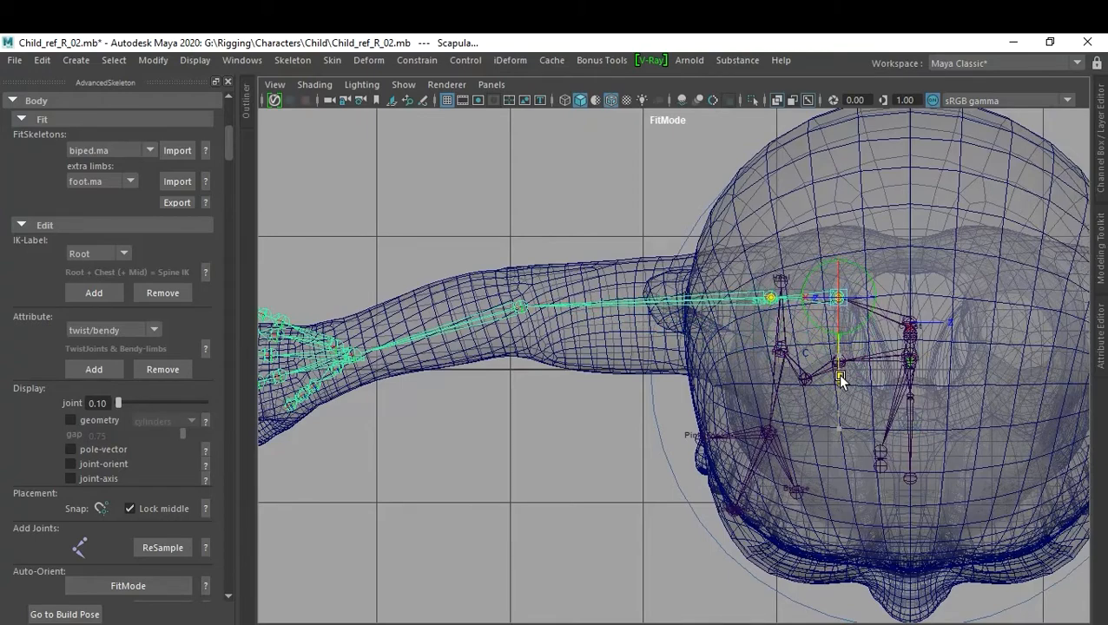
drag(840, 379, 841, 378)
key(space)
key(space)
alt+drag(844, 299, 605, 274)
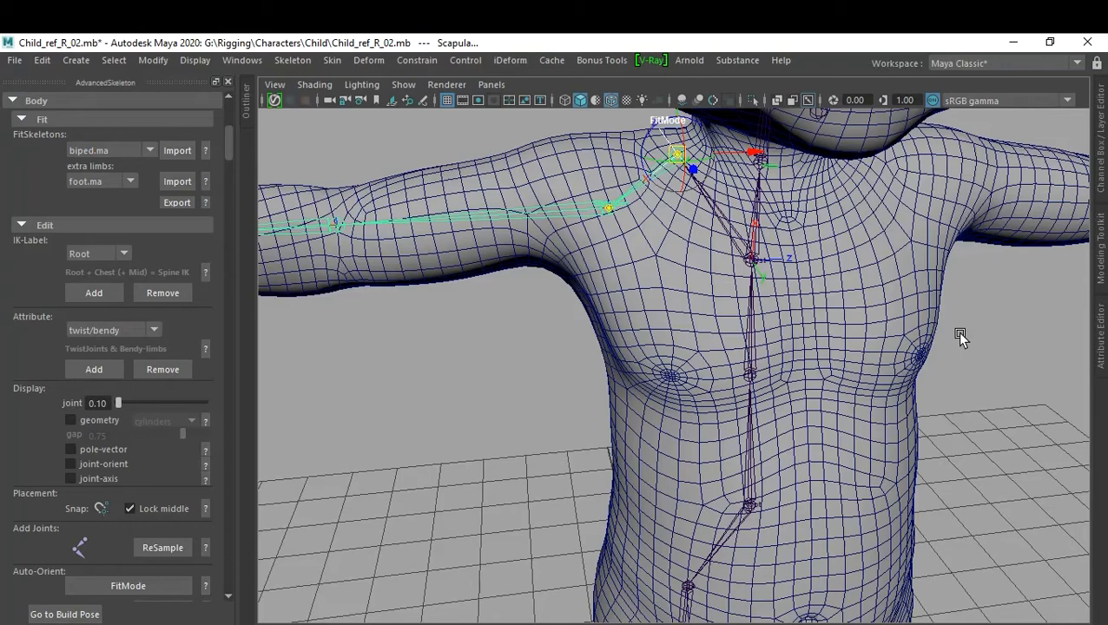
alt+right_drag(966, 324, 824, 303)
click(947, 364)
alt+drag(839, 396, 816, 376)
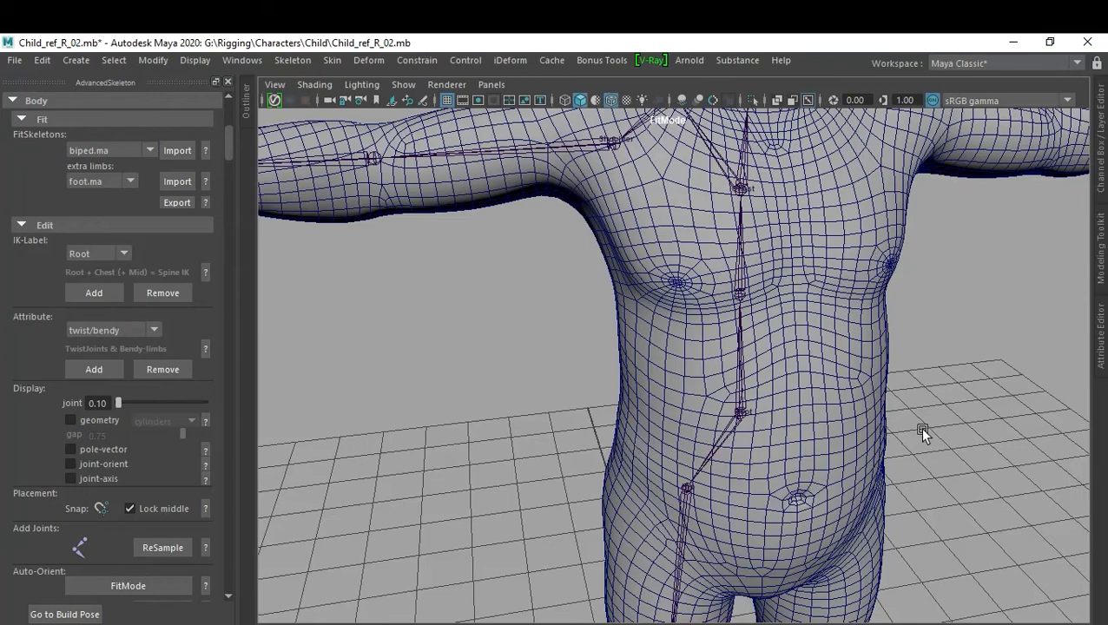
Select the Wrist joint and move it toward the hand's wrist area in the top view.
alt+drag(922, 432, 601, 462)
alt+drag(939, 484, 904, 484)
alt+right_drag(919, 343, 922, 414)
alt+drag(1003, 336, 964, 324)
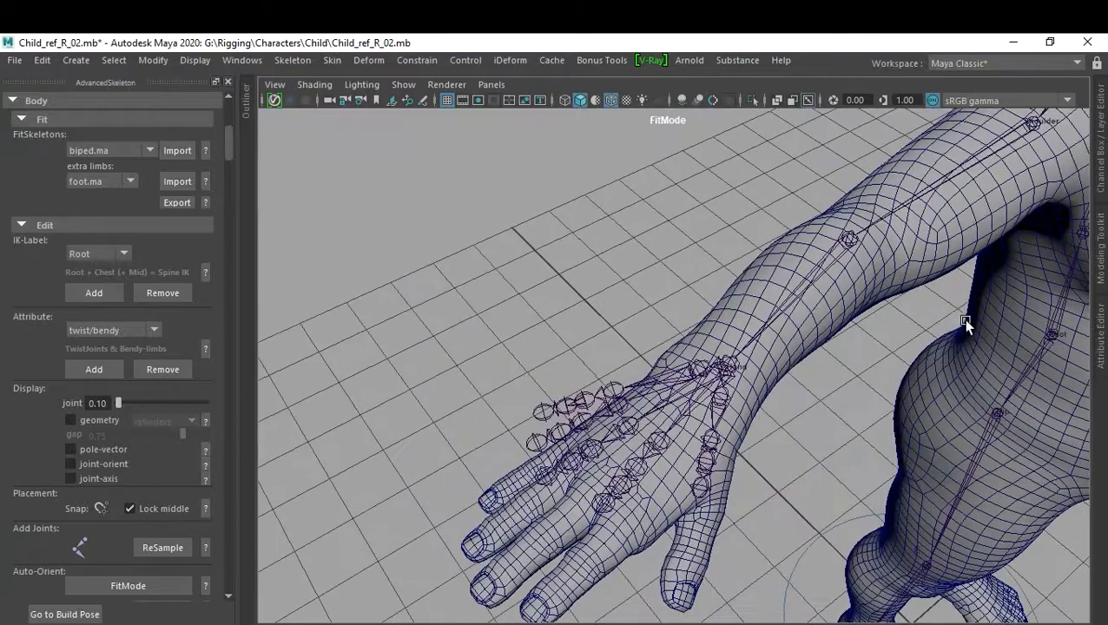
click(728, 366)
key(space)
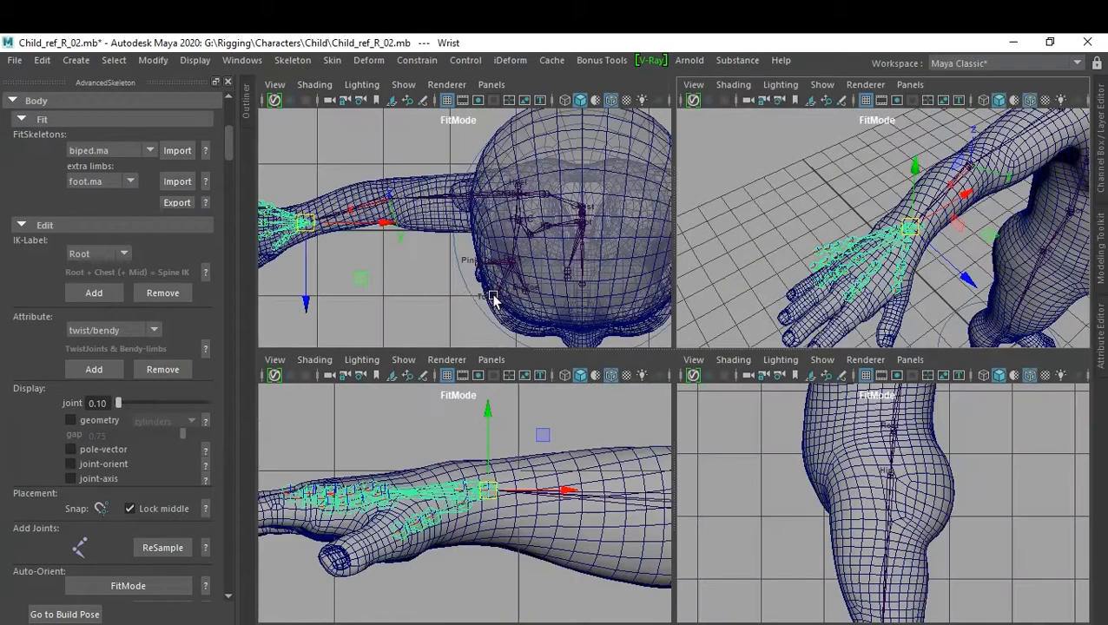
key(space)
alt+middle_drag(563, 372, 864, 521)
scroll(825, 502, up, 2)
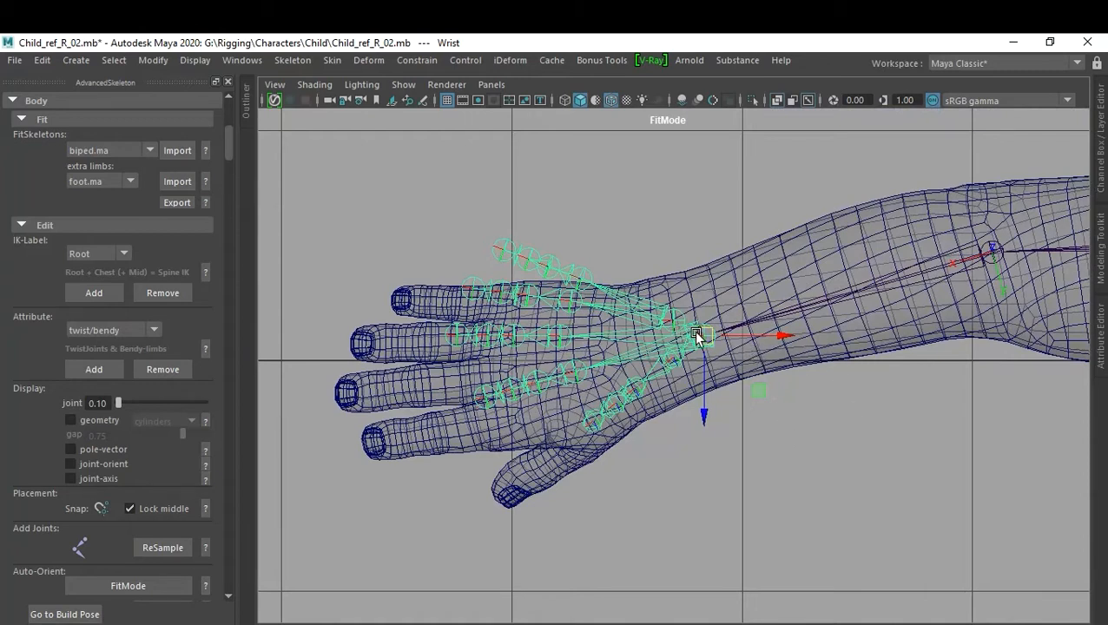
drag(698, 336, 646, 348)
Rotate the Wrist joint so the finger joints line up with the fingers of the hand mesh.
key(e)
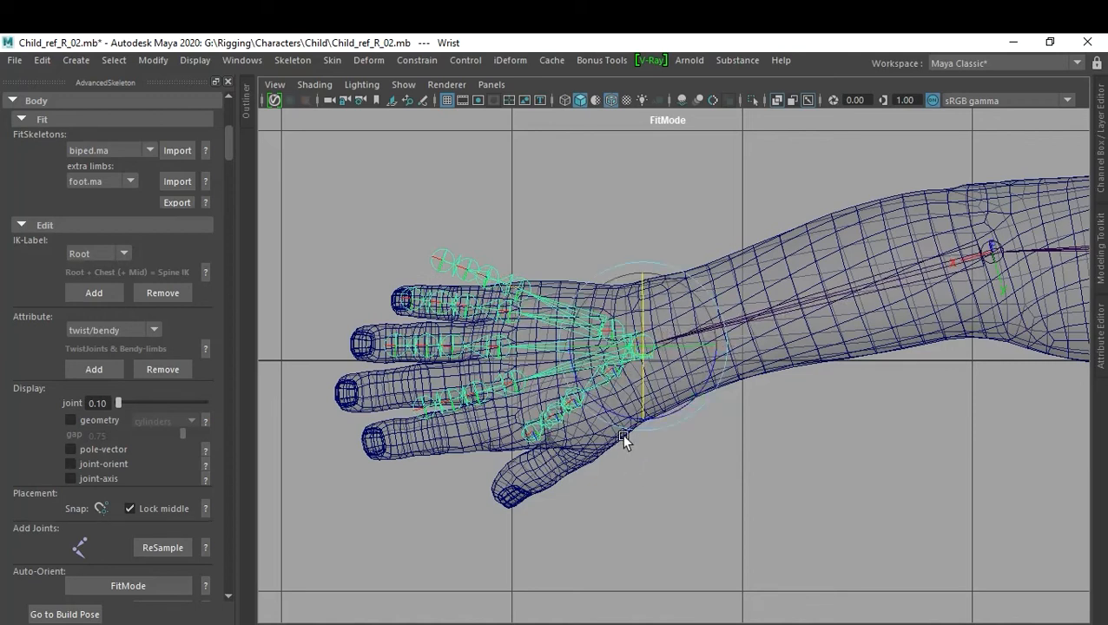
mouse_move(635, 421)
mouse_down()
mouse_move(651, 420)
mouse_move(638, 415)
mouse_up()
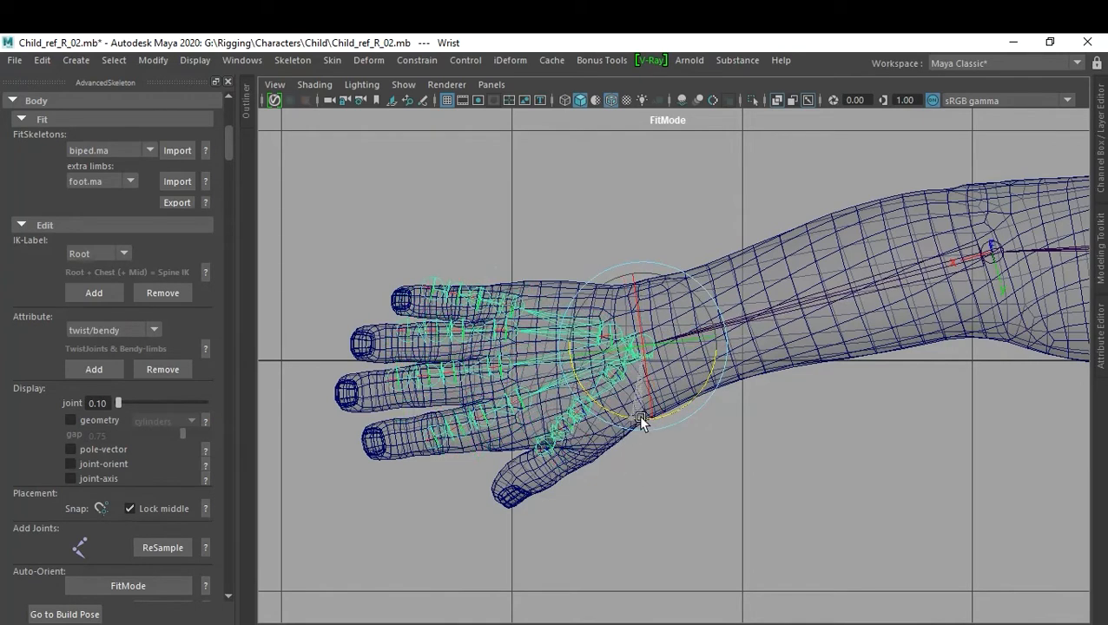
click(705, 489)
alt+drag(704, 489, 702, 429)
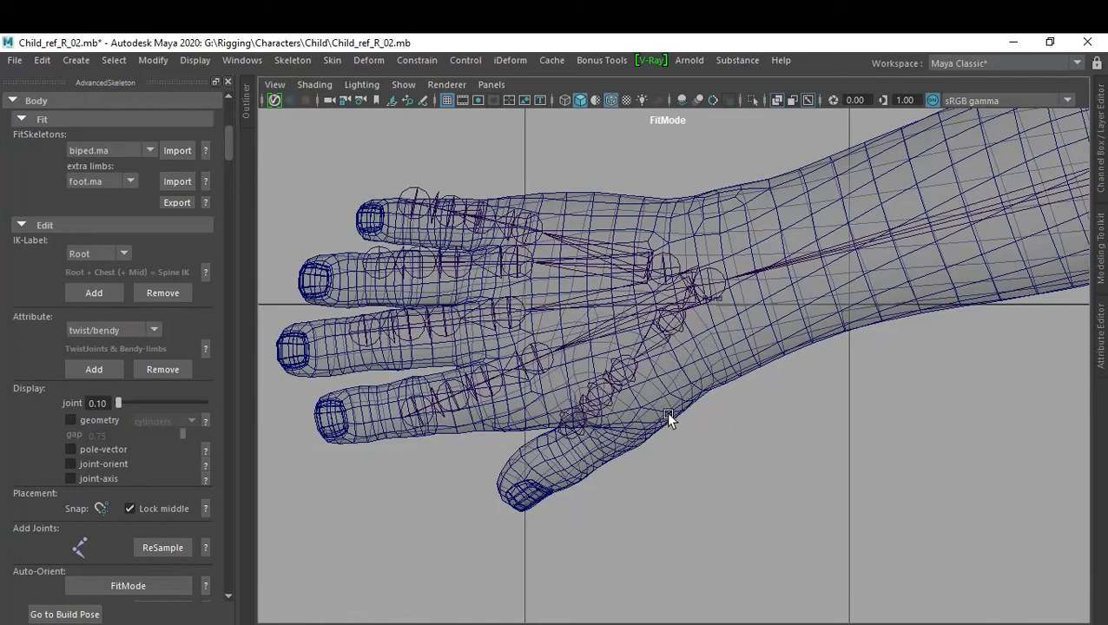
Hide the joints in both the top and perspective views.
key(ctrl+space)
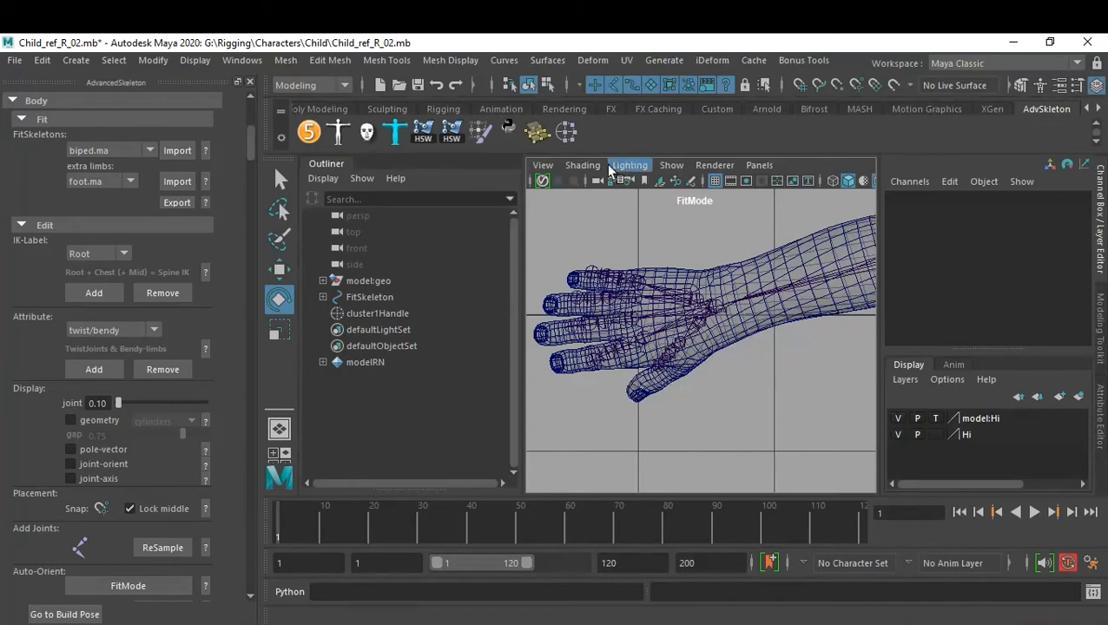
click(671, 165)
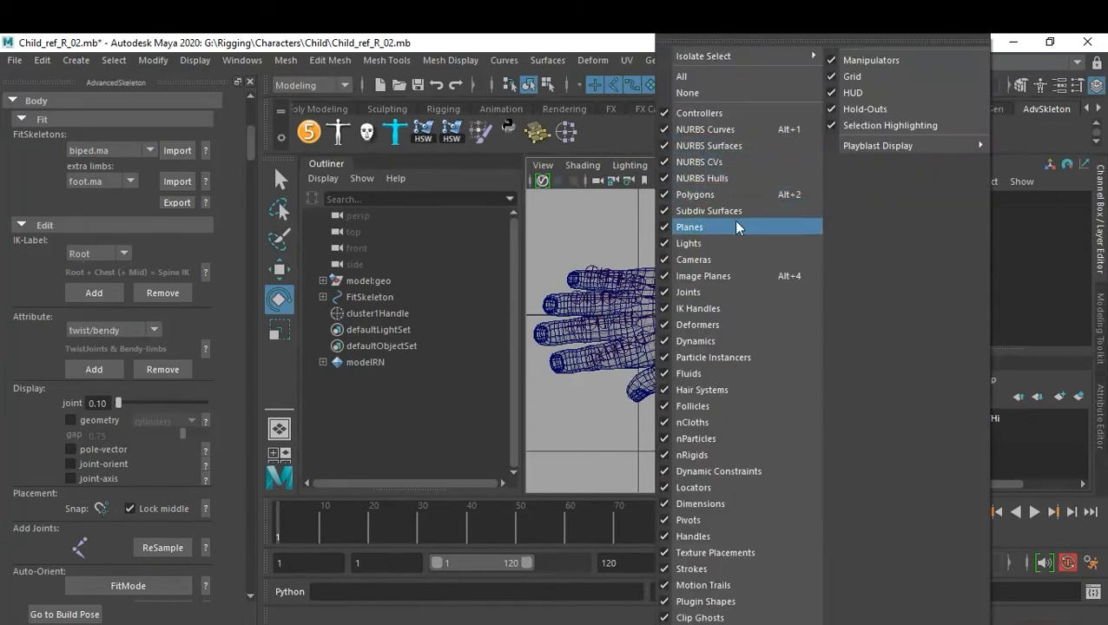
click(733, 293)
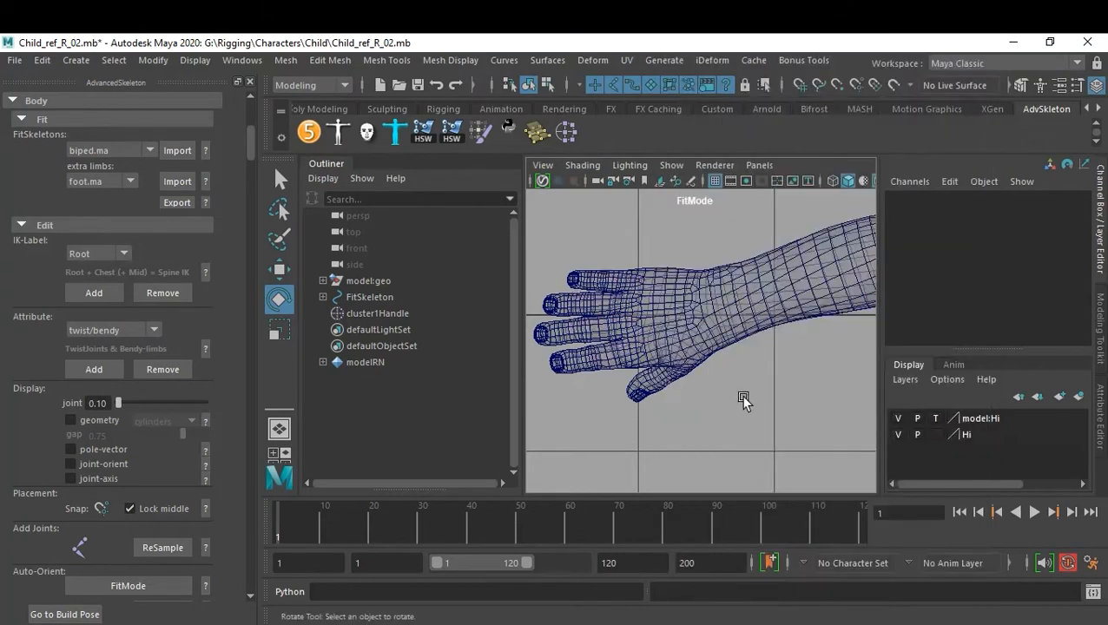
key(space)
key(space)
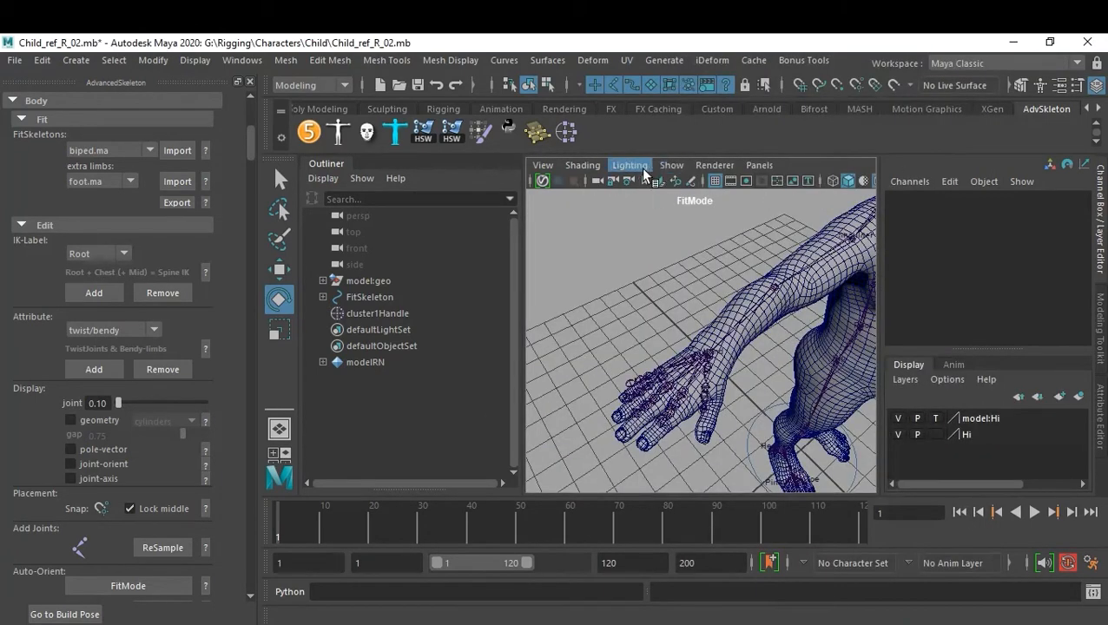
click(671, 166)
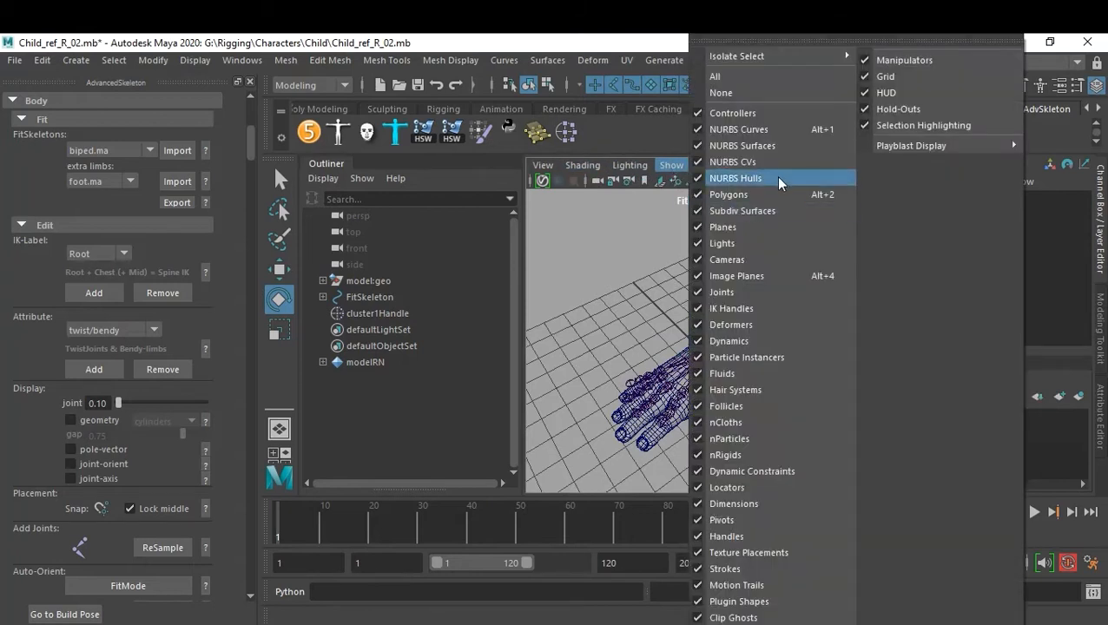
click(764, 292)
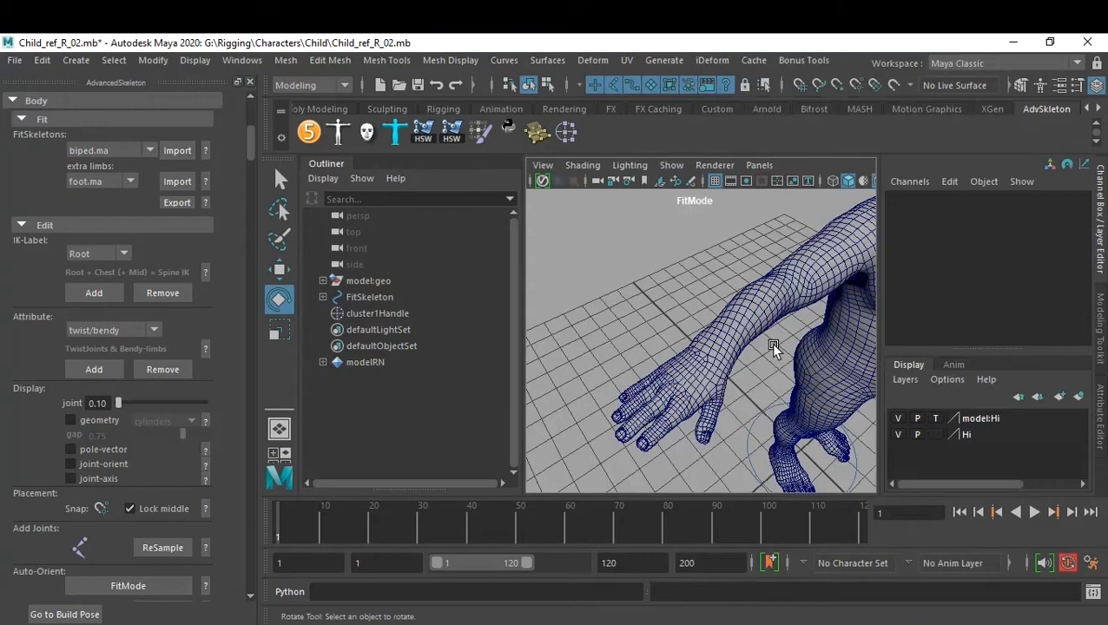
Put the body mesh into edge selection mode and select the edge loop around the index finger's knuckle.
click(756, 319)
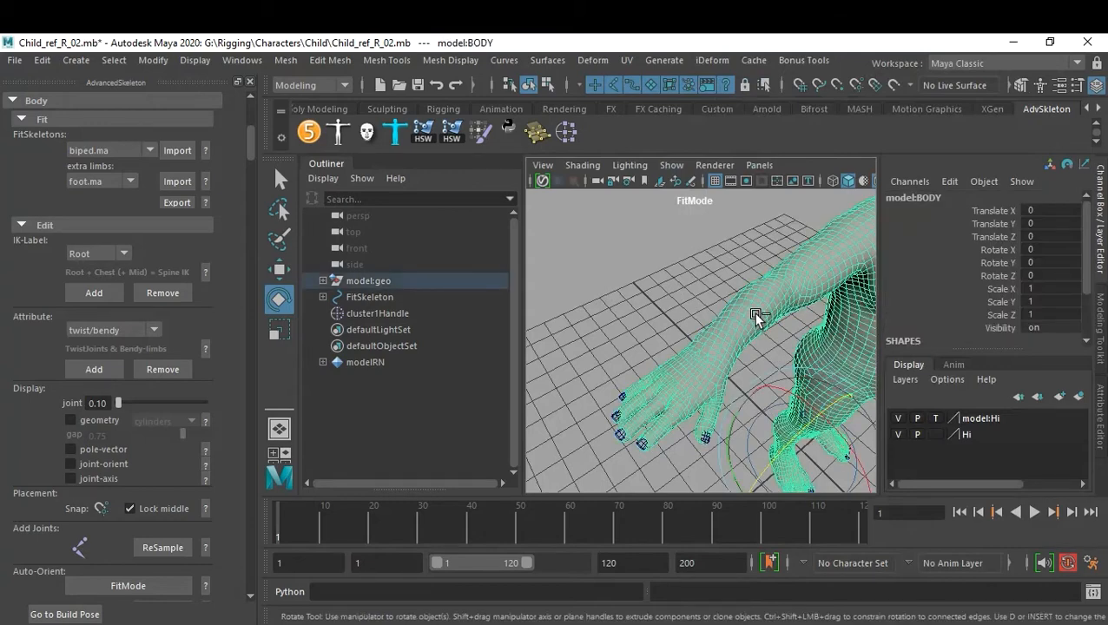
key(ctrl+space)
alt+drag(796, 393, 733, 284)
alt+right_drag(733, 283, 778, 297)
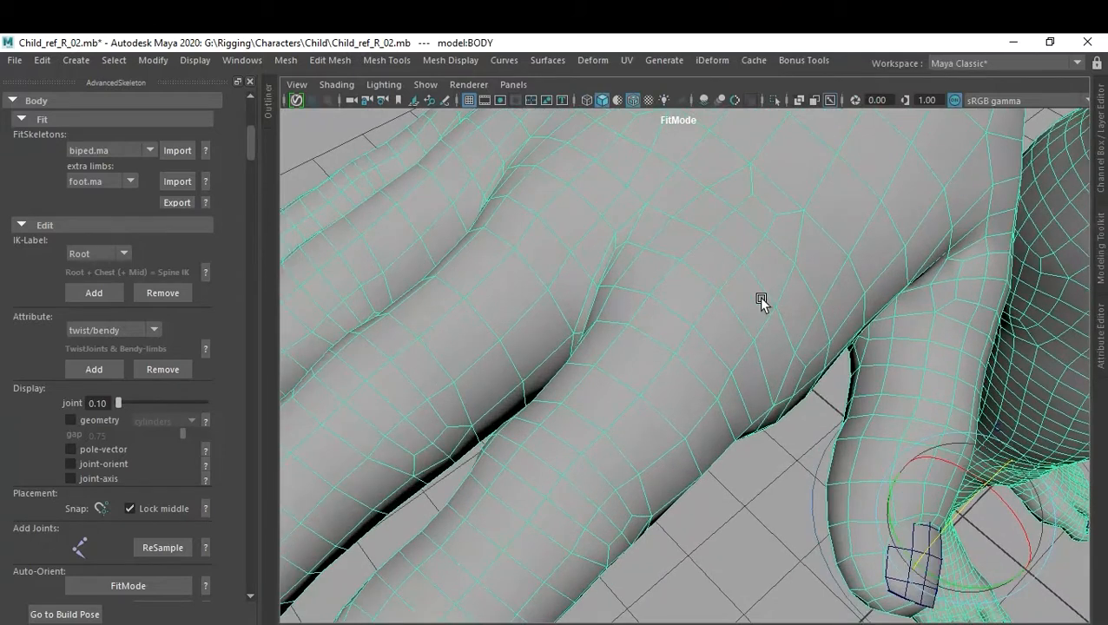
alt+drag(653, 428, 692, 336)
right_click(679, 159)
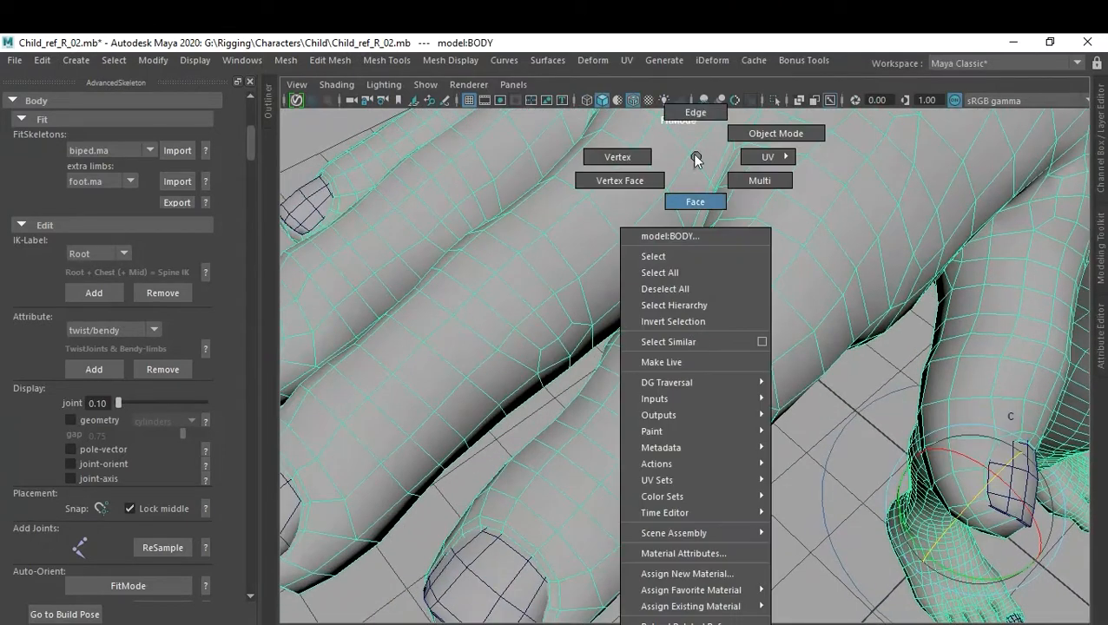
click(679, 159)
click(674, 351)
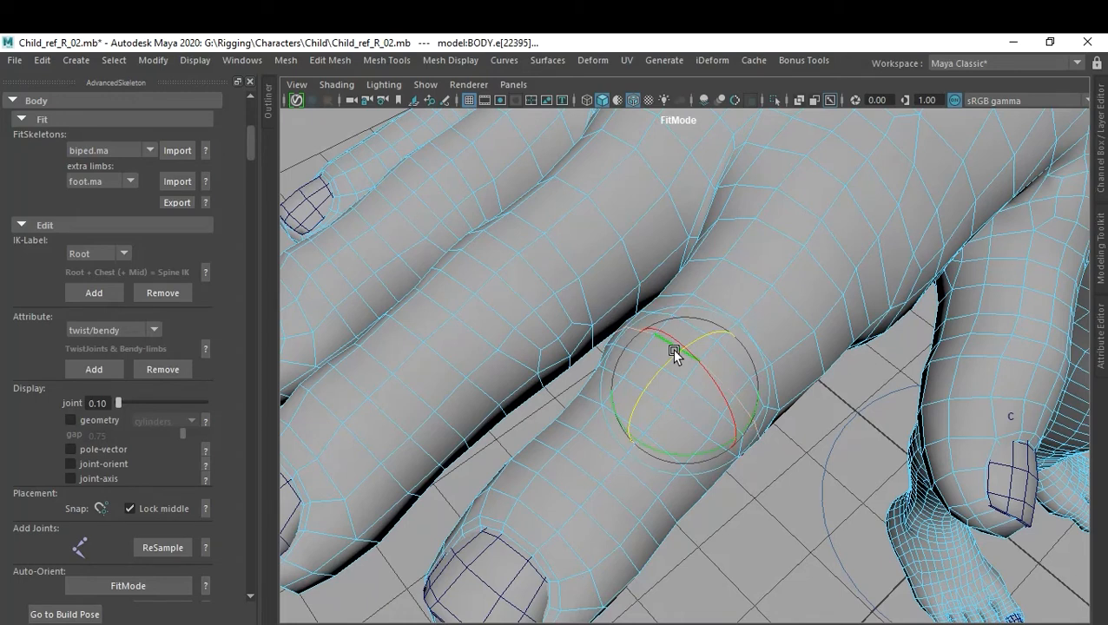
Create a cluster from the edge loop selected around the index finger's knuckle.
right_drag(684, 234, 665, 193)
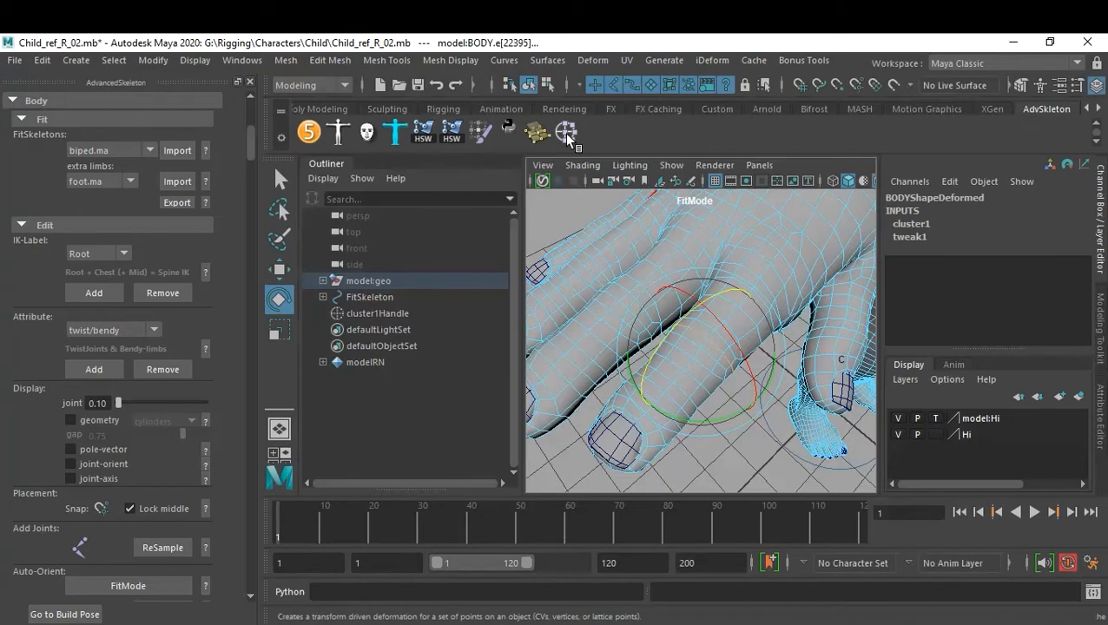
click(566, 133)
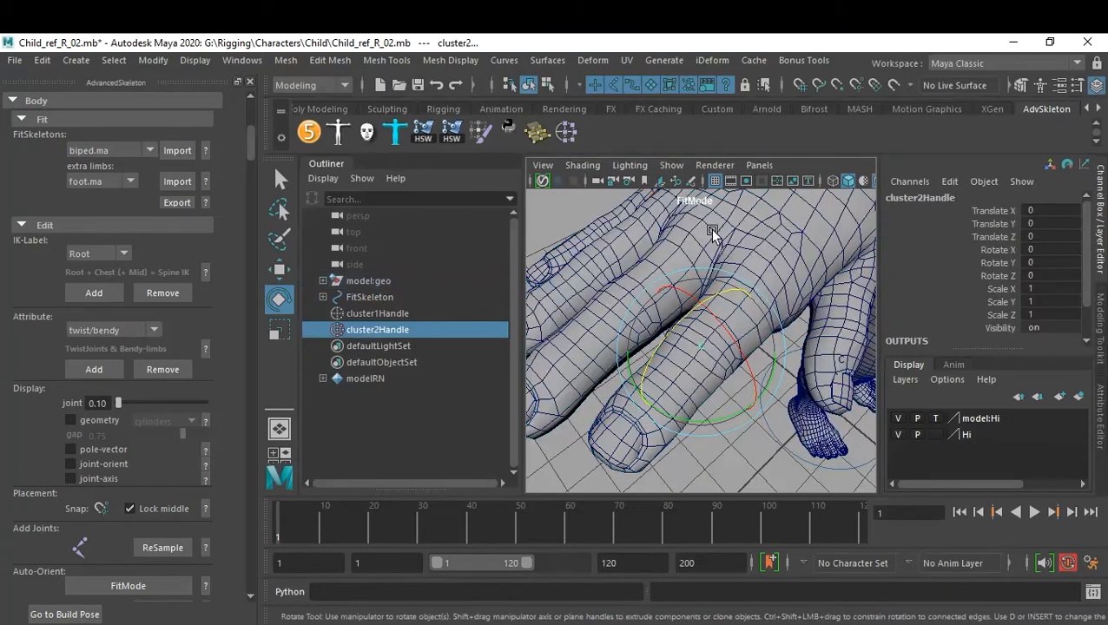
key(ctrl+space)
Select the edge loop around the index finger's last joint, just behind the nail, and create a cluster from it.
alt+drag(710, 382, 703, 299)
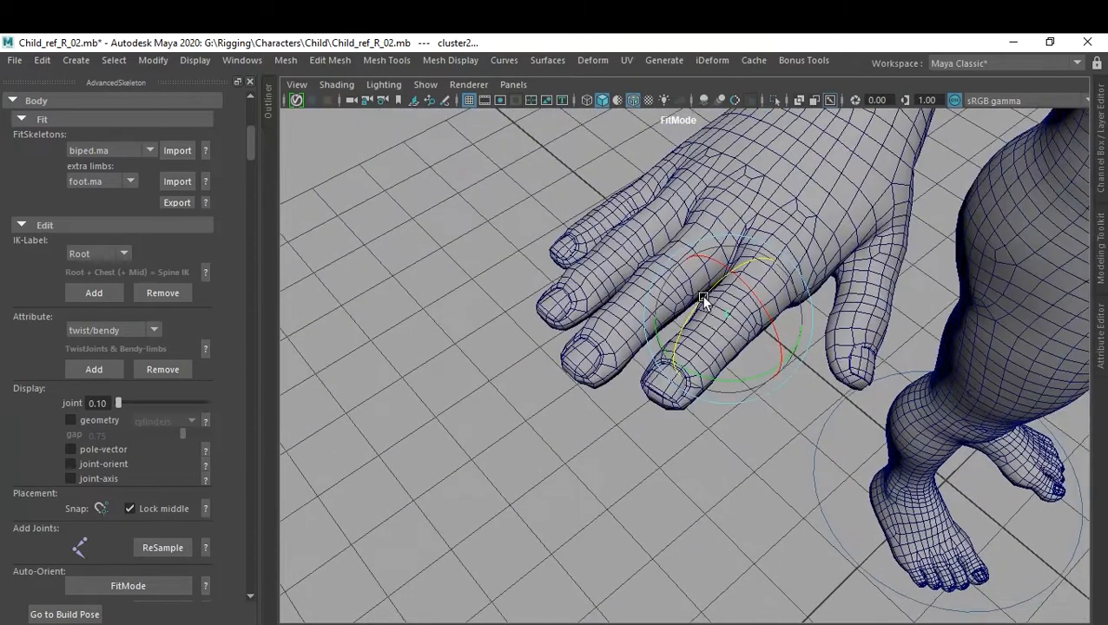
alt+right_drag(729, 316, 773, 431)
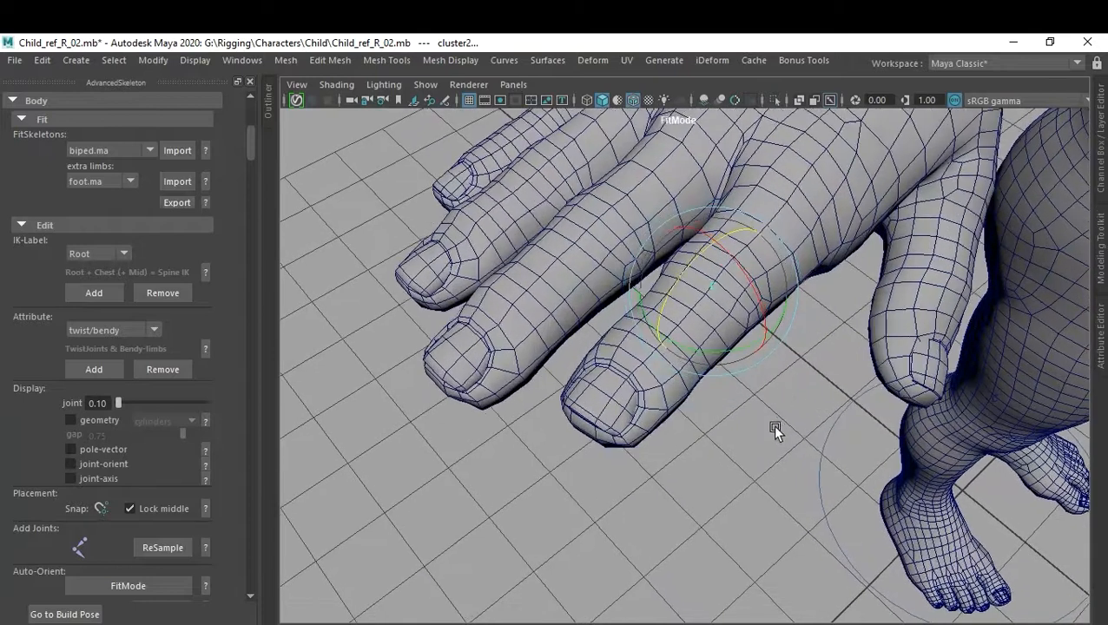
click(659, 325)
right_drag(666, 321, 664, 112)
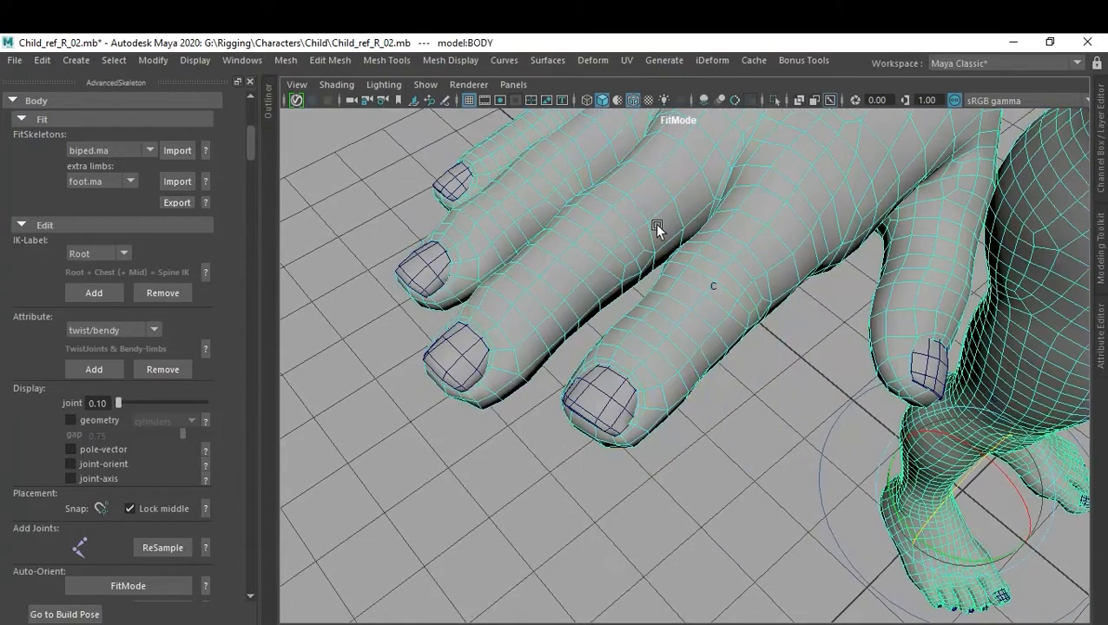
double_click(657, 326)
click(744, 402)
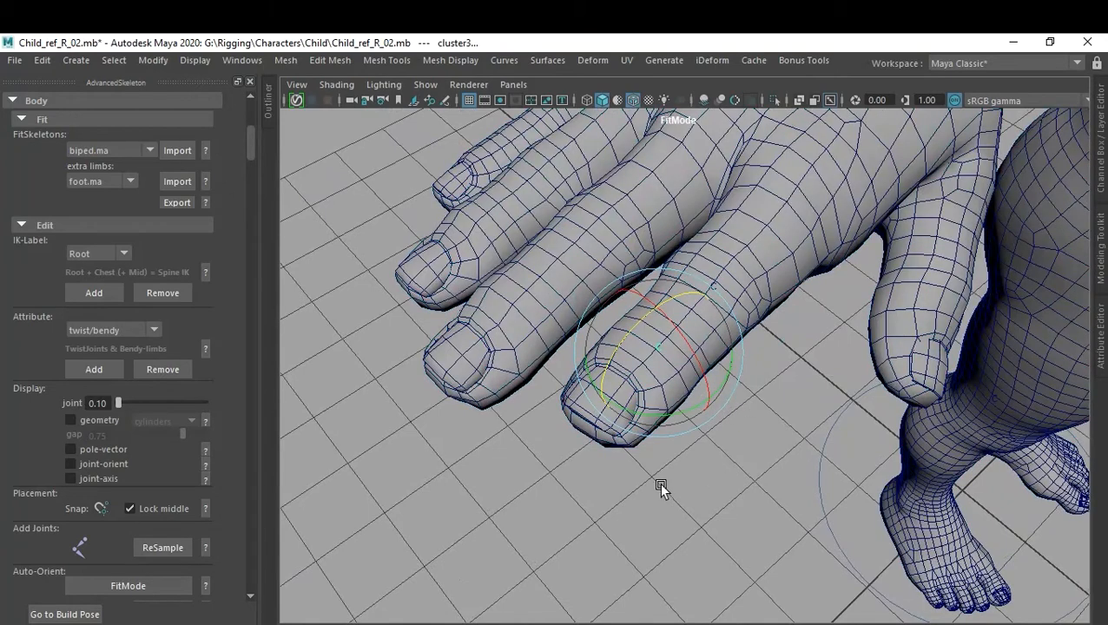
Select the body mesh faces below the nail on the index fingertip and create a cluster from them.
alt+drag(630, 469, 755, 294)
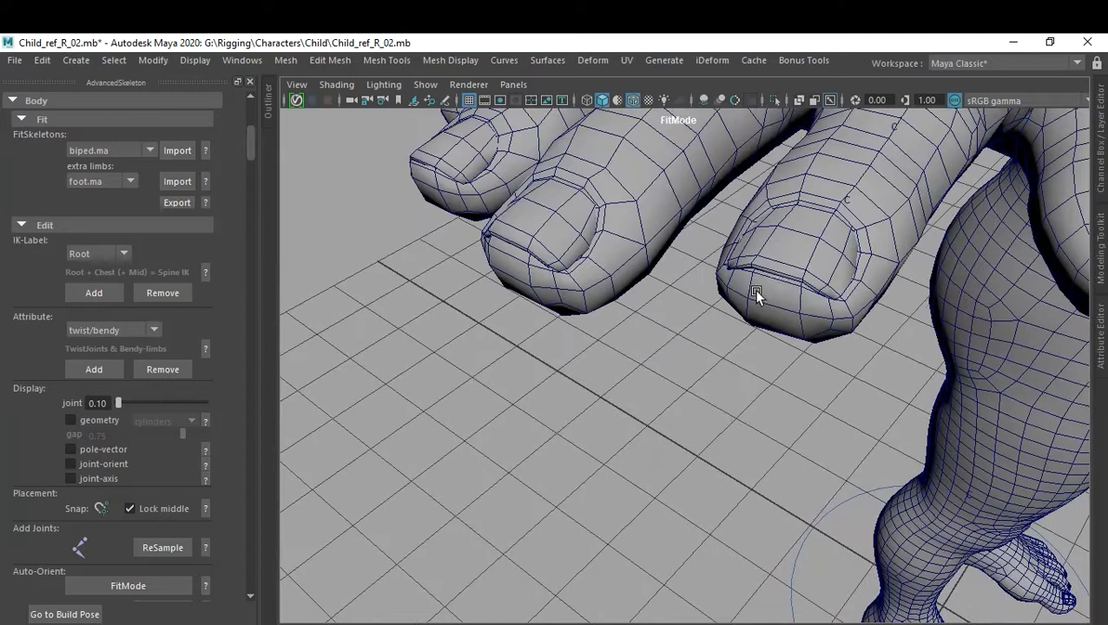
click(755, 293)
right_drag(772, 289, 772, 206)
click(761, 313)
key(q)
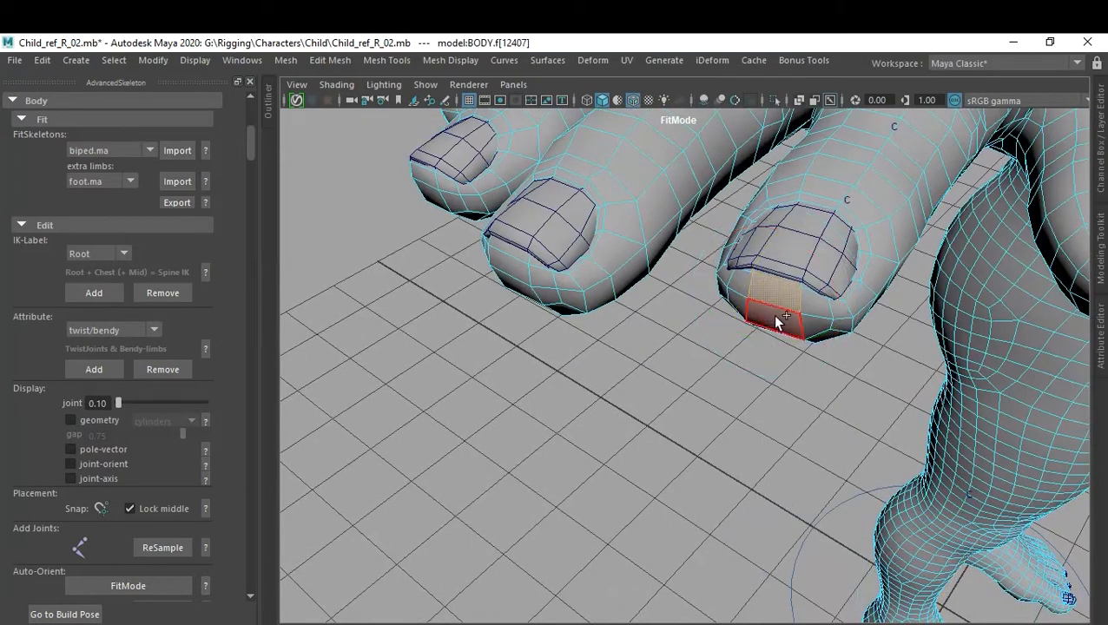
click(753, 392)
scroll(752, 393, down, 3)
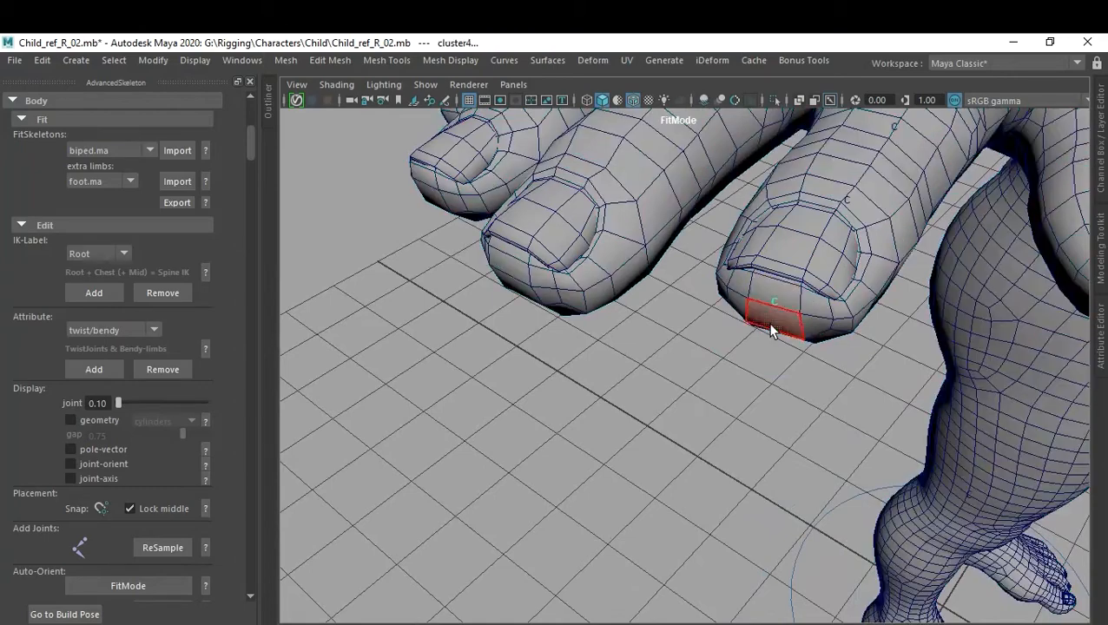
Select the edge loop around the thumb's lower knuckle on the body mesh and create a cluster from it.
alt+right_drag(752, 393, 797, 349)
alt+drag(797, 348, 809, 383)
scroll(809, 383, up, 5)
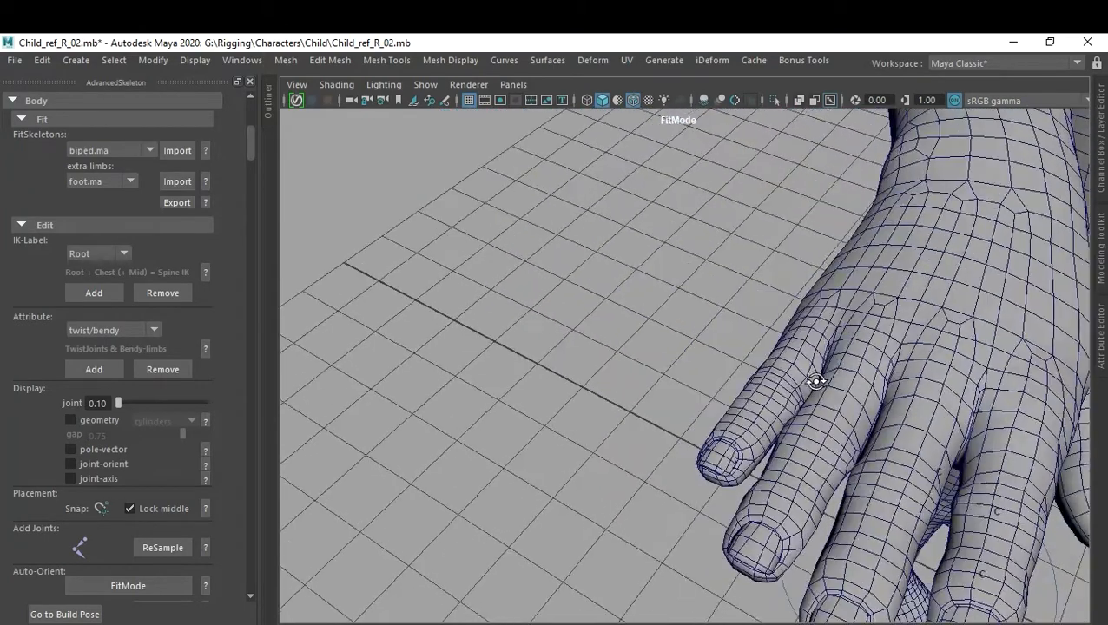
alt+middle_drag(821, 388, 790, 363)
alt+drag(875, 386, 802, 382)
scroll(801, 383, up, 4)
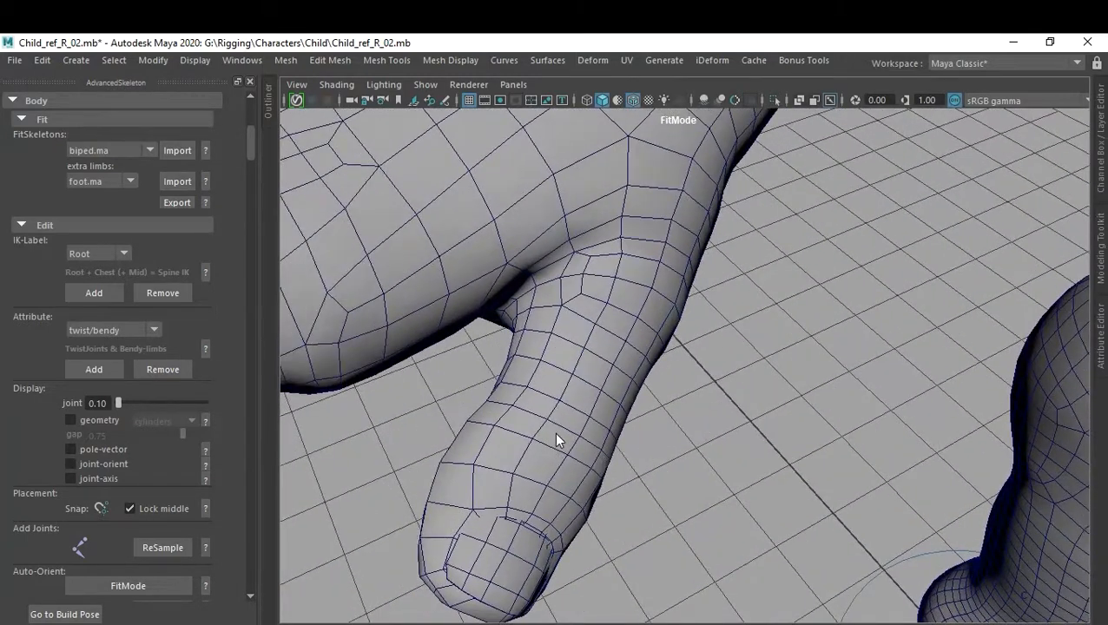
right_drag(555, 156, 566, 250)
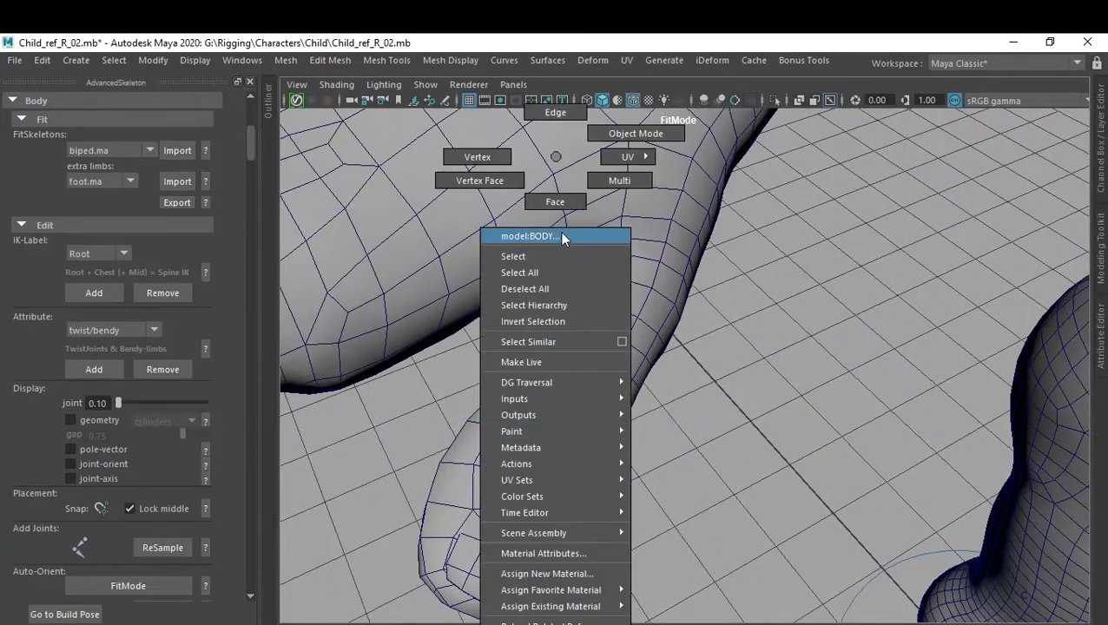
right_drag(552, 139, 550, 134)
alt+drag(650, 334, 616, 332)
alt+middle_drag(615, 332, 753, 350)
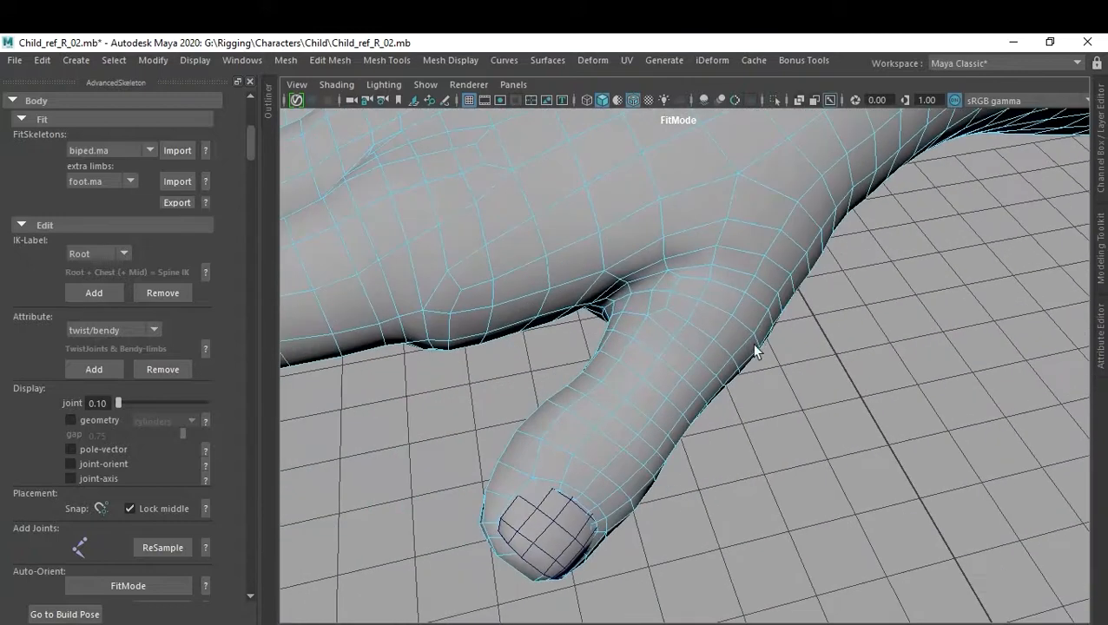
click(707, 302)
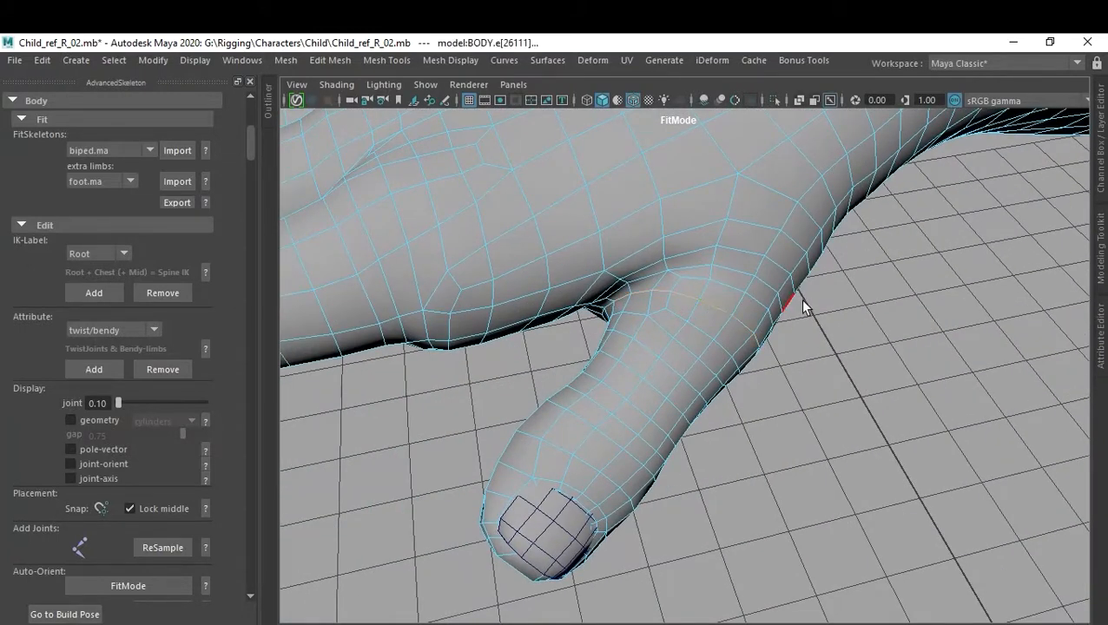
key(g)
Select the edge loop around the thumb's upper joint, behind the nail, and create a cluster from it.
right_drag(615, 436, 595, 122)
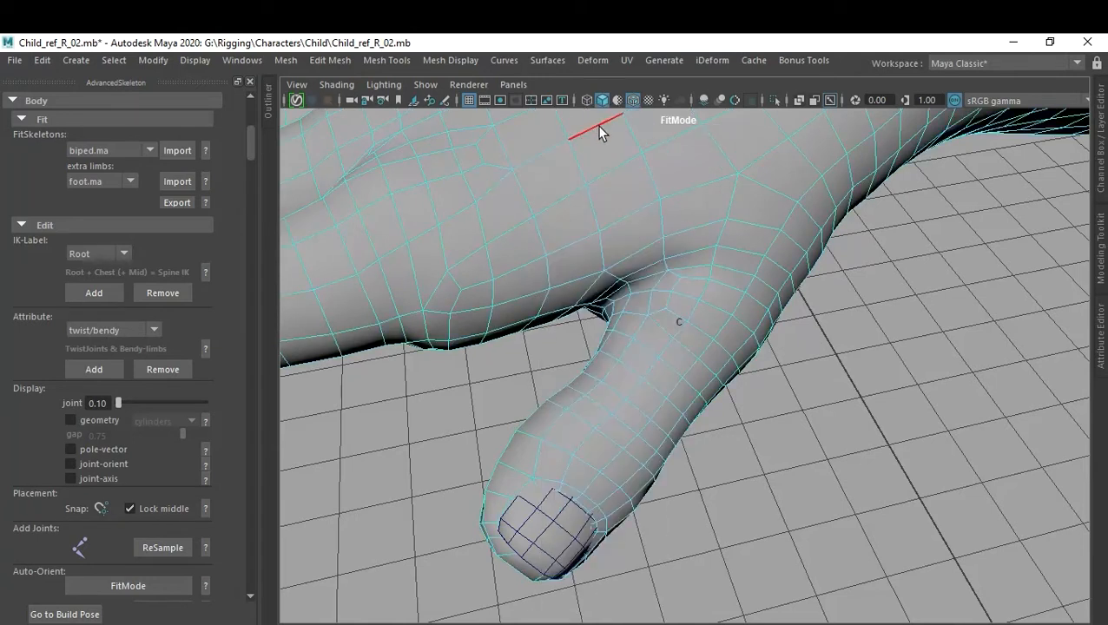
click(618, 438)
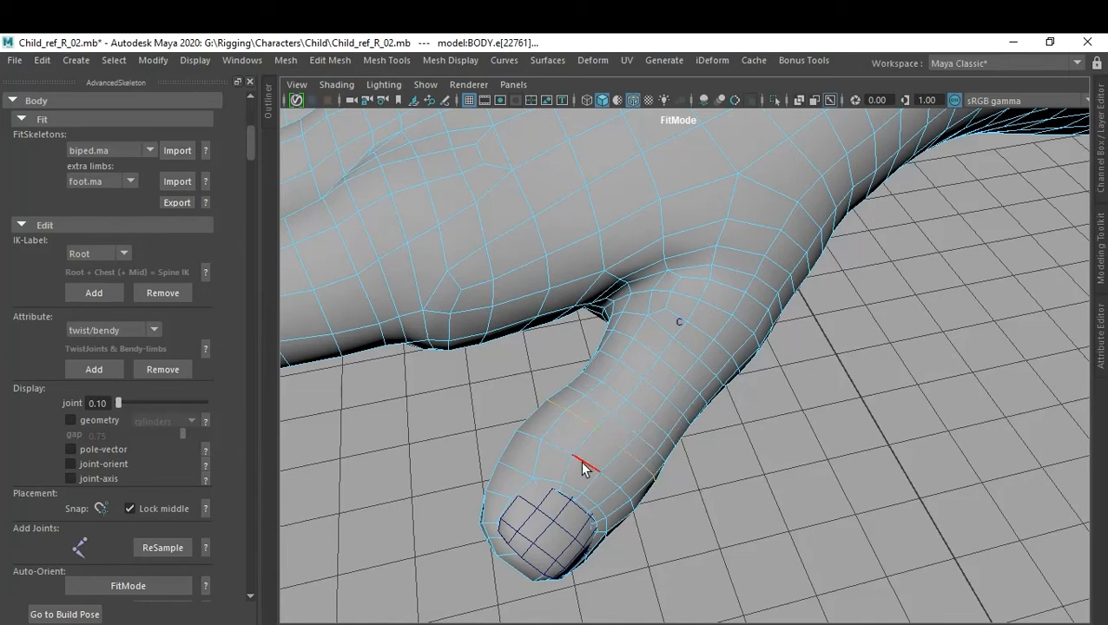
key(g)
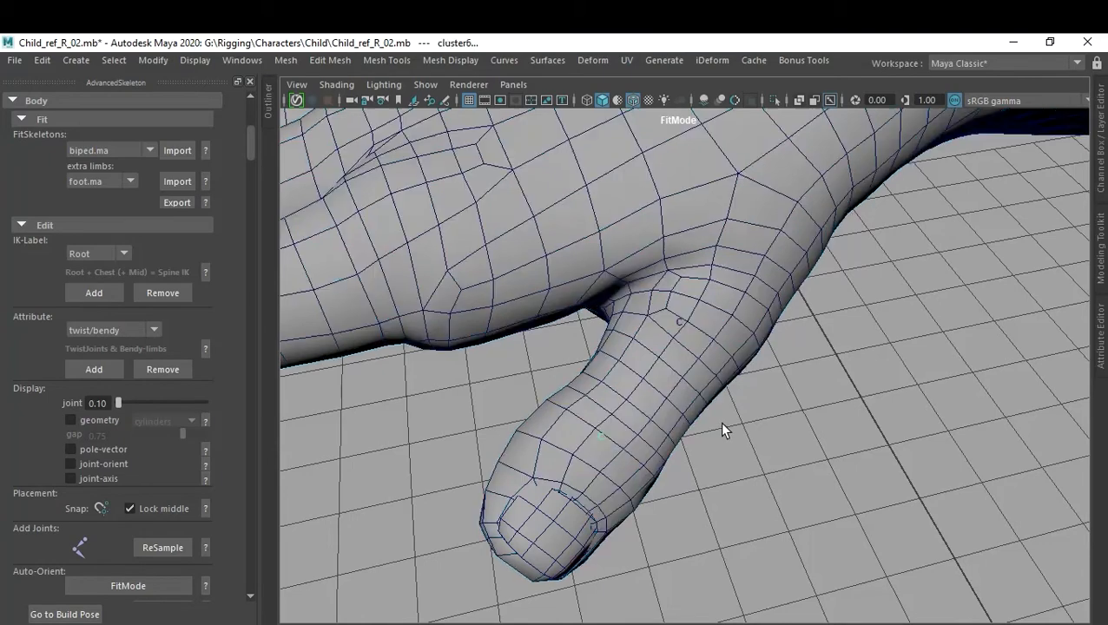
Select the faces at the tip of the thumb and create a cluster from them.
alt+drag(692, 482, 833, 395)
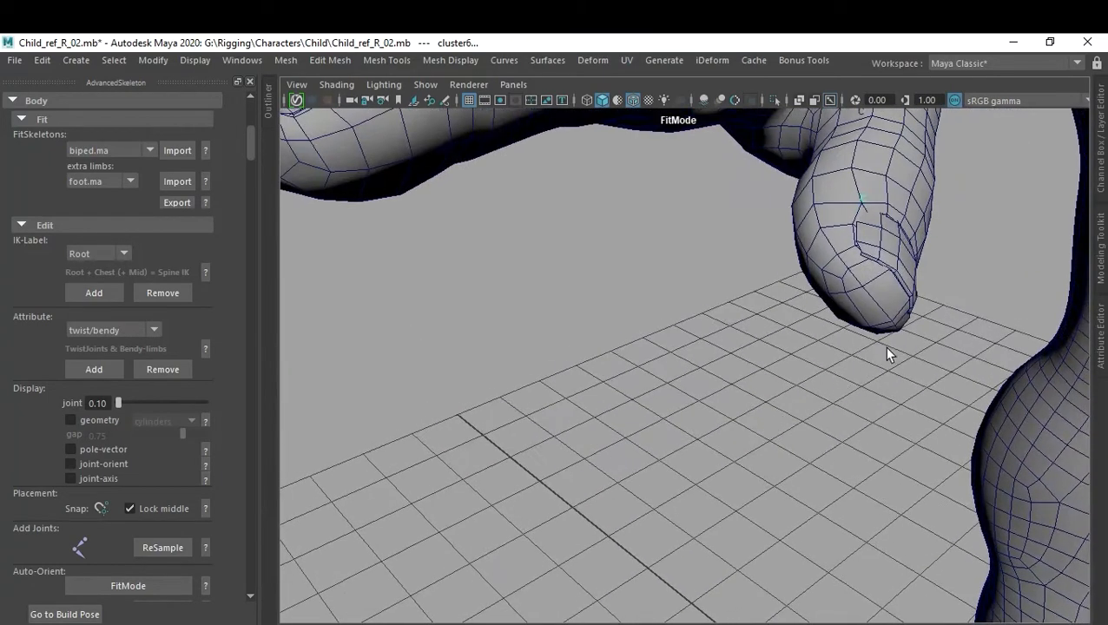
right_drag(888, 293, 877, 243)
click(877, 295)
key(g)
Select the edge loop around the middle finger's middle knuckle and create a cluster from it.
alt+right_drag(916, 339, 765, 344)
alt+middle_drag(766, 344, 805, 353)
alt+drag(806, 352, 819, 277)
click(608, 399)
right_drag(618, 156, 616, 194)
click(598, 426)
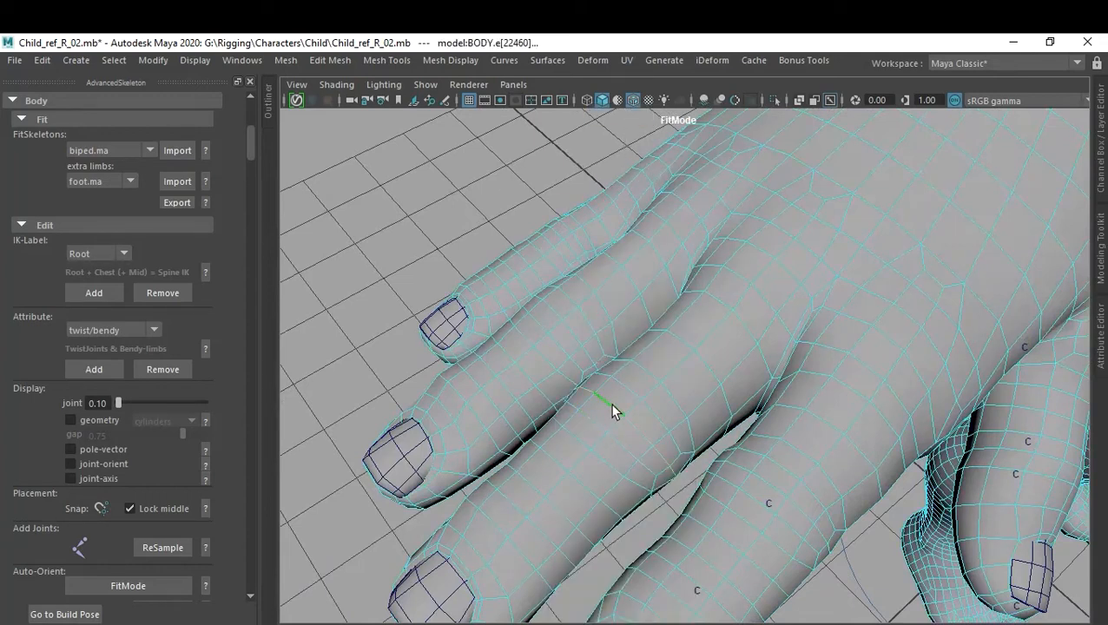
key(g)
Select the edge loop around the middle finger's last joint and create a cluster from it.
click(514, 516)
right_drag(500, 217, 495, 113)
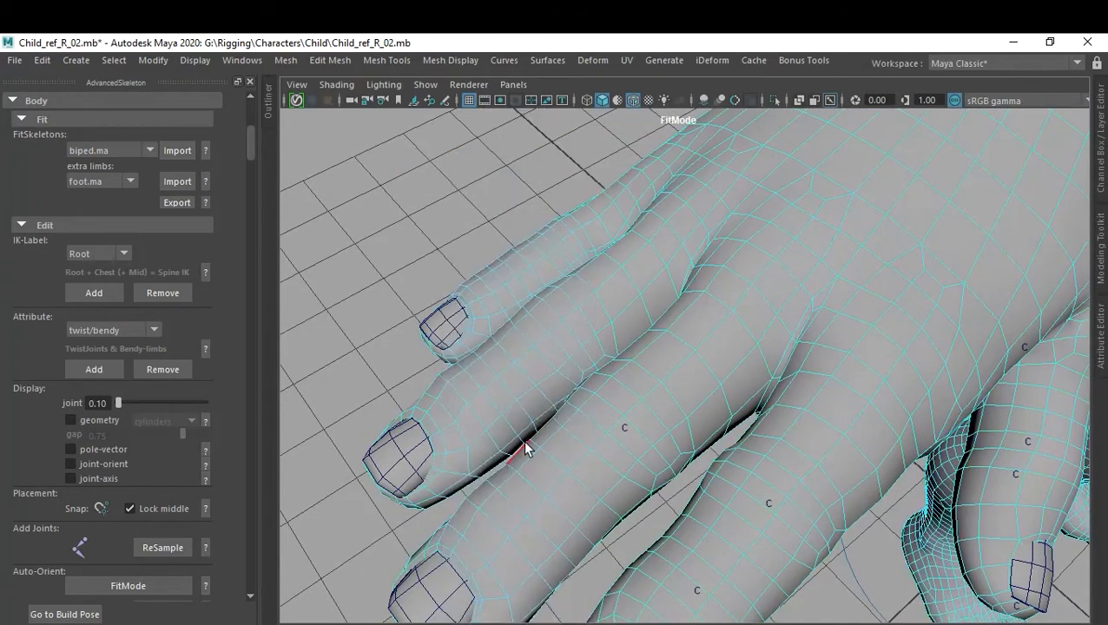
click(507, 500)
key(g)
Select the two faces below the nail on the middle fingertip and create a cluster from them.
alt+drag(673, 511, 849, 304)
click(802, 201)
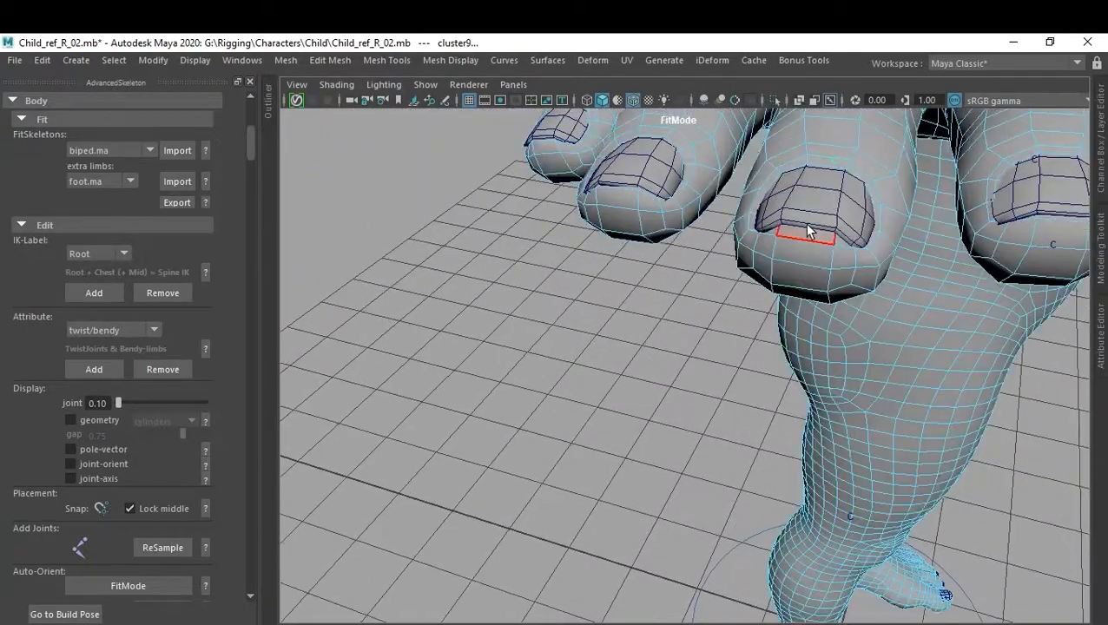
click(807, 232)
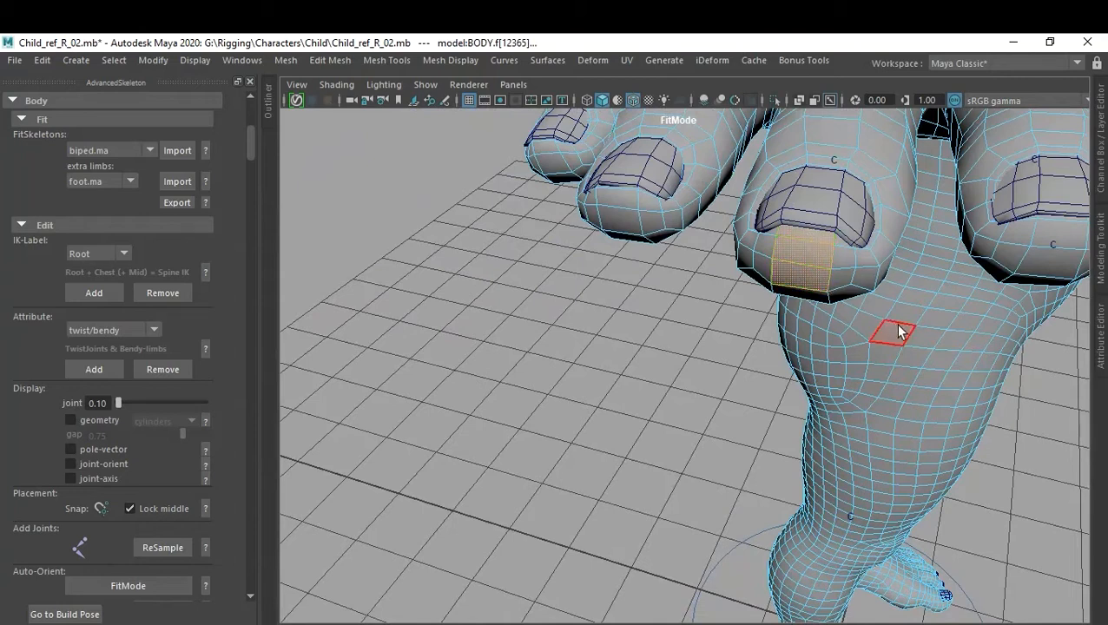
click(816, 247)
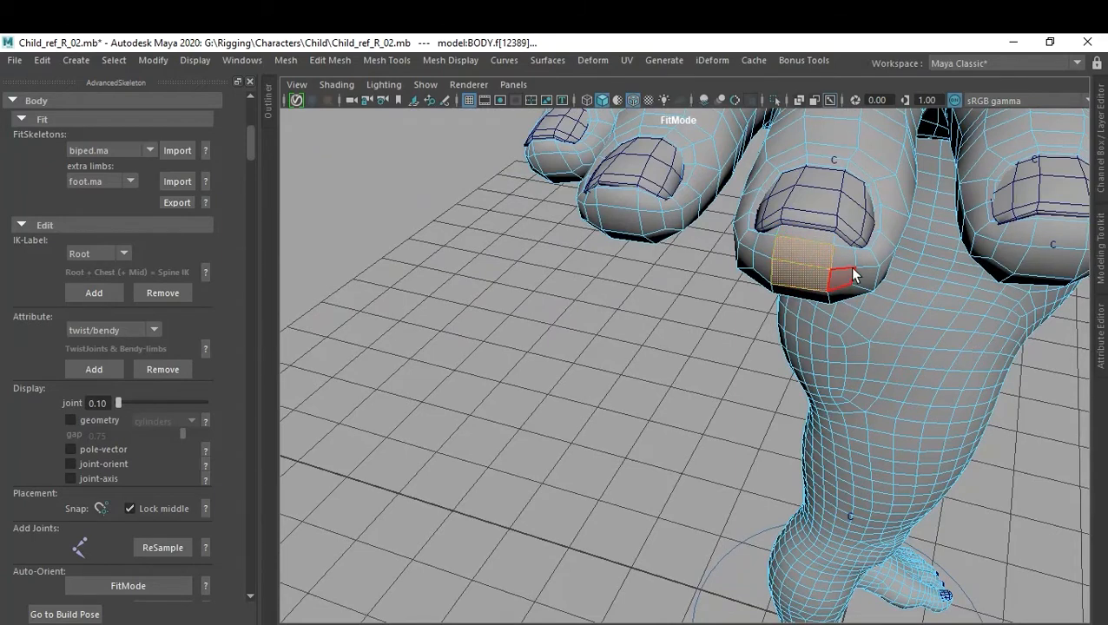
key(g)
Select the edge loop around the ring finger's middle knuckle and create a cluster from it.
alt+drag(775, 281, 720, 286)
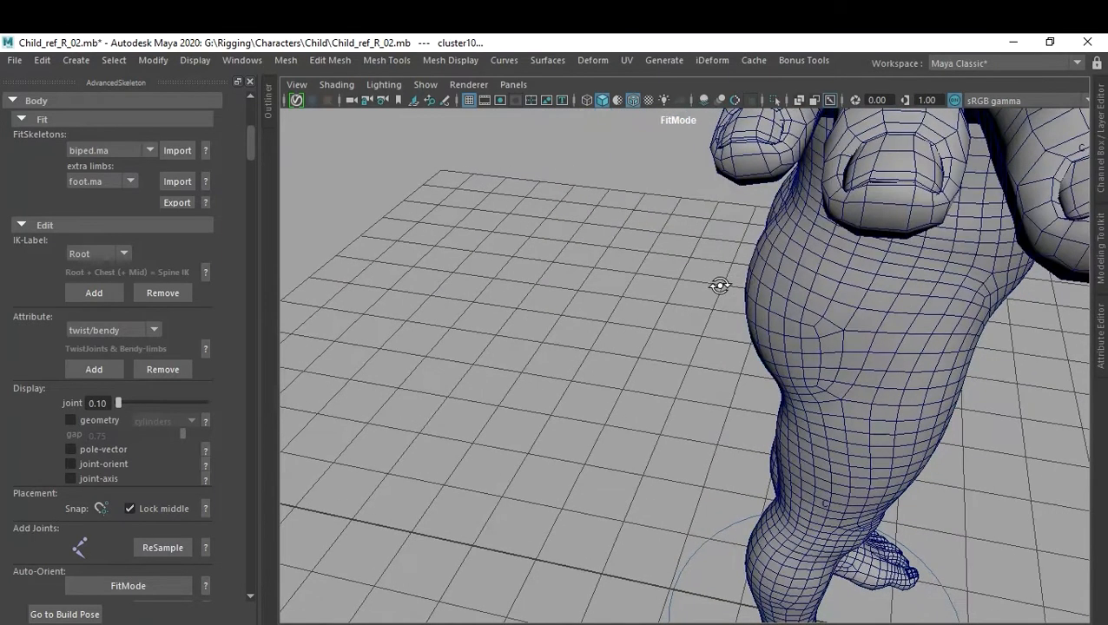
key(f)
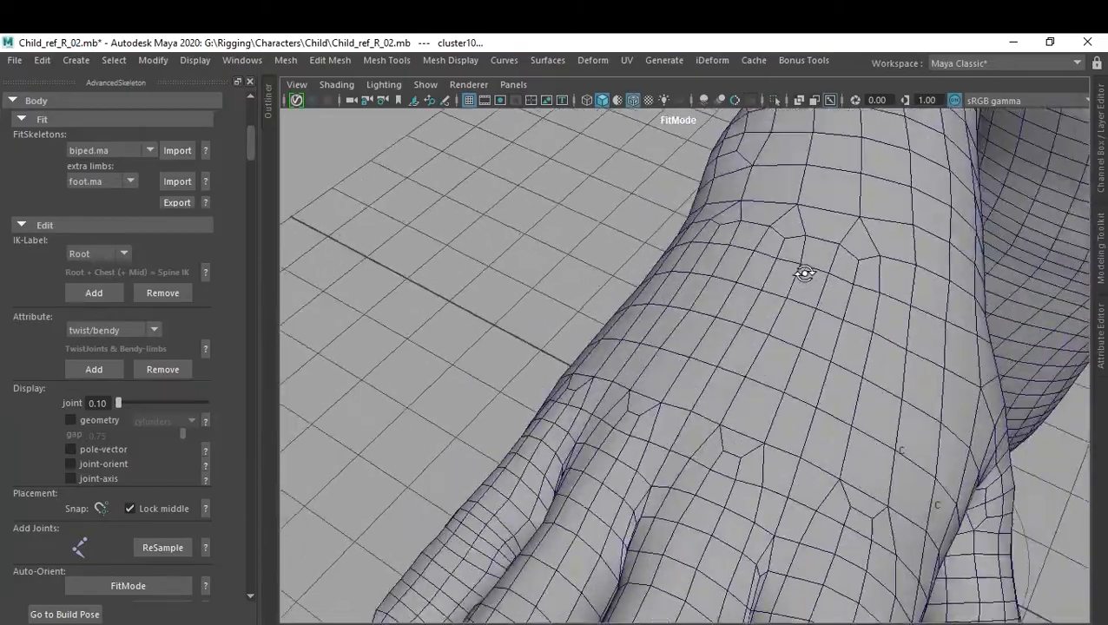
alt+middle_drag(805, 273, 833, 212)
alt+drag(833, 212, 816, 299)
alt+middle_drag(816, 298, 828, 292)
alt+drag(818, 308, 799, 304)
alt+middle_drag(799, 304, 844, 283)
alt+drag(844, 283, 823, 300)
alt+middle_drag(823, 301, 823, 297)
alt+drag(823, 294, 811, 314)
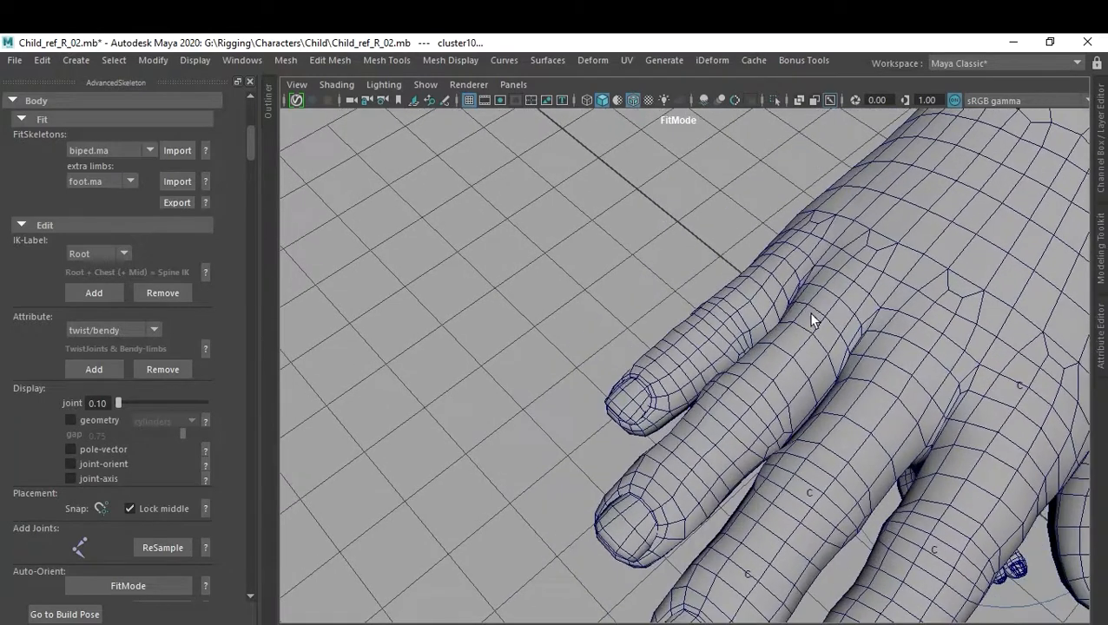
click(737, 398)
right_click(742, 397)
click(745, 126)
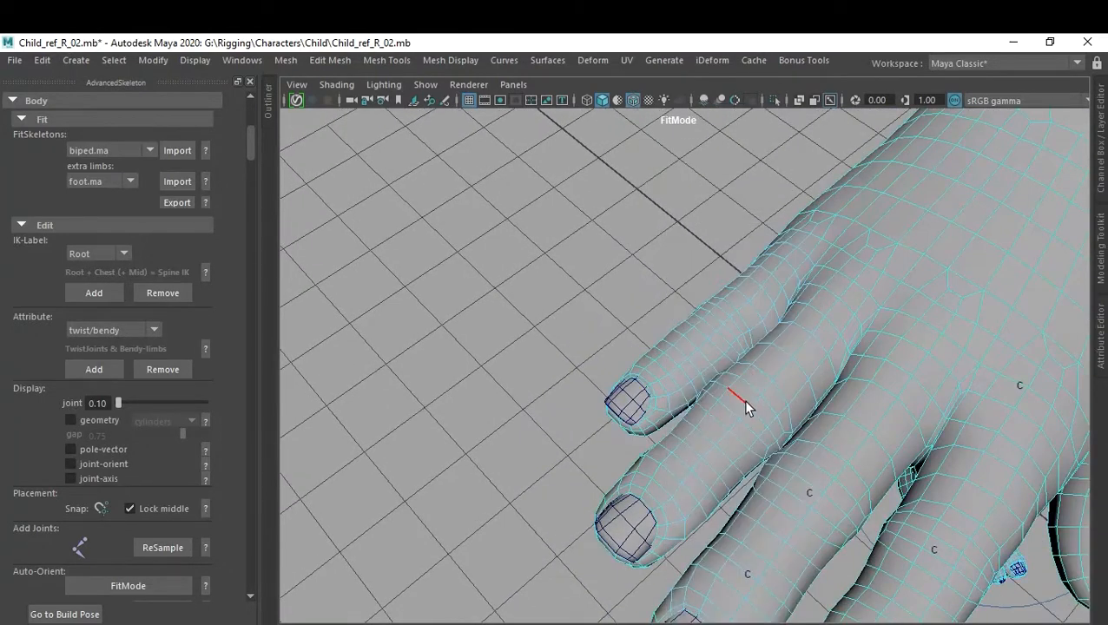
click(738, 399)
key(c)
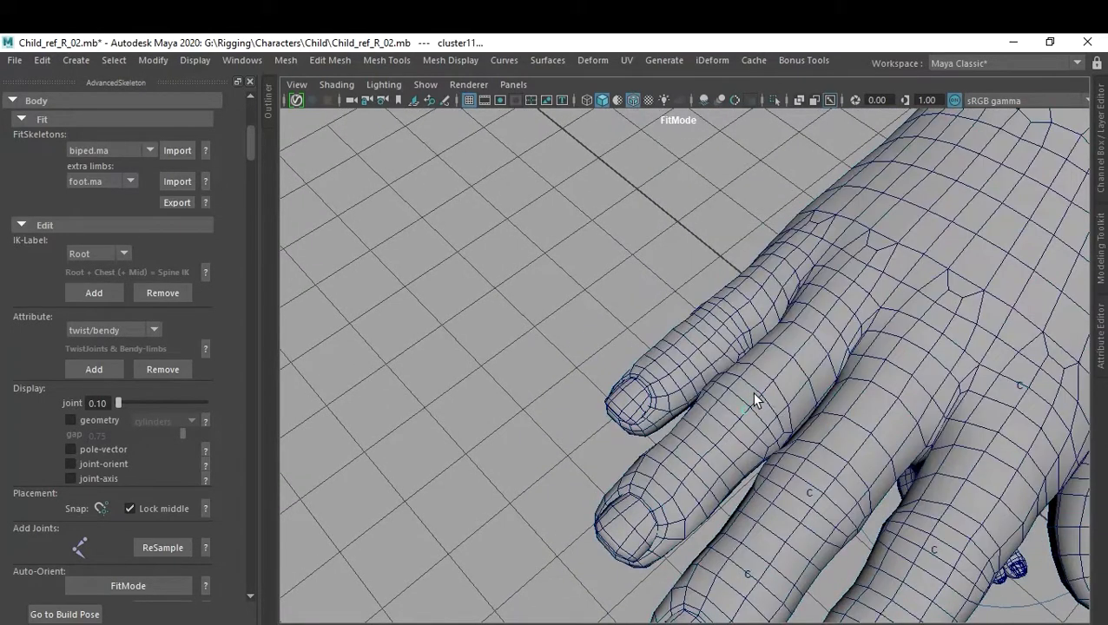
Select the edge loop around the ring finger's last joint and create a cluster from it.
right_drag(686, 488, 712, 113)
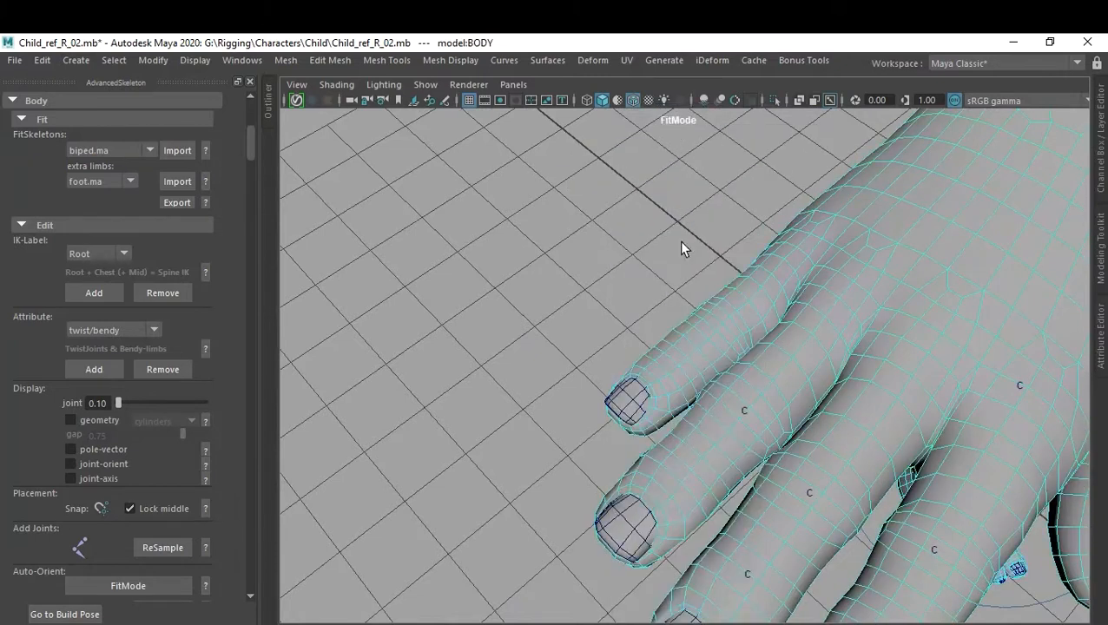
click(681, 458)
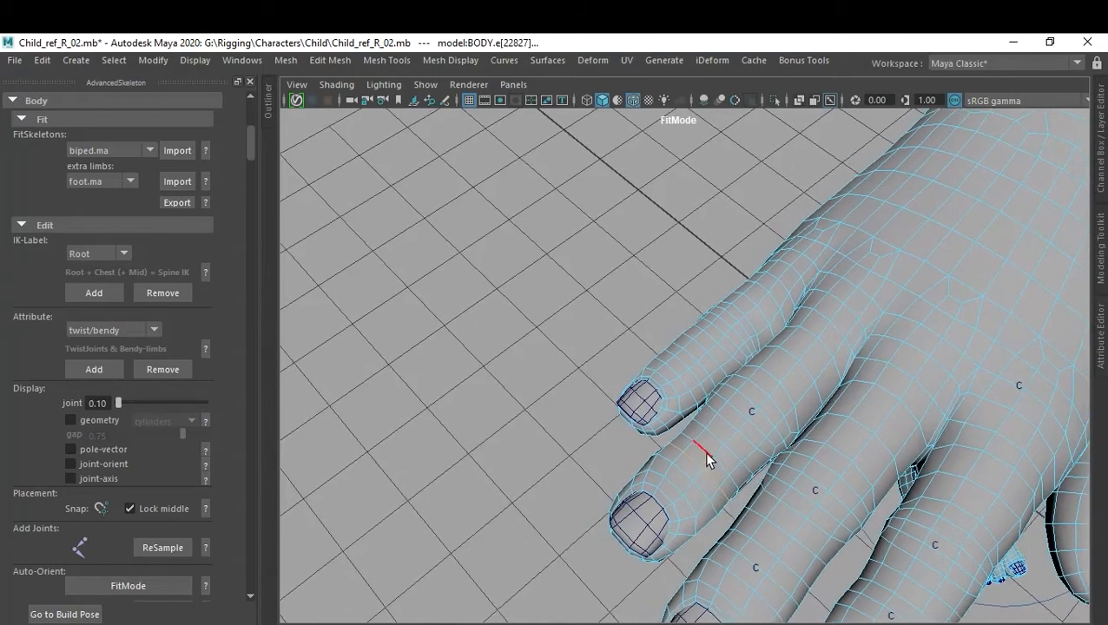
key(ctrl+shift+c)
Select the faces below the nail on the ring fingertip and create a cluster from them.
alt+drag(627, 533, 934, 353)
click(919, 336)
right_drag(920, 336, 919, 202)
click(911, 327)
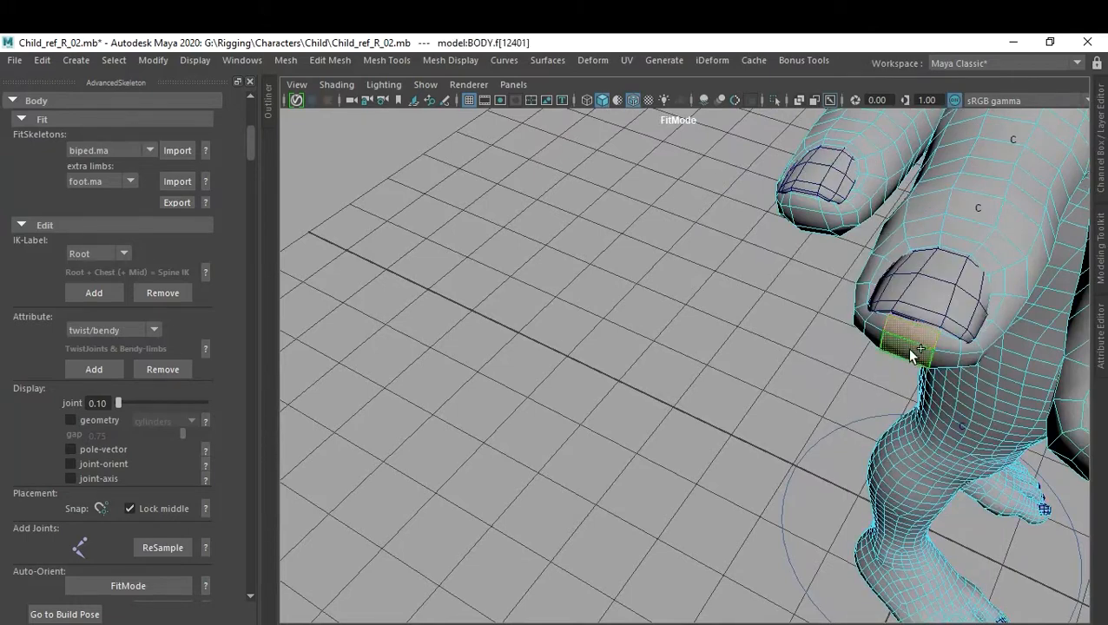
Select the edge loop around the little finger's middle knuckle and create a cluster from it.
alt+right_drag(949, 297, 816, 358)
click(816, 359)
right_drag(816, 156, 809, 114)
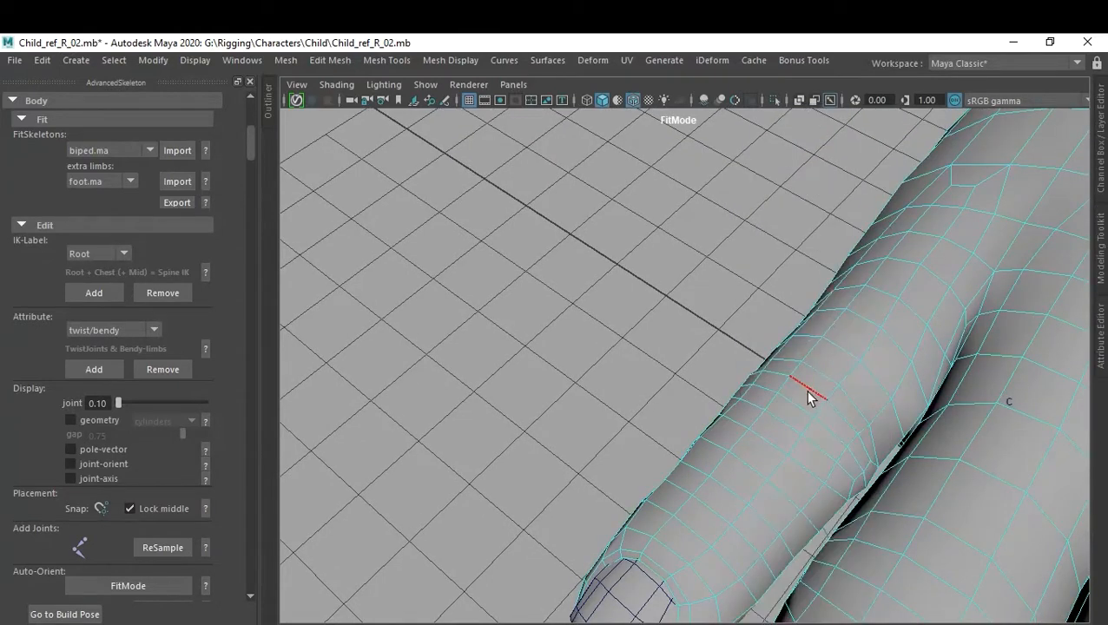
click(796, 403)
key(g)
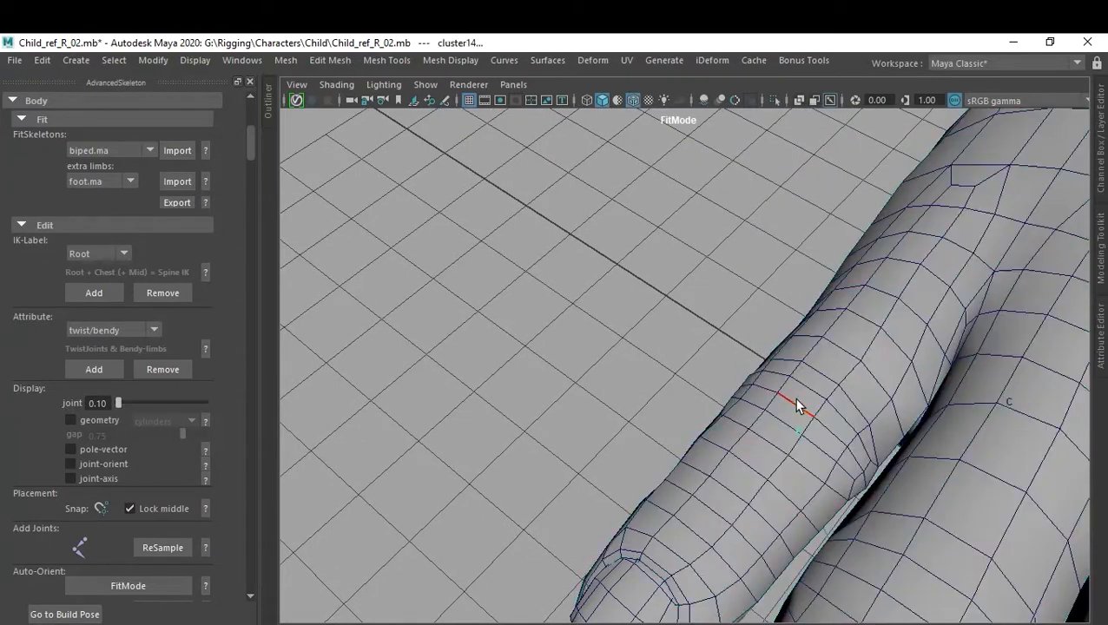
Select the edge loop around the little finger's last joint and create a cluster from it.
alt+middle_drag(802, 538, 858, 384)
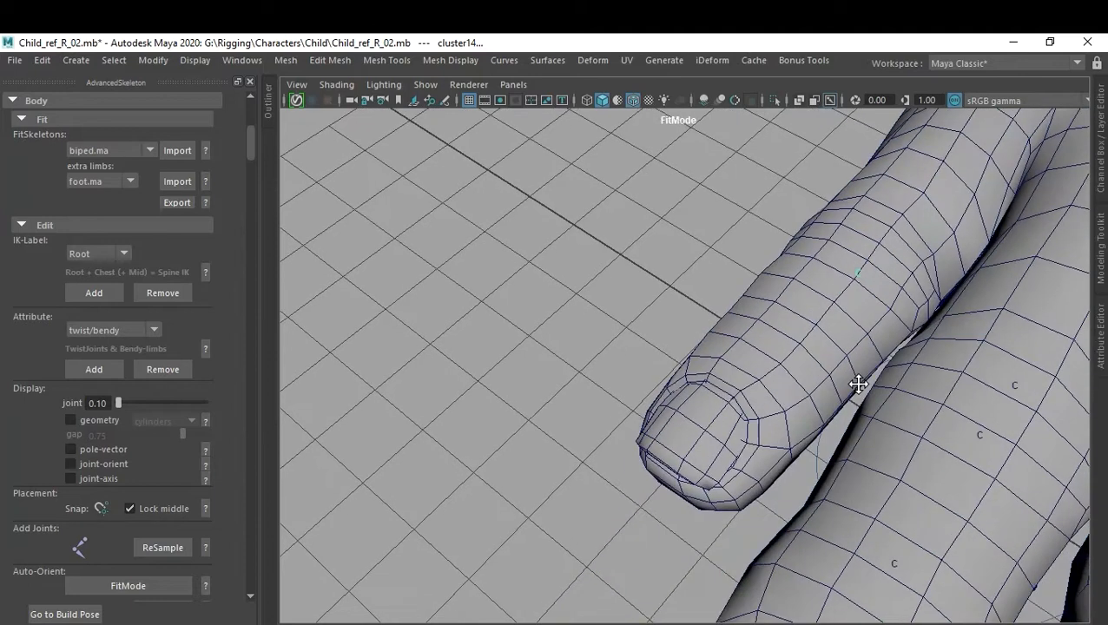
click(789, 340)
alt+drag(788, 339, 813, 320)
right_drag(689, 474, 686, 119)
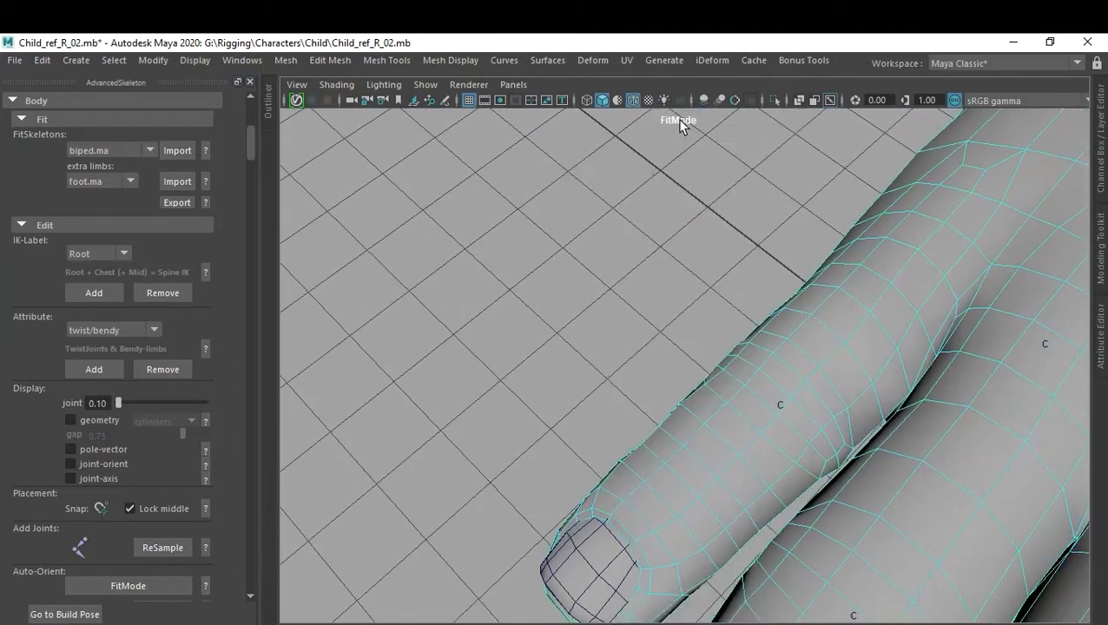
click(703, 471)
double_click(703, 471)
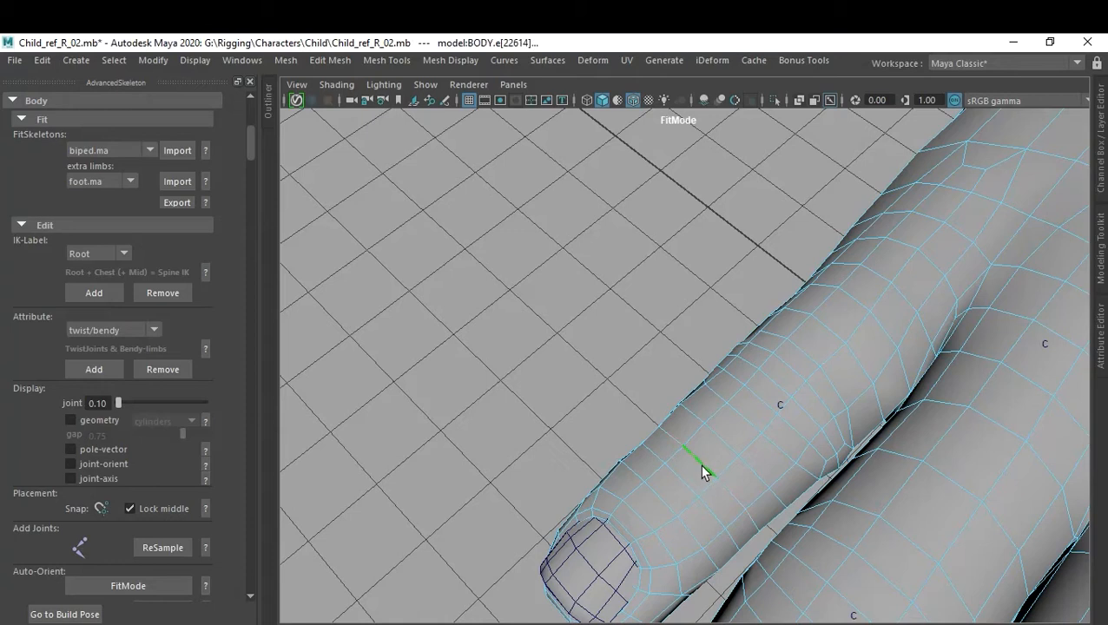
alt+right_drag(747, 469, 708, 463)
alt+middle_drag(708, 499, 742, 439)
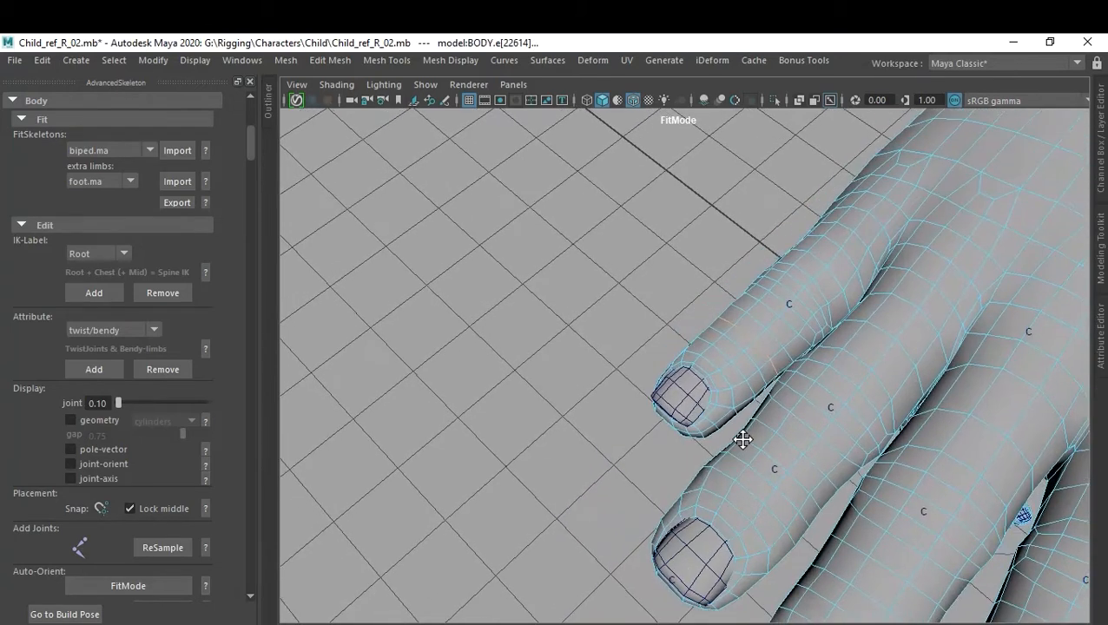
alt+right_drag(742, 440, 744, 439)
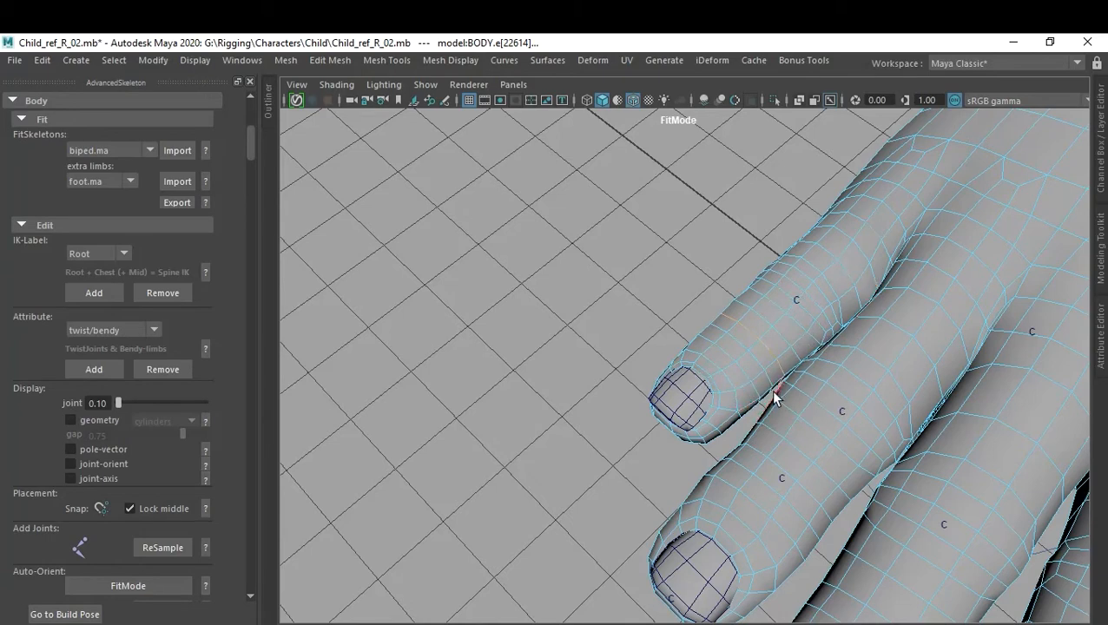
key(g)
Select the faces below the nail on the little fingertip and create a cluster from them.
alt+drag(683, 407, 886, 400)
click(957, 269)
right_drag(957, 202, 957, 246)
click(962, 276)
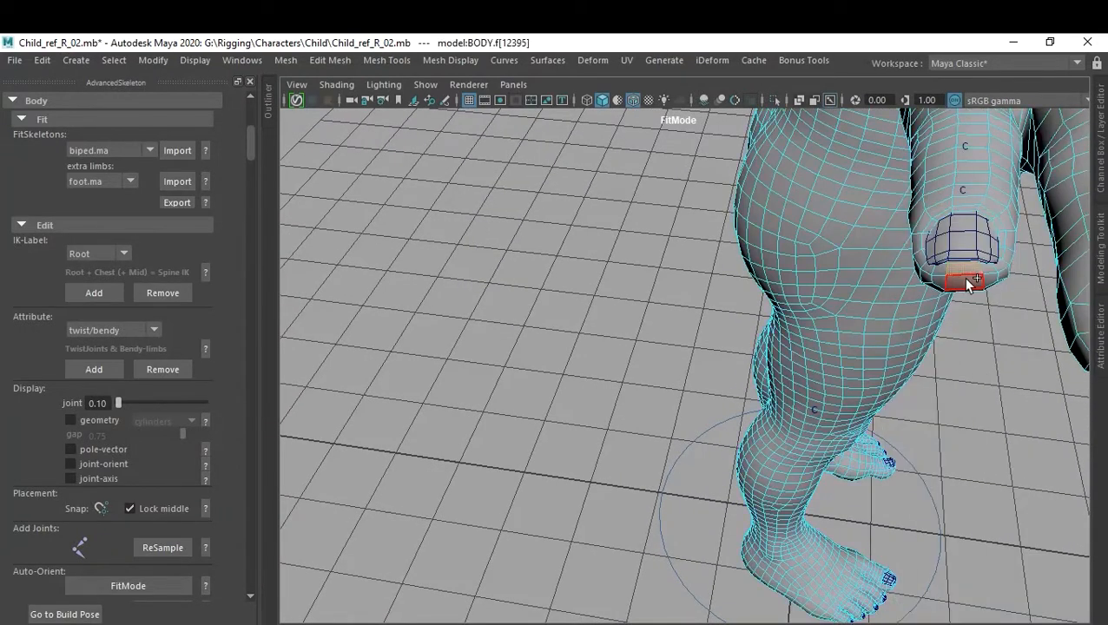
key(g)
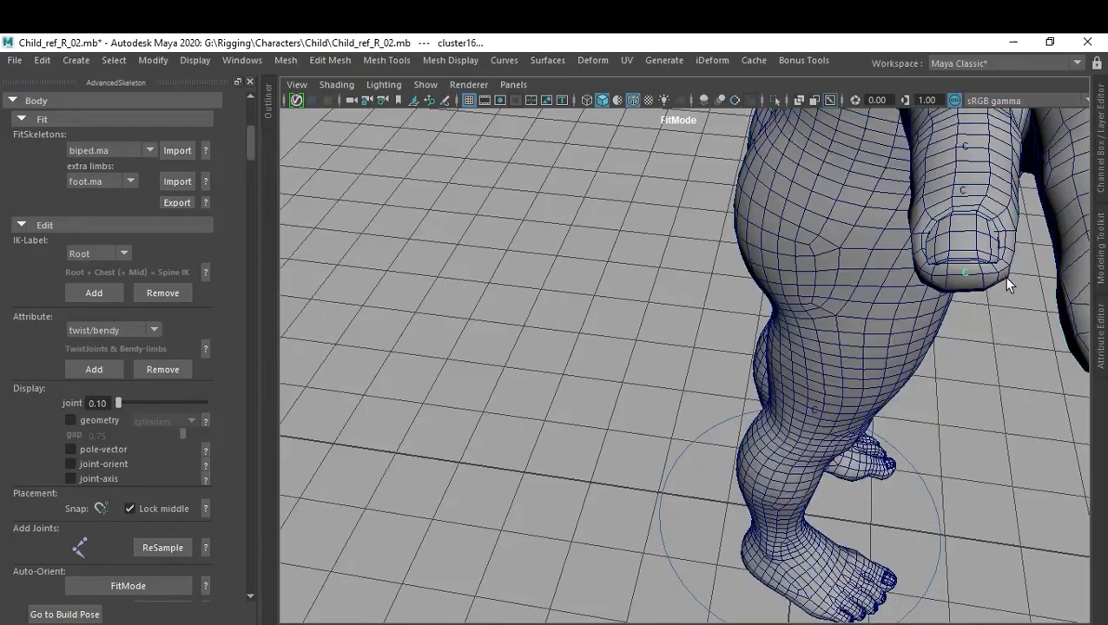
Select a single face on the back of the hand at the little finger's base knuckle.
alt+drag(1043, 321, 816, 363)
scroll(820, 395, up, 5)
mouse_move(820, 395)
alt+middle_down()
mouse_move(824, 406)
mouse_move(840, 402)
alt+middle_up()
mouse_move(841, 402)
alt+mouse_down()
mouse_move(883, 401)
mouse_move(835, 396)
mouse_move(852, 398)
alt+mouse_up()
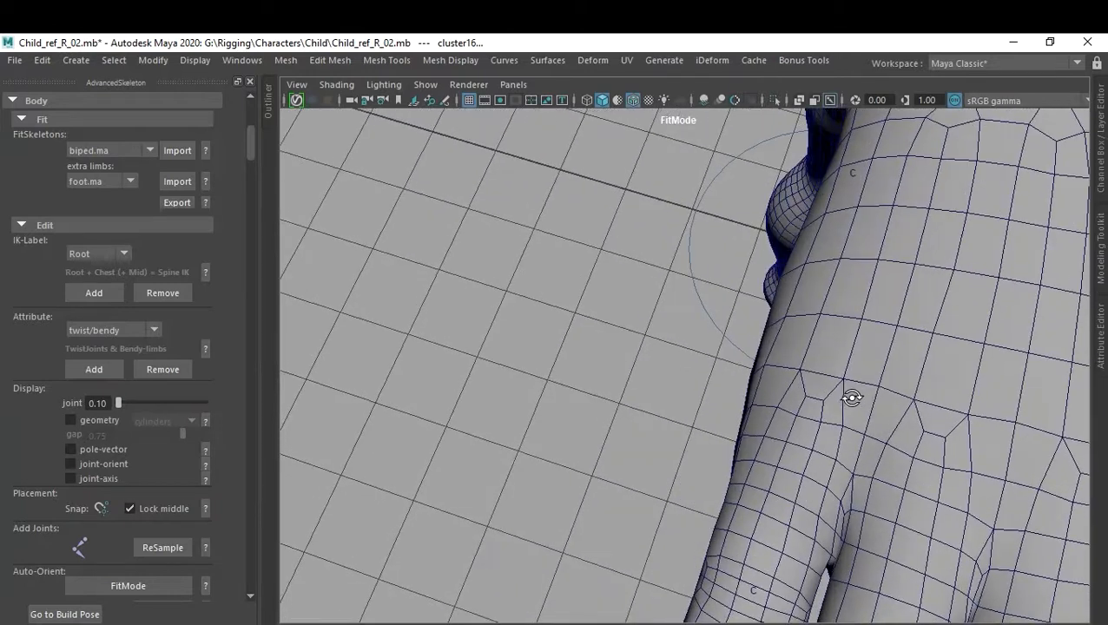
right_drag(810, 409, 809, 213)
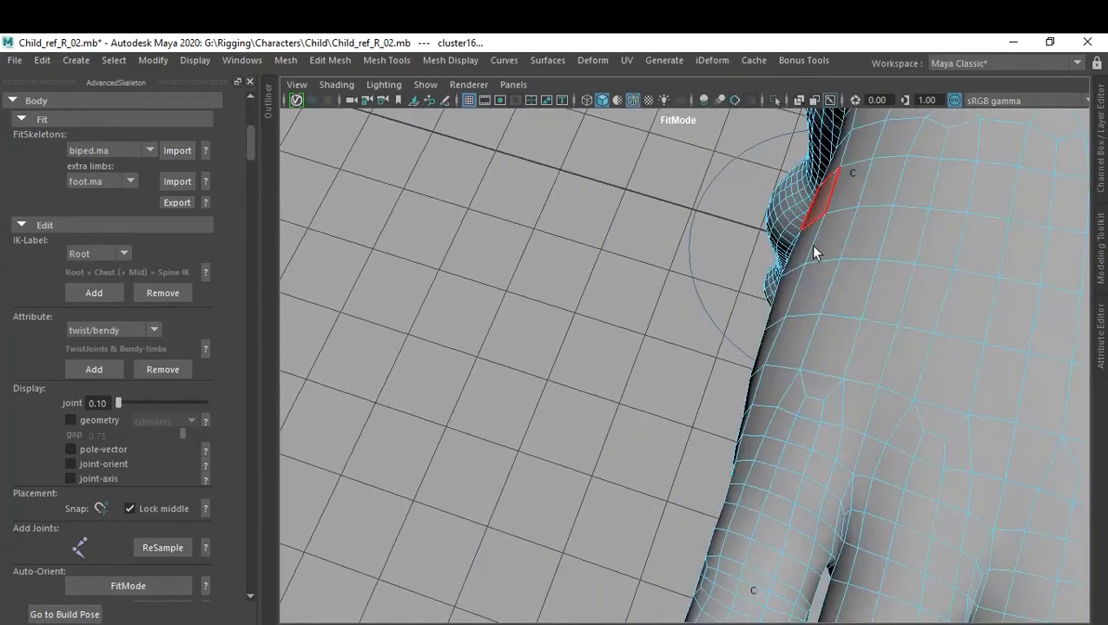
click(811, 413)
alt+middle_drag(895, 458, 847, 431)
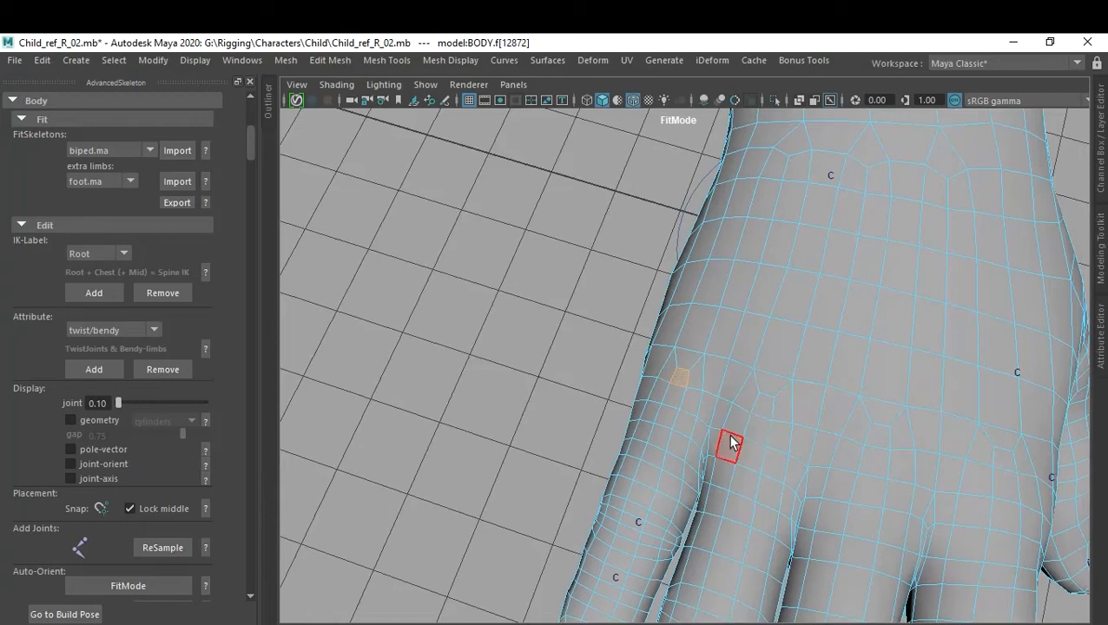
alt+drag(741, 440, 824, 414)
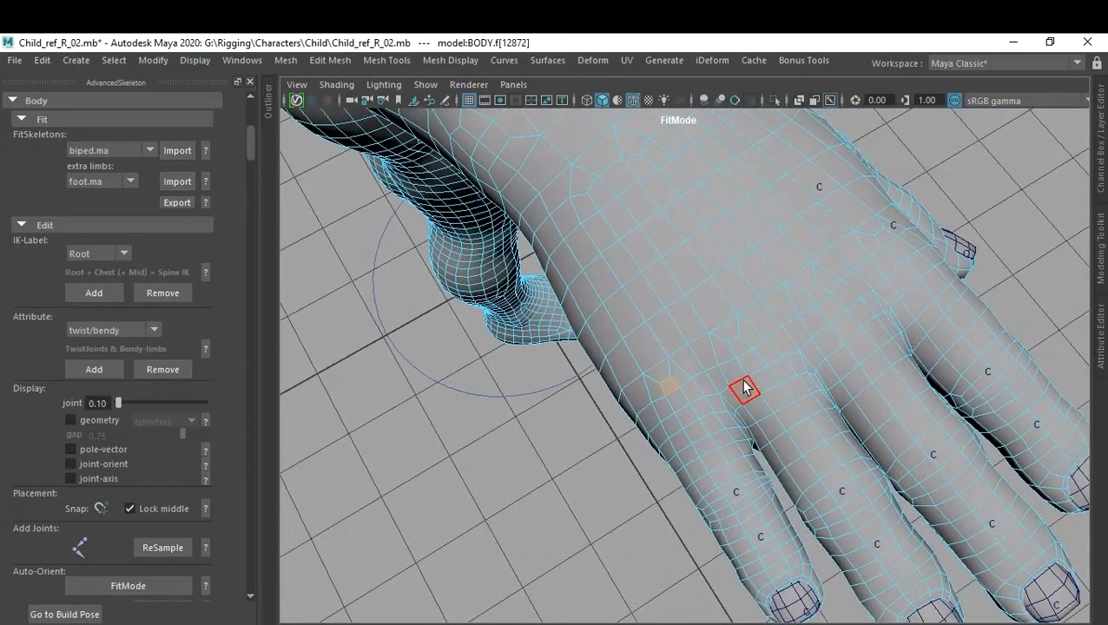
Try to select the faces through both sides of the hand at the little finger's base in wireframe shading.
key(4)
alt+drag(741, 391, 535, 468)
click(536, 468)
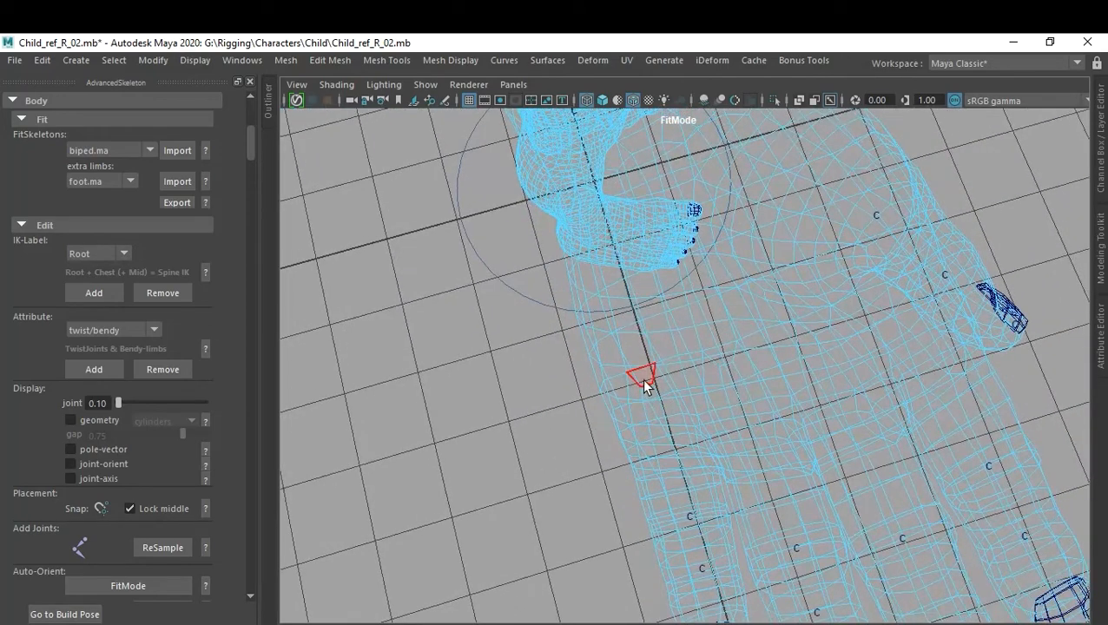
click(655, 392)
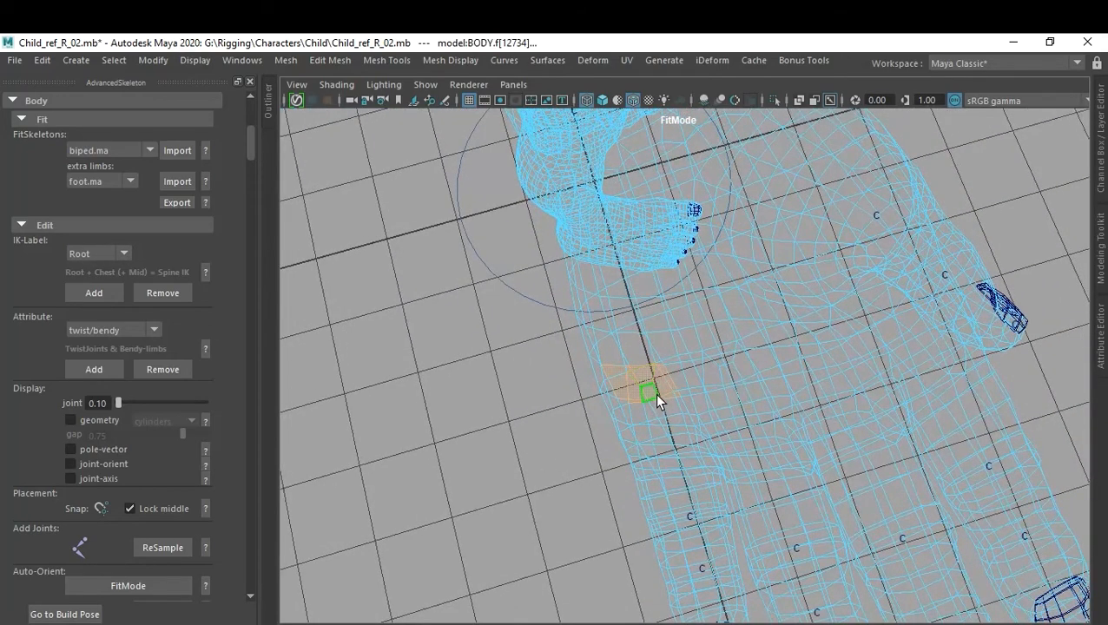
alt+drag(641, 455, 566, 443)
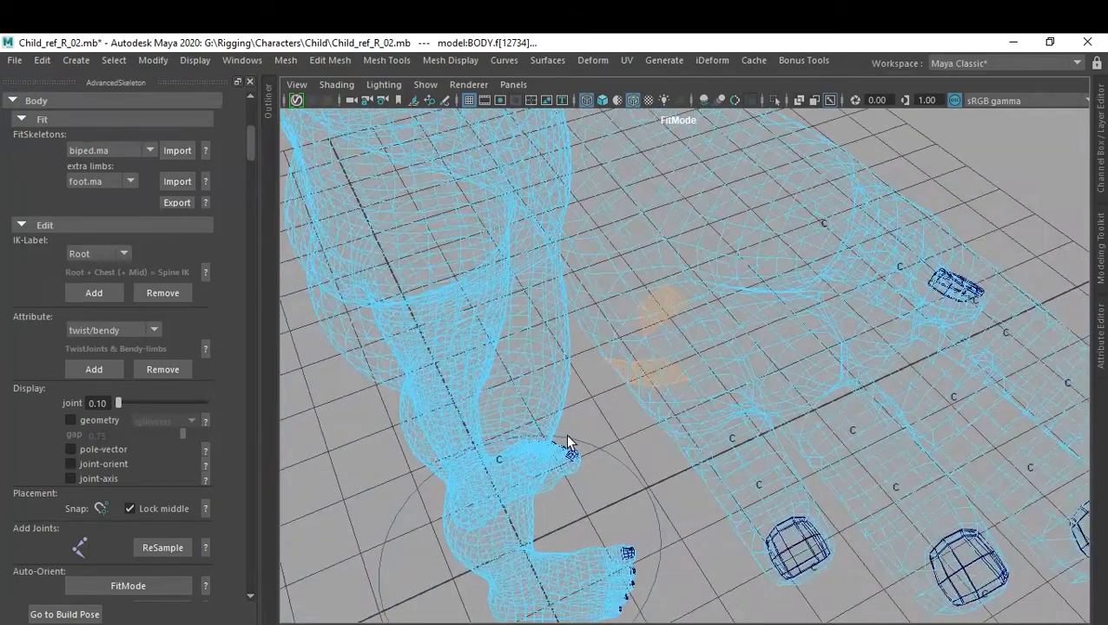
click(964, 202)
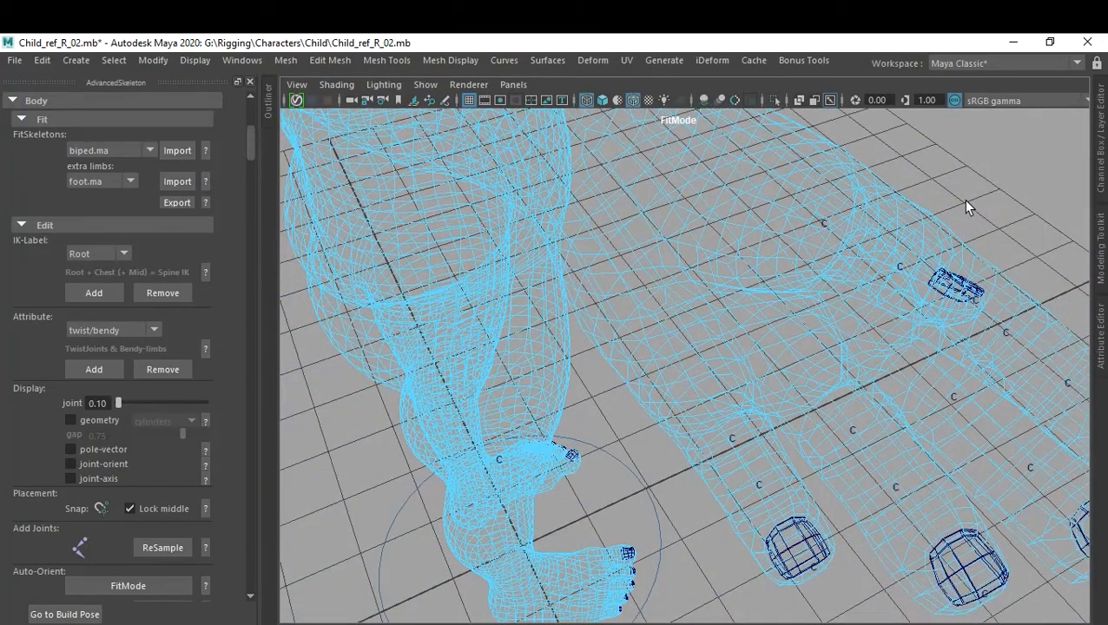
key(5)
scroll(692, 358, up, 4)
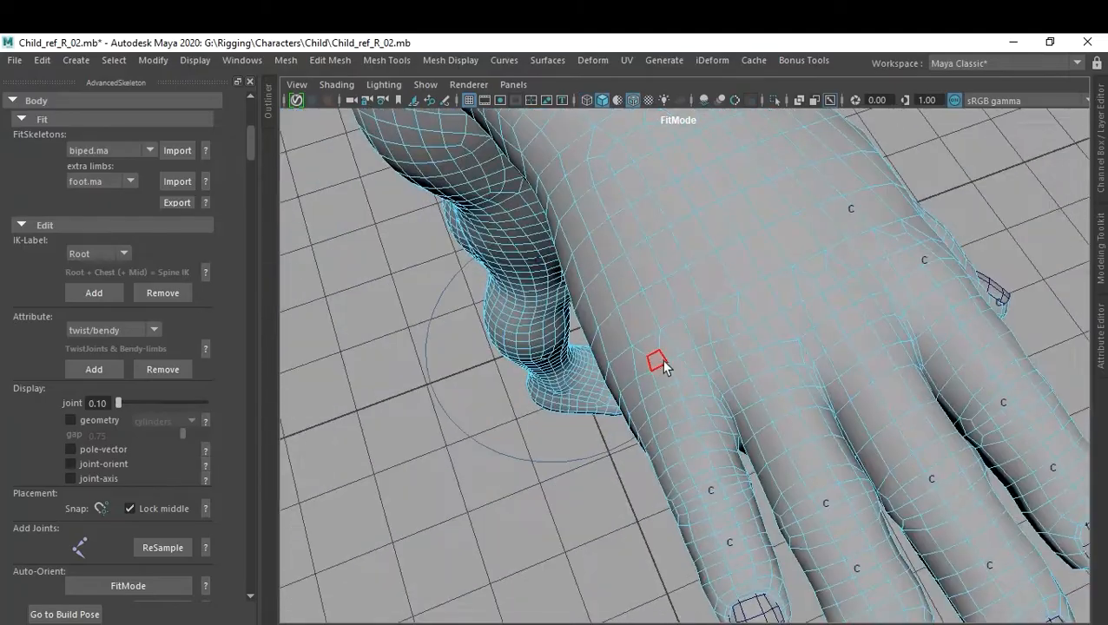
Try to select a face loop around the little finger's base knuckle.
click(663, 366)
alt+drag(699, 385, 823, 429)
alt+drag(742, 421, 763, 425)
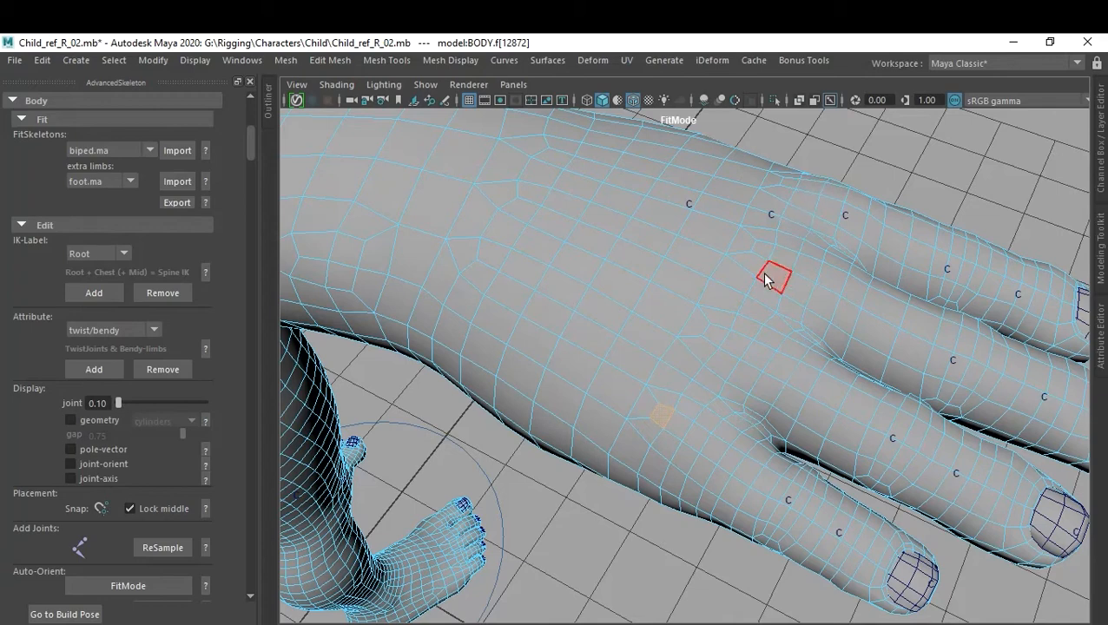
double_click(710, 388)
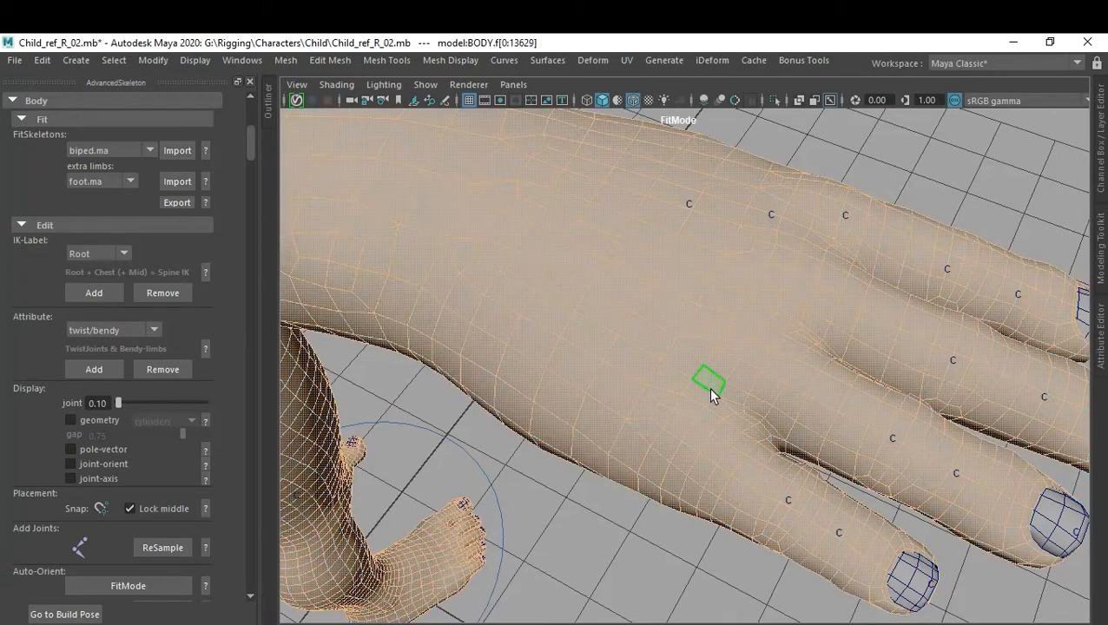
click(711, 390)
shift+double_click(703, 398)
alt+drag(735, 464, 706, 480)
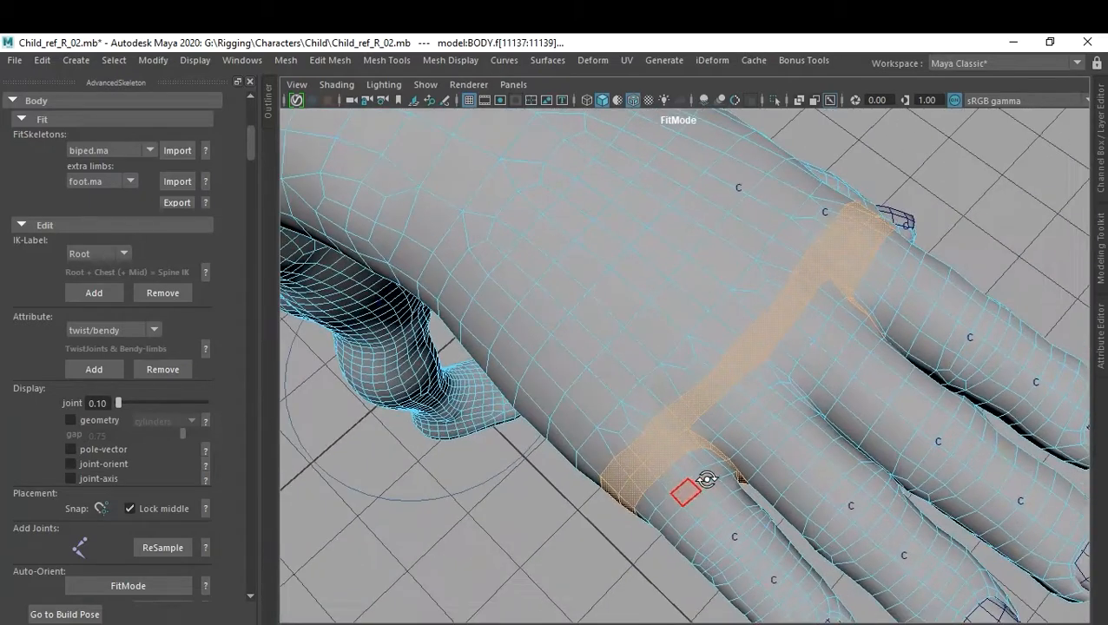
Select one face on top of the little finger's base knuckle and create a cluster from it.
click(647, 448)
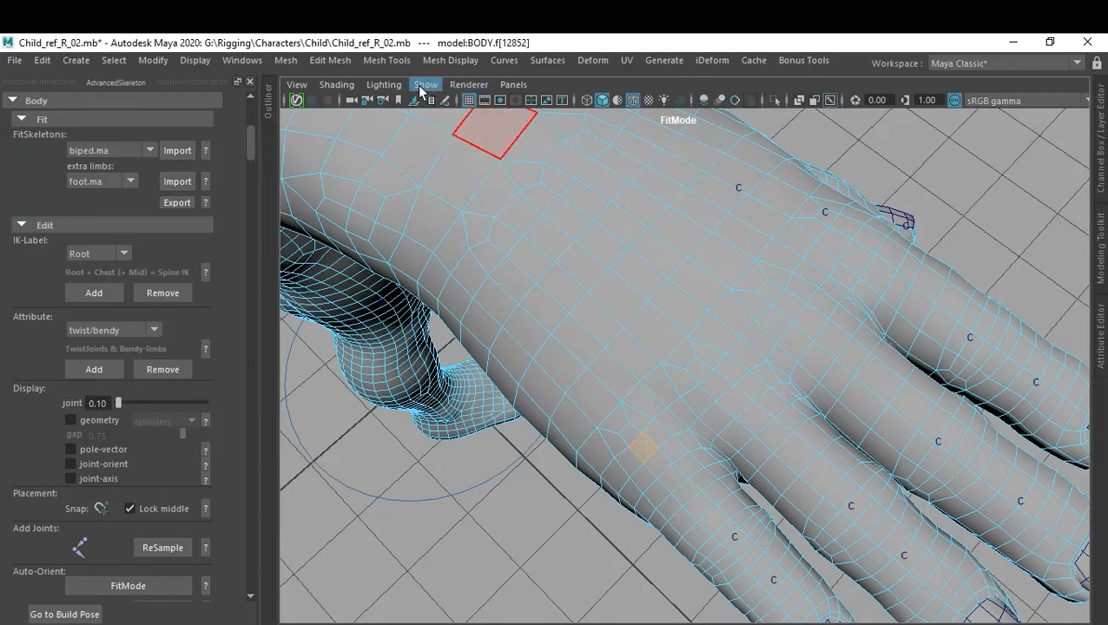
key(ctrl+space)
click(575, 137)
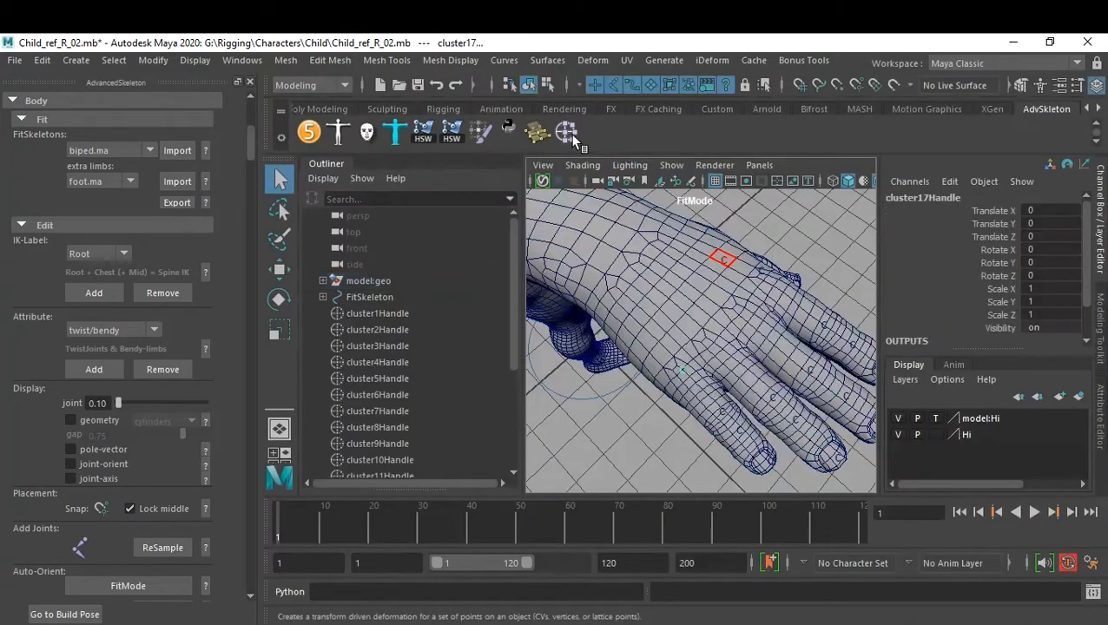
key(ctrl+space)
Select one face on top of the ring finger's base knuckle and create a cluster from it.
alt+drag(775, 292, 728, 372)
right_drag(727, 372, 731, 200)
click(729, 379)
key(g)
Select one face on top of the middle finger's base knuckle and create a cluster from it.
click(794, 301)
right_drag(794, 299, 796, 198)
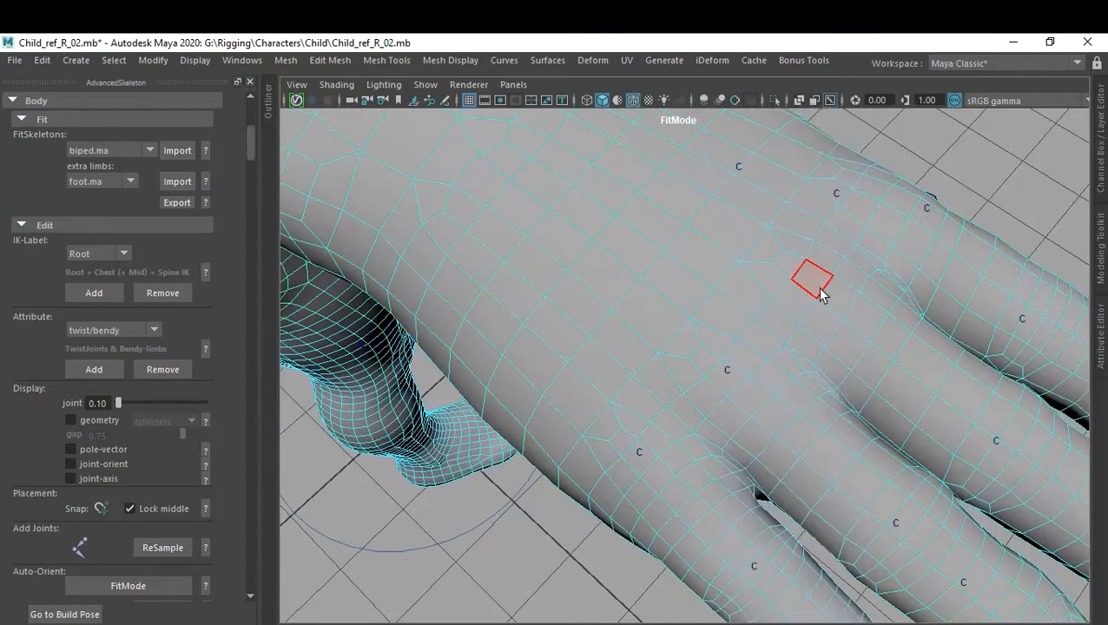
click(807, 279)
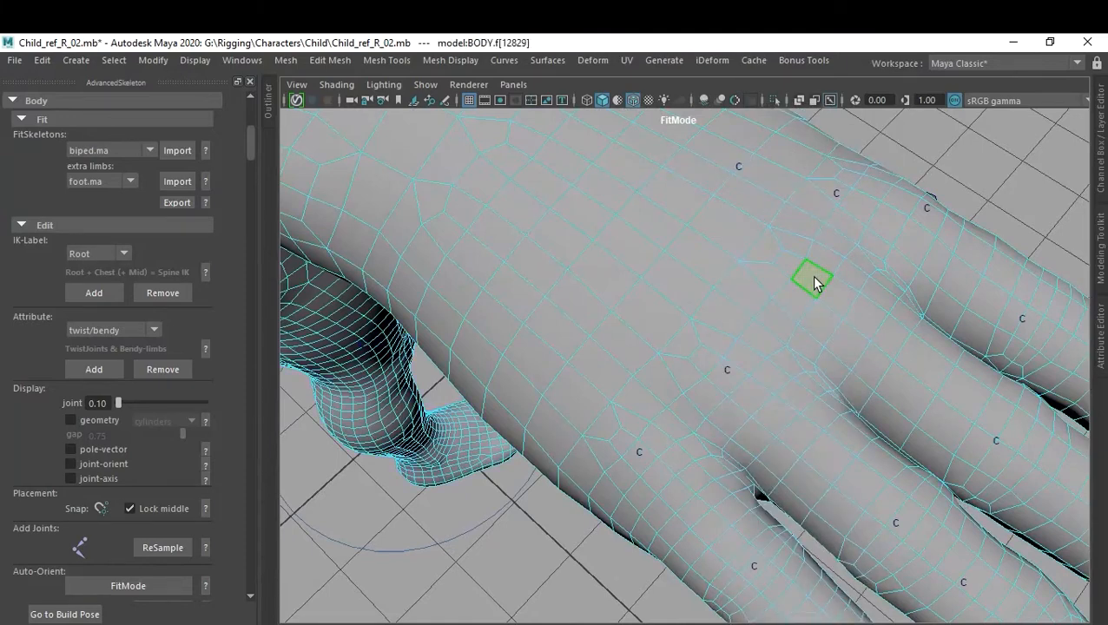
key(g)
Select one face on top of the index finger's base knuckle and create a cluster from it.
alt+drag(865, 217, 917, 270)
click(919, 269)
right_drag(930, 268, 925, 201)
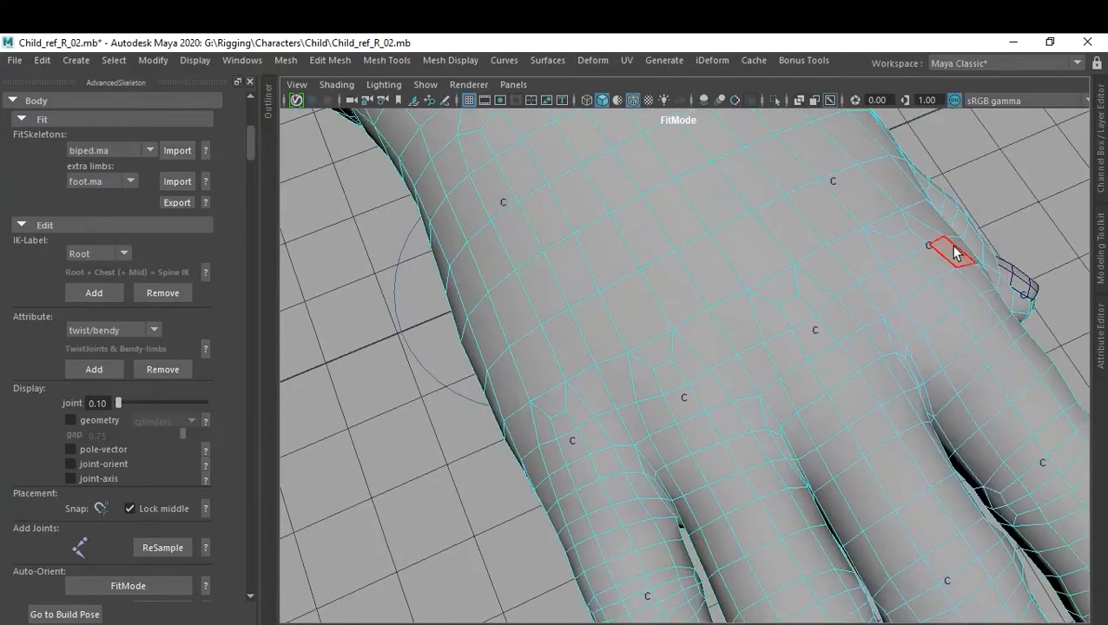
click(937, 266)
key(g)
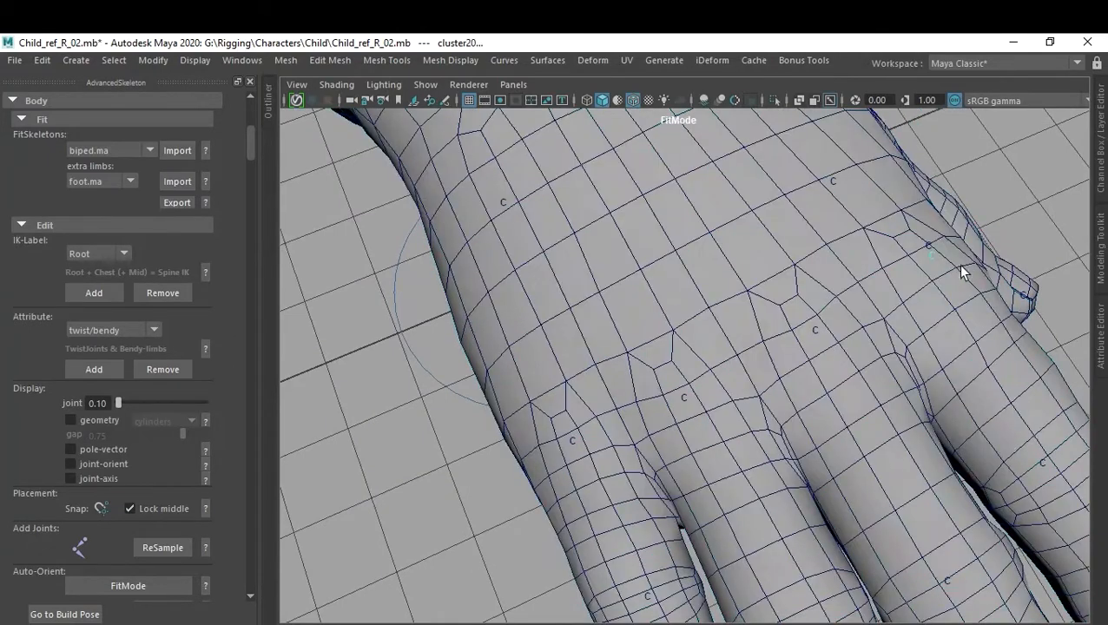
Save the scene, and save a new version of it as Child_ref_R_03.
click(1021, 189)
alt+drag(1021, 190, 701, 332)
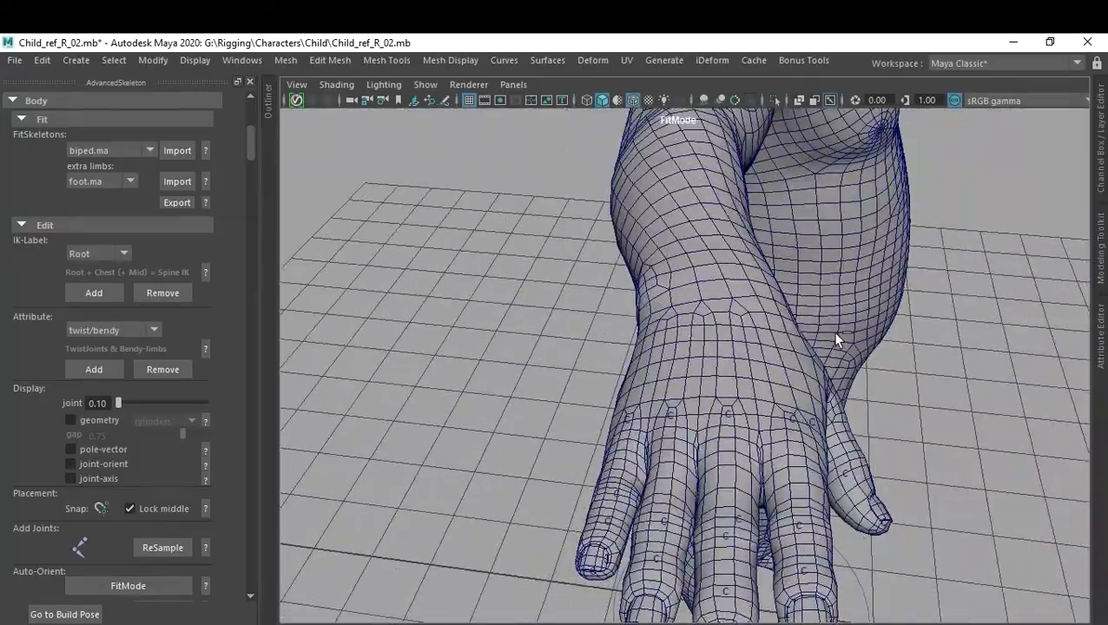
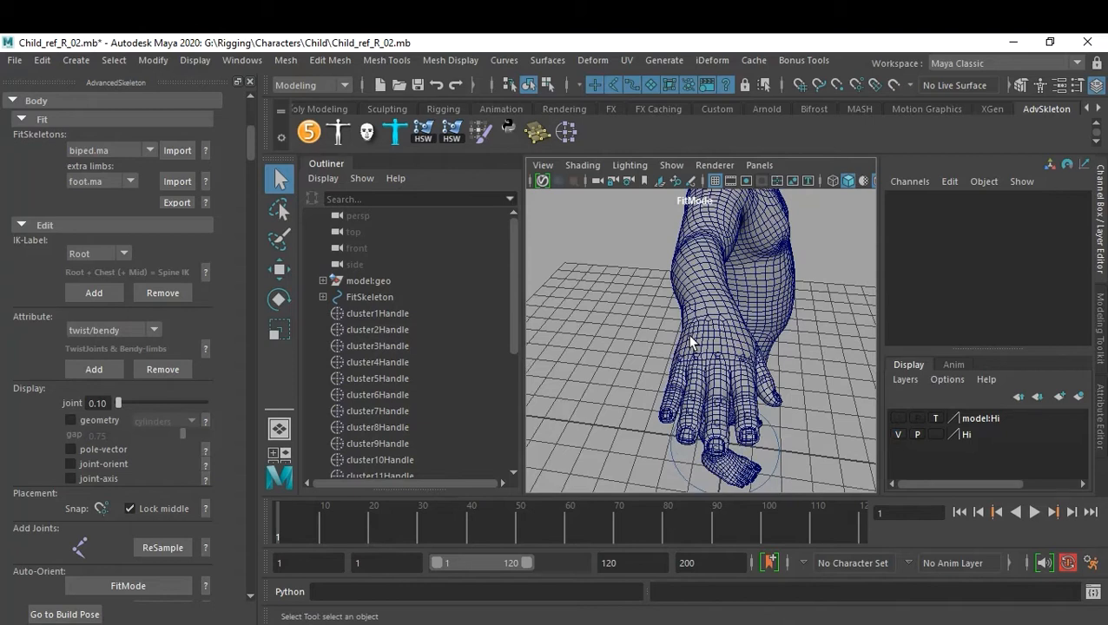
alt+drag(730, 346, 696, 351)
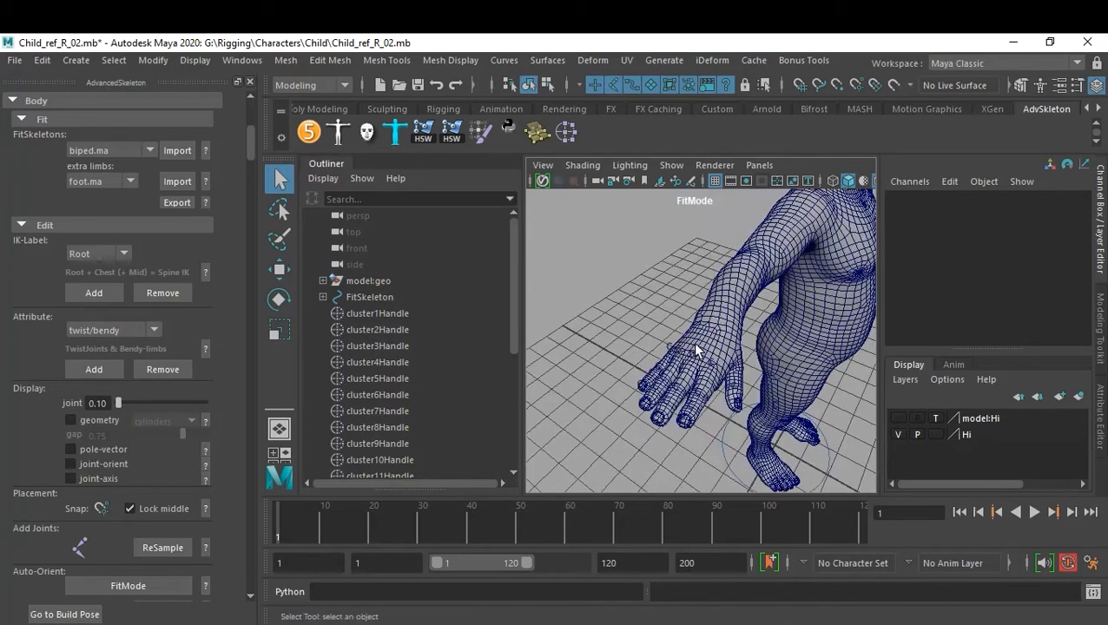
key(ctrl+s)
key(ctrl+shift+s)
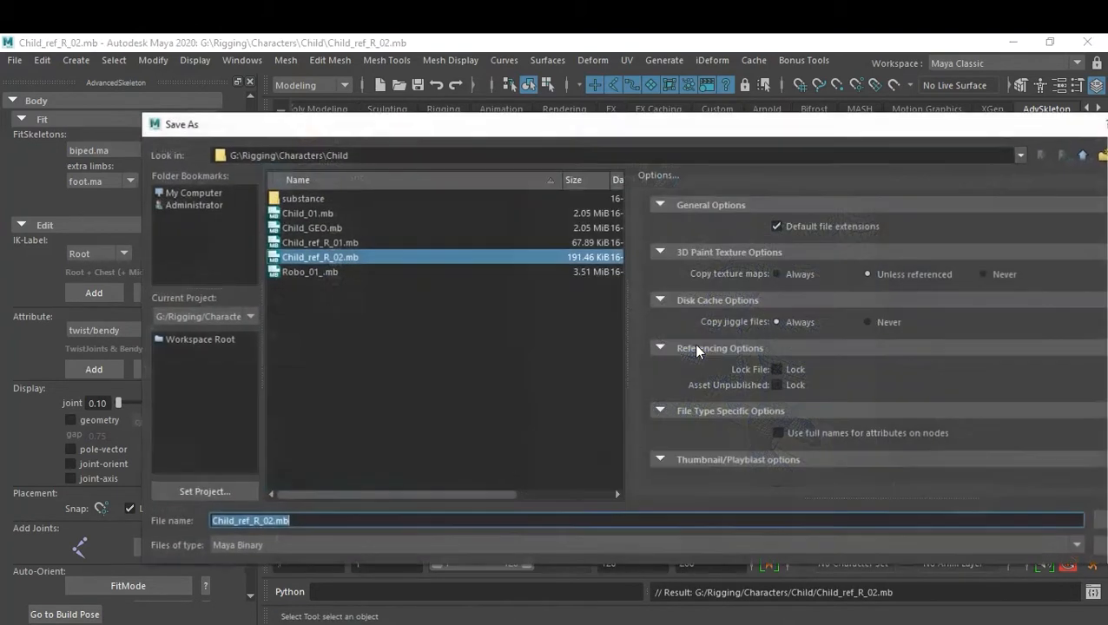
drag(268, 519, 278, 518)
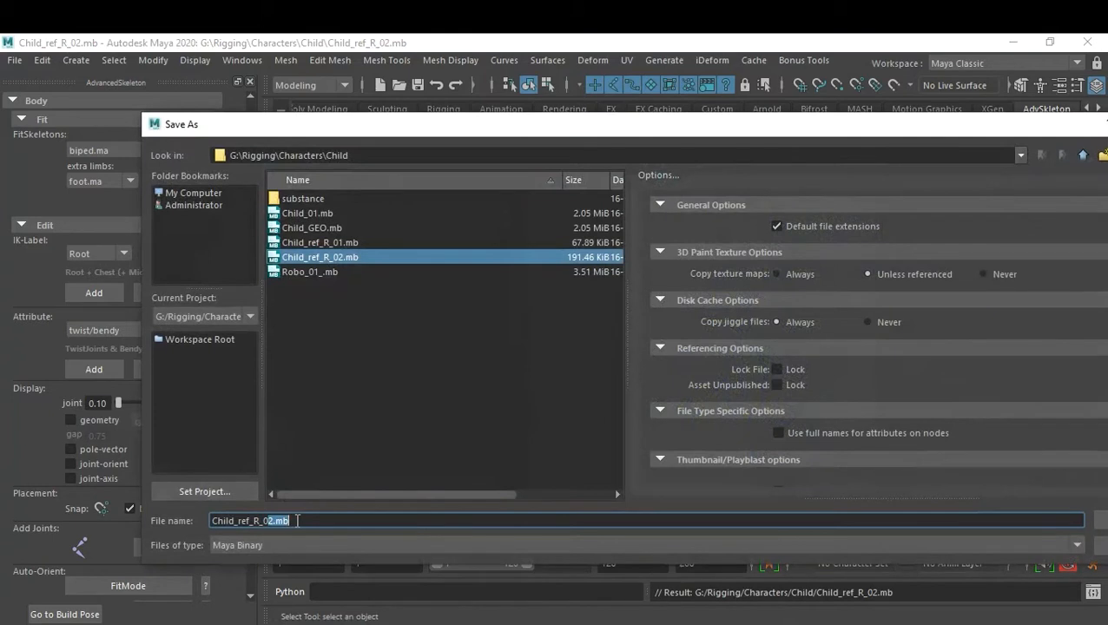
text(3)
key(Return)
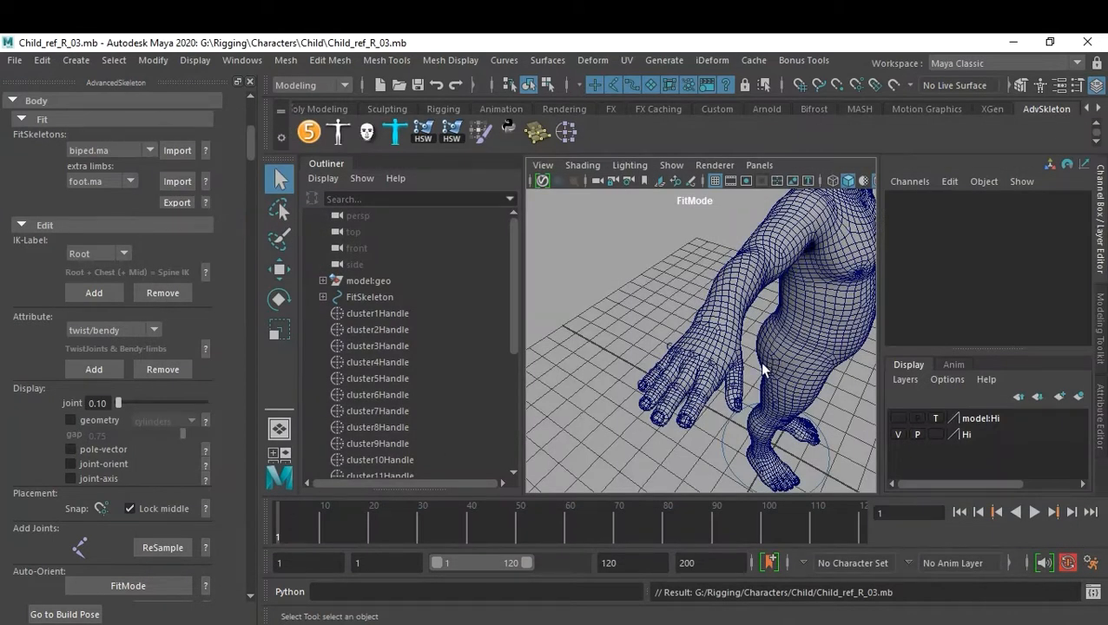
Hide the Hi display layer and turn on the display of joints in the viewport.
click(896, 434)
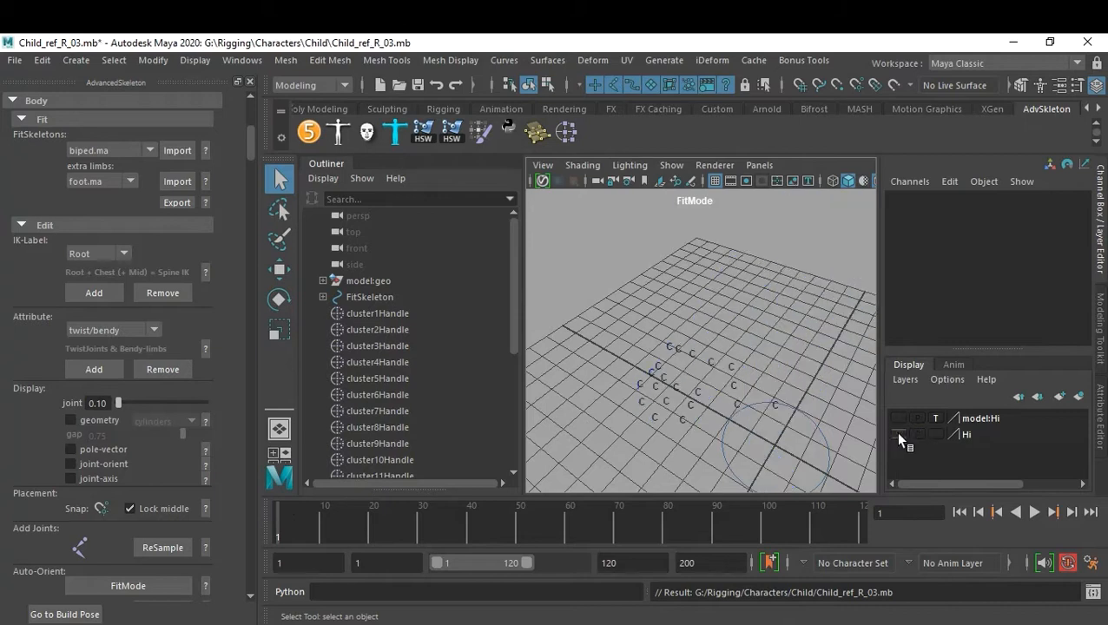
alt+drag(833, 365, 791, 324)
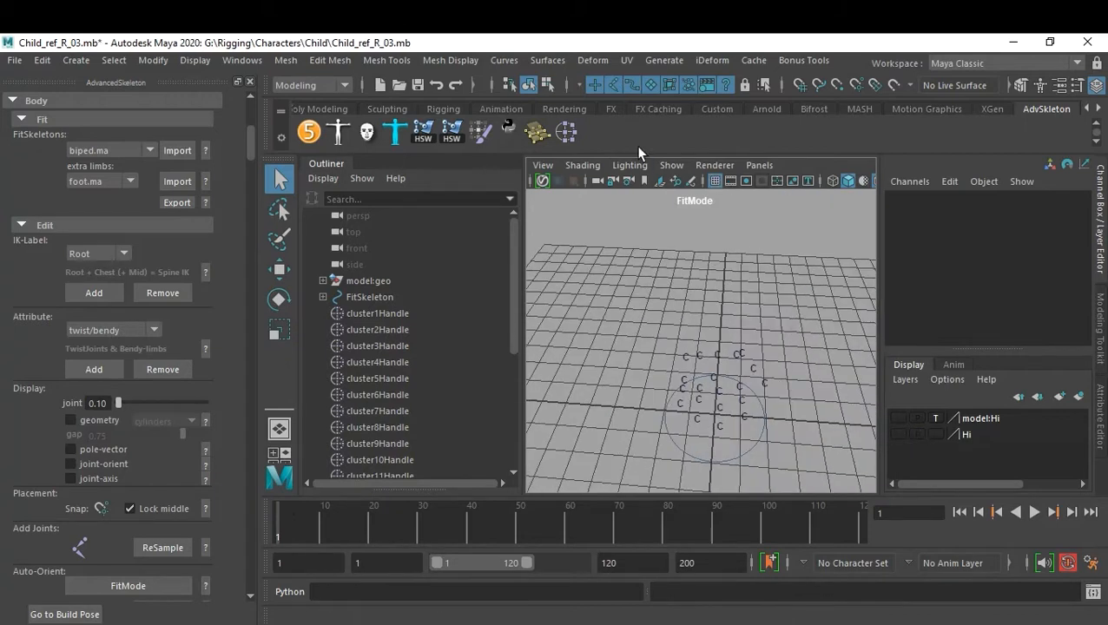
click(671, 165)
click(750, 293)
Snap the ThumbFinger4 joint onto the cluster at the thumb tip.
alt+drag(792, 310, 732, 343)
alt+middle_drag(732, 343, 688, 403)
mouse_move(688, 403)
alt+mouse_down()
mouse_move(731, 387)
mouse_move(672, 388)
alt+mouse_up()
alt+middle_drag(672, 387, 712, 350)
alt+drag(712, 350, 737, 339)
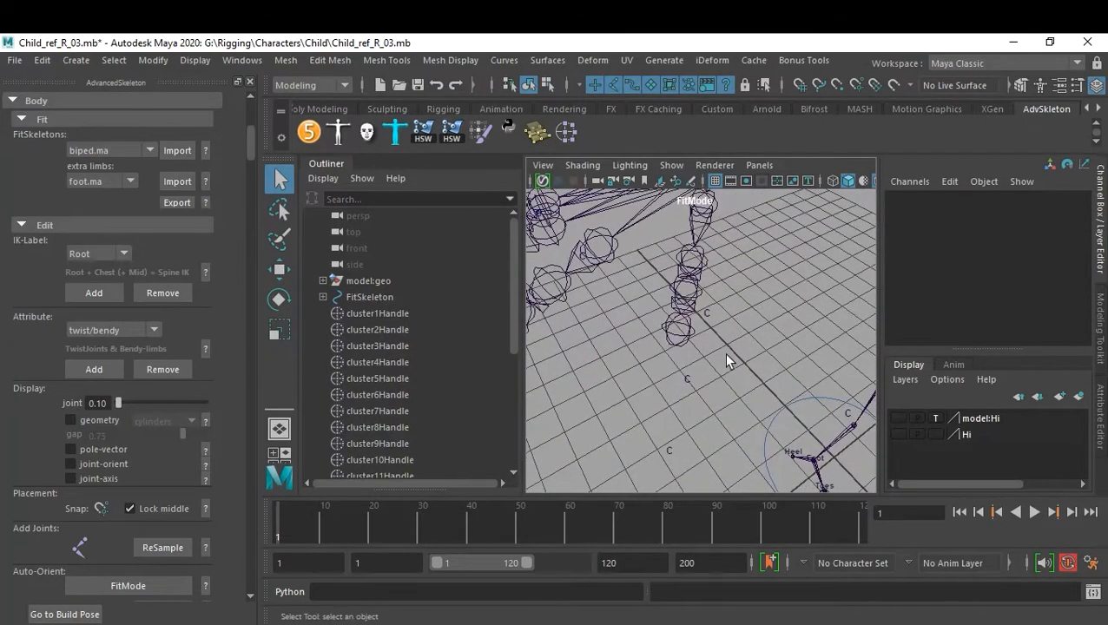
click(684, 330)
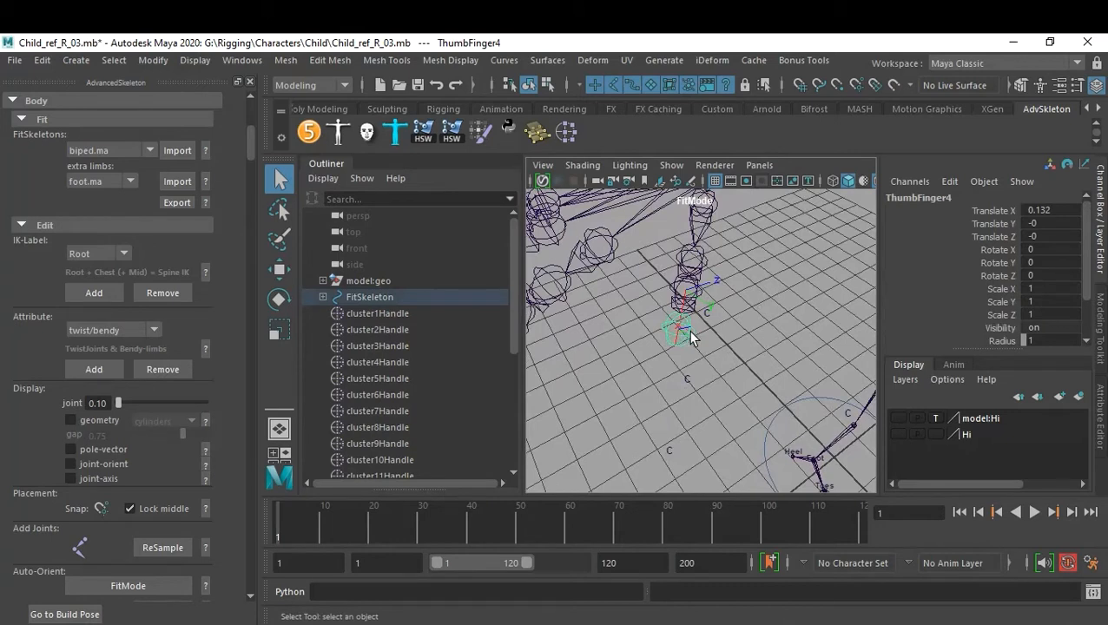
alt+middle_drag(745, 310, 752, 338)
alt+right_drag(754, 338, 750, 375)
alt+middle_drag(750, 374, 747, 319)
alt+right_drag(746, 320, 700, 314)
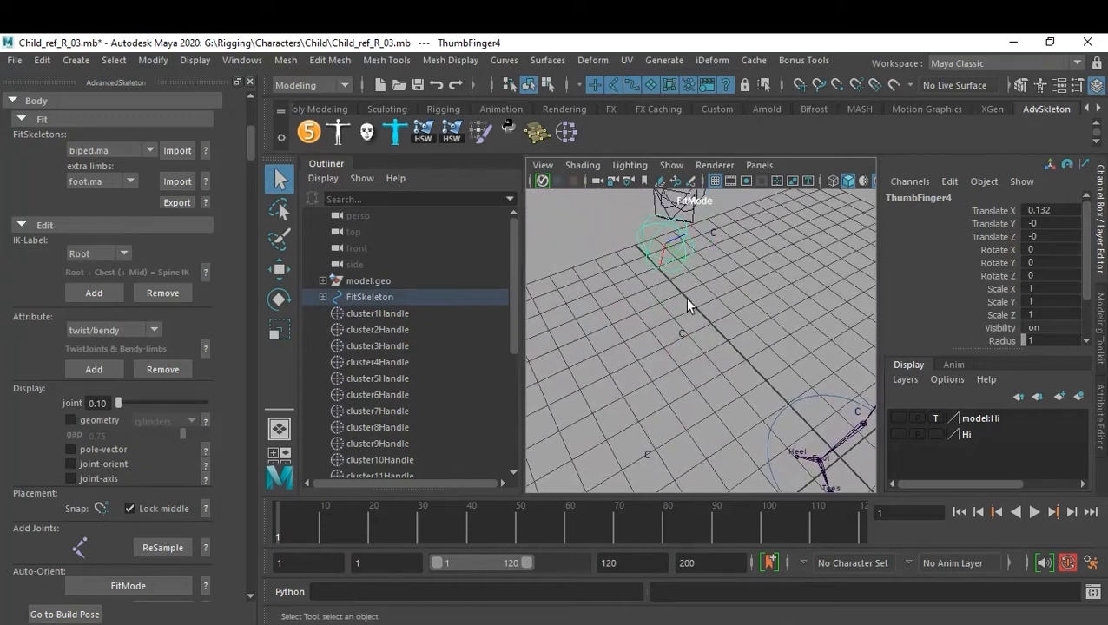
key(w)
key(d)
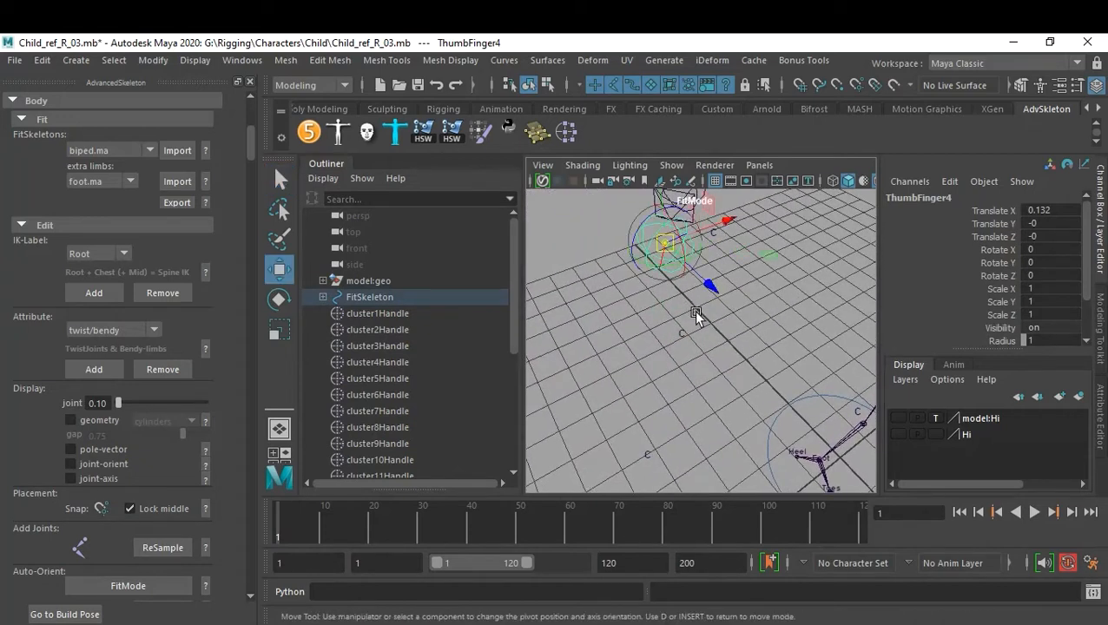
alt+right_drag(702, 315, 720, 318)
drag(670, 266, 655, 441)
Move the ThumbFinger3 and ThumbFinger2 joints onto the thumb's next clusters, leaving the child joints in place.
click(695, 223)
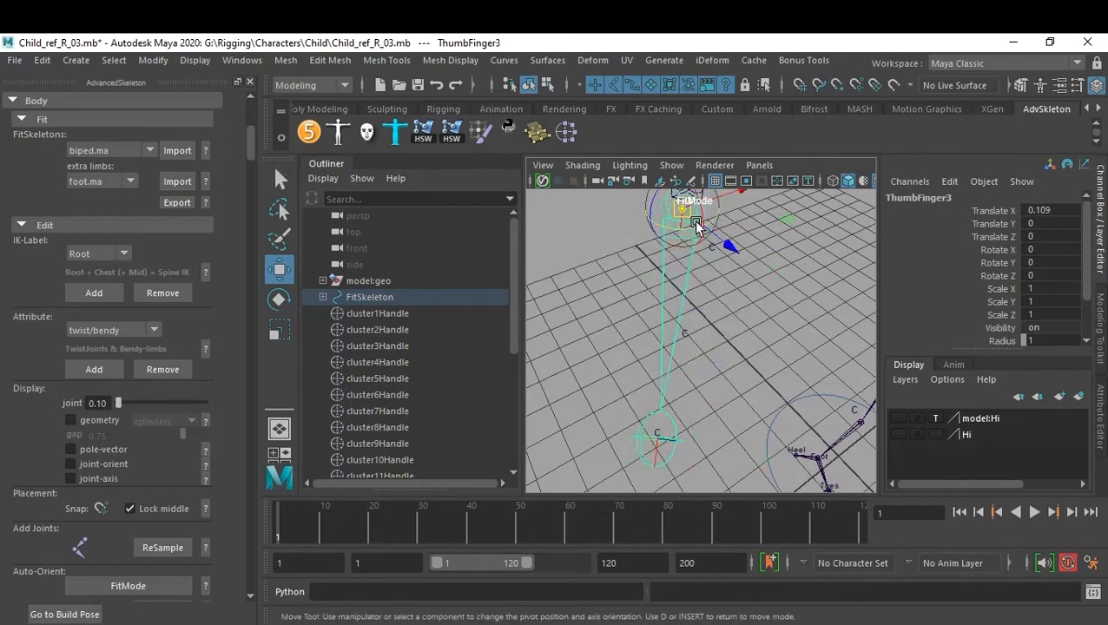
drag(686, 218, 724, 346)
alt+right_drag(724, 345, 749, 329)
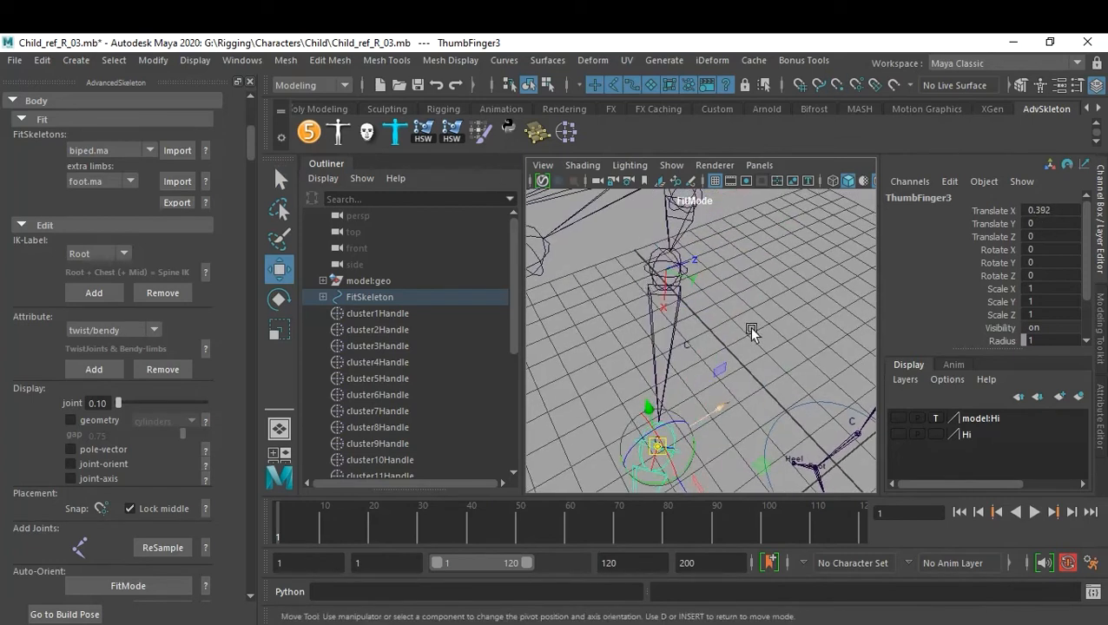
drag(669, 272, 682, 284)
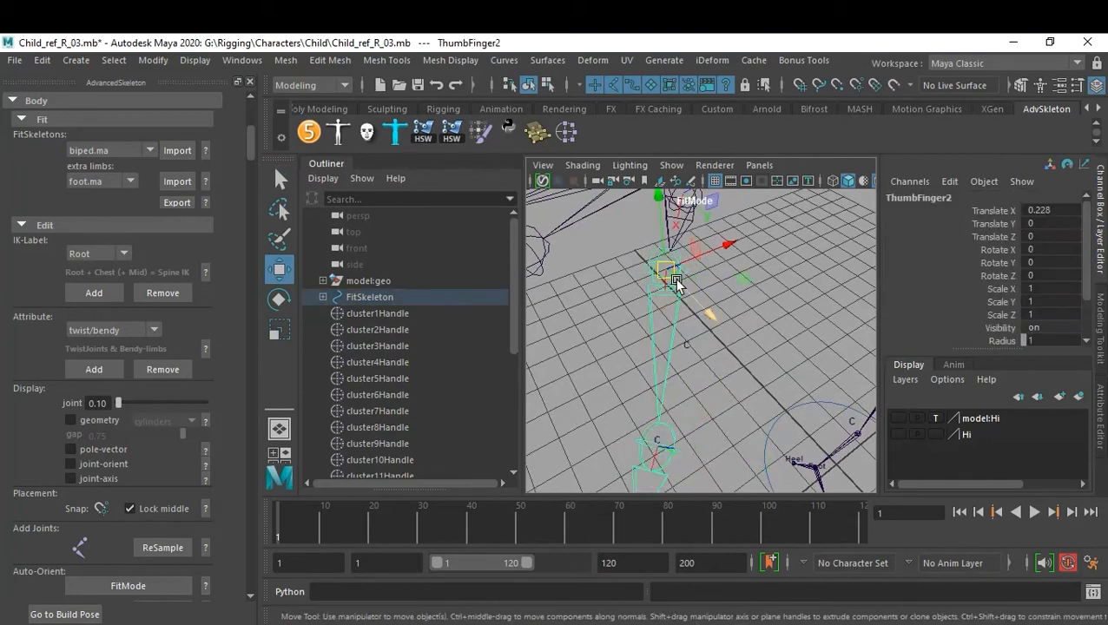
key(d)
drag(674, 279, 694, 348)
Snap the IndexFinger4 joint onto the cluster at the index fingertip.
alt+drag(790, 272, 707, 293)
alt+right_drag(708, 293, 660, 309)
alt+middle_drag(660, 309, 702, 328)
alt+right_drag(702, 328, 757, 338)
alt+drag(757, 338, 770, 406)
click(733, 335)
click(768, 403)
Snap the IndexFinger3 and IndexFinger2 joints onto the index finger's two middle clusters without moving their child joints.
click(753, 307)
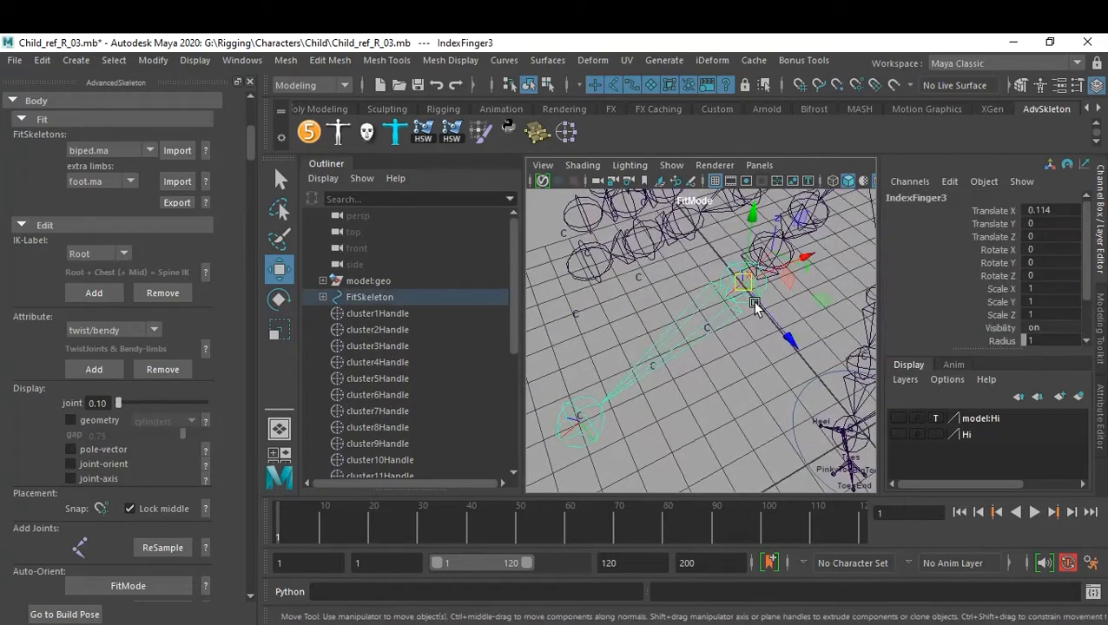
key(d)
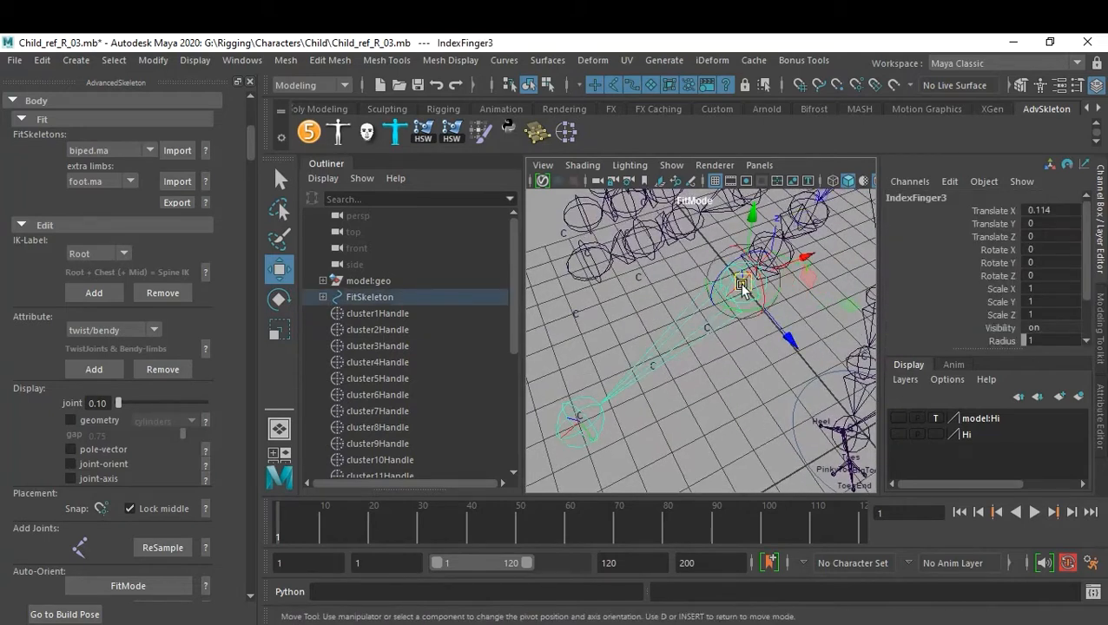
key(v)
drag(743, 291, 653, 374)
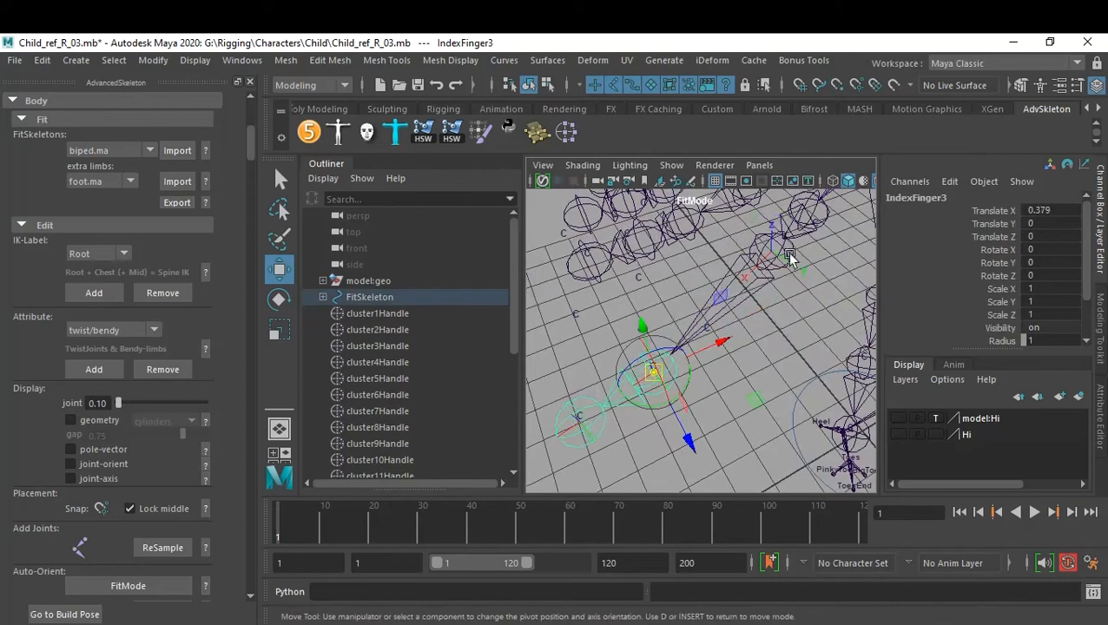
click(775, 259)
drag(780, 261, 740, 387)
Snap the IndexFinger1 joint onto the cluster at the index finger's base knuckle.
click(738, 301)
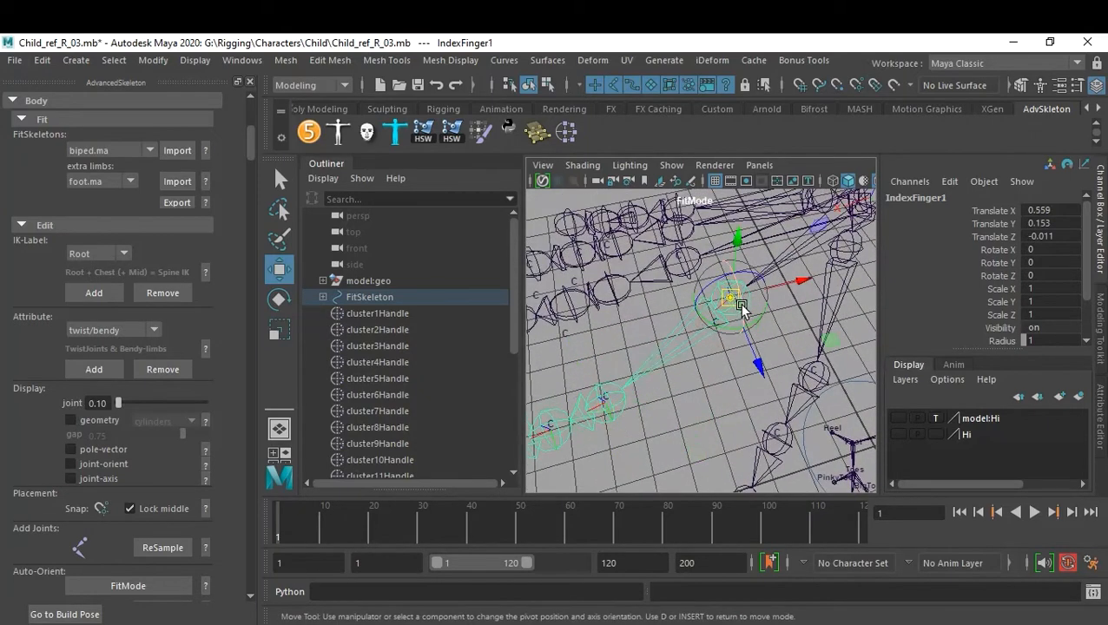
alt+drag(755, 363, 723, 276)
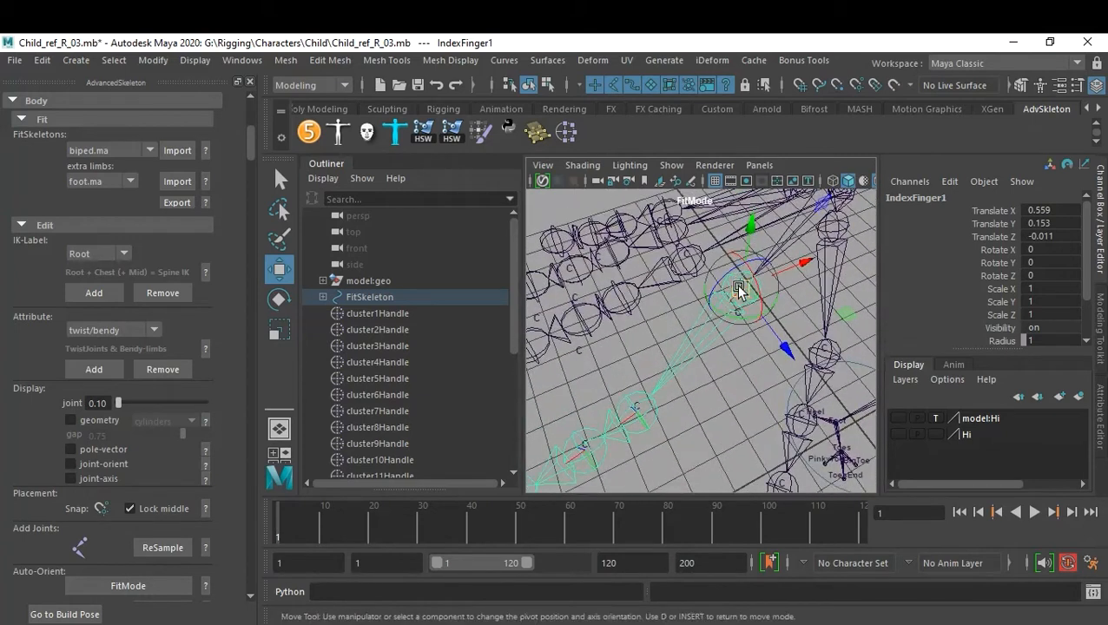
drag(742, 295, 702, 361)
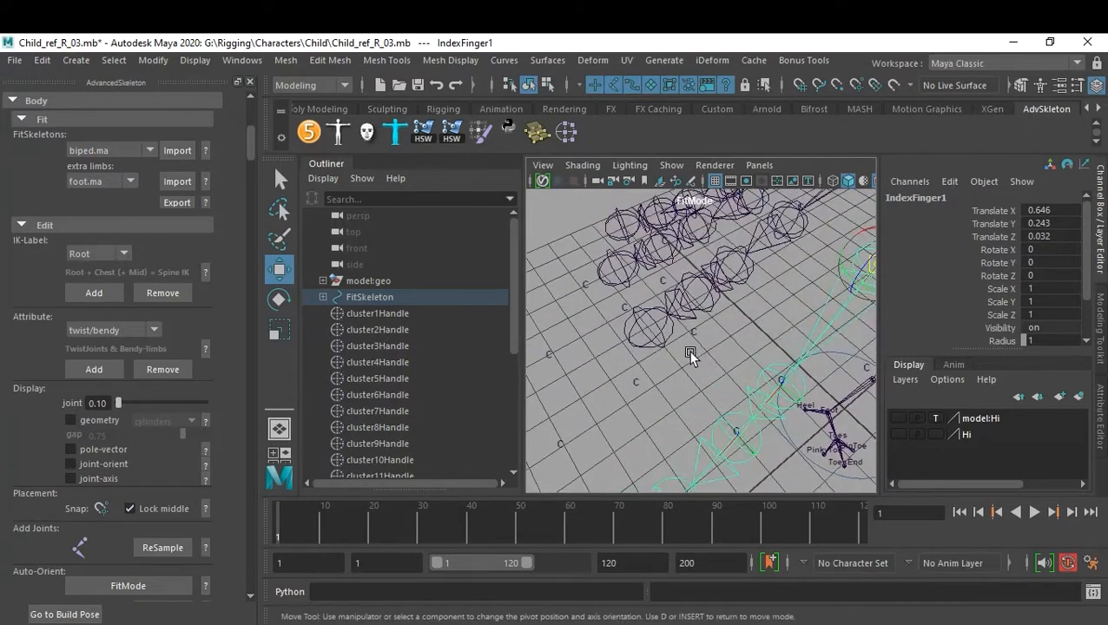
Snap the MiddleFinger4 joint onto the middle fingertip cluster and MiddleFinger3 onto the cluster next to it.
alt+drag(726, 354, 662, 395)
click(736, 318)
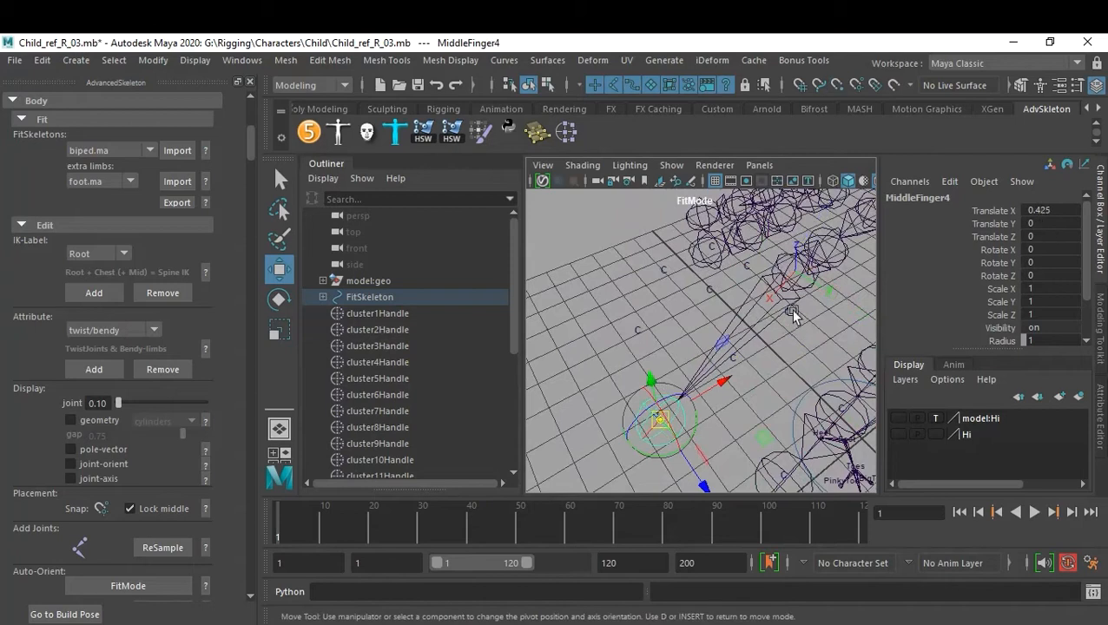
key(v)
drag(793, 286, 734, 360)
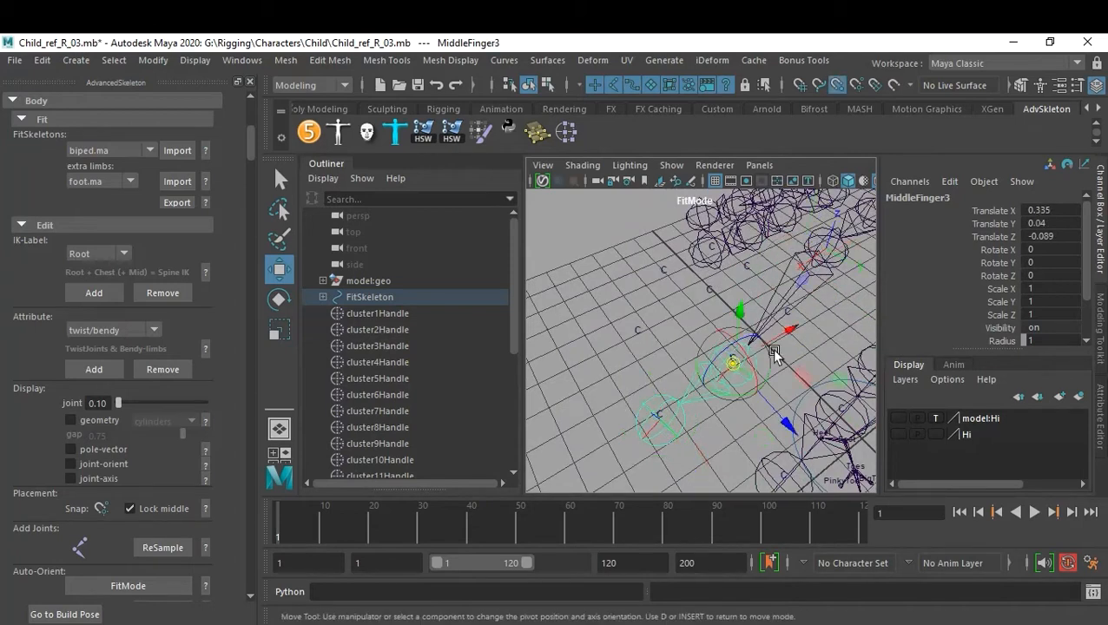
Snap MiddleFinger2 onto the middle finger's next cluster and MiddleFinger1 onto the cluster at its base knuckle.
key(v)
drag(826, 260, 806, 346)
alt+right_drag(806, 346, 726, 303)
click(694, 280)
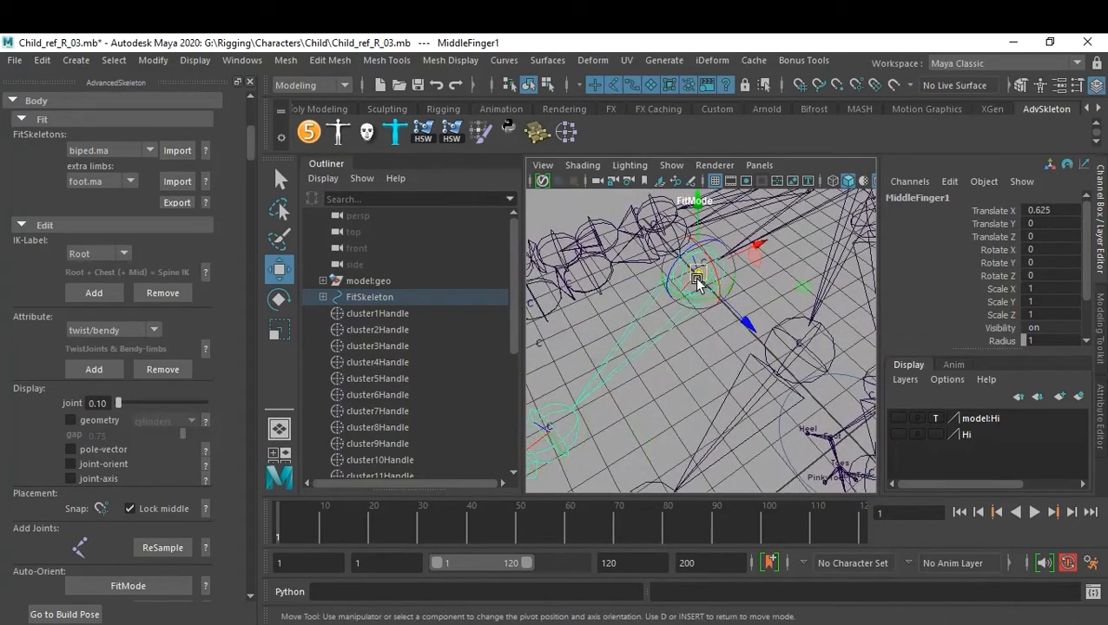
drag(697, 280, 720, 278)
Snap the PinkyFinger4 joint onto the cluster at the pinky fingertip.
alt+drag(766, 364, 808, 366)
alt+right_drag(807, 366, 764, 364)
alt+drag(775, 363, 866, 413)
alt+right_drag(735, 395, 767, 396)
alt+middle_drag(766, 396, 752, 379)
alt+drag(752, 378, 663, 293)
alt+drag(659, 425, 679, 420)
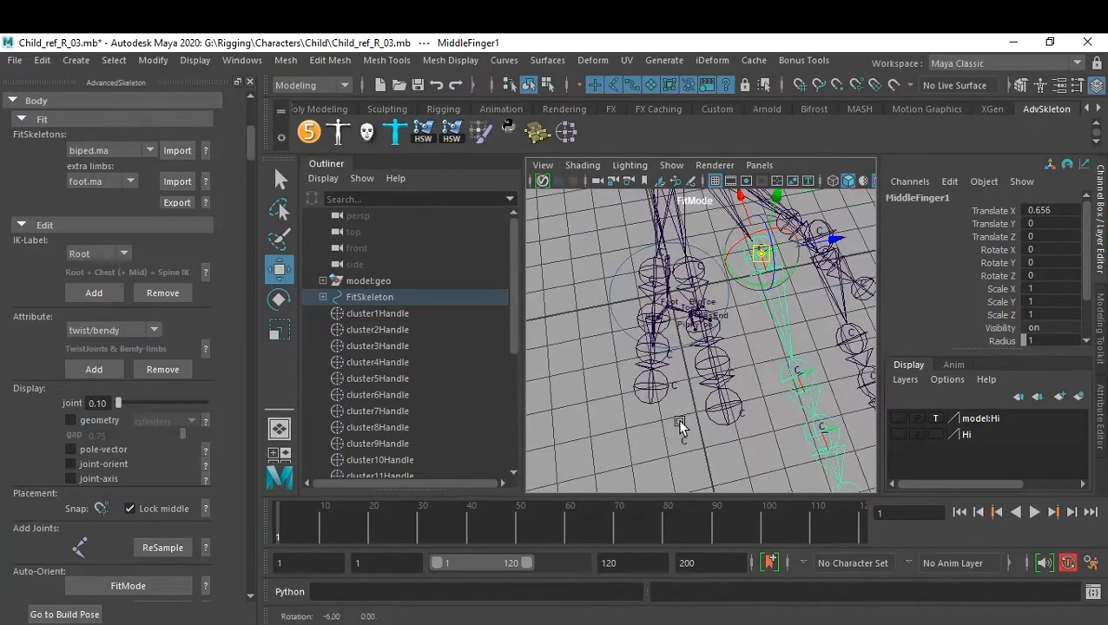
click(652, 392)
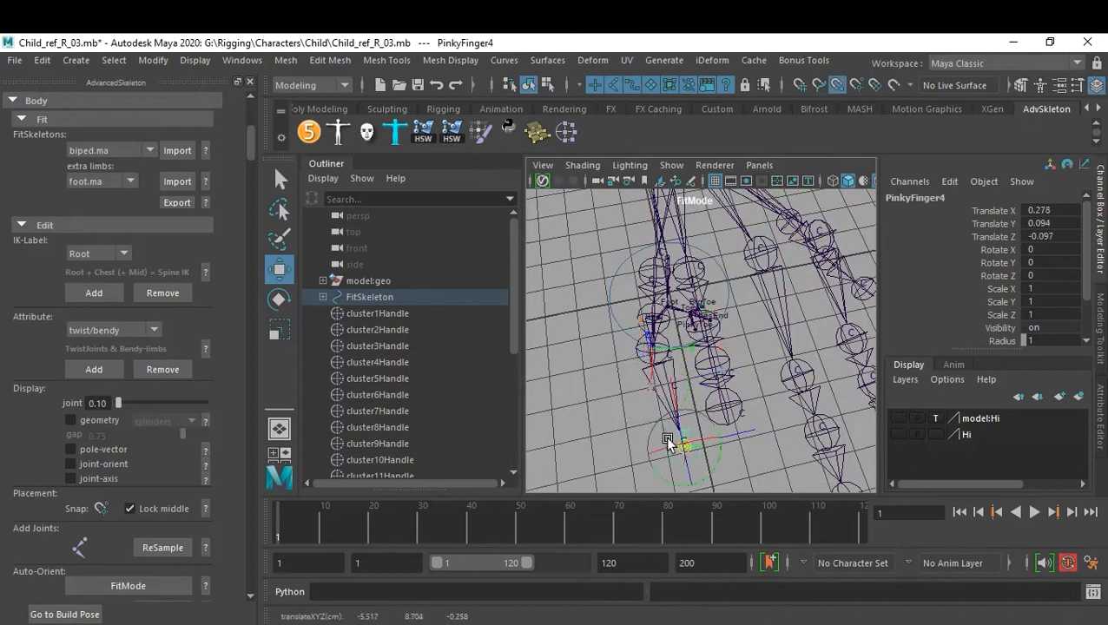
click(604, 371)
Try to snap the PinkyFinger3 joint onto a pinky cluster, and put PinkyFinger4 back on the fingertip cluster.
click(660, 351)
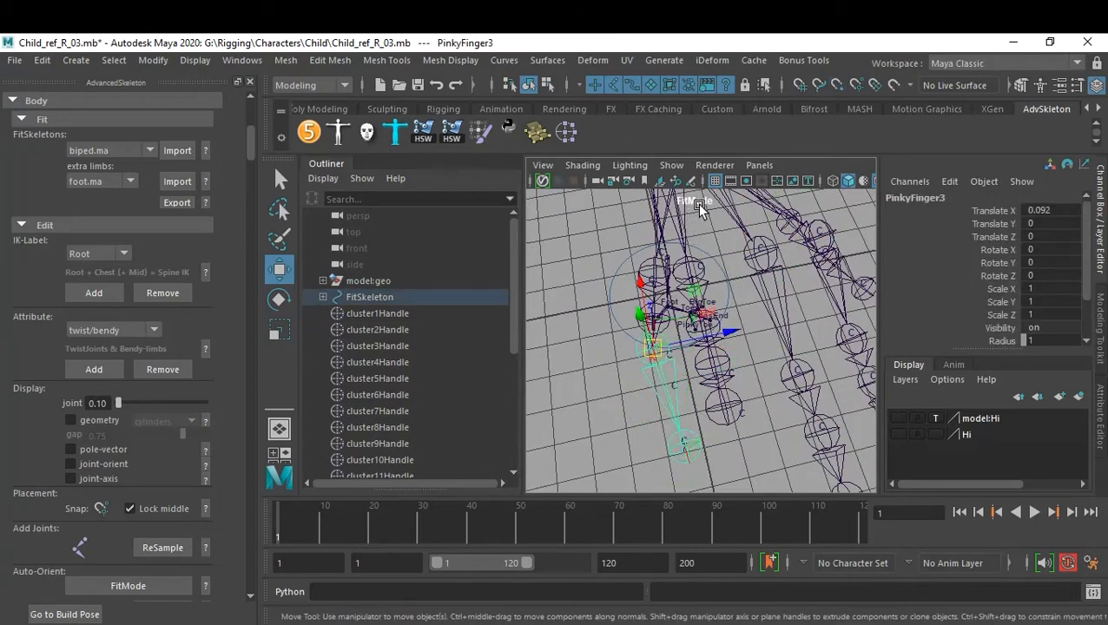
drag(655, 354, 695, 375)
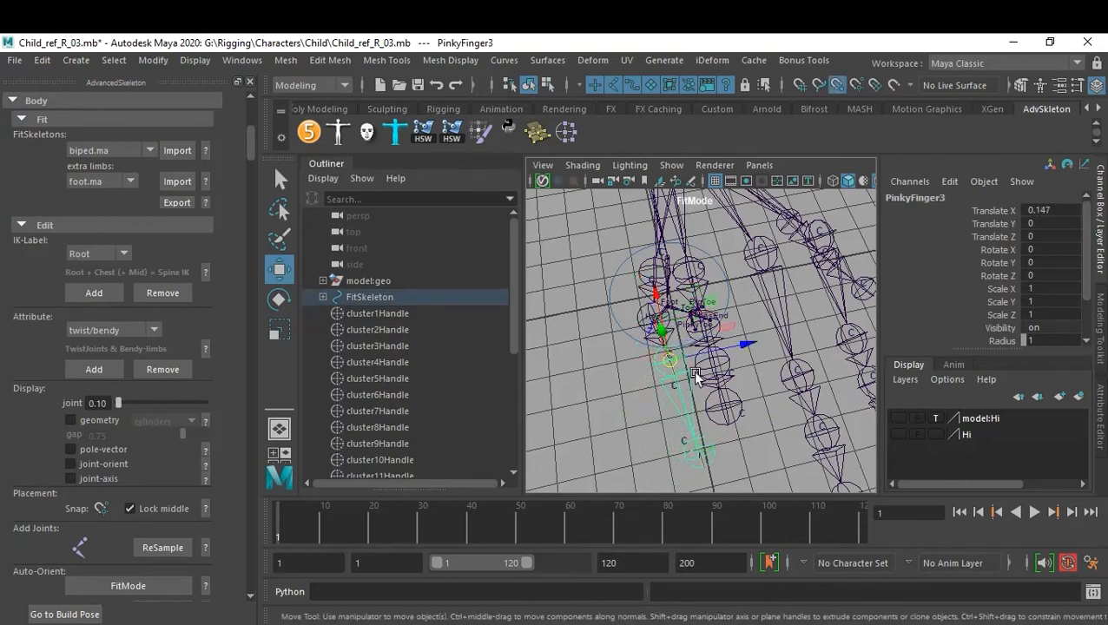
click(704, 458)
key(d)
drag(704, 458, 683, 446)
click(610, 443)
Snap the PinkyFinger3 and PinkyFinger2 joints onto the pinky's two middle clusters, keeping their child joints in place.
alt+drag(610, 443, 710, 414)
scroll(700, 373, up, 2)
alt+drag(699, 373, 682, 365)
click(641, 336)
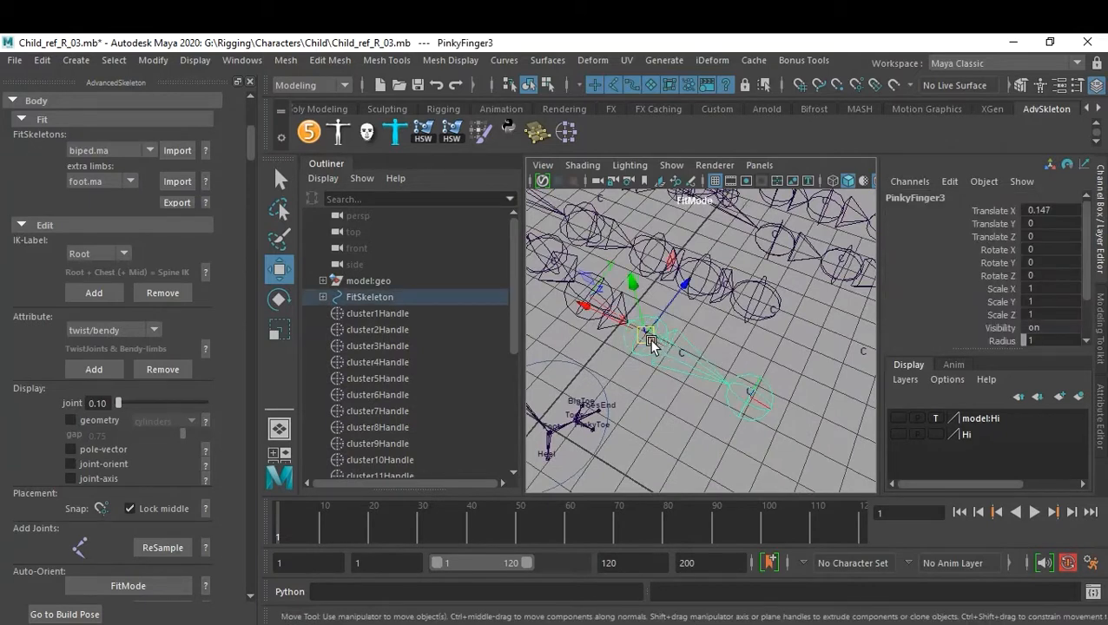
key(d)
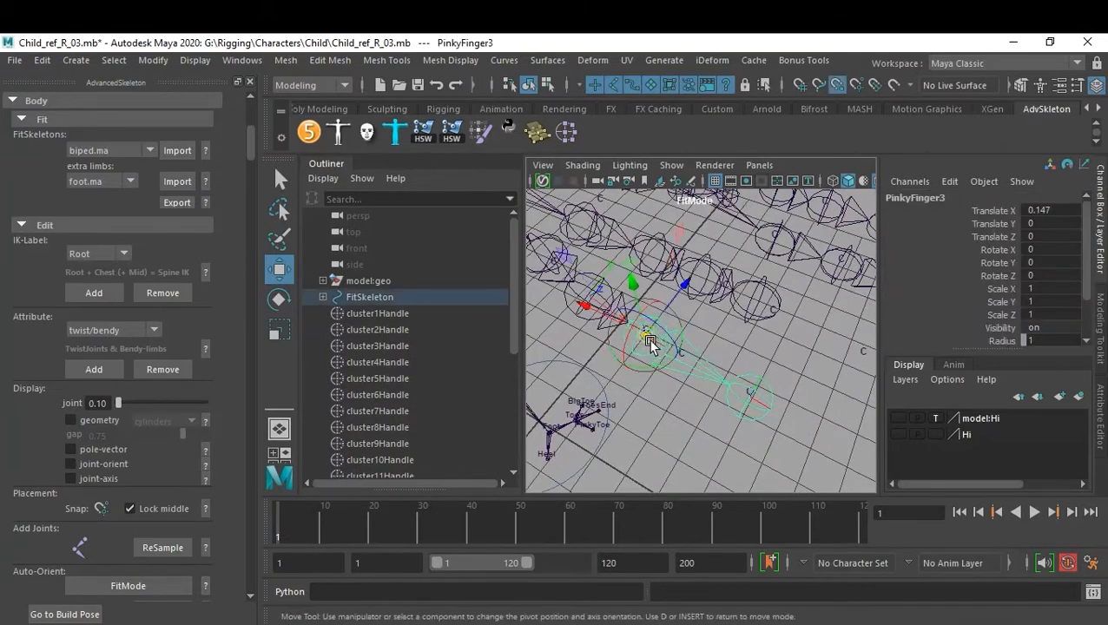
drag(650, 340, 679, 358)
click(596, 297)
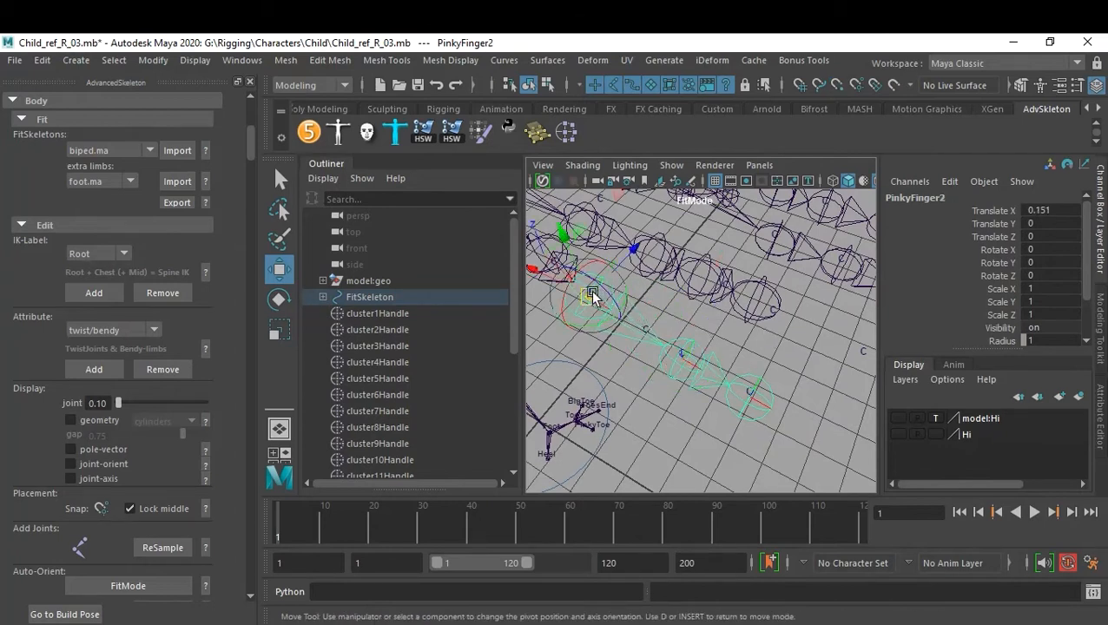
drag(594, 301, 642, 335)
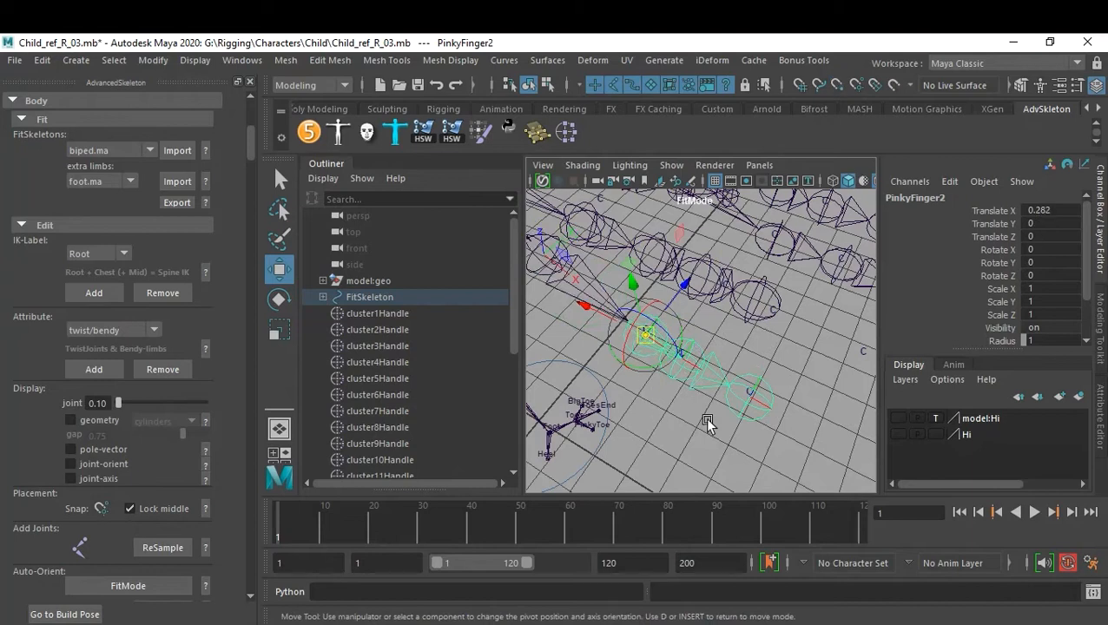
Snap the PinkyFinger1 joint onto the cluster at the pinky's base knuckle.
alt+drag(689, 413, 743, 418)
click(612, 330)
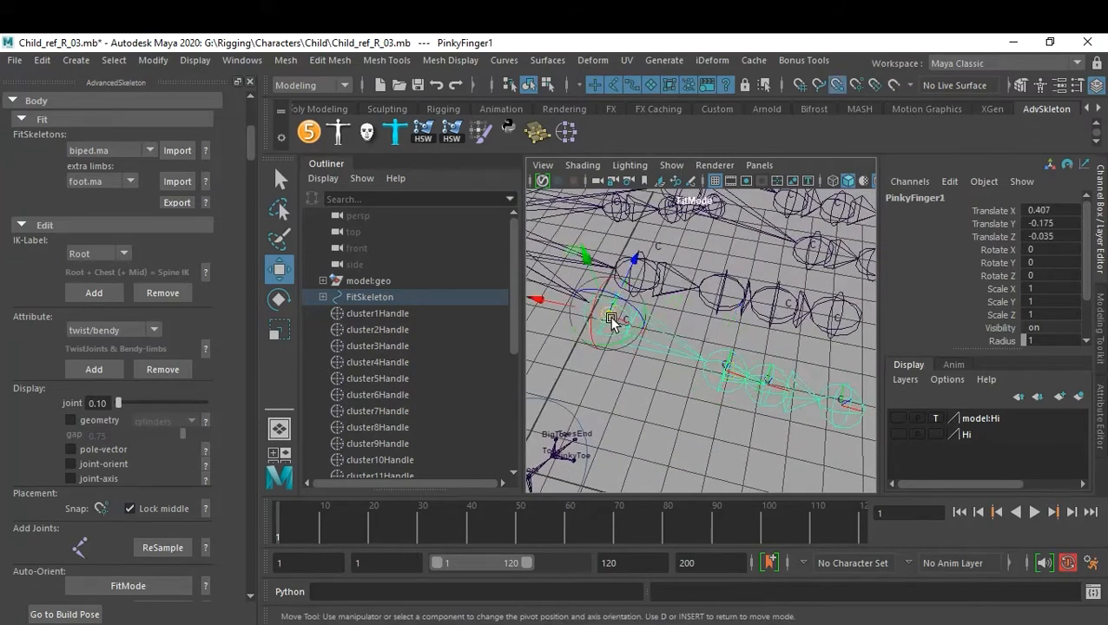
click(680, 441)
Try to snap the RingFinger4 and RingFinger3 joints onto the ring finger's clusters.
mouse_move(724, 420)
alt+mouse_down()
mouse_move(638, 388)
mouse_move(720, 418)
mouse_move(698, 415)
mouse_move(743, 414)
alt+mouse_up()
click(719, 389)
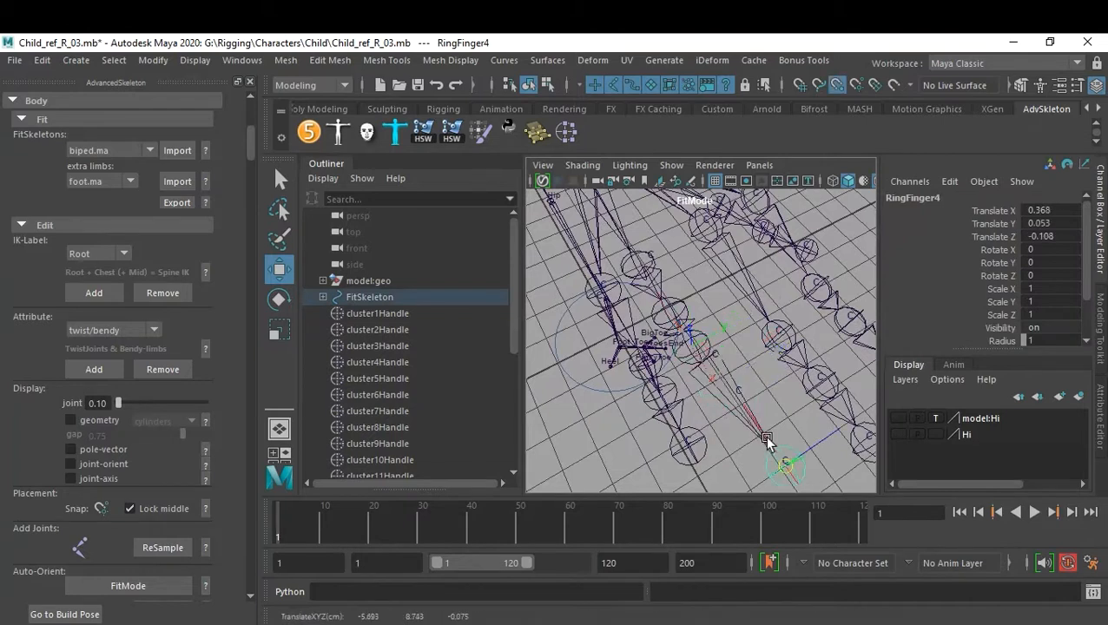
click(712, 358)
key(v)
drag(693, 348, 702, 353)
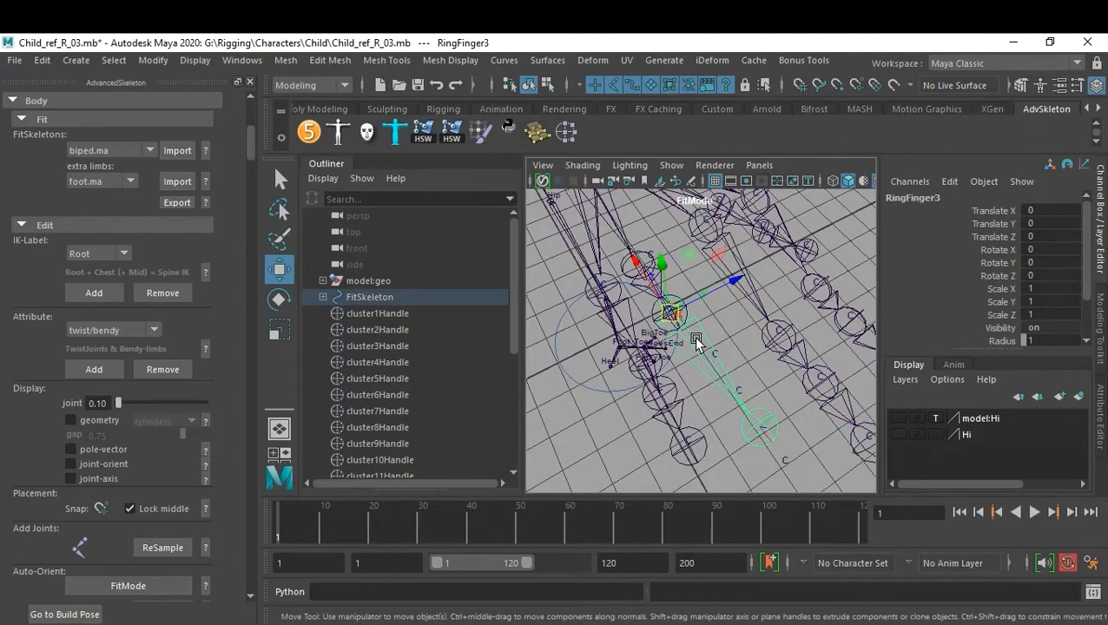
Snap RingFinger4 onto the ring fingertip cluster, and RingFinger3 onto the cluster next to it without moving its child joint.
key(d)
click(756, 428)
alt+drag(787, 455, 783, 421)
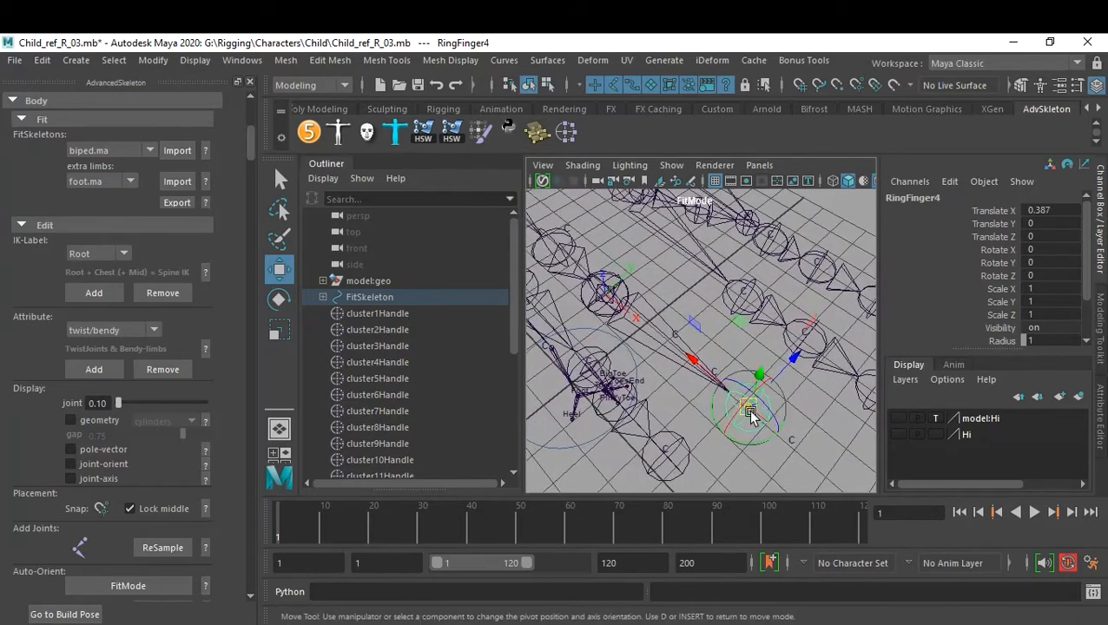
drag(752, 416, 791, 448)
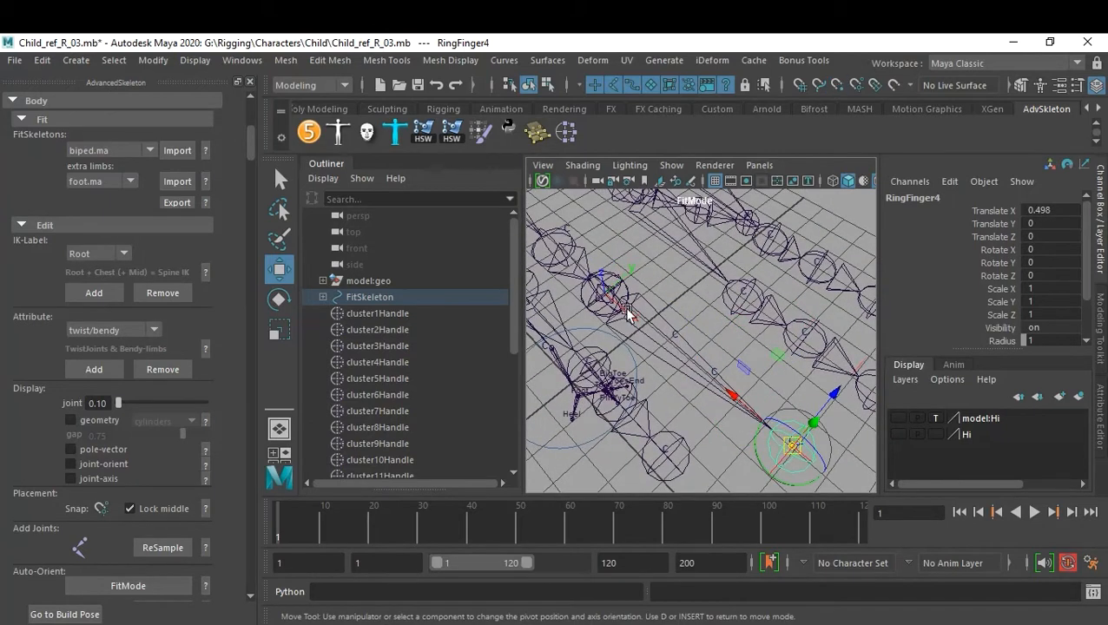
click(614, 303)
mouse_move(564, 254)
mouse_down()
mouse_move(639, 309)
mouse_move(664, 363)
mouse_move(701, 370)
mouse_up()
key(v)
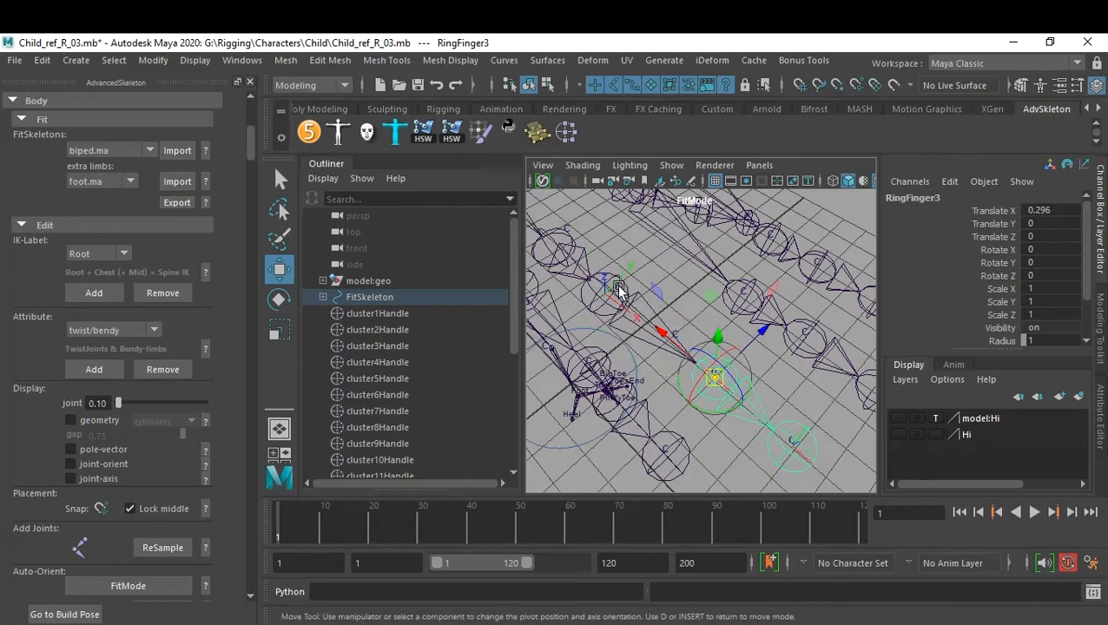
Snap RingFinger2 onto the ring finger's next cluster and RingFinger1 onto the cluster at its base knuckle.
click(616, 301)
drag(611, 297, 662, 327)
alt+middle_drag(611, 304, 718, 365)
alt+drag(719, 364, 712, 349)
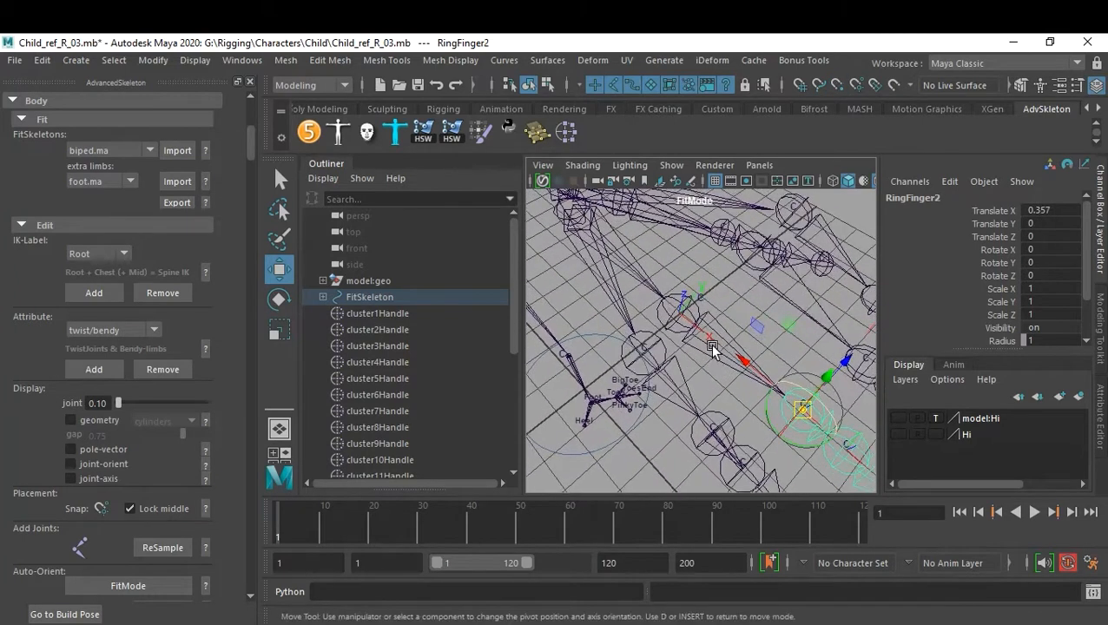
click(680, 314)
drag(682, 312, 701, 310)
Select the base joints of the pinky, ring, middle and index fingers and lower them together without moving their child joints.
alt+right_drag(781, 365, 737, 379)
click(840, 276)
alt+drag(836, 276, 707, 310)
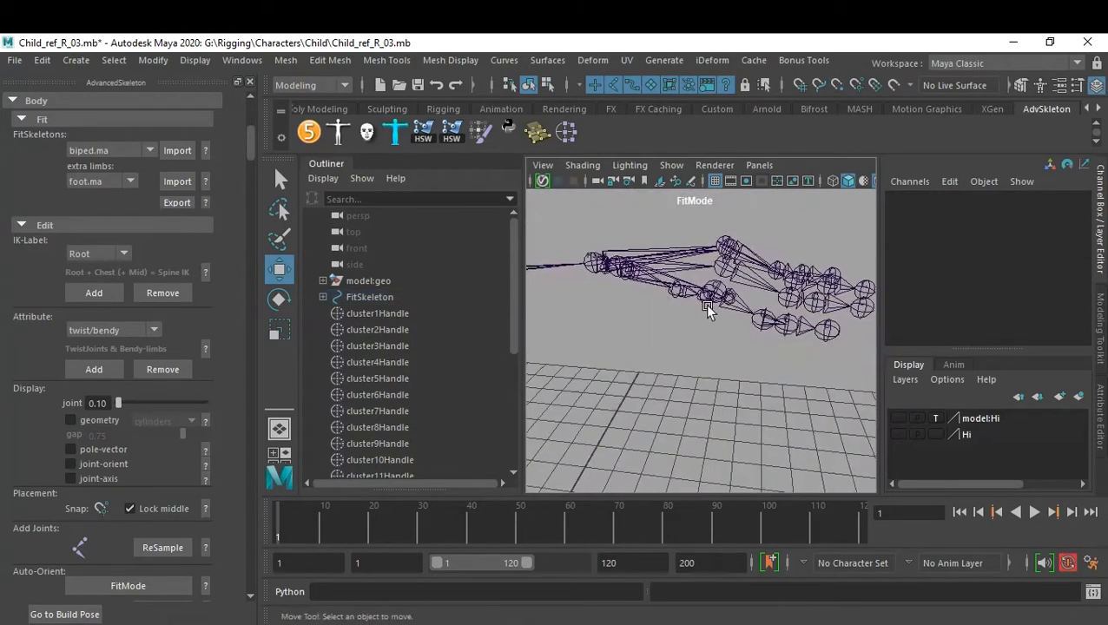
alt+drag(782, 338, 729, 369)
click(747, 323)
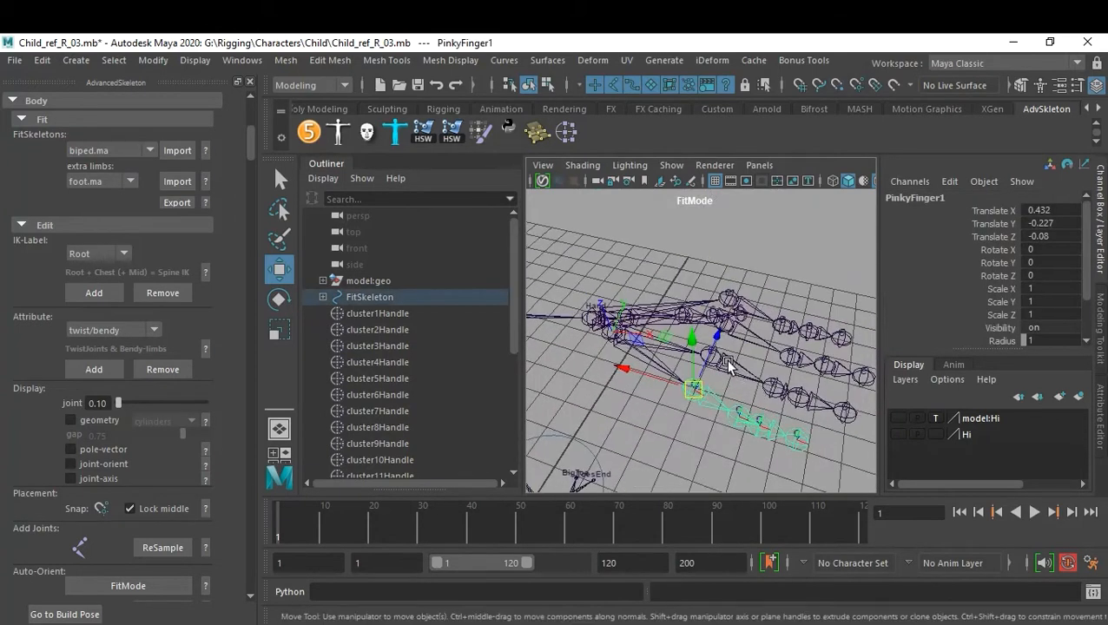
key(q)
shift+click(720, 358)
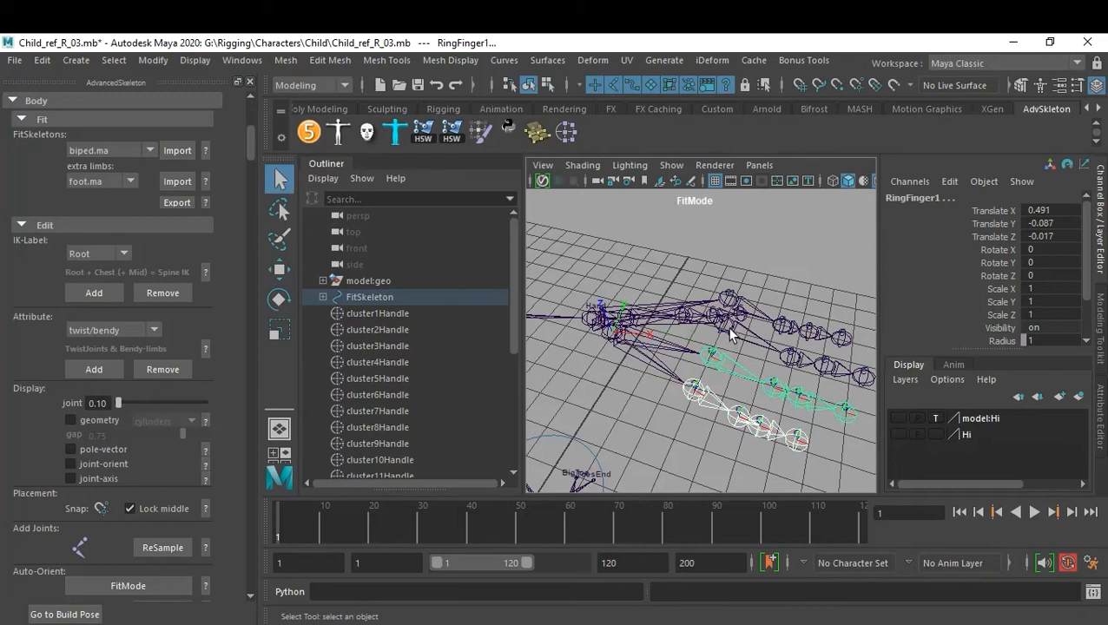
shift+click(732, 328)
alt+drag(775, 308, 785, 346)
shift+click(738, 322)
alt+middle_drag(786, 346, 775, 347)
alt+drag(766, 327, 767, 297)
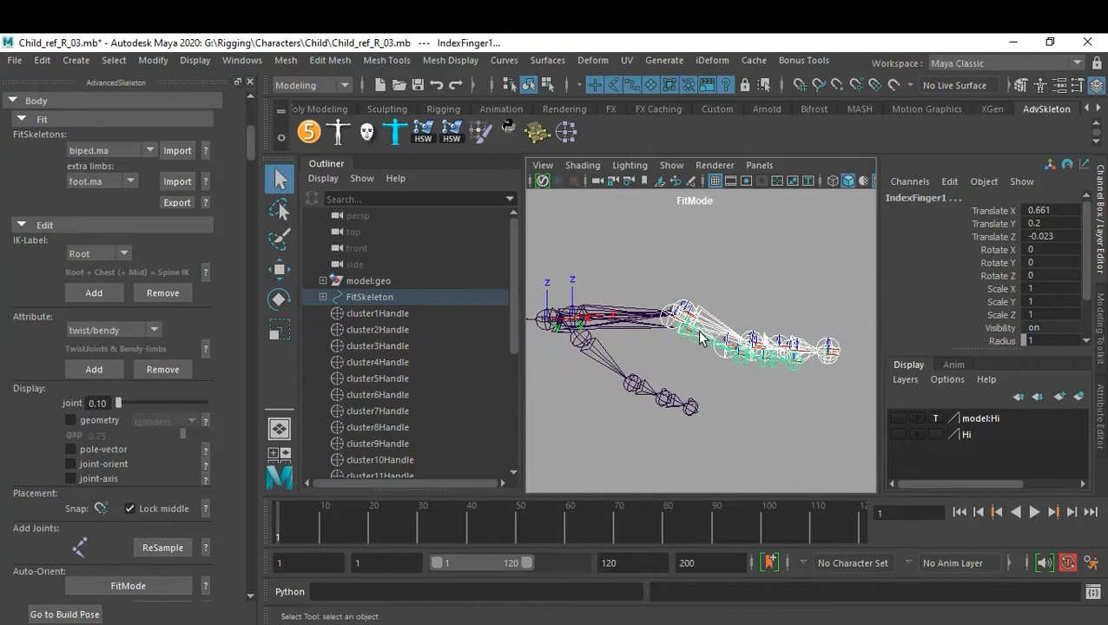
key(w)
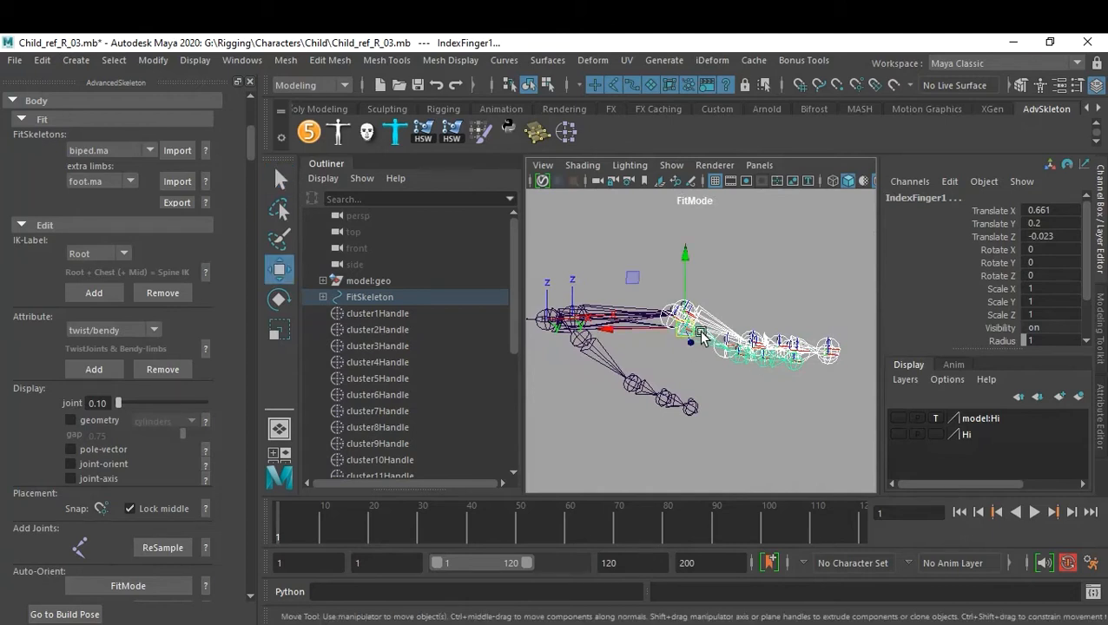
key(d)
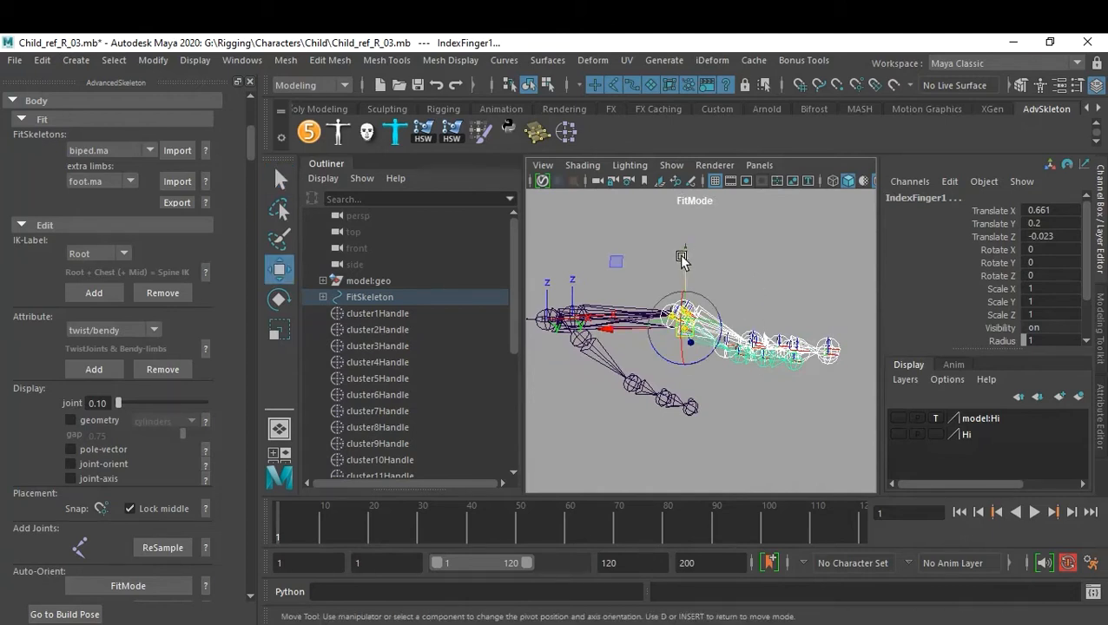
drag(683, 258, 684, 271)
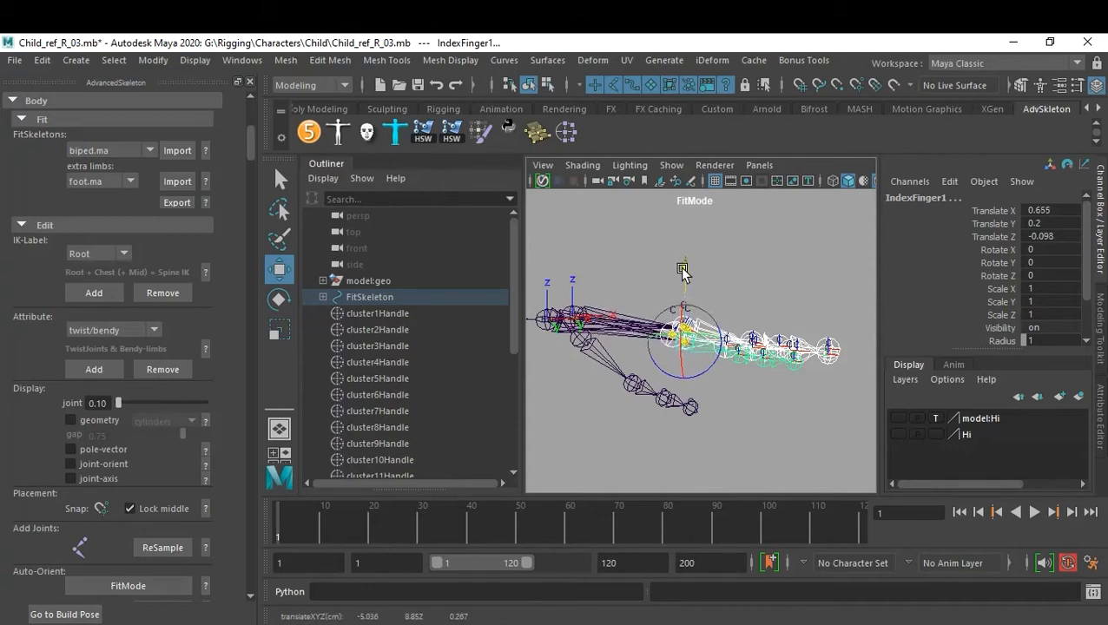
Show the Hi layer's mesh and fine-tune the shared height of the four finger base joints inside the hand.
click(897, 434)
alt+drag(816, 399, 340, 415)
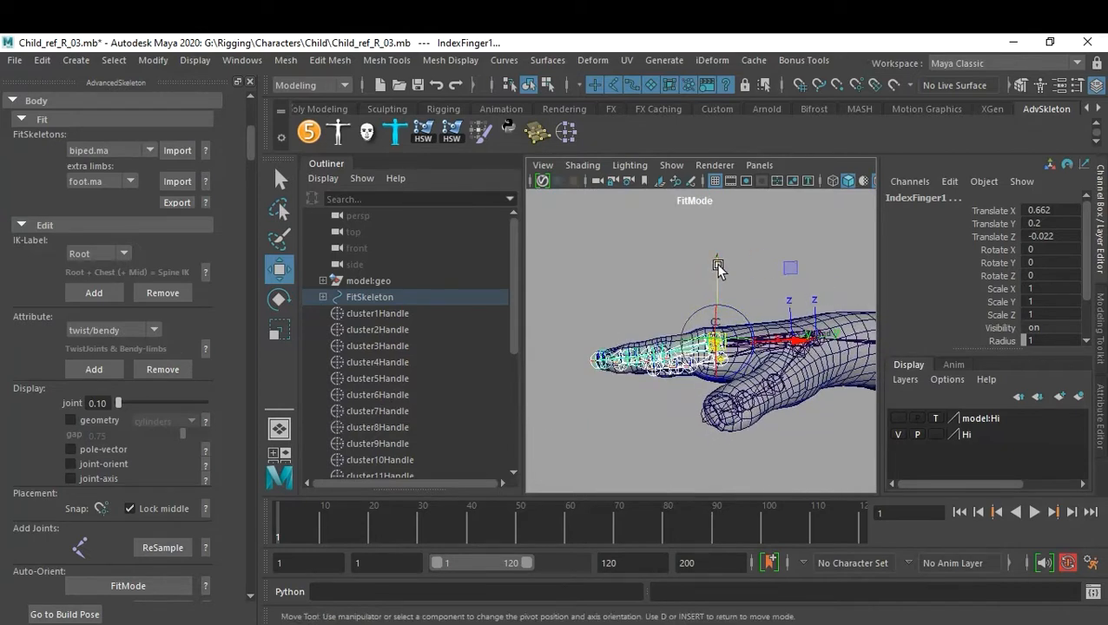
drag(717, 268, 718, 267)
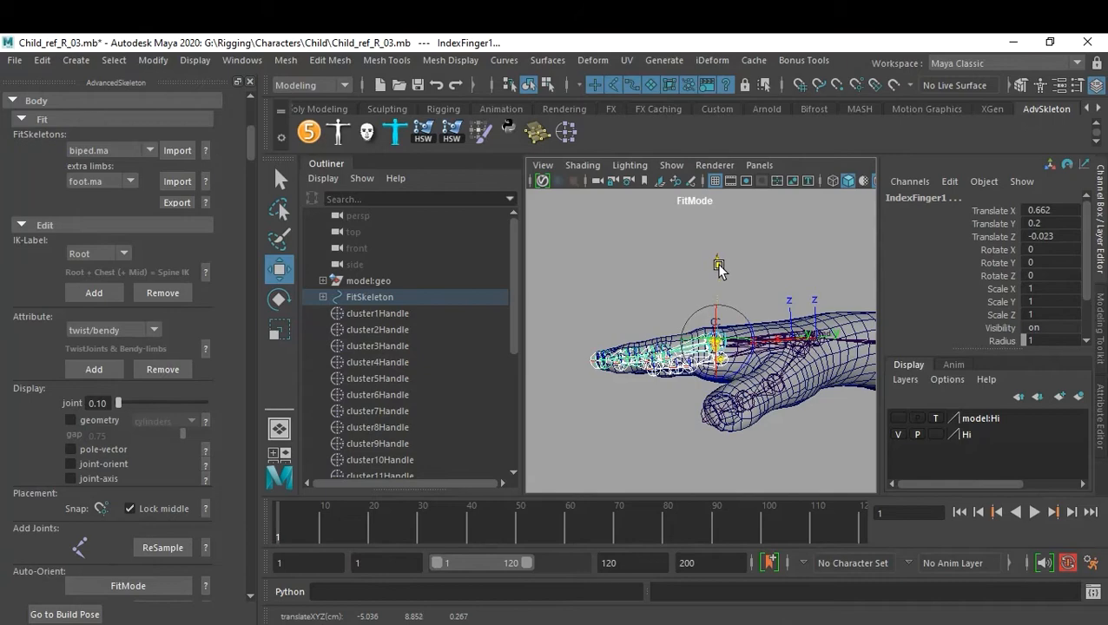
click(661, 427)
Reposition ThumbFinger1 inside the thumb's base, without moving its child joints, to about X 0.19, Y 0.269, Z -0.092.
alt+drag(661, 427, 773, 299)
click(752, 288)
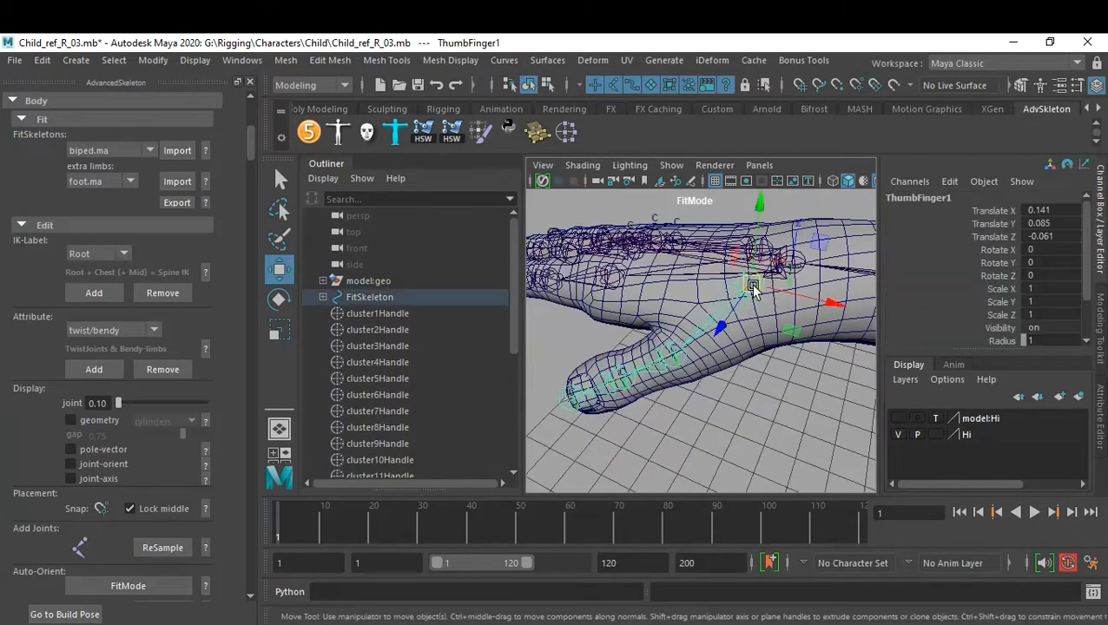
key(d)
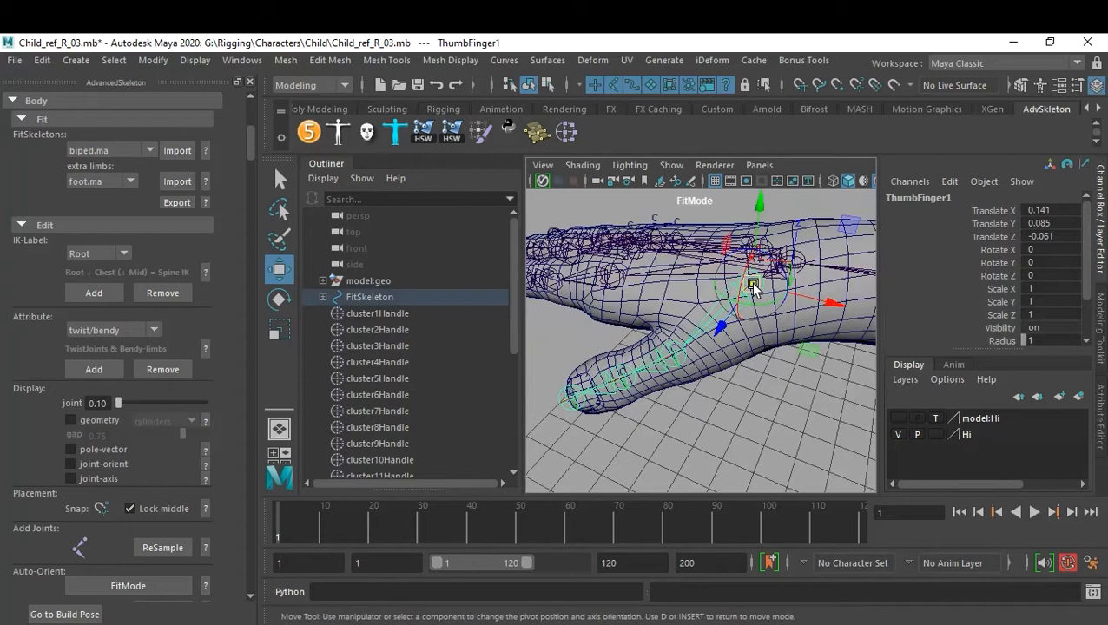
alt+drag(763, 351, 748, 374)
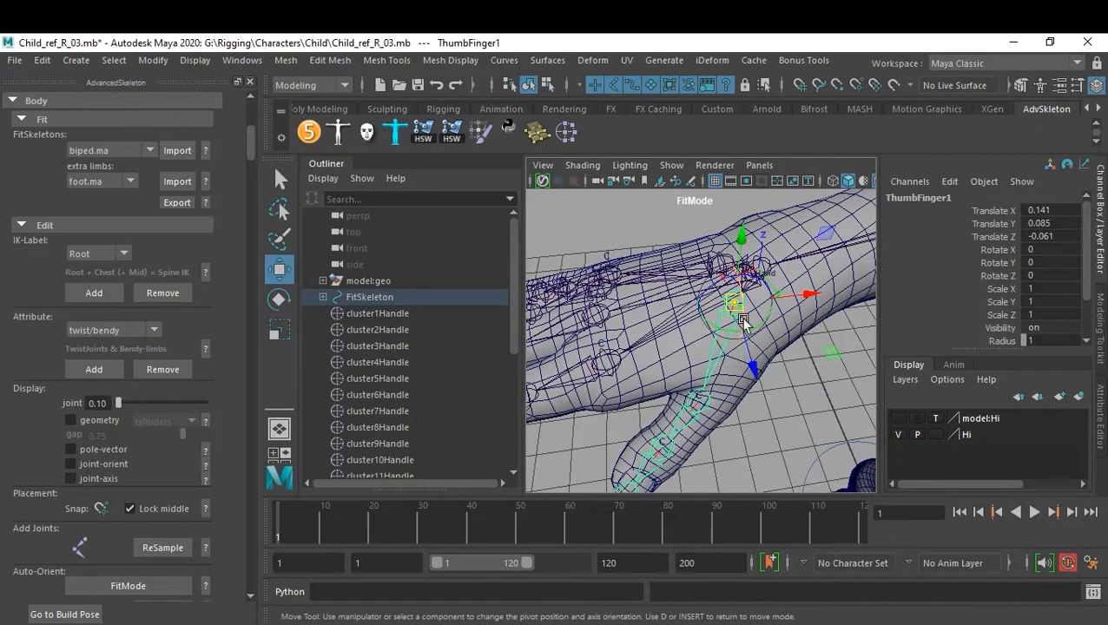
alt+drag(804, 407, 774, 356)
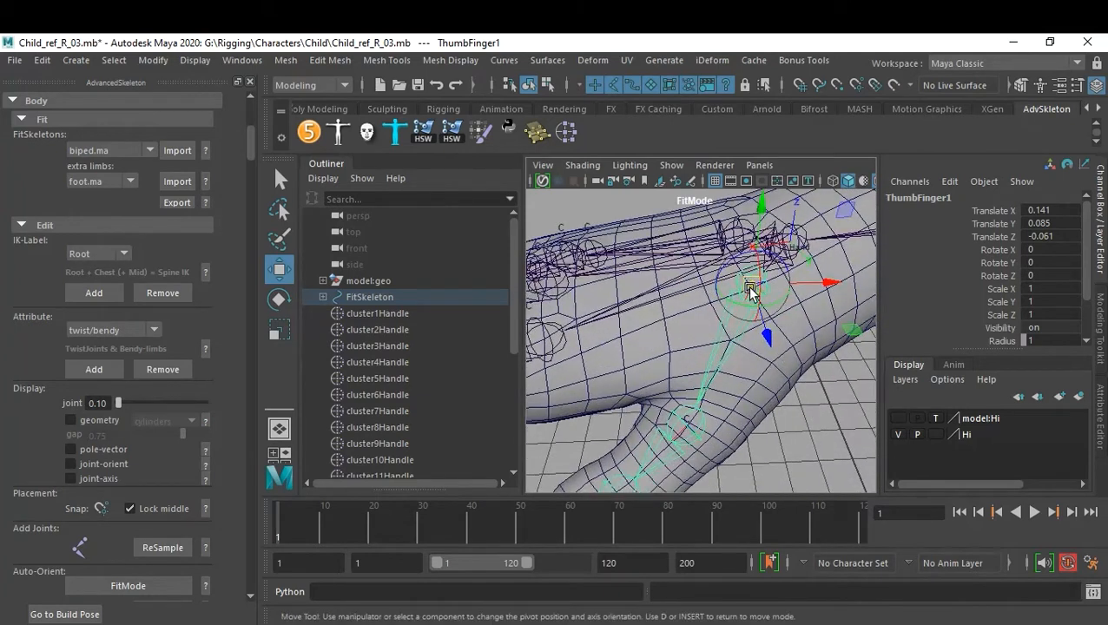
drag(751, 292, 770, 319)
alt+drag(861, 458, 805, 415)
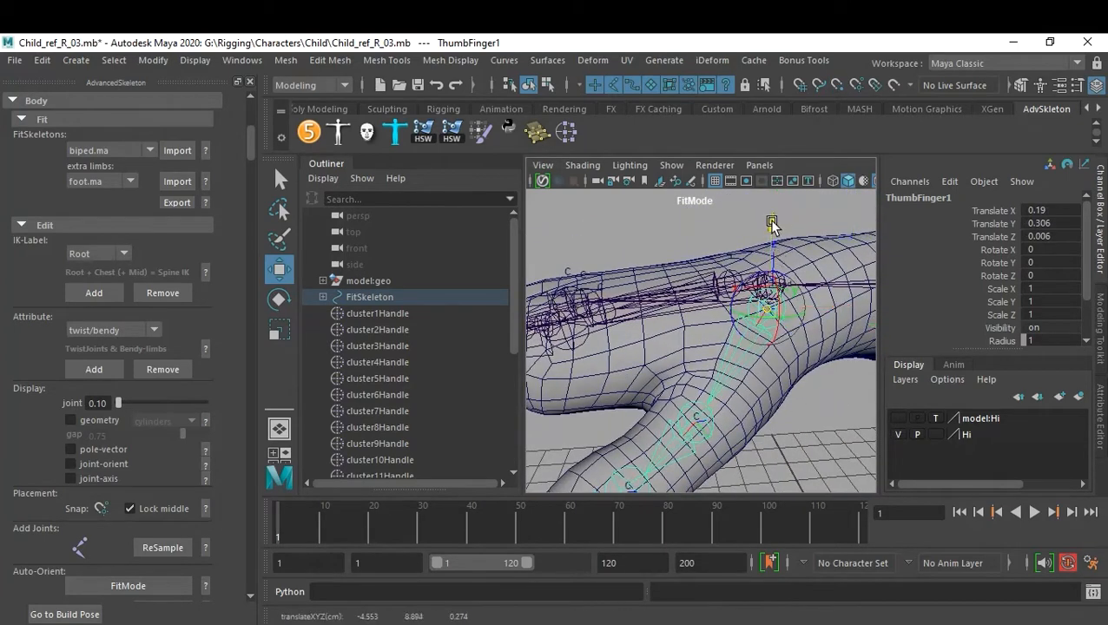
alt+drag(792, 338, 699, 303)
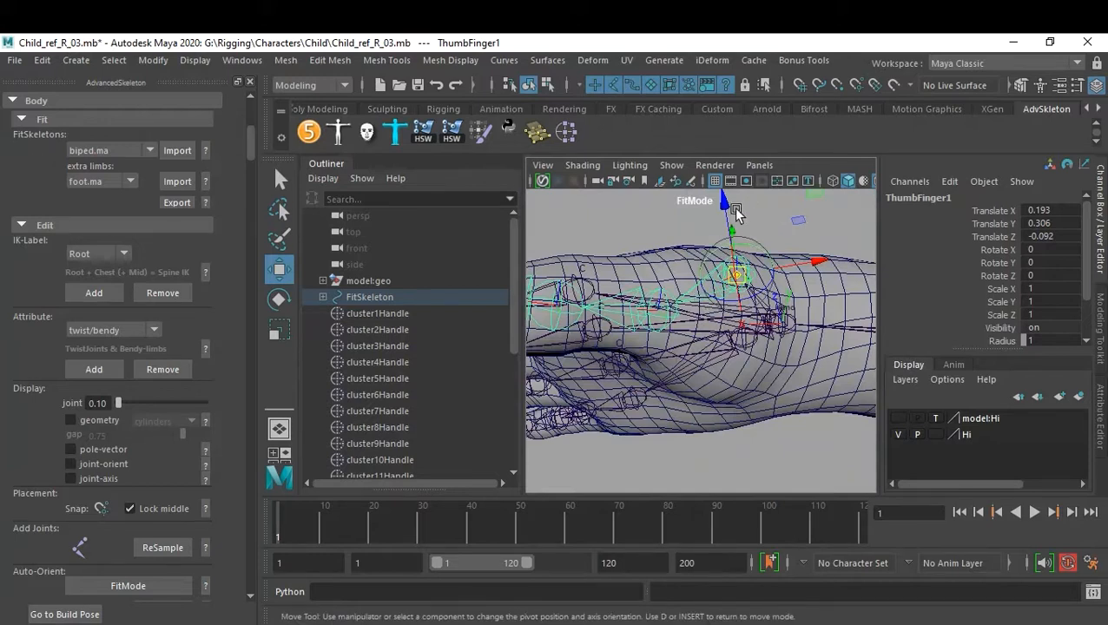
alt+drag(723, 221, 839, 416)
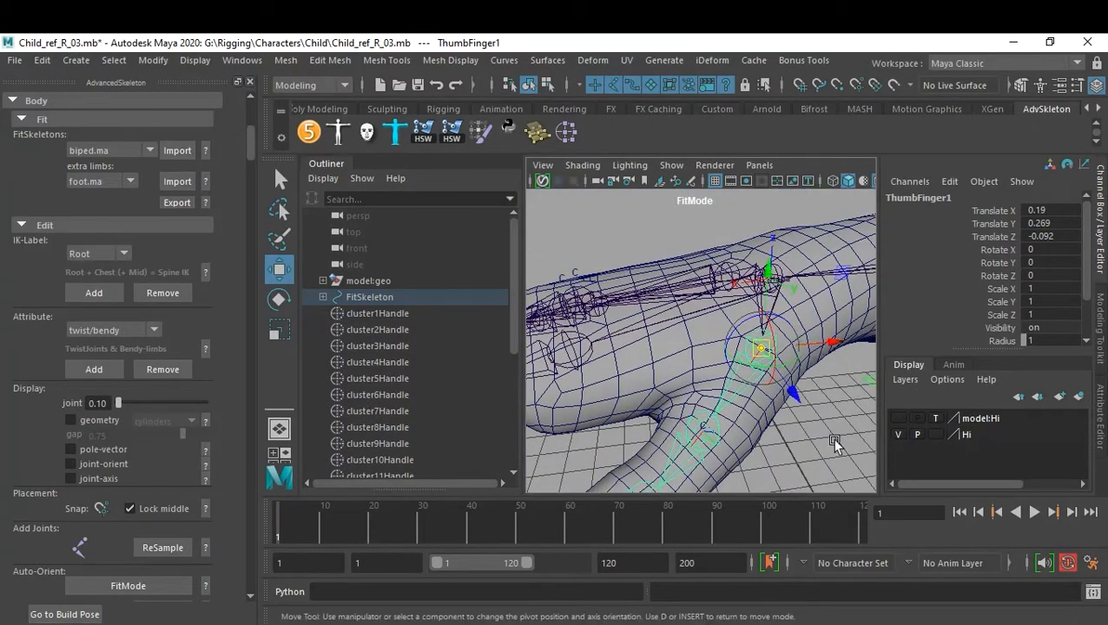
click(829, 426)
Switch the BODY mesh to face selection and select the loop of faces around the wrist at the Hand joint.
alt+drag(835, 430, 782, 400)
click(699, 376)
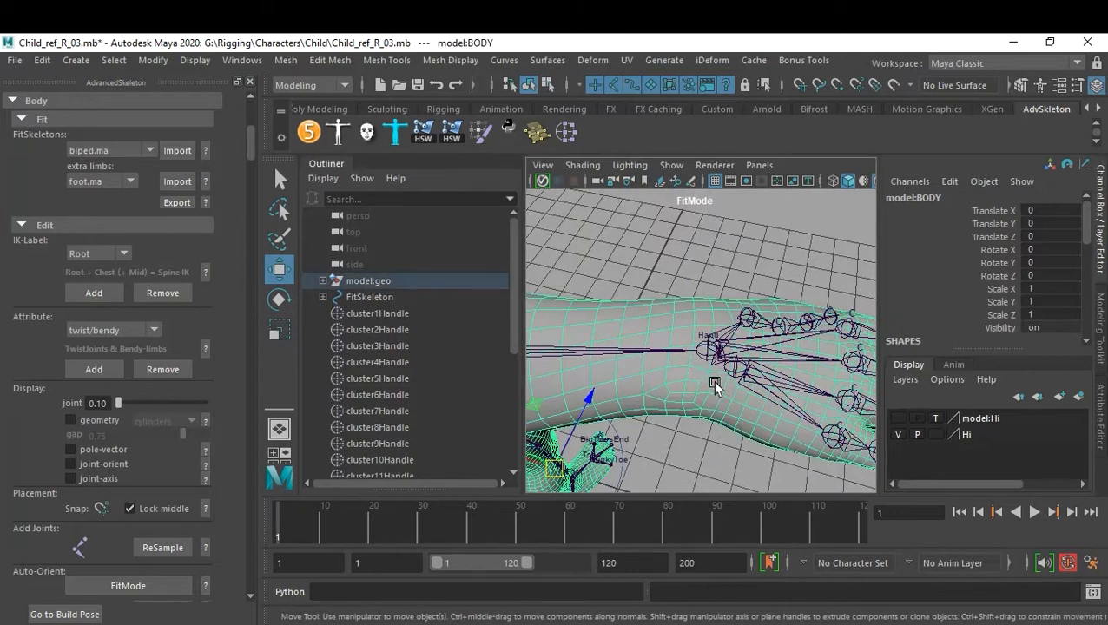
alt+drag(715, 381, 687, 372)
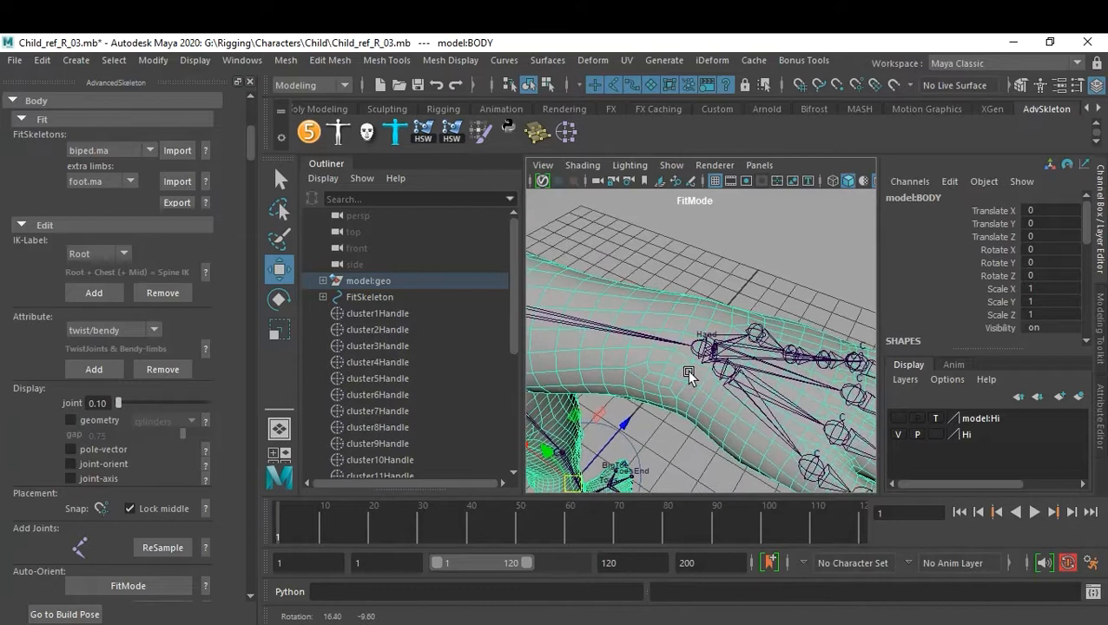
right_drag(697, 379, 722, 378)
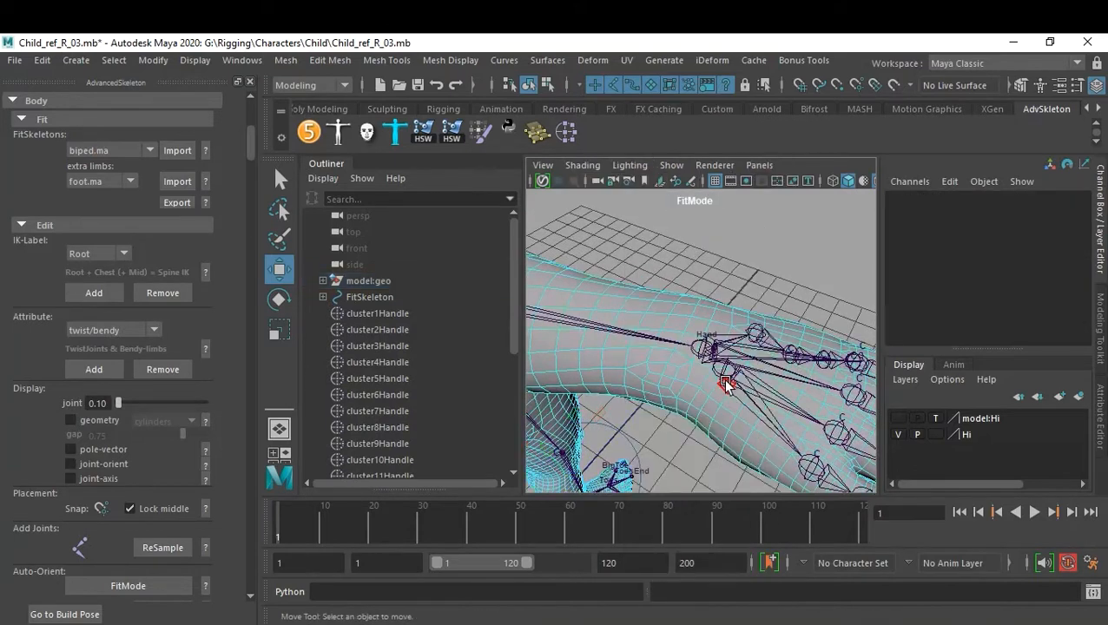
click(699, 377)
alt+drag(764, 392, 749, 425)
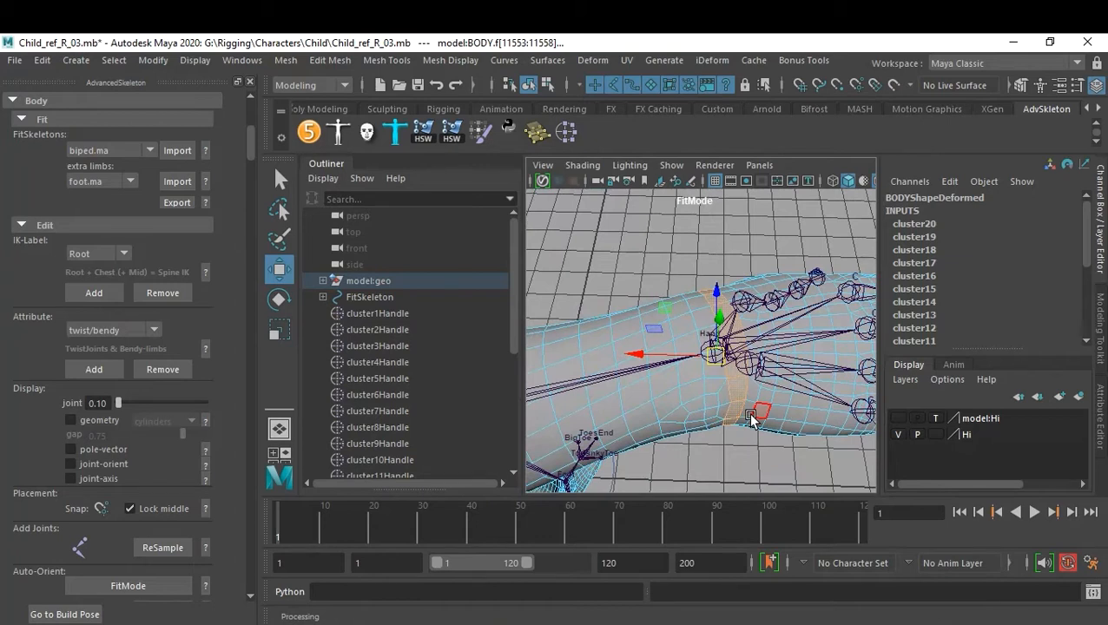
Create a cluster from the selected wrist face loop and hide the Hi geometry layer.
click(571, 130)
click(652, 252)
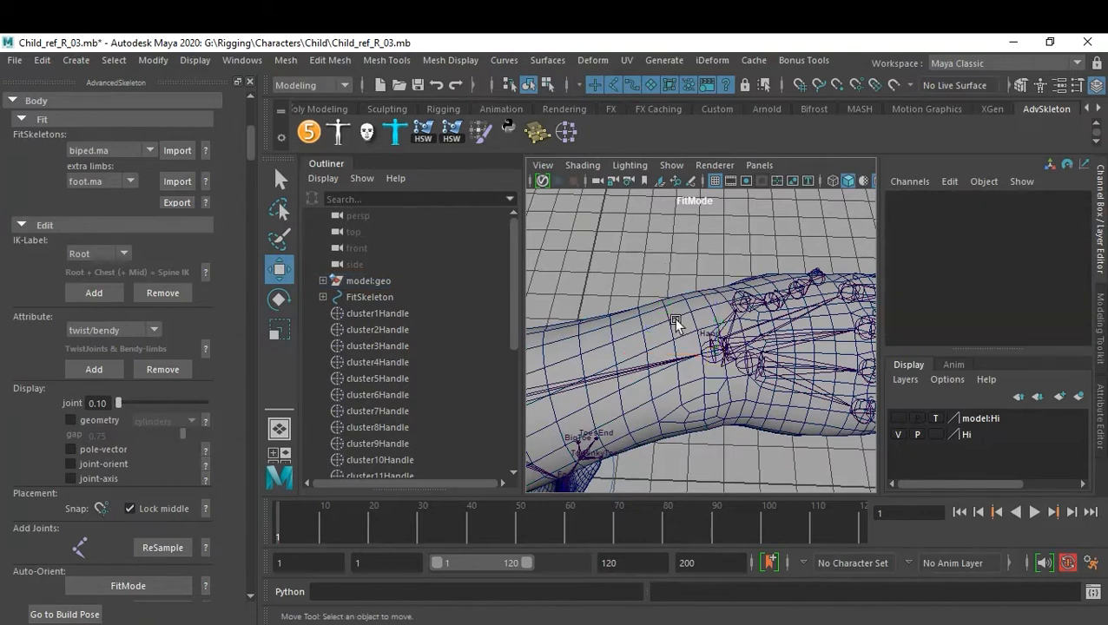
scroll(649, 312, up, 3)
click(898, 435)
Snap the Wrist joint's pivot to the new wrist cluster, leaving its child joints in place.
alt+drag(746, 430, 734, 352)
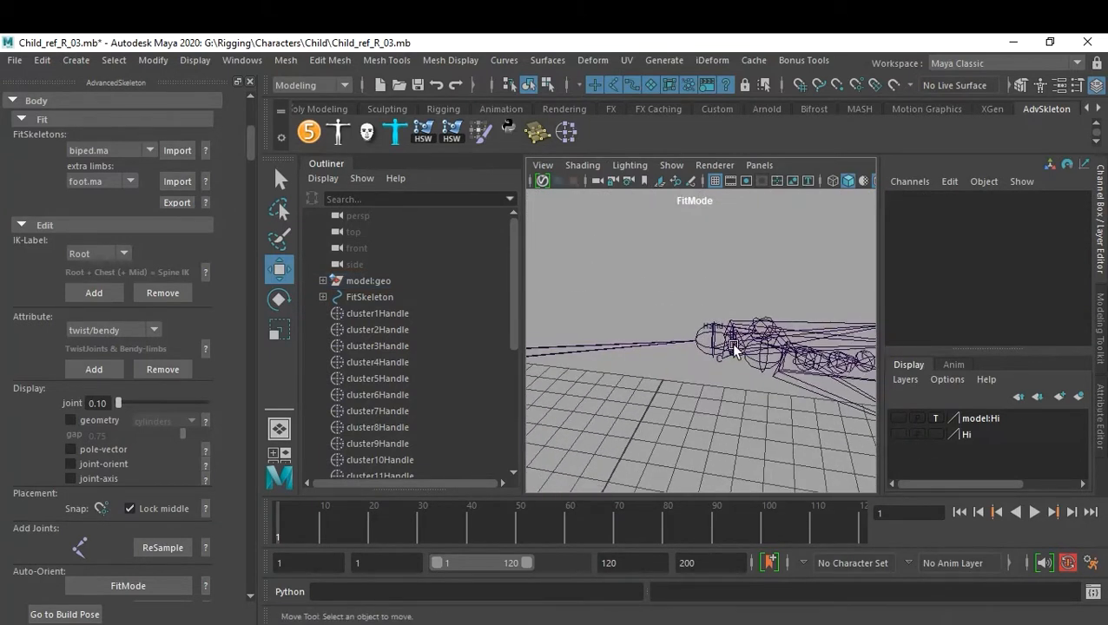
click(723, 339)
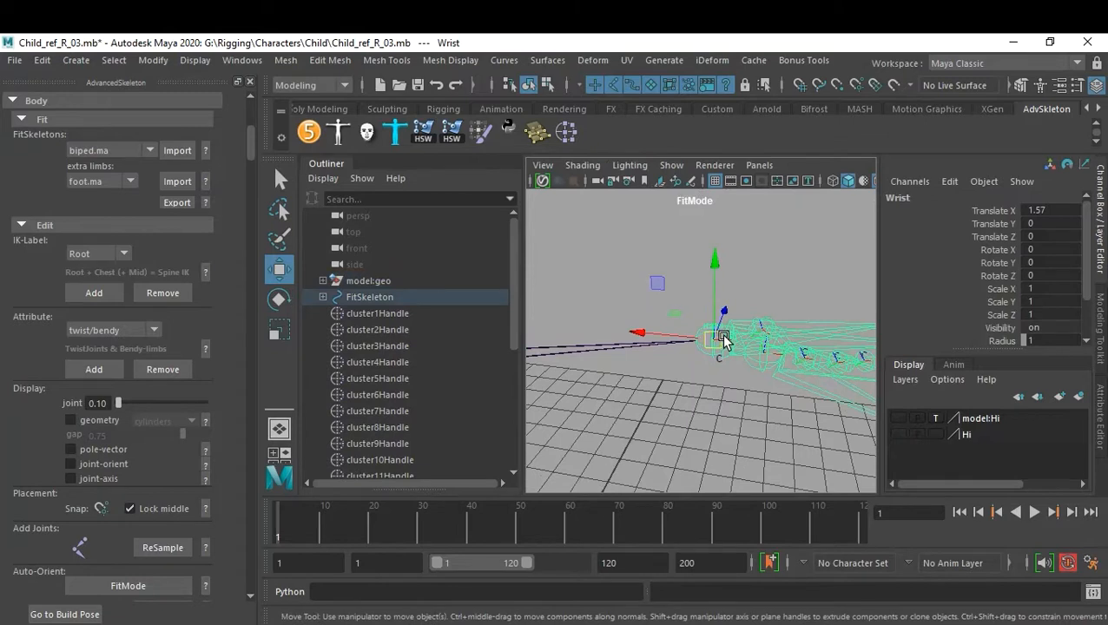
key(d)
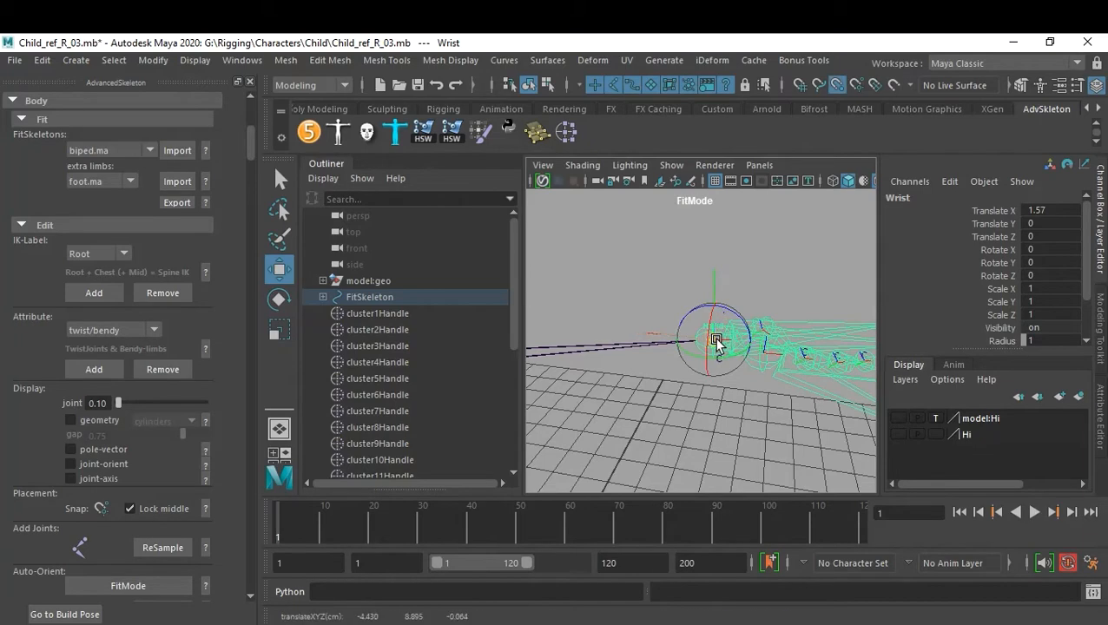
drag(716, 341, 723, 354)
click(764, 434)
Select the Cup joint for pivot editing and show the Hi geometry layer again.
alt+drag(764, 432, 777, 370)
click(766, 345)
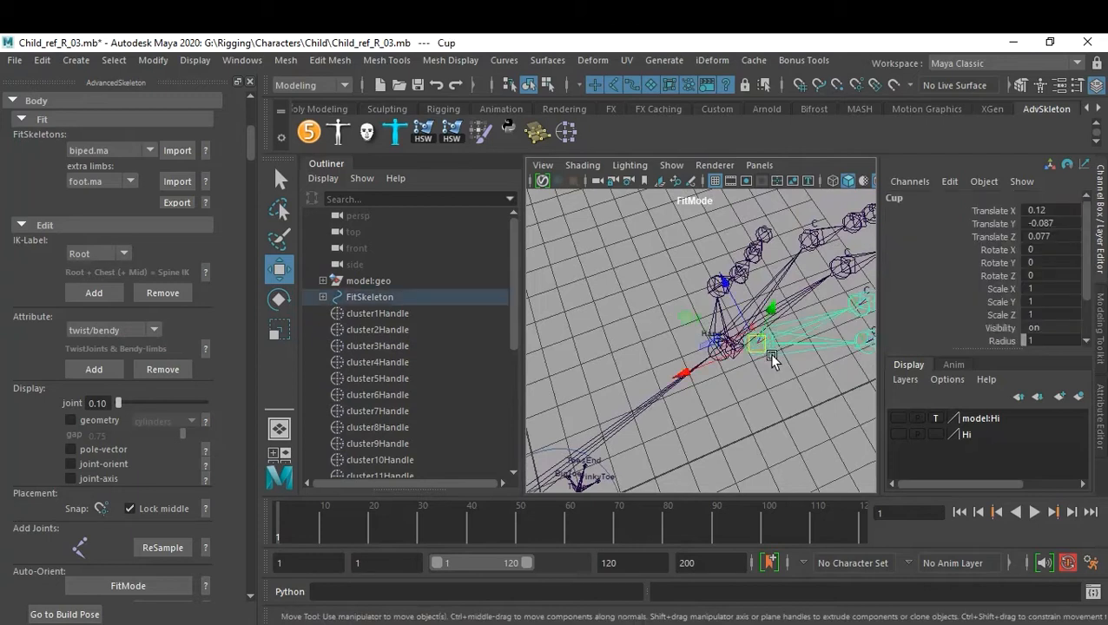
alt+drag(769, 354, 764, 385)
key(d)
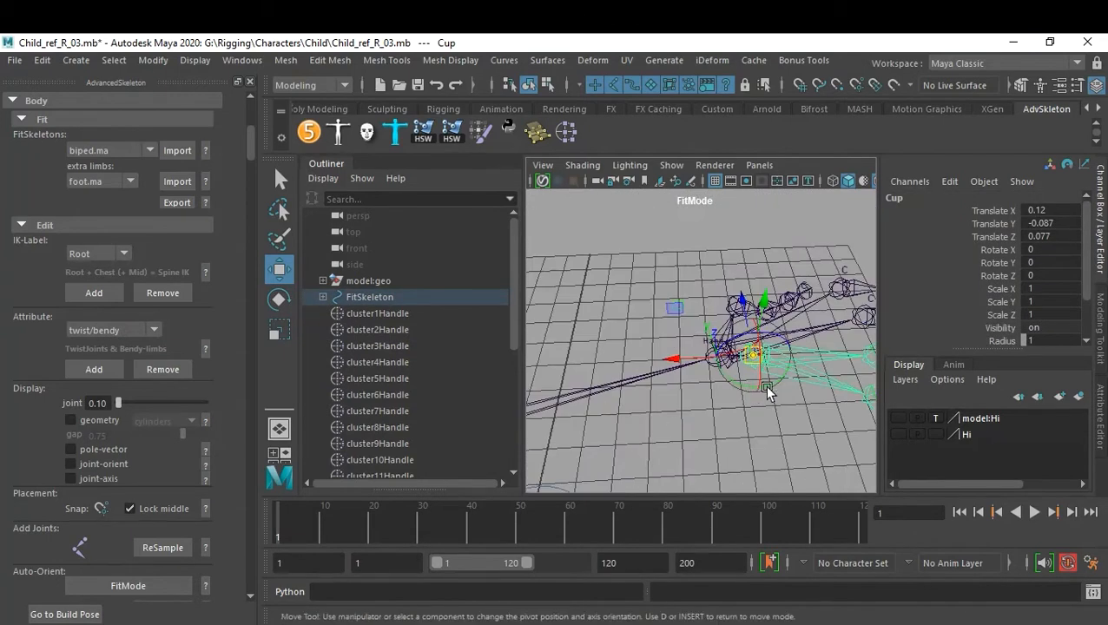
click(900, 433)
Display joints in the top view and move the Cup joint toward the outer palm, to about Translate X 0.237 and Y -0.178.
key(space)
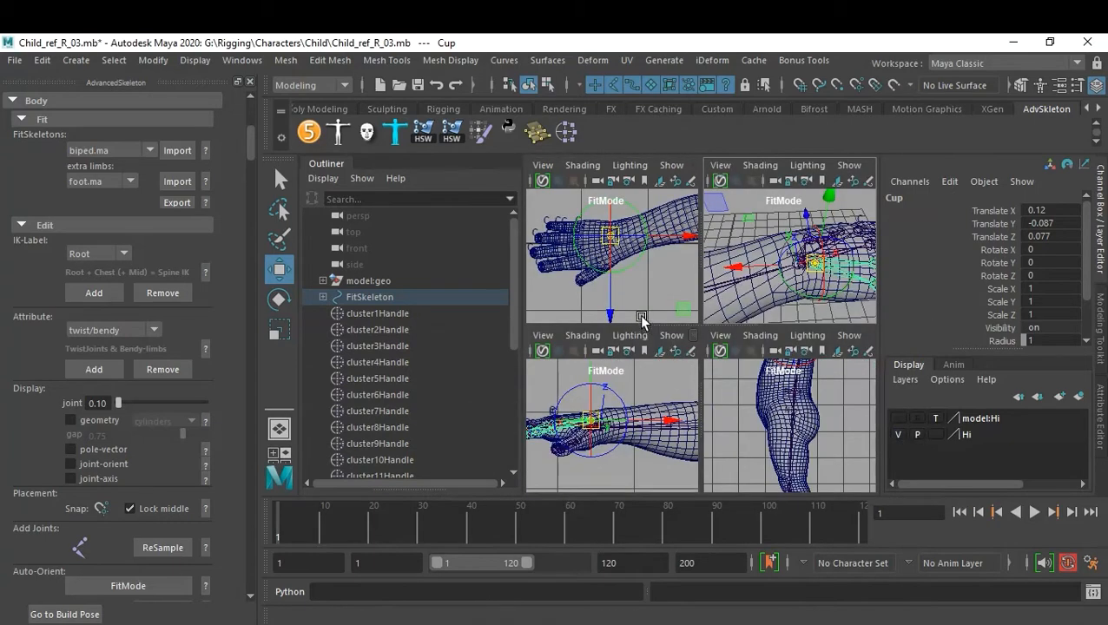
key(space)
alt+right_drag(678, 395, 807, 421)
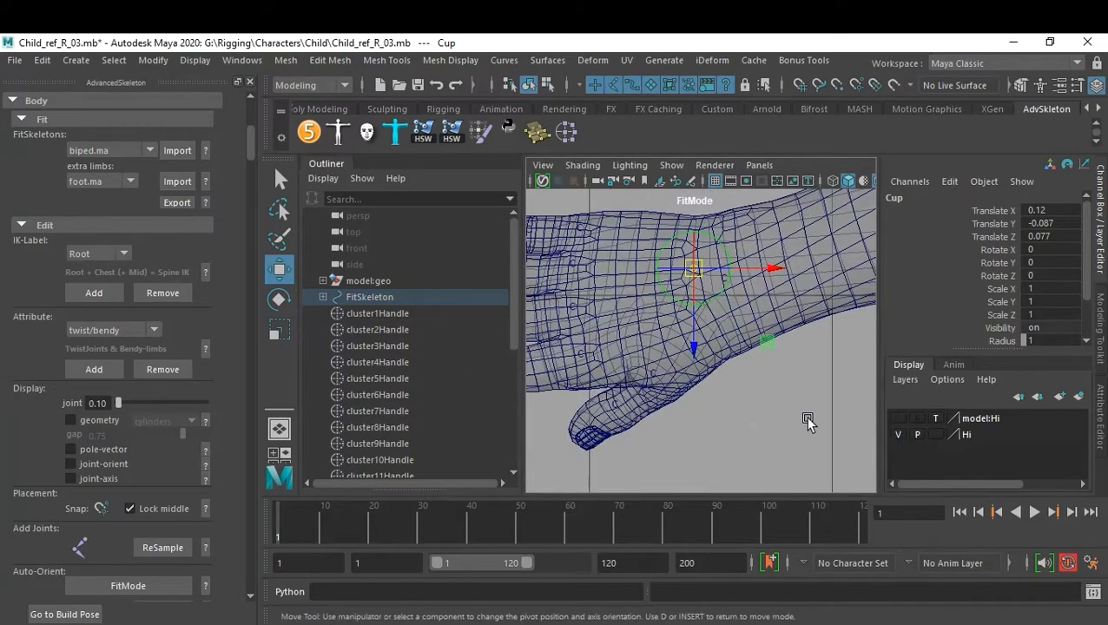
click(659, 165)
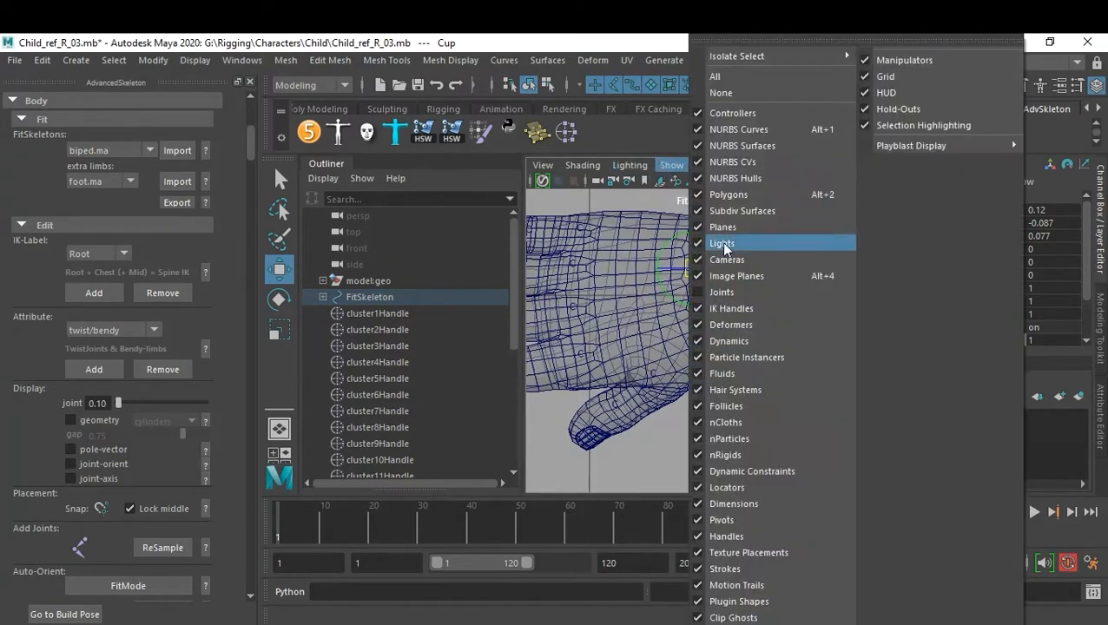
click(732, 289)
alt+drag(743, 365, 795, 396)
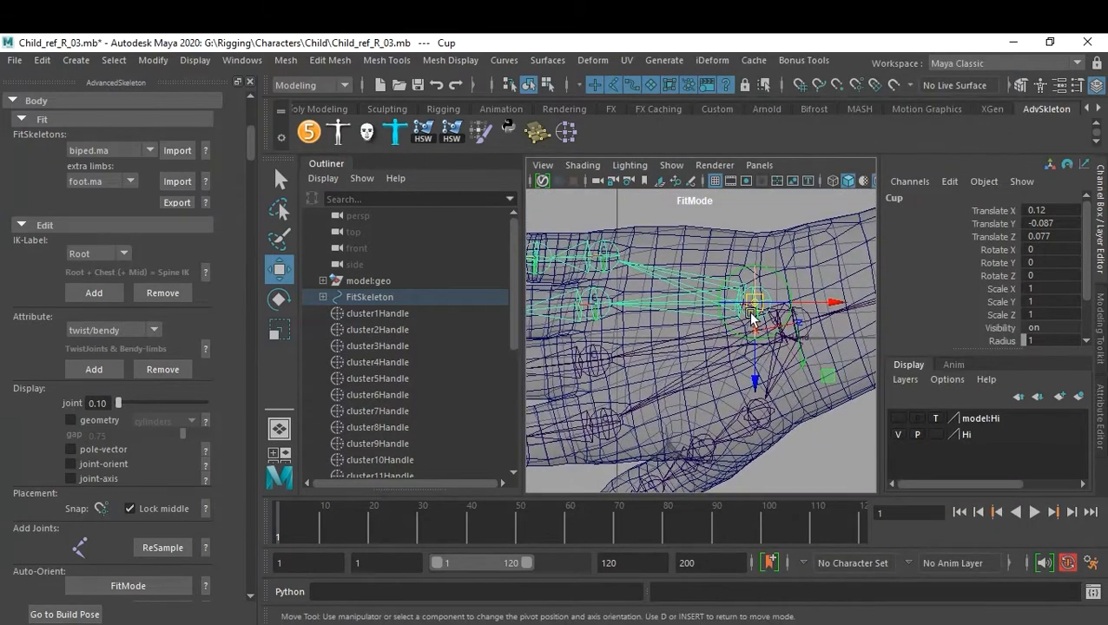
drag(756, 304, 712, 285)
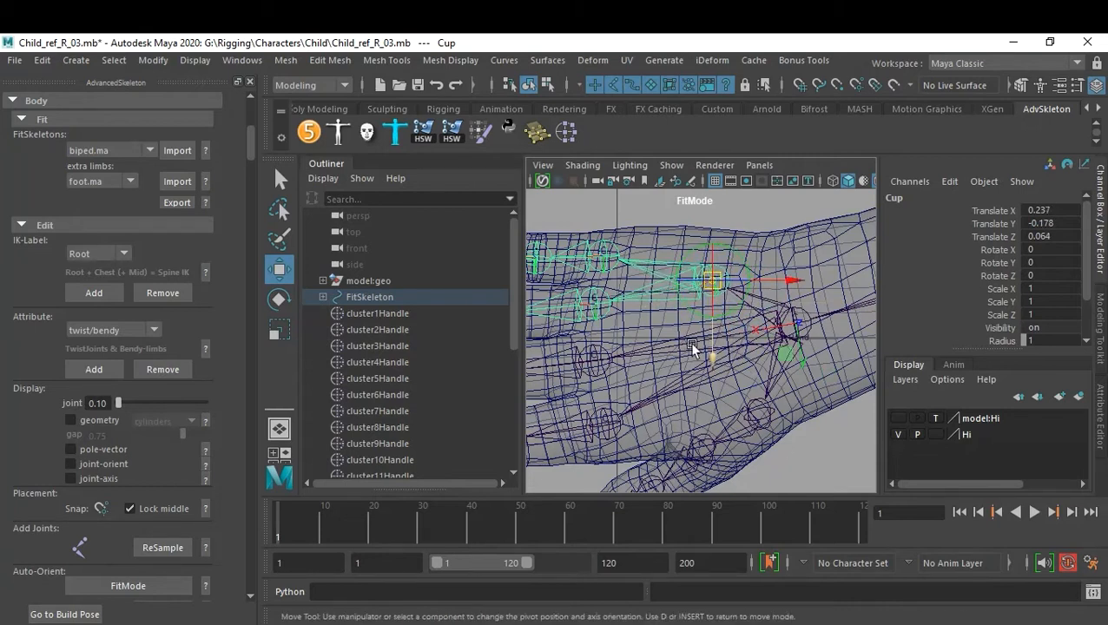
Lower the Cup joint inside the palm in the front view, to about Translate X 0.229 and Z -0.005.
key(space)
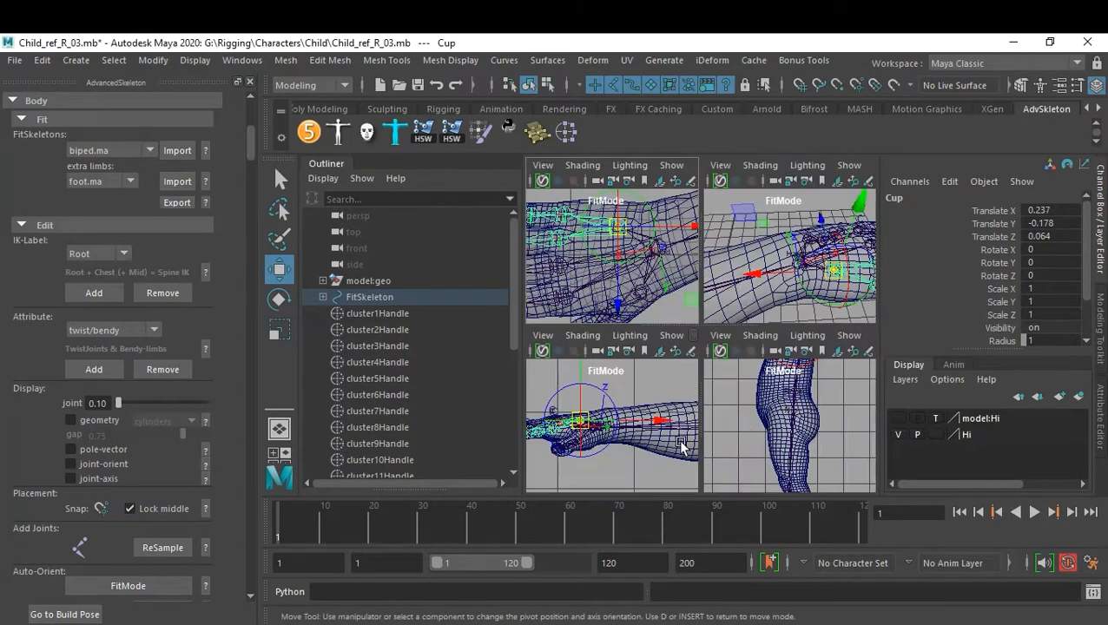
key(space)
scroll(635, 388, up, 5)
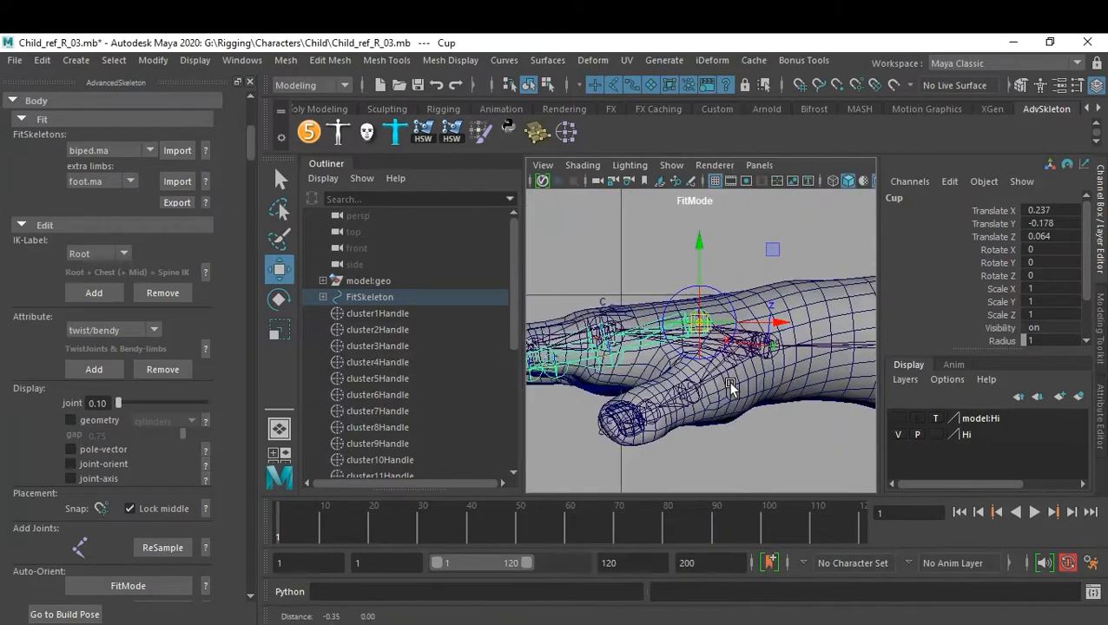
alt+middle_drag(744, 375, 772, 388)
scroll(714, 387, up, 3)
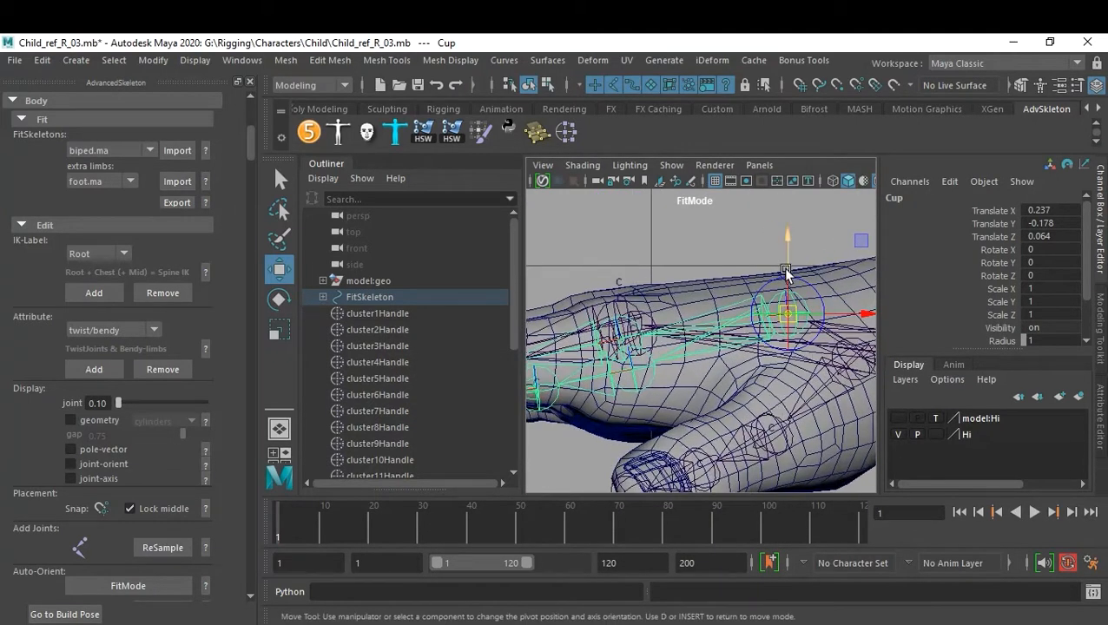
drag(785, 247, 793, 280)
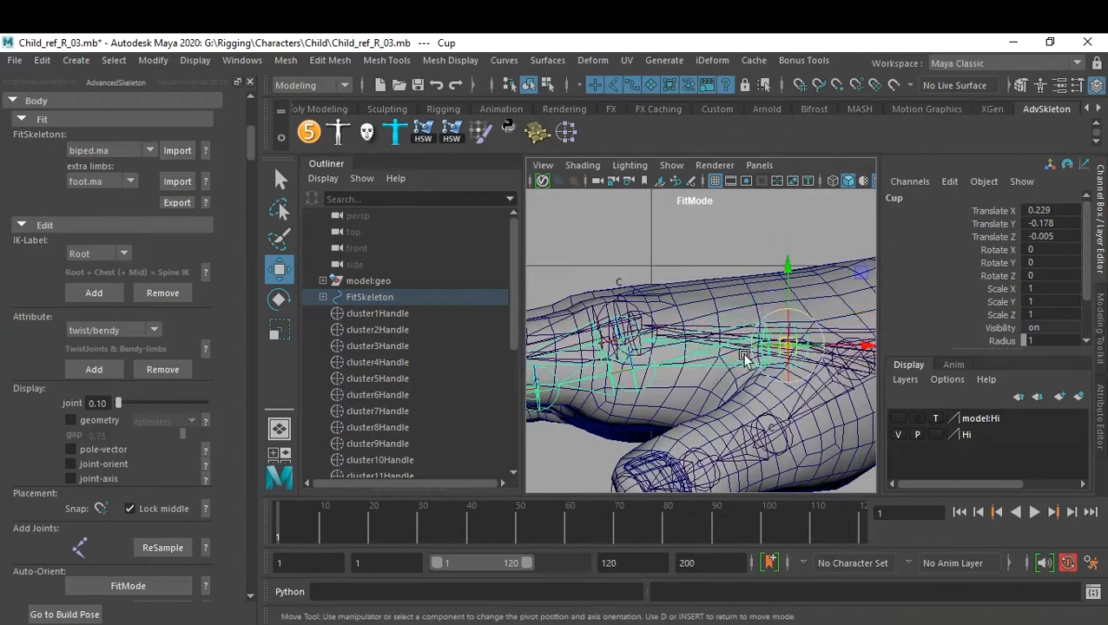
scroll(730, 405, down, 3)
scroll(823, 432, up, 5)
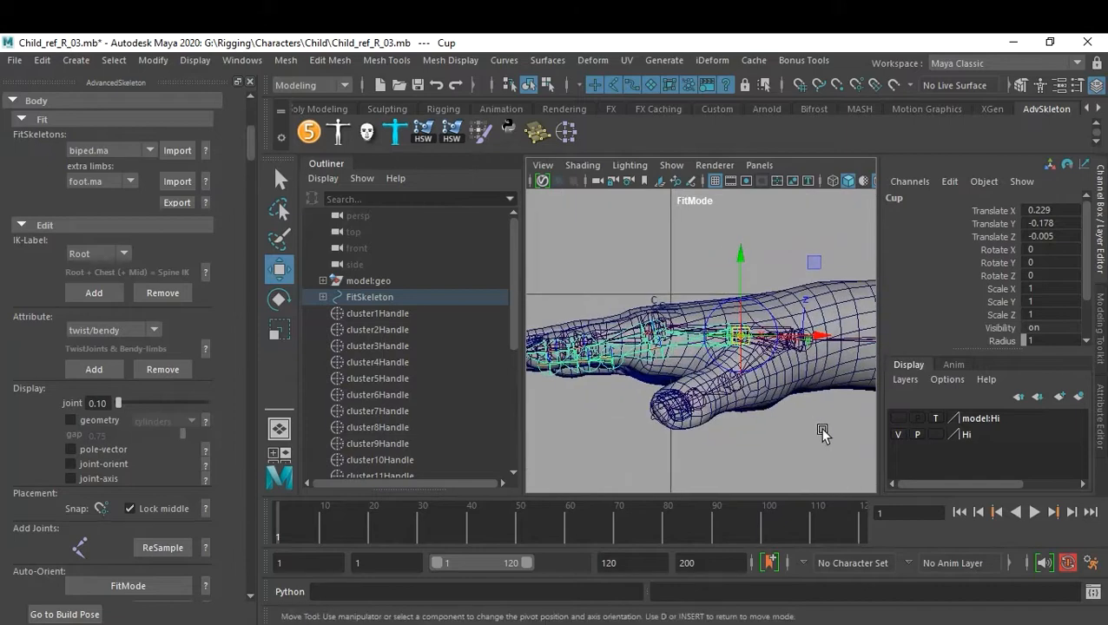
key(space)
key(space)
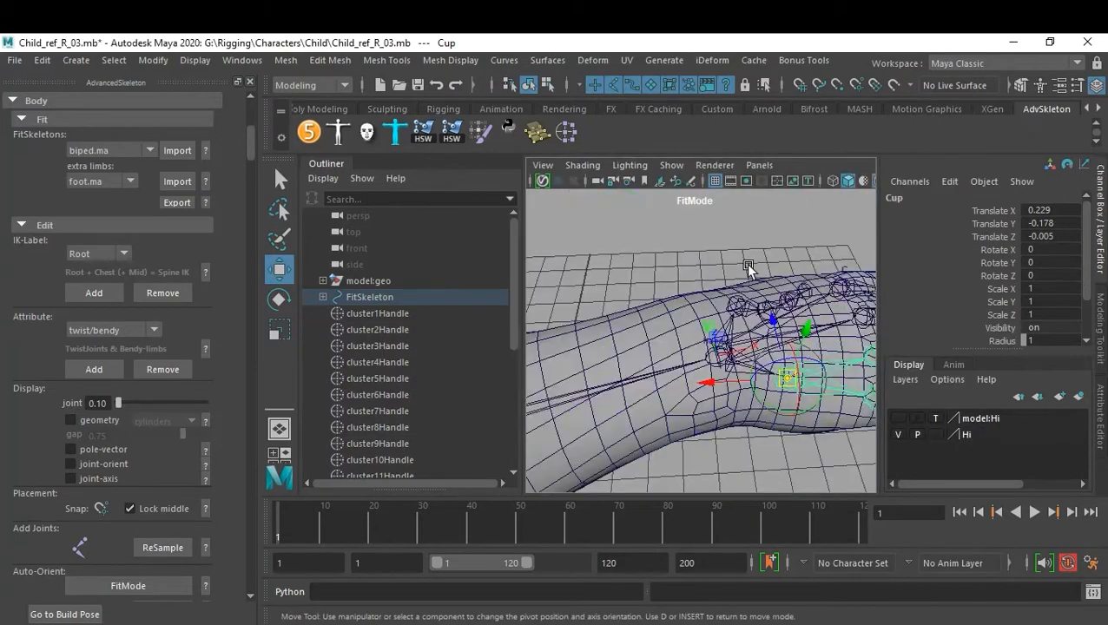
click(700, 270)
Move the Wrist joint's pivot back along the forearm to about Translate X 1.519.
alt+drag(699, 270, 710, 420)
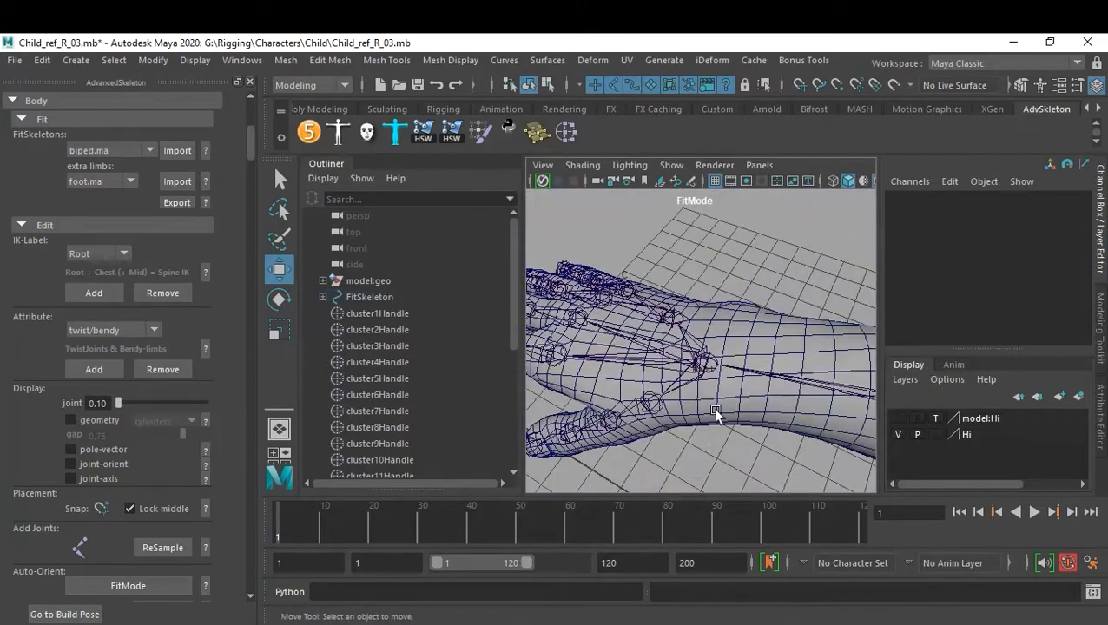
click(710, 368)
key(d)
alt+drag(748, 408, 692, 398)
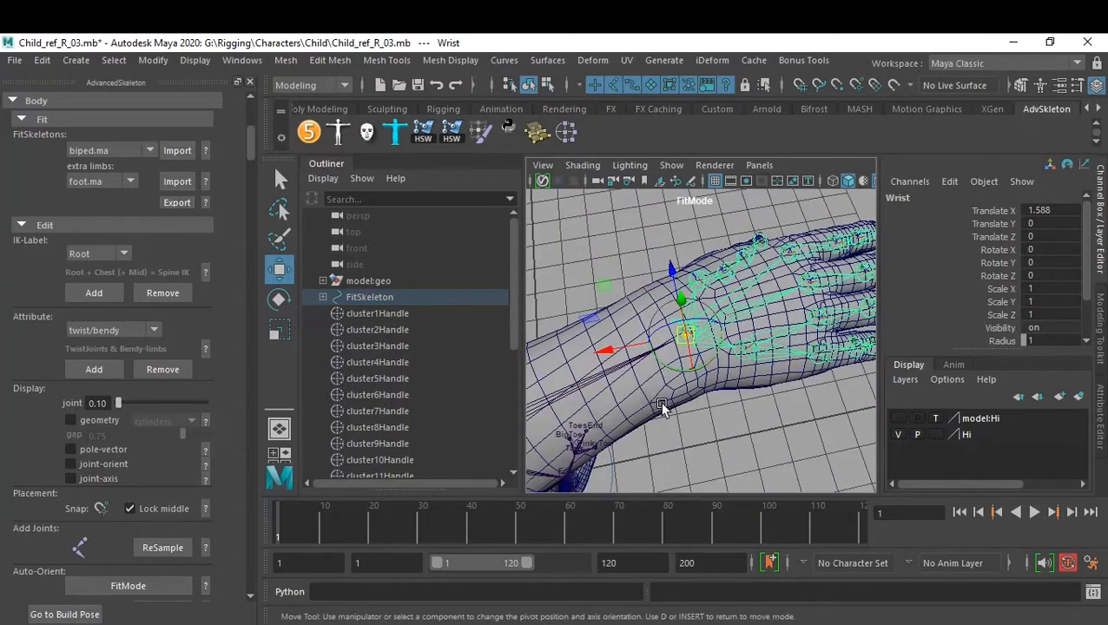
drag(625, 351, 597, 358)
drag(657, 282, 680, 338)
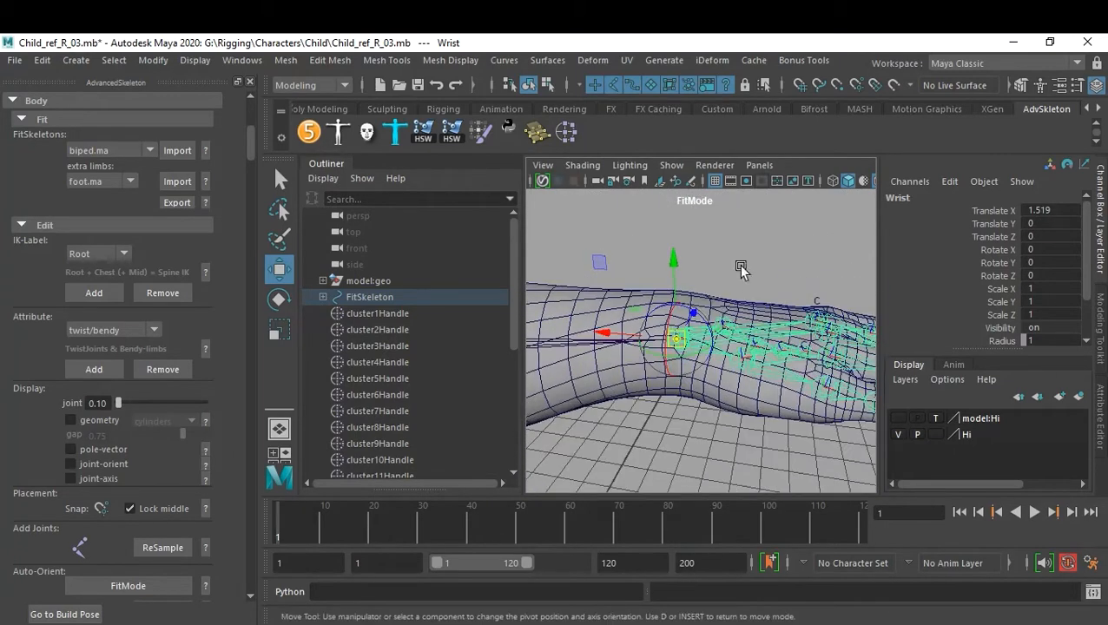
click(774, 284)
Save the scene, and save a new version of it as Child_ref_R_04.
alt+drag(774, 284, 755, 371)
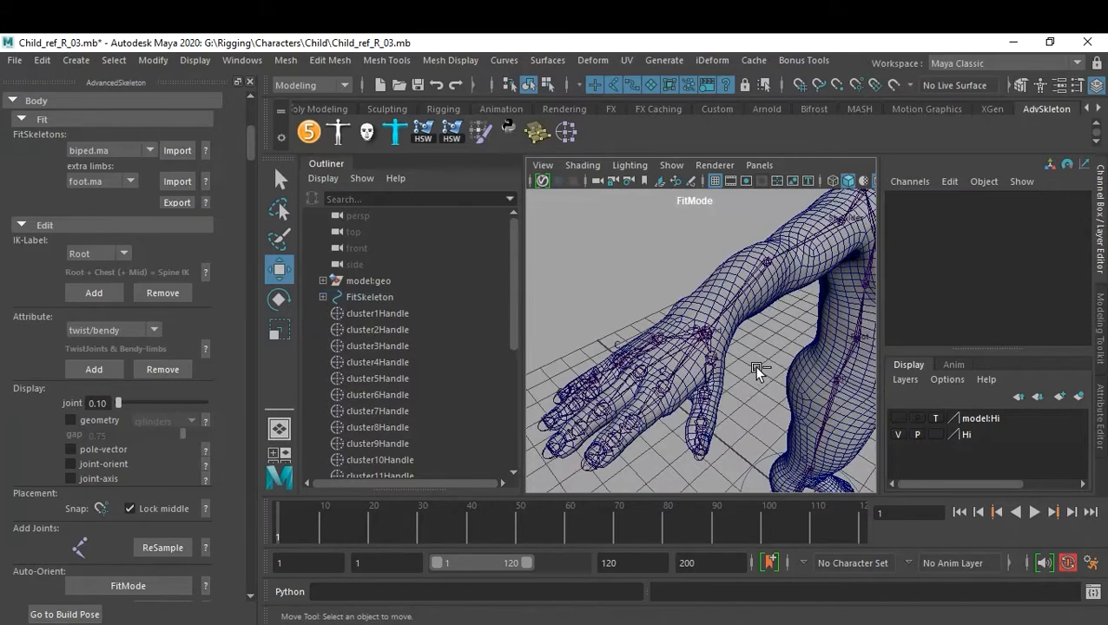
key(ctrl+s)
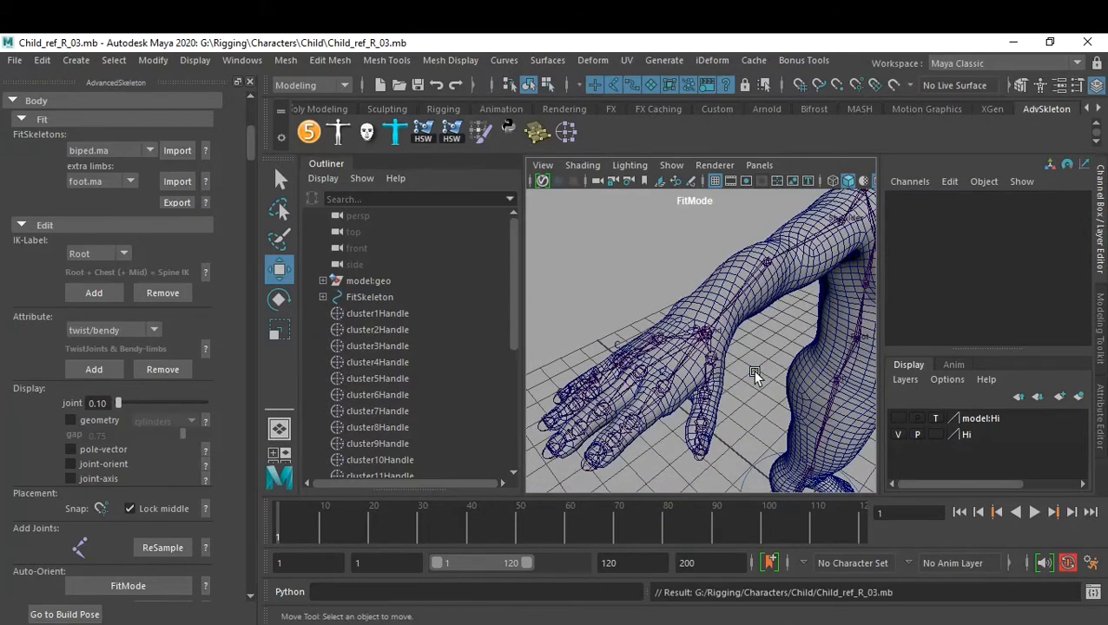
key(ctrl+shift+s)
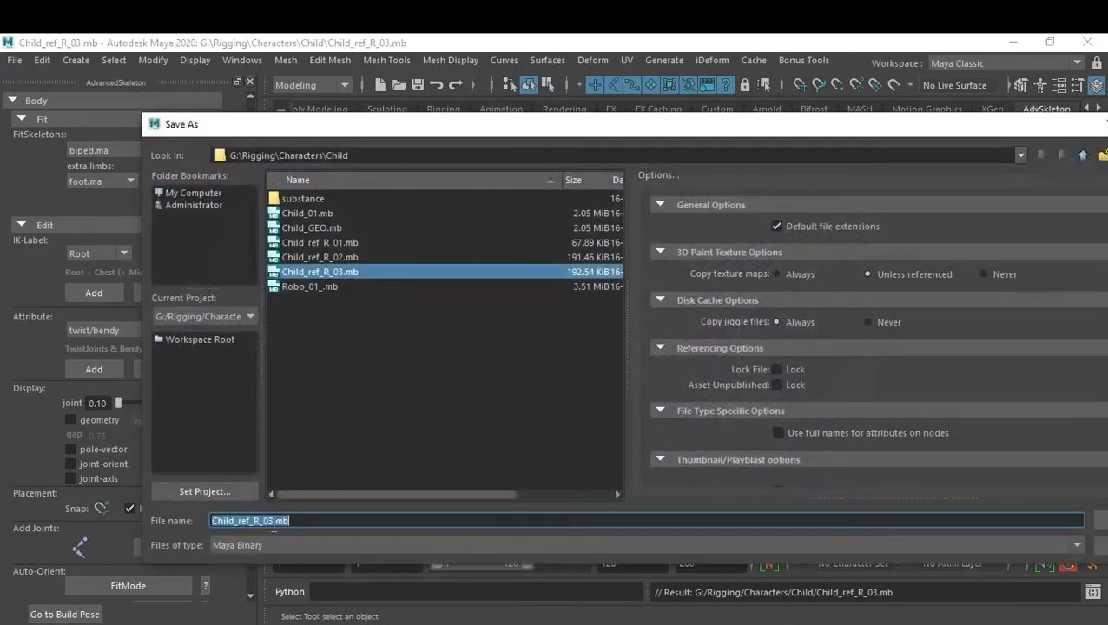
text(4)
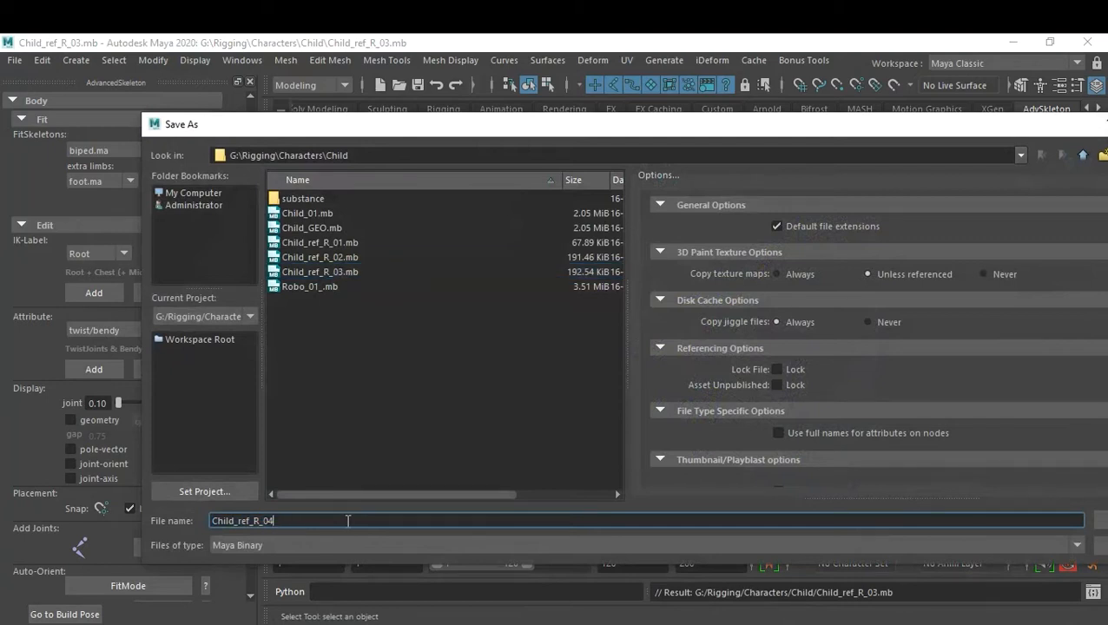
key(Return)
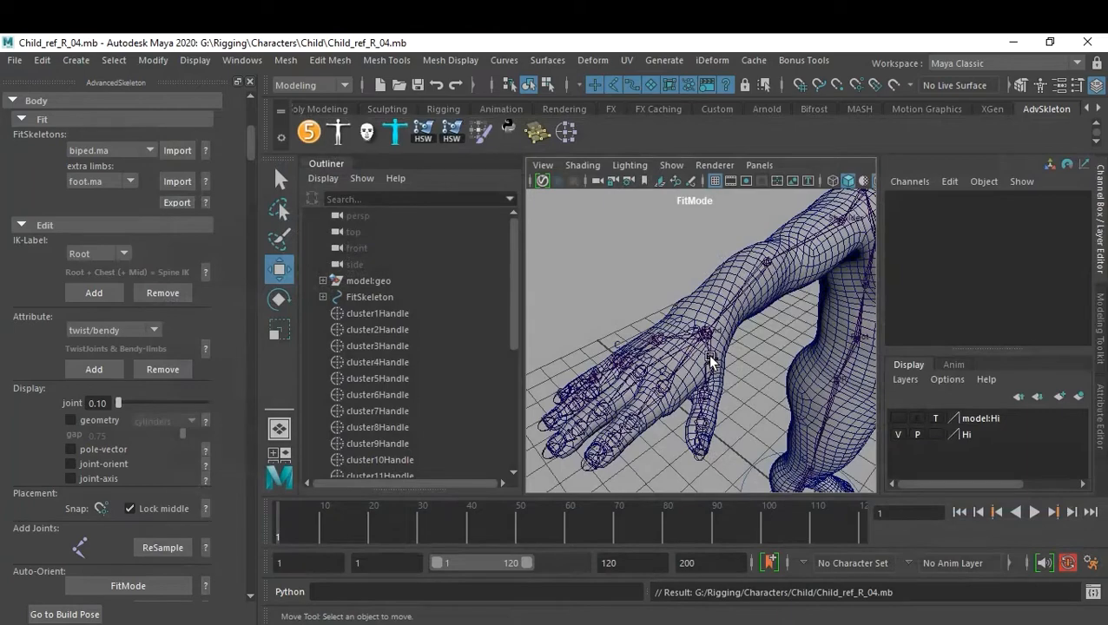
Select the character's BODY mesh and hide it to expose the eyes and the head joints.
key(space)
key(space)
alt+middle_drag(776, 332, 727, 390)
alt+drag(729, 395, 685, 346)
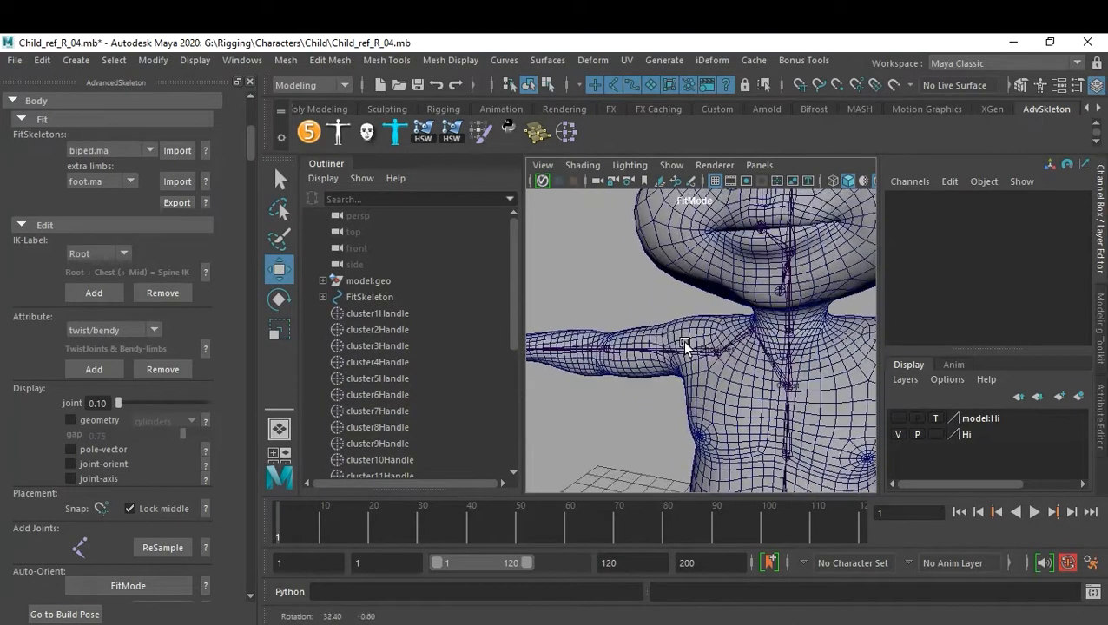
scroll(736, 359, down, 3)
alt+middle_drag(740, 358, 749, 384)
mouse_move(750, 385)
alt+mouse_down()
mouse_move(643, 374)
mouse_move(747, 383)
alt+mouse_up()
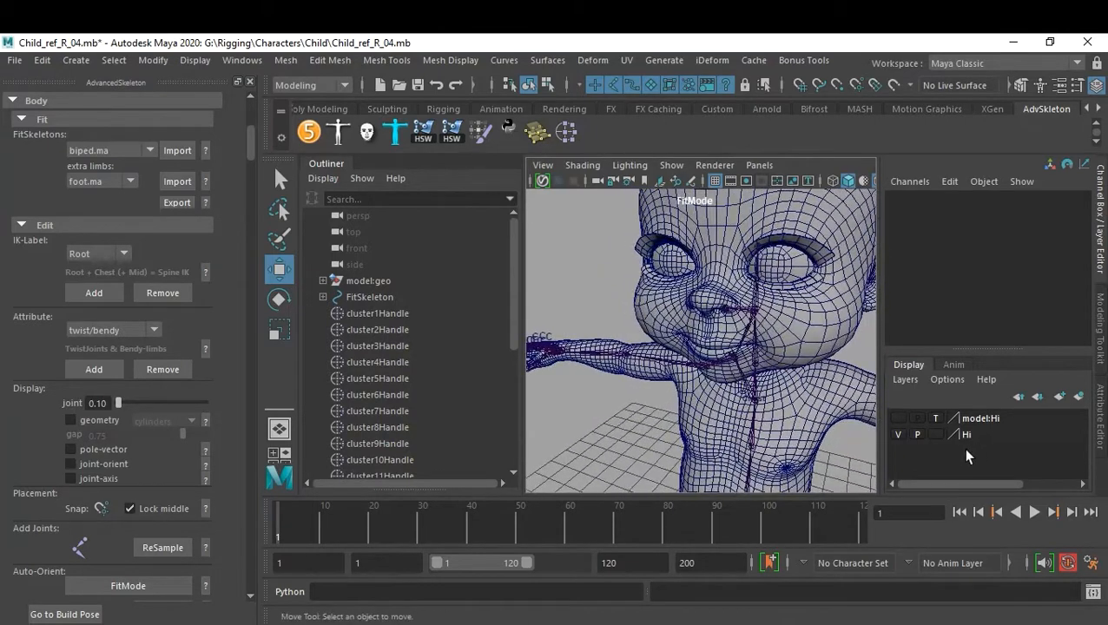
click(836, 369)
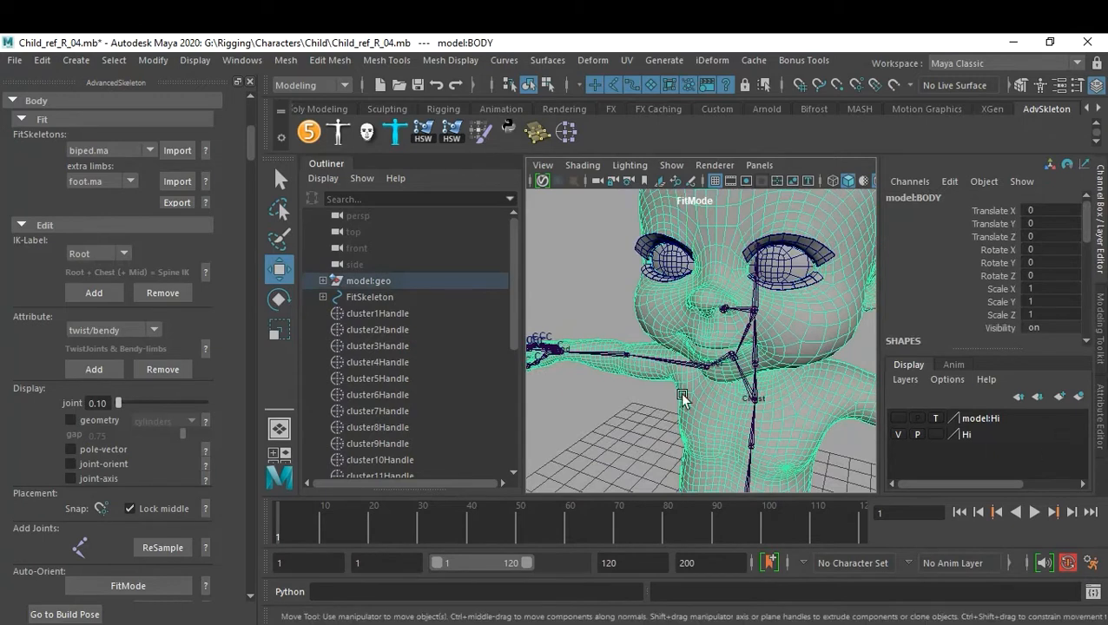
key(ctrl+h)
Select all faces of the right eyeball mesh and create a cluster from them.
alt+drag(718, 299, 769, 277)
click(705, 265)
right_click(766, 271)
click(768, 201)
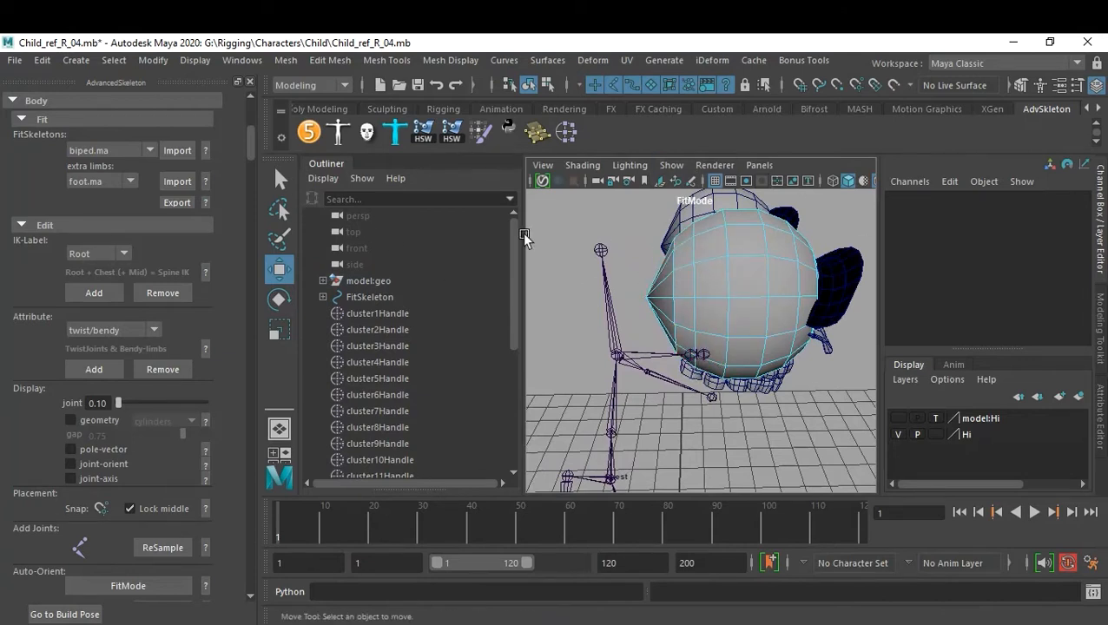
key(q)
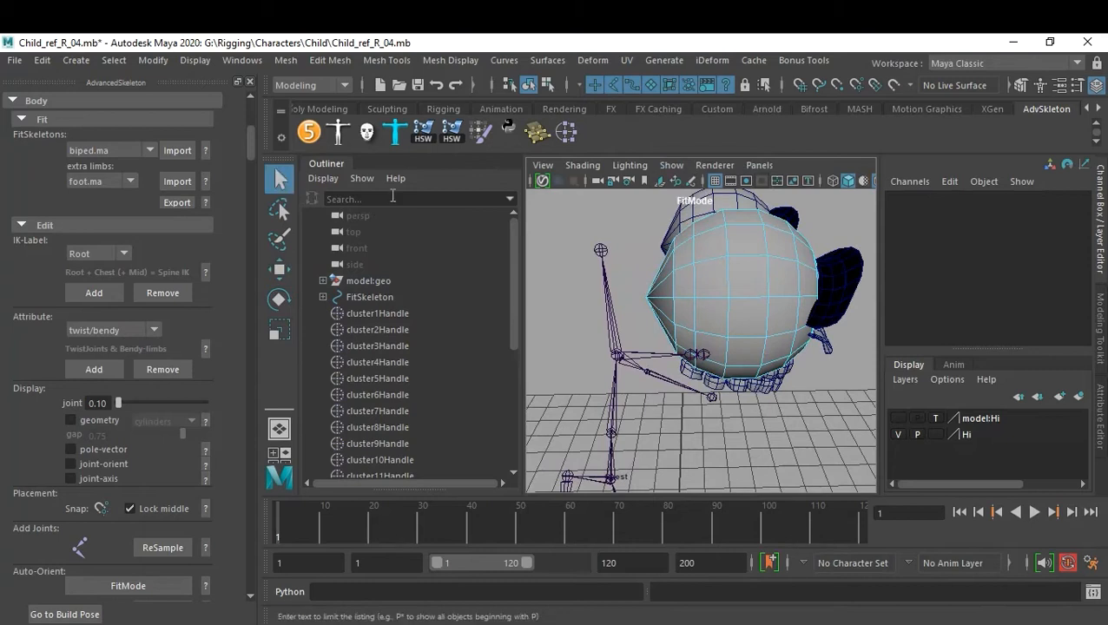
click(736, 271)
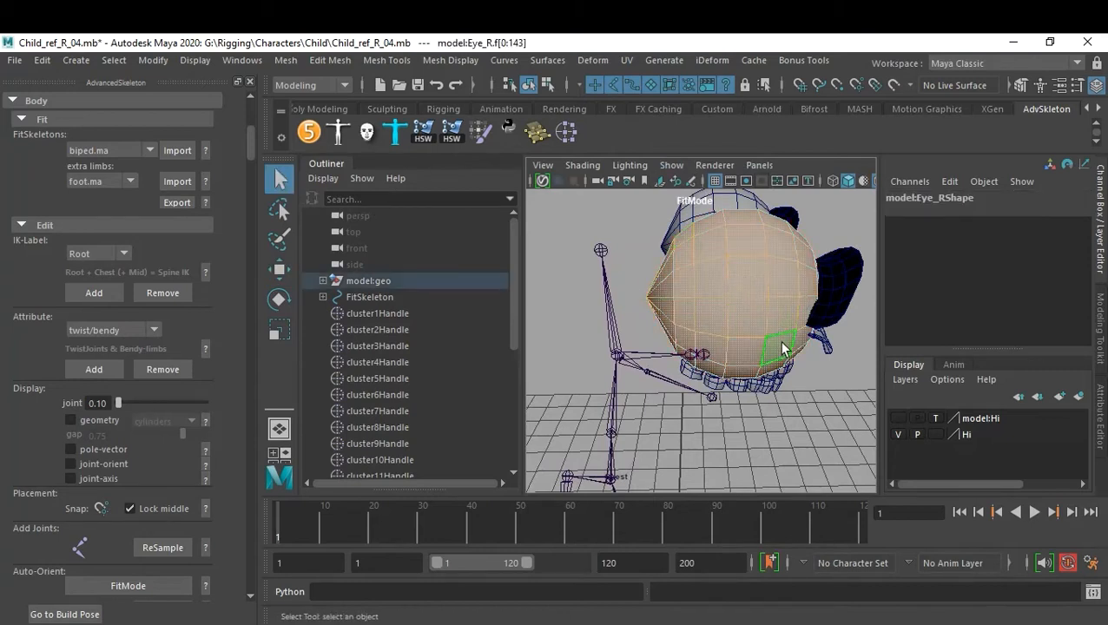
click(567, 131)
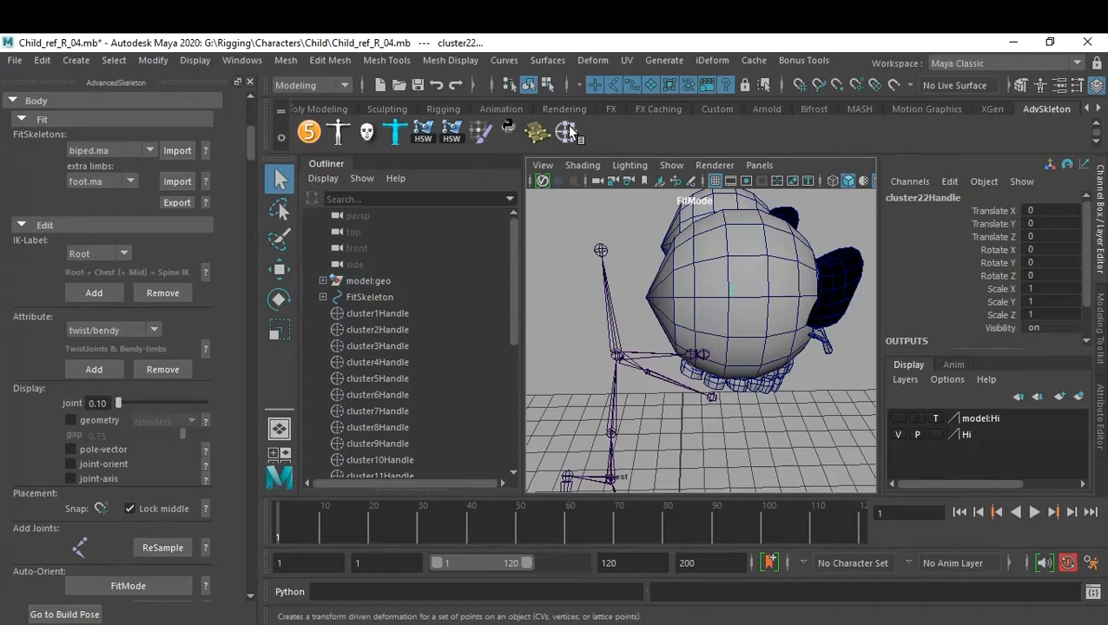
Create a cluster from the central vertex at the front of the right eyeball mesh.
mouse_move(817, 390)
alt+mouse_down()
mouse_move(830, 383)
mouse_move(816, 387)
alt+mouse_up()
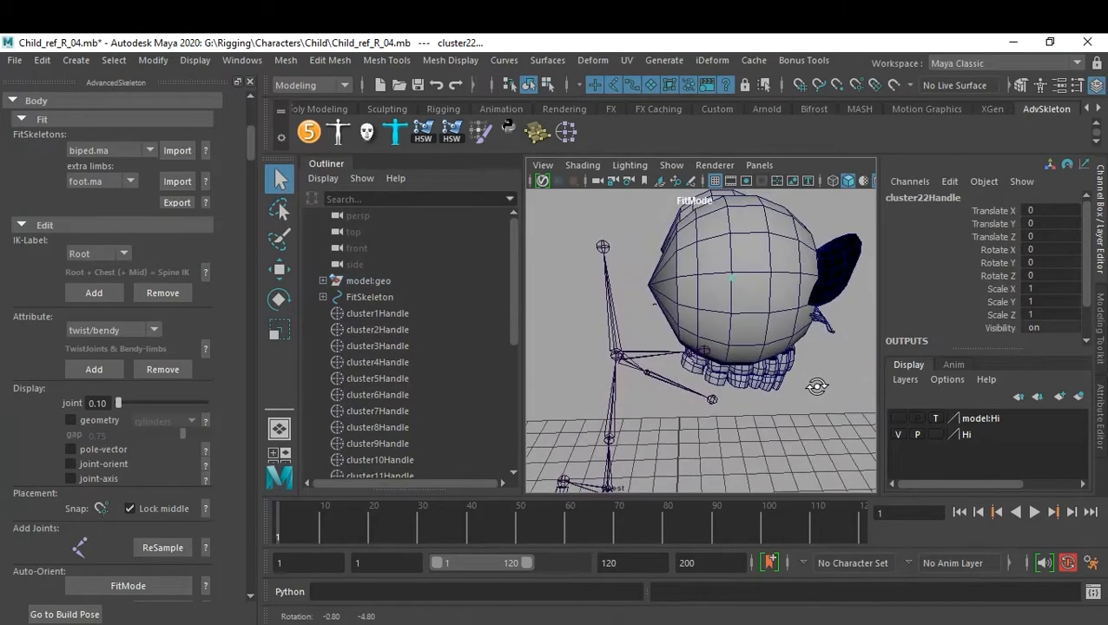
click(898, 434)
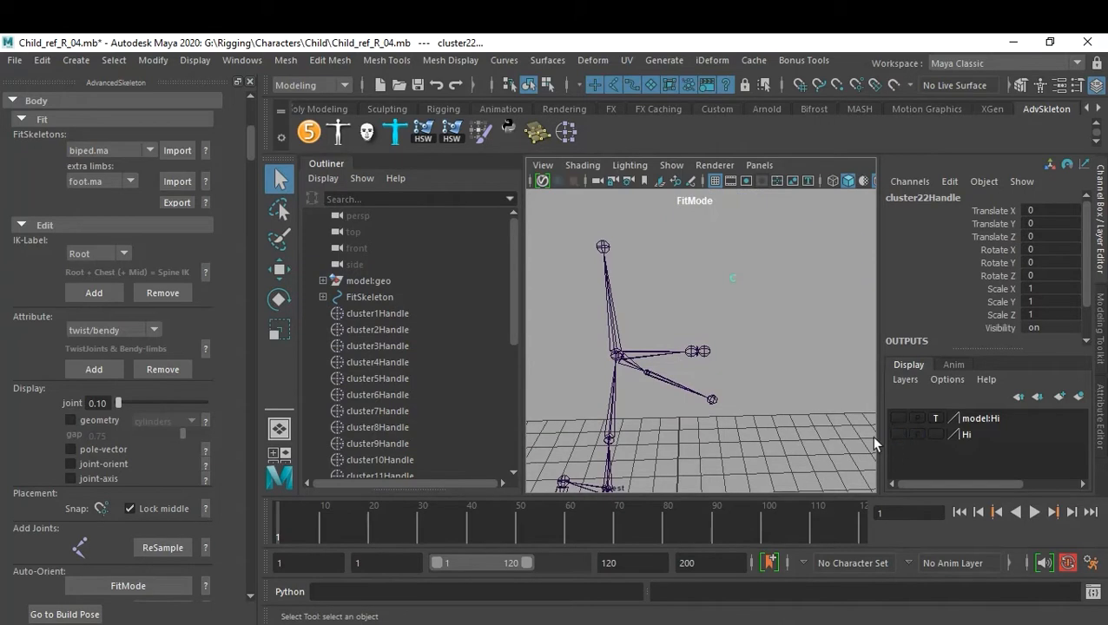
scroll(808, 390, up, 3)
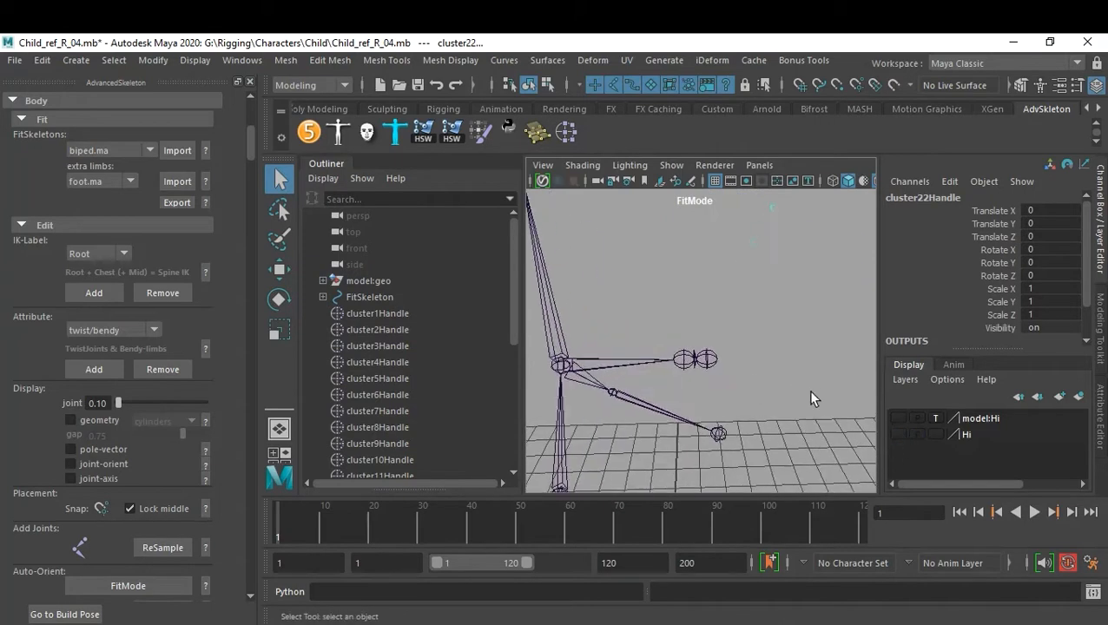
click(898, 434)
alt+drag(761, 337, 600, 302)
scroll(601, 302, up, 3)
mouse_move(674, 333)
alt+mouse_down()
mouse_move(712, 314)
mouse_move(680, 318)
alt+mouse_up()
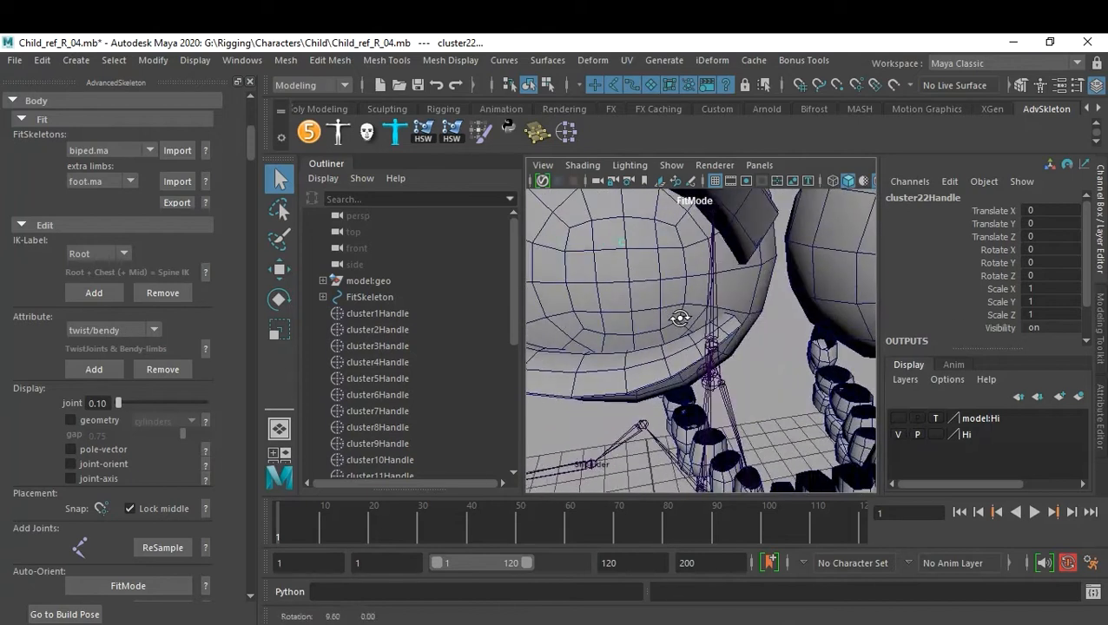
right_drag(629, 286, 606, 242)
click(628, 283)
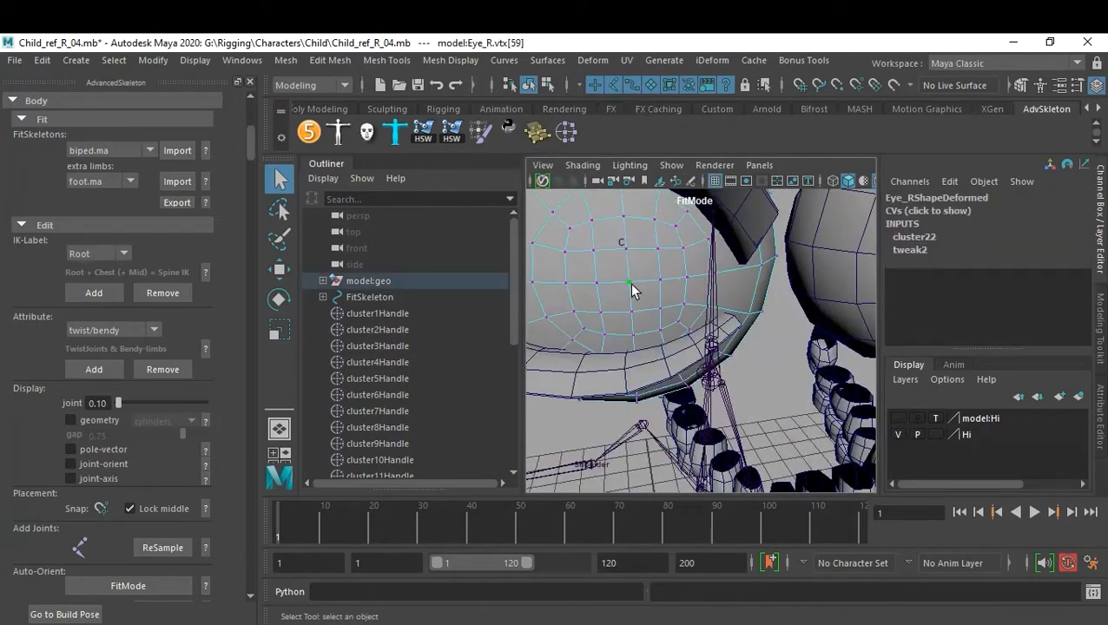
click(579, 131)
Hide the Hi layer, and snap the Eye joint to the eyeball-centre cluster and the EyeEnd joint to the front cluster.
click(898, 434)
alt+right_drag(690, 374, 673, 370)
alt+drag(673, 370, 759, 388)
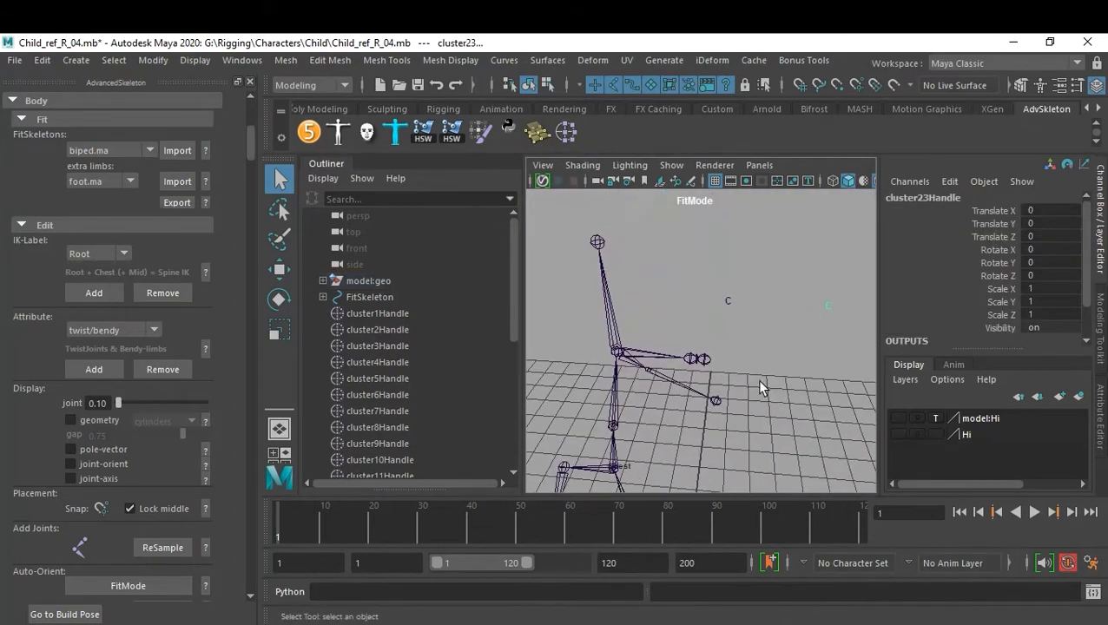
click(695, 365)
key(w)
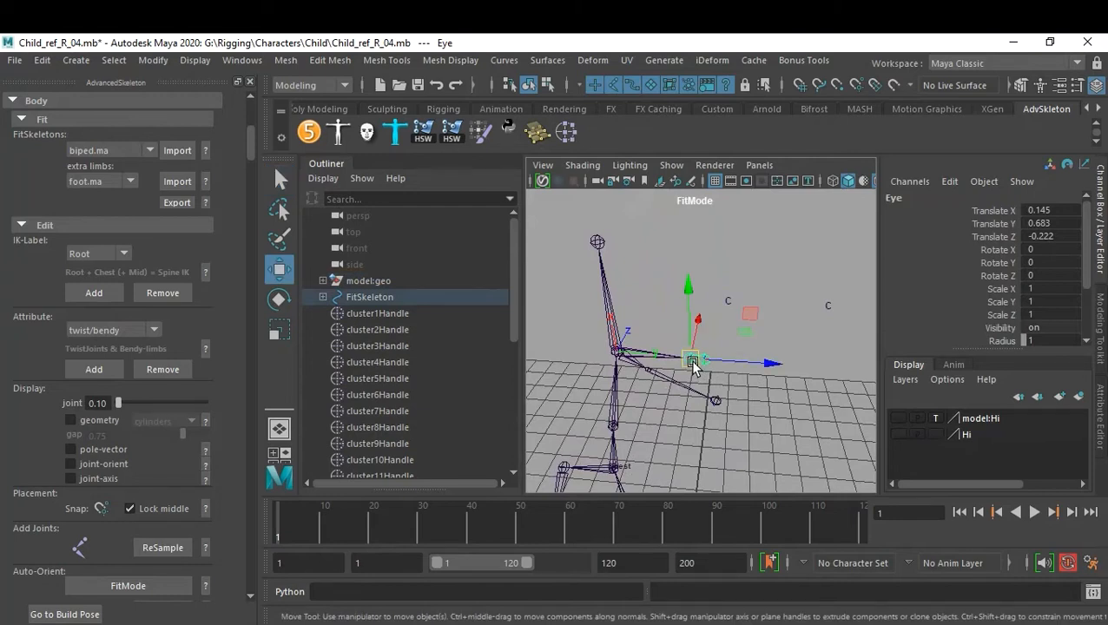
drag(695, 365, 849, 322)
click(772, 366)
click(749, 311)
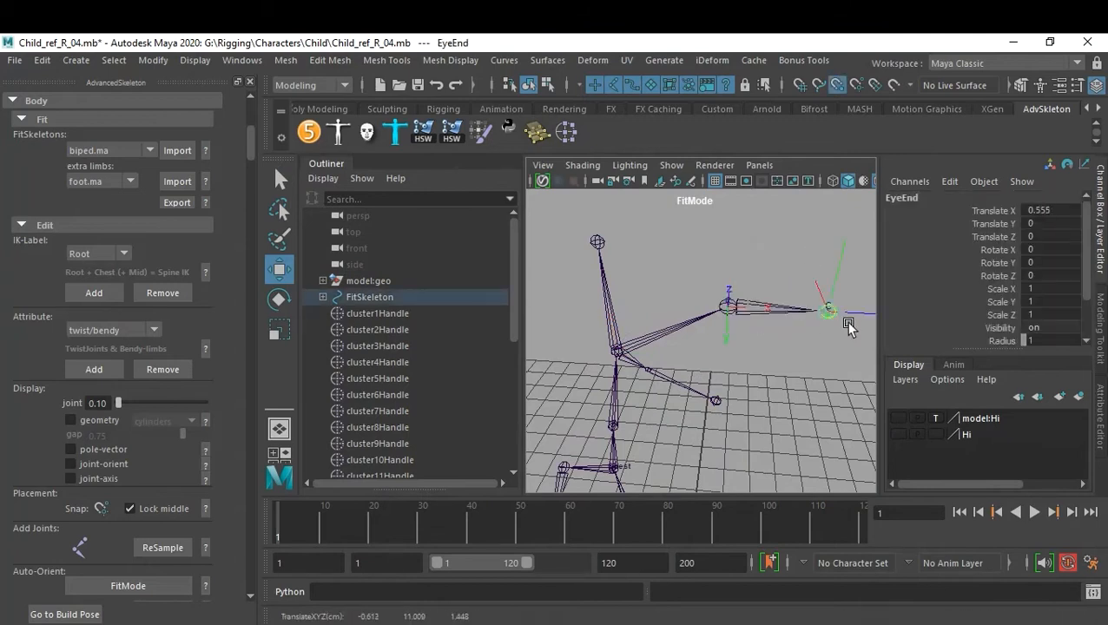
click(814, 386)
Show the Hi layer again and compare the eye joints' placement with the eyeball mesh.
alt+drag(808, 408, 857, 401)
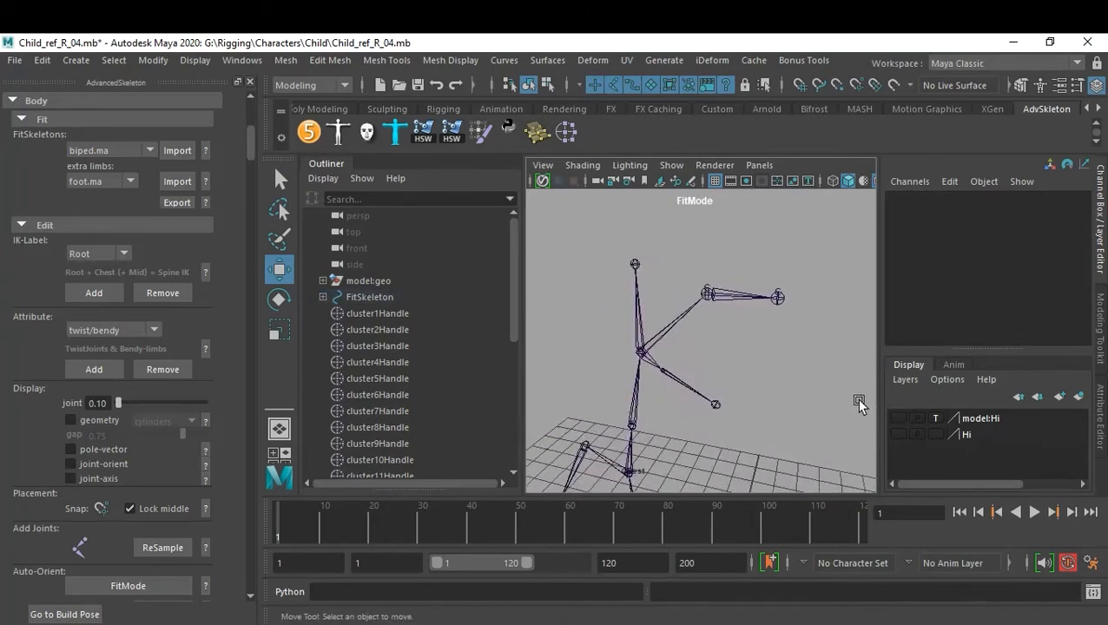
click(897, 434)
alt+drag(733, 373, 773, 375)
scroll(774, 388, up, 4)
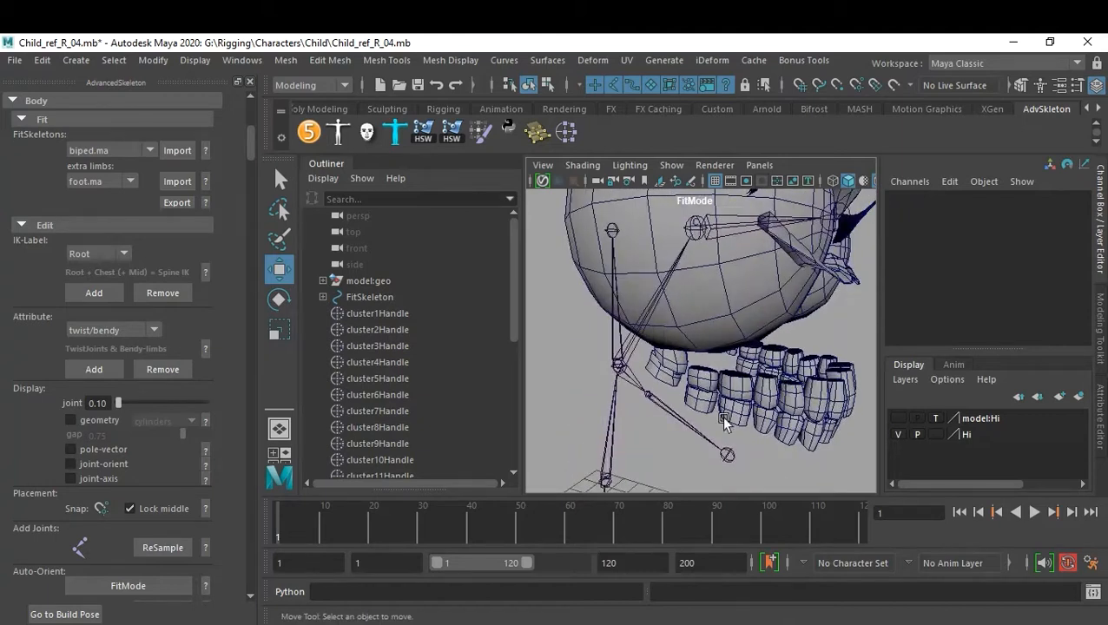
click(898, 434)
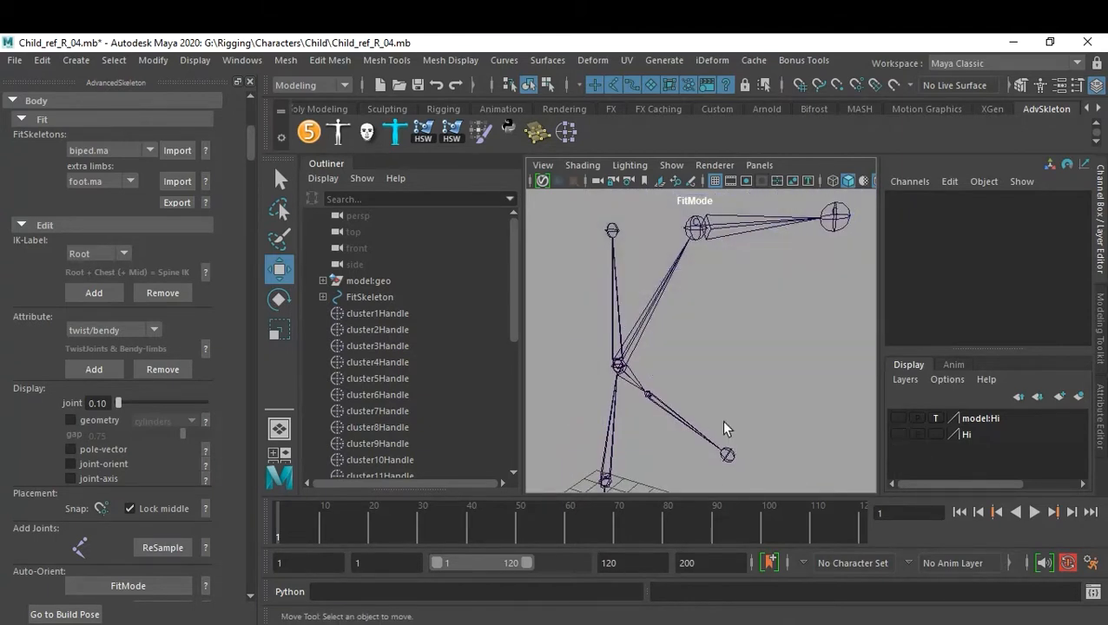
click(898, 434)
Select the hidden BODY mesh inside the model:geo group and unhide it.
key(space)
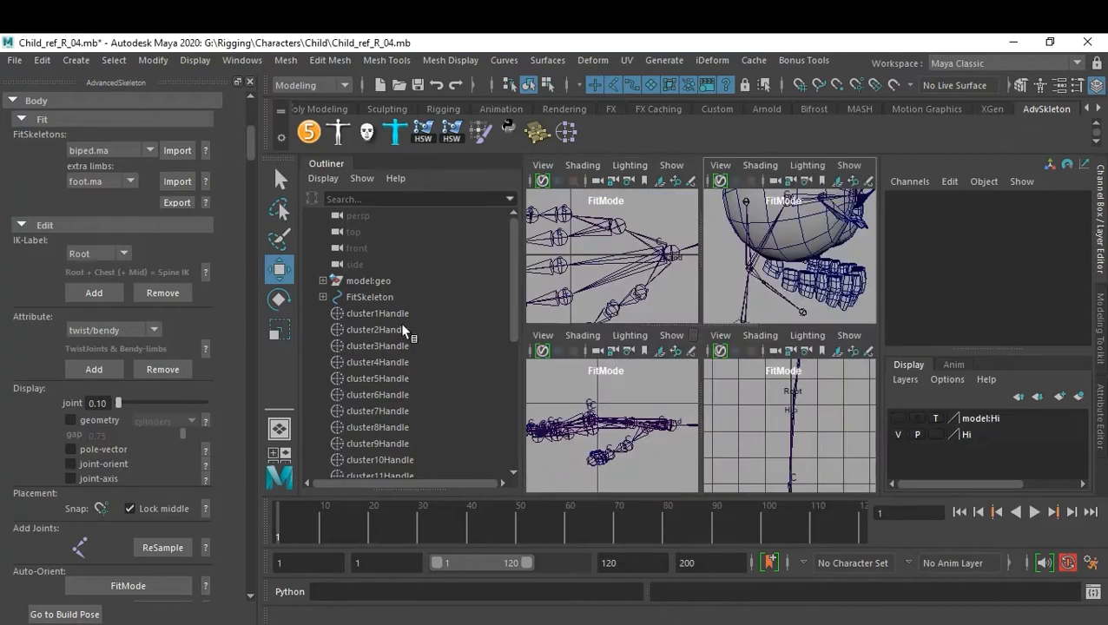
click(322, 280)
scroll(421, 342, down, 5)
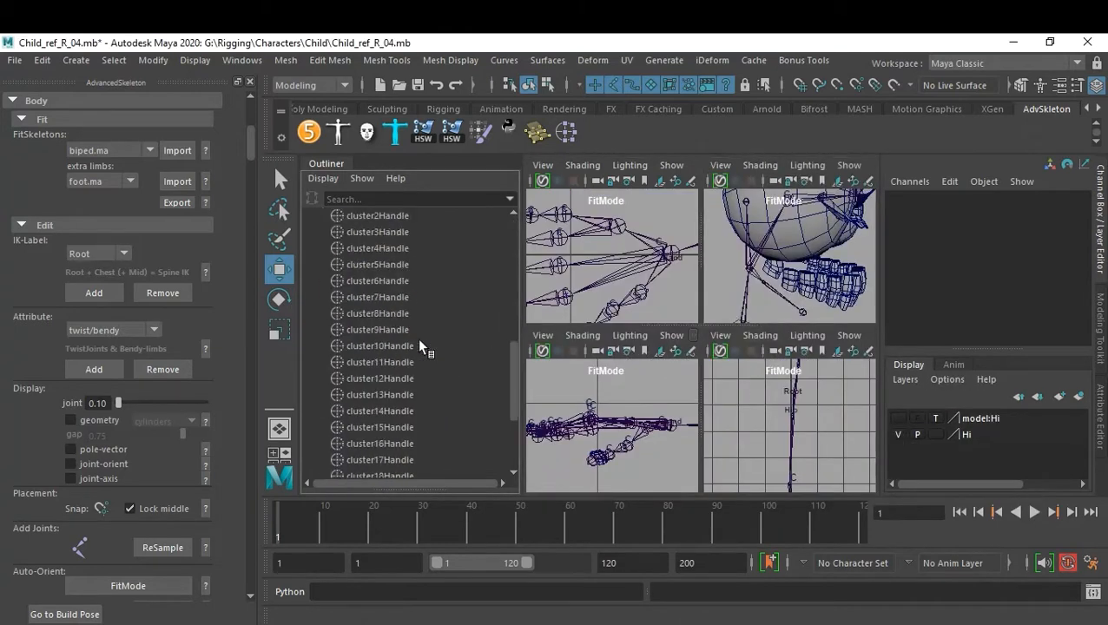
scroll(422, 344, up, 3)
click(408, 425)
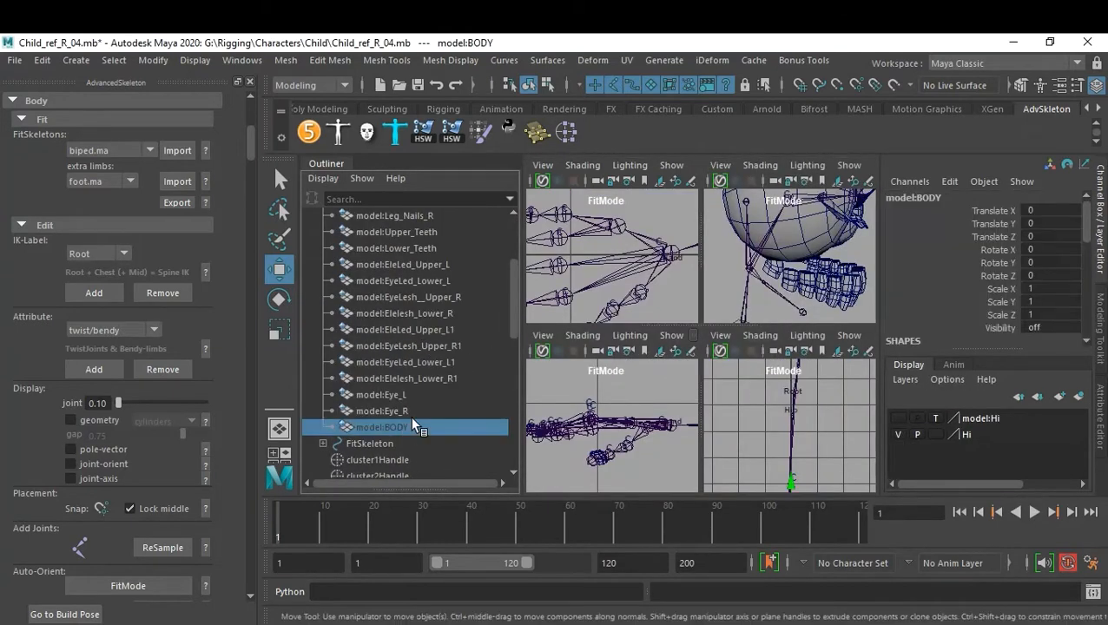
key(shift+h)
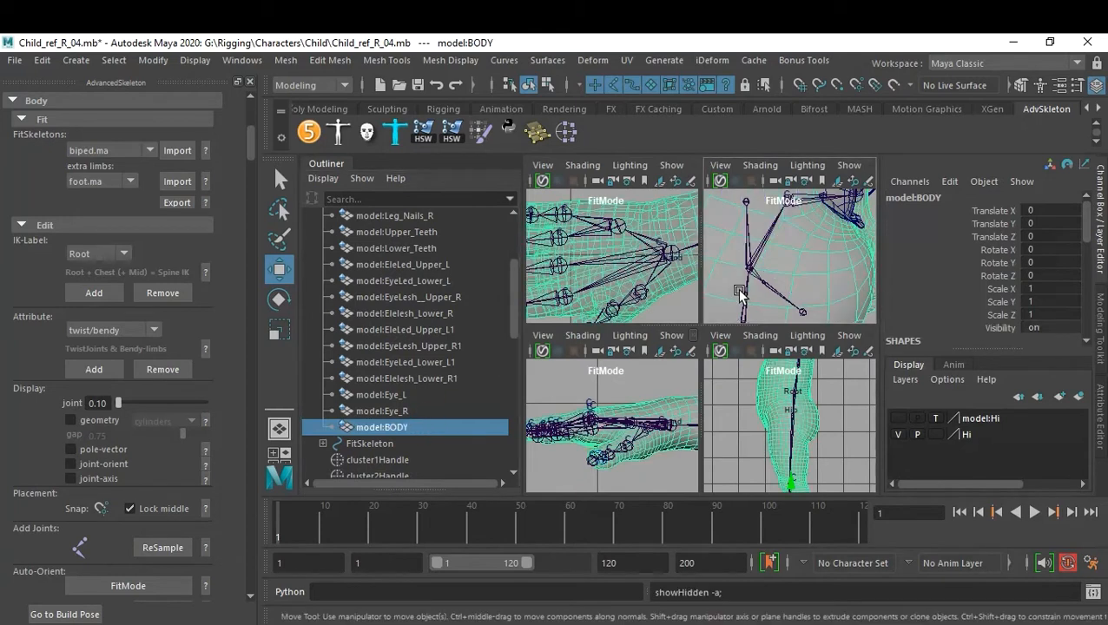
Switch to the side view of the head, turn on X-Ray shading and deselect the BODY mesh.
key(space)
key(space)
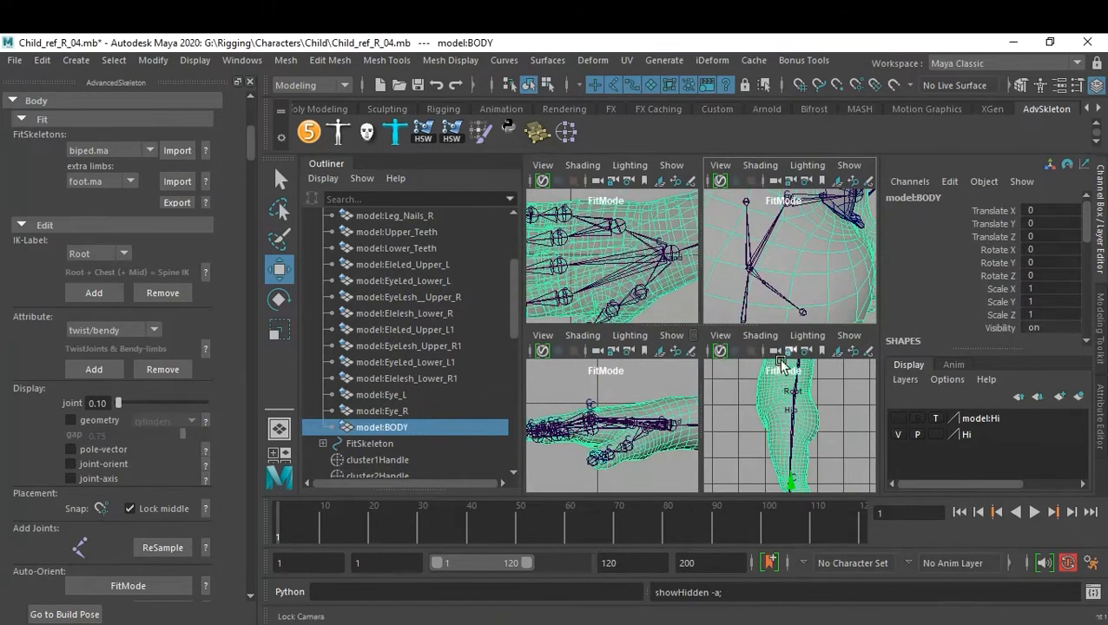
key(space)
alt+drag(801, 395, 680, 284)
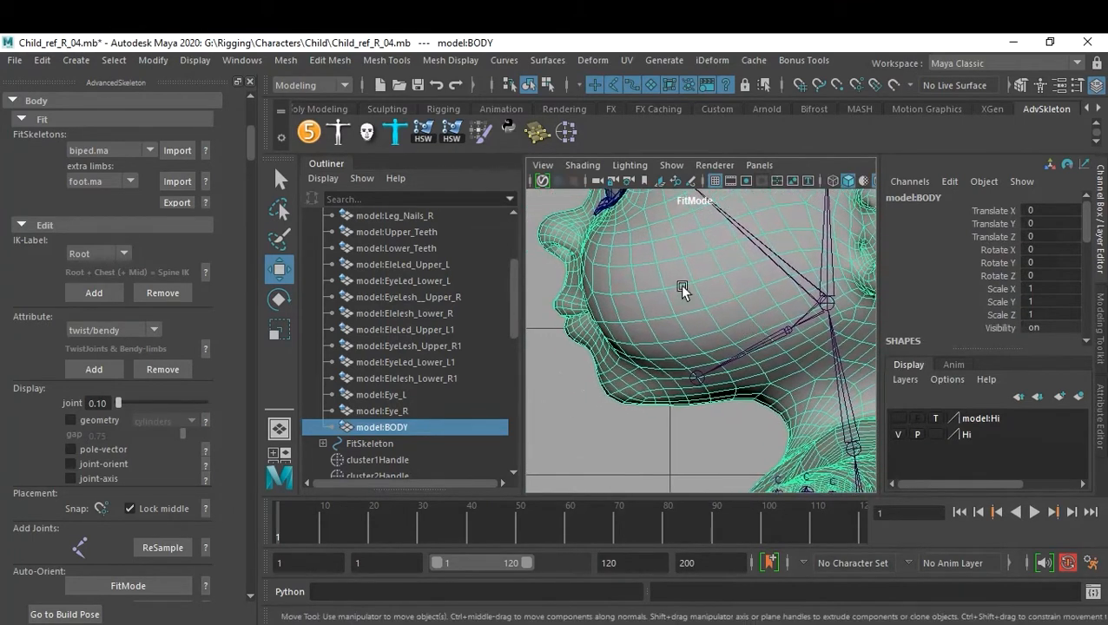
click(582, 165)
click(642, 329)
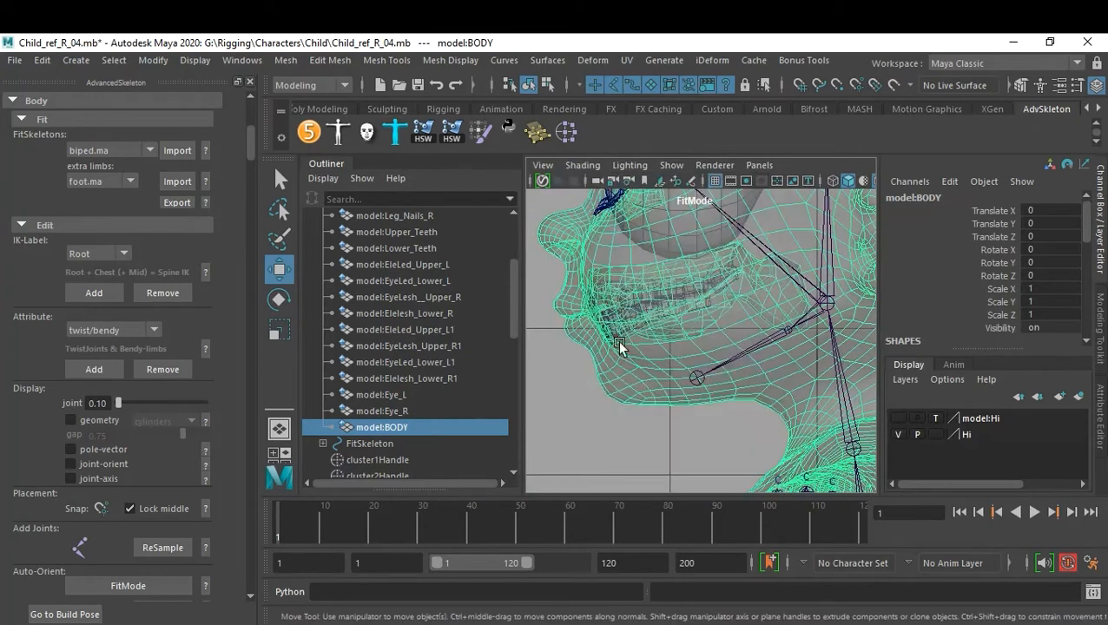
click(574, 436)
alt+drag(574, 436, 693, 327)
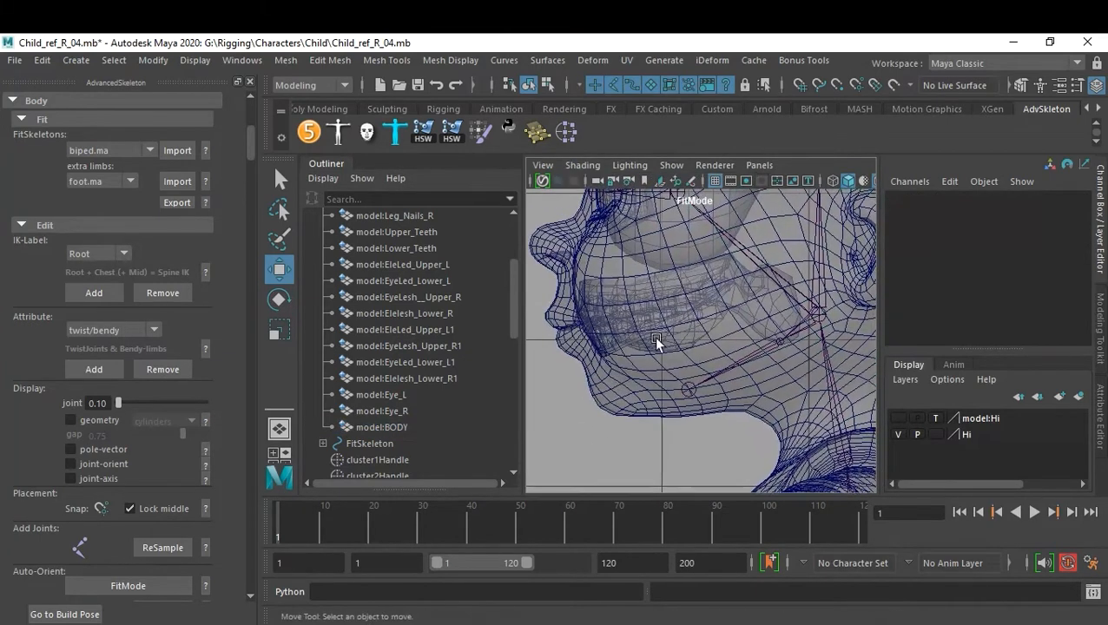
Raise the Head joint's pivot to about the middle of the ear, leaving its child joints in place.
alt+middle_drag(765, 309, 690, 357)
alt+drag(690, 357, 787, 402)
click(746, 366)
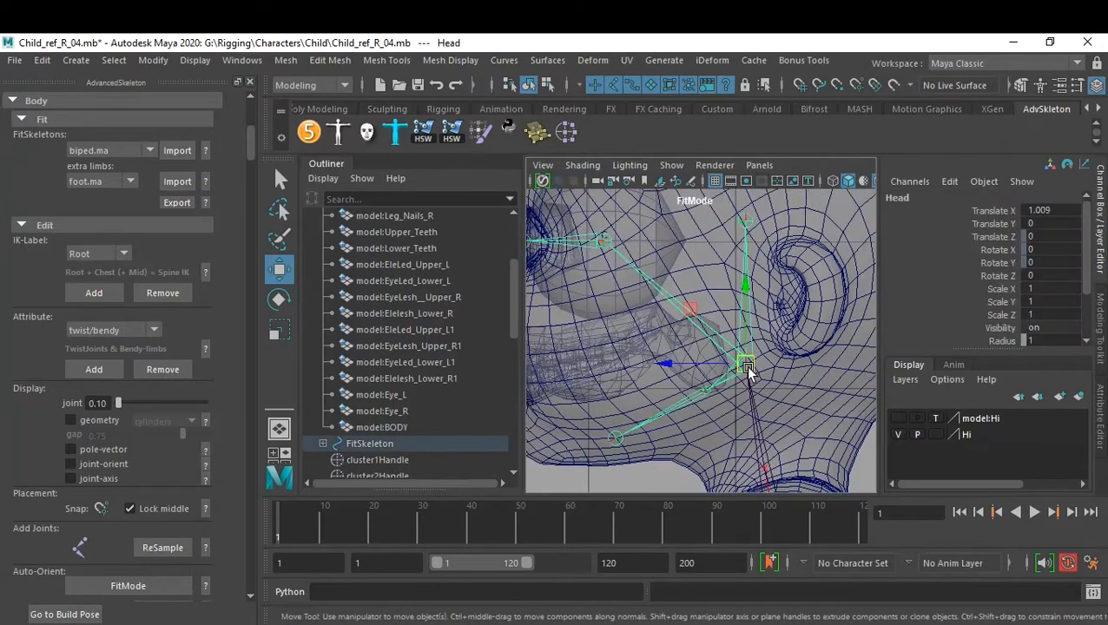
drag(754, 292, 773, 323)
alt+middle_drag(774, 323, 756, 424)
alt+right_drag(756, 424, 761, 348)
Deselect the BODY mesh and set the Hi layer's display type to reference.
click(731, 373)
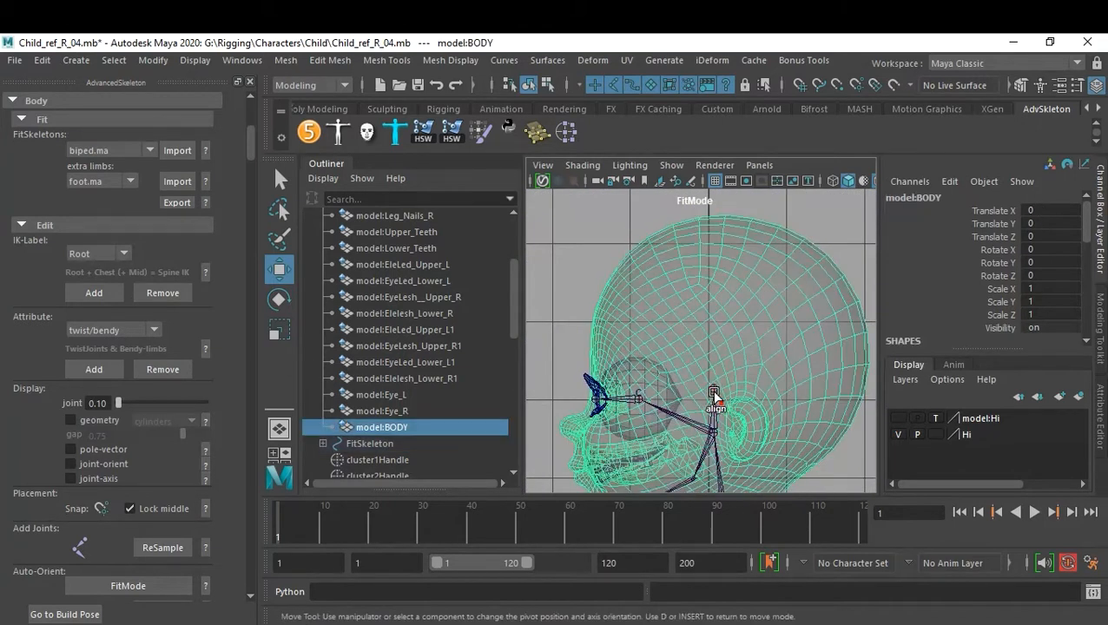
key(q)
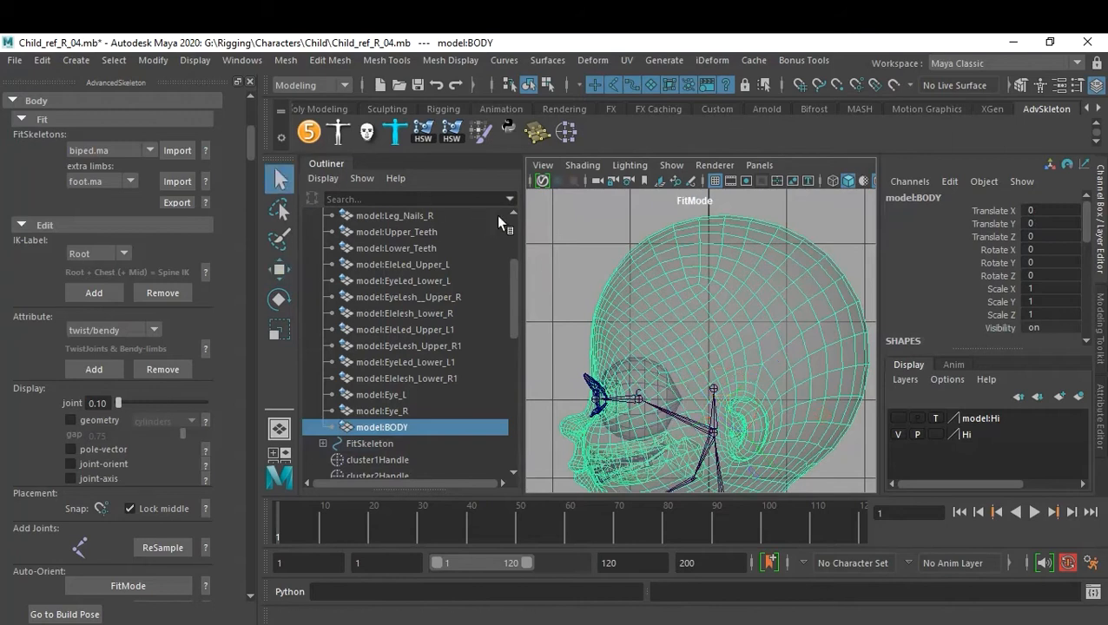
click(583, 265)
click(935, 435)
click(935, 434)
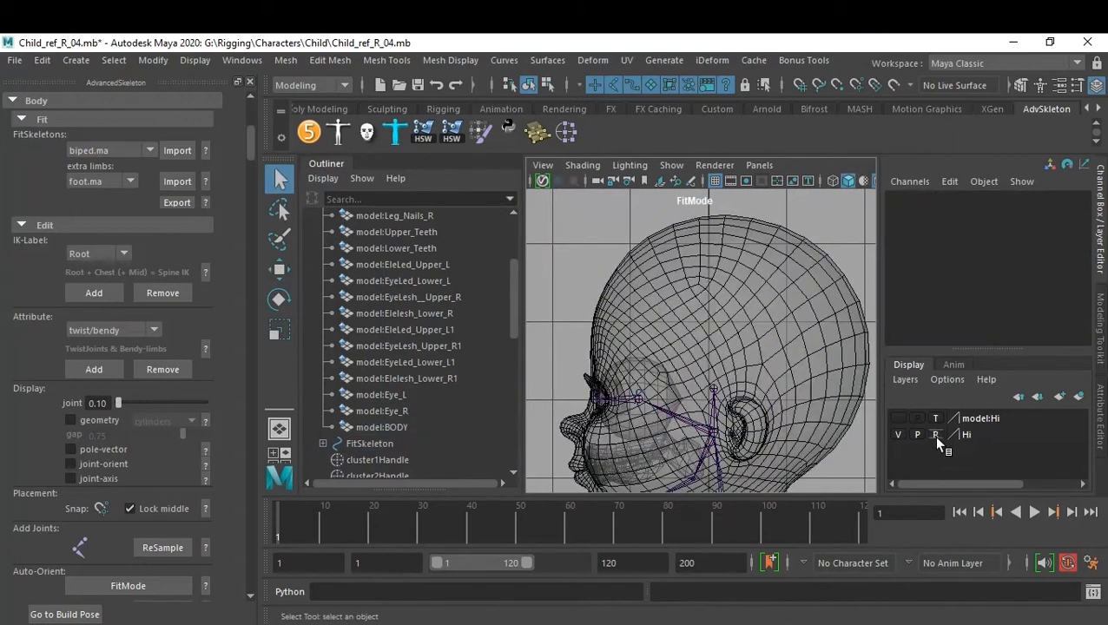
Move the HeadEnd joint up to the top of the skull, at about Translate X 2.753.
click(712, 387)
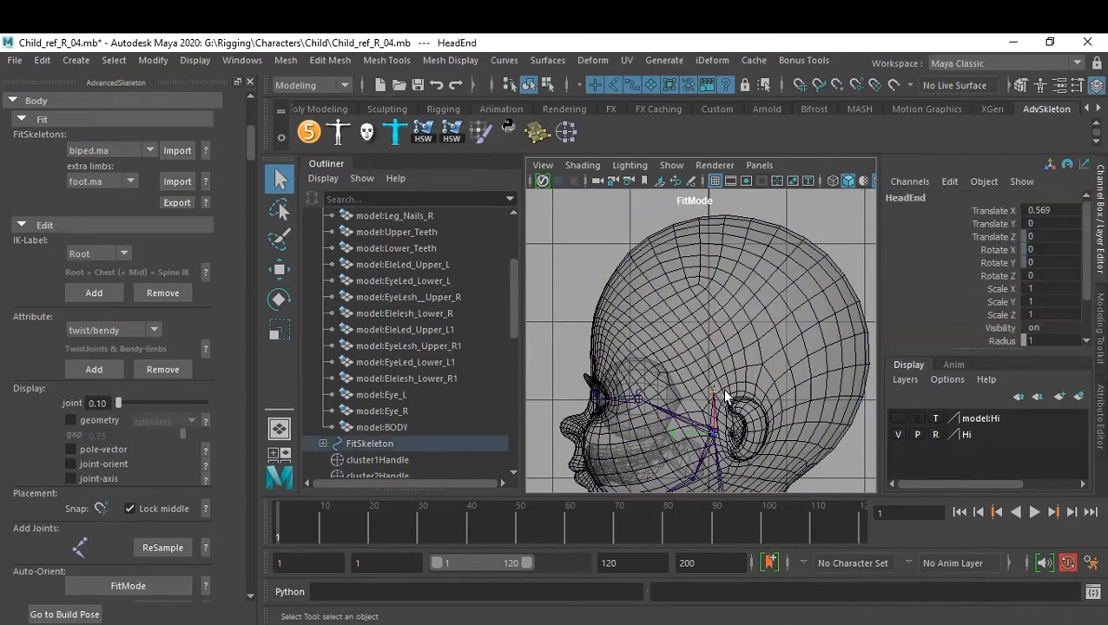
key(w)
drag(712, 321, 734, 152)
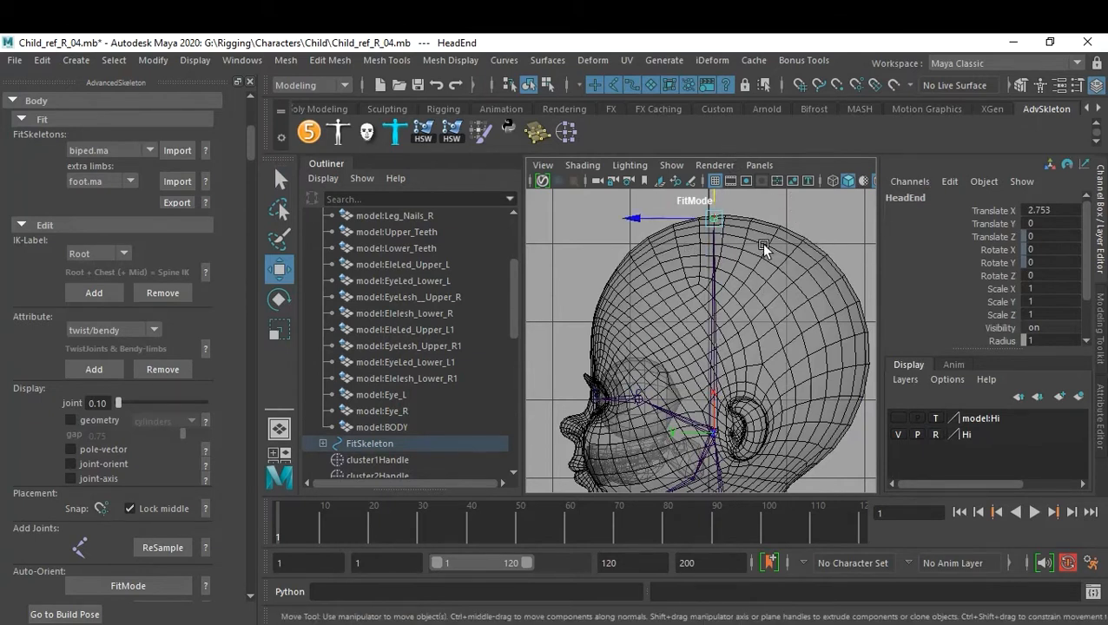
scroll(735, 333, up, 5)
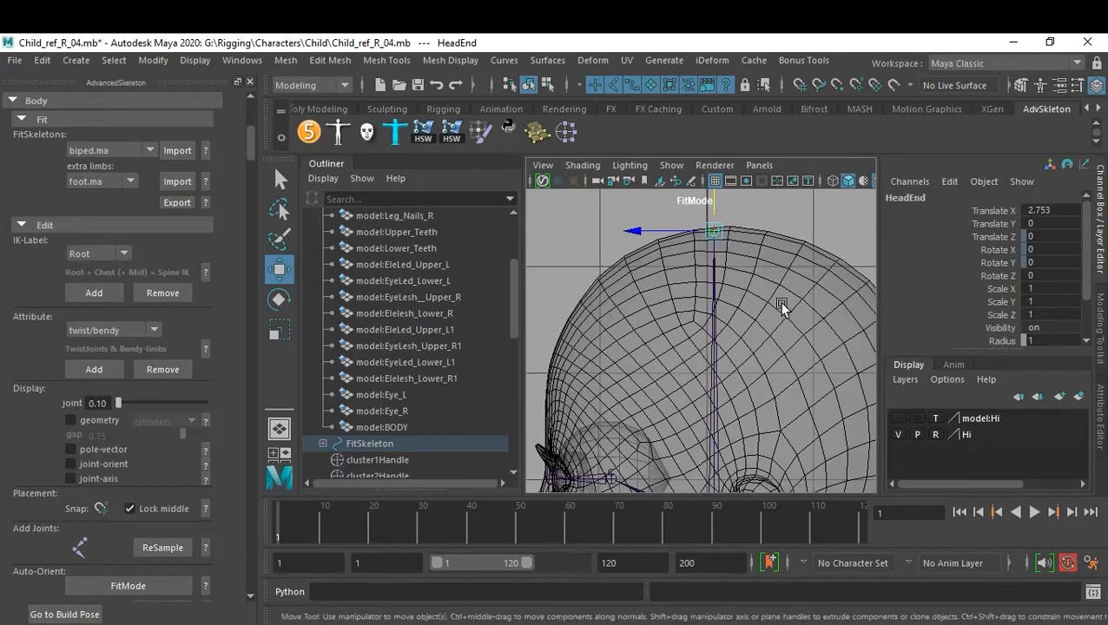
Move the Jaw joint up and forward toward the back teeth, to about Translate X -0.318 and Translate Y 0.536.
alt+middle_drag(781, 408, 781, 220)
alt+middle_drag(738, 347, 720, 211)
scroll(764, 282, up, 5)
alt+middle_drag(766, 284, 798, 280)
alt+middle_drag(721, 359, 764, 371)
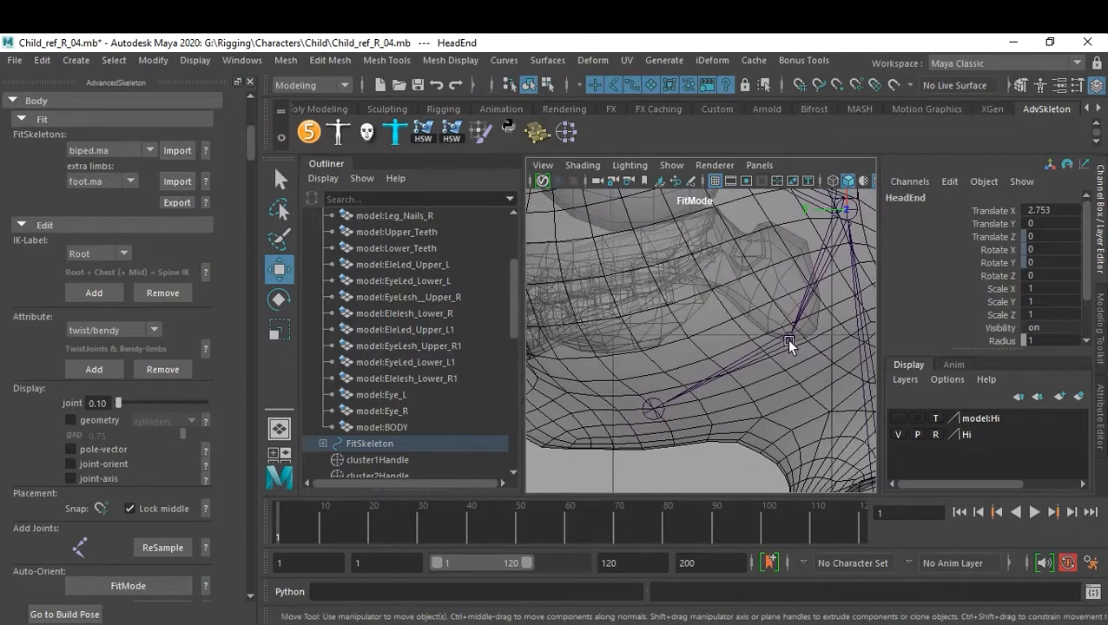
click(787, 338)
alt+middle_drag(752, 344, 788, 349)
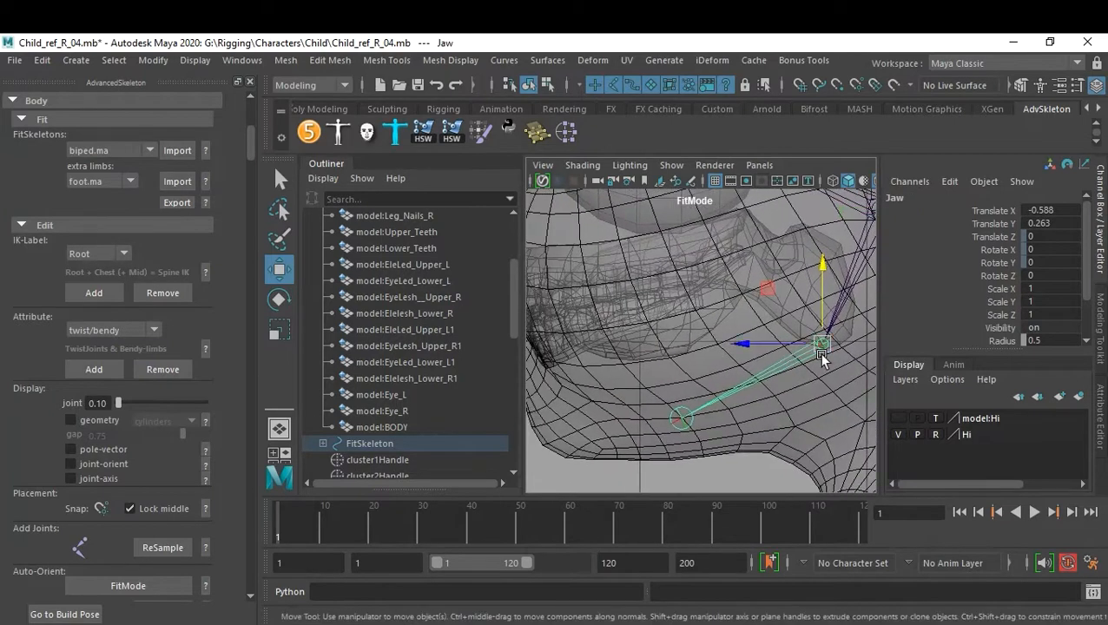
drag(824, 348, 755, 284)
alt+middle_drag(741, 355, 817, 347)
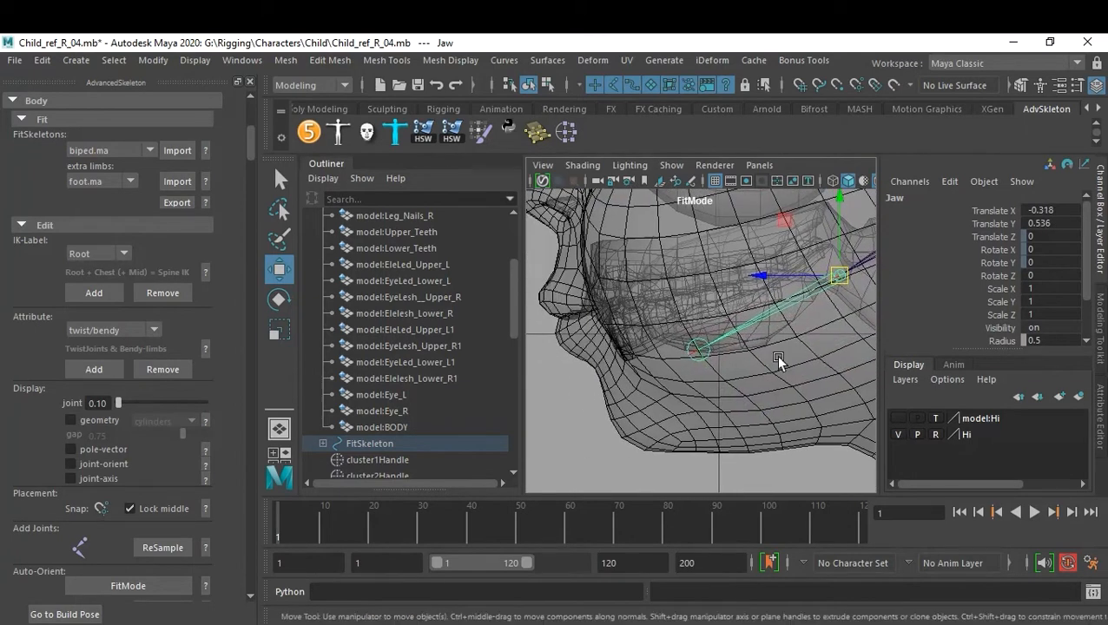
Move the JawEnd joint forward and down to the front of the chin, at about Translate X 1.108.
click(697, 356)
drag(699, 354, 611, 381)
alt+middle_drag(704, 353, 702, 396)
scroll(702, 396, down, 5)
scroll(724, 382, up, 1)
scroll(754, 392, up, 4)
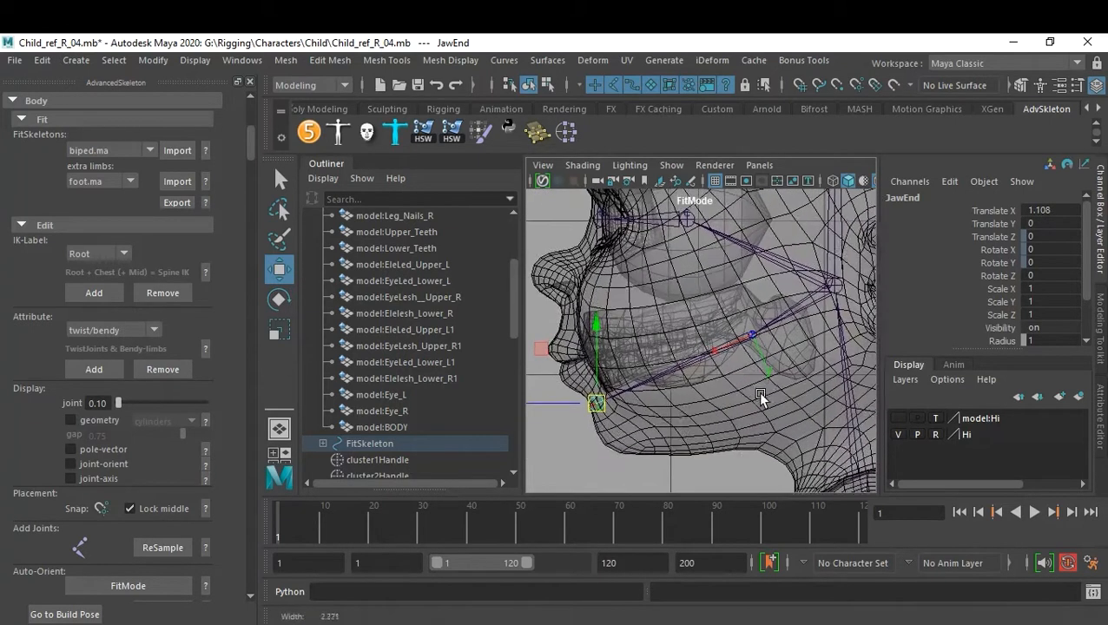
Lower the Jaw joint to about Translate X -0.407 and adjust JawEnd on the chin to about Translate X 1.058.
click(753, 335)
drag(753, 273, 756, 287)
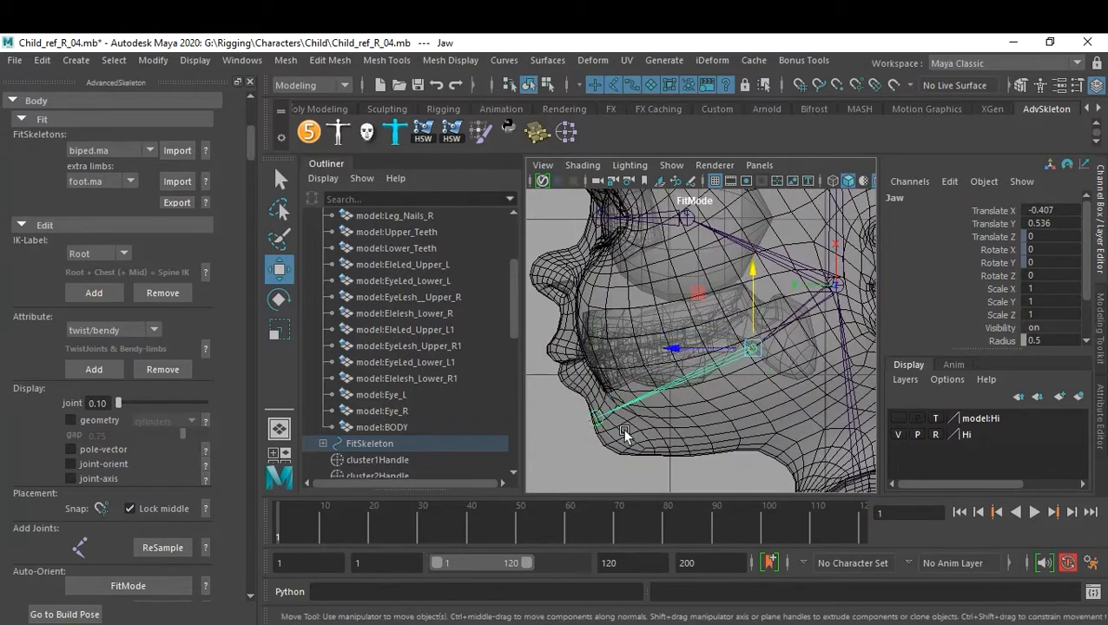
click(595, 418)
mouse_move(598, 420)
mouse_down()
mouse_move(611, 432)
mouse_move(609, 408)
mouse_move(611, 425)
mouse_up()
alt+middle_drag(704, 398, 704, 424)
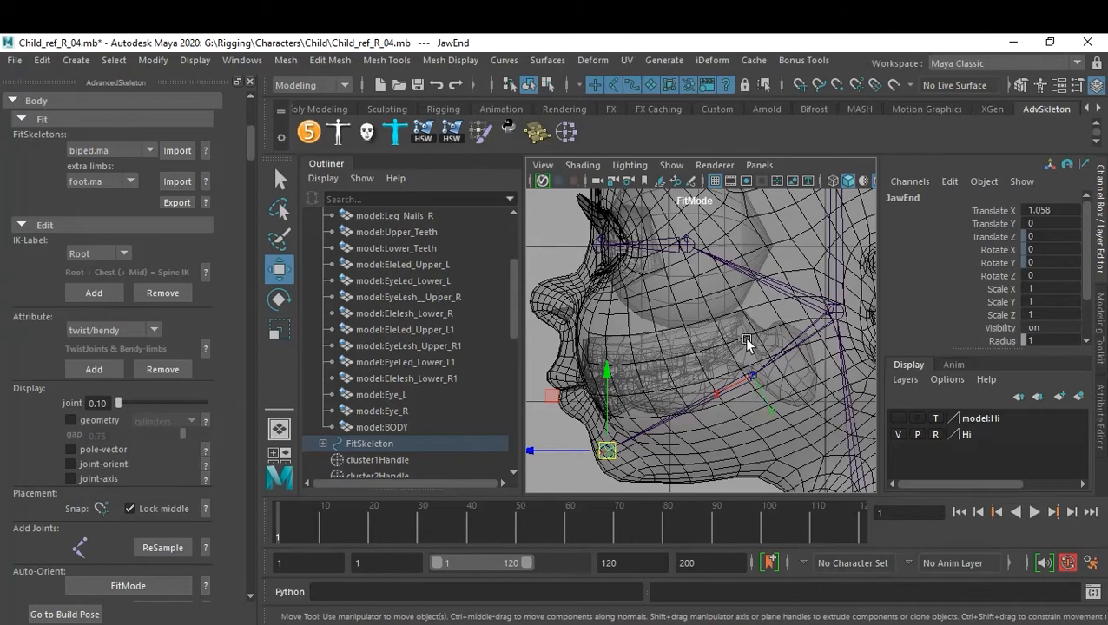
Return to the perspective view of the character, clear the selection and save the scene.
key(space)
key(space)
alt+right_drag(801, 333, 715, 330)
alt+drag(714, 330, 713, 392)
click(579, 303)
alt+drag(579, 303, 757, 317)
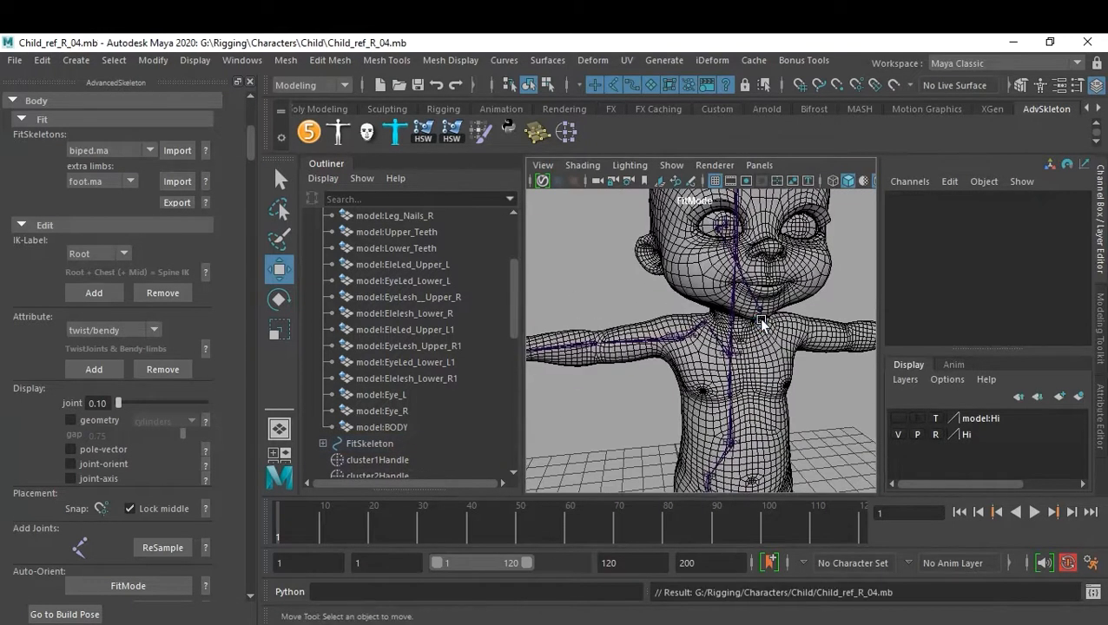
Select the Root joint and examine its fit attributes, including Inbetween Joints and Num Main Extras.
alt+middle_drag(759, 401, 756, 322)
alt+drag(760, 323, 701, 375)
scroll(729, 369, up, 3)
click(701, 374)
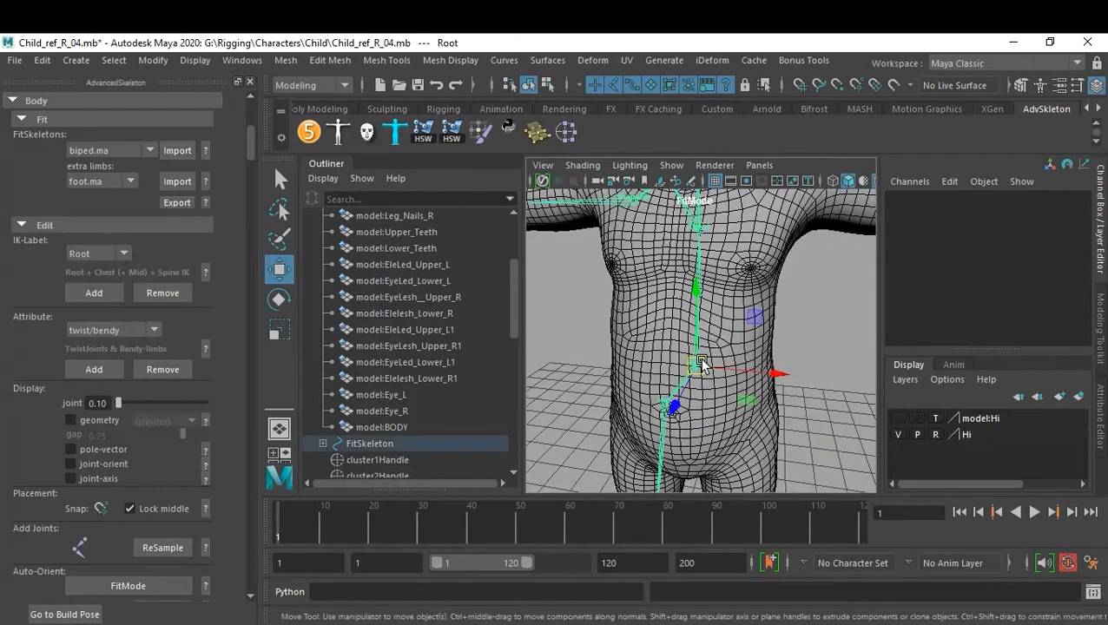
scroll(1013, 304, down, 2)
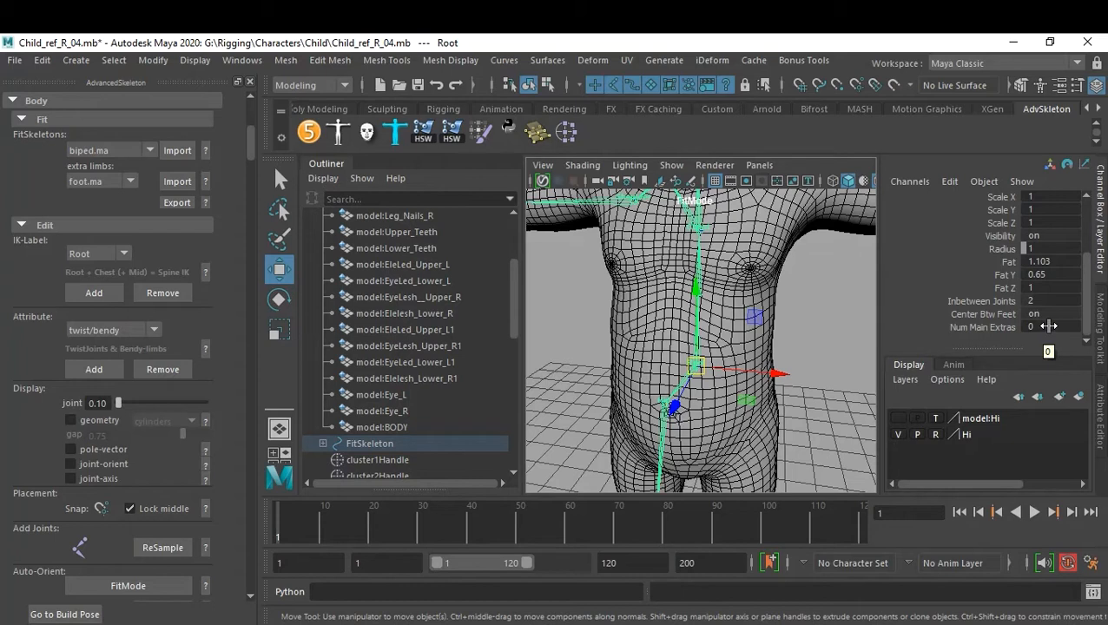
Set the Root joint's Num Main Extras to 3.
double_click(1048, 326)
text(1)
key(Return)
double_click(1052, 326)
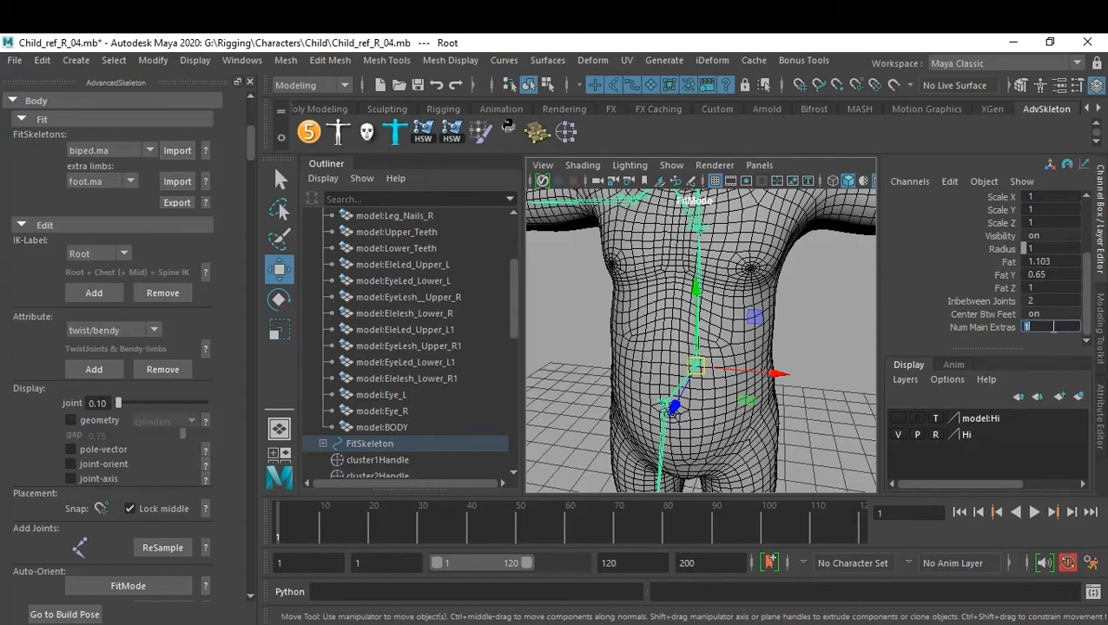
text(3)
key(Return)
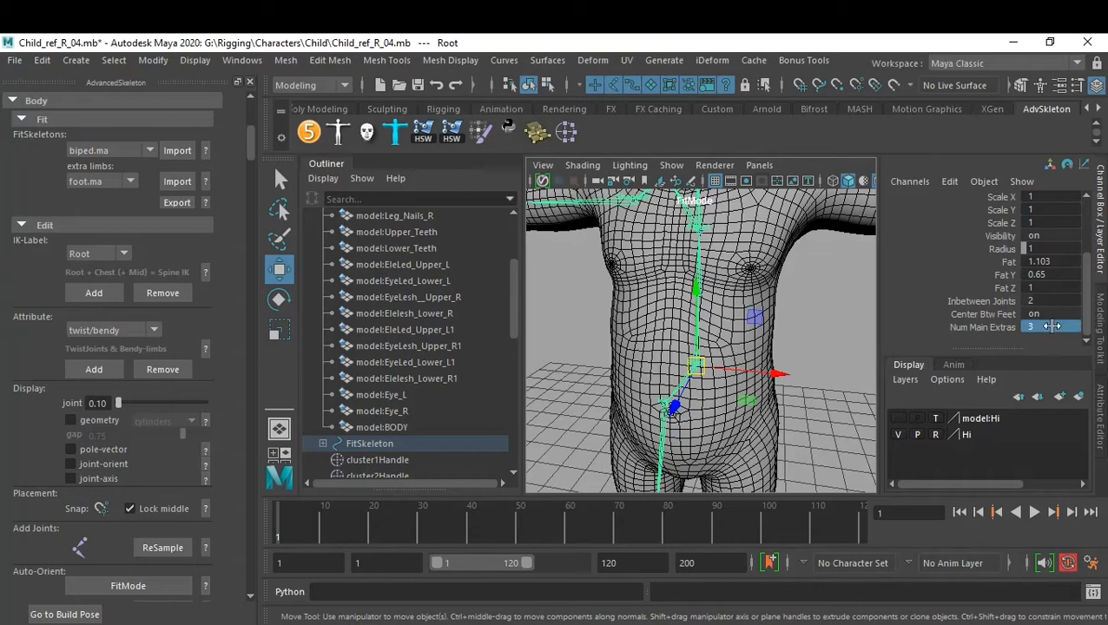
Clear the selection, save the scene, and save a new version as Child_ref_R_05.
scroll(748, 329, down, 3)
alt+drag(748, 328, 806, 314)
click(802, 318)
key(ctrl+s)
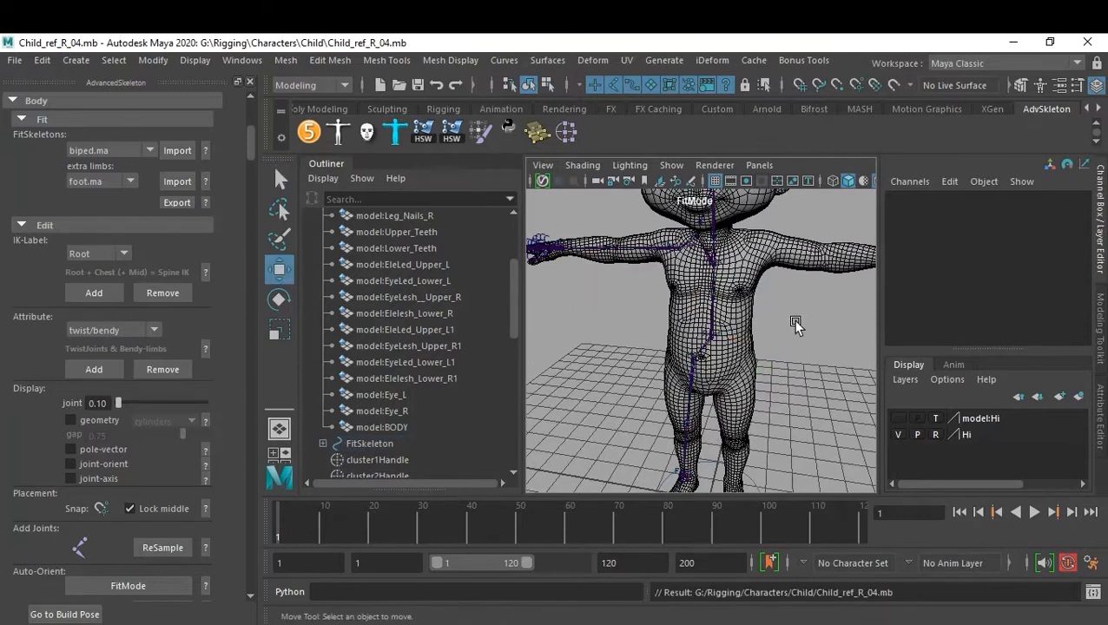
key(ctrl+shift+s)
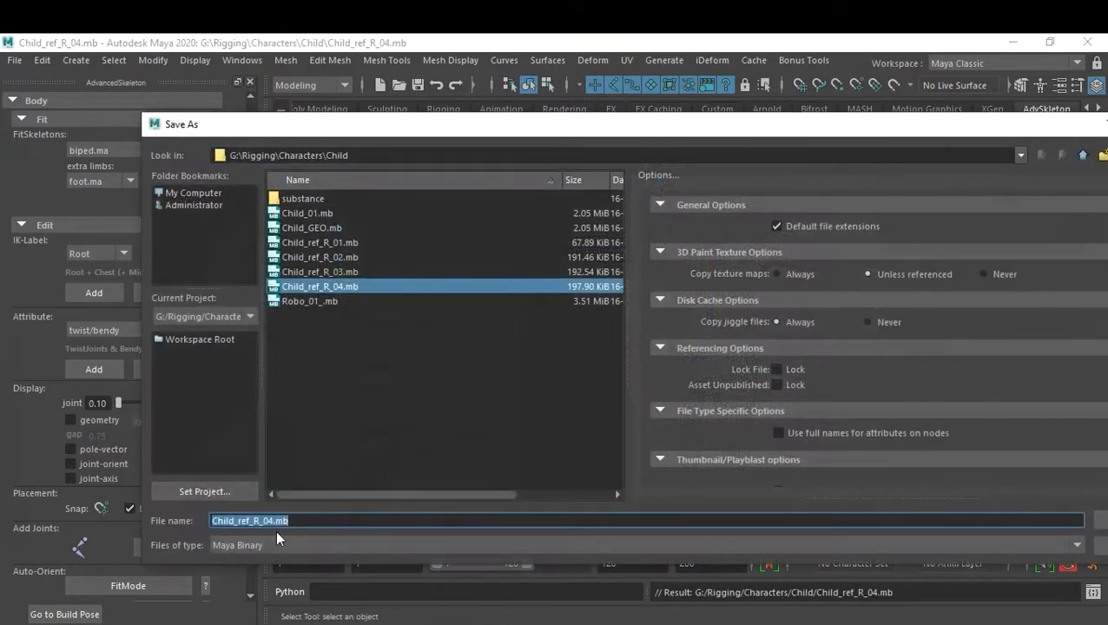
drag(265, 521, 318, 521)
text(5)
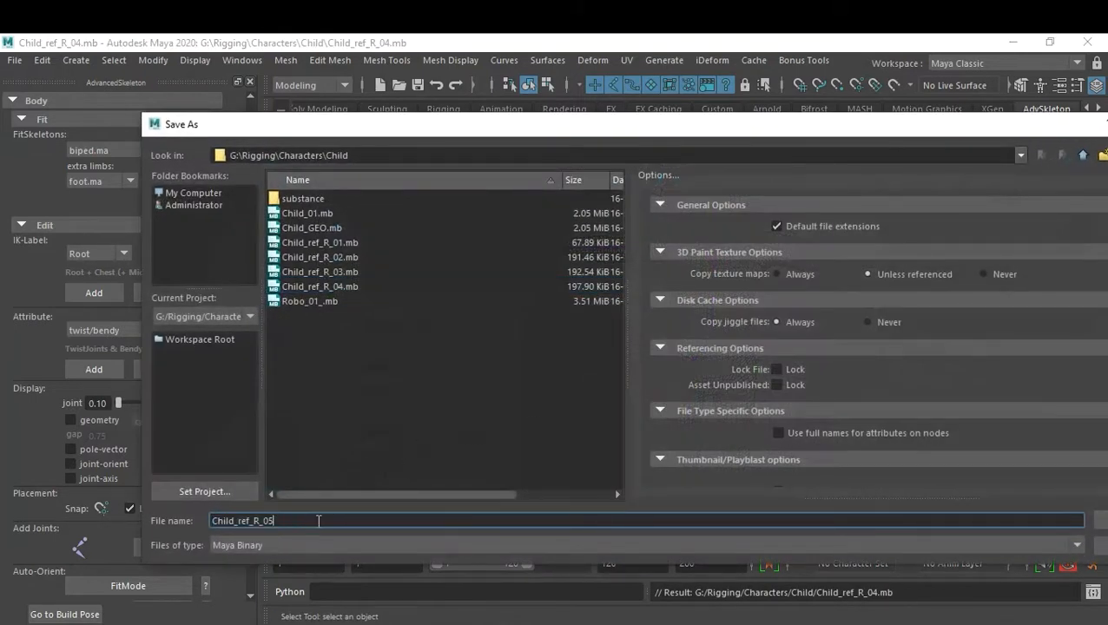
key(Return)
Open the help for the AdvancedSkeleton joint attributes and read the sections from Twist/Bendy through WorldOrient.
mouse_move(692, 347)
alt+mouse_down()
mouse_move(708, 344)
mouse_move(688, 334)
alt+mouse_up()
scroll(139, 449, down, 6)
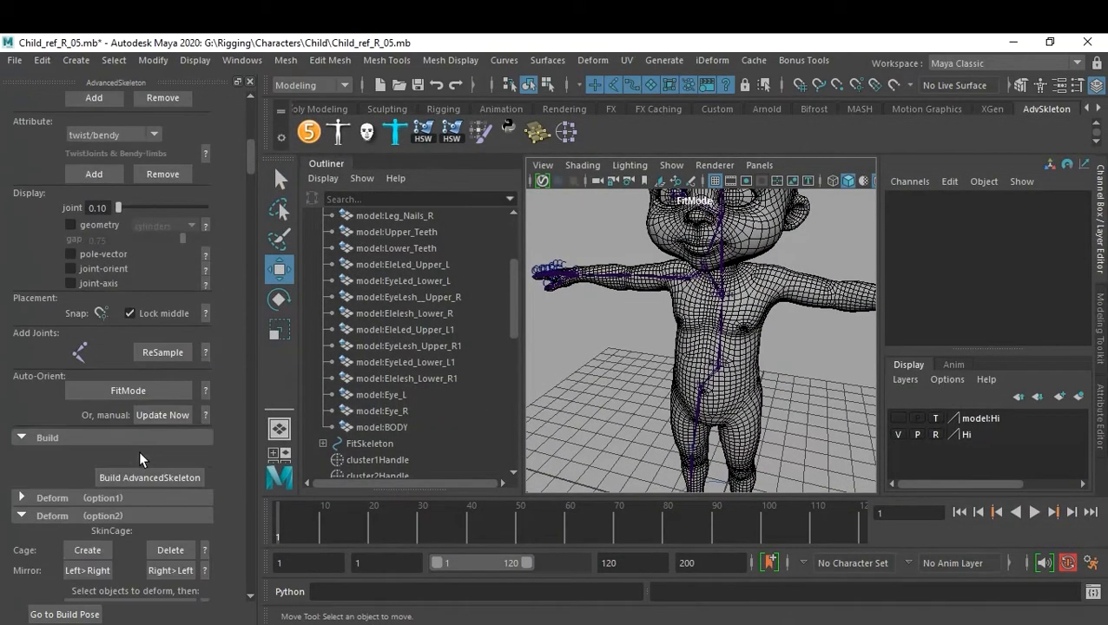
scroll(139, 449, up, 7)
scroll(139, 449, up, 1)
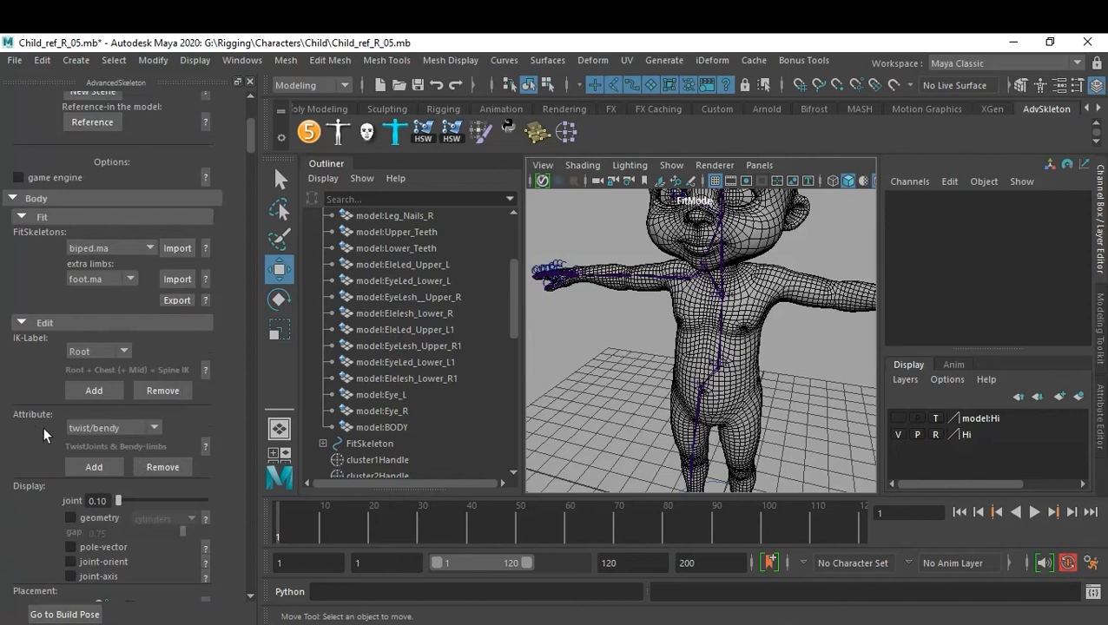
click(205, 447)
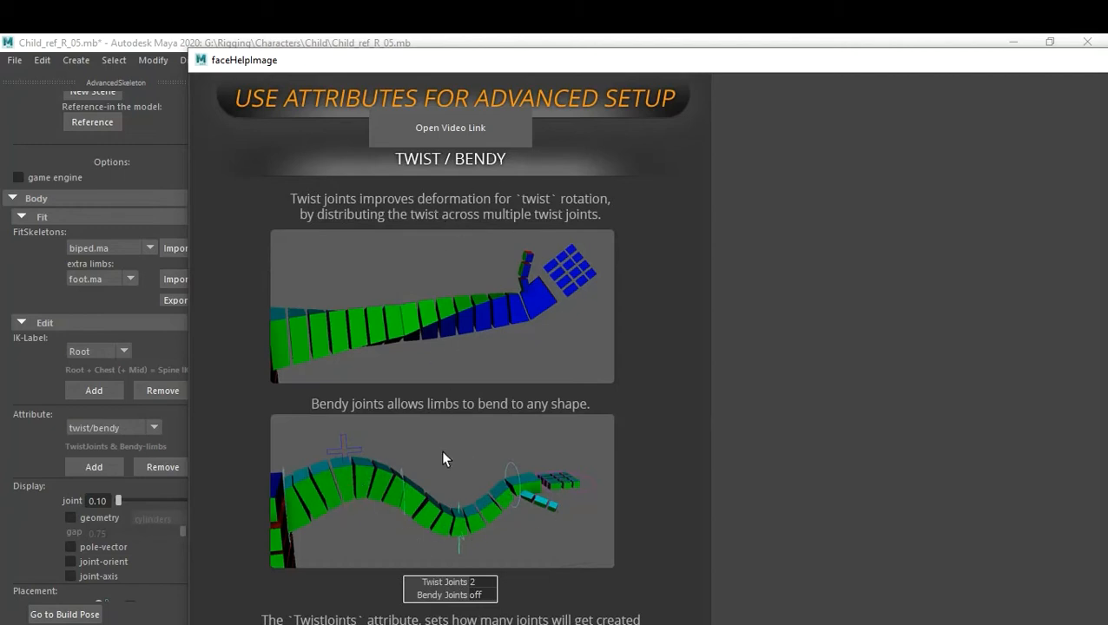
scroll(741, 482, down, 3)
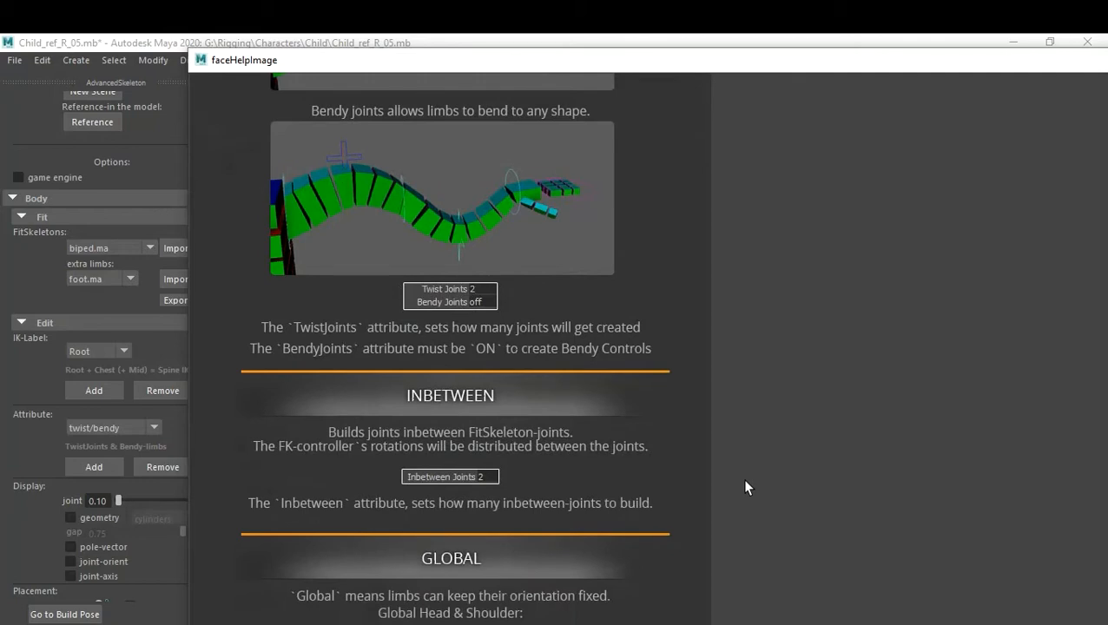
scroll(790, 486, down, 2)
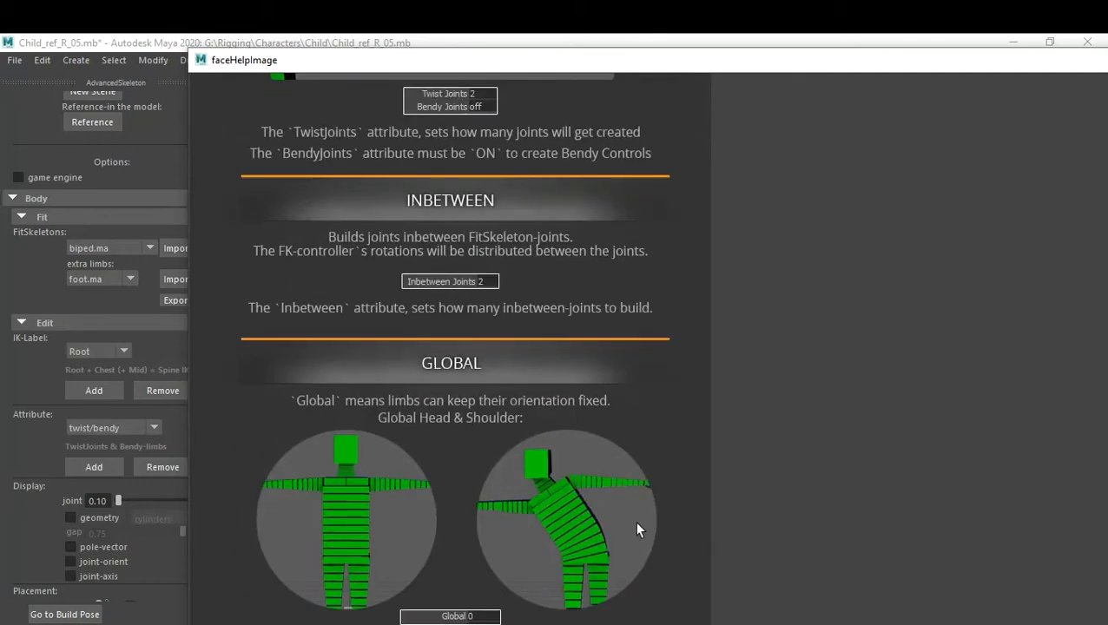
scroll(733, 504, down, 4)
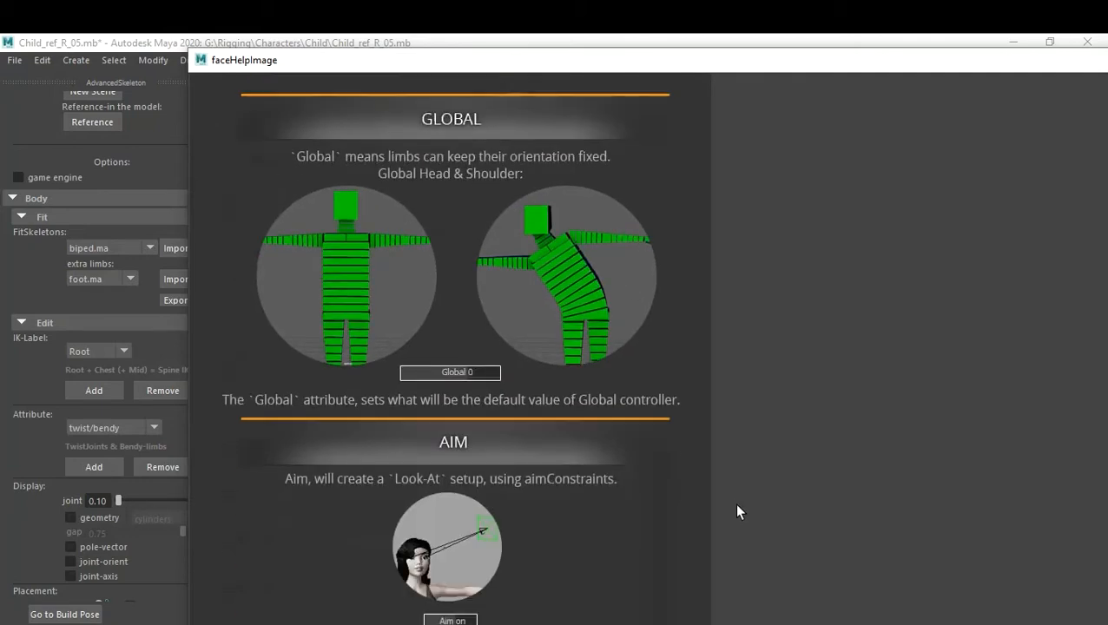
scroll(514, 460, down, 2)
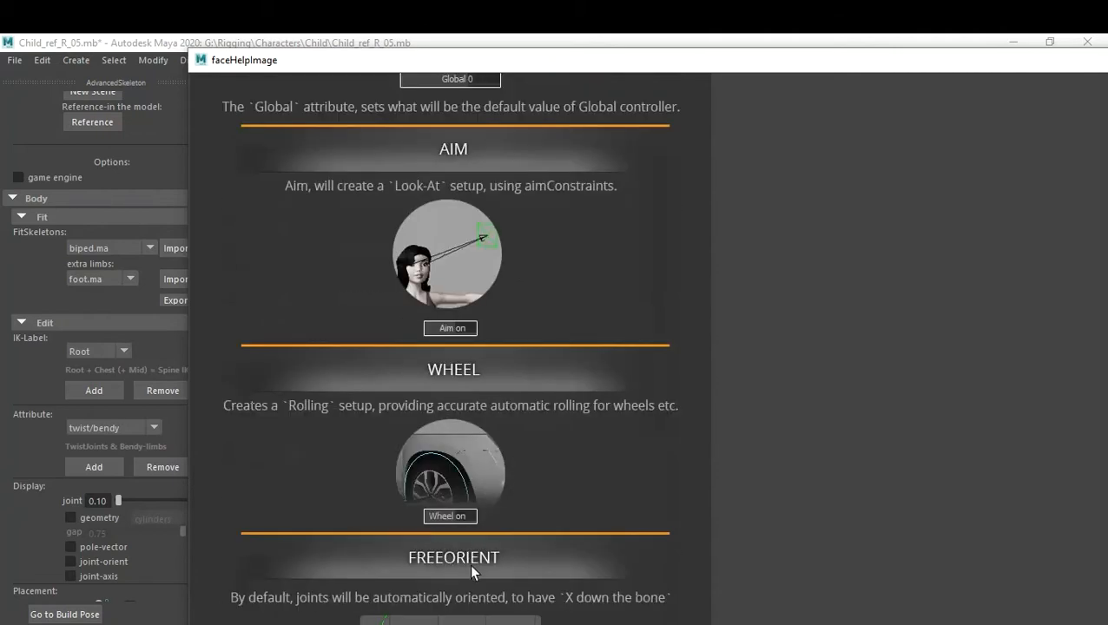
scroll(610, 508, down, 2)
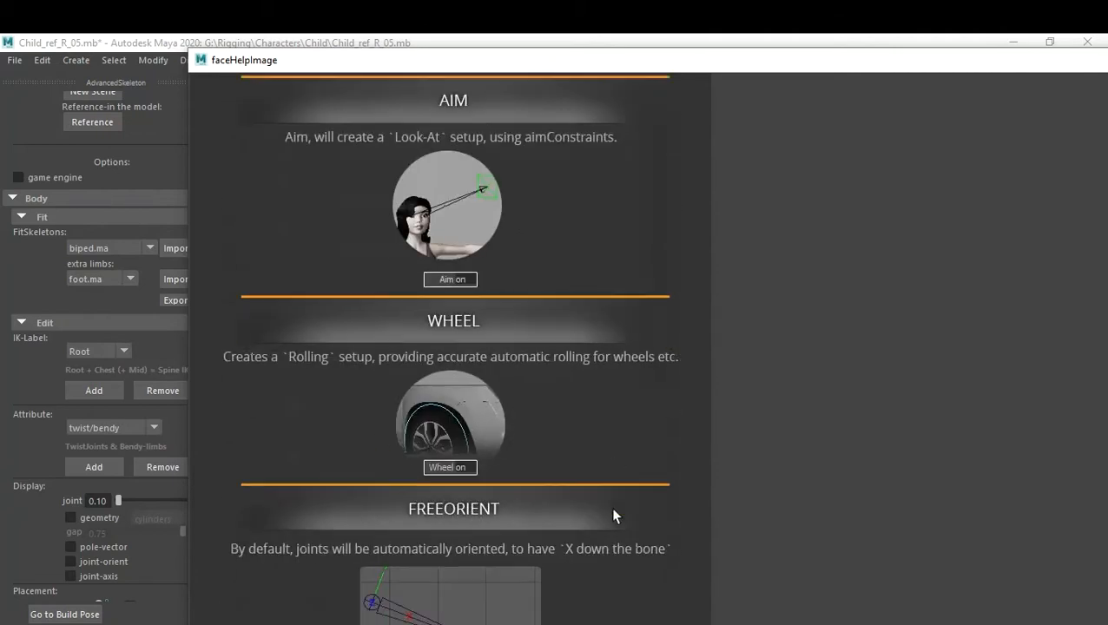
scroll(534, 502, down, 4)
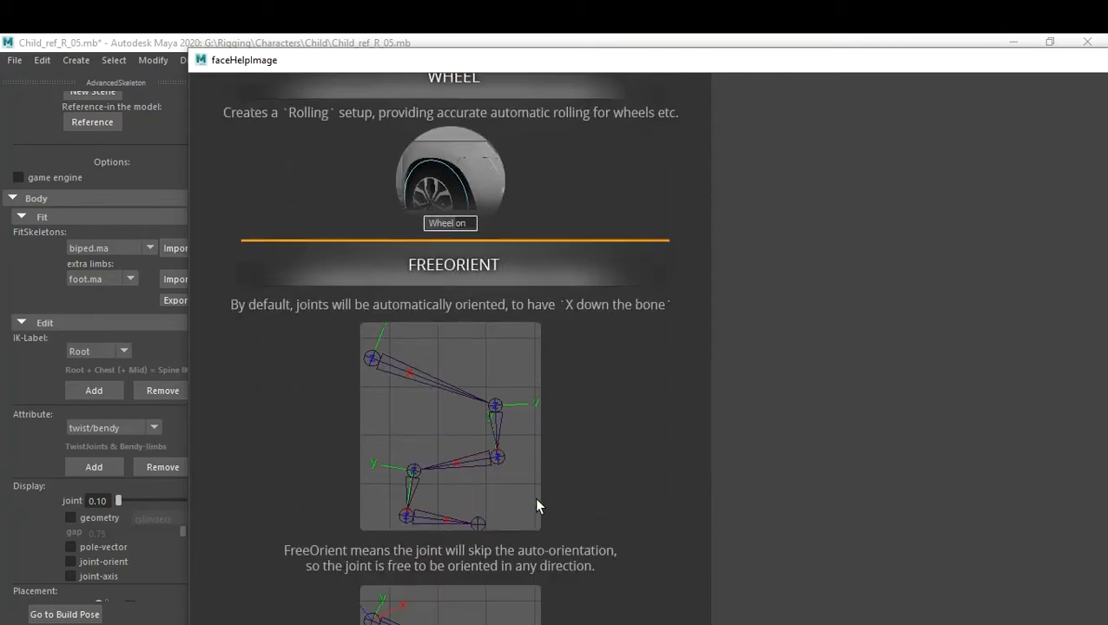
scroll(535, 503, down, 2)
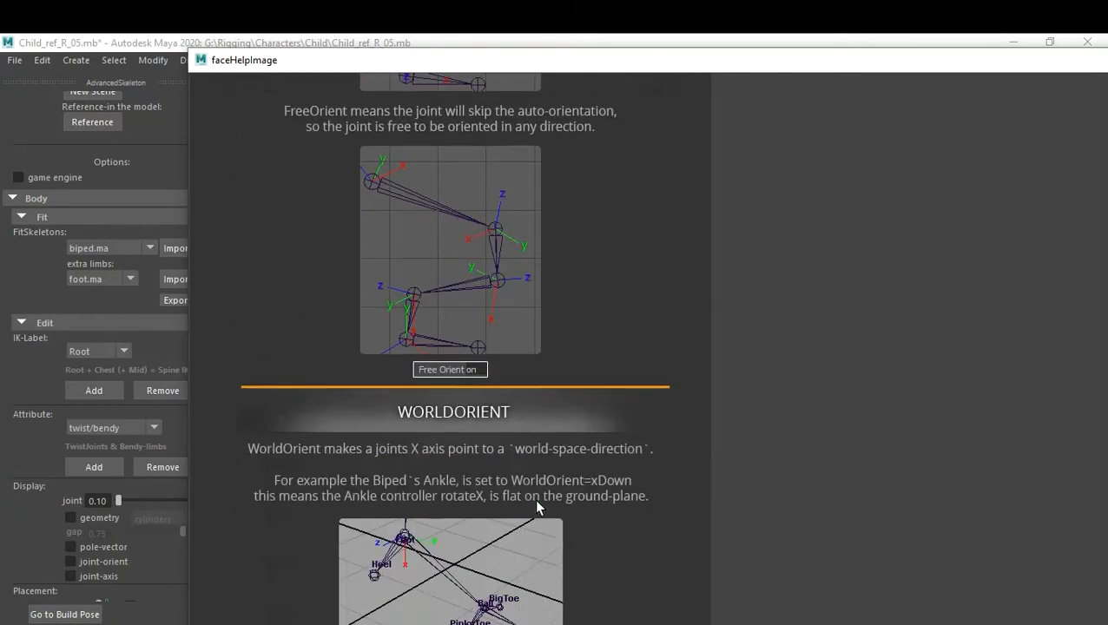
scroll(535, 504, down, 4)
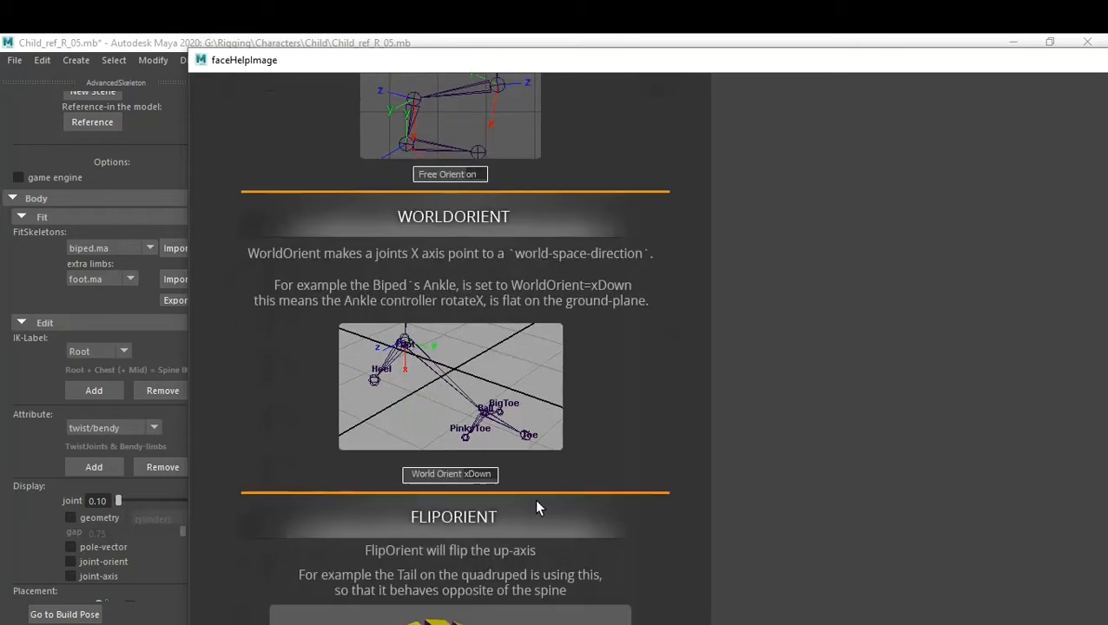
Read the attribute help sections from FlipOrient through CurveGuide, and close the help window.
scroll(535, 504, down, 2)
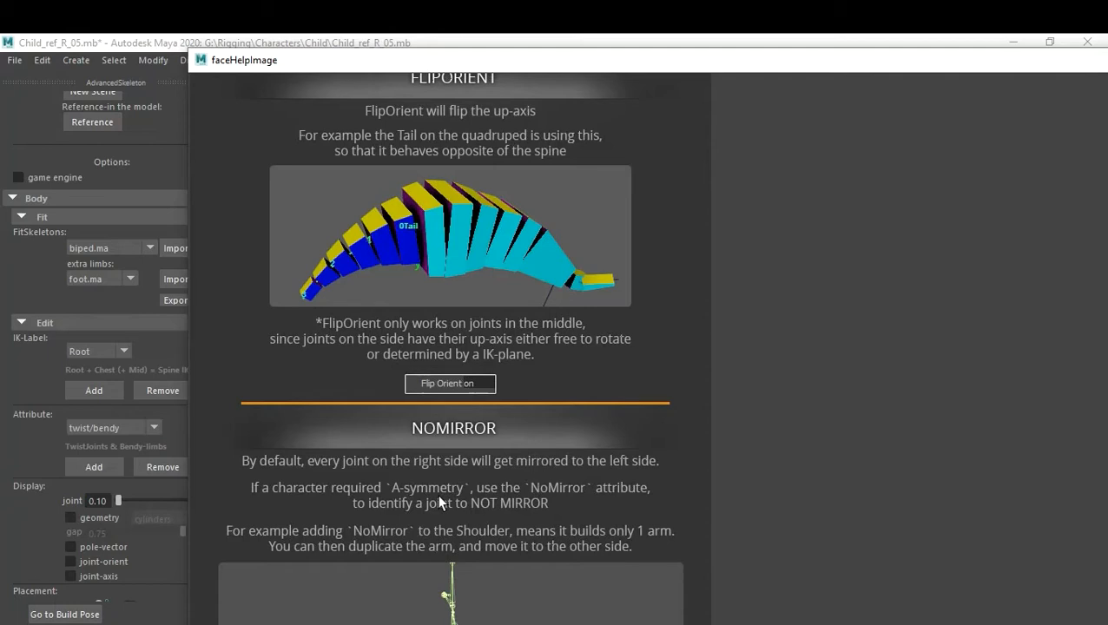
scroll(855, 426, down, 5)
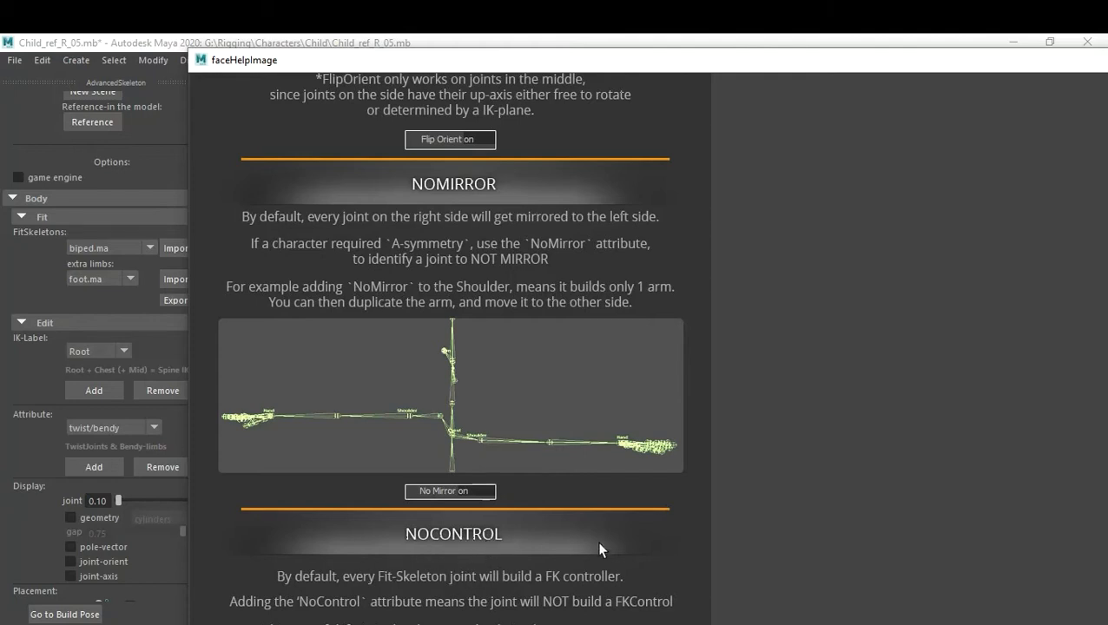
scroll(735, 525, down, 5)
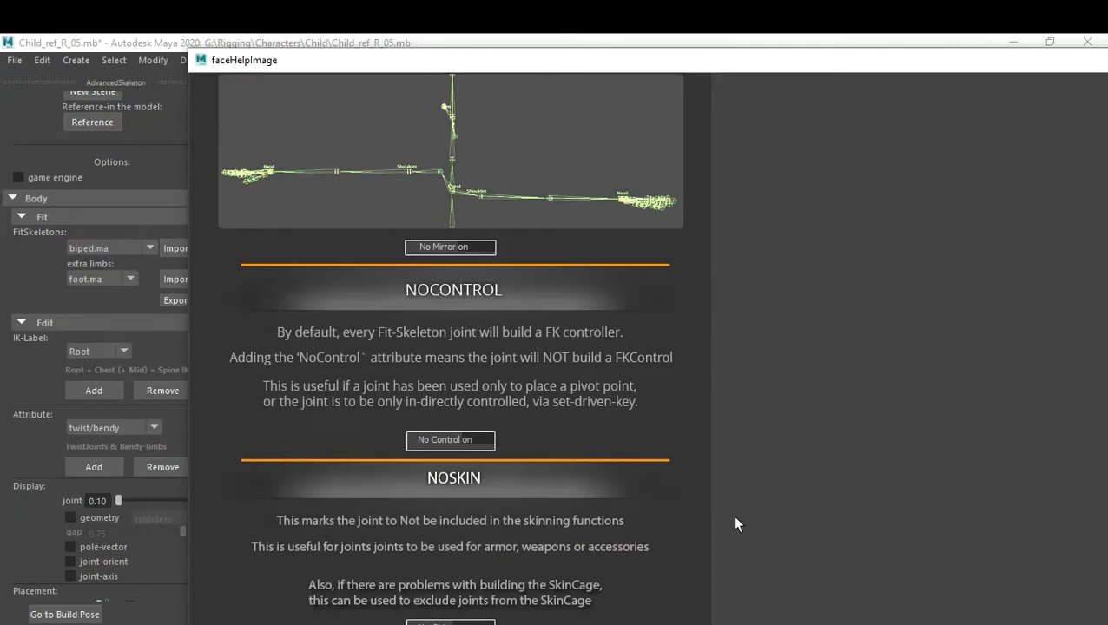
scroll(736, 524, down, 7)
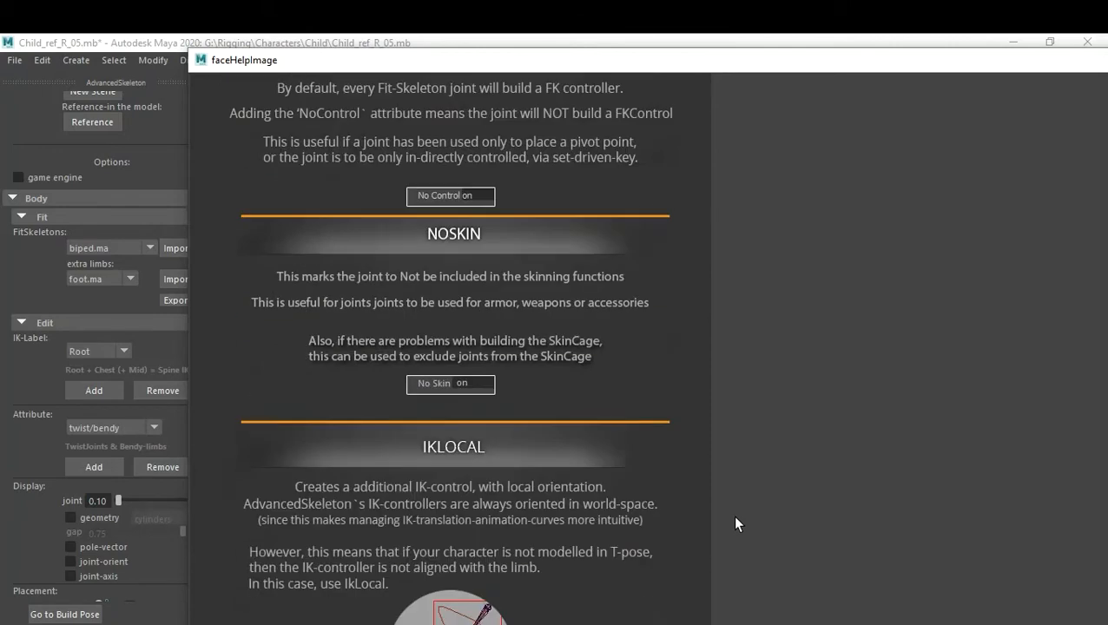
scroll(735, 524, down, 7)
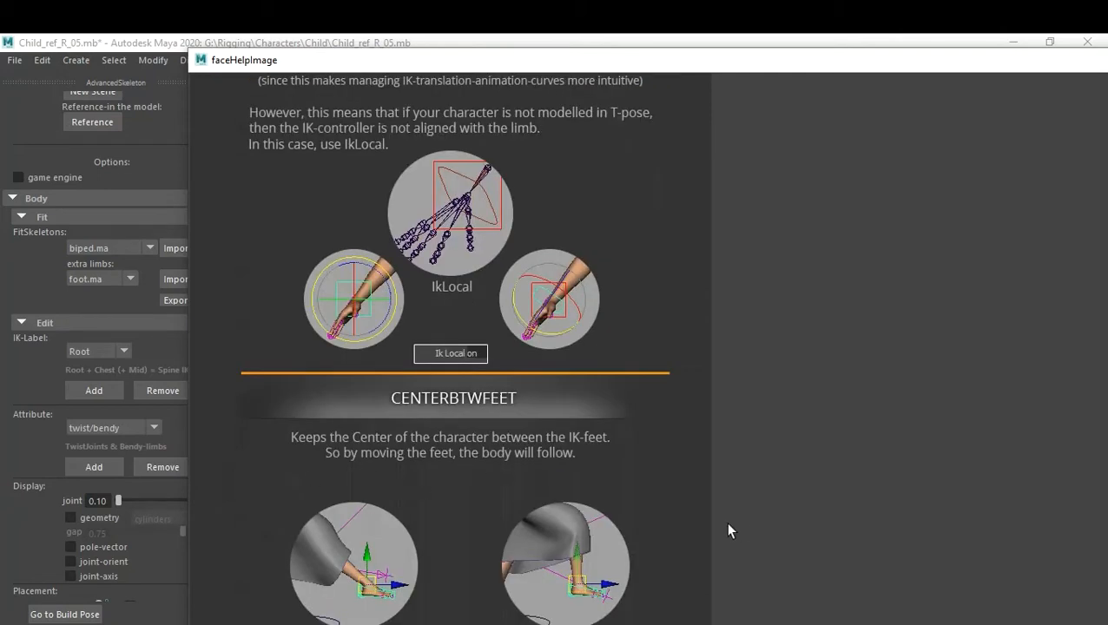
scroll(727, 523, down, 11)
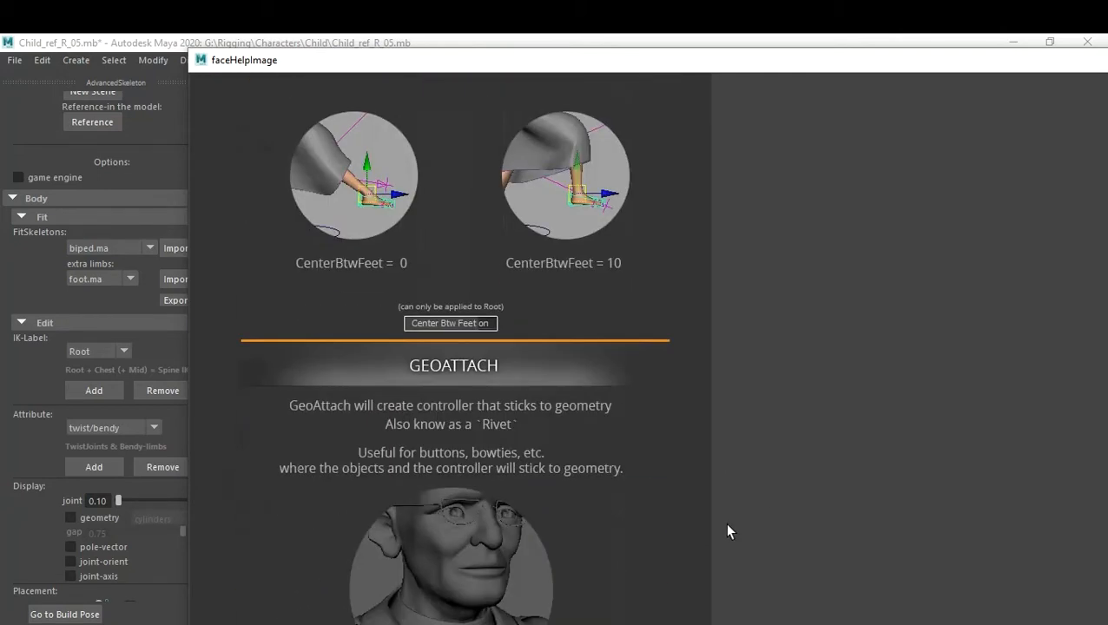
scroll(727, 531, down, 10)
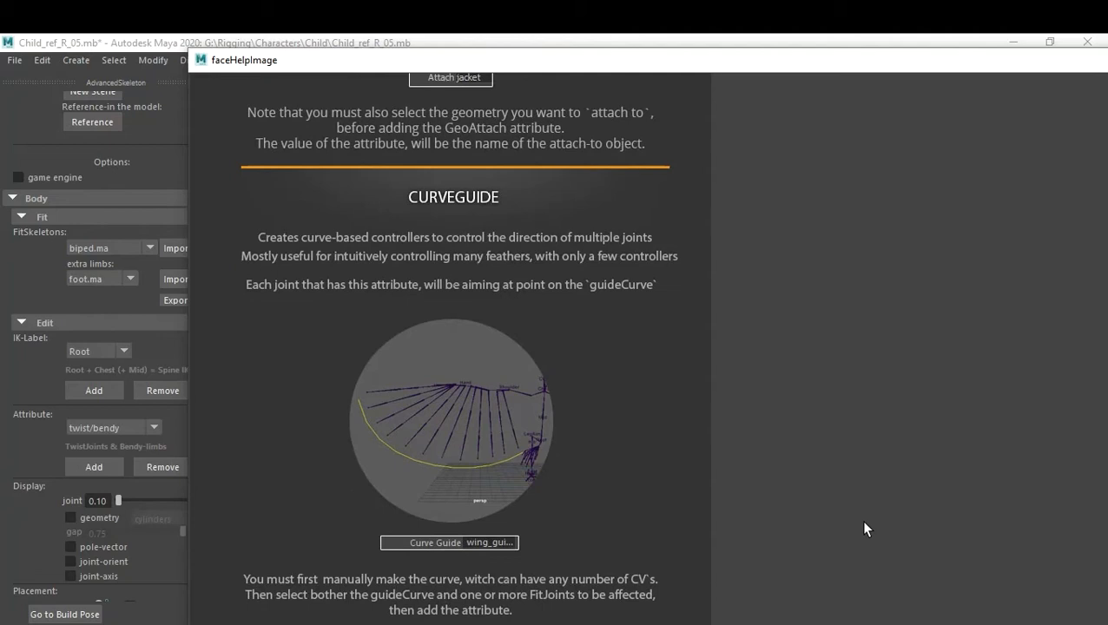
scroll(864, 527, down, 1)
scroll(864, 527, up, 9)
scroll(863, 527, up, 3)
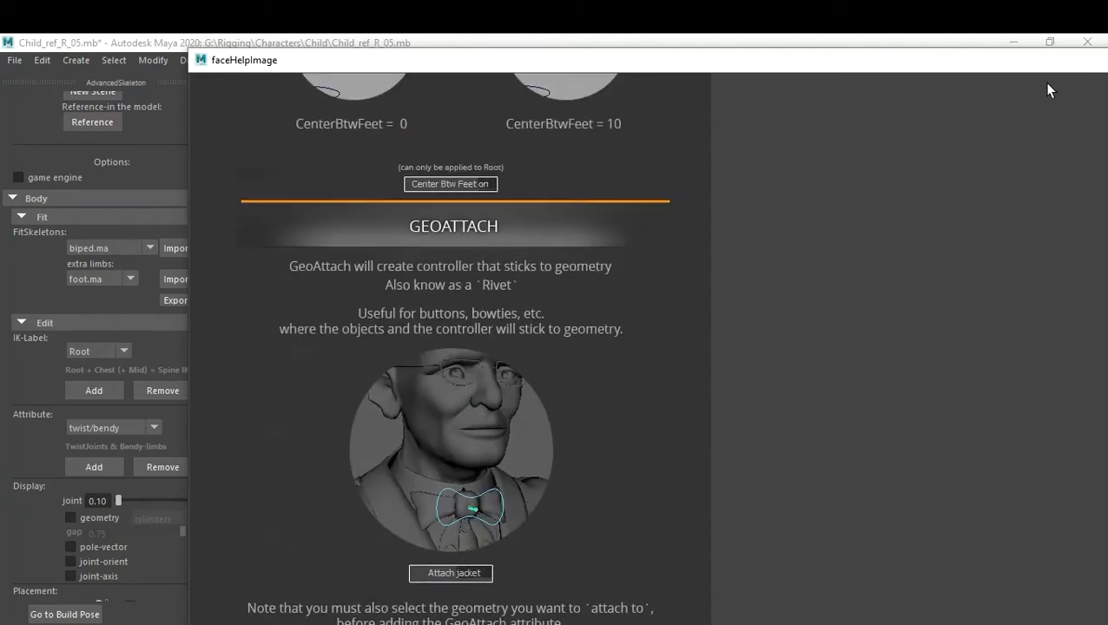
drag(1056, 61, 894, 109)
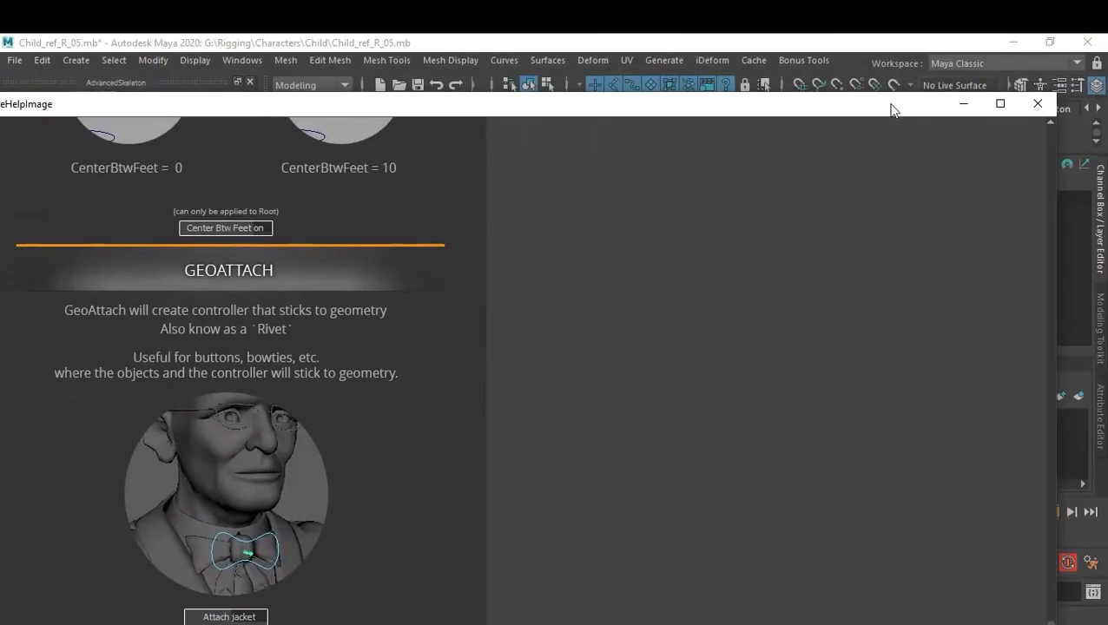
click(1035, 105)
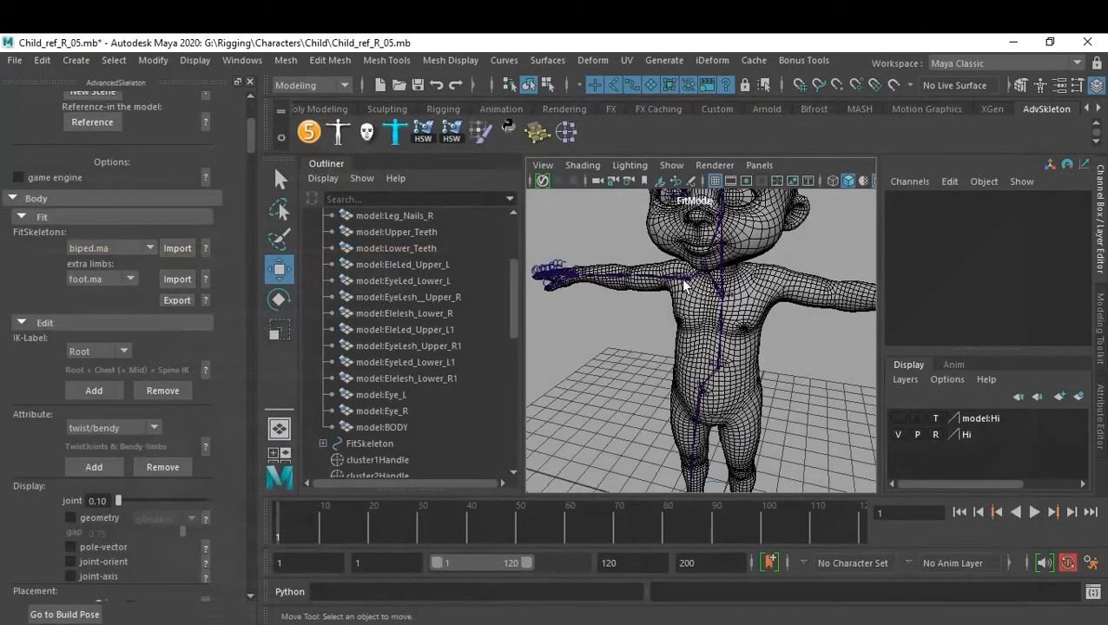
Try to add the twist/bendy attribute to the Elbow joint.
click(623, 278)
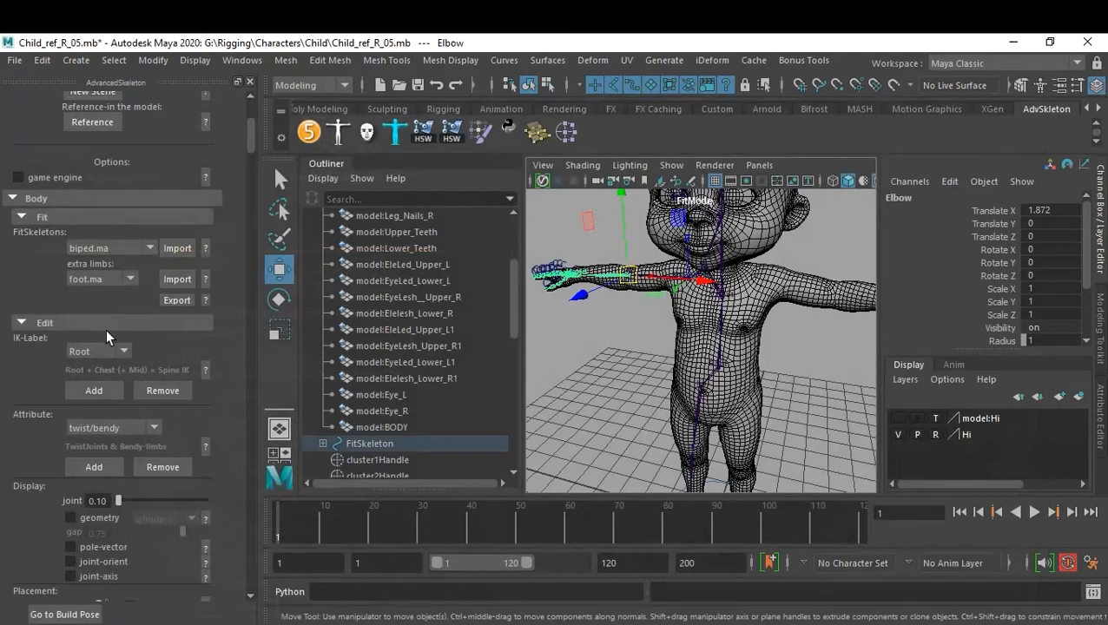
click(98, 425)
click(103, 427)
click(96, 470)
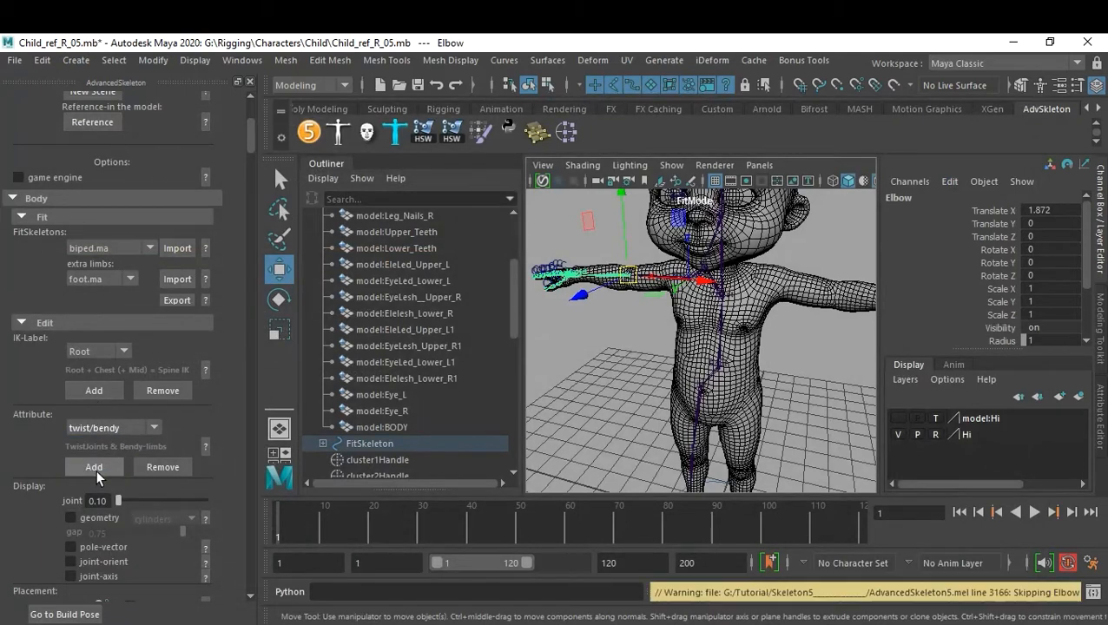
Reselect the Elbow joint and examine its Twist Joints and Bendy Joints attributes.
click(618, 396)
click(625, 276)
scroll(954, 275, down, 1)
scroll(954, 275, down, 1)
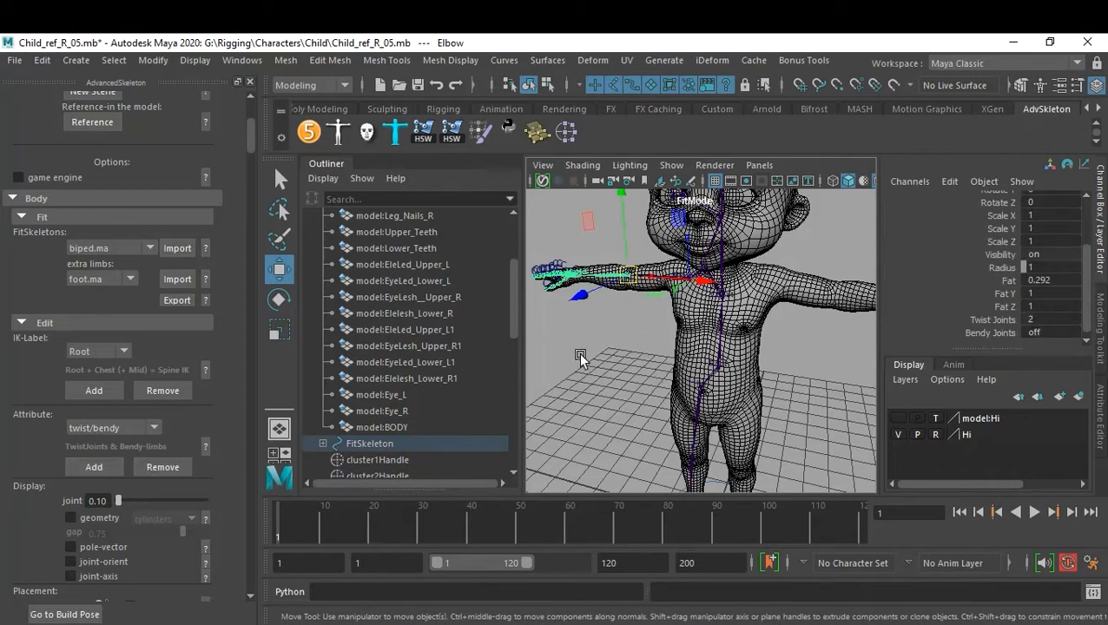
Clear the Elbow selection and save the scene.
click(642, 346)
alt+drag(745, 345, 712, 321)
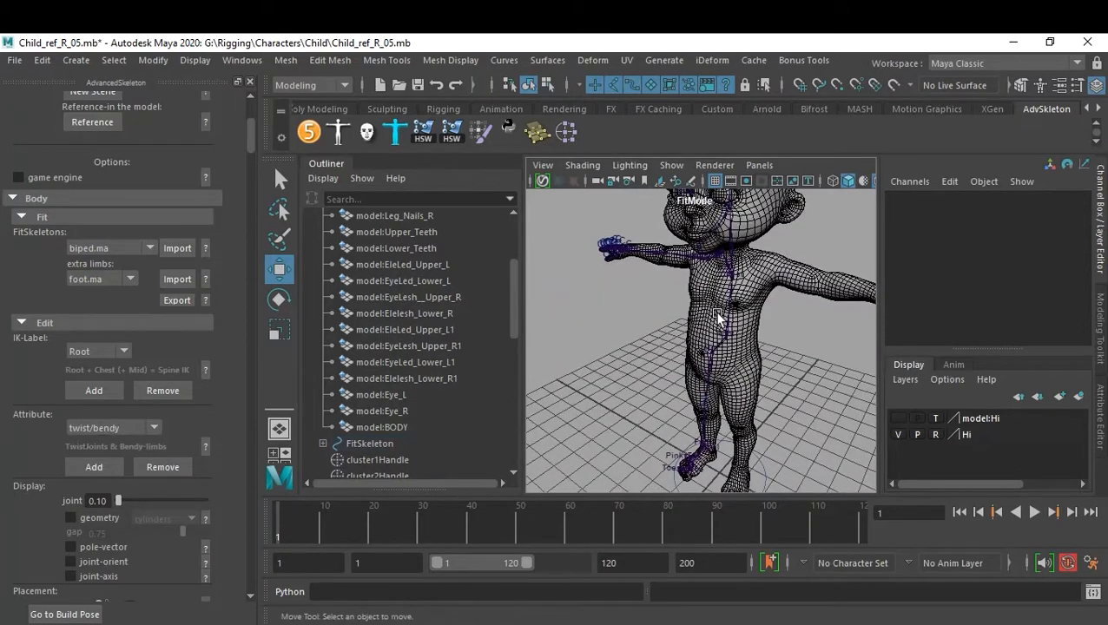
key(ctrl+s)
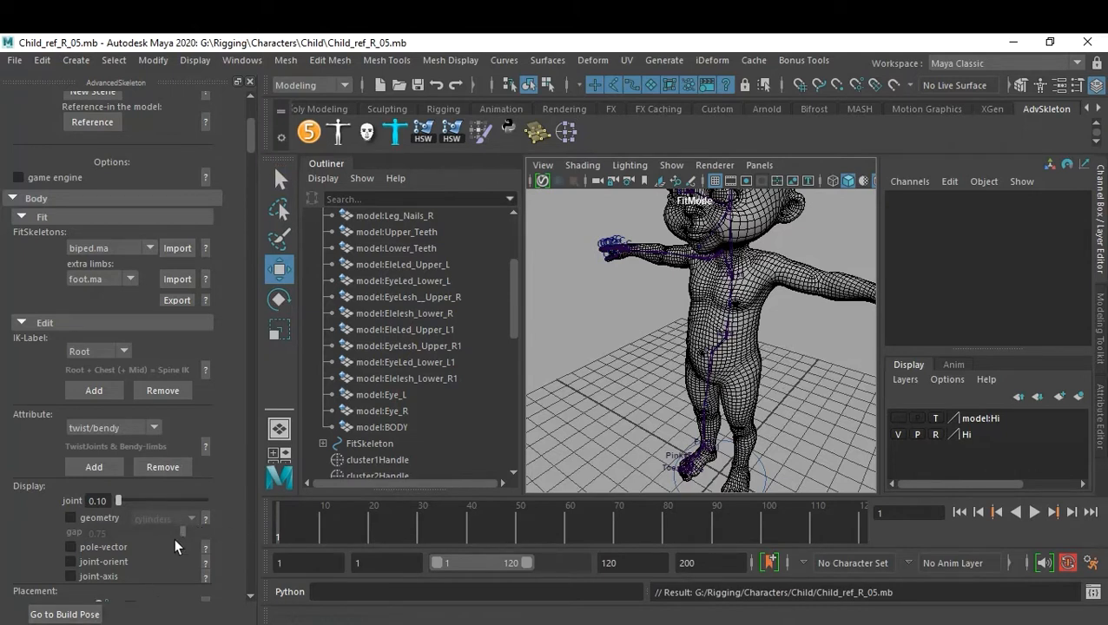
Turn on the pole-vector display for the fit skeleton, examine the leg's pole-vector plane and select the Knee joint.
scroll(173, 537, down, 1)
scroll(174, 537, down, 1)
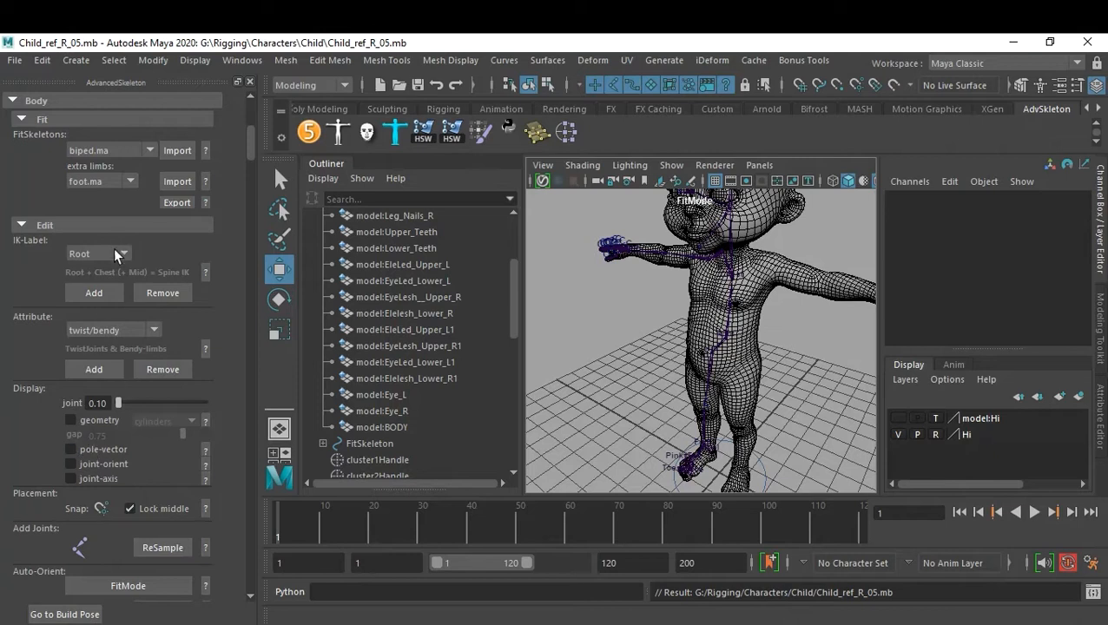
click(71, 448)
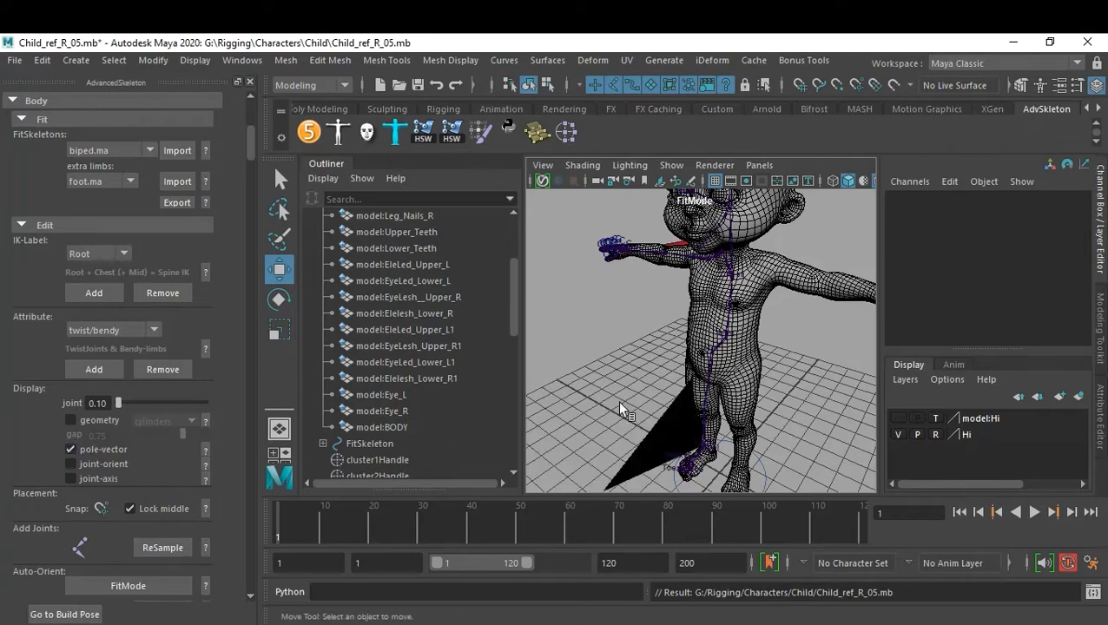
alt+drag(678, 395, 565, 365)
alt+right_drag(565, 365, 729, 410)
alt+drag(729, 409, 690, 418)
alt+right_drag(690, 418, 744, 390)
alt+drag(744, 390, 748, 377)
alt+middle_drag(748, 377, 765, 322)
alt+right_drag(766, 322, 791, 334)
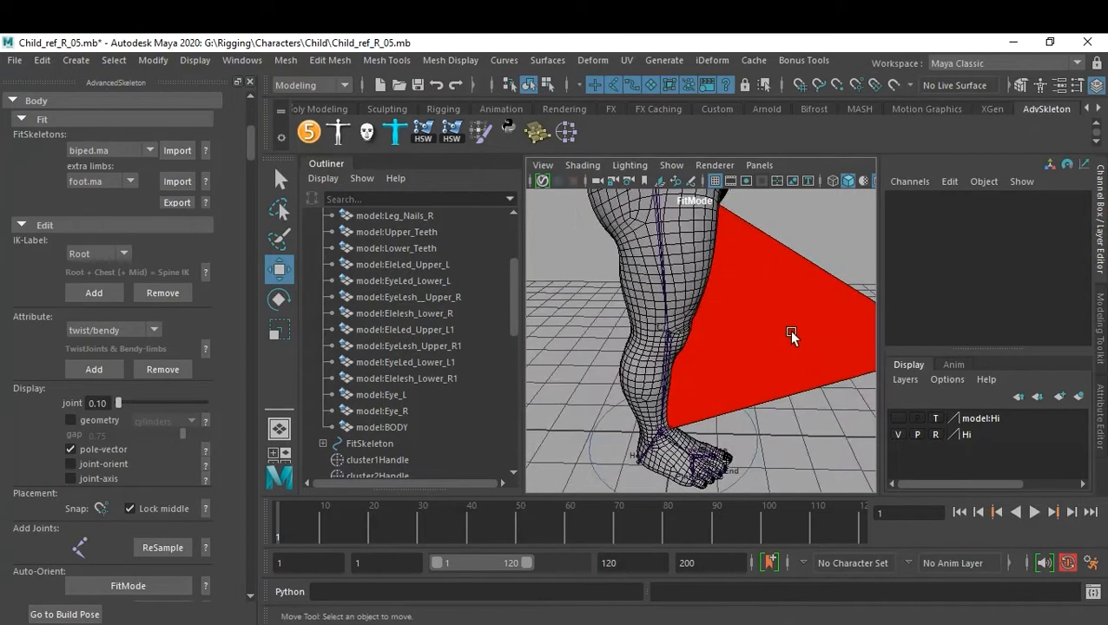
click(665, 335)
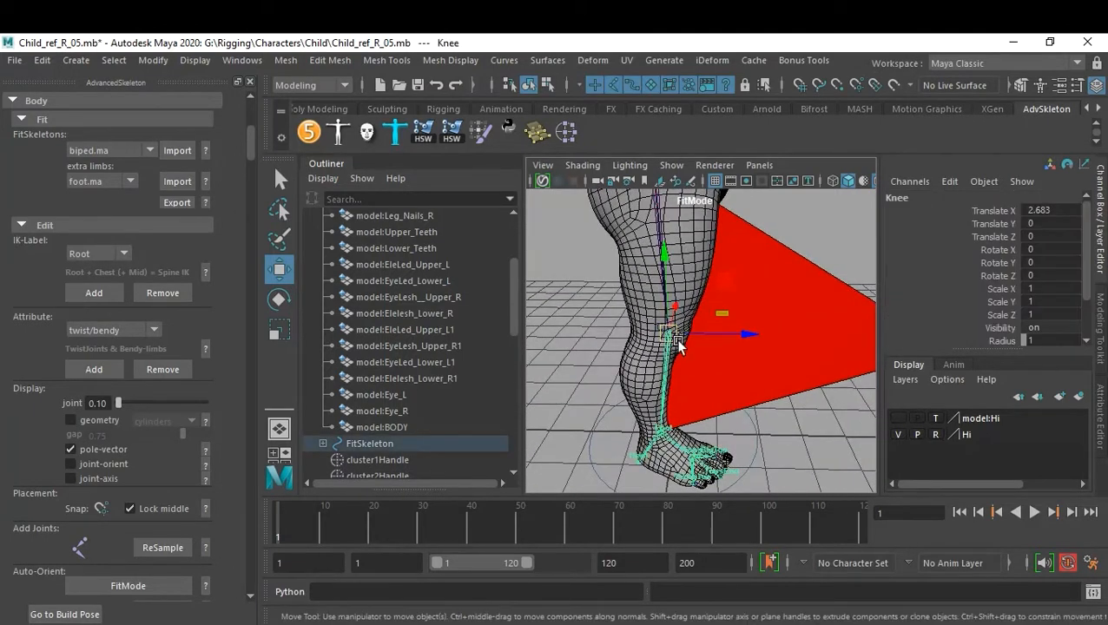
Shift the Knee joint's pivot slightly and examine the pole-vector planes of the leg and arm from several angles.
key(d)
drag(742, 344, 729, 382)
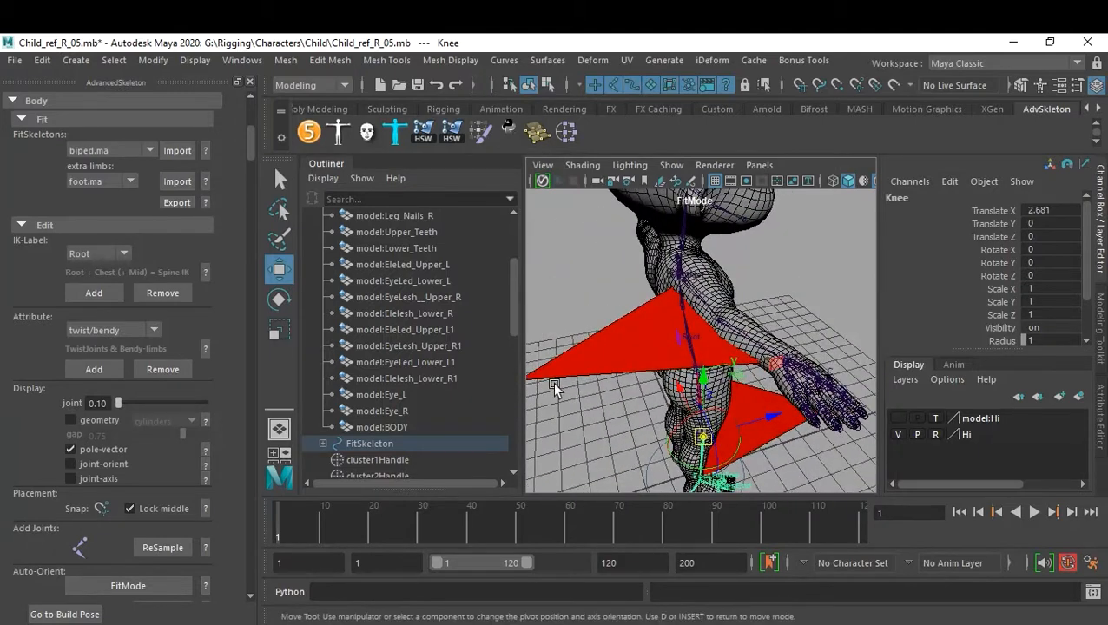
alt+drag(538, 382, 633, 384)
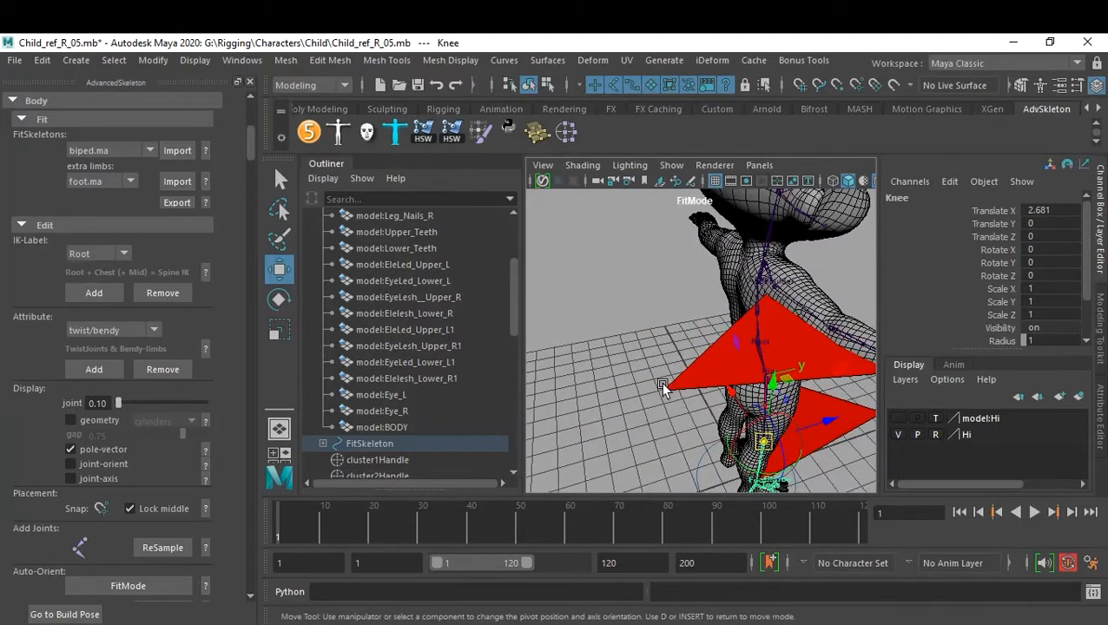
mouse_move(712, 408)
alt+mouse_down()
mouse_move(746, 401)
mouse_move(714, 390)
alt+mouse_up()
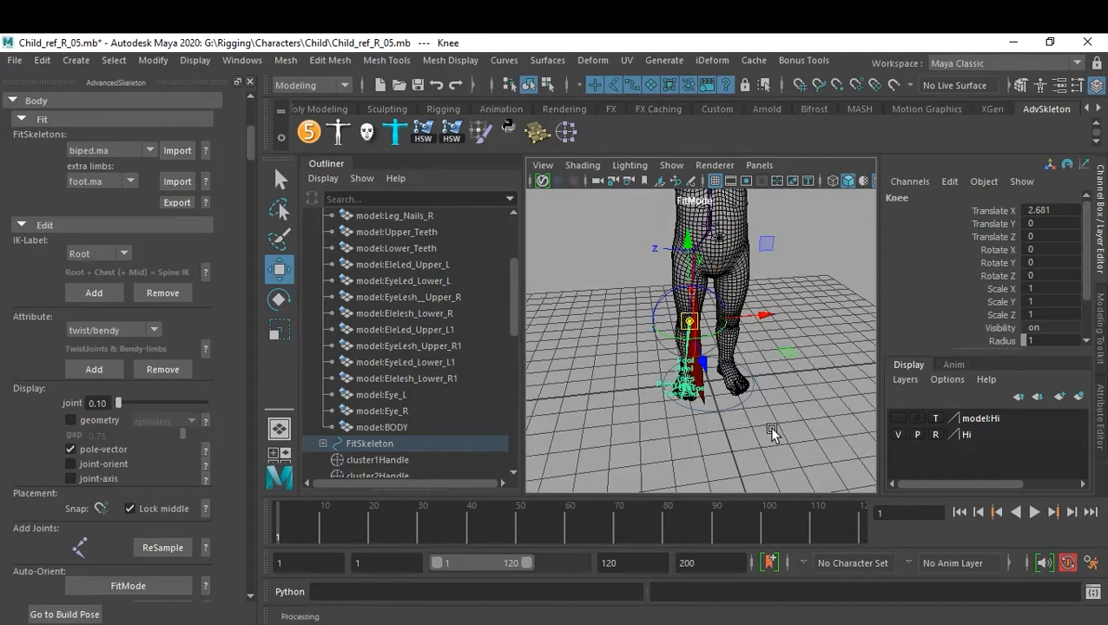
Turn off the fit skeleton's pole-vector display and clear the Knee joint selection.
click(71, 449)
click(686, 449)
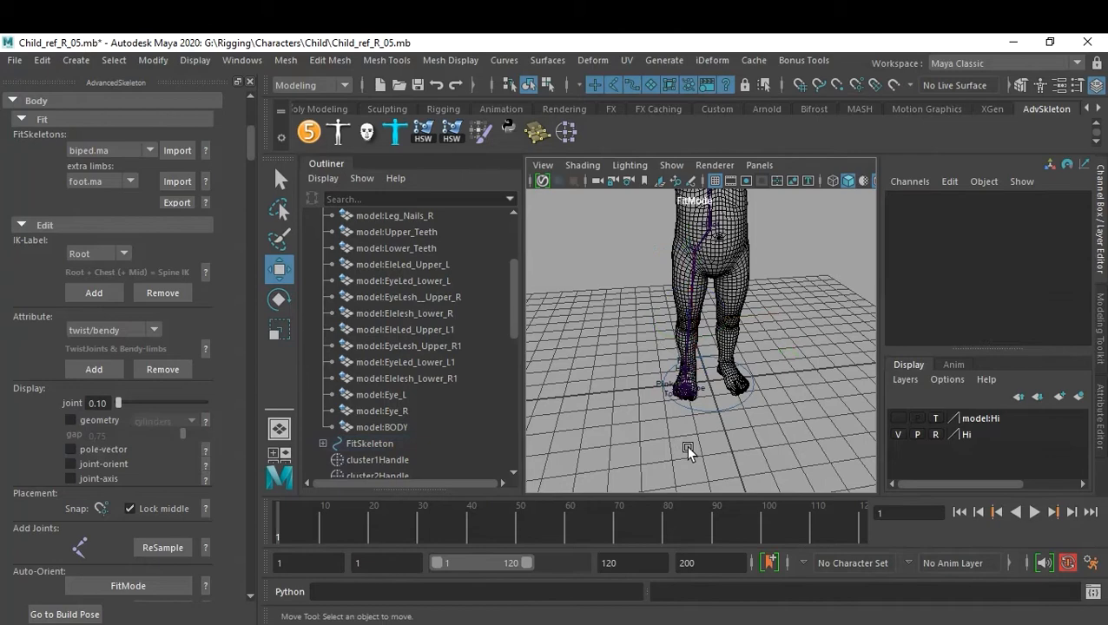
alt+drag(687, 447, 713, 374)
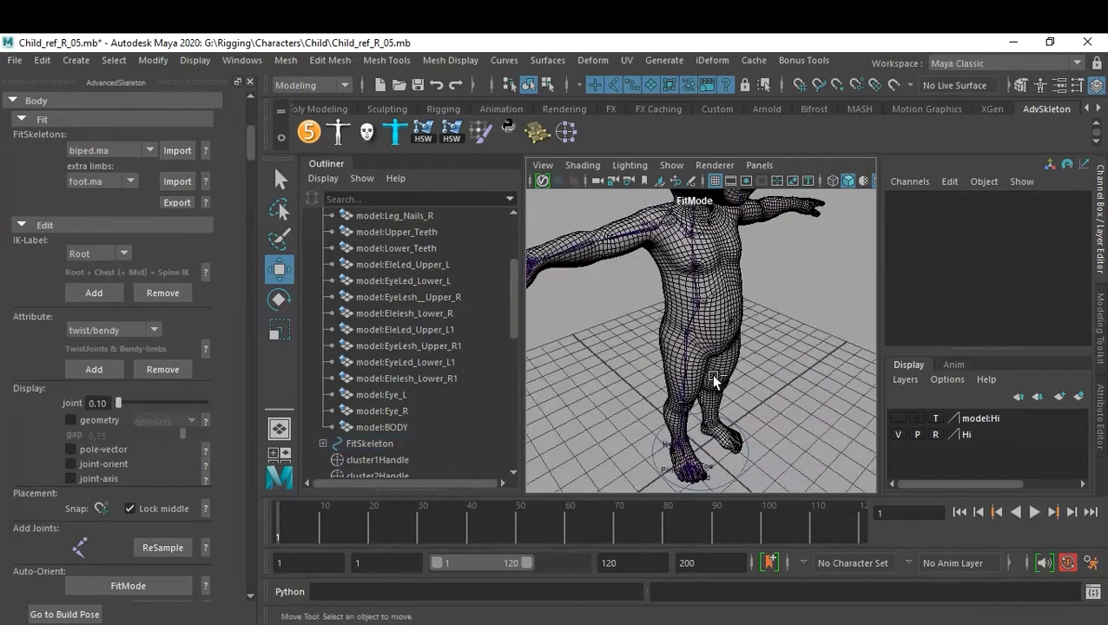
Save the current scene, then save a new version as Child_ref_R_06.mb in the Child folder.
key(ctrl+s)
key(ctrl+shift+s)
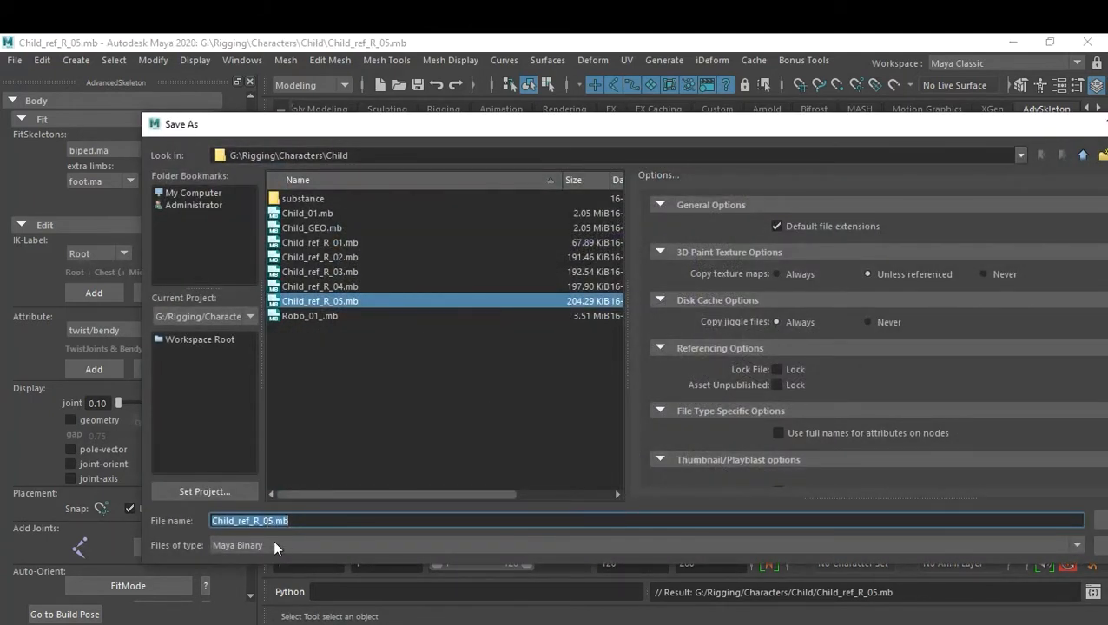
drag(269, 521, 322, 527)
text(6)
key(Return)
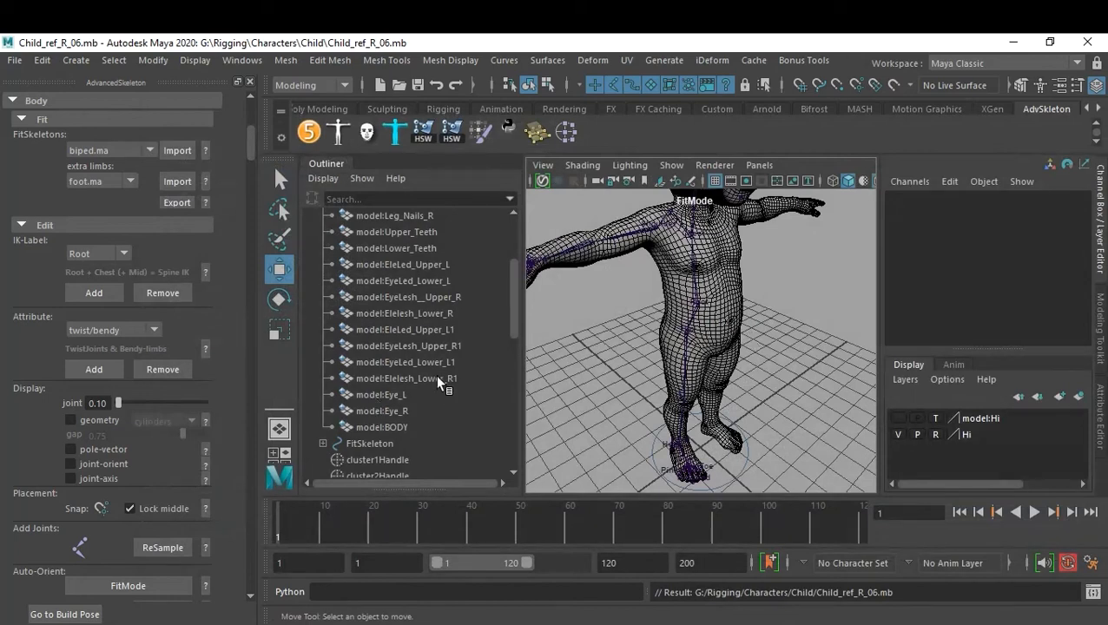
Delete all the leftover cluster handles from cluster1Handle to cluster23Handle and save the scene.
click(377, 461)
scroll(429, 431, down, 10)
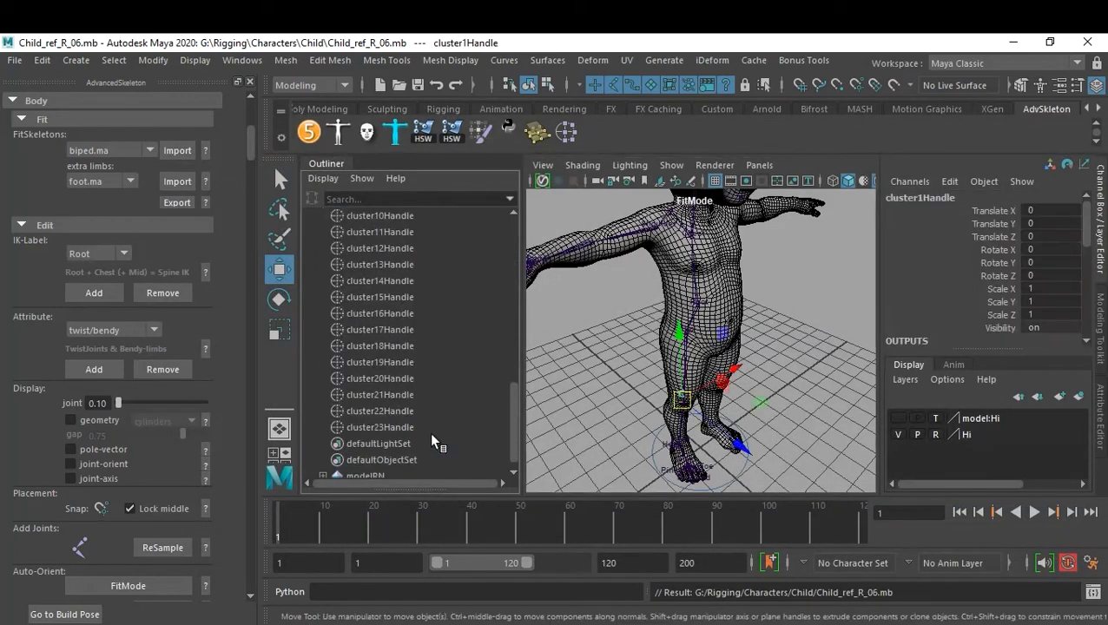
shift+click(408, 426)
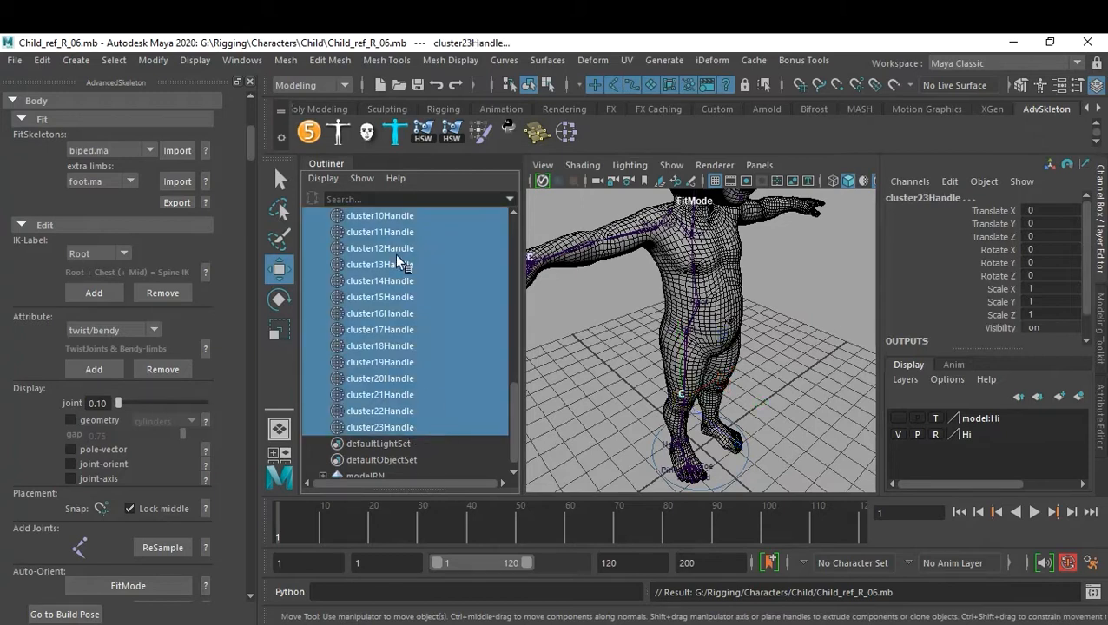
key(Delete)
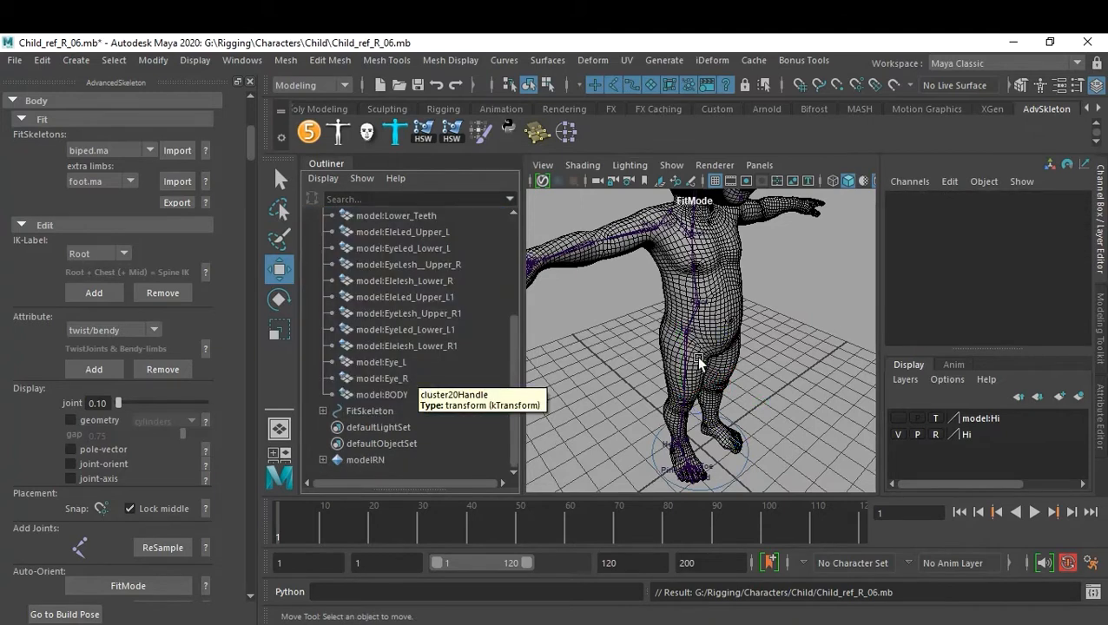
alt+drag(746, 369, 751, 366)
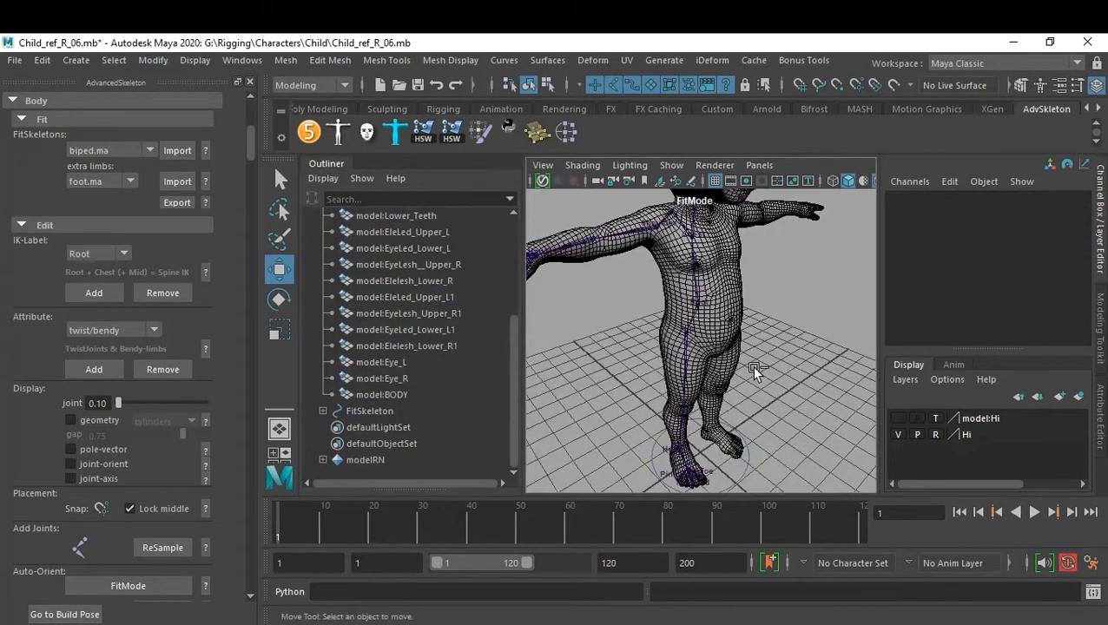
key(ctrl+s)
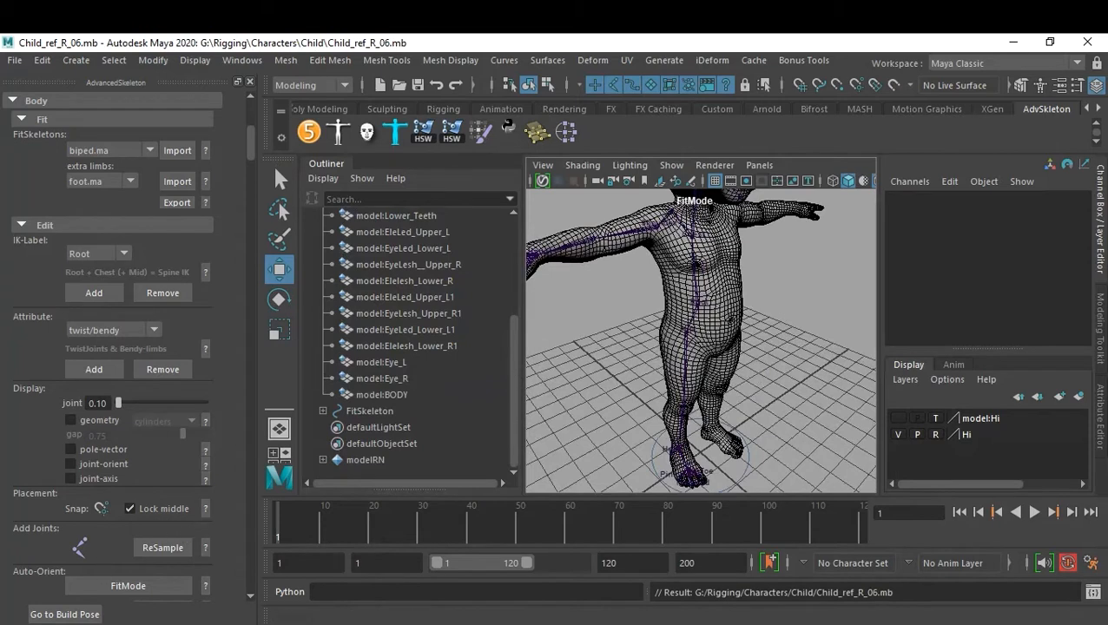
Build the AdvancedSkeleton rig from the fit skeleton and examine the generated controls around the body.
scroll(130, 531, down, 2)
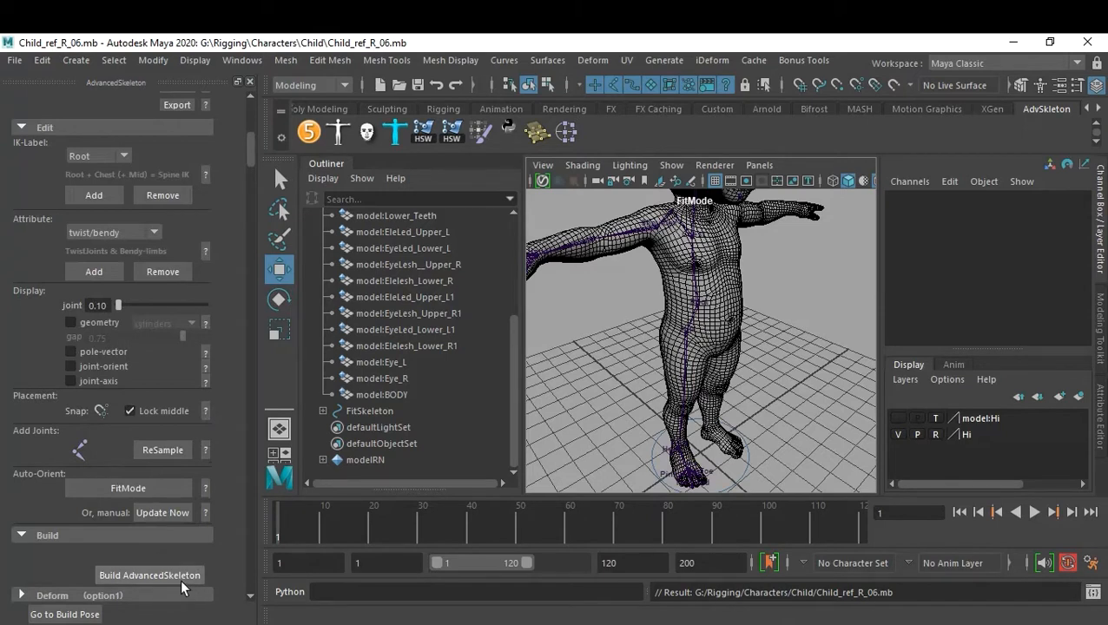
click(180, 580)
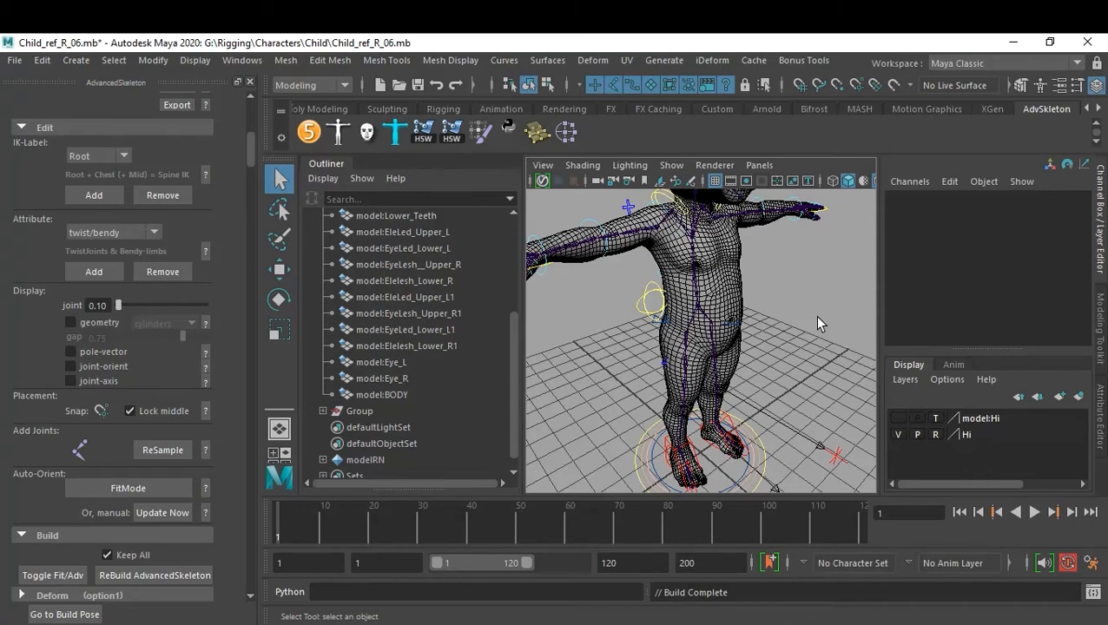
alt+right_drag(784, 324, 846, 365)
alt+drag(846, 366, 796, 365)
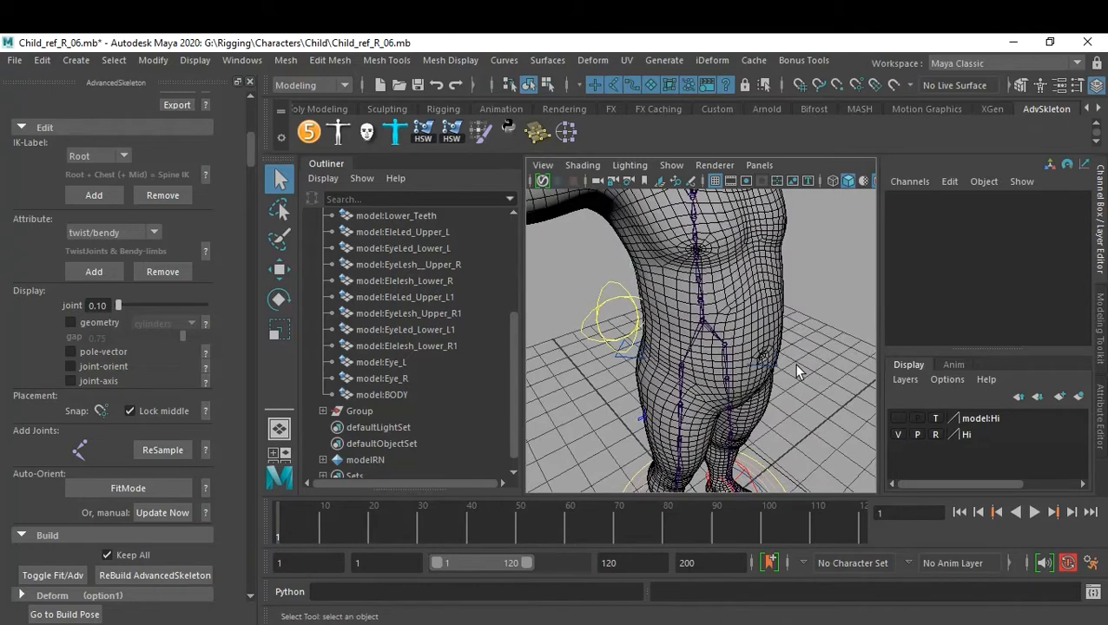
alt+drag(794, 348, 803, 373)
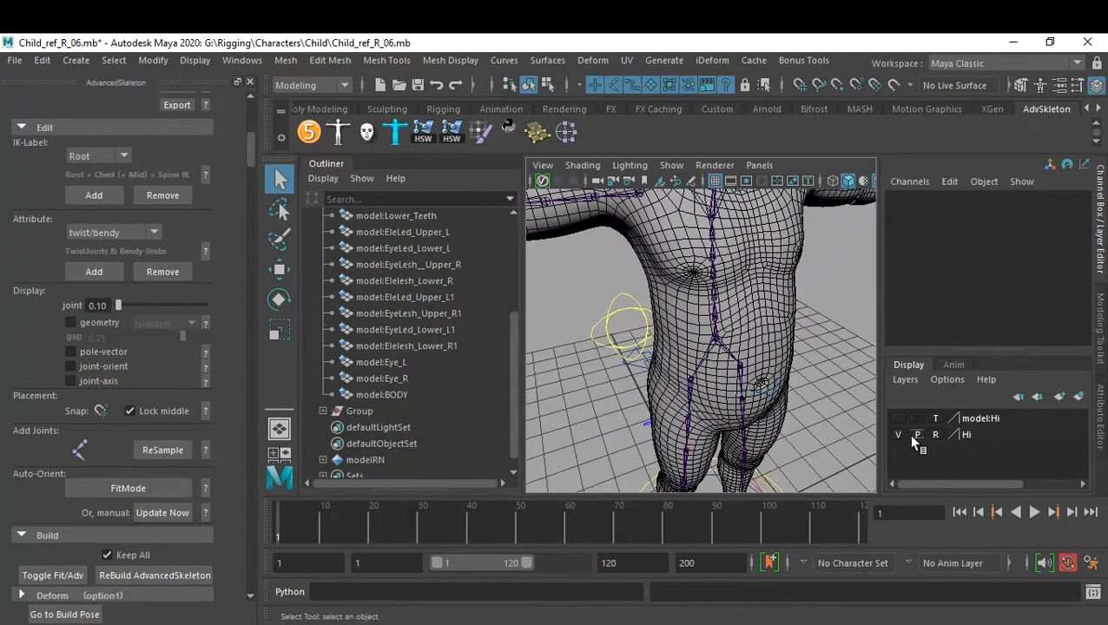
Set the Hi display layer to template and switch to component selection to expose the control curves' CVs.
click(934, 435)
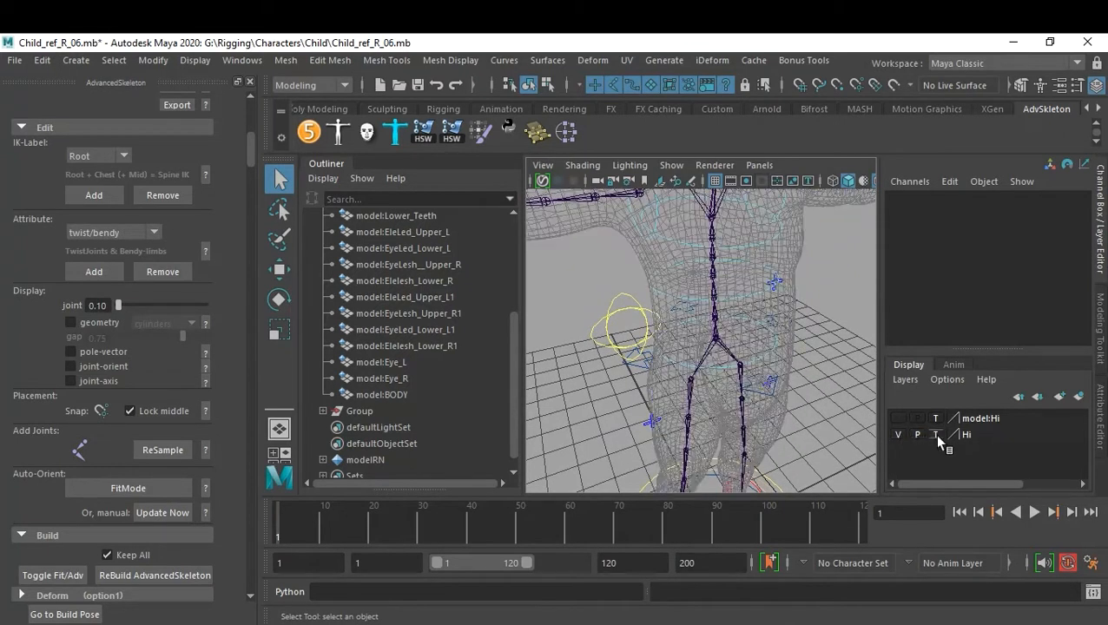
alt+drag(831, 374, 771, 384)
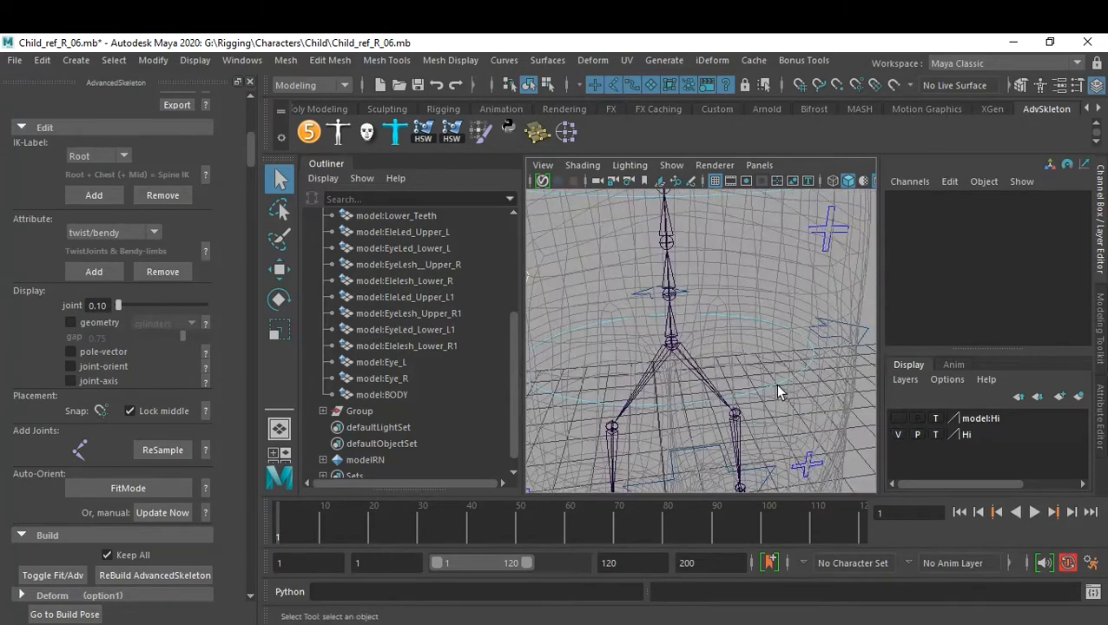
click(775, 385)
key(F8)
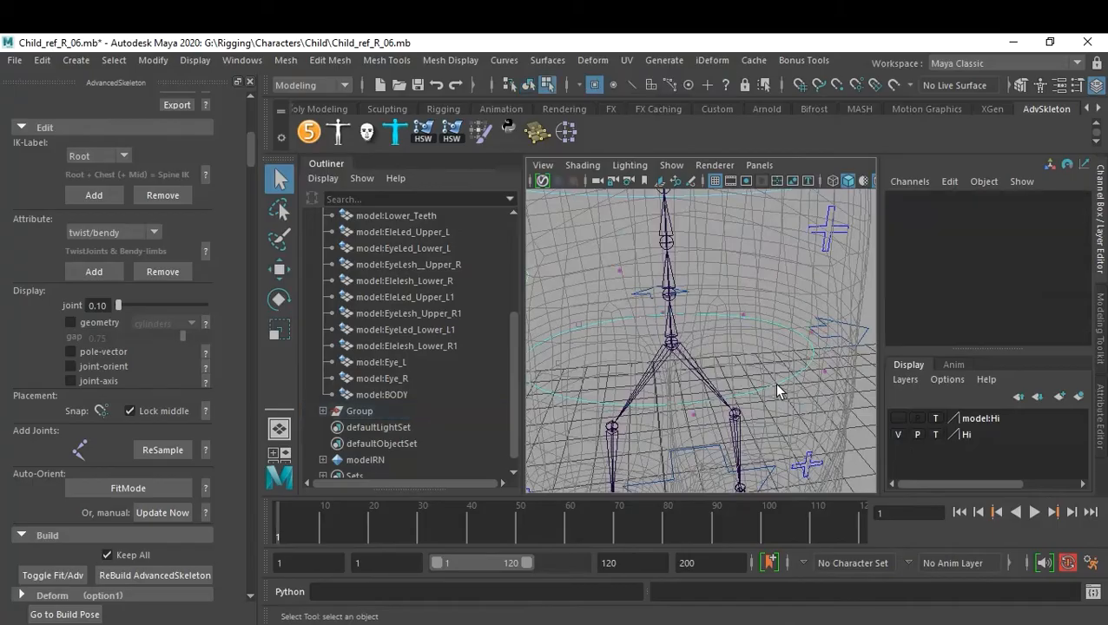
alt+drag(778, 392, 741, 383)
scroll(648, 388, up, 4)
alt+drag(648, 388, 675, 361)
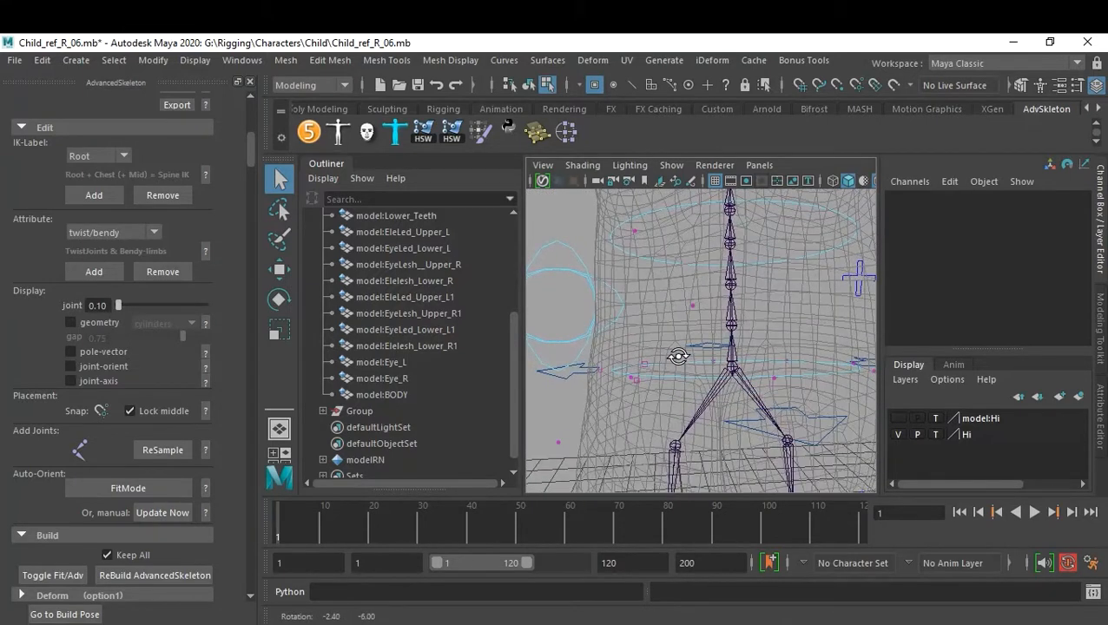
Try to enlarge the FKRoot_M curve's CVs together with those of the neighbouring control beside the hip.
drag(594, 363, 659, 384)
key(r)
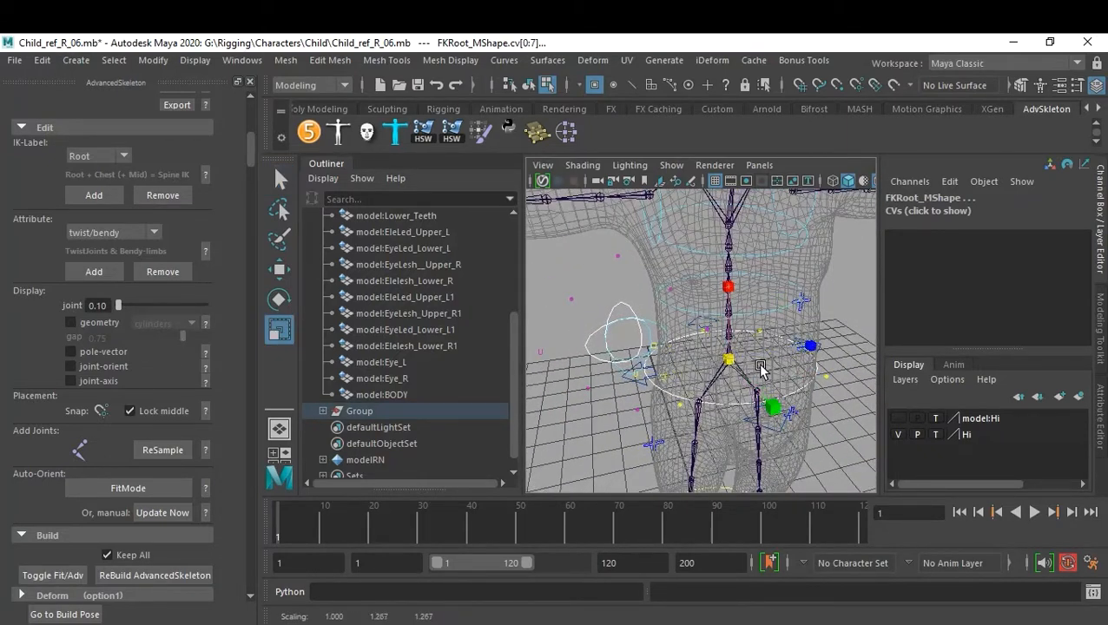
key(ctrl+z)
scroll(627, 397, up, 6)
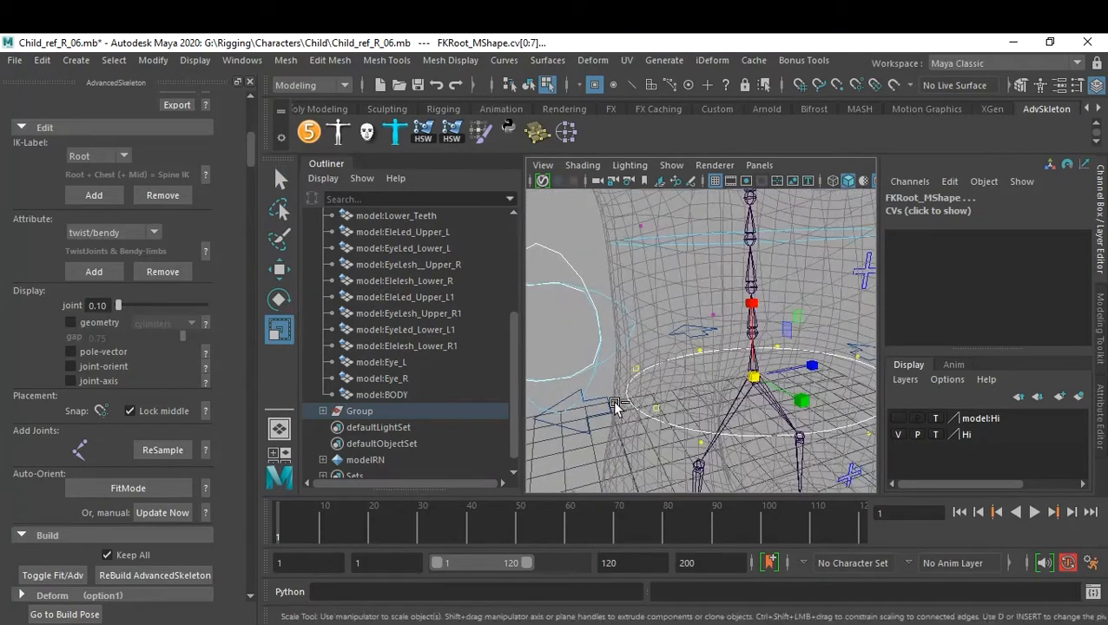
Select only the FKRoot_M curve's CVs and scale them by about 1.13 in two axes to enlarge the hip control.
drag(767, 379, 692, 414)
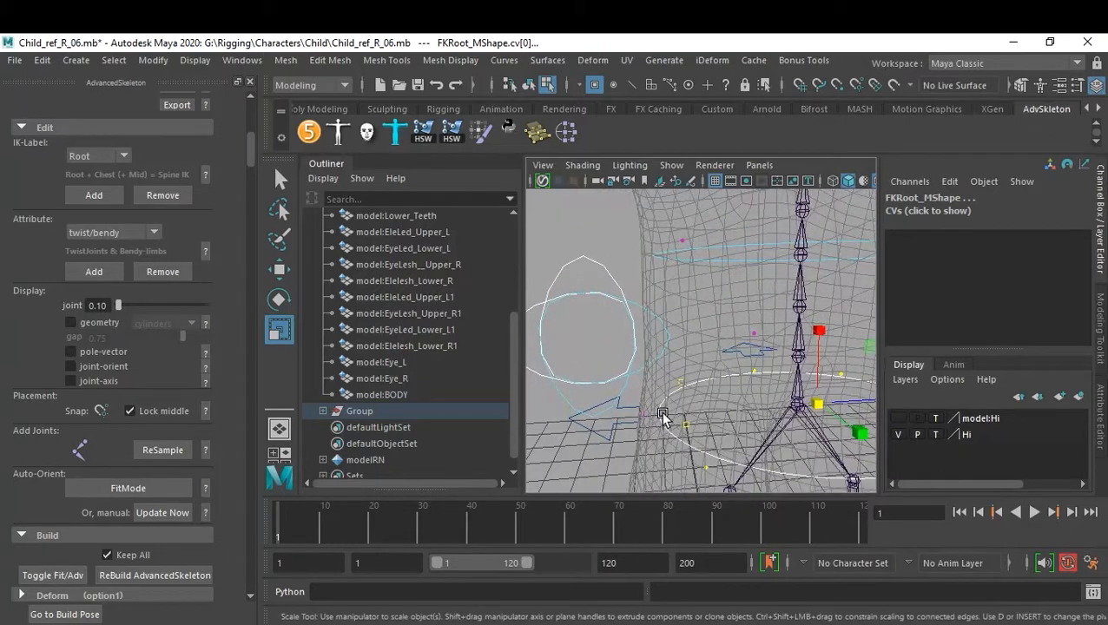
alt+drag(661, 417, 638, 419)
alt+drag(697, 444, 807, 415)
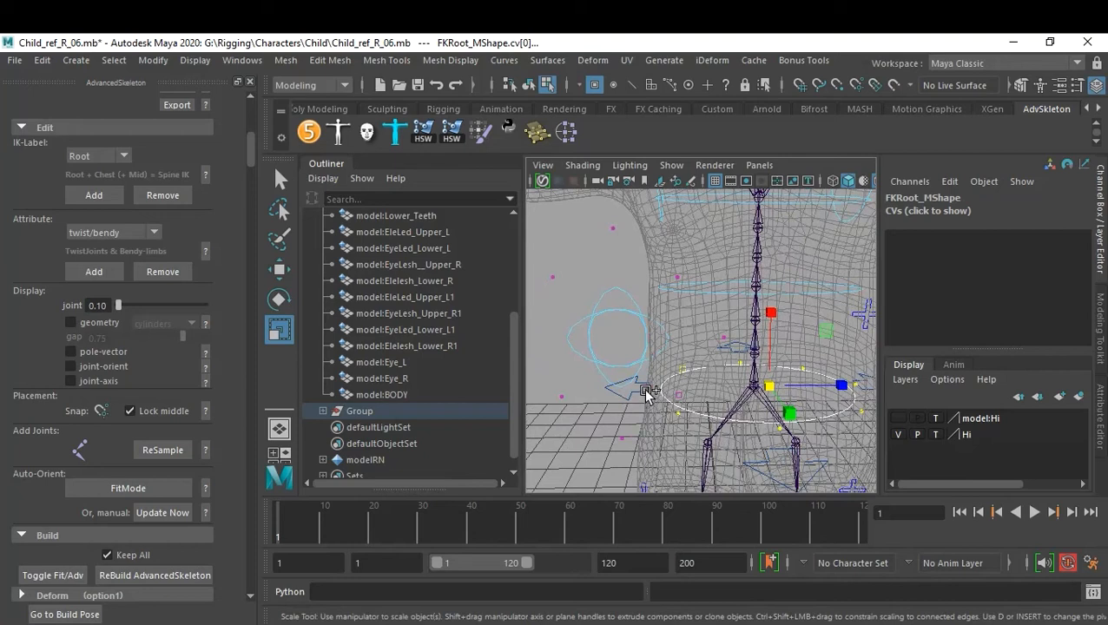
drag(755, 398, 704, 379)
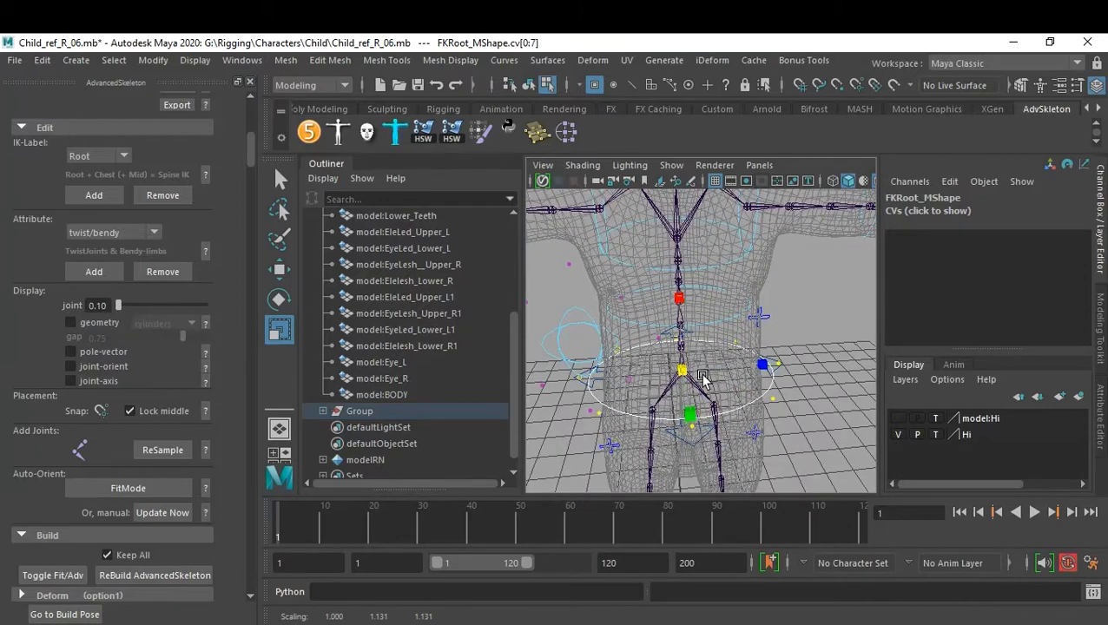
mouse_move(738, 413)
alt+mouse_down()
mouse_move(757, 383)
mouse_move(747, 408)
alt+mouse_up()
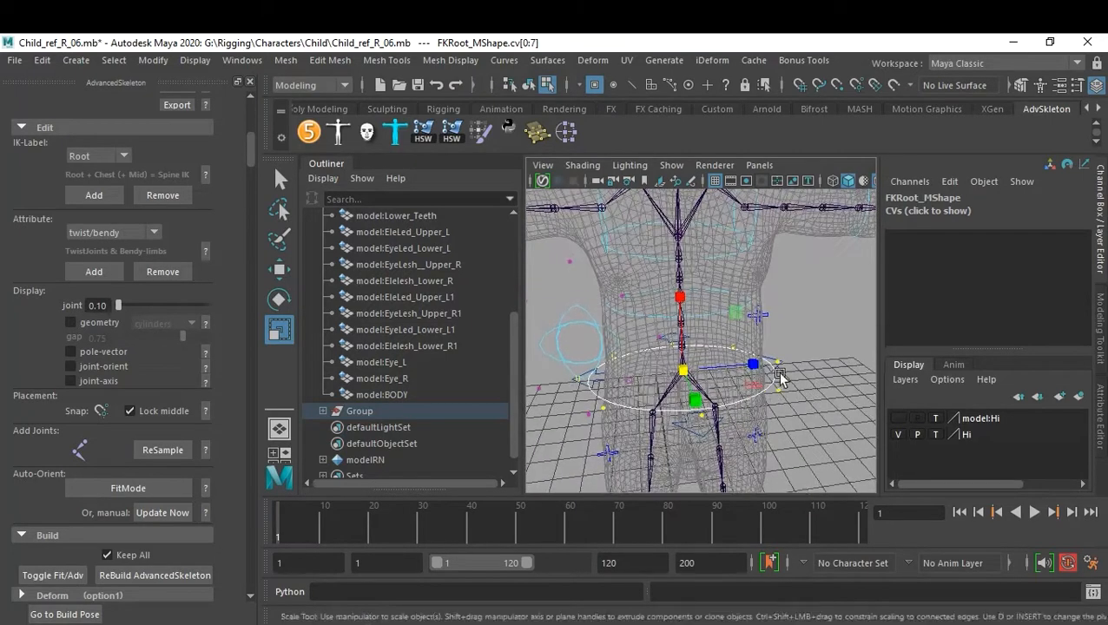
alt+middle_drag(645, 236, 660, 294)
alt+drag(659, 295, 737, 392)
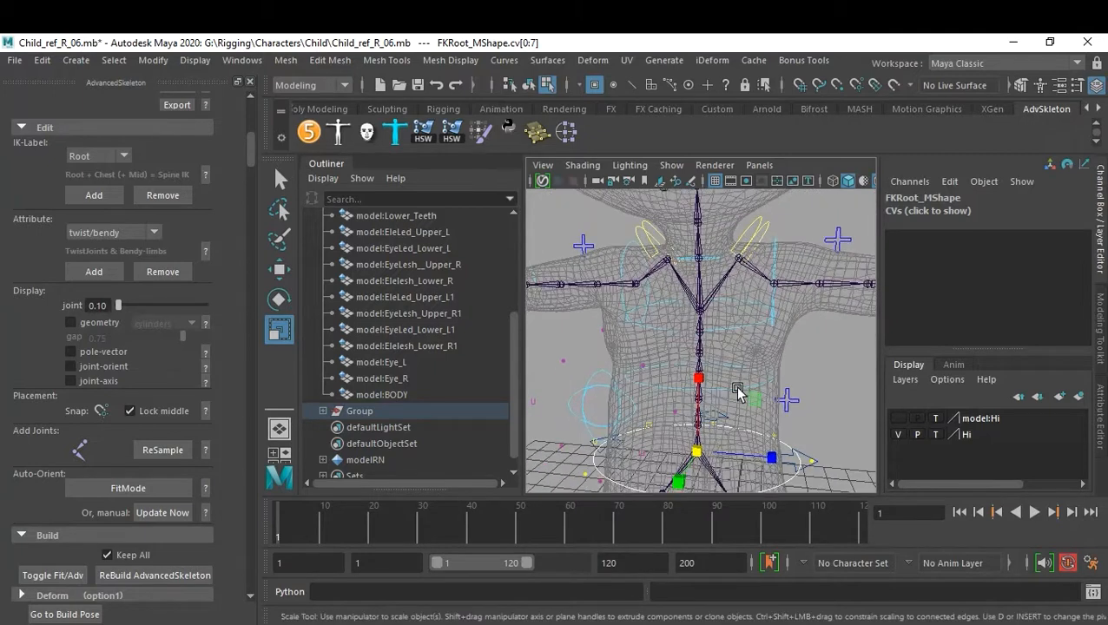
click(824, 395)
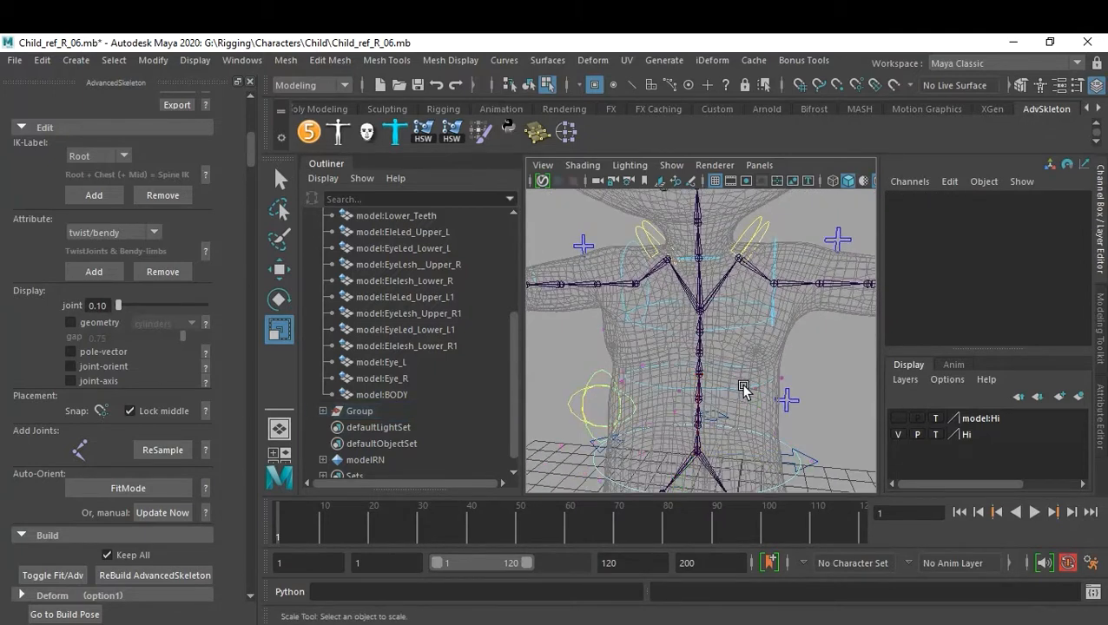
Enlarge the FKSpine1_M control curve around the waist and shift its CVs so it surrounds the torso.
alt+drag(740, 388, 730, 383)
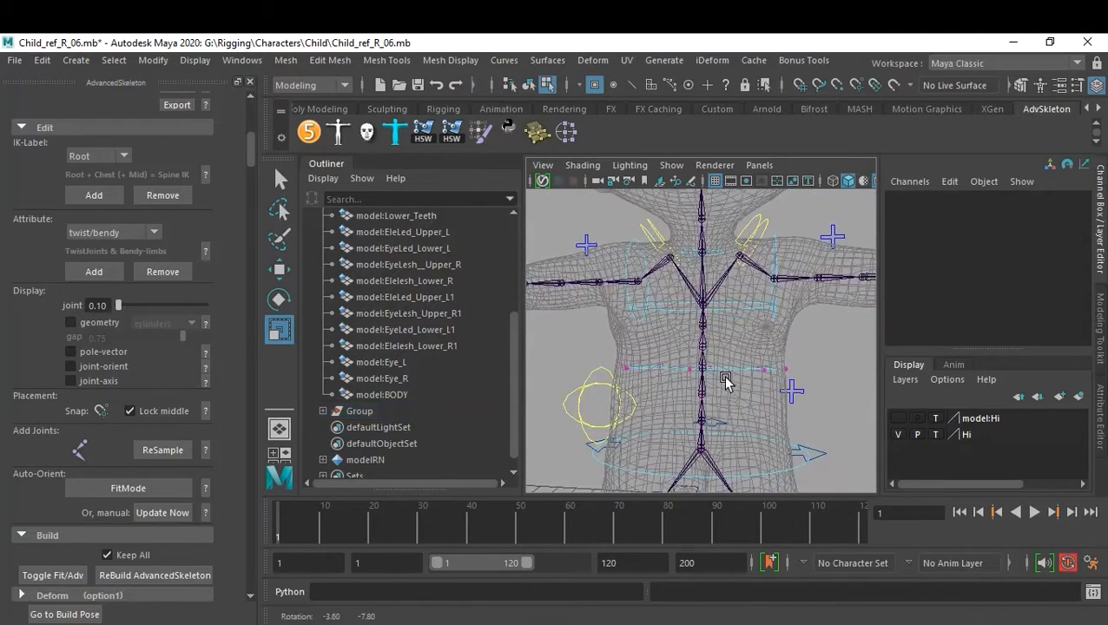
click(791, 388)
alt+drag(790, 383, 744, 393)
click(816, 371)
alt+drag(841, 395, 964, 356)
alt+drag(753, 346, 798, 369)
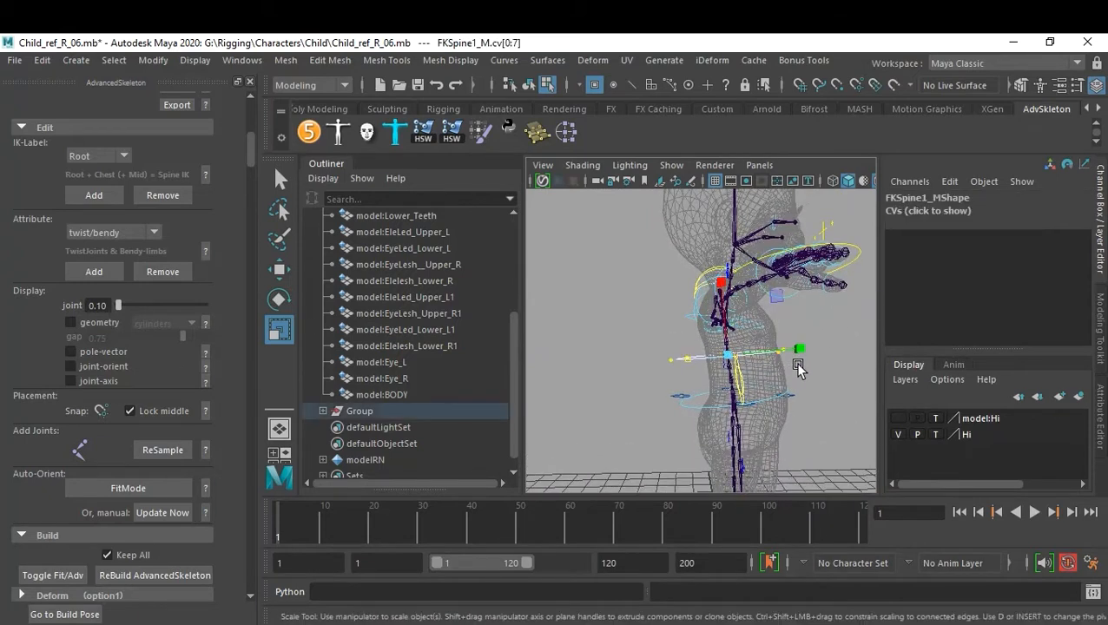
key(w)
drag(798, 361, 665, 411)
click(836, 433)
Examine the spine, hip and leg controls from several angles to judge their size against the body.
alt+drag(836, 433, 744, 318)
alt+right_drag(744, 318, 828, 371)
alt+middle_drag(828, 371, 807, 398)
alt+drag(768, 394, 807, 385)
alt+middle_drag(808, 385, 805, 404)
alt+drag(805, 404, 789, 361)
alt+right_drag(788, 361, 814, 375)
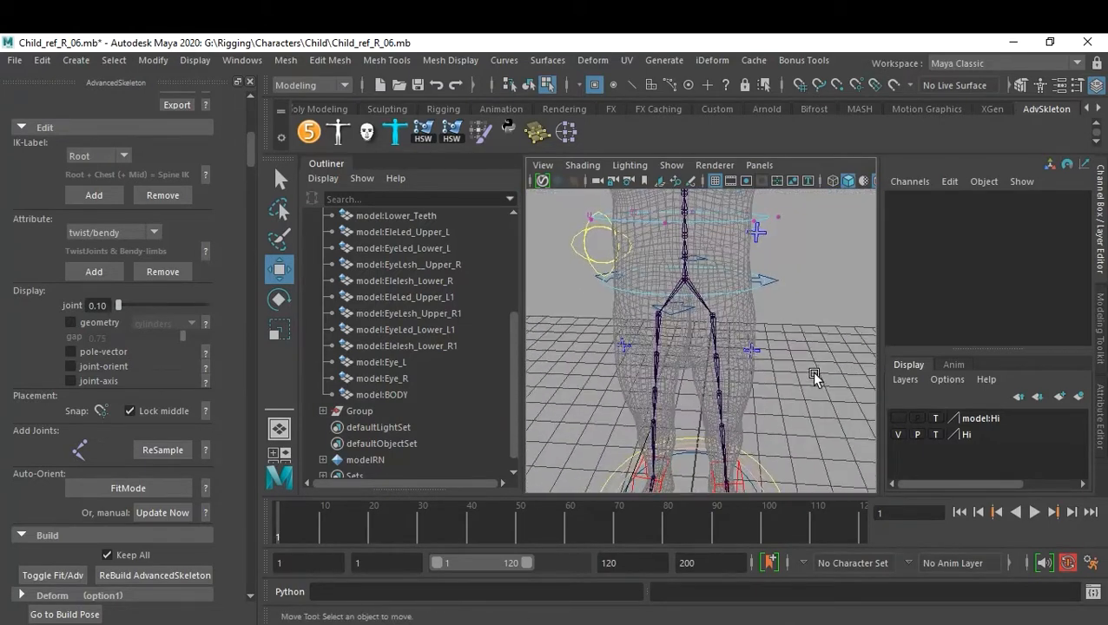
alt+drag(814, 354, 786, 375)
alt+drag(771, 299, 764, 312)
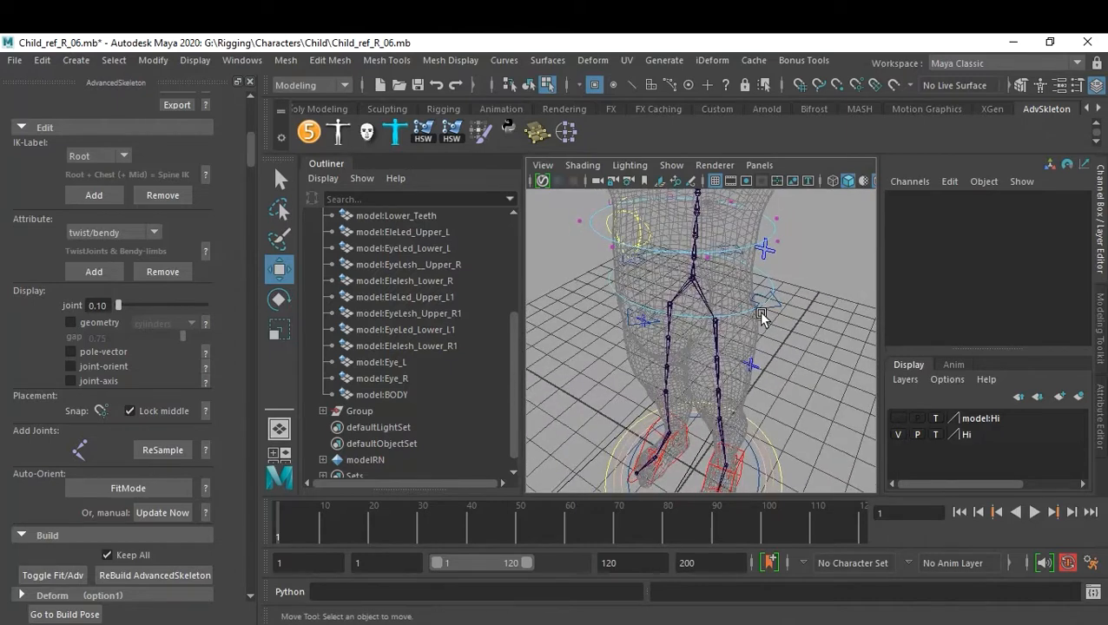
alt+drag(832, 308, 739, 303)
Try to scale the CVs of the RootX_M control curve around the hips.
drag(562, 260, 788, 314)
key(r)
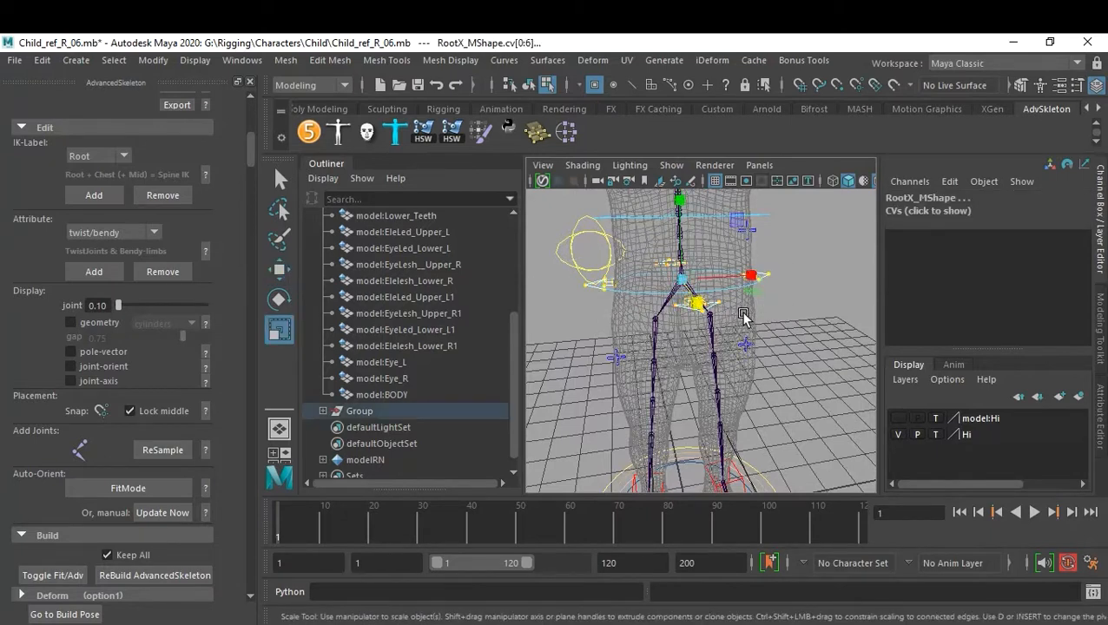
drag(703, 300, 731, 297)
key(ctrl+z)
Return to object selection and select the MainExtra3 ring and then the Main control ring around the feet.
alt+drag(814, 319, 765, 344)
key(F8)
click(793, 364)
alt+drag(776, 412, 810, 413)
click(810, 414)
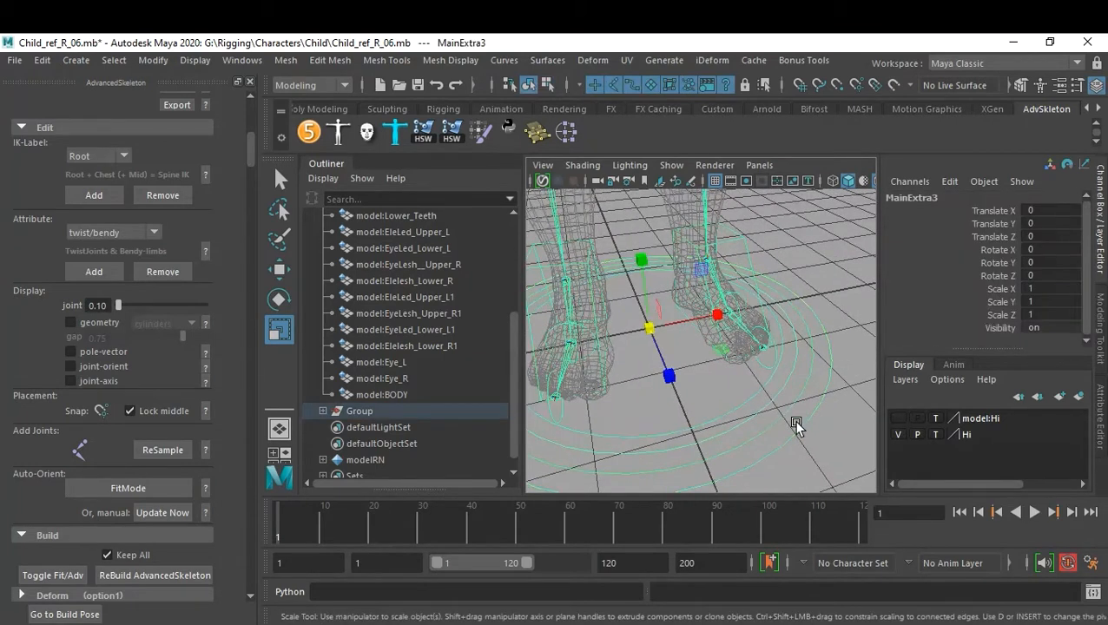
click(735, 415)
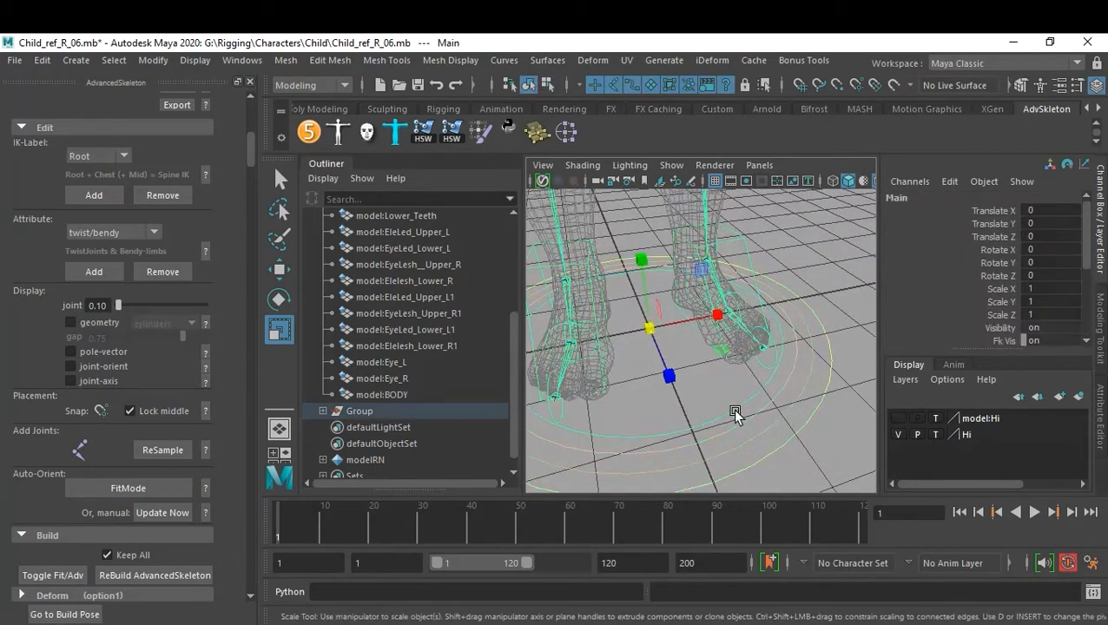
Select the MainExtra1 ring at the feet and expand the rig's Group hierarchy down to the children of Main.
click(739, 423)
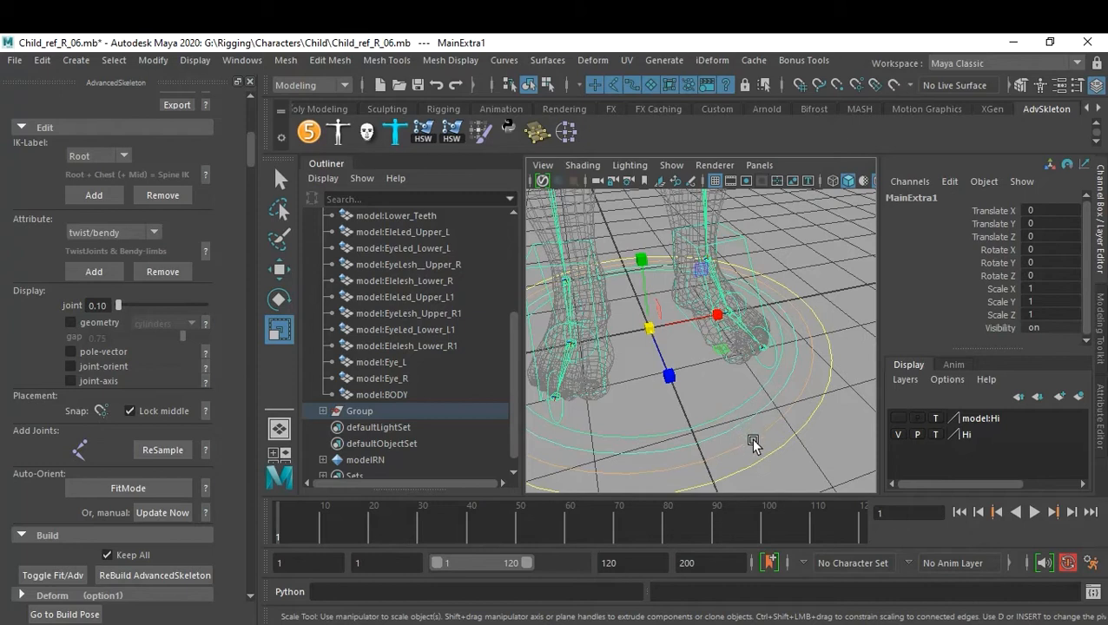
click(322, 411)
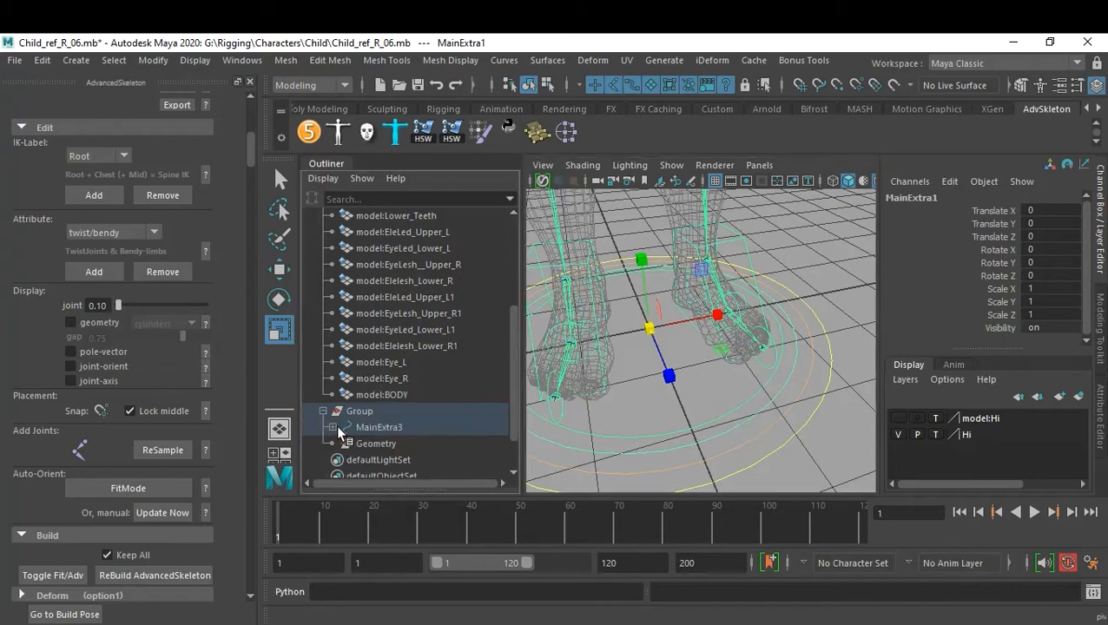
click(333, 427)
click(342, 444)
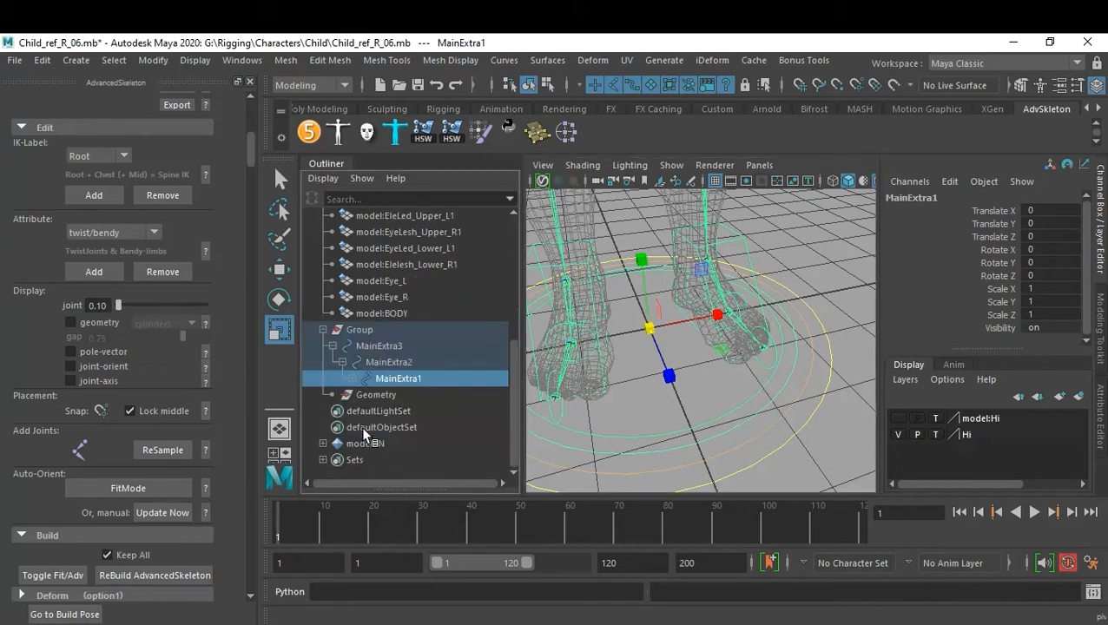
click(352, 380)
click(361, 395)
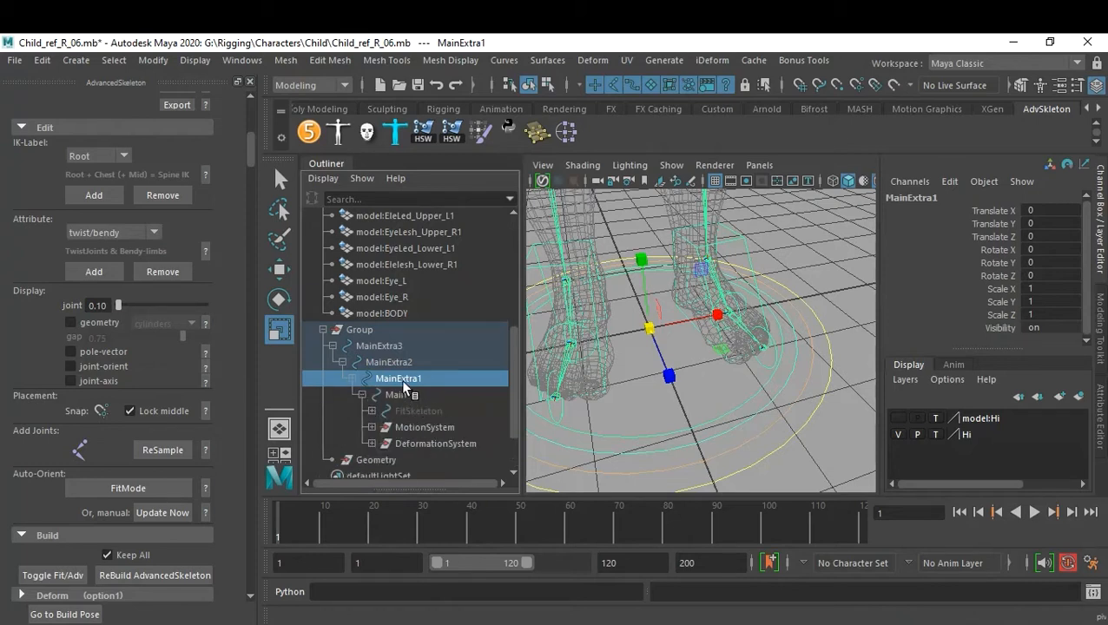
Clear the selection, check the whole rig against the body, and save the scene.
alt+drag(659, 373, 703, 304)
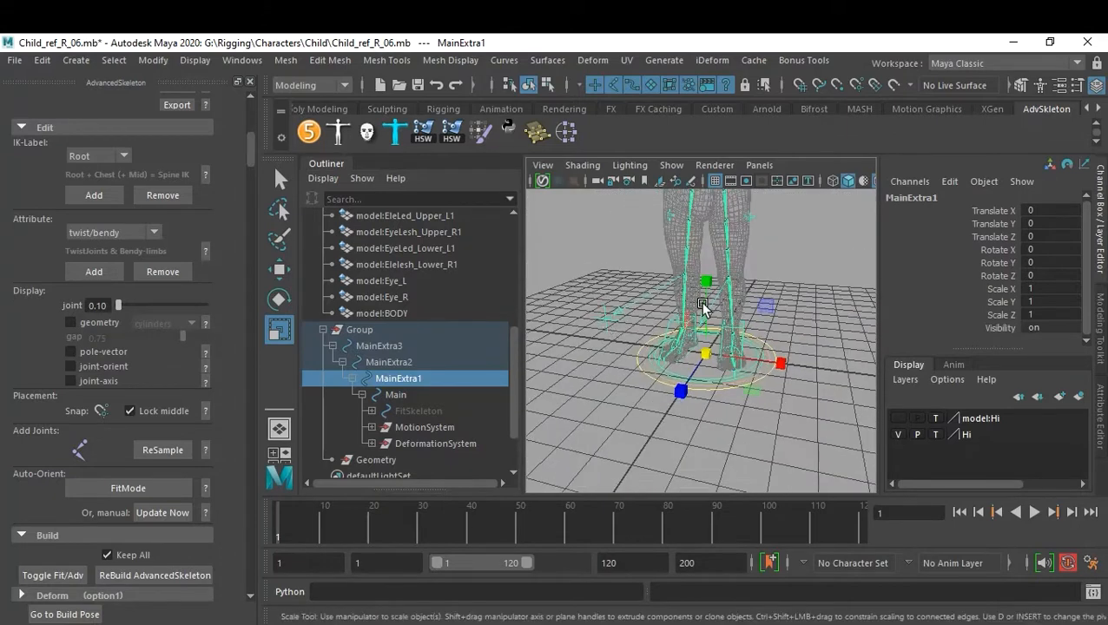
click(819, 287)
alt+middle_drag(818, 287, 785, 337)
alt+right_drag(785, 337, 753, 345)
alt+drag(753, 345, 760, 321)
alt+right_drag(759, 322, 795, 314)
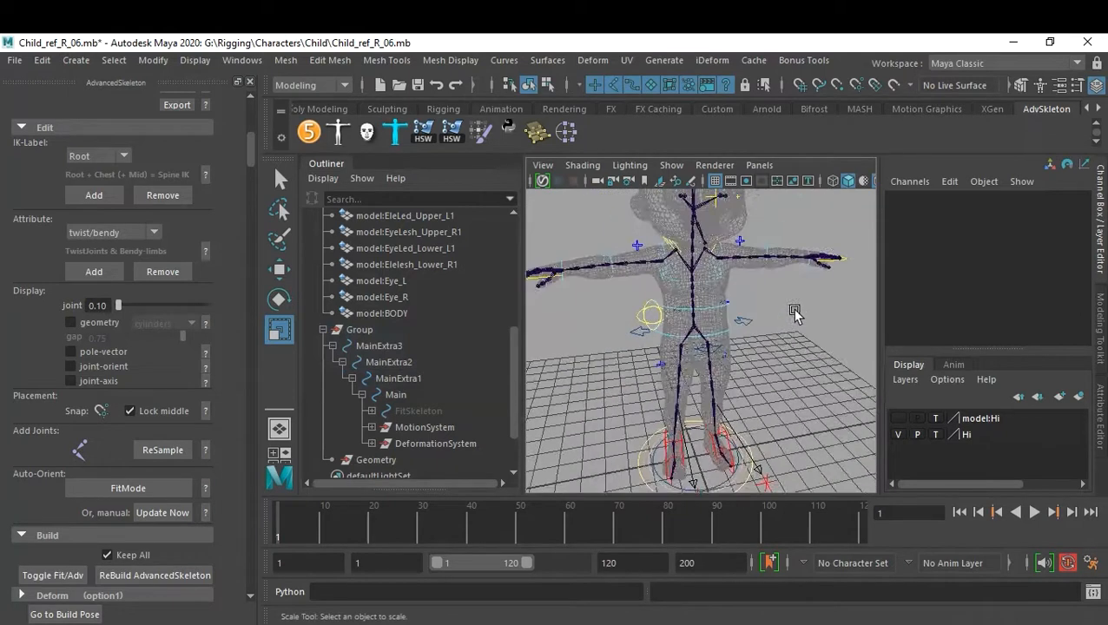
alt+drag(794, 314, 731, 322)
alt+right_drag(731, 321, 768, 331)
key(ctrl+s)
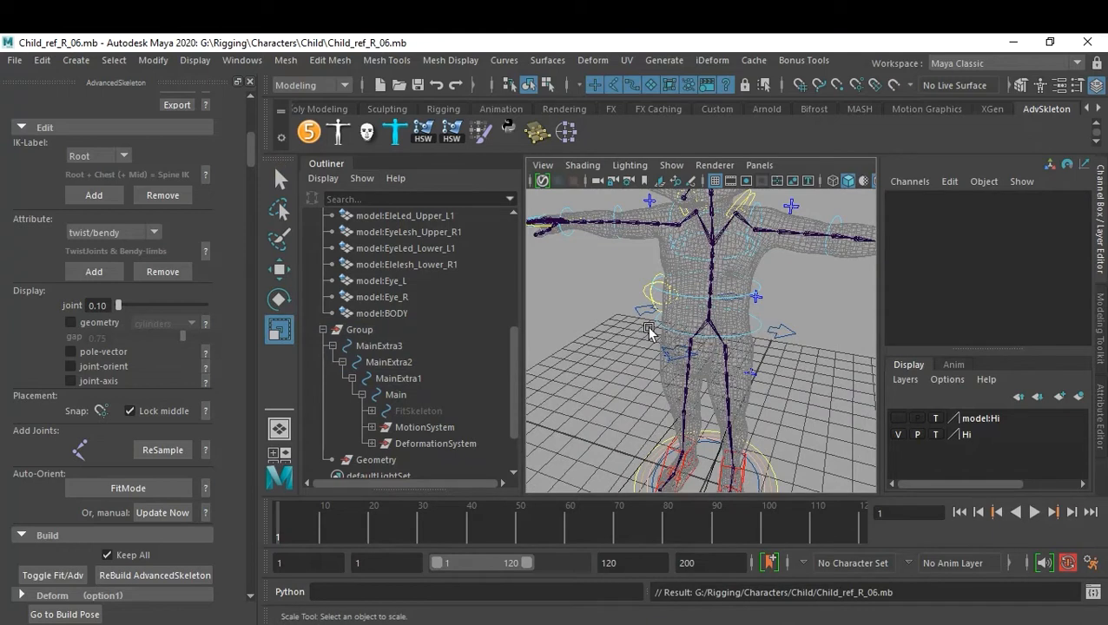
Show the Deform (option2) section to review its SkinCage and weight adjustment options.
scroll(153, 408, down, 3)
click(150, 467)
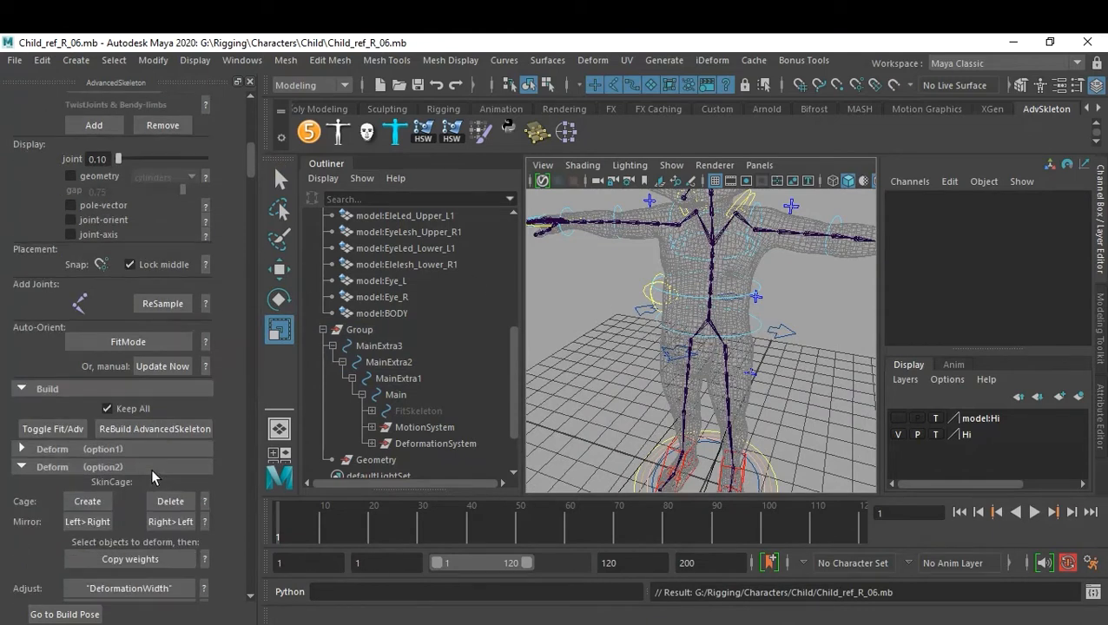
scroll(150, 468, down, 2)
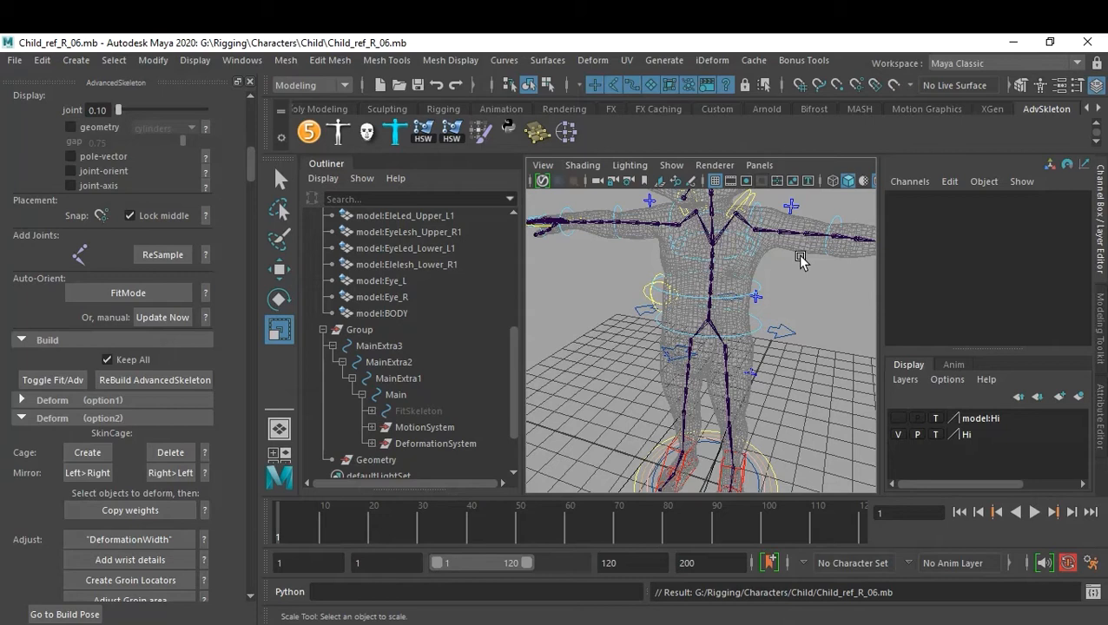
Save the scene under the new name Child_ref_R_Skin_07.mb.
key(ctrl+s)
key(q)
key(ctrl+shift+s)
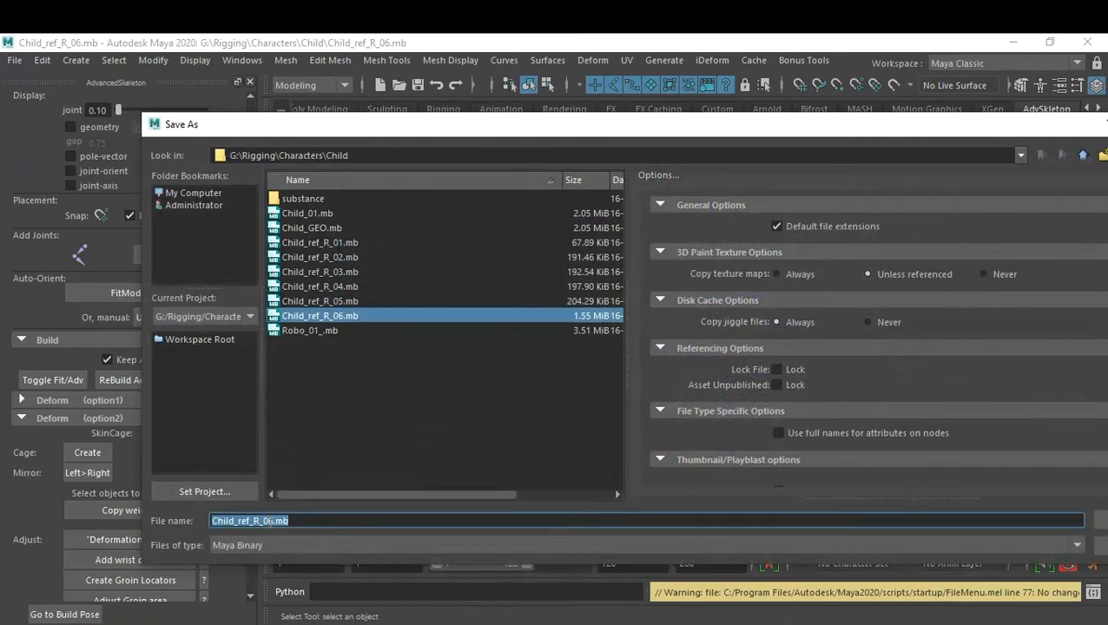
click(323, 520)
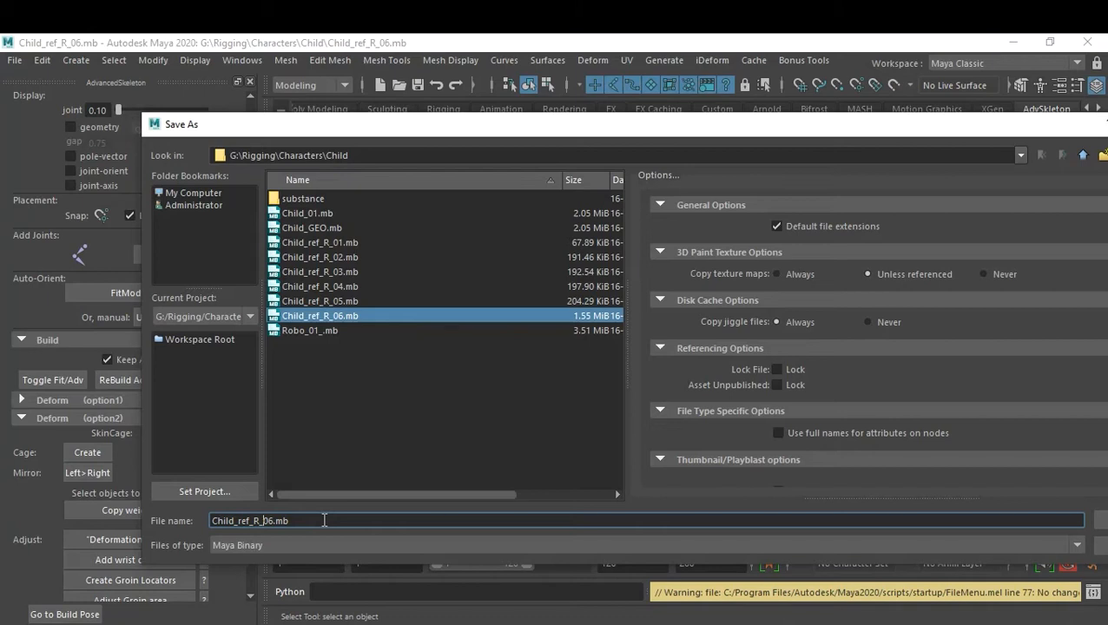
text(Skin)
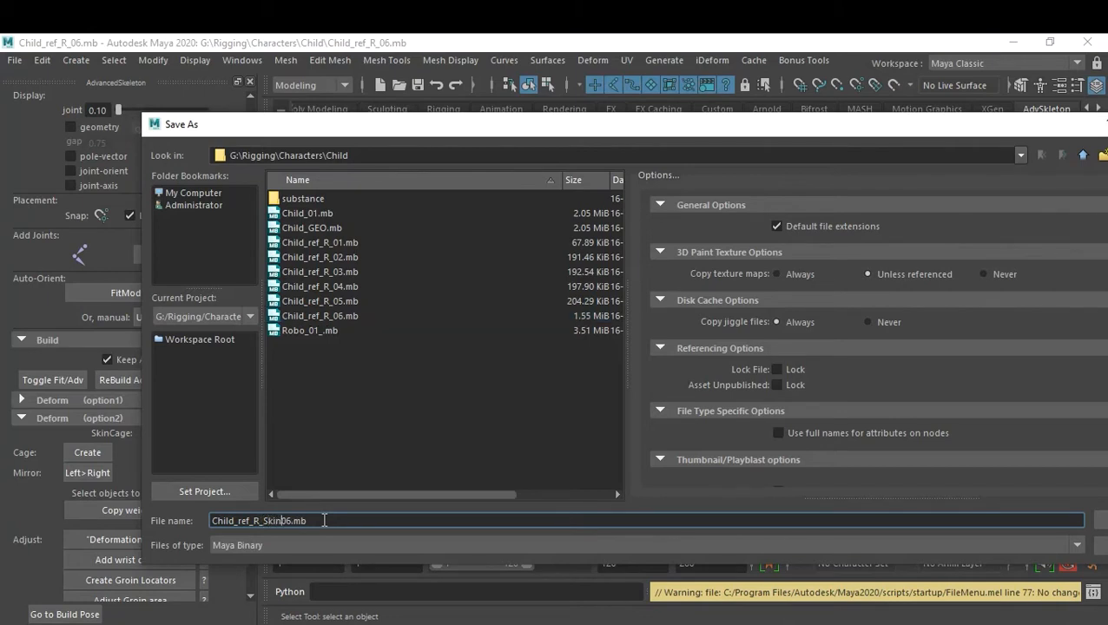
text(_)
key(BackSpace)
text(7)
key(Return)
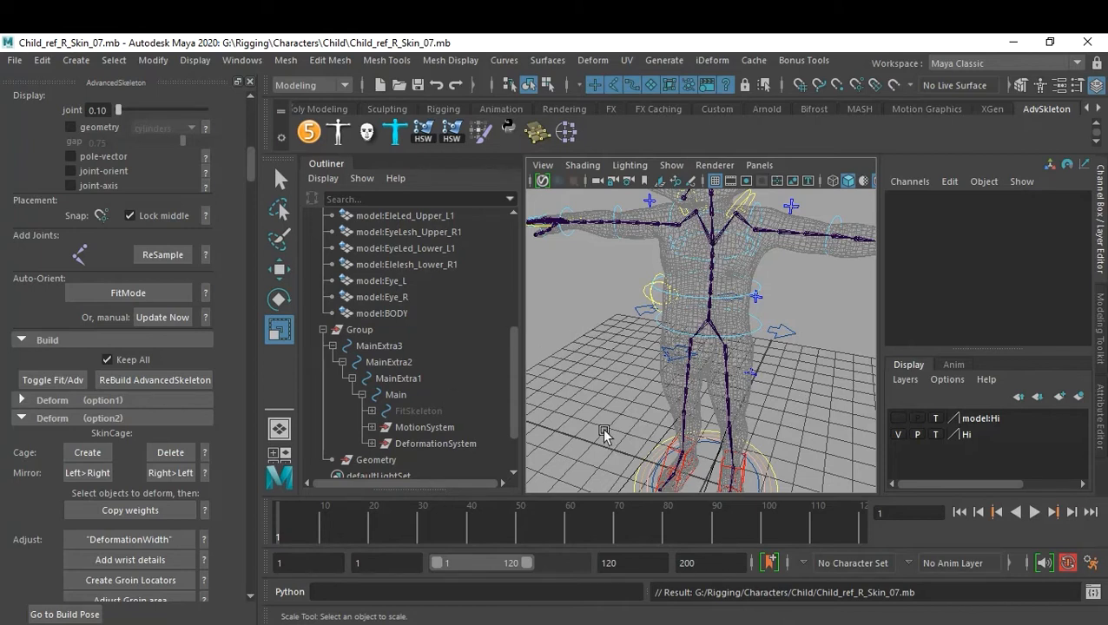
Select the Root_M joint at the hips, reveal it under DeformationSystem, and set the Hi layer to reference display.
click(709, 323)
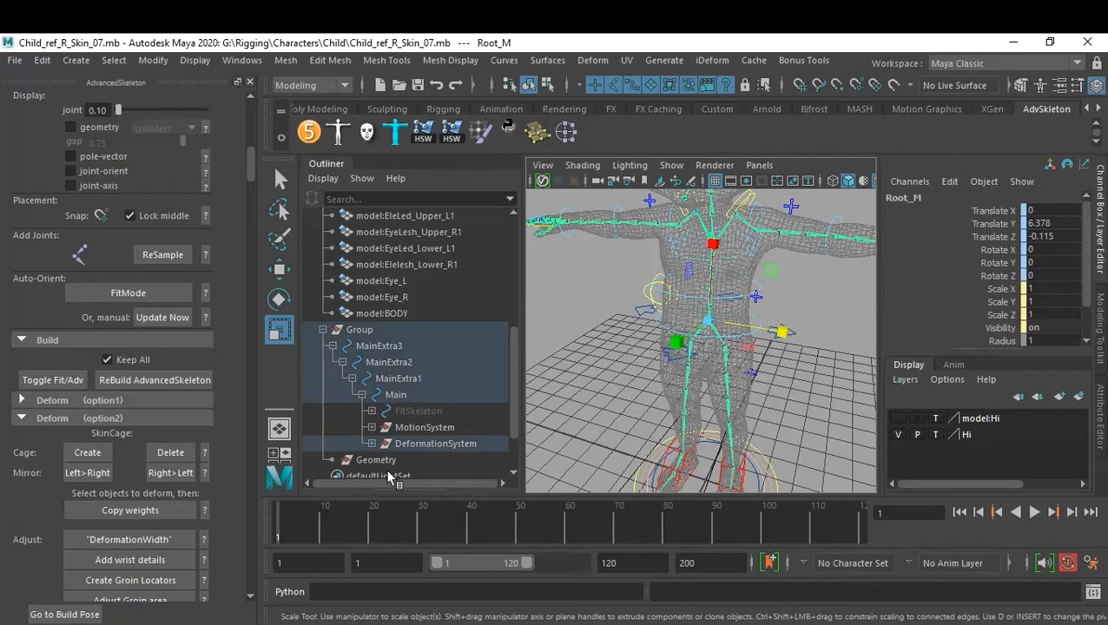
click(371, 444)
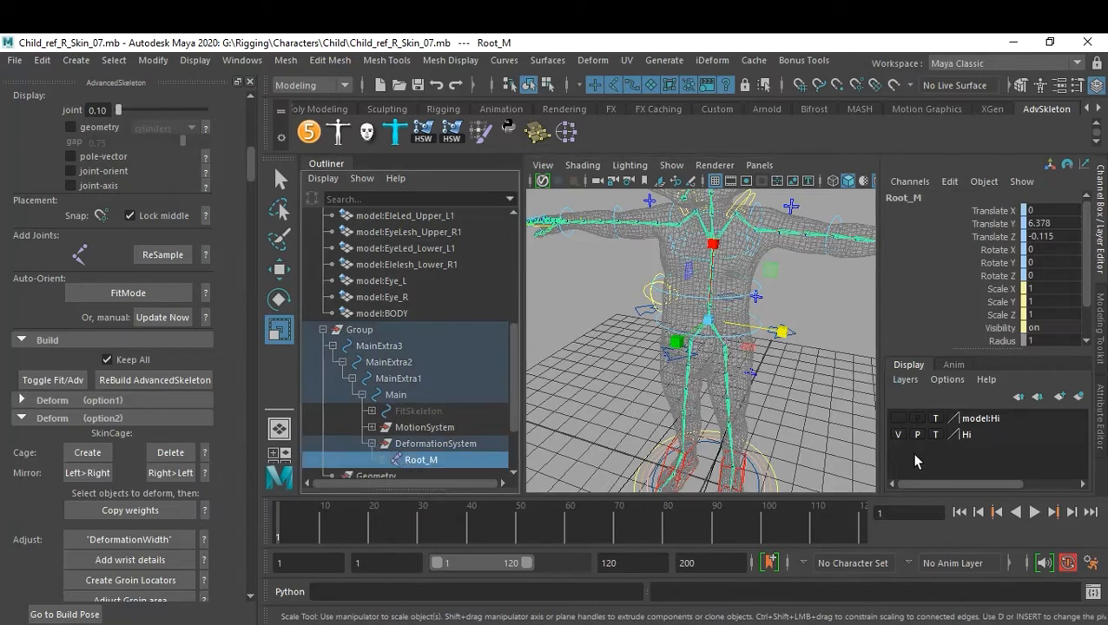
click(935, 437)
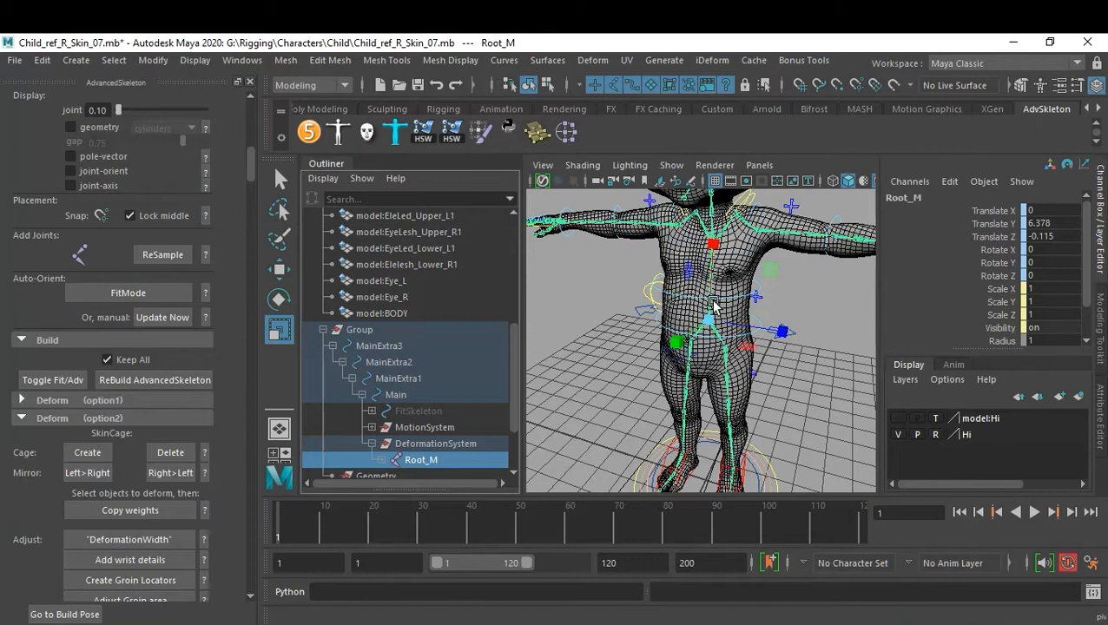
alt+middle_drag(749, 267, 748, 329)
click(781, 392)
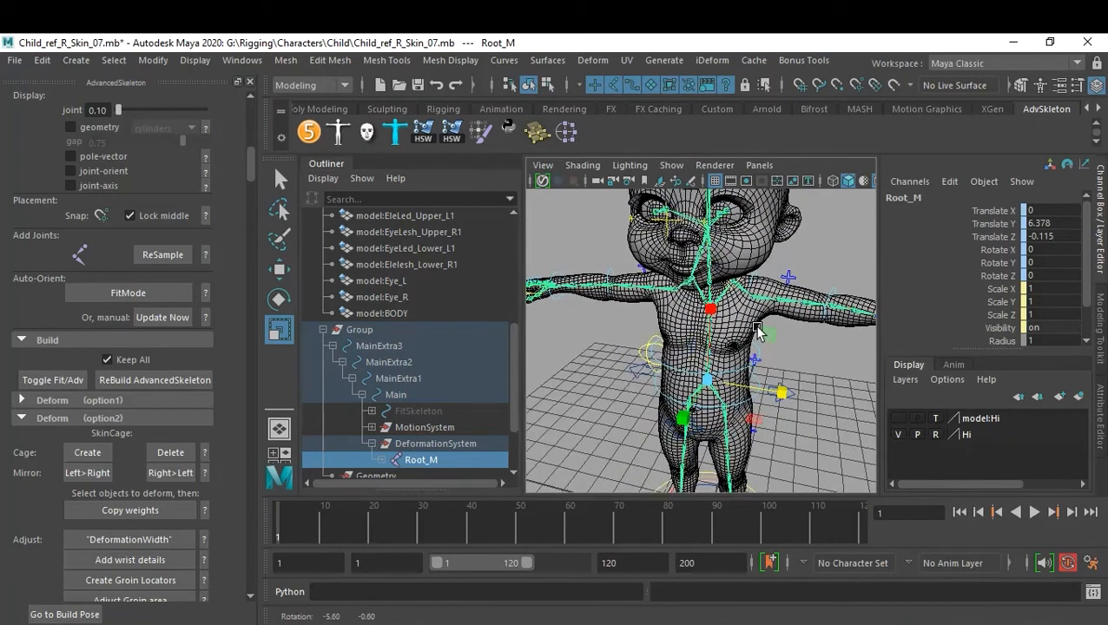
scroll(415, 348, up, 5)
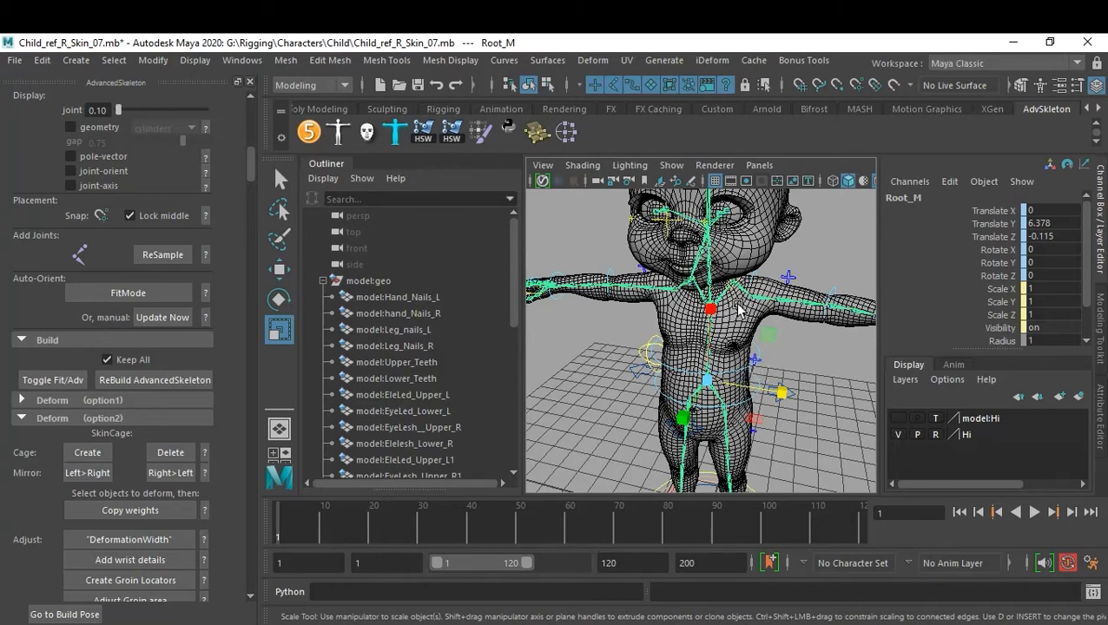
Return the Hi layer to normal display so its geometry is selectable, and add the model:BODY mesh to the Root_M selection.
click(935, 434)
click(753, 261)
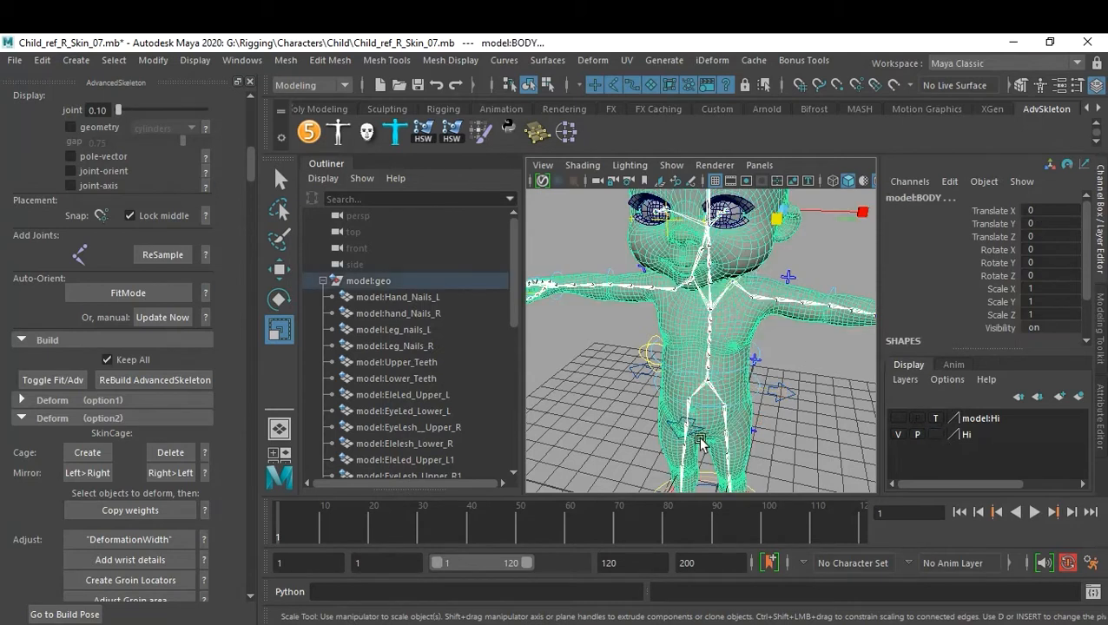
scroll(752, 348, down, 3)
mouse_move(750, 345)
alt+mouse_down()
mouse_move(690, 338)
mouse_move(612, 308)
mouse_move(746, 347)
alt+mouse_up()
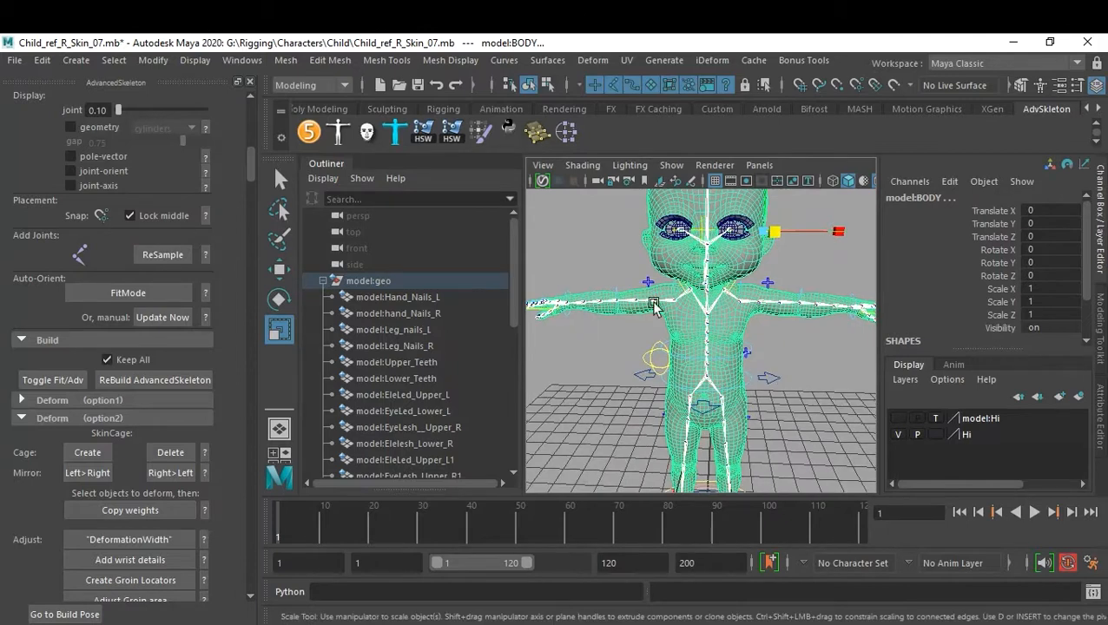
Switch to the Rigging menu set, open the Bind Skin options and reset them to their defaults.
click(309, 86)
click(302, 120)
click(330, 61)
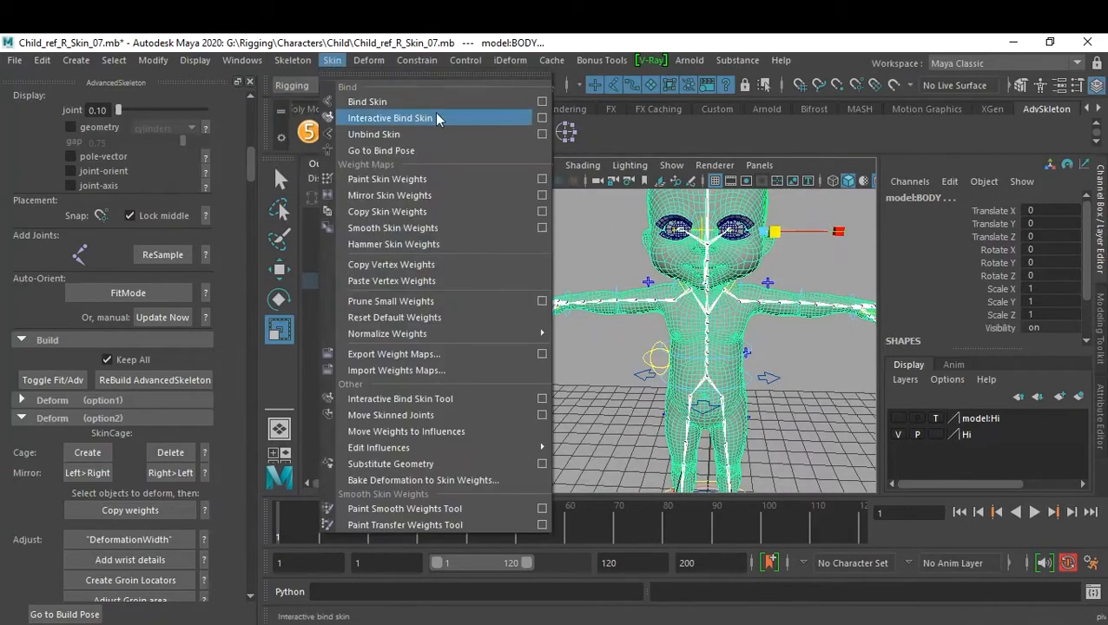
click(539, 102)
click(510, 211)
click(526, 241)
click(511, 210)
click(524, 240)
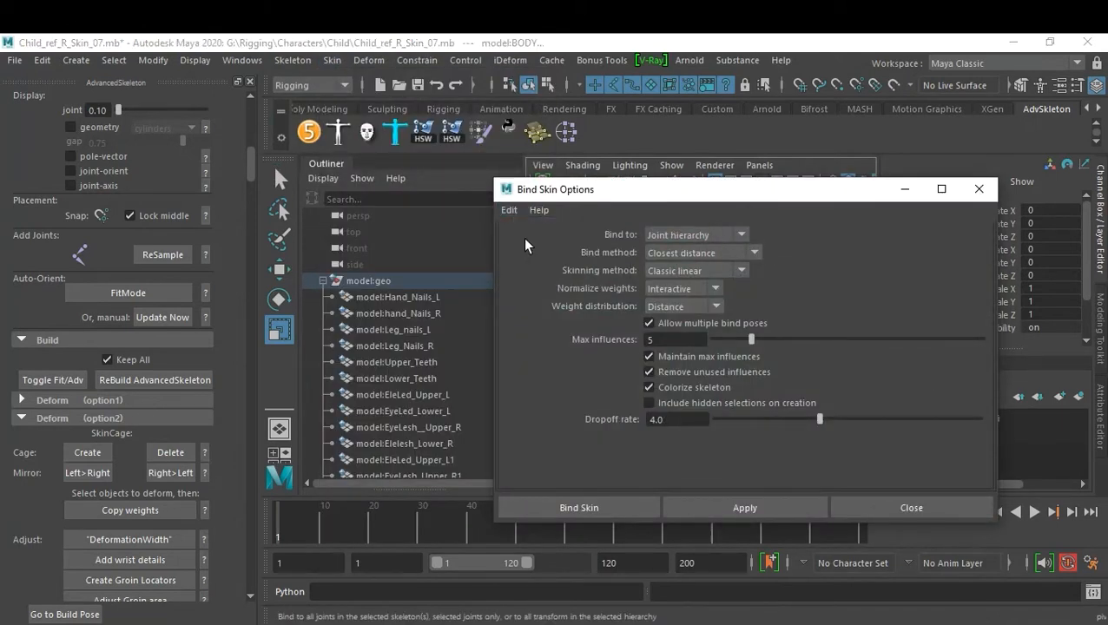
Bind the body to the joints using Geodesic Voxel, max influences 1, Maintain max influences off, falloff 0.00 and resolution 512.
click(723, 254)
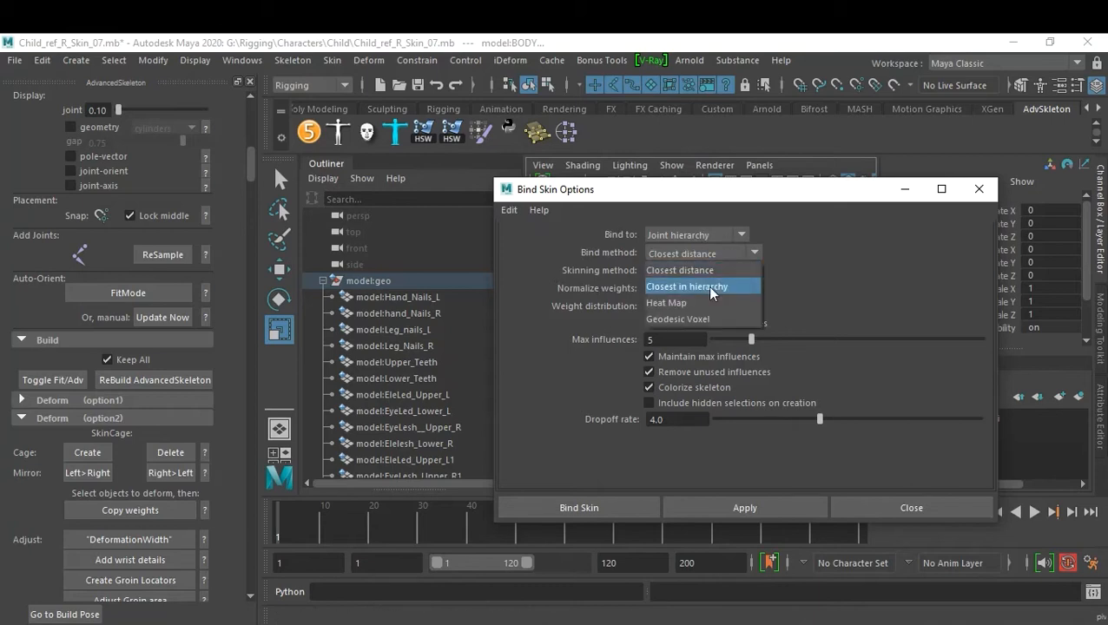
click(711, 320)
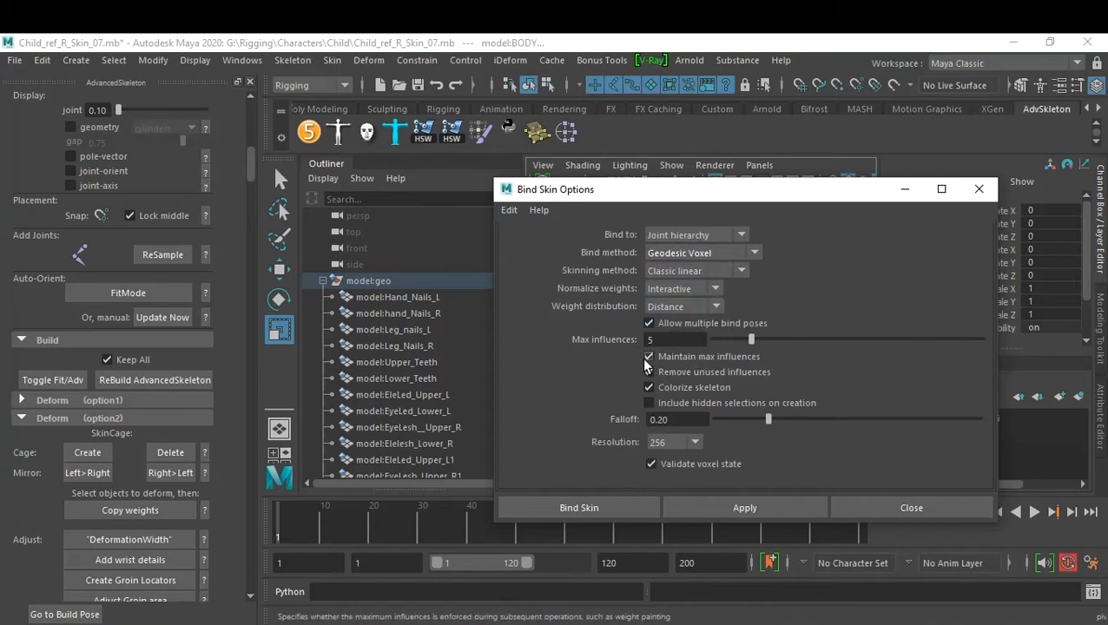
drag(751, 340, 701, 344)
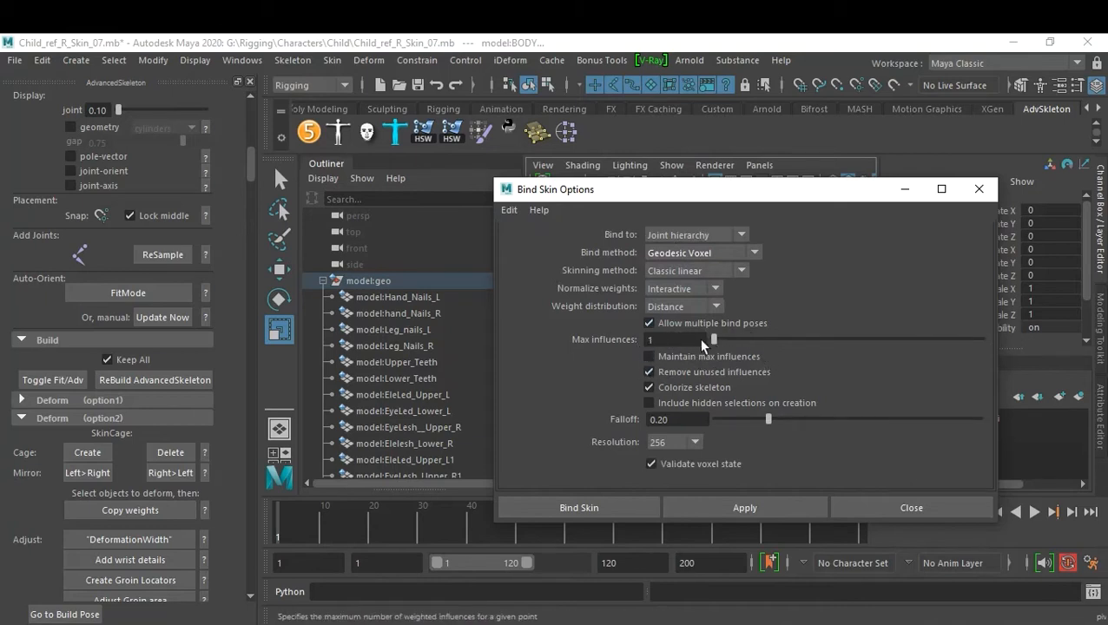
drag(755, 419, 713, 419)
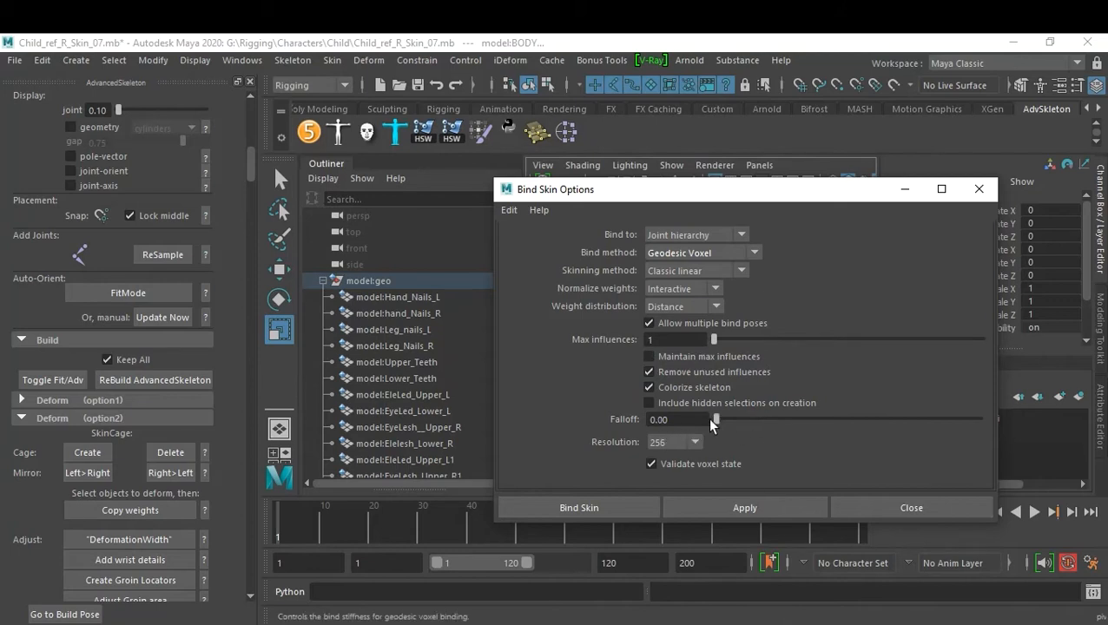
click(656, 444)
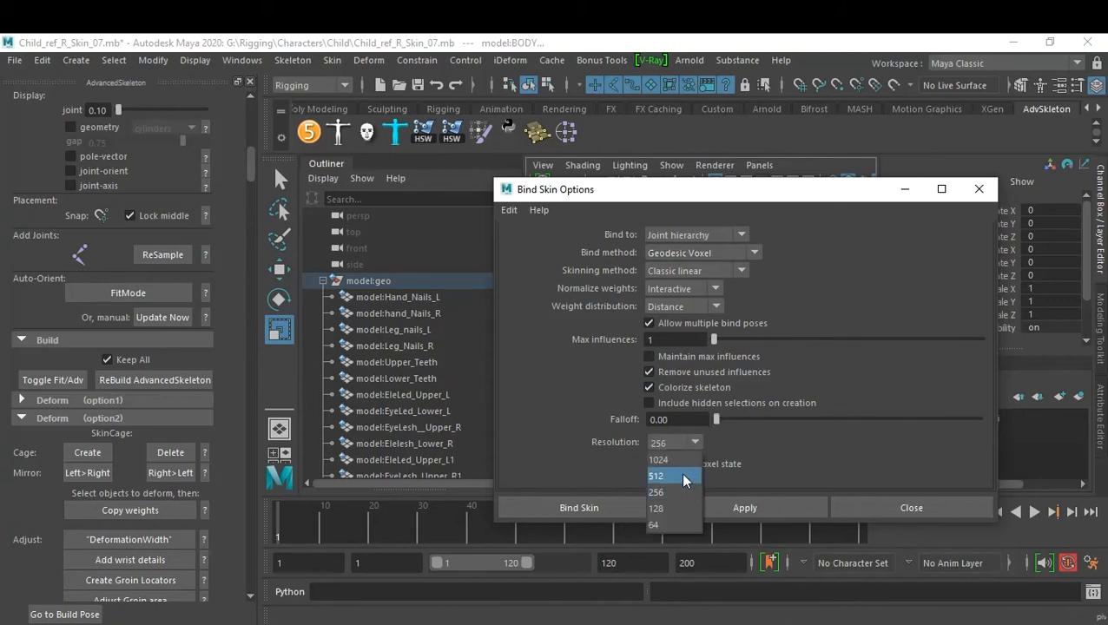
click(683, 478)
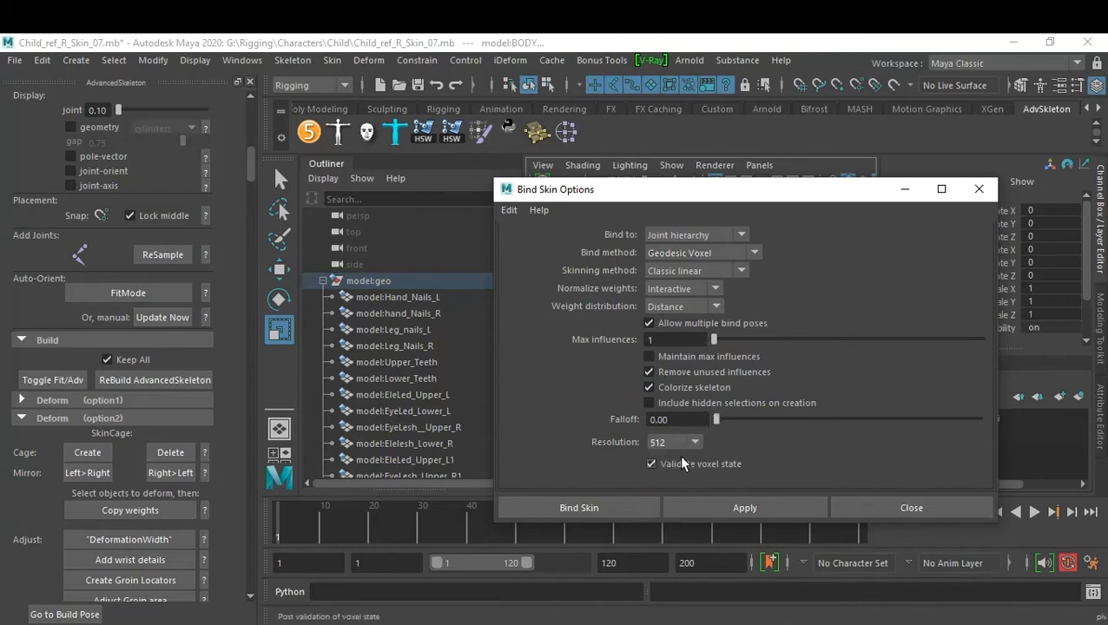
click(594, 512)
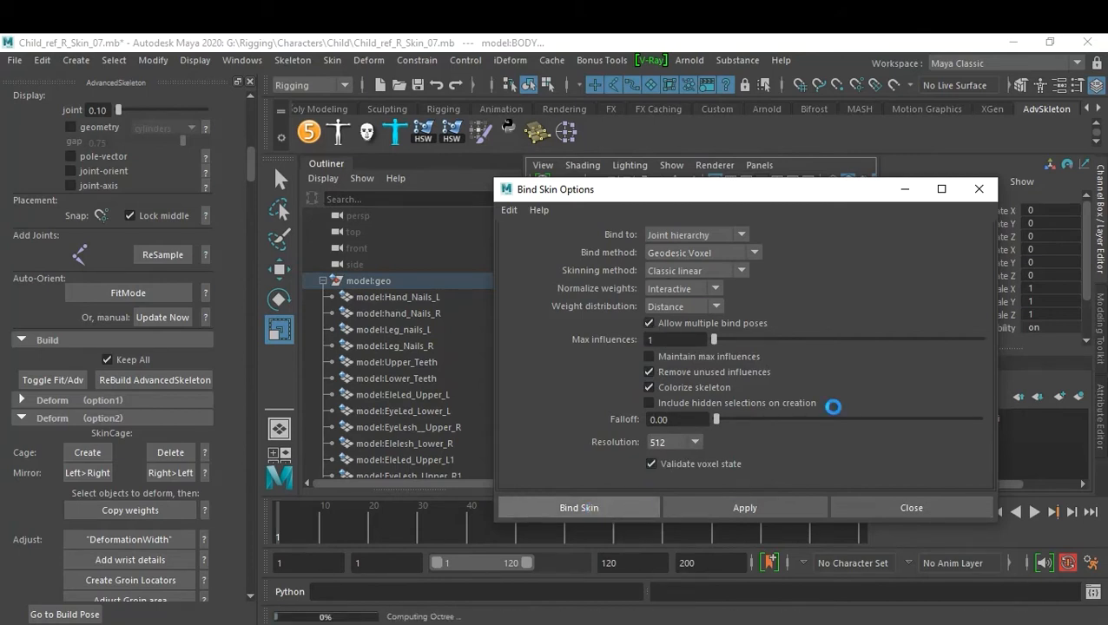
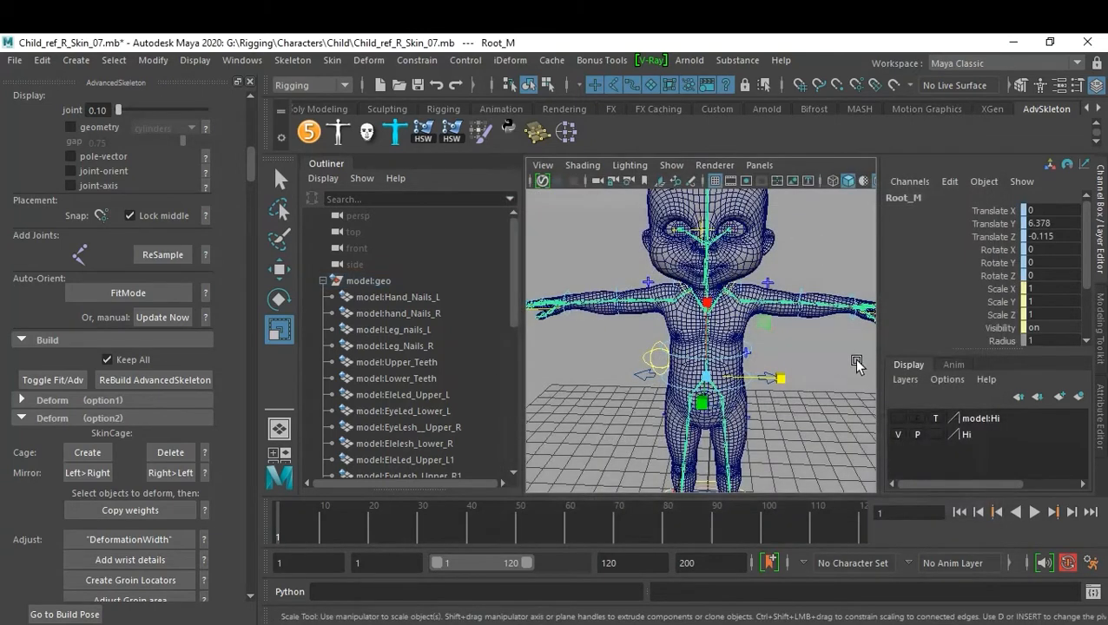
Select only the model:BODY mesh and open the Paint Skin Weights tool settings, moving their window clear of the character.
click(803, 368)
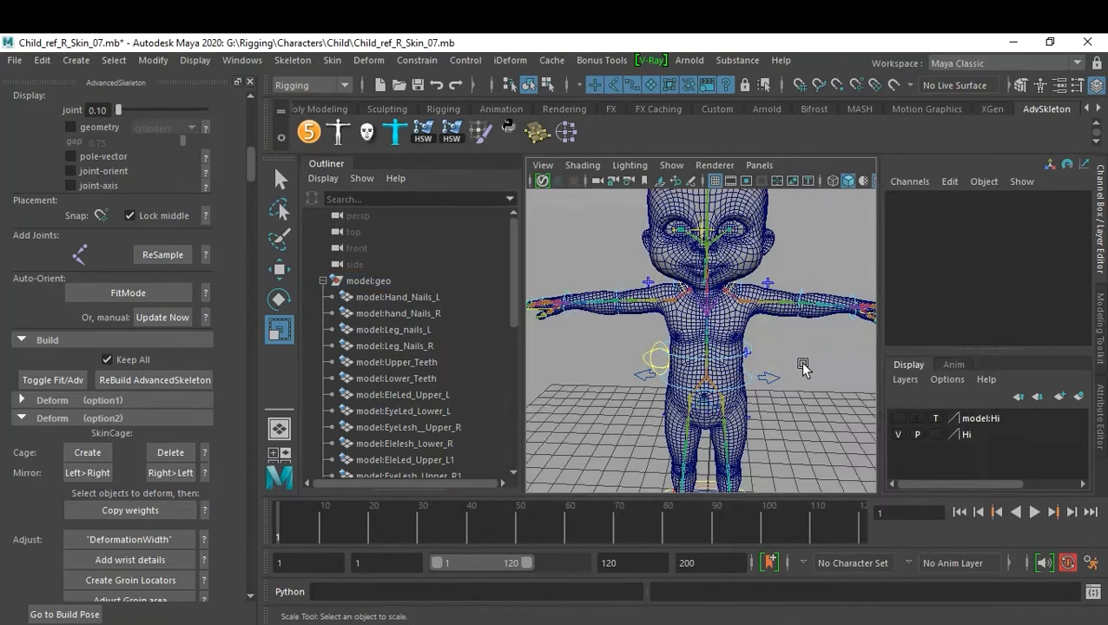
click(742, 325)
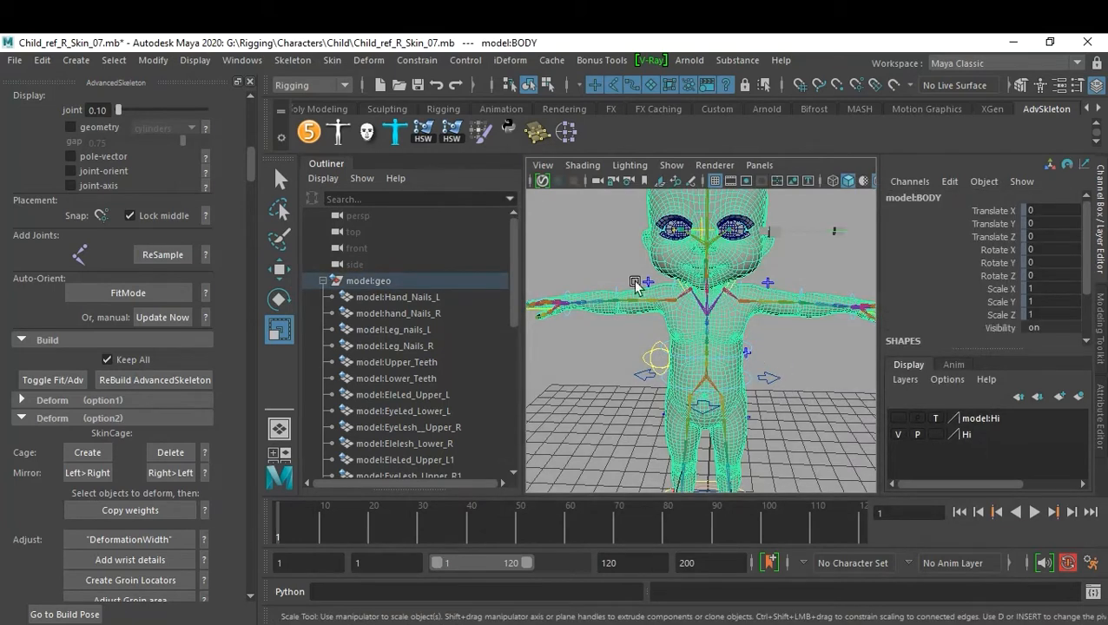
click(331, 60)
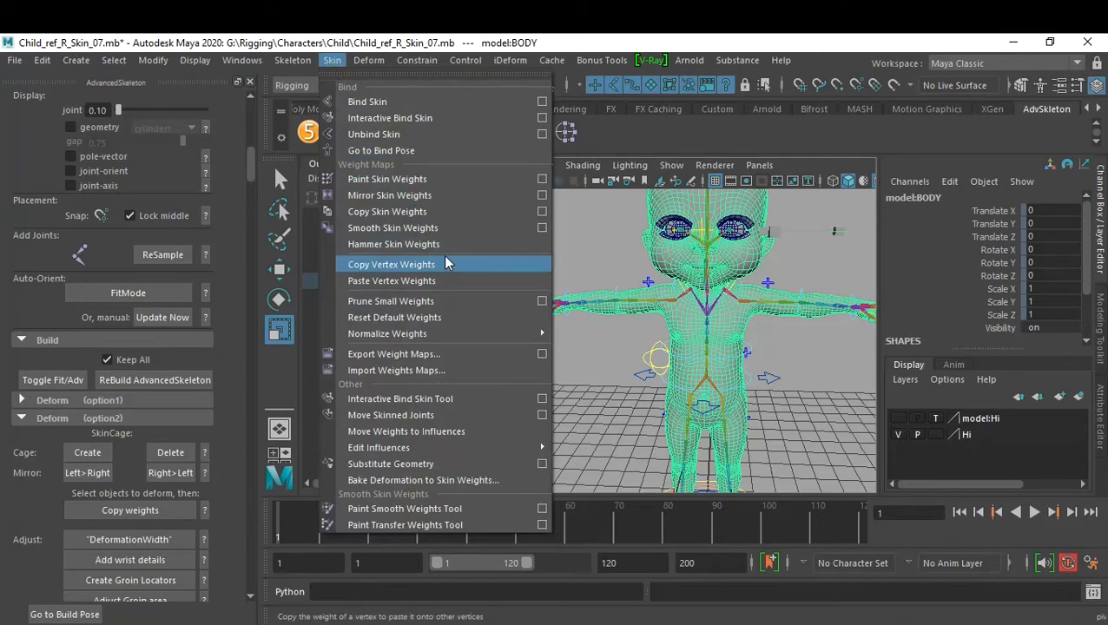
click(541, 179)
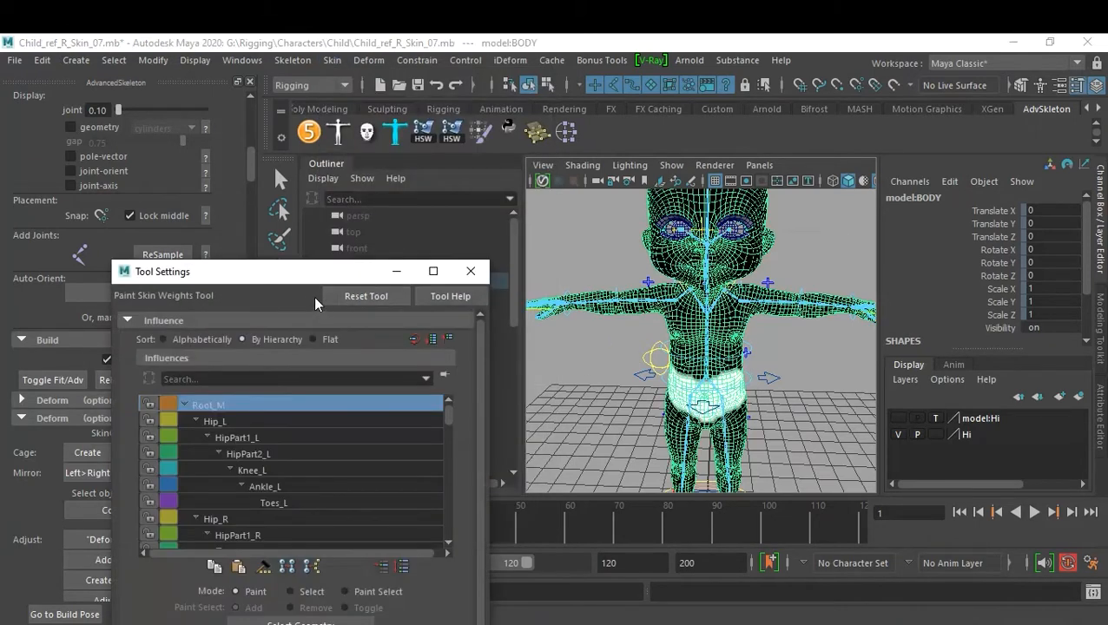
drag(279, 273, 215, 98)
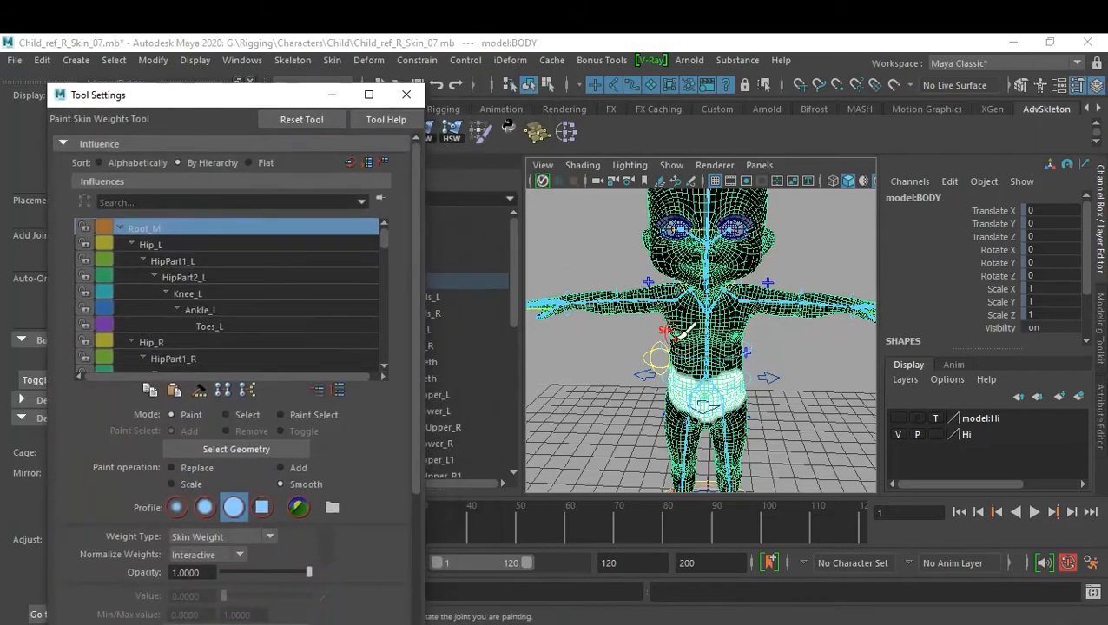
Examine the Root_M weight area around the pelvis from the front and at an angle.
alt+drag(767, 383, 703, 343)
alt+right_drag(703, 343, 771, 385)
alt+middle_drag(771, 386, 796, 329)
mouse_move(796, 329)
alt+mouse_down()
mouse_move(834, 368)
mouse_move(703, 370)
mouse_move(729, 369)
alt+mouse_up()
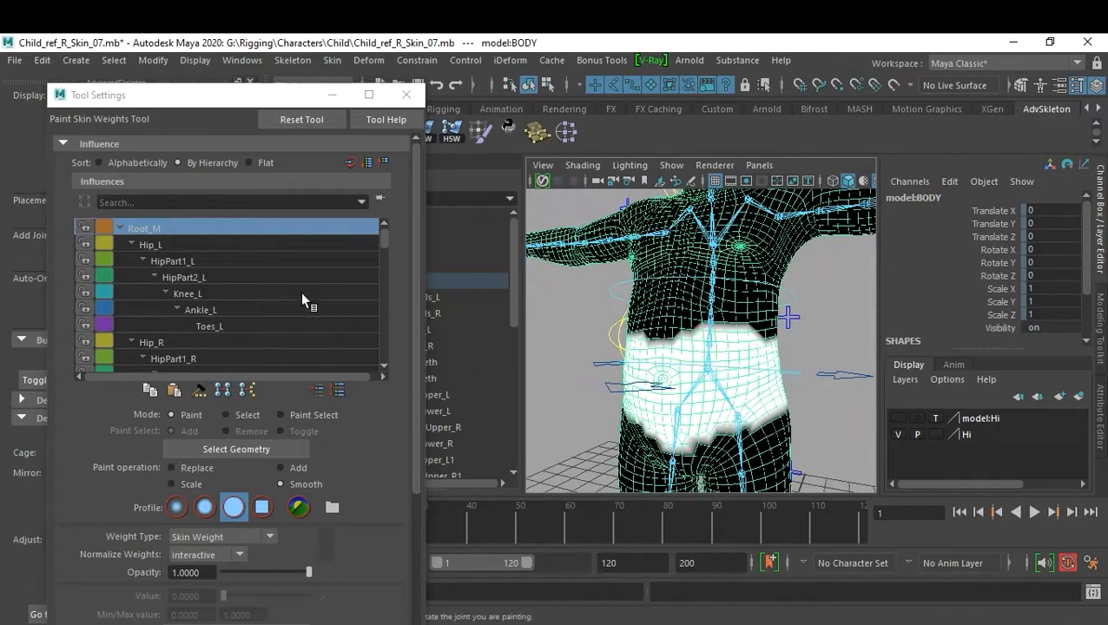
Inspect the left thigh's skin weights by displaying the Hip_L, HipPart1_L and HipPart2_L influences in turn.
click(150, 244)
alt+middle_drag(789, 381, 793, 327)
alt+drag(793, 327, 810, 313)
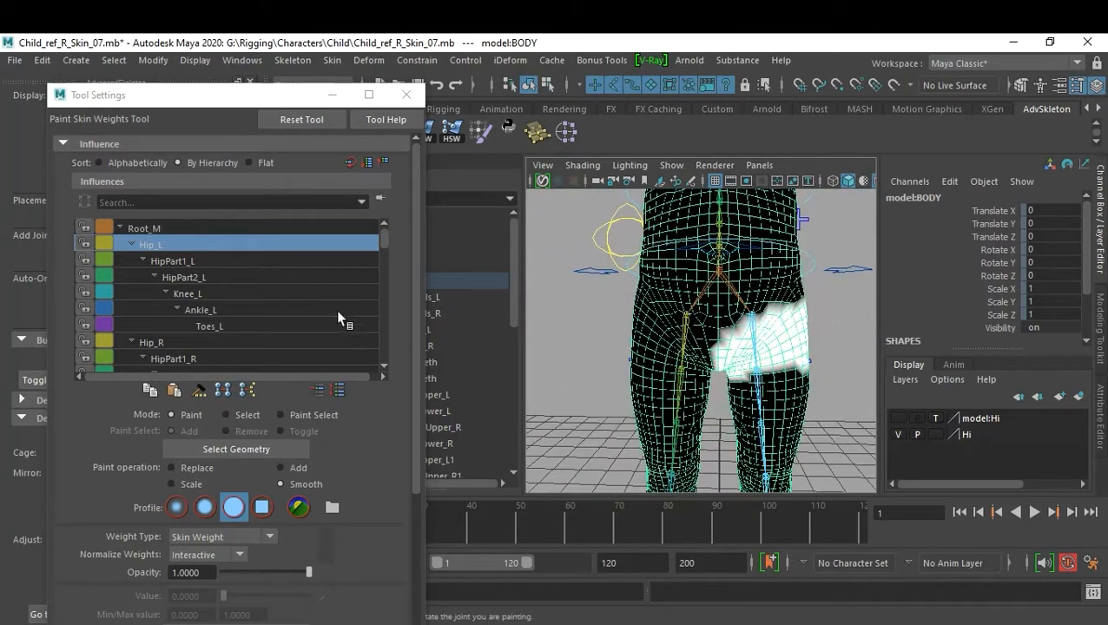
click(179, 259)
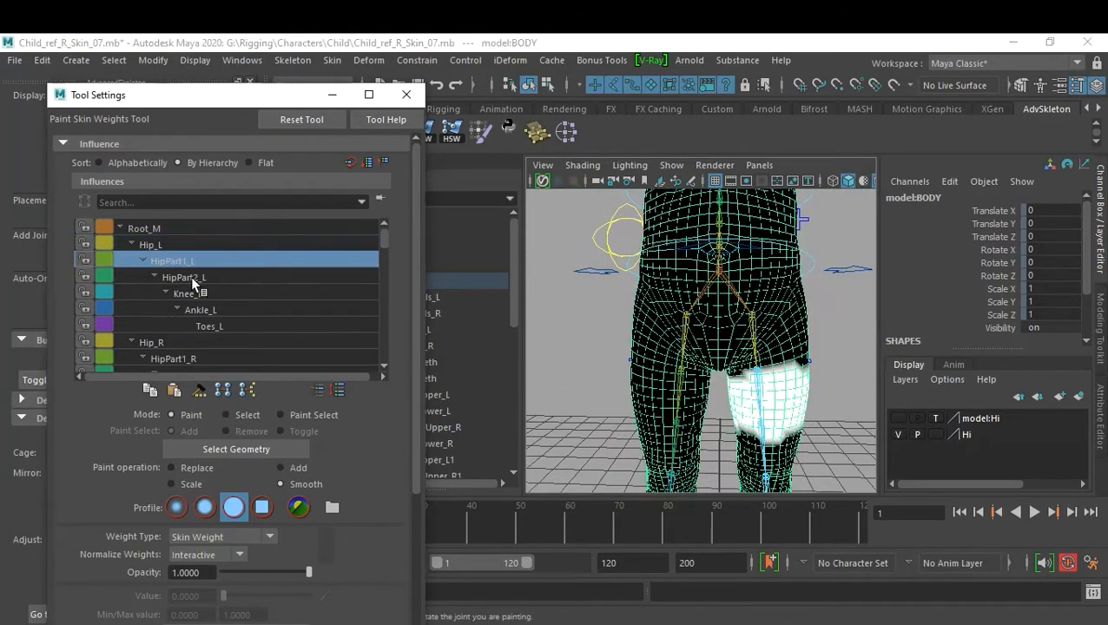
click(192, 278)
mouse_move(839, 400)
alt+mouse_down()
mouse_move(830, 363)
mouse_move(840, 341)
mouse_move(811, 288)
mouse_move(776, 320)
alt+mouse_up()
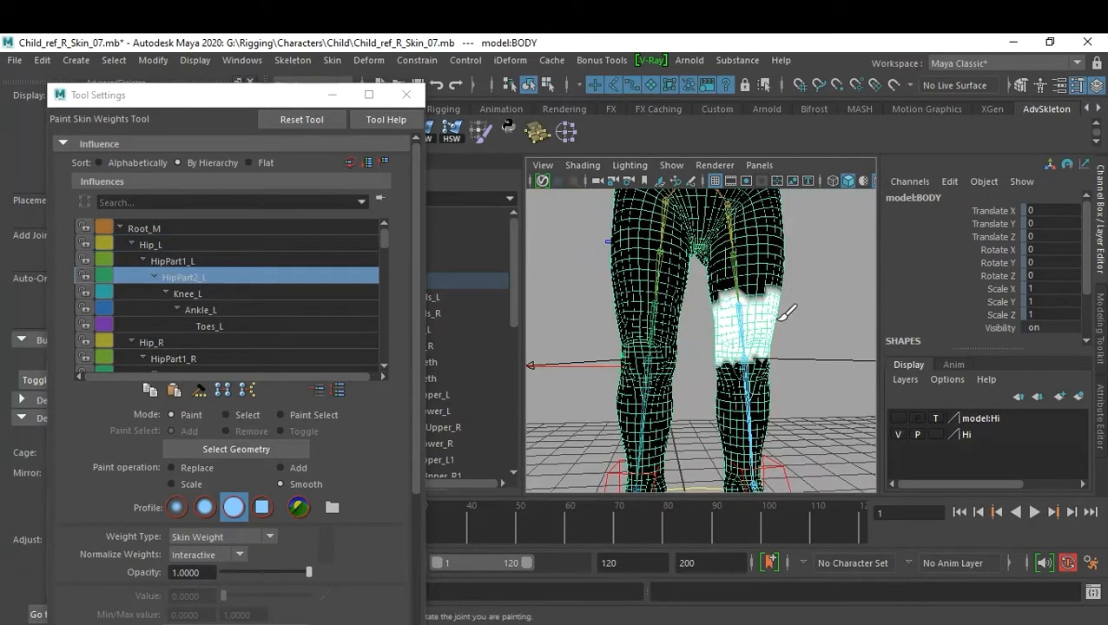
Inspect the left foot's skin weights using the Ankle_L and Toes_L influences, viewing the toe area from several angles.
click(259, 309)
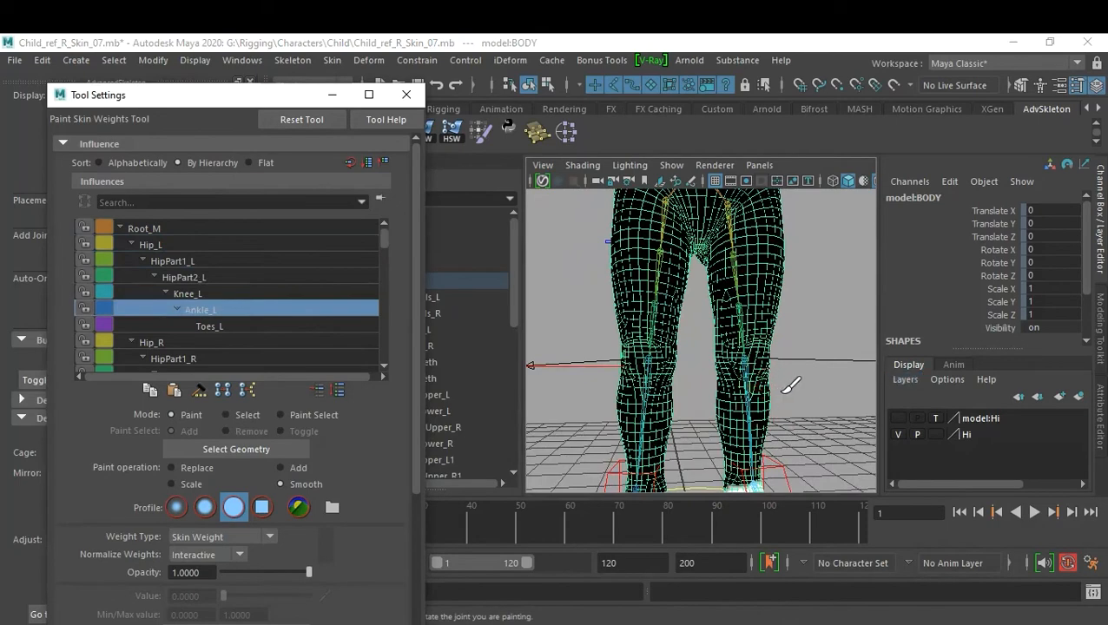
alt+middle_drag(786, 382, 783, 302)
mouse_move(784, 302)
alt+mouse_down()
mouse_move(808, 321)
mouse_move(822, 359)
mouse_move(781, 294)
mouse_move(812, 326)
mouse_move(764, 323)
alt+mouse_up()
click(221, 326)
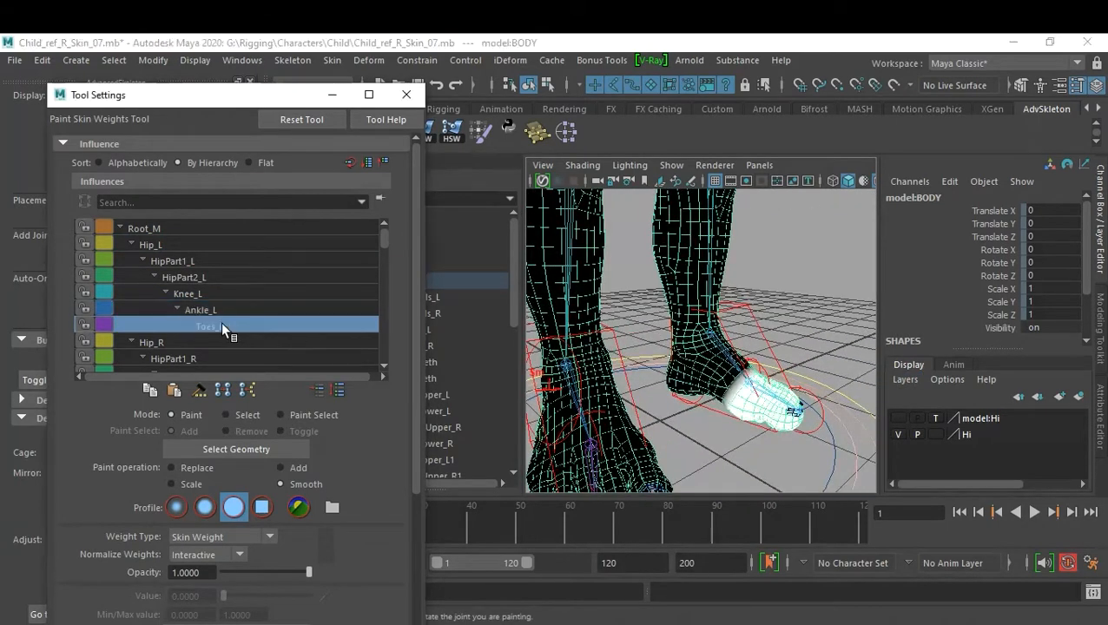
scroll(776, 411, up, 4)
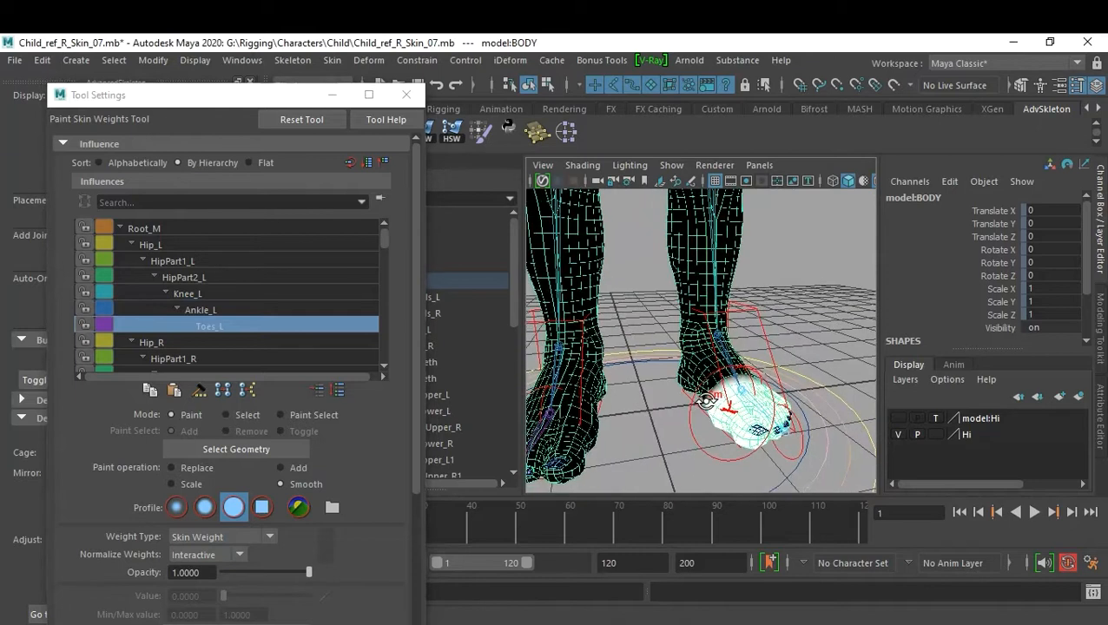
alt+drag(764, 406, 771, 375)
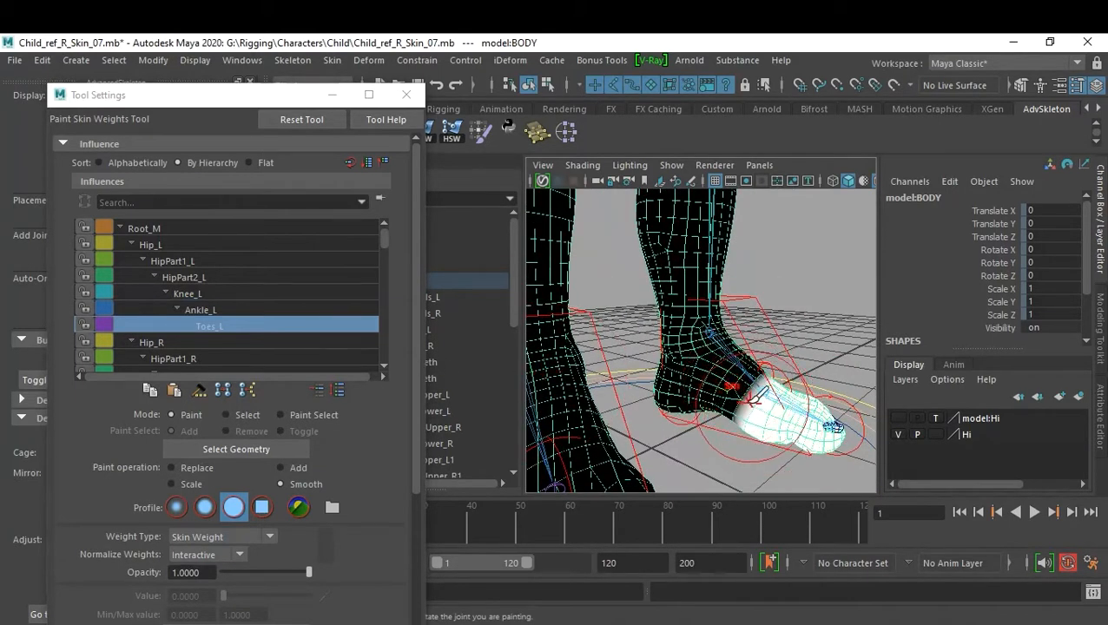
scroll(264, 308, down, 1)
Inspect the right thigh's skin weights by displaying the Hip_R, HipPart1_R and HipPart2_R influences in turn.
click(171, 325)
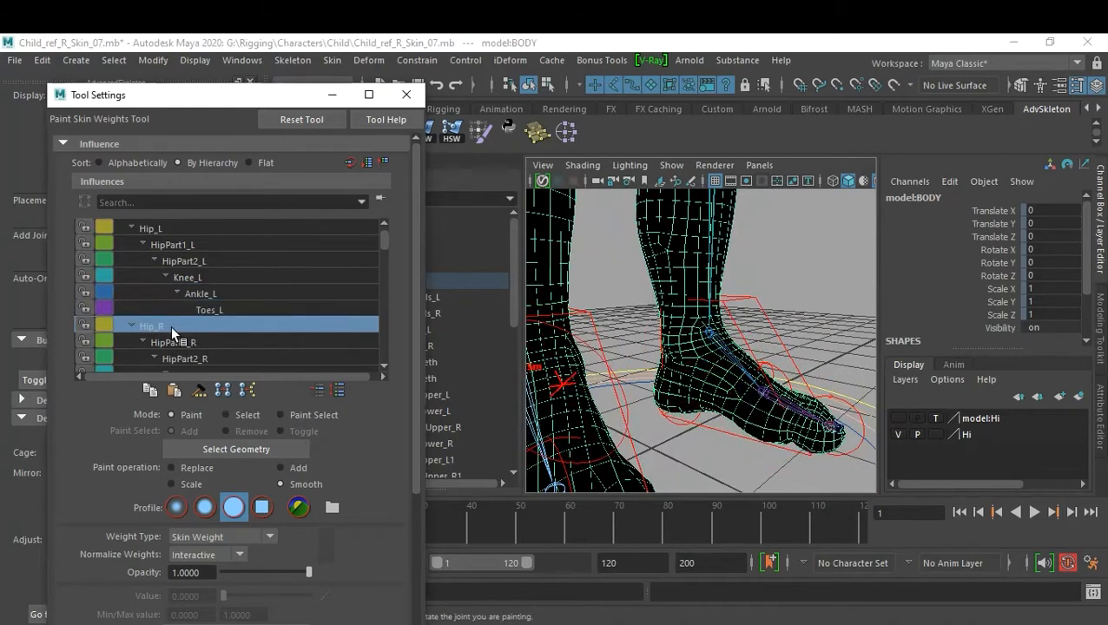
scroll(747, 330, down, 4)
mouse_move(574, 297)
alt+mouse_down()
mouse_move(643, 310)
mouse_move(584, 378)
alt+mouse_up()
scroll(682, 396, up, 5)
alt+drag(682, 396, 732, 391)
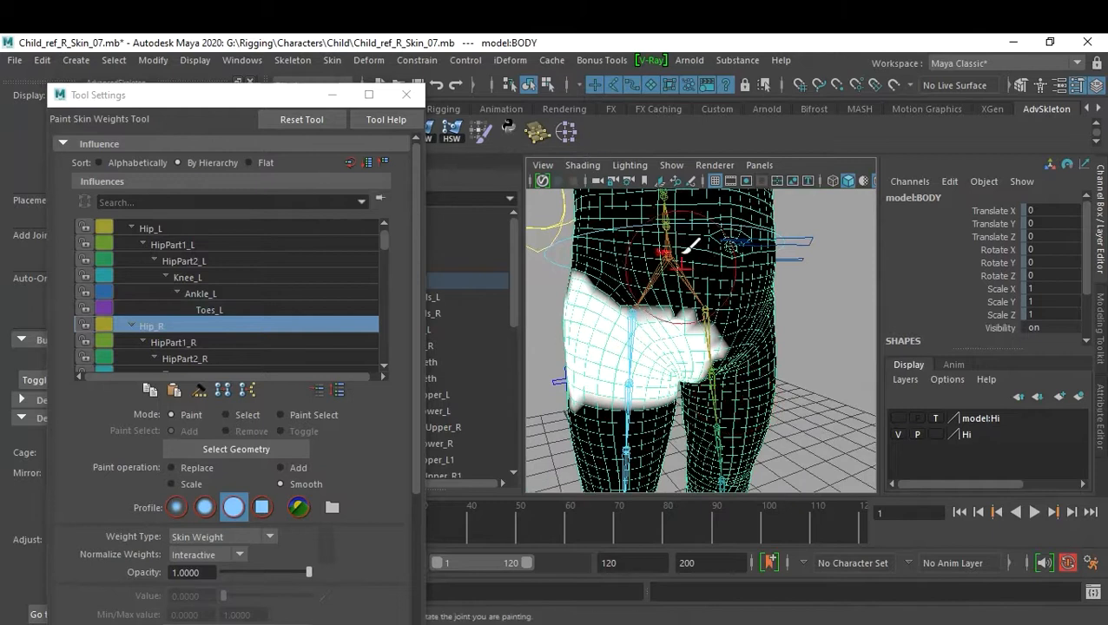
alt+drag(667, 247, 745, 317)
click(197, 343)
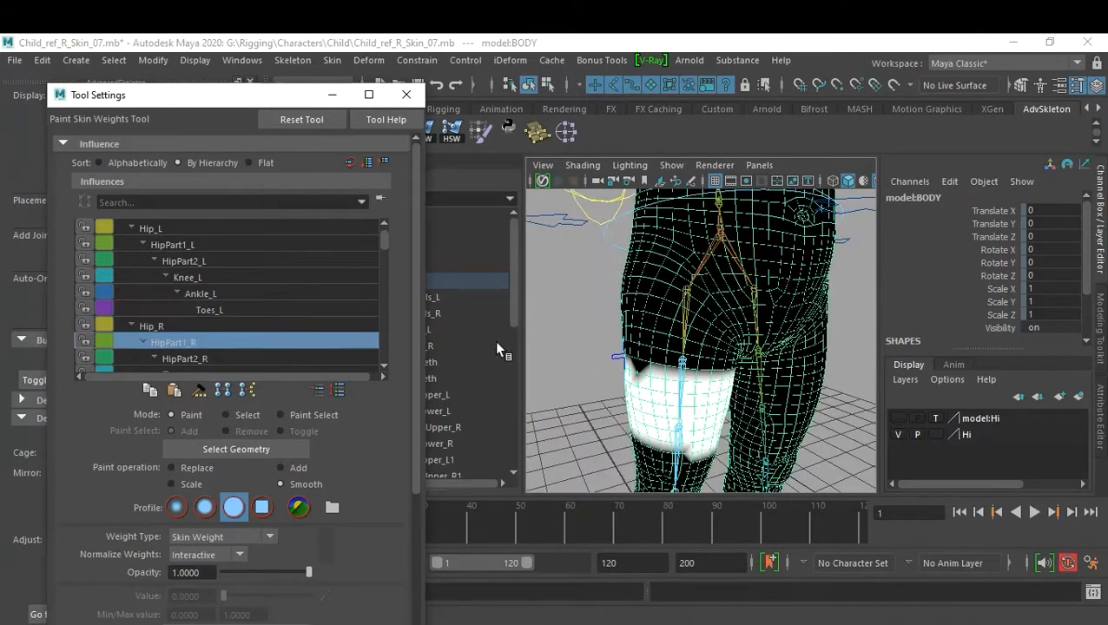
scroll(283, 314, down, 1)
click(205, 342)
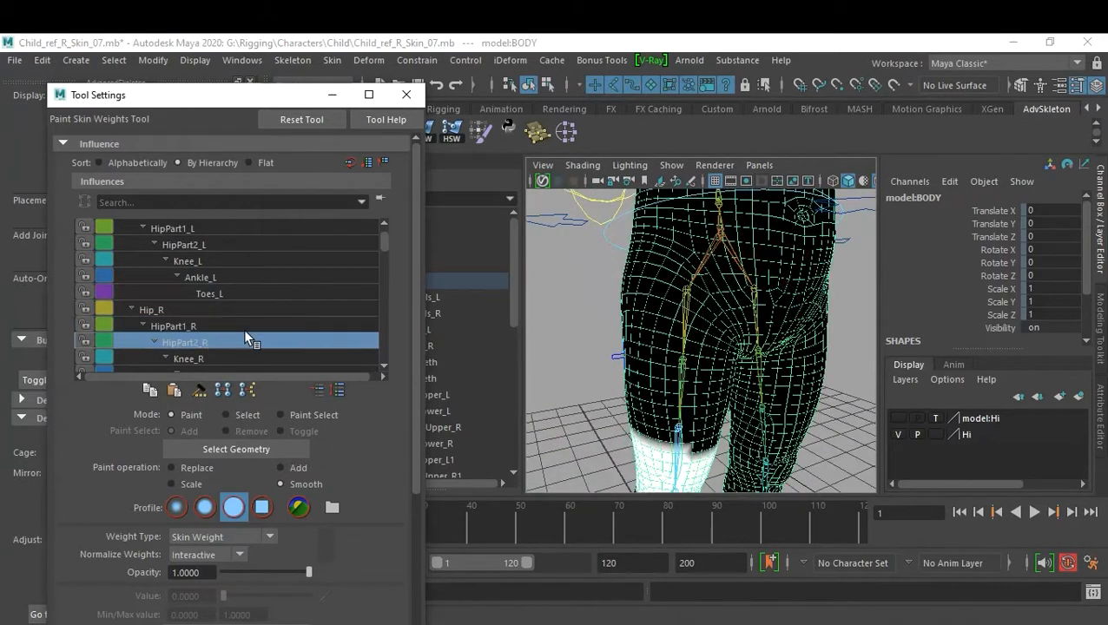
Inspect the right lower leg and foot weights using the Knee_R, Ankle_R and Toes_R influences.
scroll(248, 334, down, 1)
click(208, 340)
scroll(712, 342, down, 3)
alt+drag(734, 356, 788, 346)
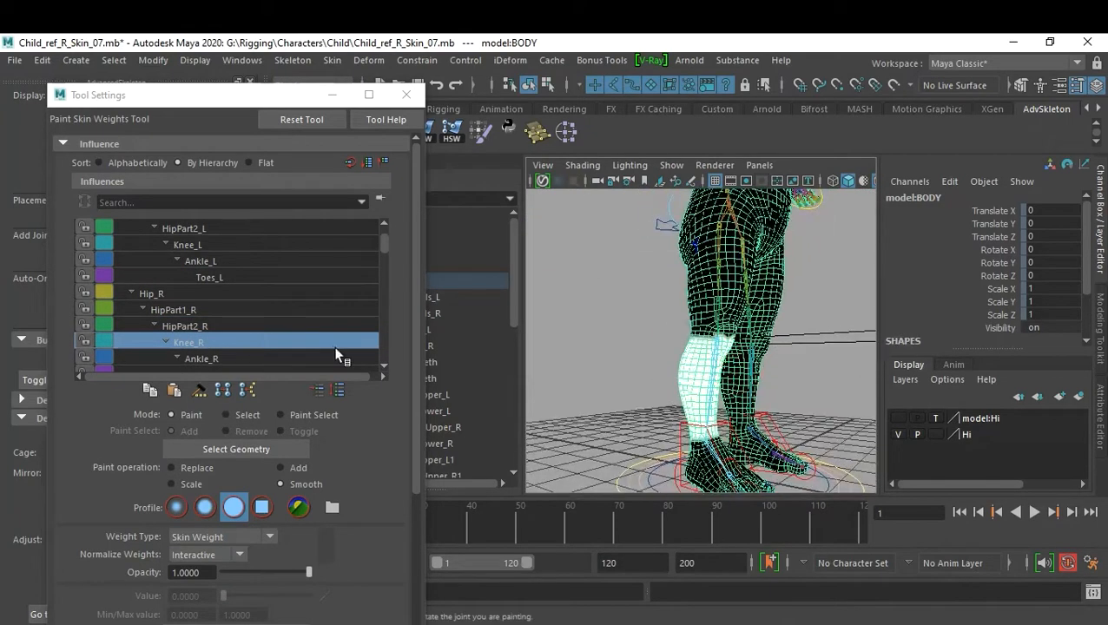
scroll(275, 327, down, 1)
click(204, 343)
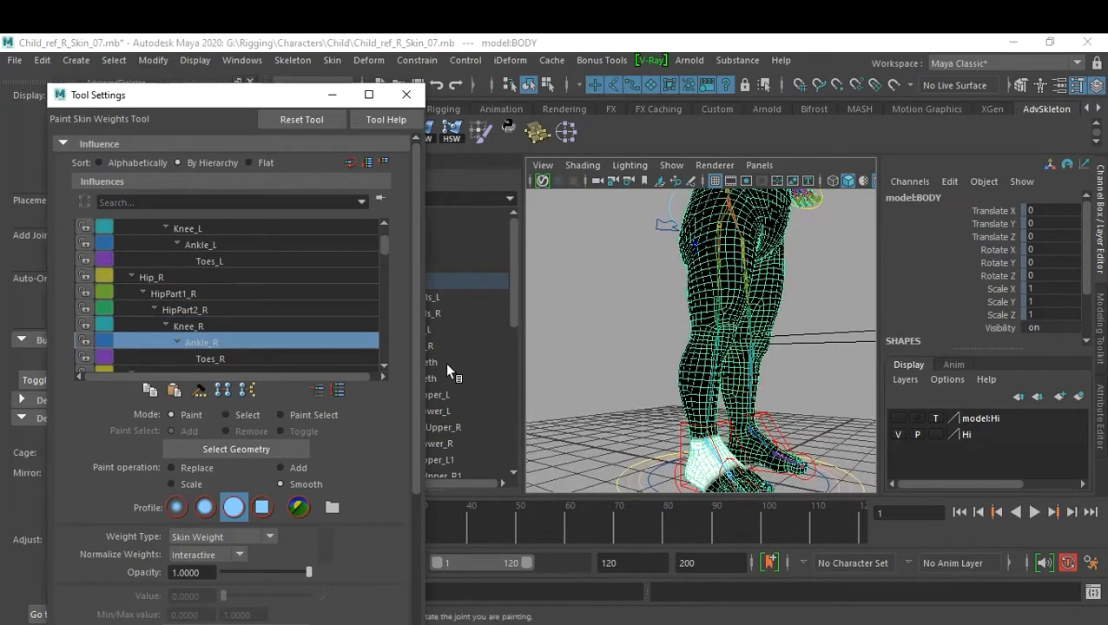
scroll(259, 336, down, 1)
click(219, 343)
alt+drag(775, 379, 779, 321)
alt+middle_drag(779, 321, 813, 409)
alt+drag(813, 409, 721, 347)
Find the left hand's influences and inspect the pinky weights, starting with PinkyFinger1_L and continuing to the second pinky joint.
scroll(183, 339, down, 5)
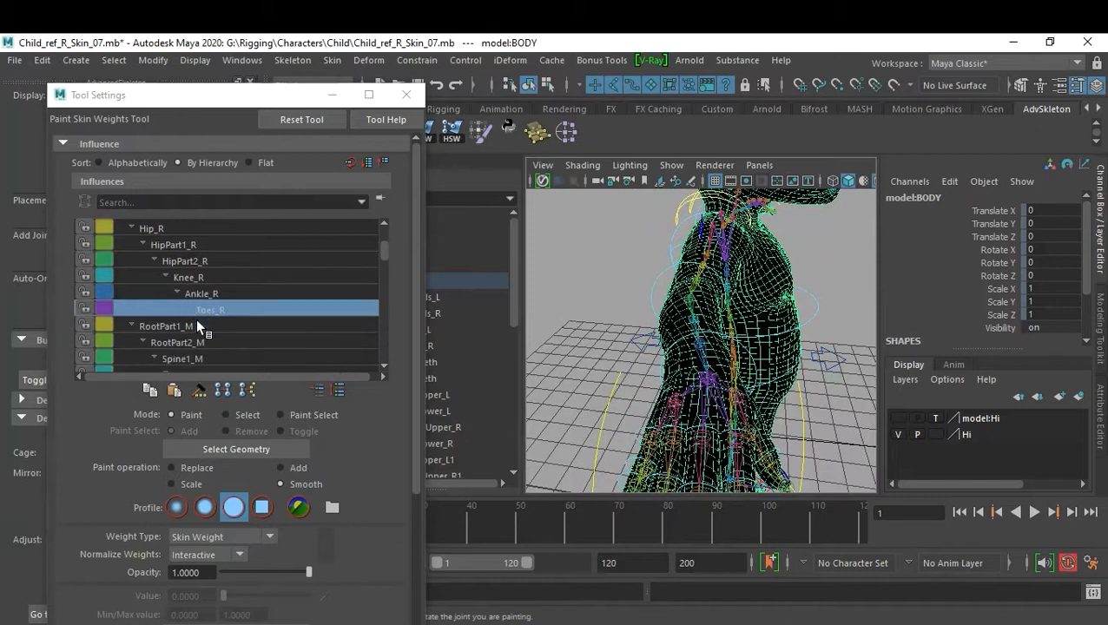
scroll(269, 319, down, 3)
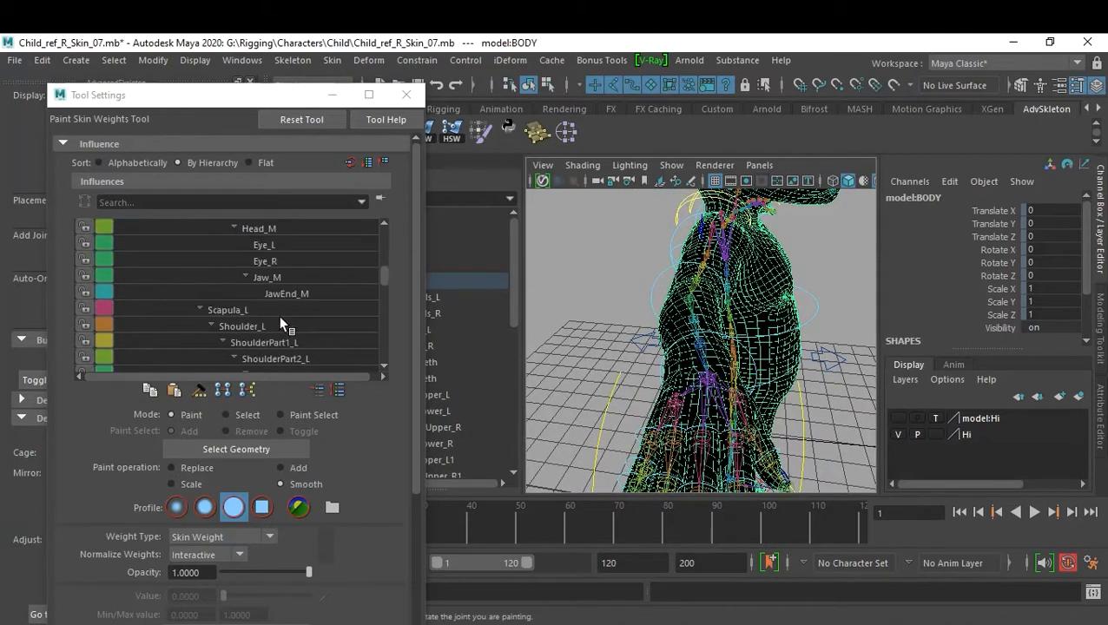
scroll(343, 327, down, 1)
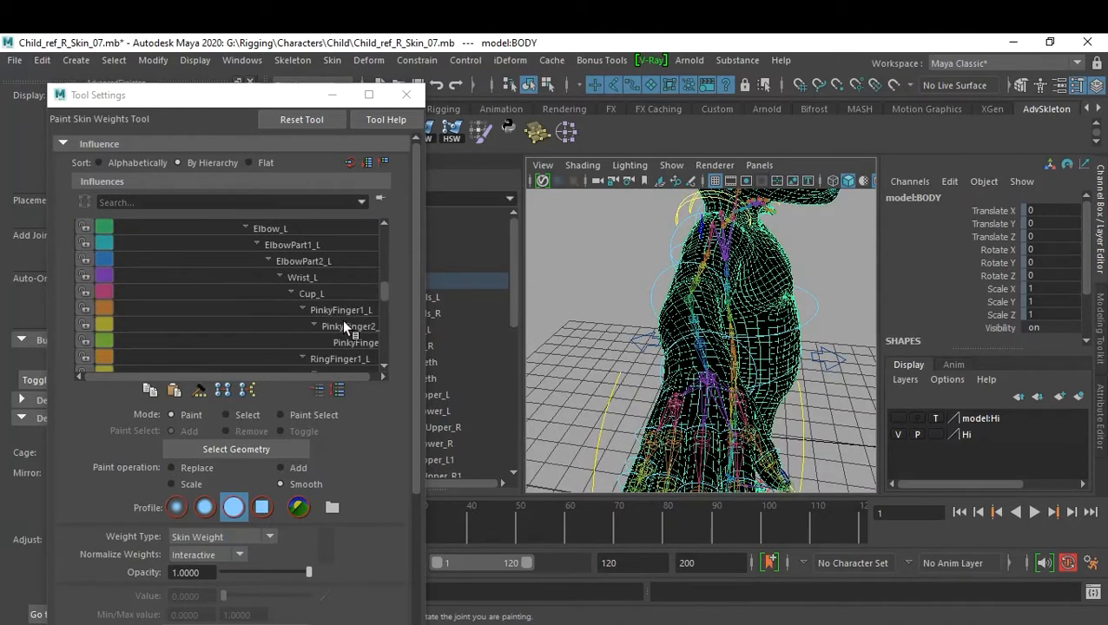
click(342, 310)
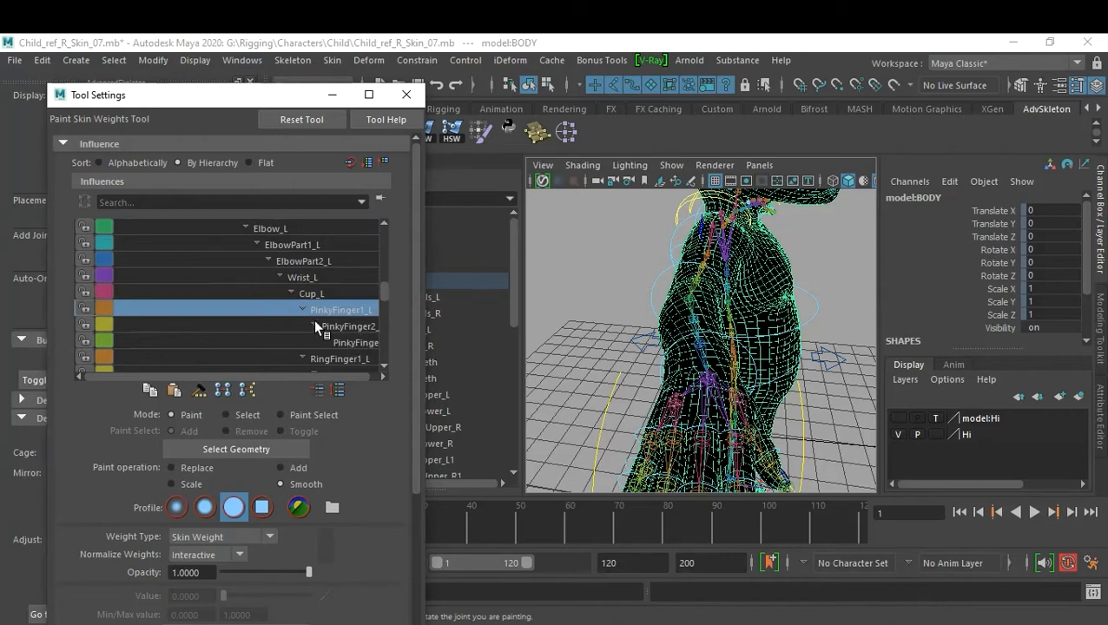
key(f)
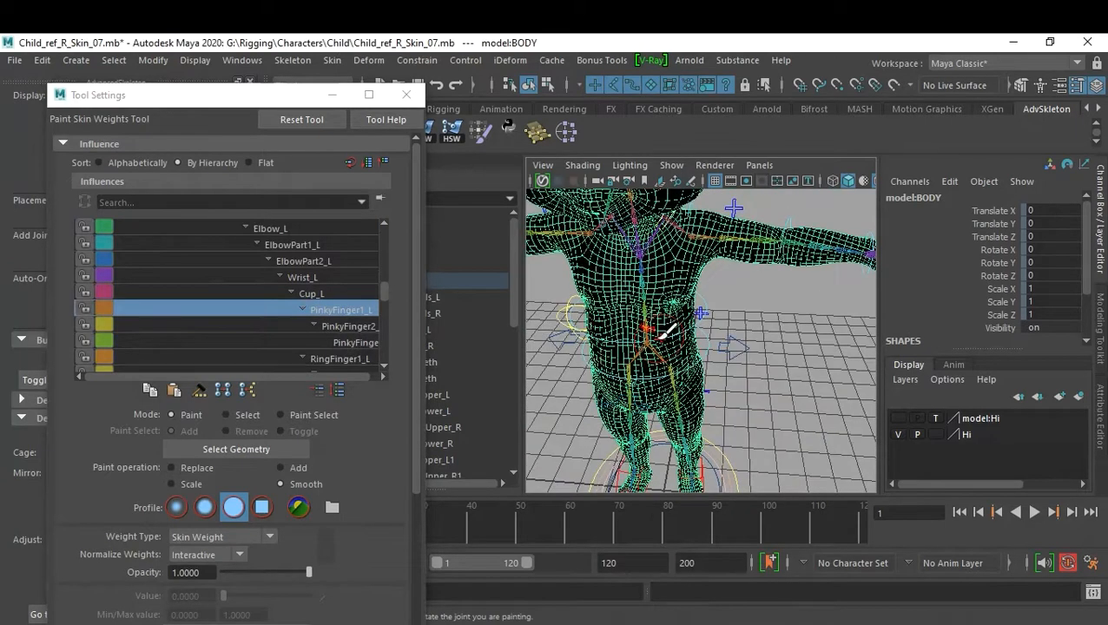
alt+drag(701, 380, 764, 289)
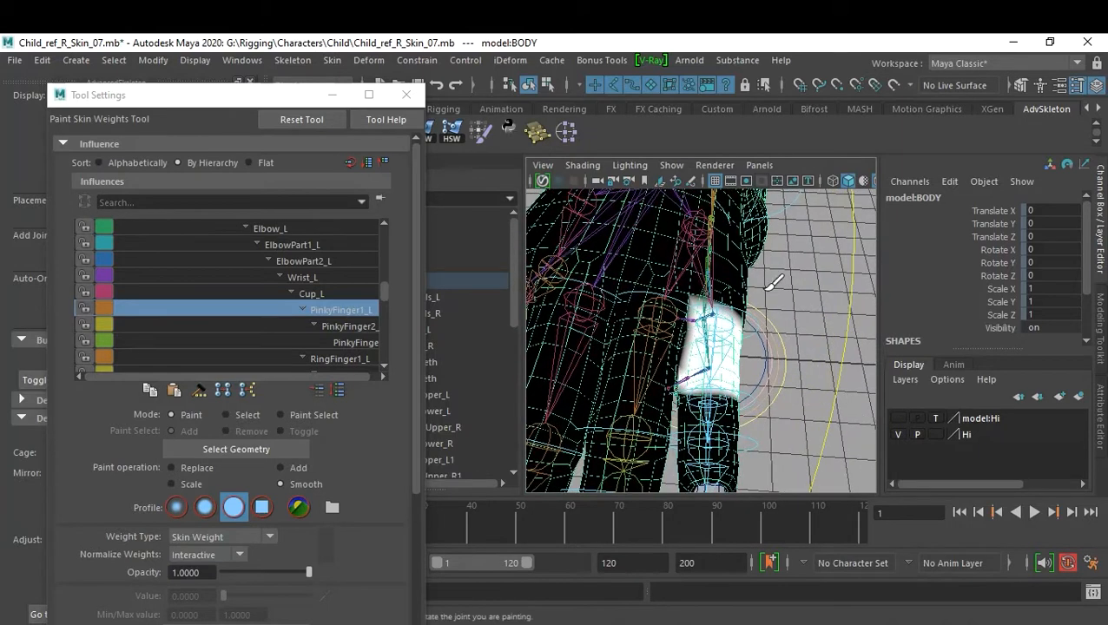
click(316, 376)
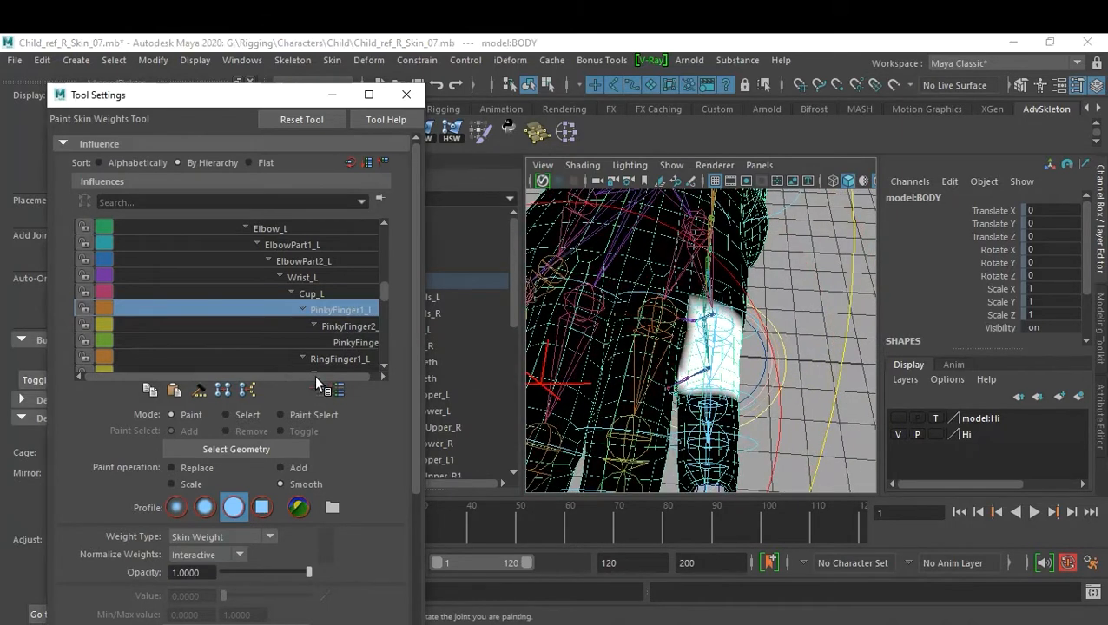
click(335, 327)
Display the RingFinger1_L influence and examine its weight area up close, including the side facing the pinky.
click(337, 356)
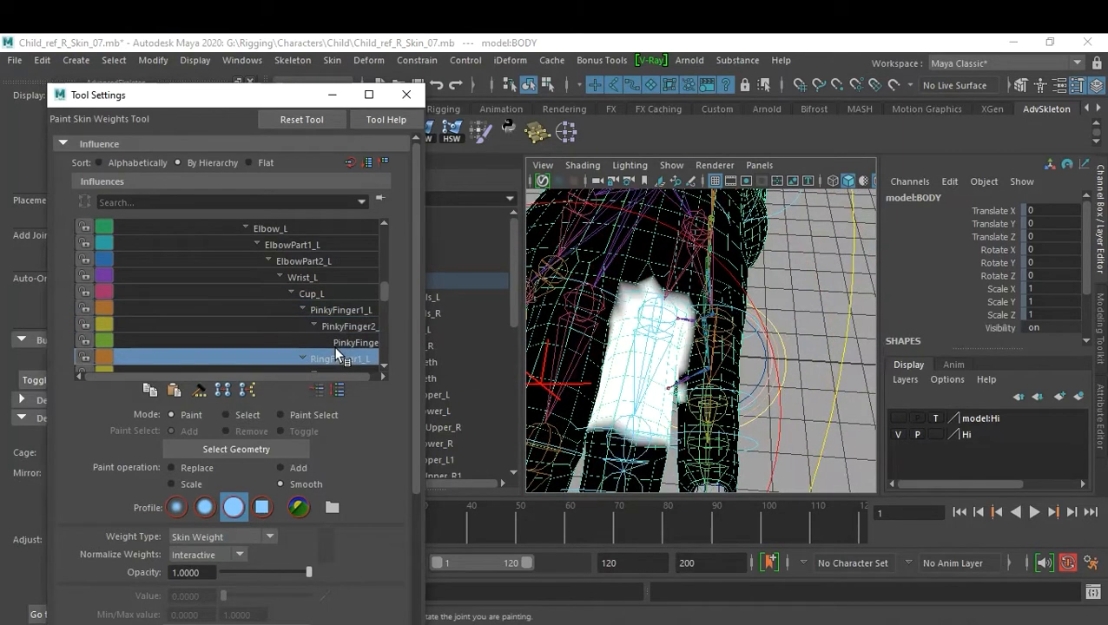
scroll(749, 330, down, 8)
scroll(754, 342, up, 5)
scroll(753, 342, up, 6)
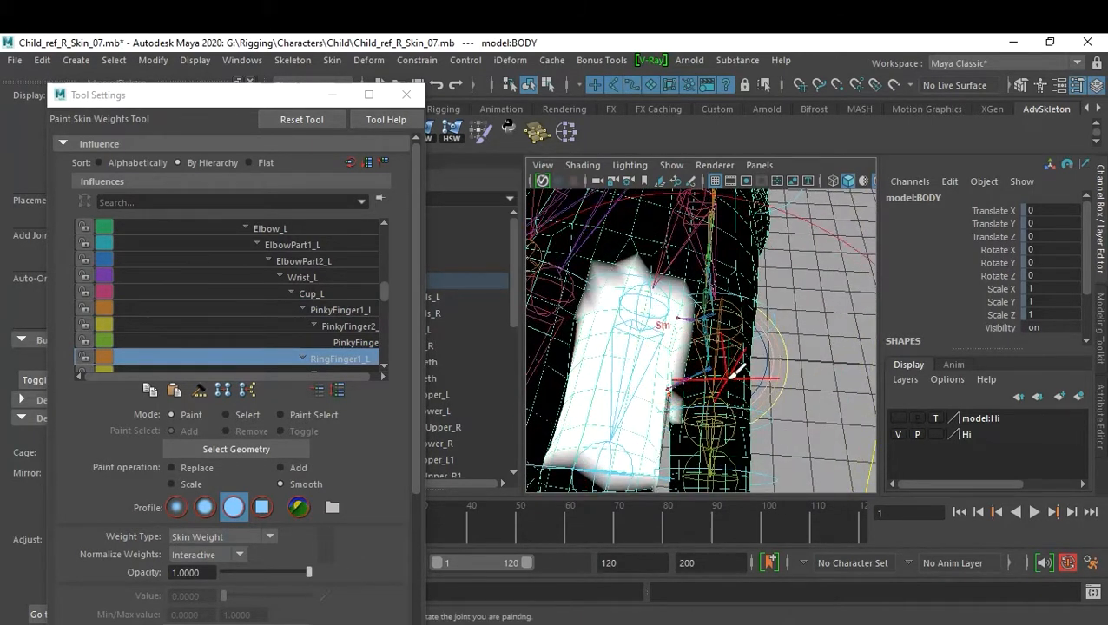
scroll(314, 323, down, 1)
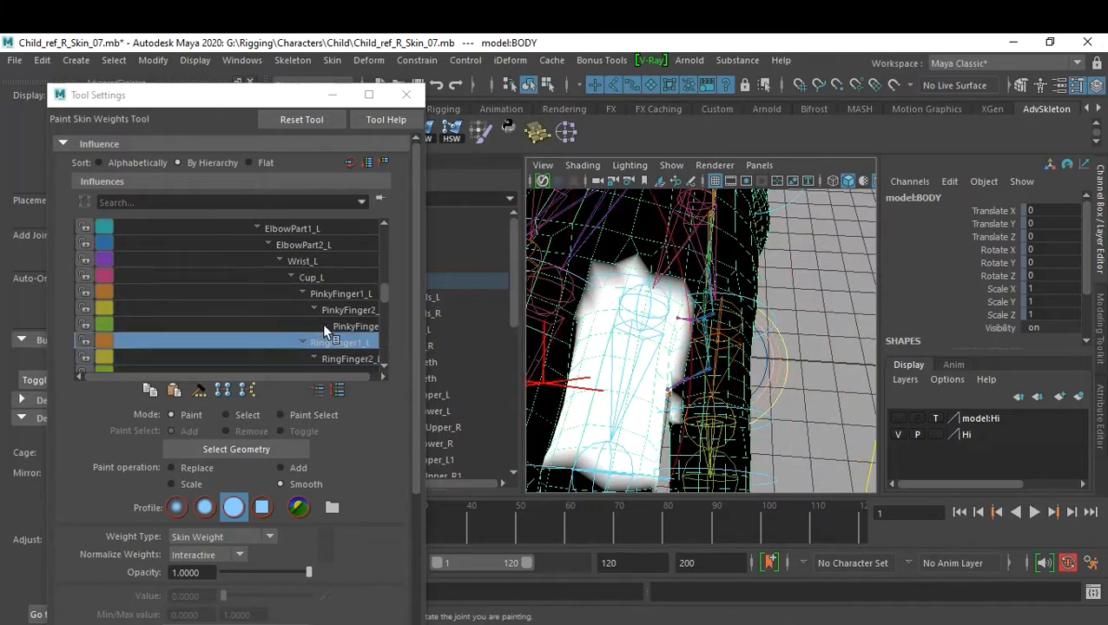
Check the ring finger's second and tip joint weights, and return to RingFinger1_L for a closer look.
click(336, 359)
alt+drag(682, 398, 764, 358)
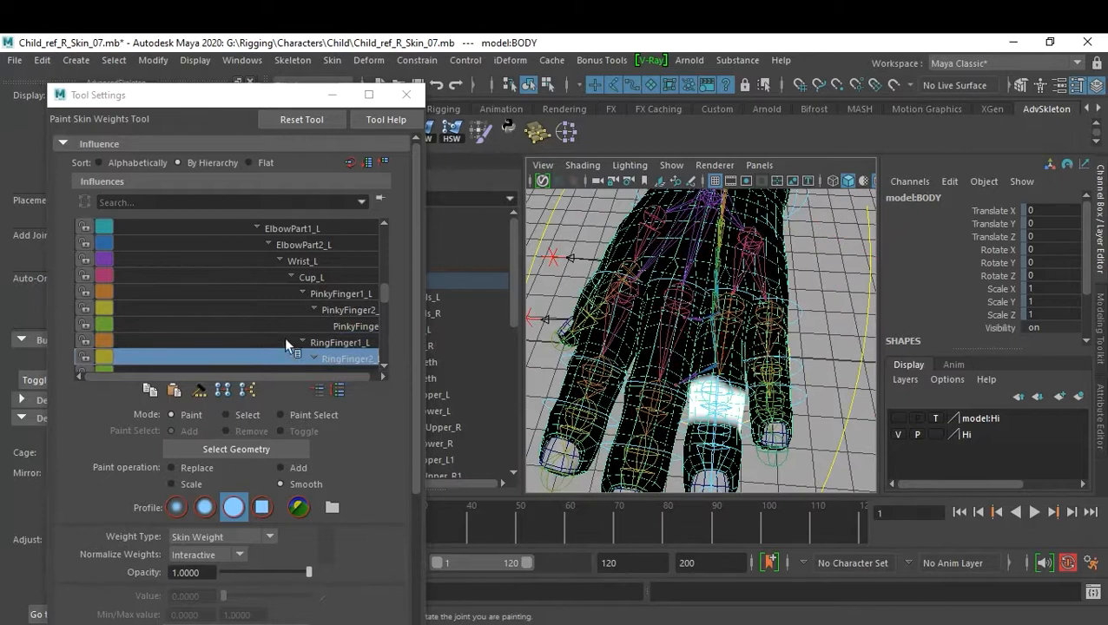
scroll(284, 334, down, 1)
click(321, 357)
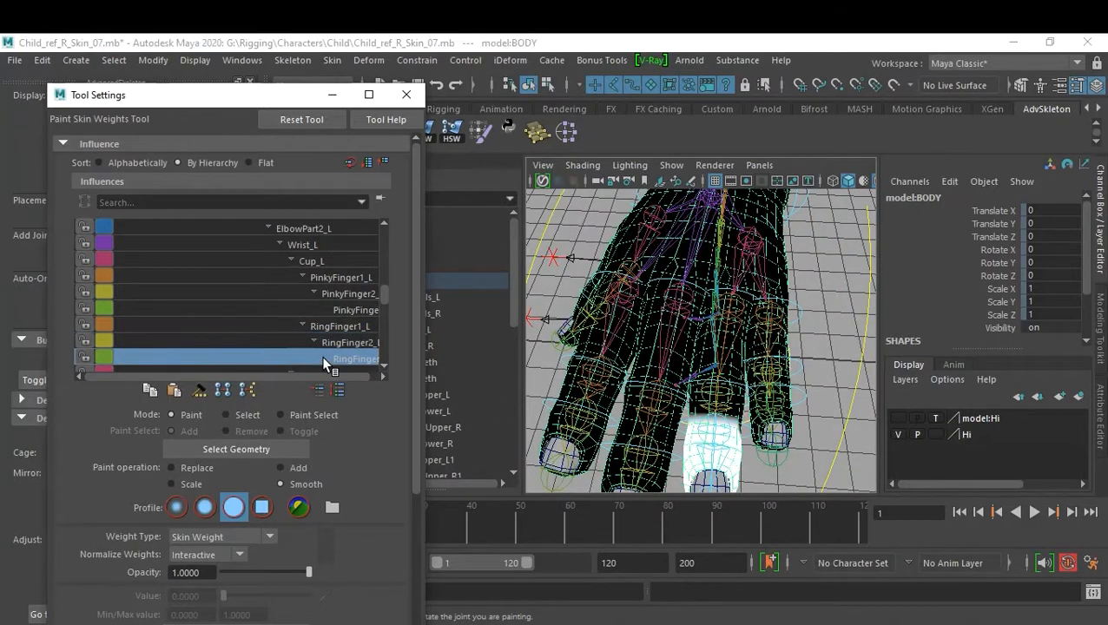
click(329, 343)
click(333, 328)
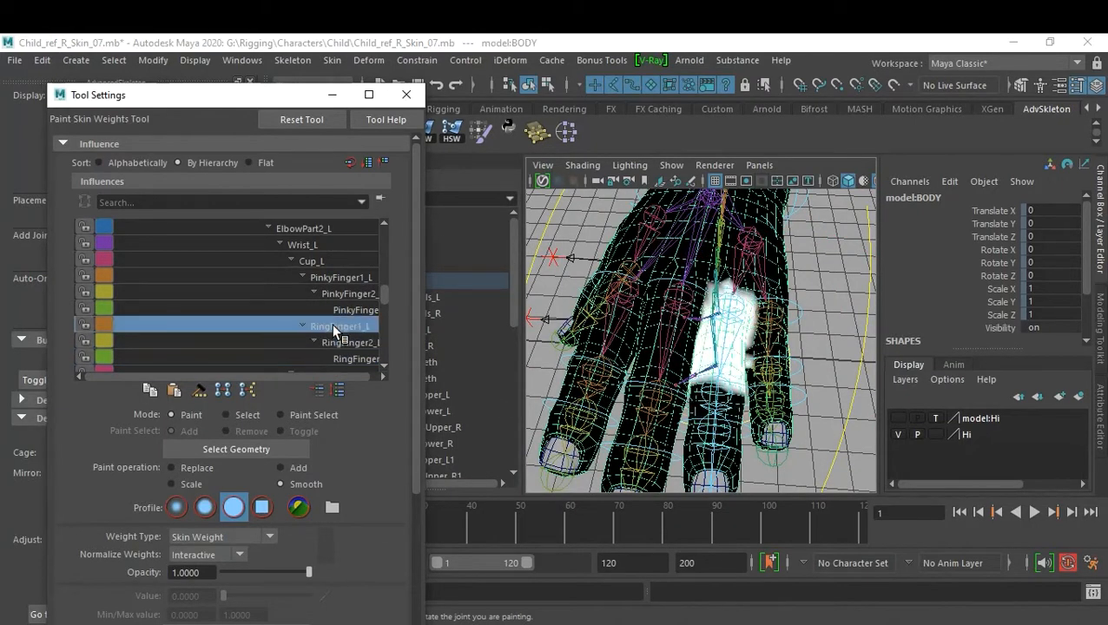
mouse_move(686, 339)
alt+mouse_down()
mouse_move(719, 348)
mouse_move(663, 365)
mouse_move(732, 371)
mouse_move(752, 352)
mouse_move(717, 348)
mouse_move(752, 387)
alt+mouse_up()
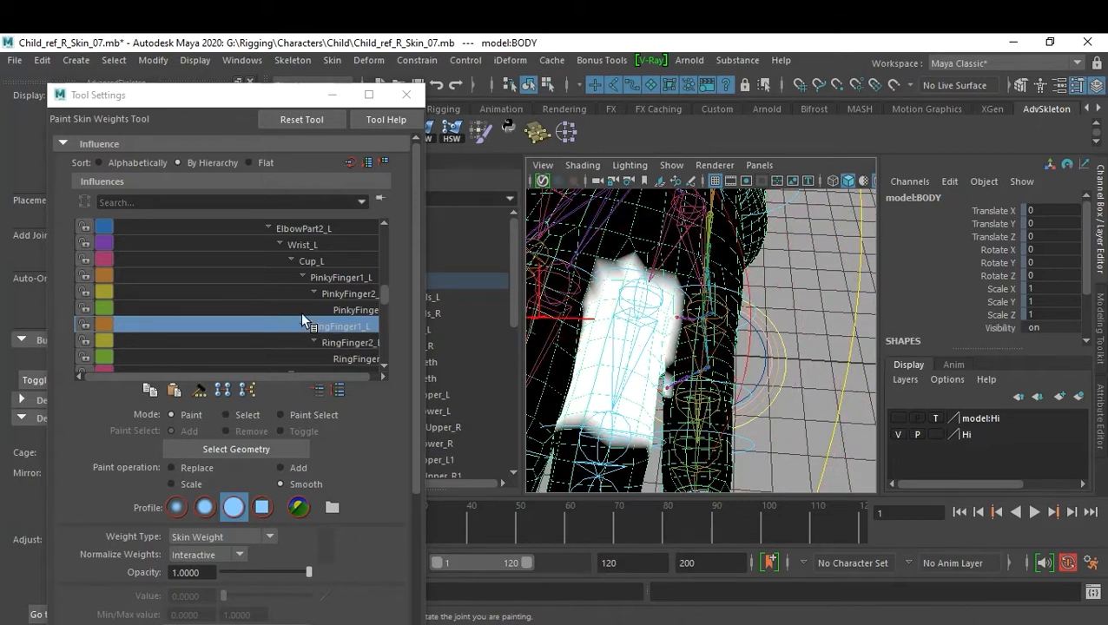
Recheck the left ring finger's second and tip joint weights with the whole hand in view.
scroll(303, 315, down, 1)
alt+drag(660, 401, 725, 415)
scroll(726, 415, down, 3)
click(339, 326)
click(345, 341)
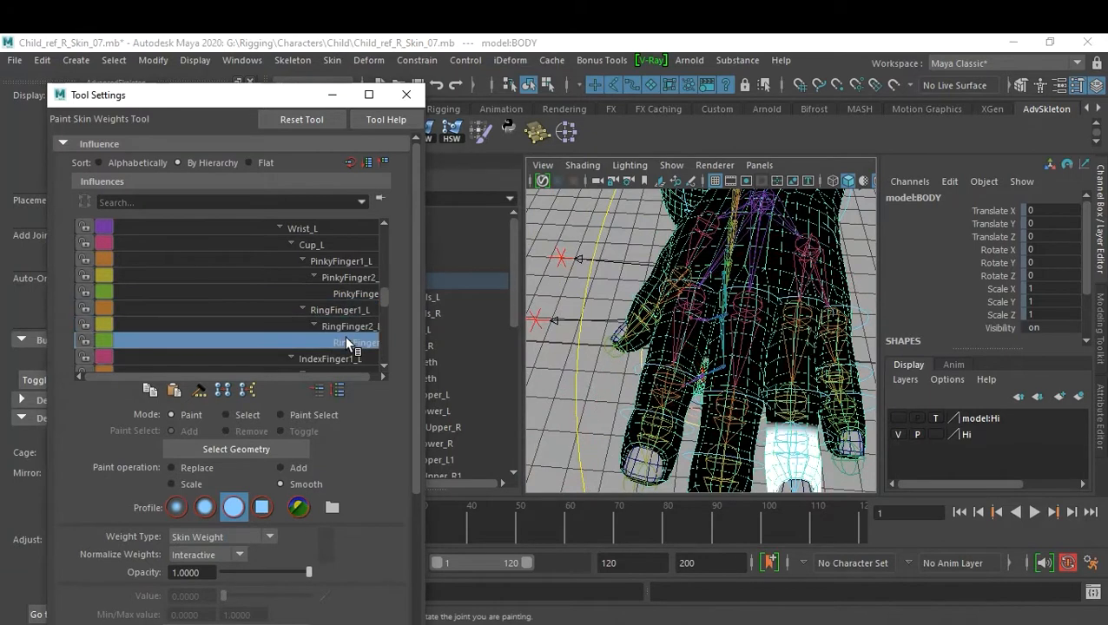
Inspect the left index finger's weights from IndexFinger1_L through IndexFinger2_L to its tip joint.
click(335, 359)
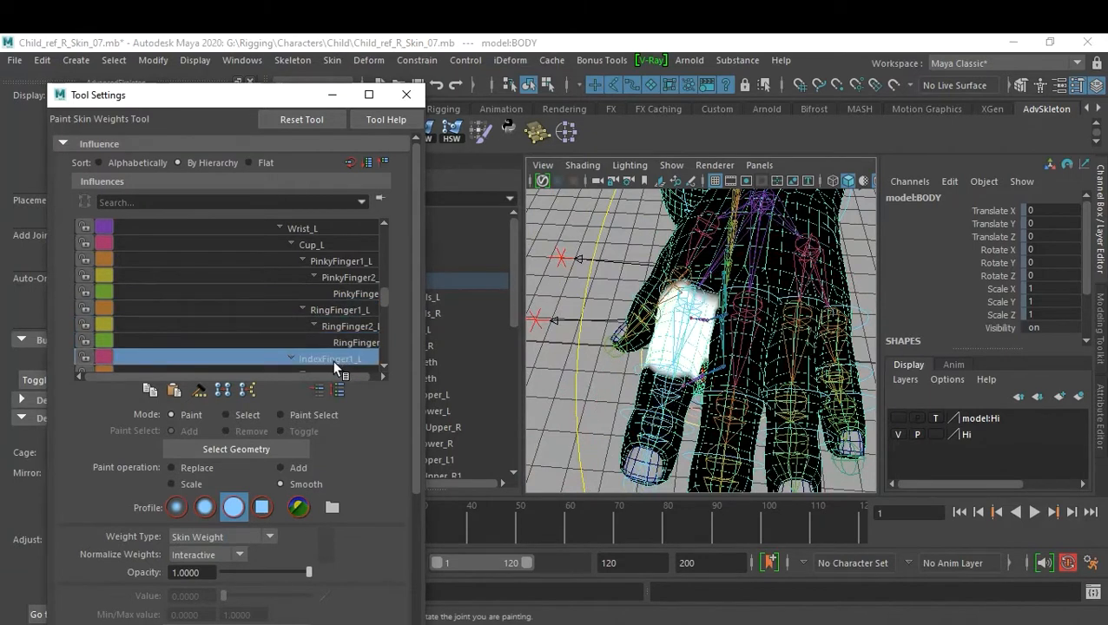
scroll(332, 341, down, 1)
click(334, 356)
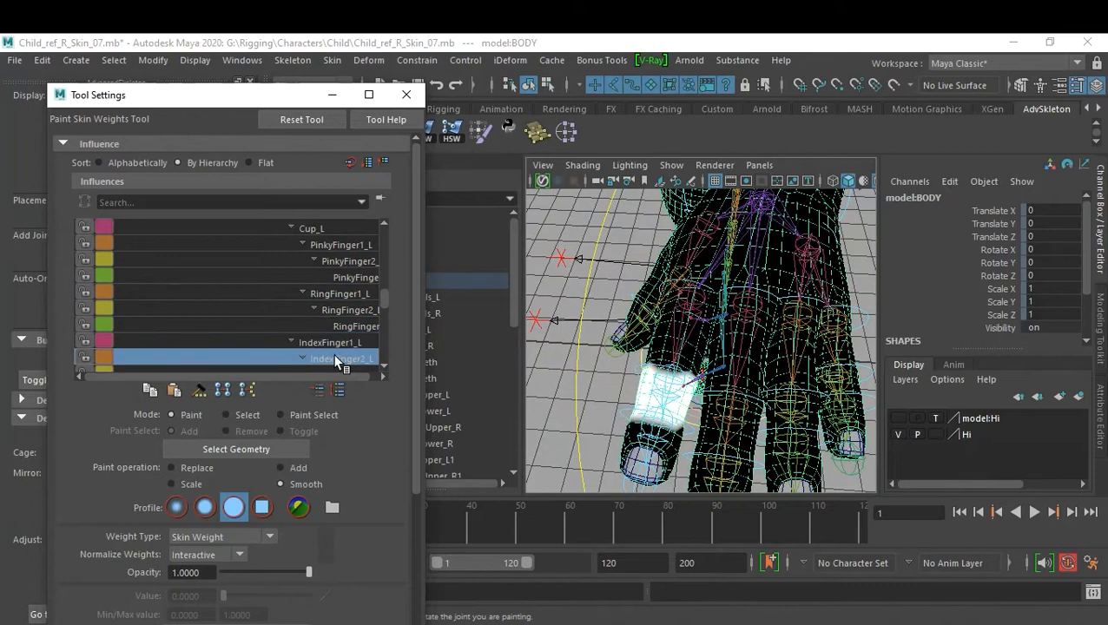
scroll(334, 343, down, 1)
click(337, 355)
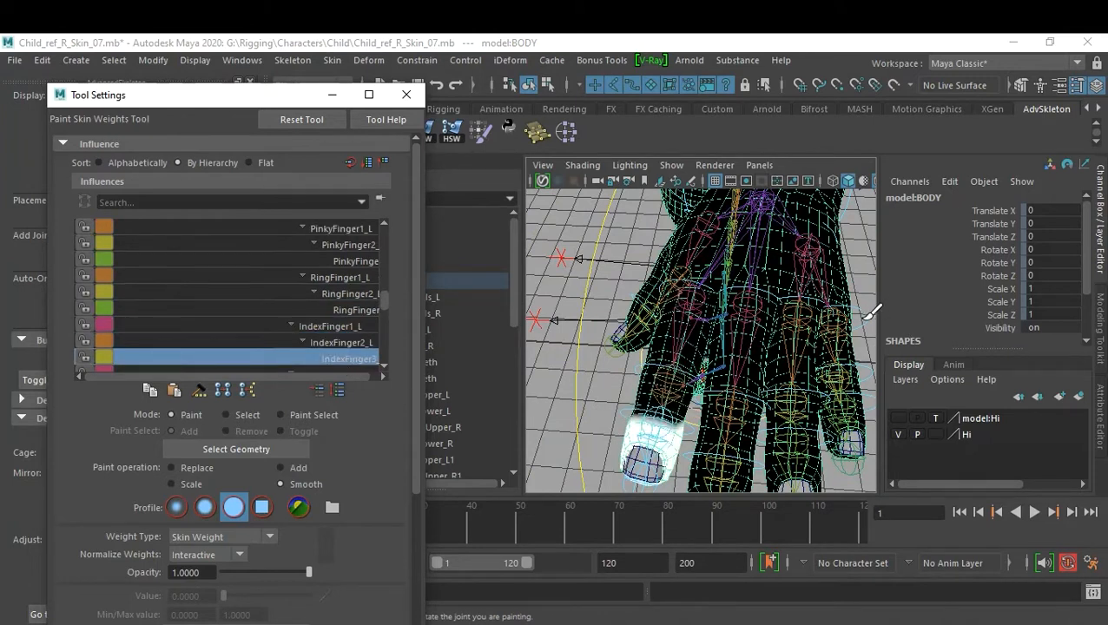
Inspect the MiddleFinger1_L weights on the left hand and review the binding with the upper body in view.
scroll(283, 340, down, 2)
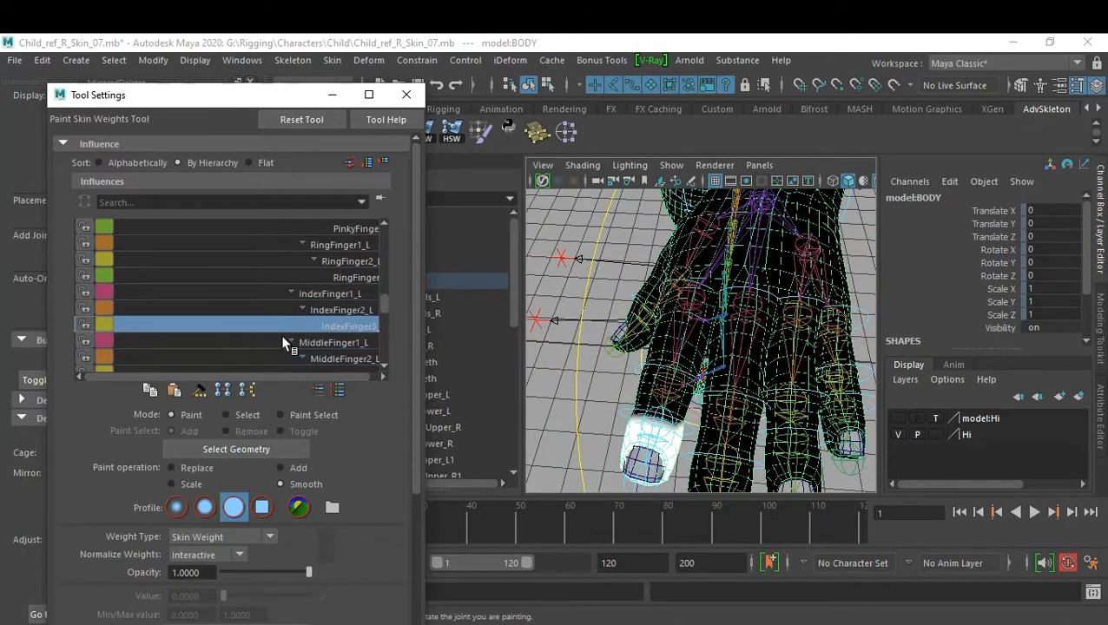
click(334, 342)
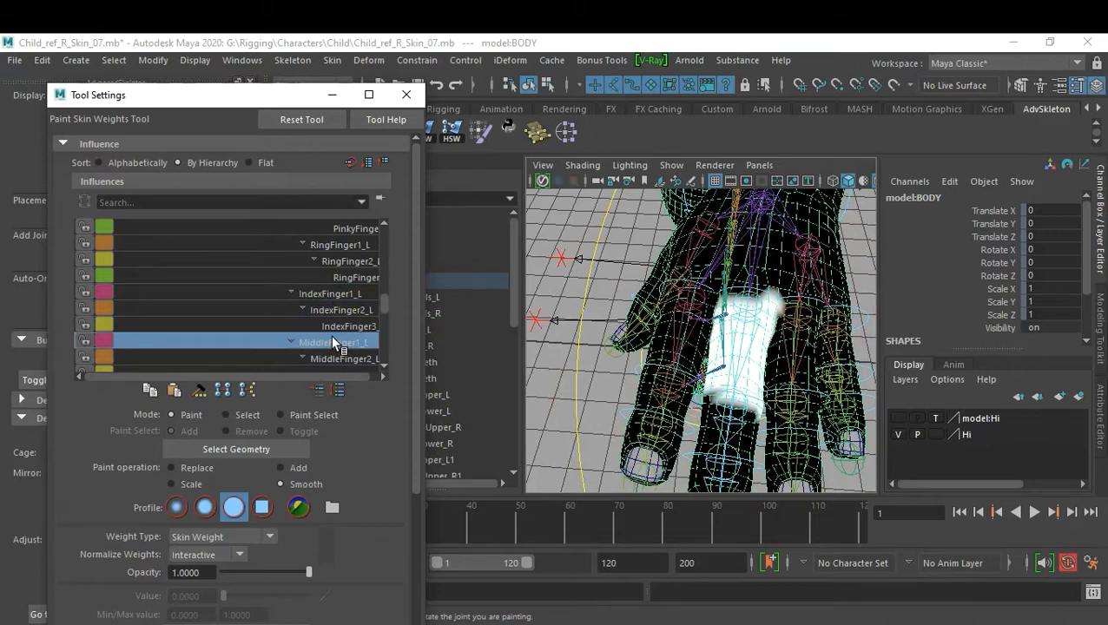
scroll(338, 333, down, 2)
scroll(720, 347, down, 5)
scroll(728, 341, down, 5)
alt+drag(728, 342, 736, 336)
alt+middle_drag(738, 336, 762, 369)
scroll(738, 364, up, 3)
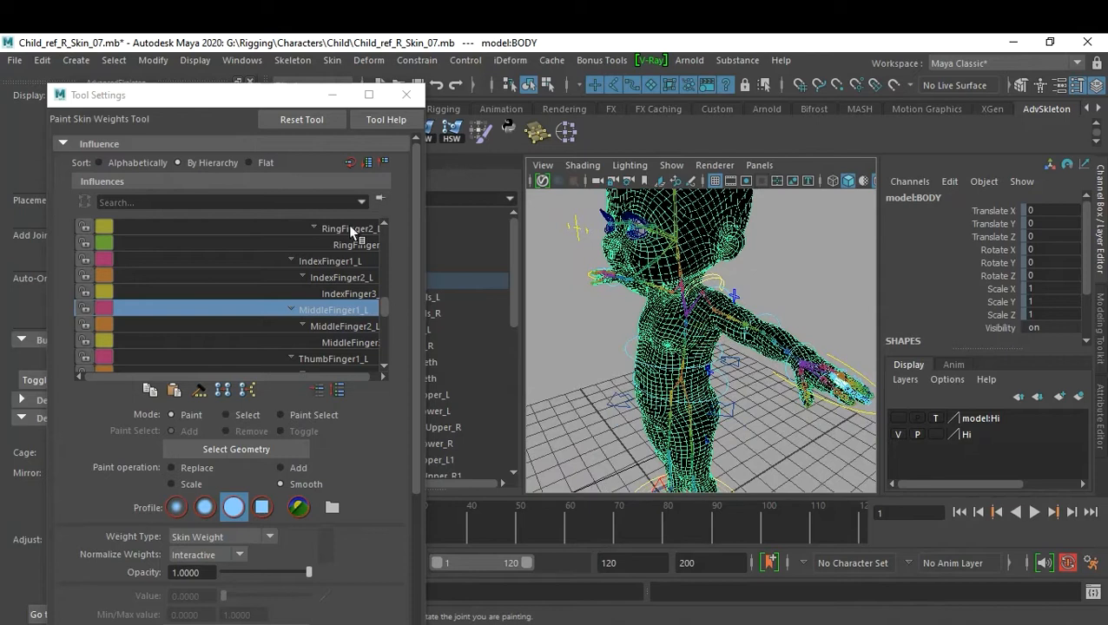
Leave the current weight painting session, reselect the body mesh, and reopen the Paint Skin Weights options.
click(412, 101)
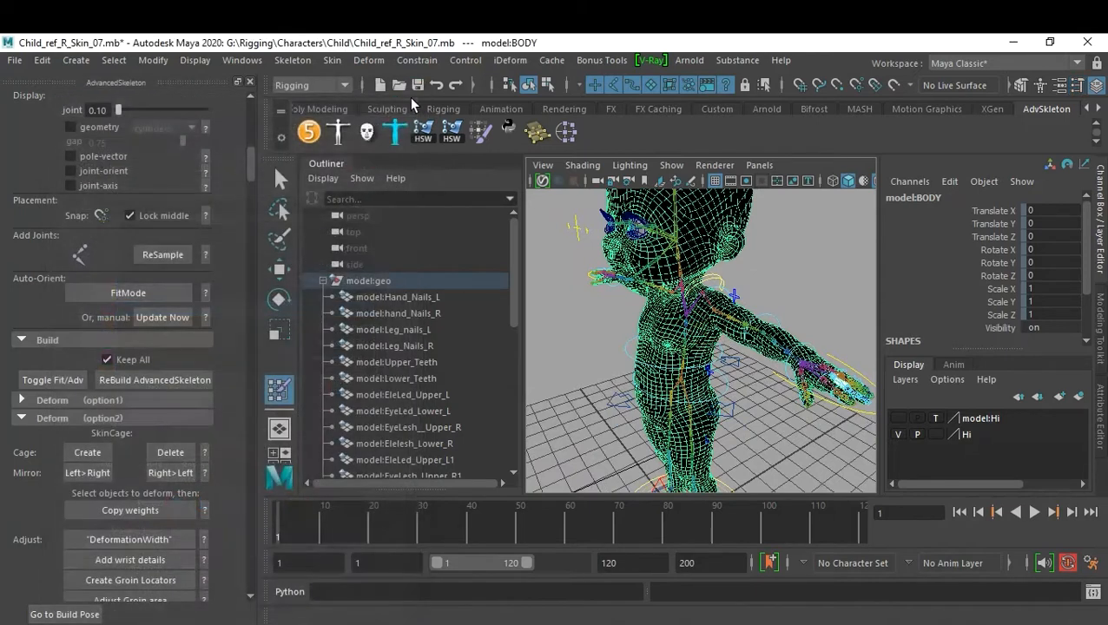
click(282, 185)
click(806, 295)
alt+drag(807, 295, 766, 335)
click(751, 341)
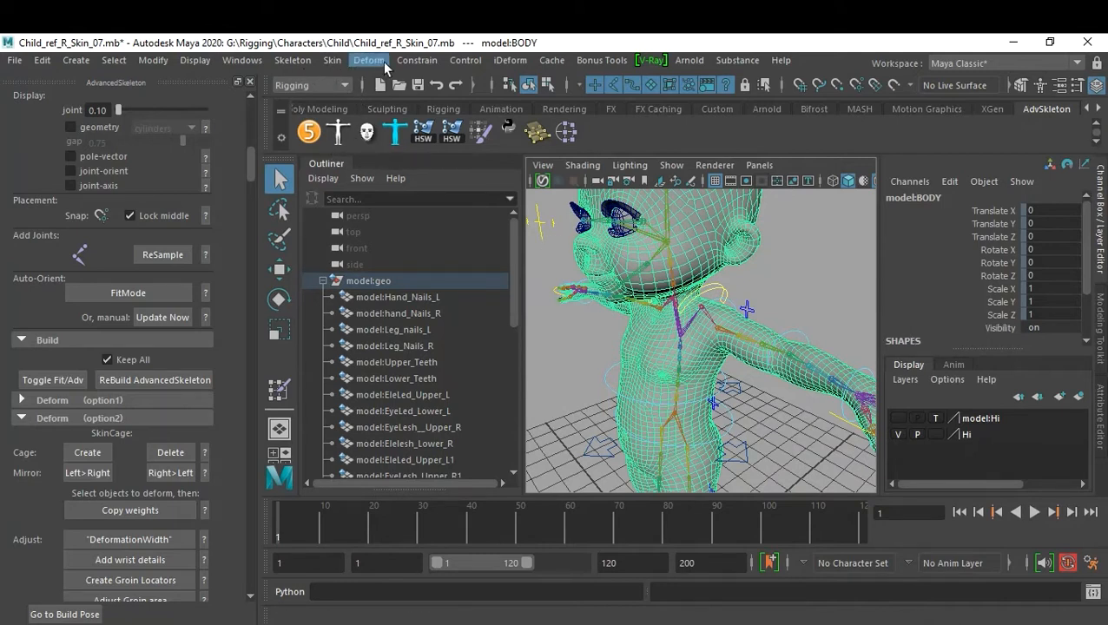
click(328, 62)
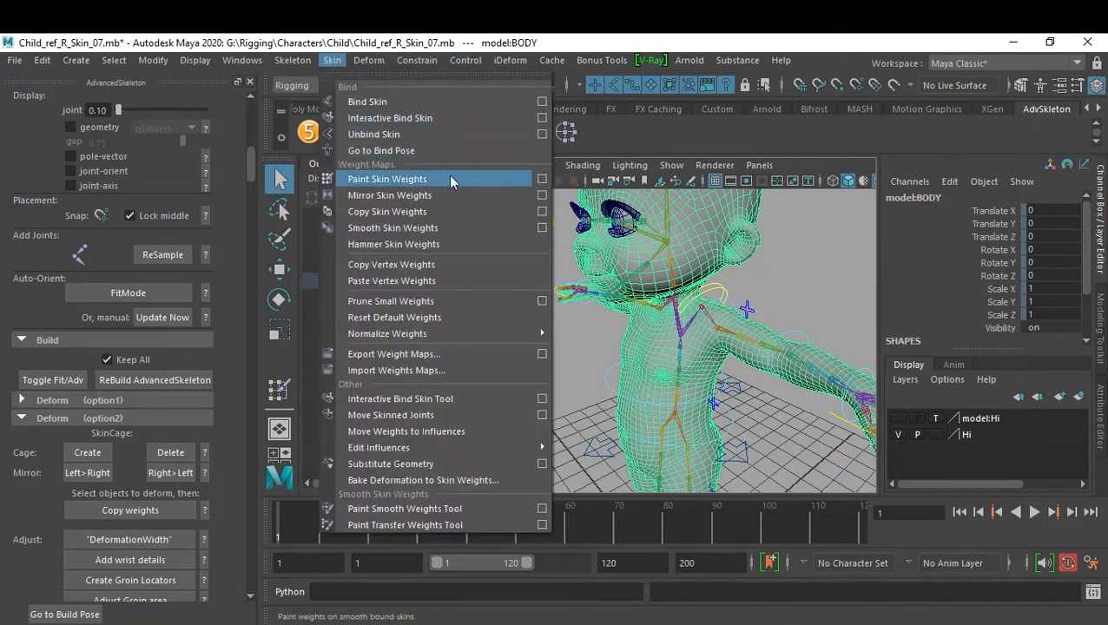
click(542, 180)
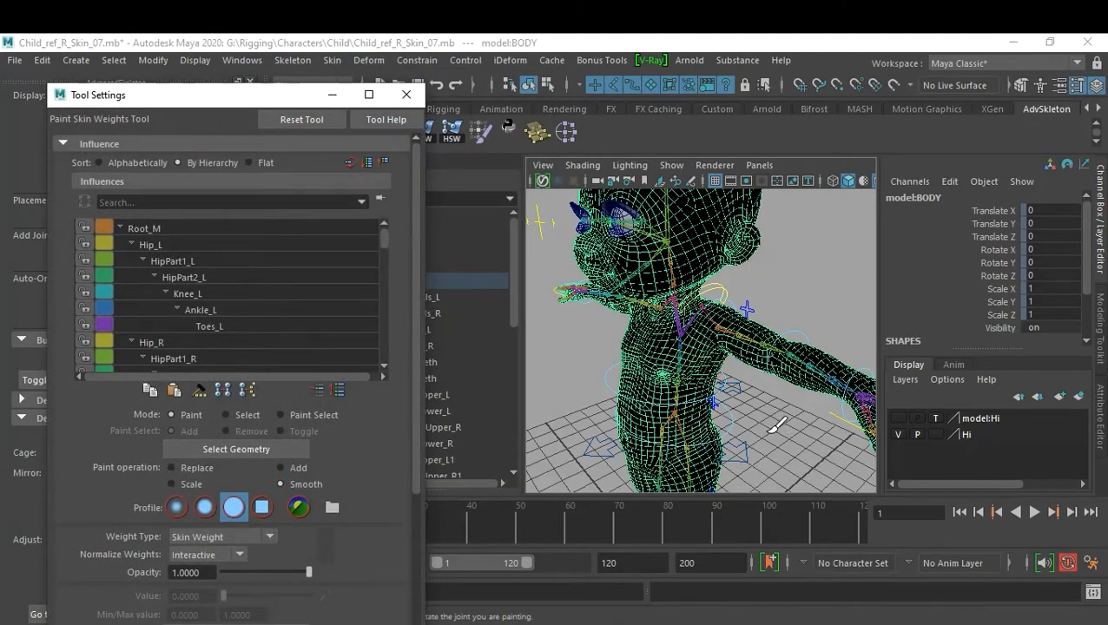
Examine the body mesh from the torso down to the legs and feet in the weight display.
alt+middle_drag(724, 435, 734, 348)
scroll(736, 374, up, 4)
alt+middle_drag(736, 396, 751, 312)
alt+drag(752, 312, 775, 336)
alt+middle_drag(737, 473, 709, 302)
alt+drag(709, 301, 702, 302)
alt+right_drag(711, 312, 737, 338)
alt+middle_drag(737, 339, 771, 302)
alt+right_drag(771, 302, 767, 324)
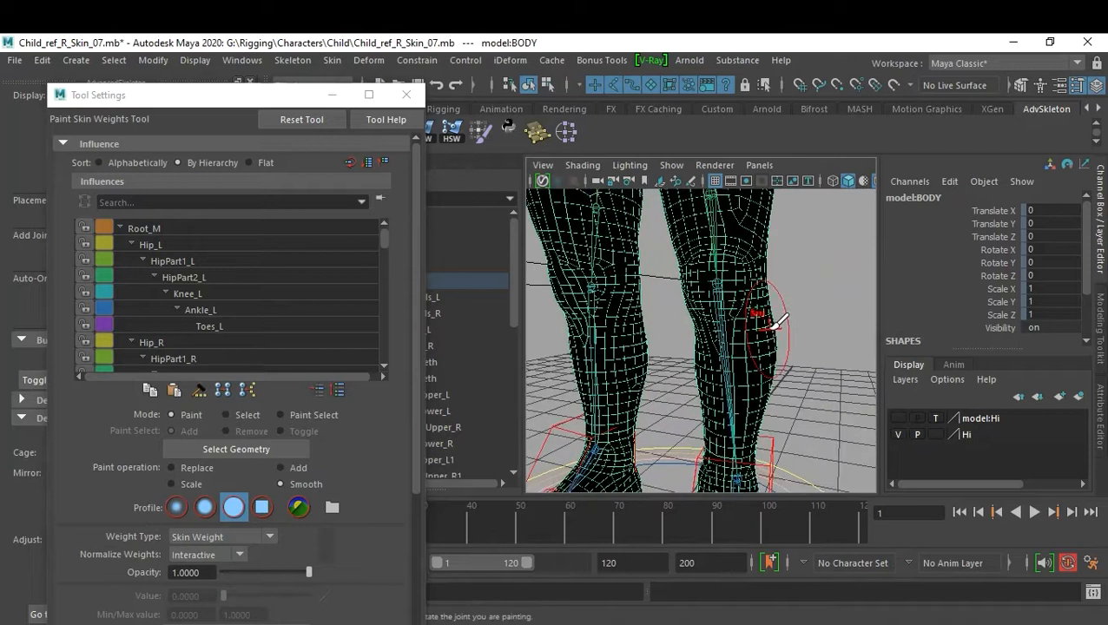
alt+middle_drag(767, 324, 774, 304)
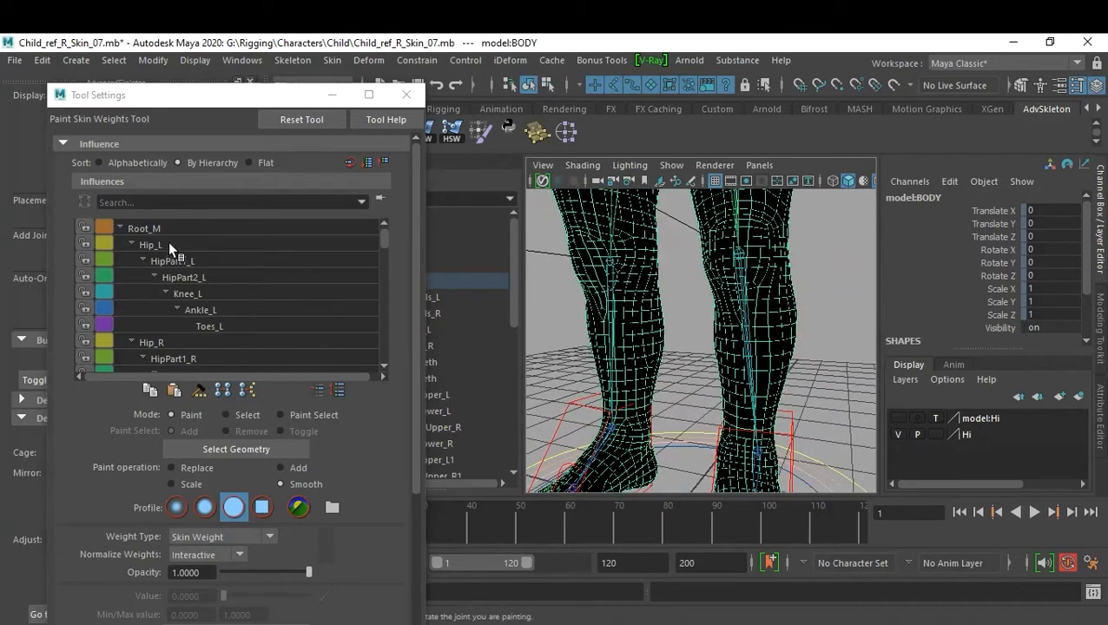
Choose the Root_M influence and smooth its weights across the front of the waist and the upper thighs.
click(167, 244)
click(178, 232)
alt+middle_drag(786, 255, 779, 356)
alt+right_drag(779, 356, 719, 293)
alt+middle_drag(720, 293, 727, 361)
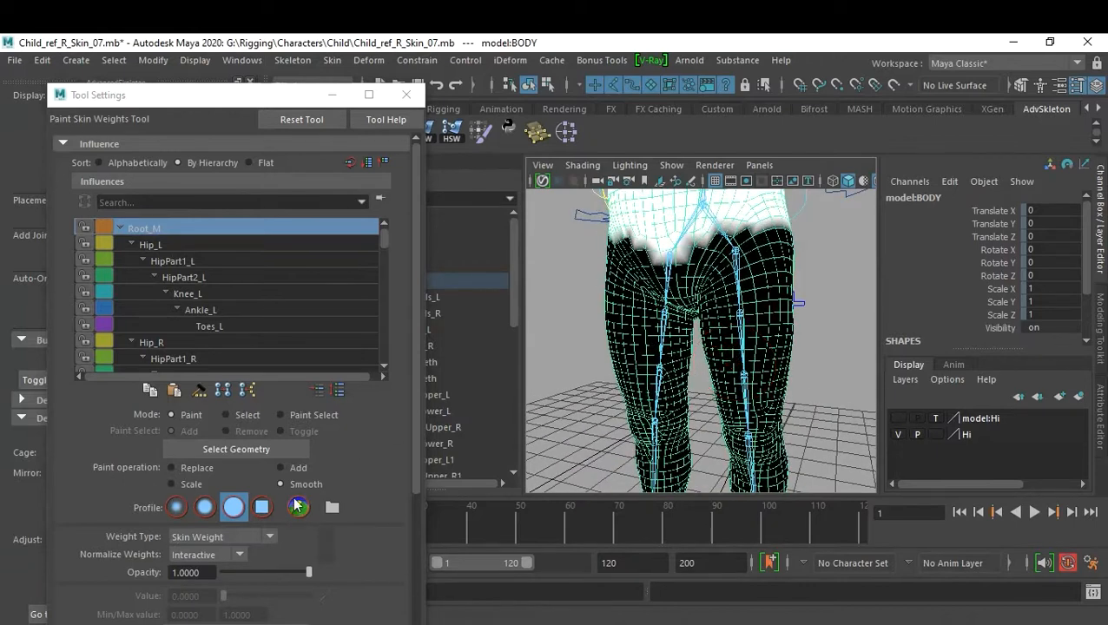
alt+middle_drag(731, 319, 742, 394)
alt+drag(742, 394, 741, 401)
mouse_move(661, 257)
mouse_down()
mouse_move(645, 246)
mouse_move(842, 253)
mouse_move(759, 245)
mouse_up()
mouse_move(766, 348)
alt+mouse_down()
mouse_move(778, 348)
mouse_move(734, 386)
mouse_move(616, 382)
mouse_move(764, 382)
mouse_move(790, 348)
mouse_move(740, 376)
alt+mouse_up()
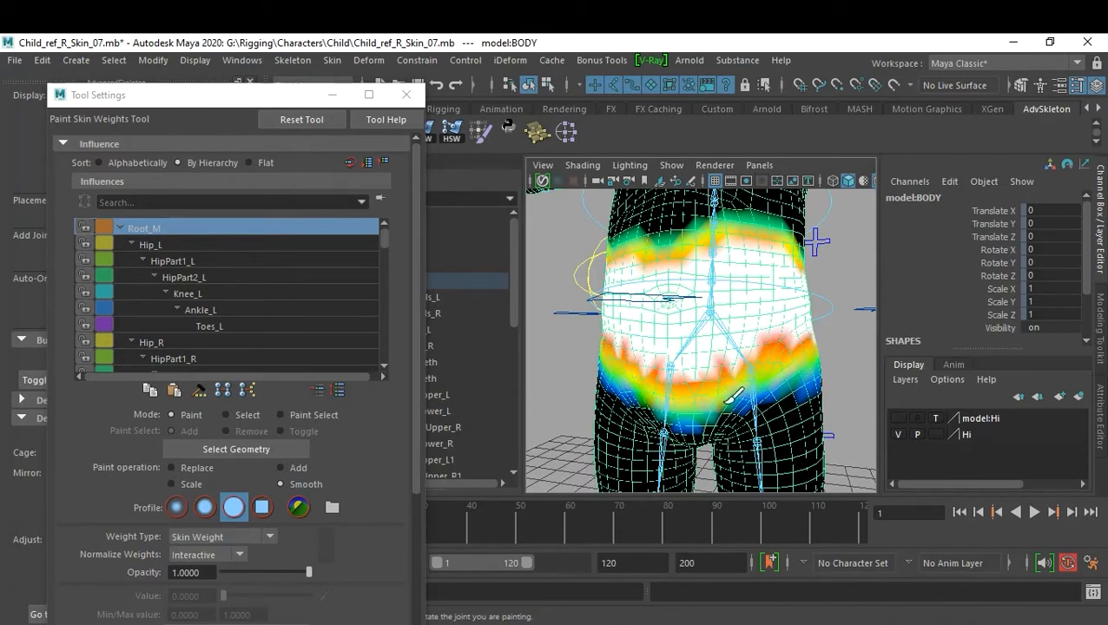
Smooth the Root_M weight borders around the sides and back of the waist and buttocks.
alt+drag(764, 335, 772, 336)
drag(713, 283, 626, 262)
mouse_move(823, 260)
alt+mouse_down()
mouse_move(717, 280)
mouse_move(792, 287)
alt+mouse_up()
alt+drag(868, 284, 705, 283)
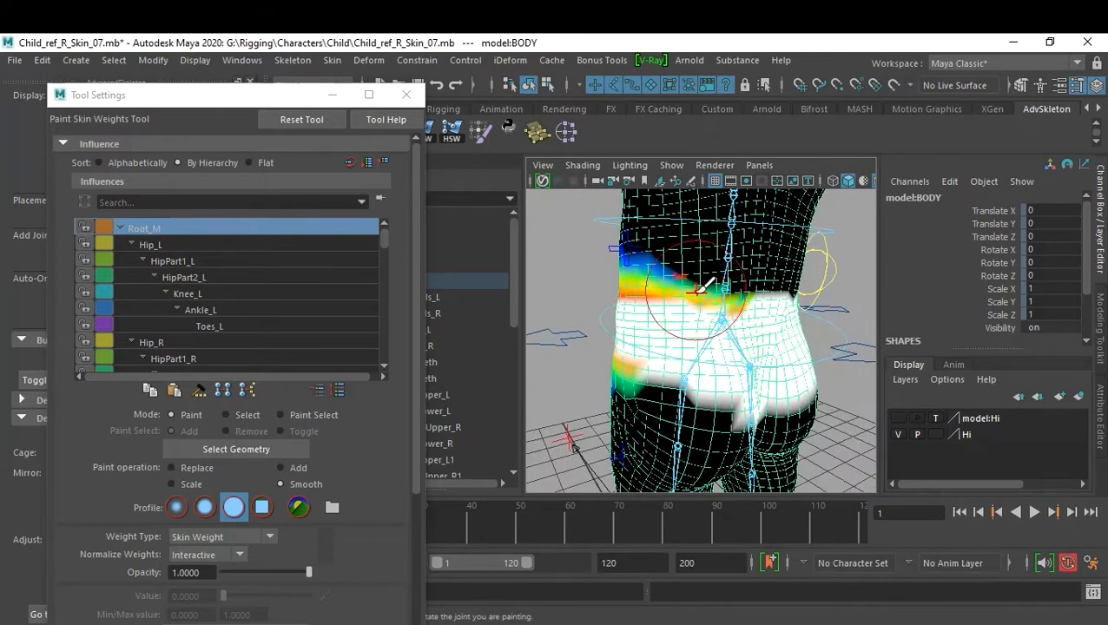
mouse_move(828, 277)
alt+mouse_down()
mouse_move(798, 292)
mouse_move(728, 285)
alt+mouse_up()
mouse_move(829, 271)
alt+mouse_down()
mouse_move(712, 286)
mouse_move(863, 314)
mouse_move(804, 353)
mouse_move(638, 342)
alt+mouse_up()
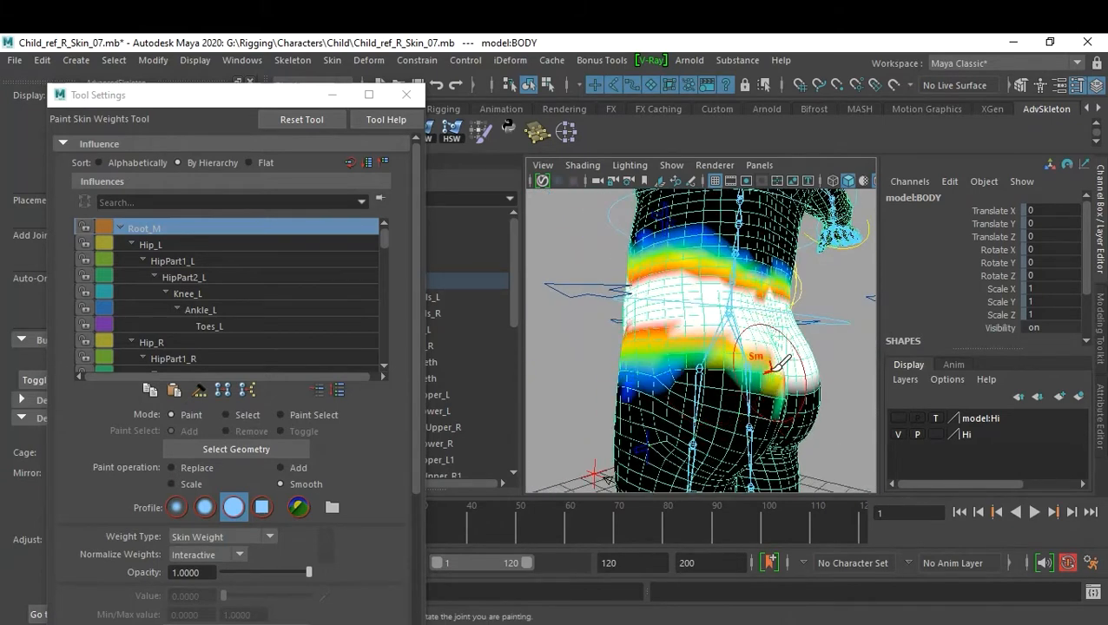
alt+drag(781, 365, 717, 353)
mouse_move(812, 395)
alt+mouse_down()
mouse_move(723, 378)
mouse_move(785, 356)
mouse_move(701, 379)
mouse_move(749, 366)
alt+mouse_up()
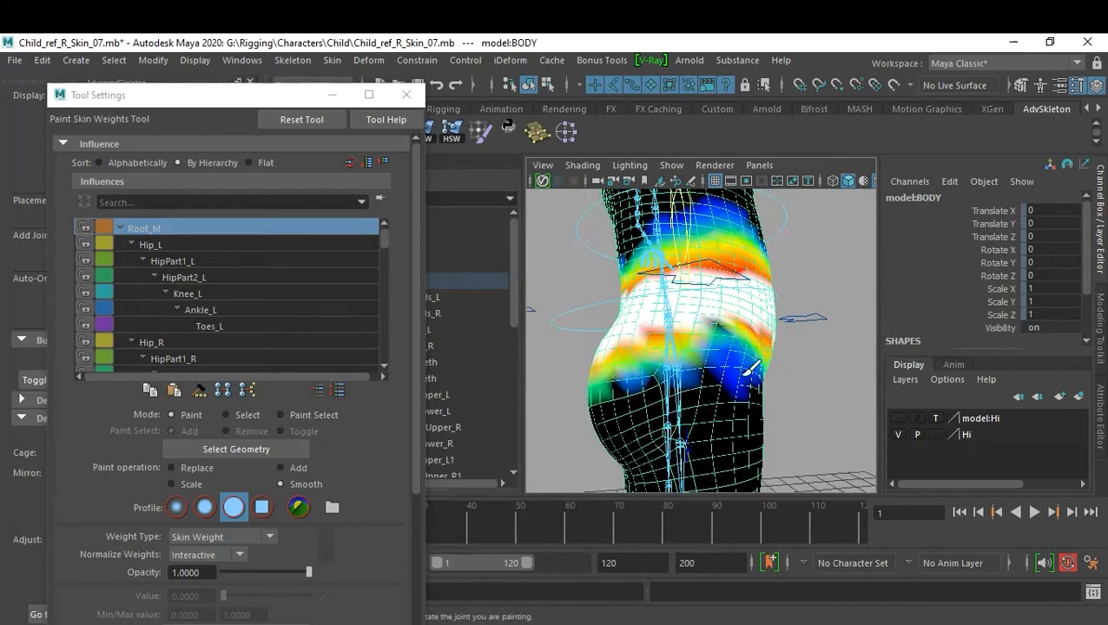
Review the smoothed Root_M weights from behind, then exit the paint tool and deselect the body mesh.
alt+right_drag(681, 358, 648, 376)
alt+drag(648, 376, 787, 388)
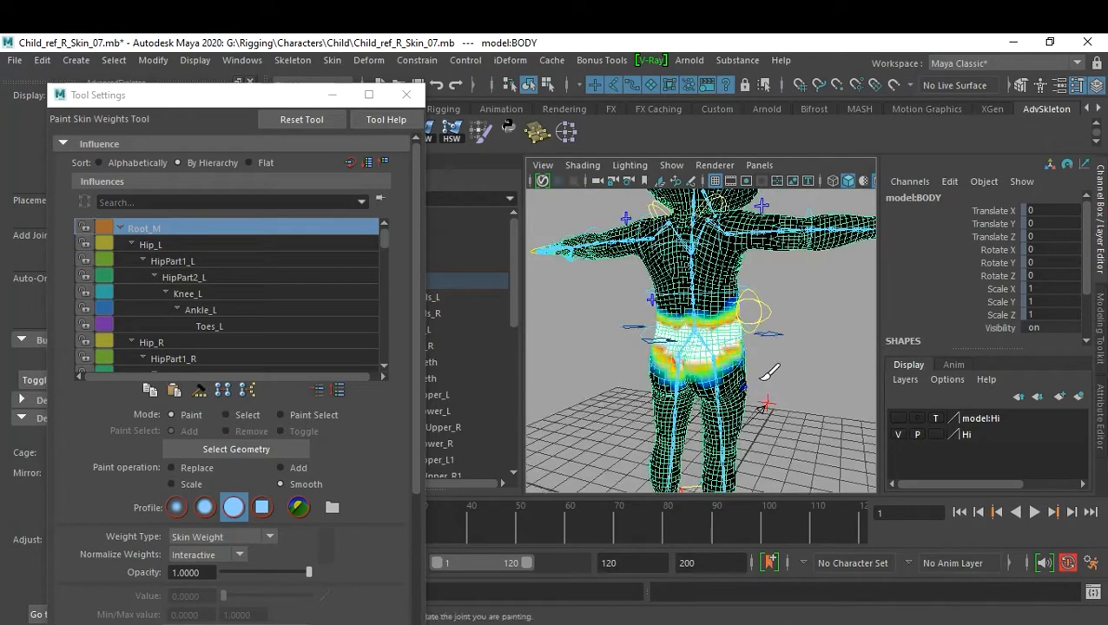
alt+right_drag(786, 388, 755, 382)
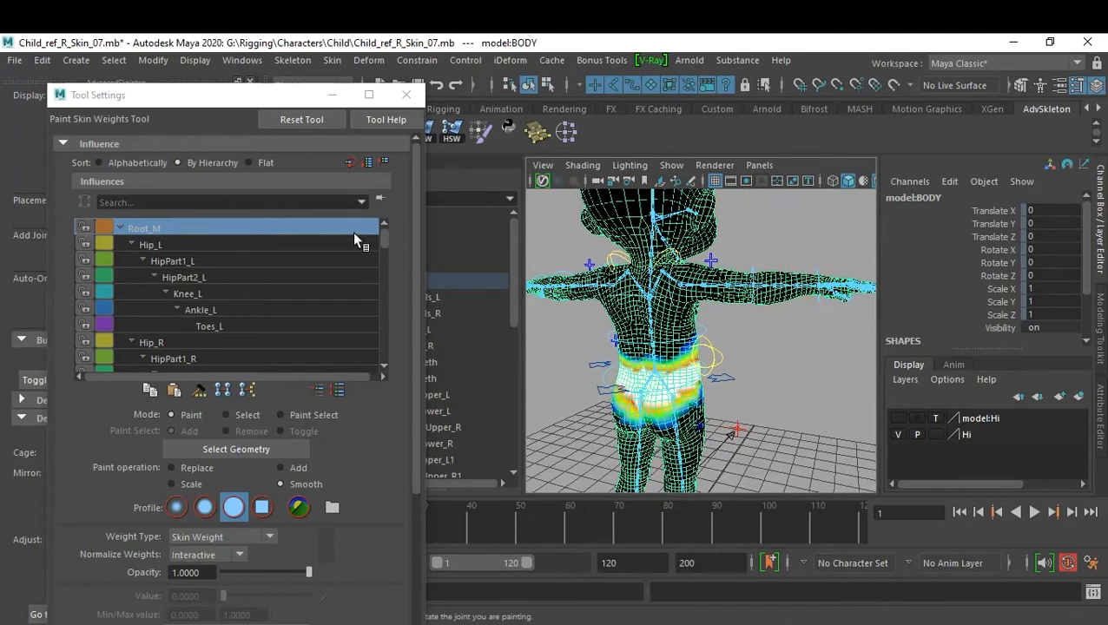
click(406, 95)
click(281, 178)
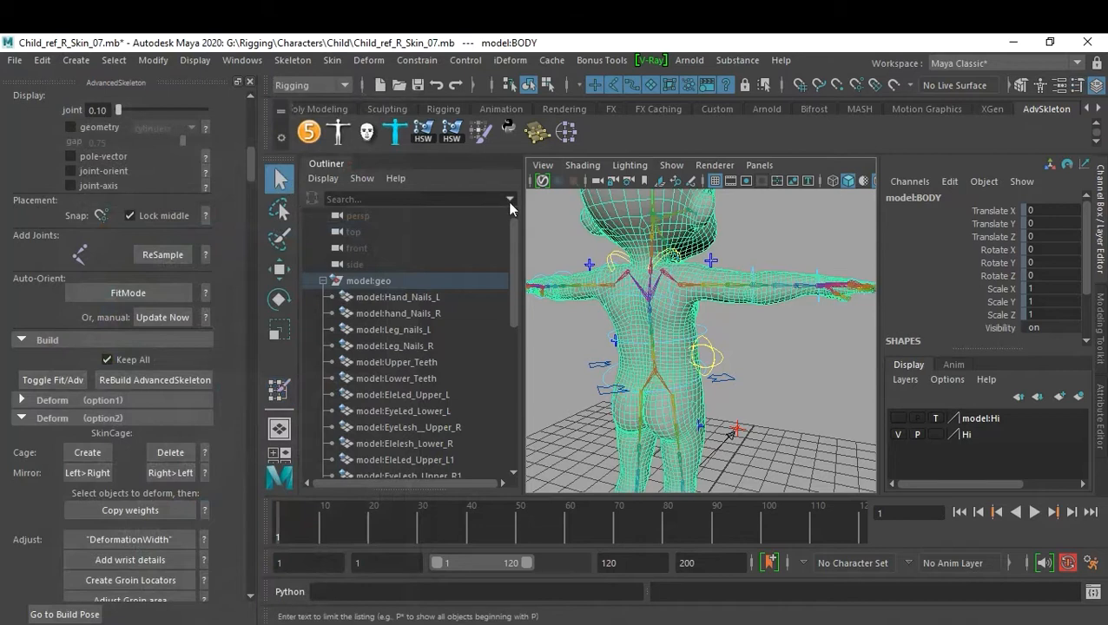
click(769, 331)
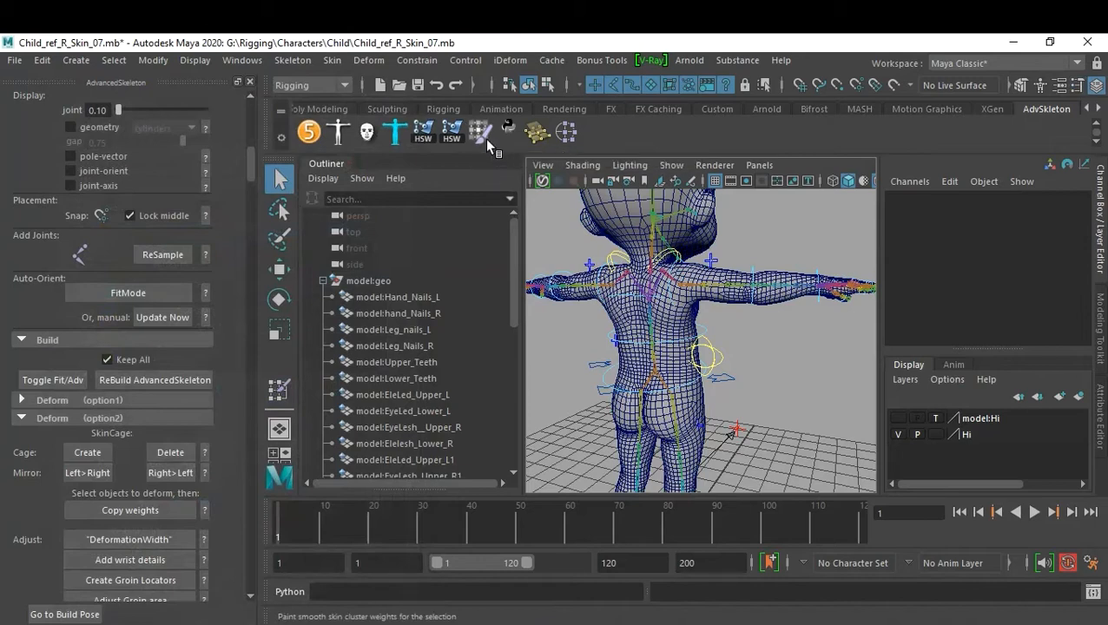
Raise the right arm by rotating FKShoulder_R to about -46.8 degrees in Y, and key the pose at frame 1.
alt+drag(806, 388, 826, 372)
click(732, 287)
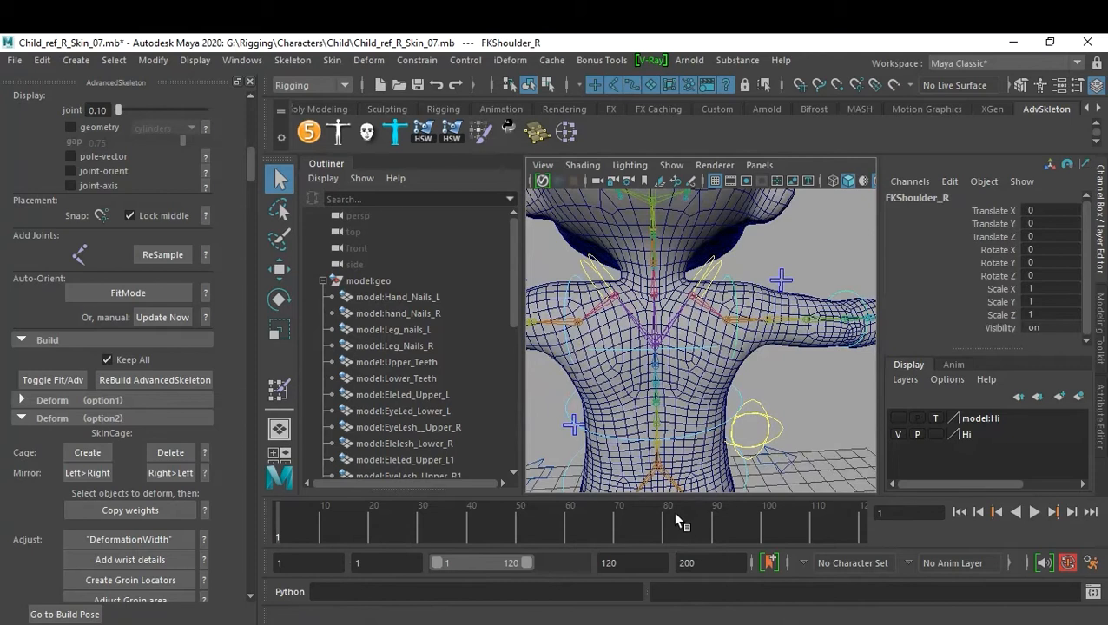
key(e)
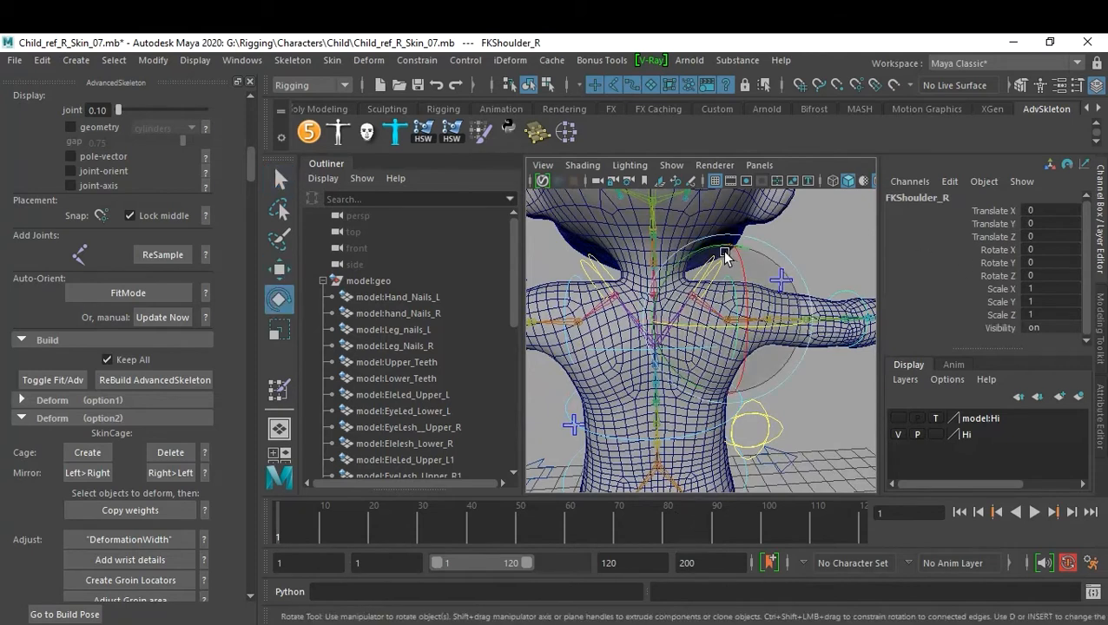
drag(720, 245, 632, 257)
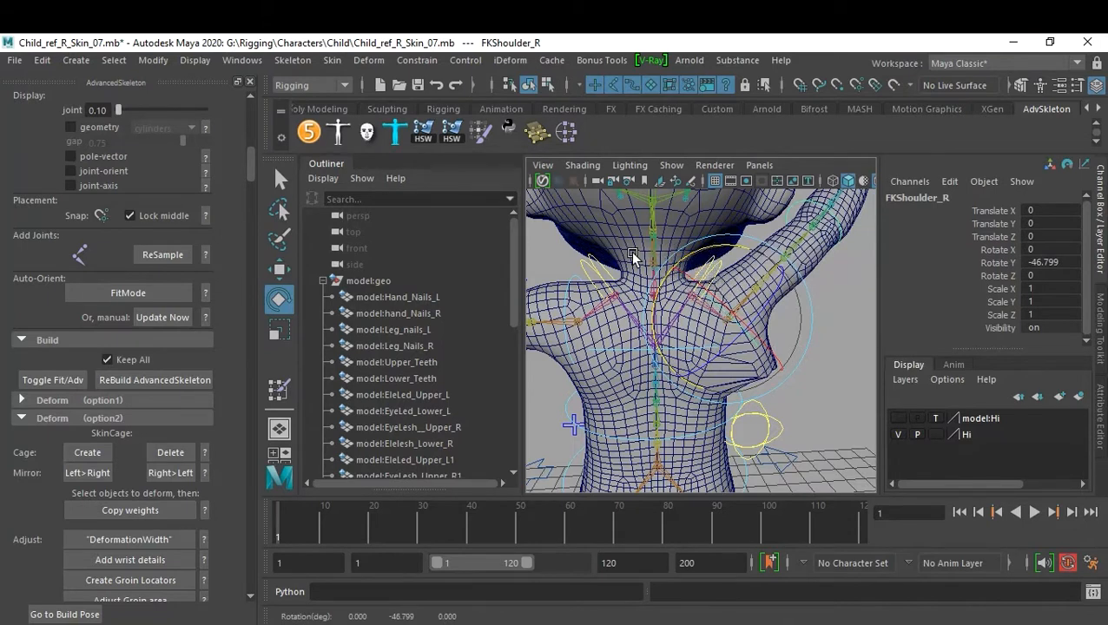
key(s)
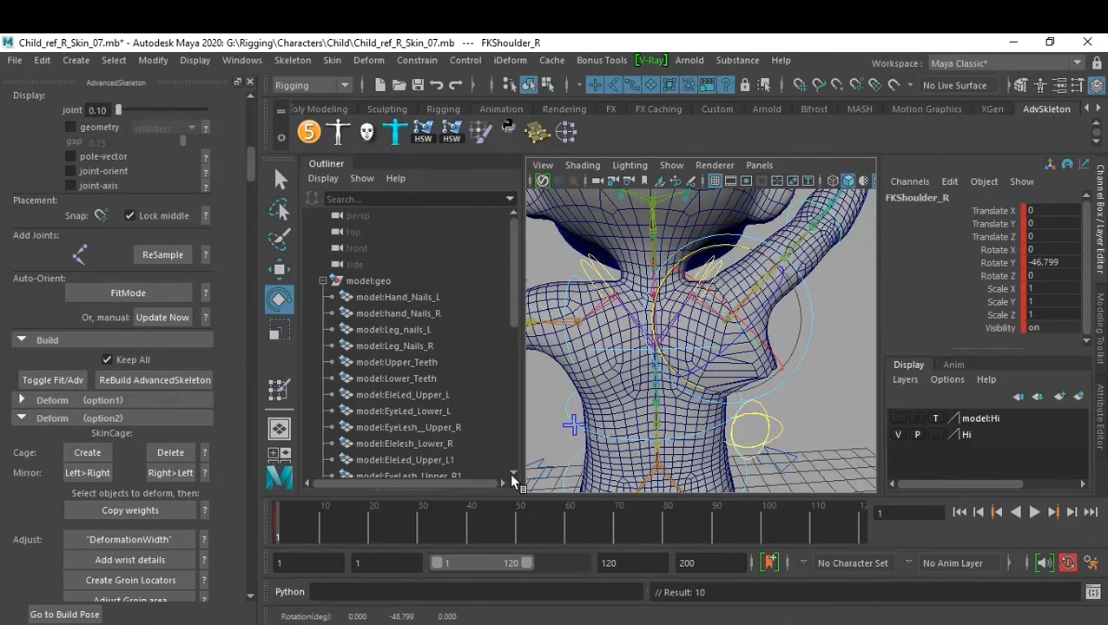
Return the rig to its build pose at frame 18, then go back to the raised-arm pose at frame 1.
click(362, 539)
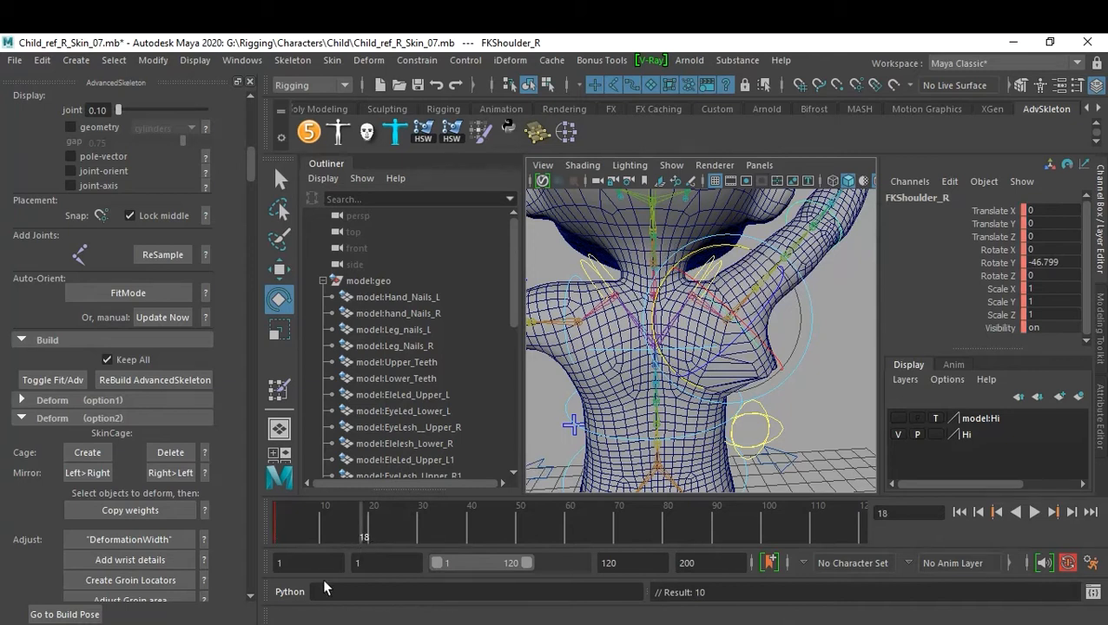
click(93, 615)
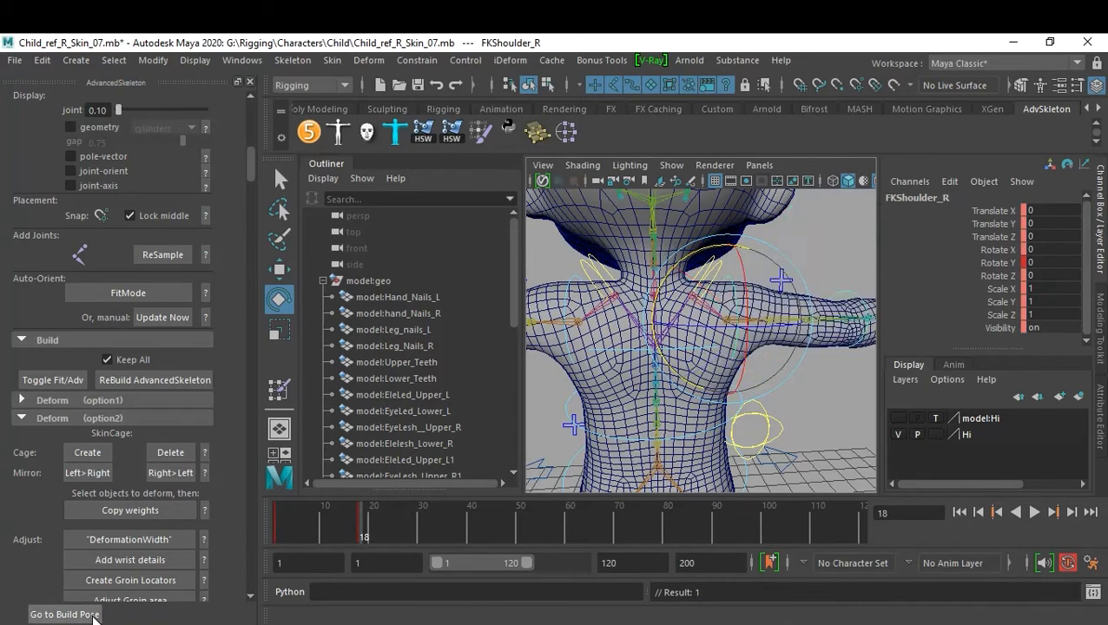
mouse_move(363, 538)
mouse_down()
mouse_move(292, 538)
mouse_move(357, 538)
mouse_up()
mouse_move(243, 532)
mouse_down()
mouse_move(363, 538)
mouse_move(262, 533)
mouse_up()
Select the body mesh near the right armpit, activate the Smooth Weights brush, and open its settings.
click(835, 404)
scroll(841, 395, up, 5)
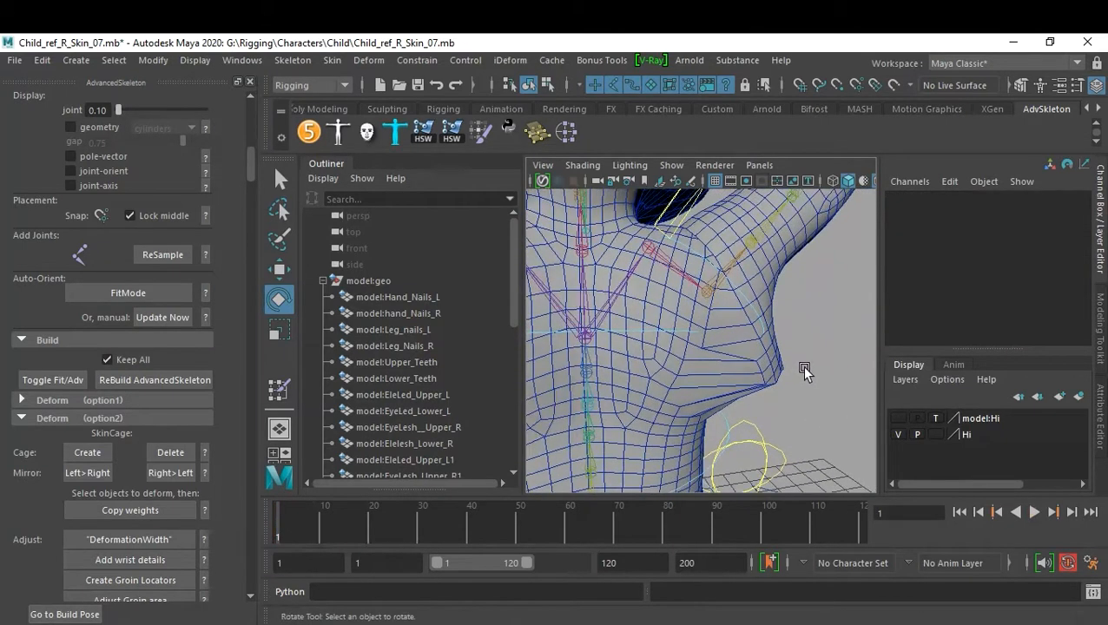
scroll(795, 357, up, 1)
click(788, 346)
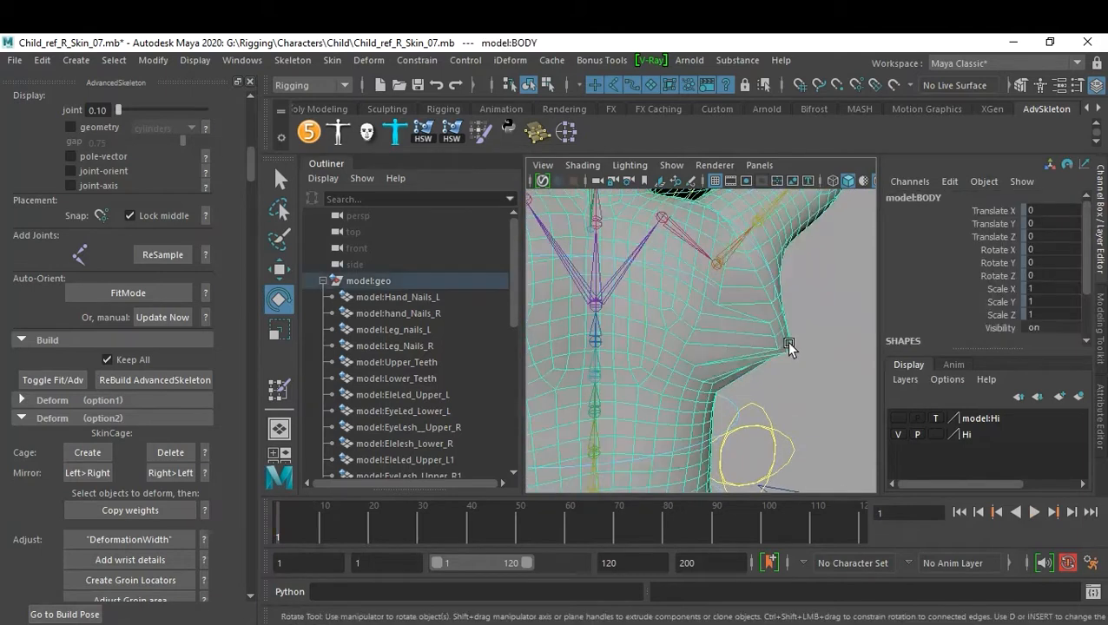
click(482, 132)
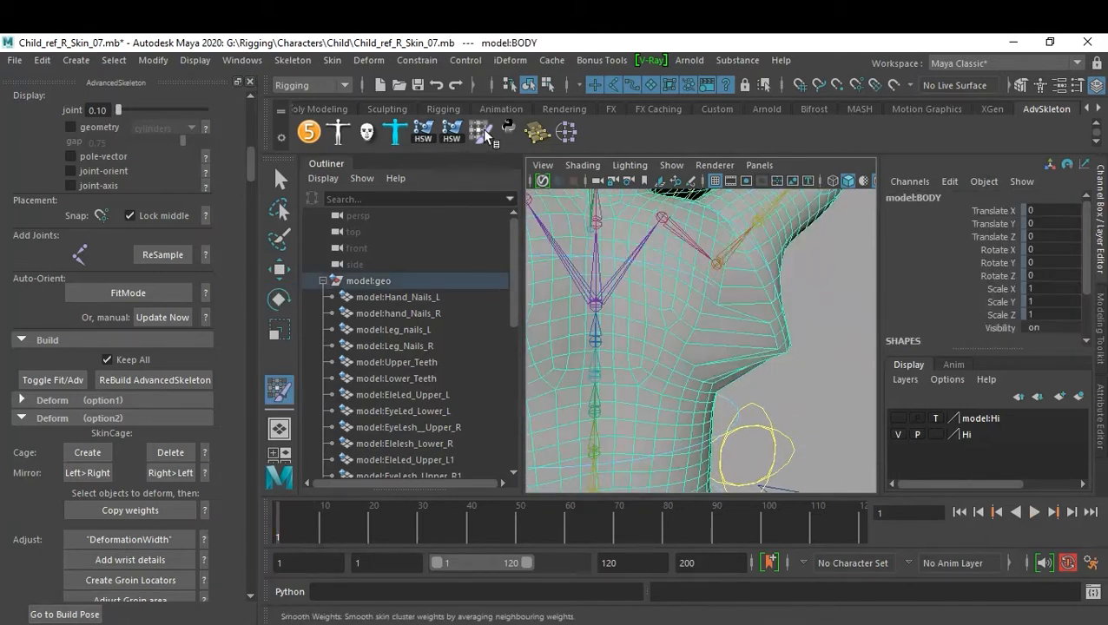
double_click(278, 390)
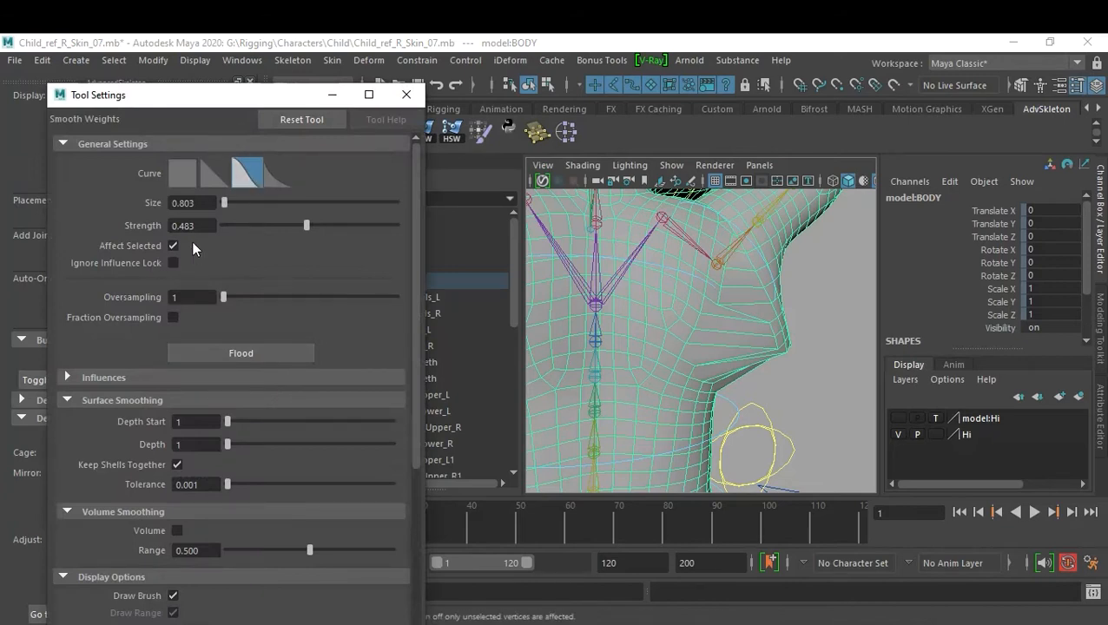
Reduce the brush size to 0.469 and smooth the jagged skin weights under the raised right arm.
mouse_move(749, 354)
mouse_down()
mouse_move(780, 357)
mouse_move(691, 348)
mouse_move(799, 344)
mouse_move(735, 341)
mouse_move(667, 356)
mouse_move(757, 353)
mouse_move(593, 365)
mouse_move(790, 359)
mouse_move(727, 365)
mouse_up()
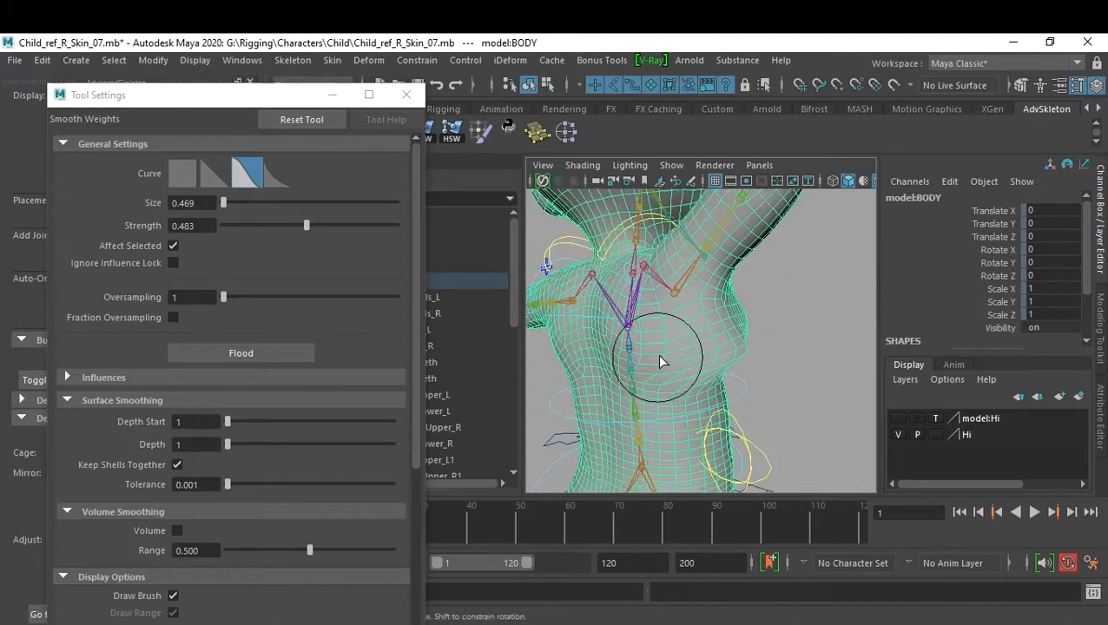
alt+drag(752, 349, 663, 389)
alt+middle_drag(712, 390, 745, 412)
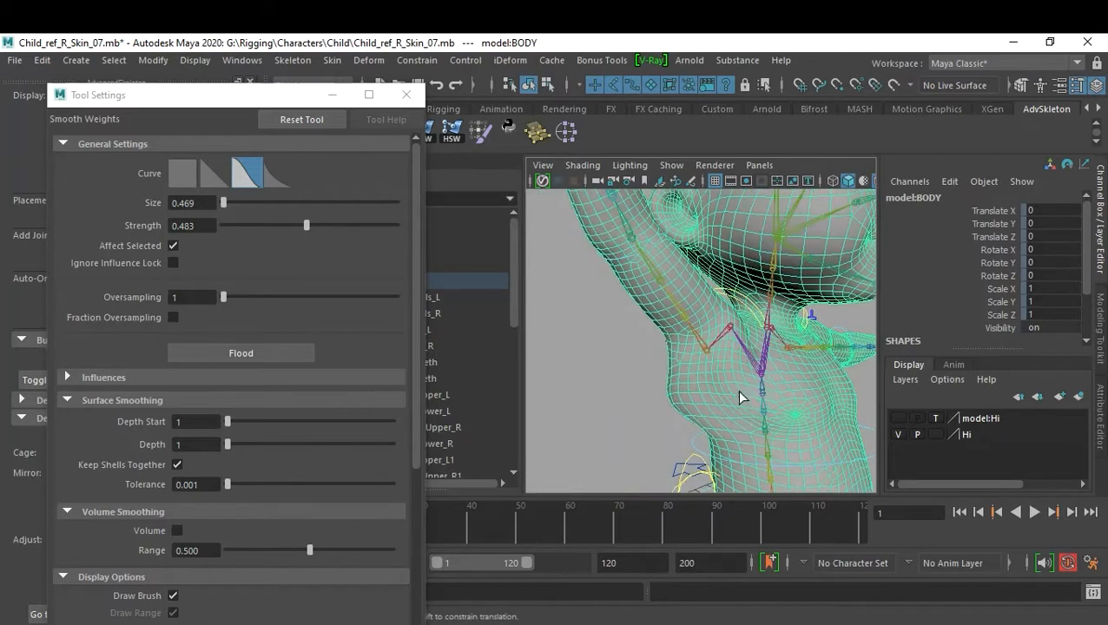
mouse_move(744, 406)
alt+mouse_down()
mouse_move(765, 421)
mouse_move(773, 413)
mouse_move(735, 379)
mouse_move(691, 412)
alt+mouse_up()
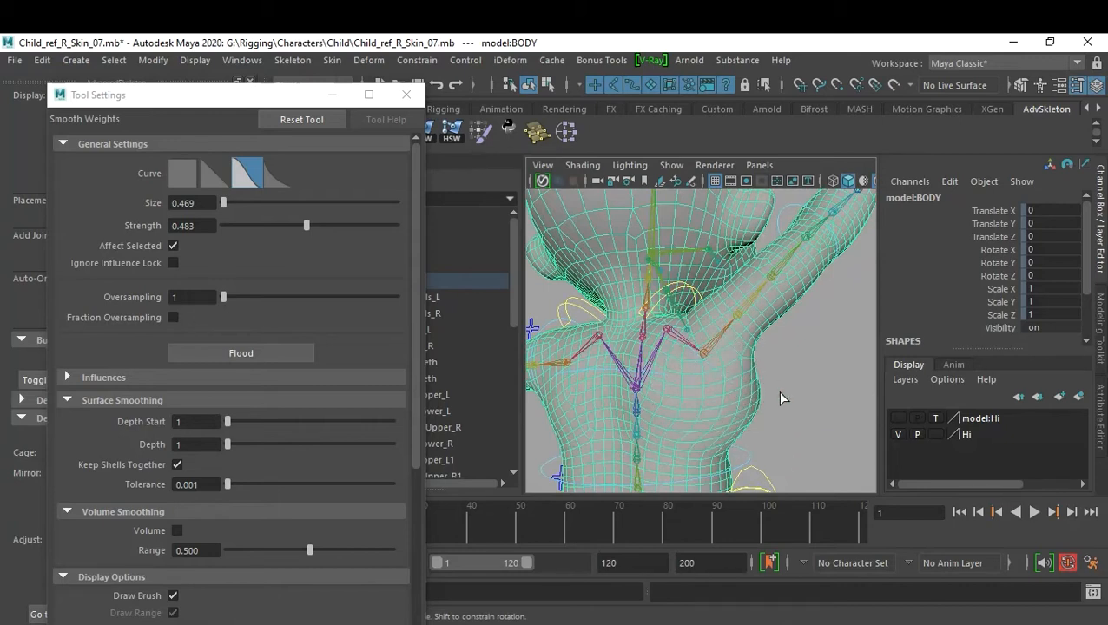
alt+drag(702, 431, 791, 423)
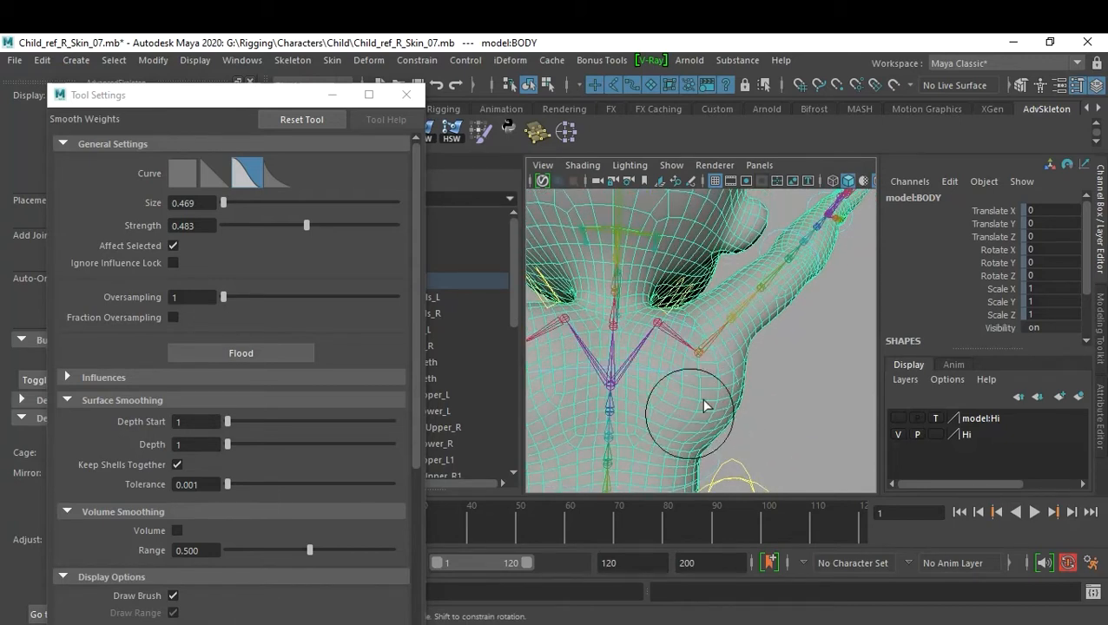
Smooth the skin weights across the right armpit and the side of the chest, working from both front and back.
mouse_move(720, 408)
alt+mouse_down()
mouse_move(690, 417)
mouse_move(734, 415)
mouse_move(724, 415)
alt+mouse_up()
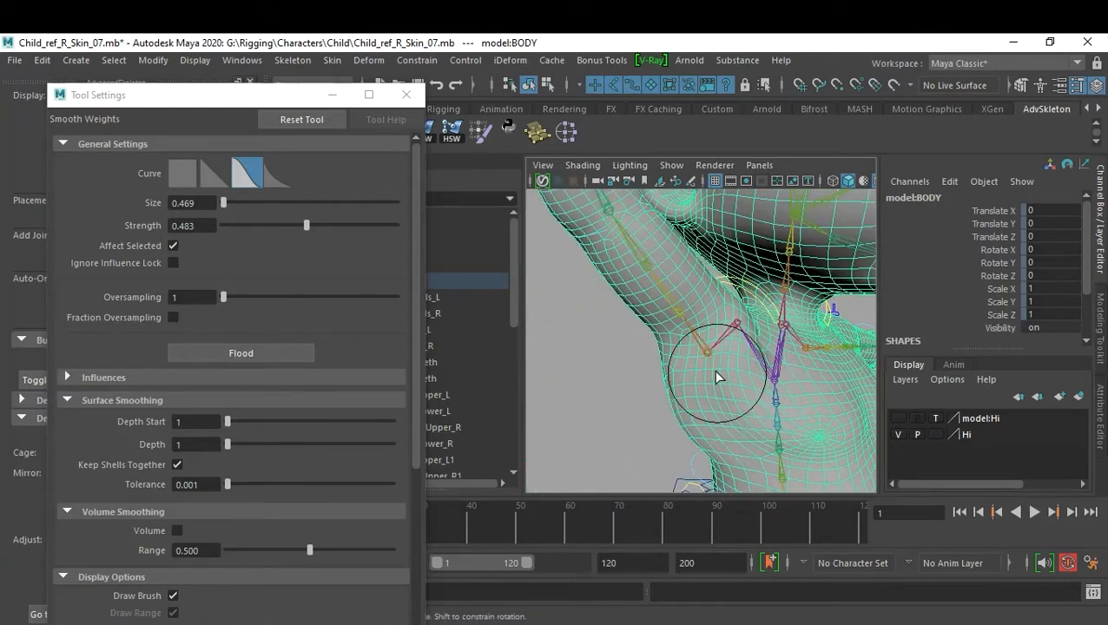
mouse_move(731, 404)
alt+mouse_down()
mouse_move(870, 417)
mouse_move(804, 425)
mouse_move(840, 388)
mouse_move(804, 388)
alt+mouse_up()
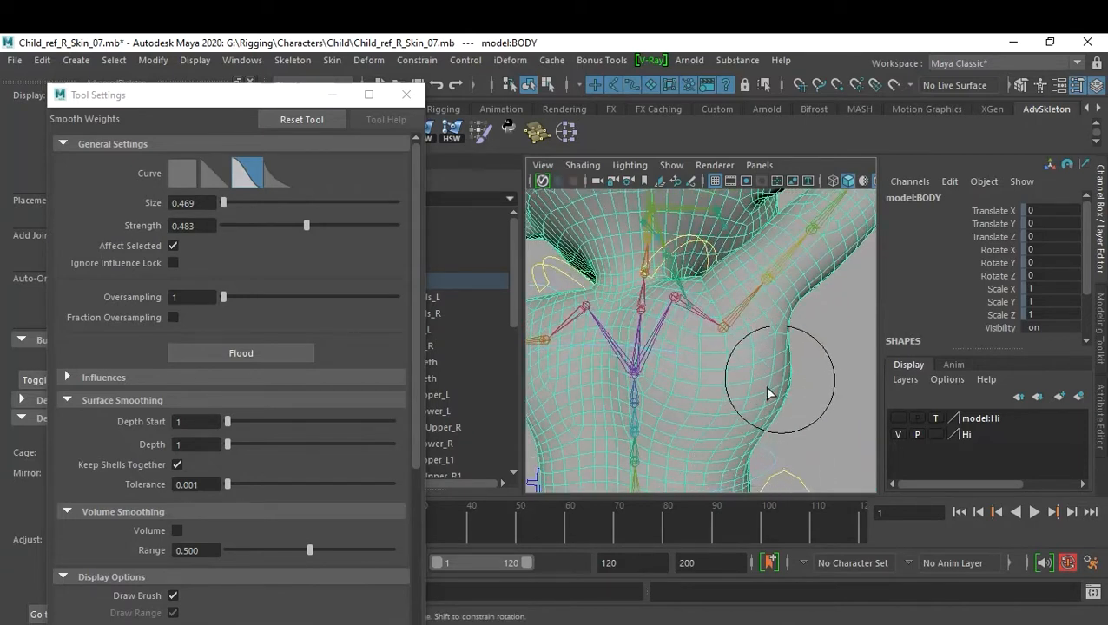
alt+drag(770, 386, 805, 363)
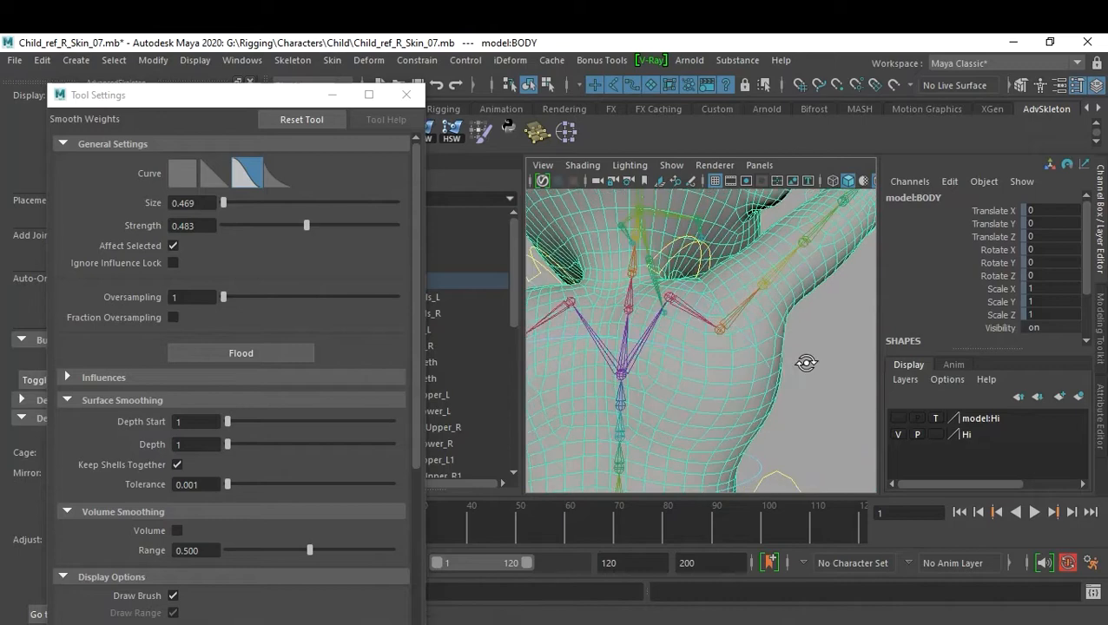
alt+drag(778, 424, 595, 378)
alt+drag(714, 363, 875, 350)
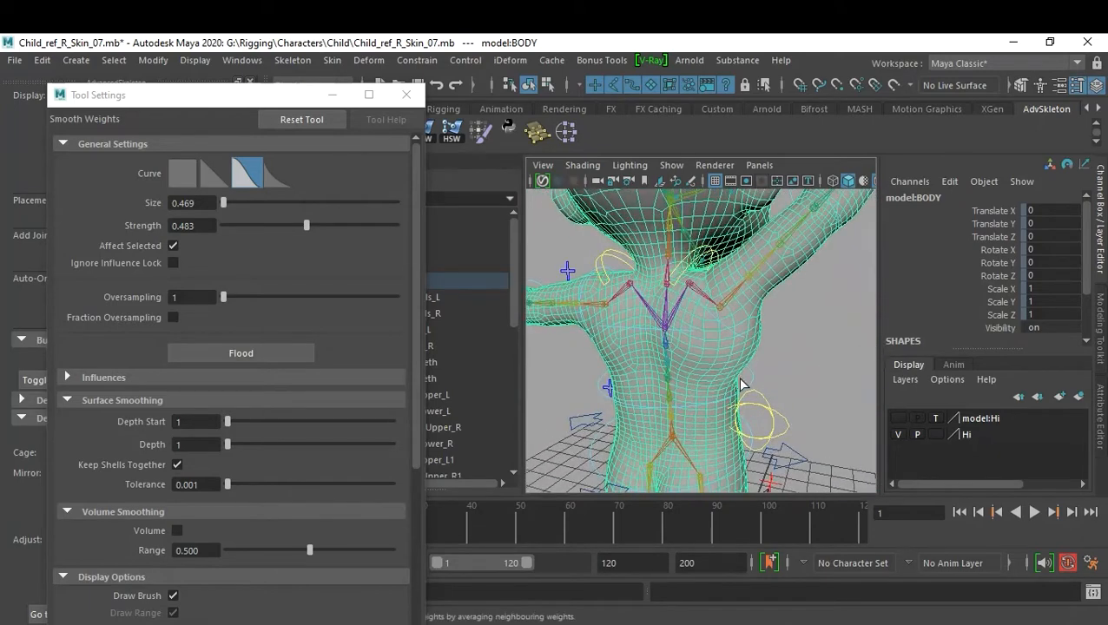
mouse_move(720, 405)
alt+mouse_down()
mouse_move(800, 374)
mouse_move(729, 383)
mouse_move(760, 415)
mouse_move(702, 388)
mouse_move(657, 399)
mouse_move(650, 385)
alt+mouse_up()
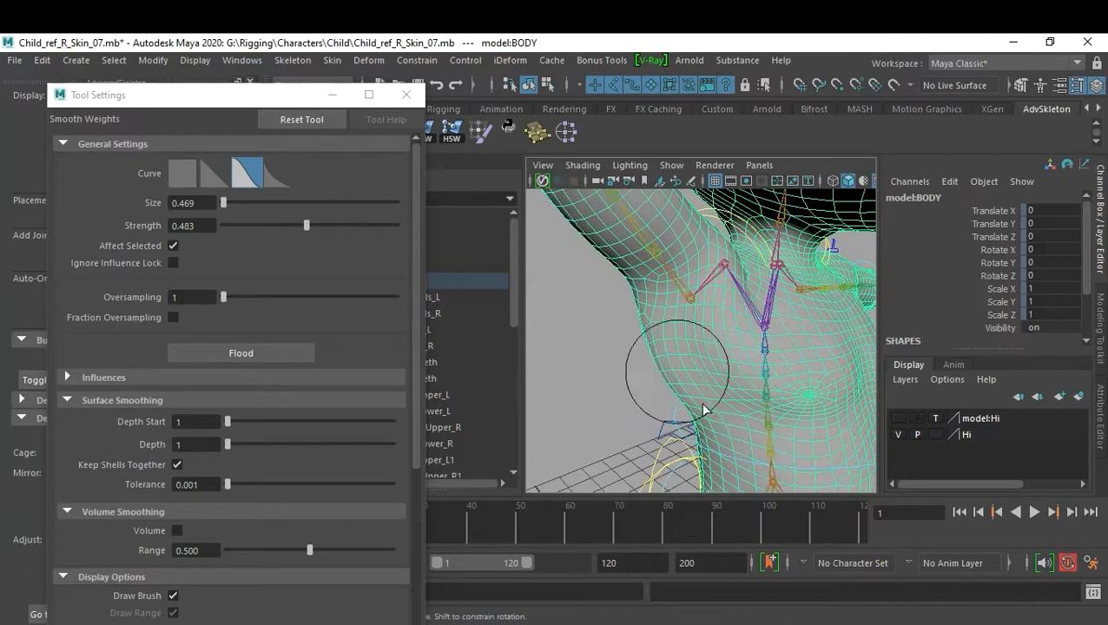
mouse_move(705, 425)
alt+mouse_down()
mouse_move(821, 407)
mouse_move(759, 365)
alt+mouse_up()
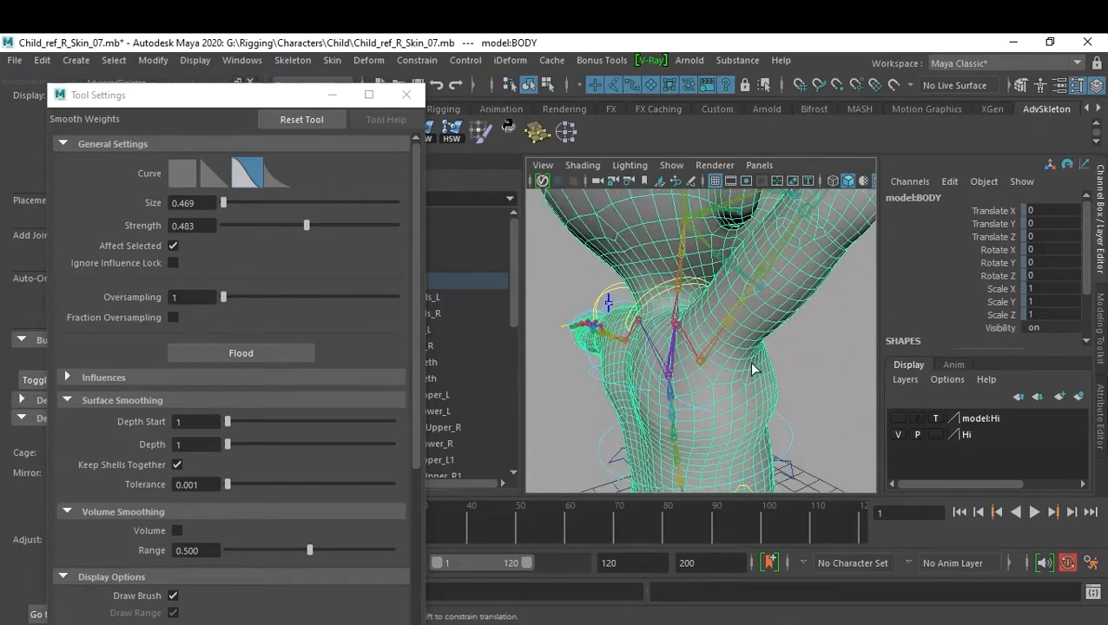
alt+drag(750, 405, 818, 405)
Lower the brush strength to 0.2 and smooth the skin weights on top of the raised right shoulder.
alt+right_drag(773, 383, 812, 395)
alt+drag(751, 386, 778, 409)
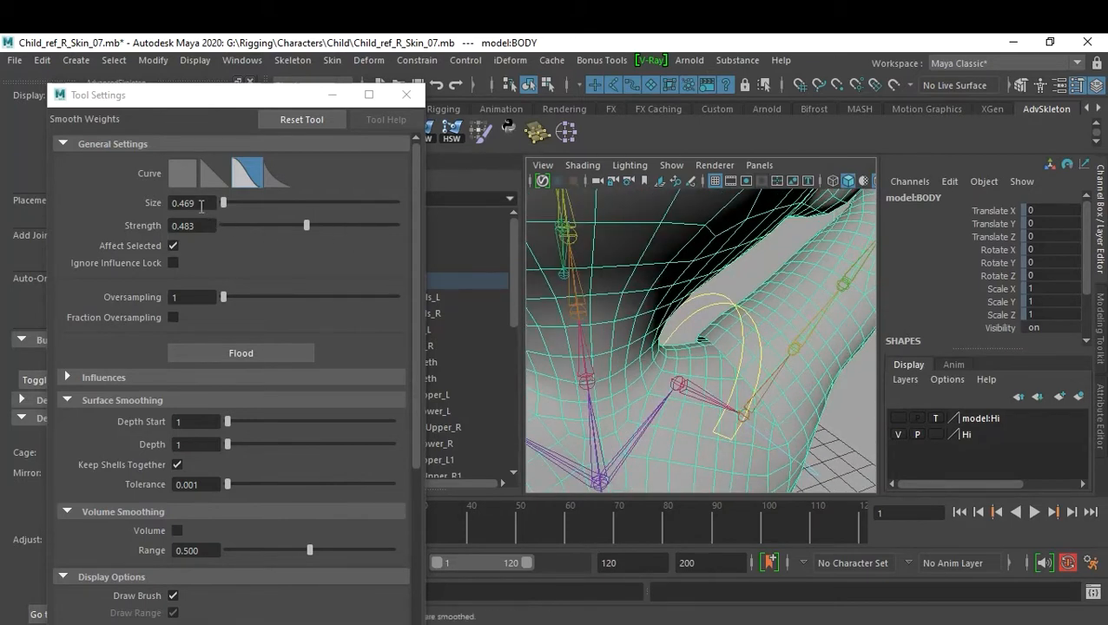
double_click(207, 202)
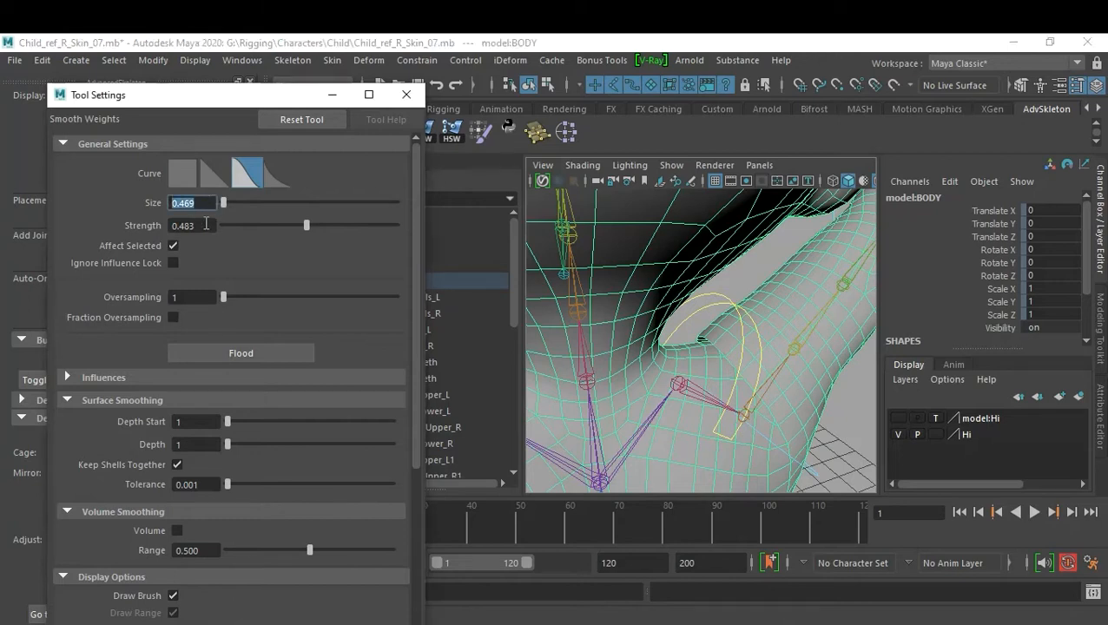
key(Tab)
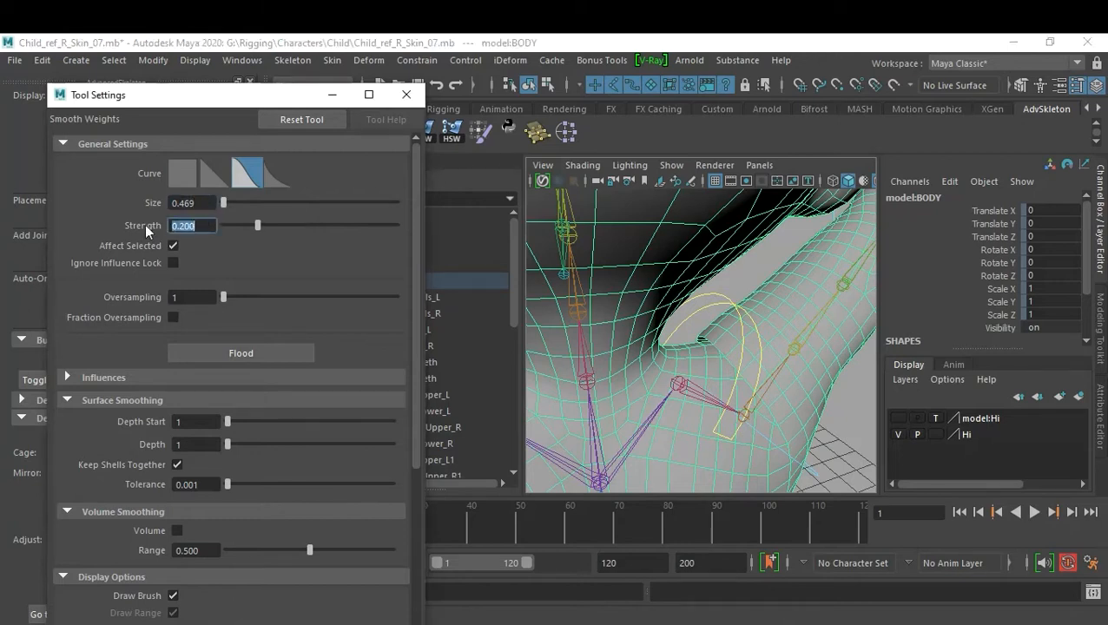
mouse_move(738, 365)
mouse_down()
mouse_move(722, 342)
mouse_move(731, 338)
mouse_up()
mouse_move(761, 391)
mouse_down()
mouse_move(717, 338)
mouse_move(744, 345)
mouse_move(730, 348)
mouse_move(742, 365)
mouse_move(734, 334)
mouse_move(786, 383)
mouse_move(705, 371)
mouse_move(583, 378)
mouse_move(690, 376)
mouse_move(700, 348)
mouse_move(692, 377)
mouse_up()
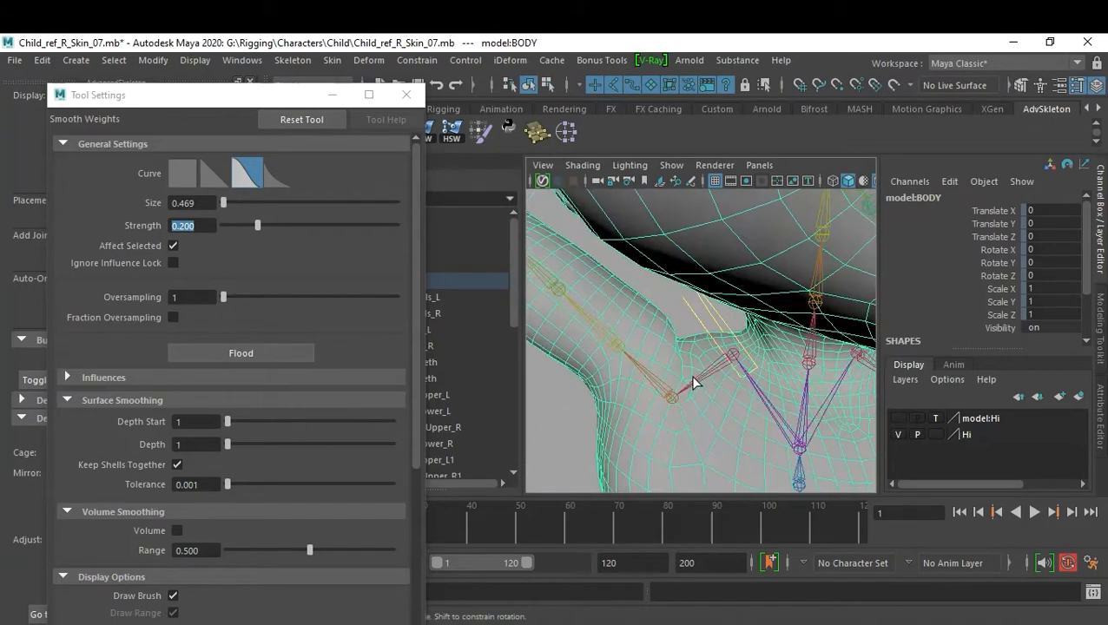
alt+drag(652, 329, 689, 332)
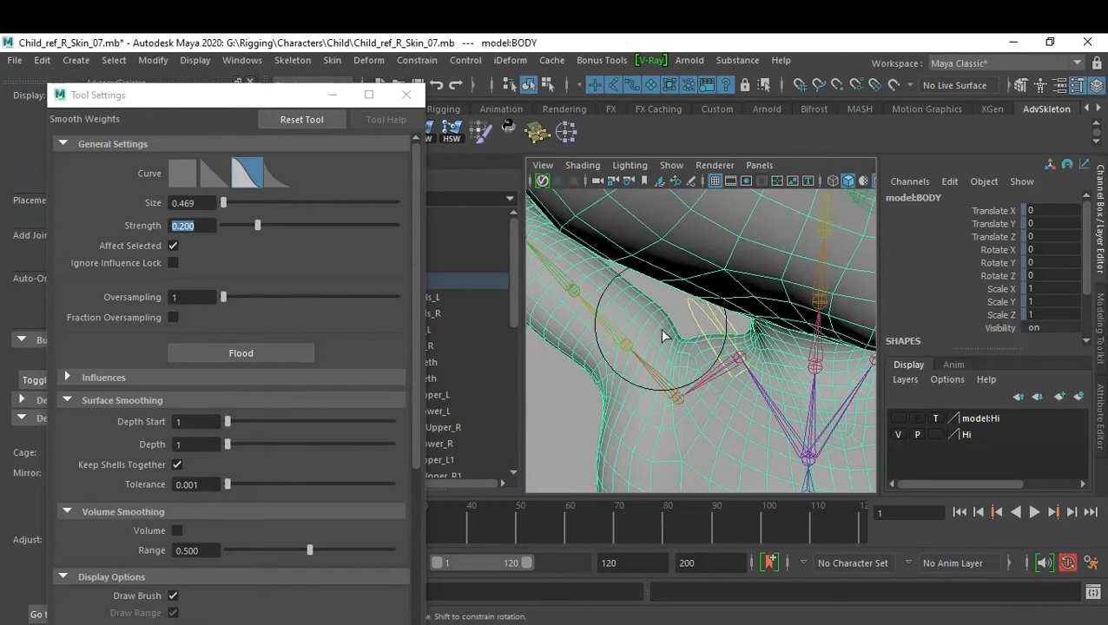
alt+drag(704, 395, 705, 365)
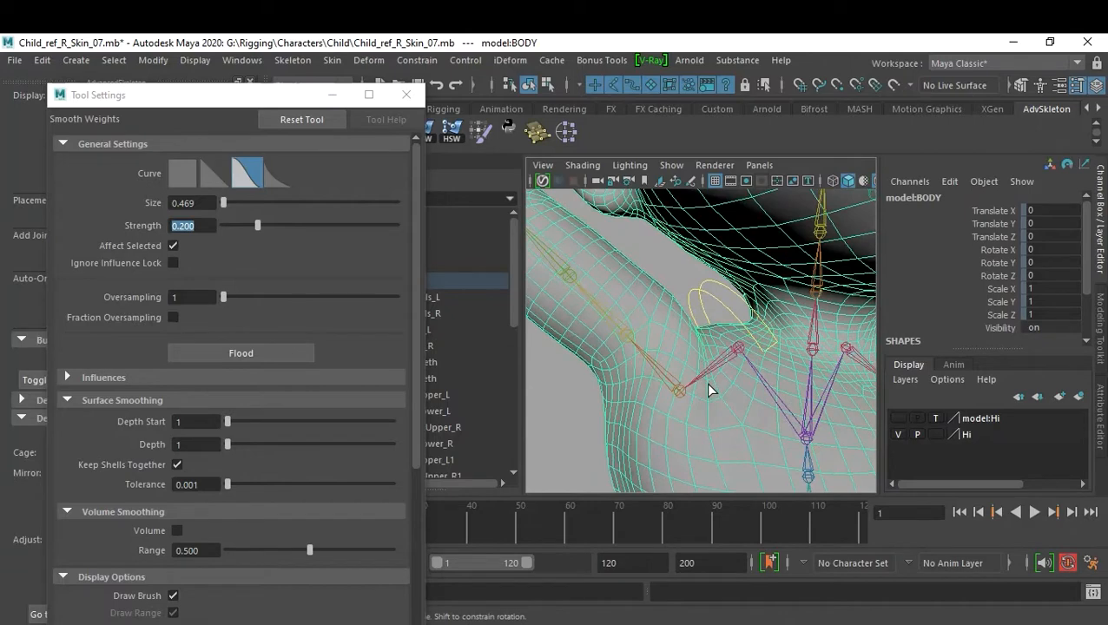
alt+drag(710, 380, 760, 373)
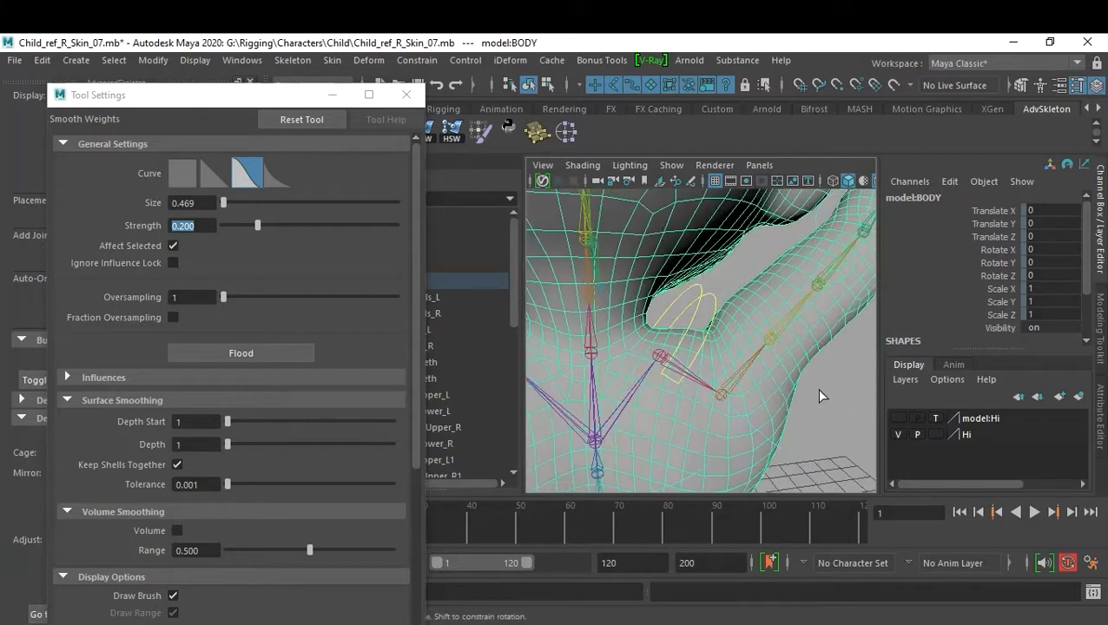
alt+drag(821, 396, 686, 355)
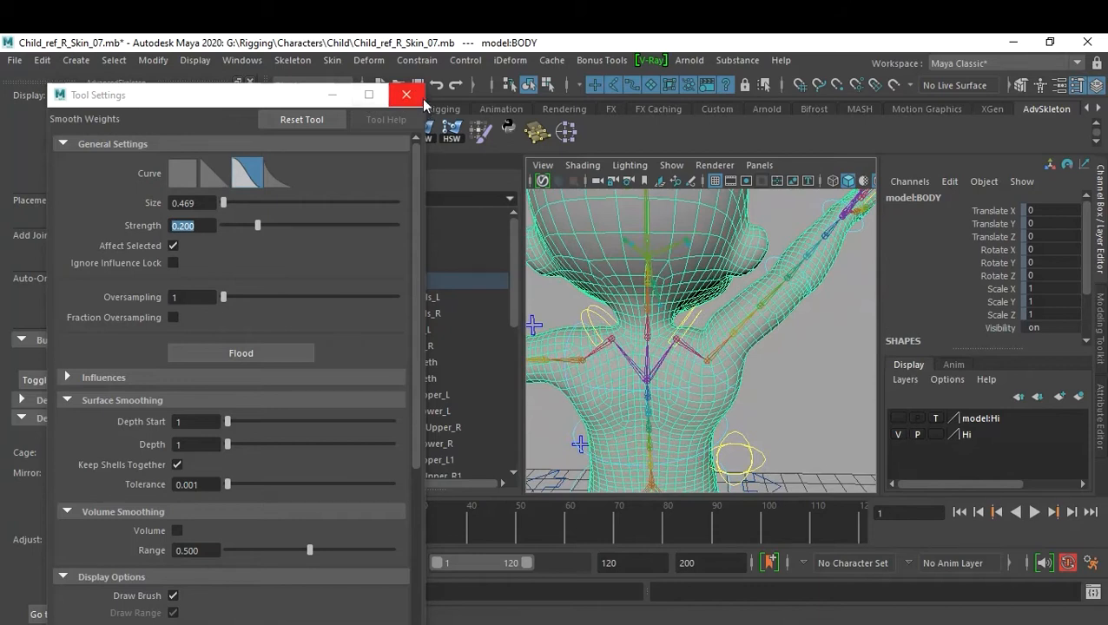
Move the tool settings window clear of the timeline, scrub through the arm raise, and return to frame 1.
drag(262, 99, 112, 121)
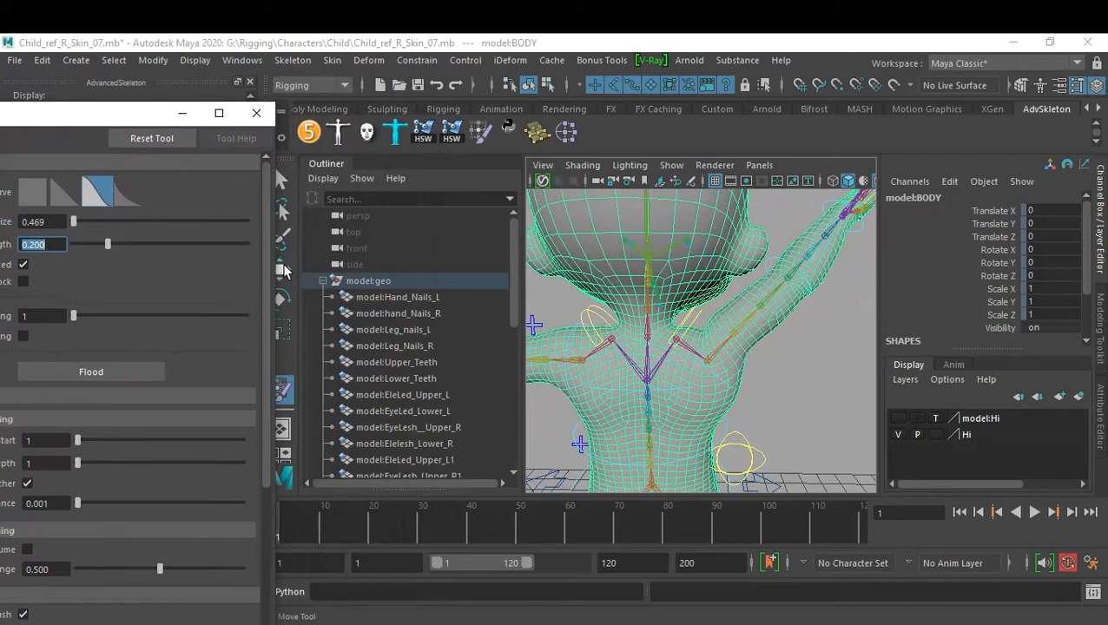
key(alt+v)
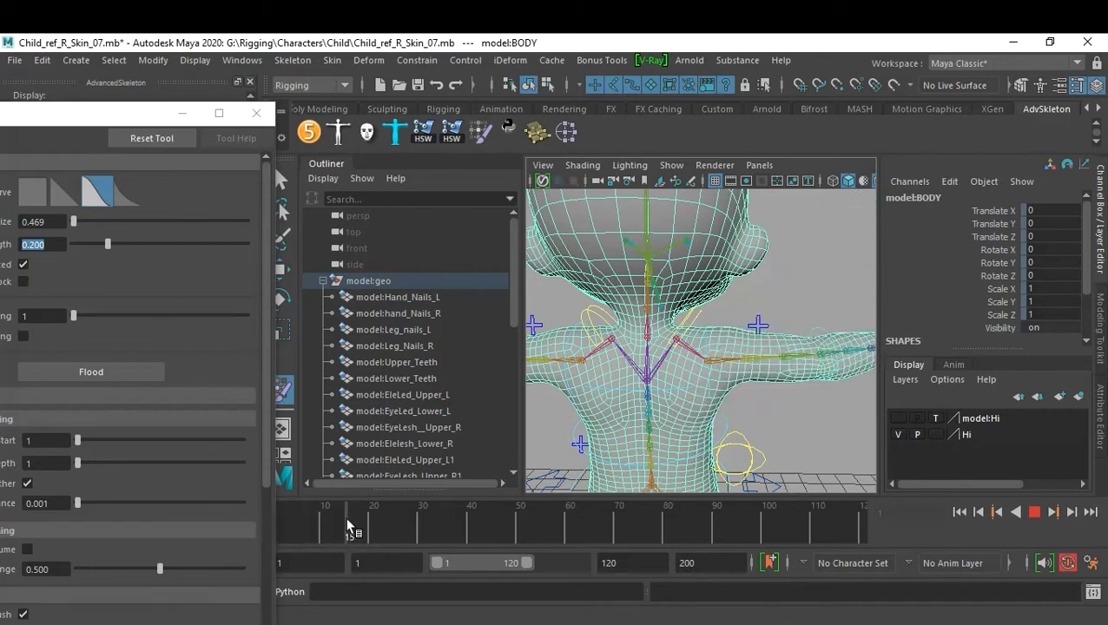
mouse_move(271, 525)
mouse_down()
mouse_move(338, 521)
mouse_move(268, 521)
mouse_up()
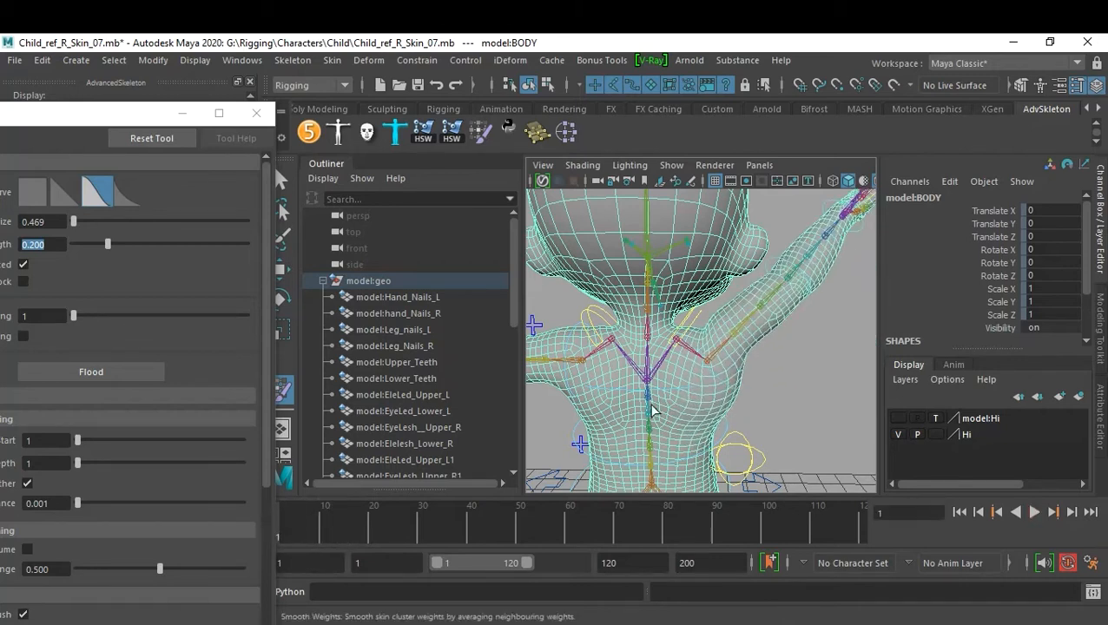
Set the brush size to 0.758 and strength to 0.682, and smooth the weights on the back below the raised right arm.
alt+right_drag(647, 414, 715, 408)
alt+middle_drag(715, 408, 749, 374)
alt+drag(748, 373, 775, 379)
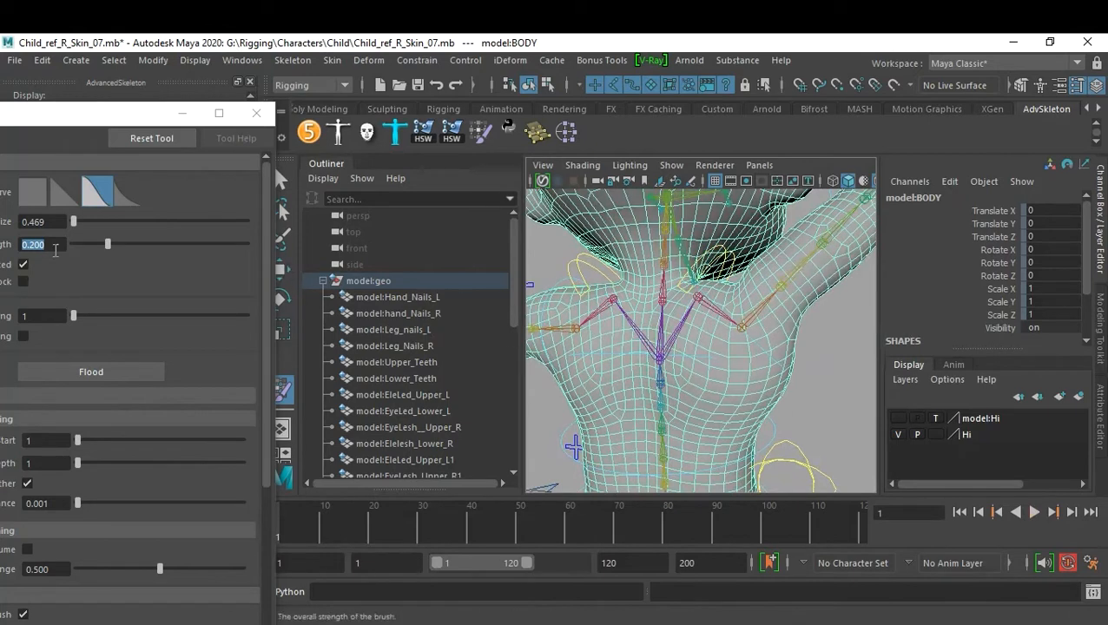
key(b)
drag(760, 401, 775, 402)
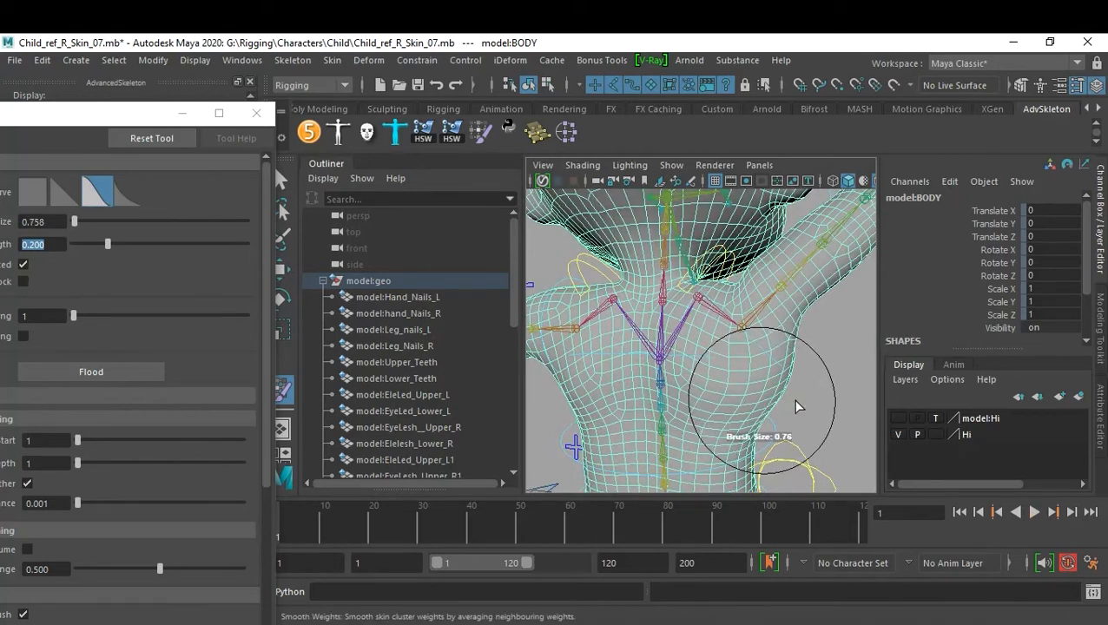
drag(107, 244, 192, 246)
alt+drag(685, 382, 761, 388)
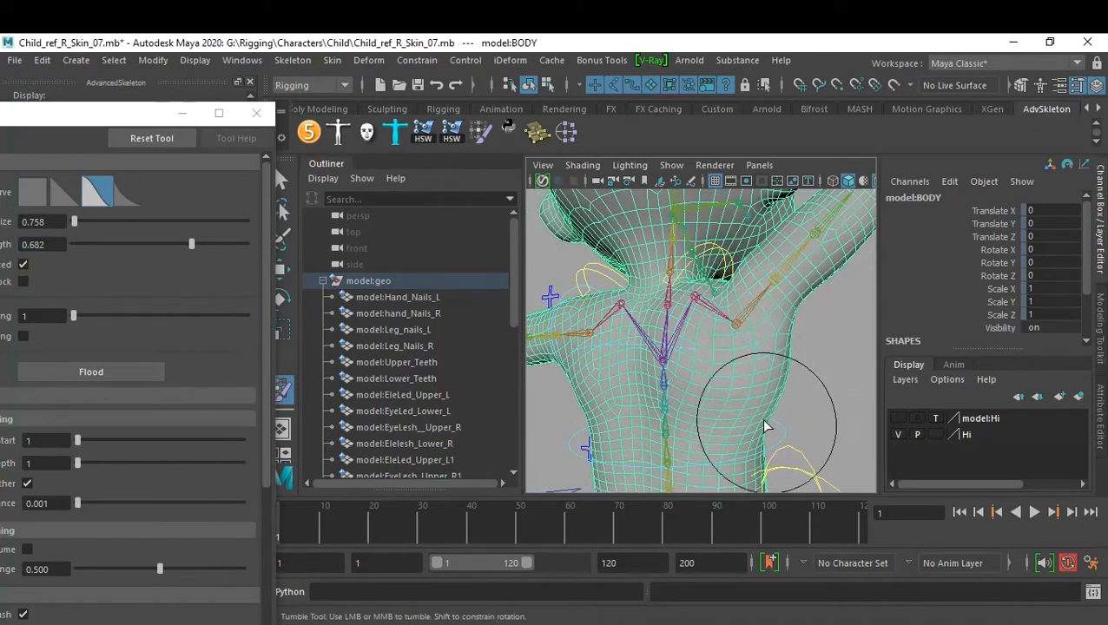
mouse_move(742, 412)
alt+mouse_down()
mouse_move(833, 247)
mouse_move(781, 373)
mouse_move(660, 382)
mouse_move(700, 399)
mouse_move(883, 413)
mouse_move(757, 393)
mouse_move(821, 393)
mouse_move(773, 391)
mouse_move(781, 387)
alt+mouse_up()
scroll(757, 429, down, 3)
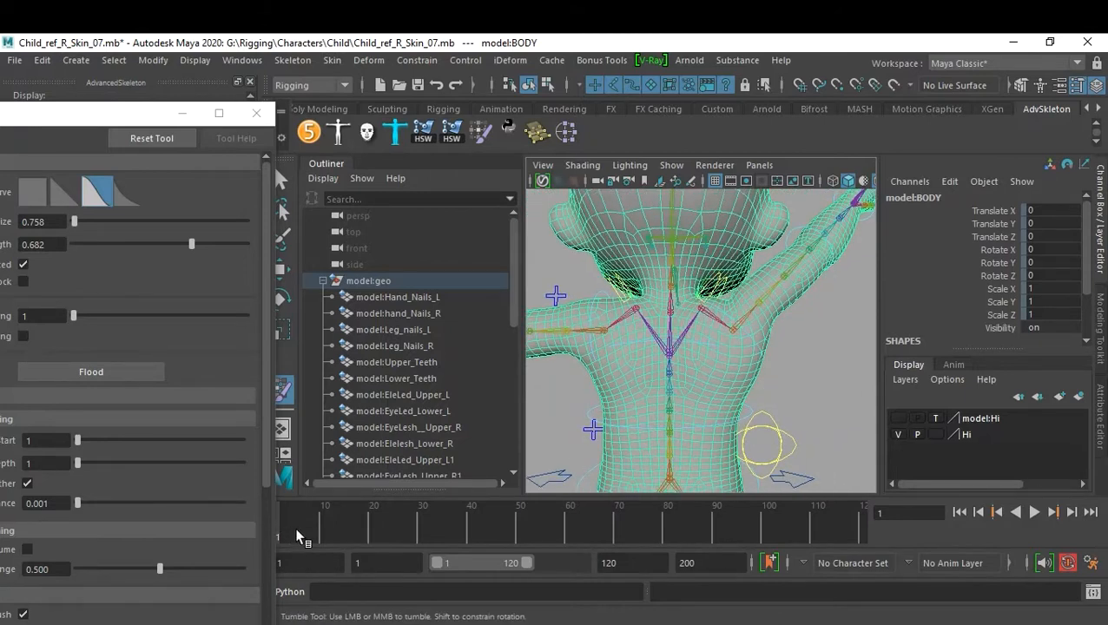
Scrub the arm back to its rest pose at frame 25, leave the weights brush, and deselect the body mesh.
key(alt+v)
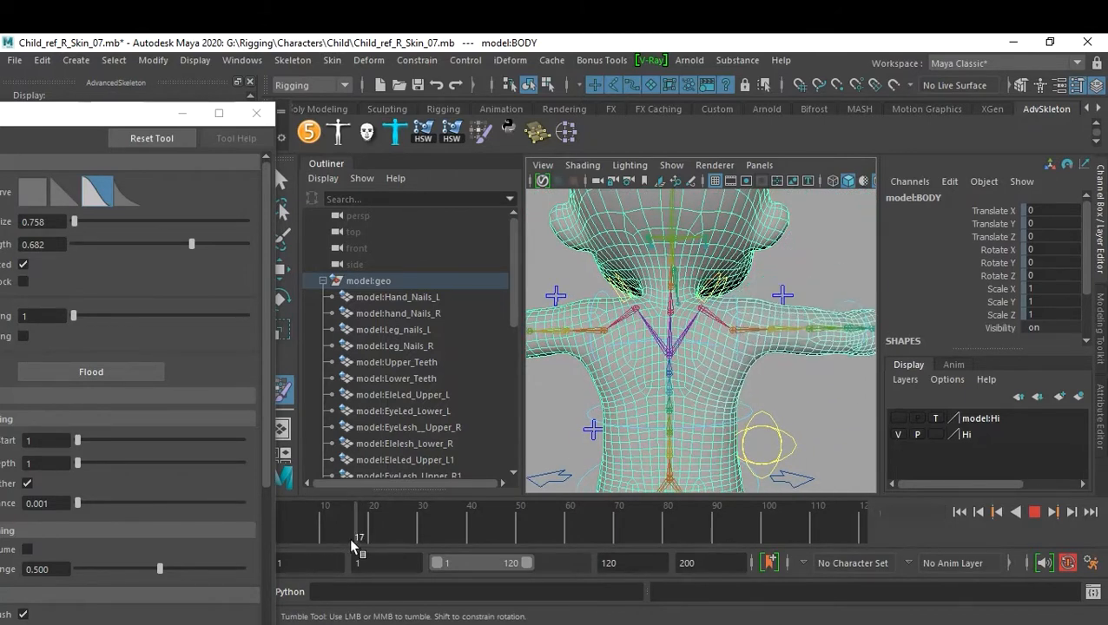
mouse_move(282, 540)
mouse_down()
mouse_move(353, 534)
mouse_move(277, 530)
mouse_move(368, 532)
mouse_move(271, 530)
mouse_move(397, 531)
mouse_up()
key(q)
click(820, 401)
alt+drag(821, 401, 689, 428)
scroll(688, 430, up, 4)
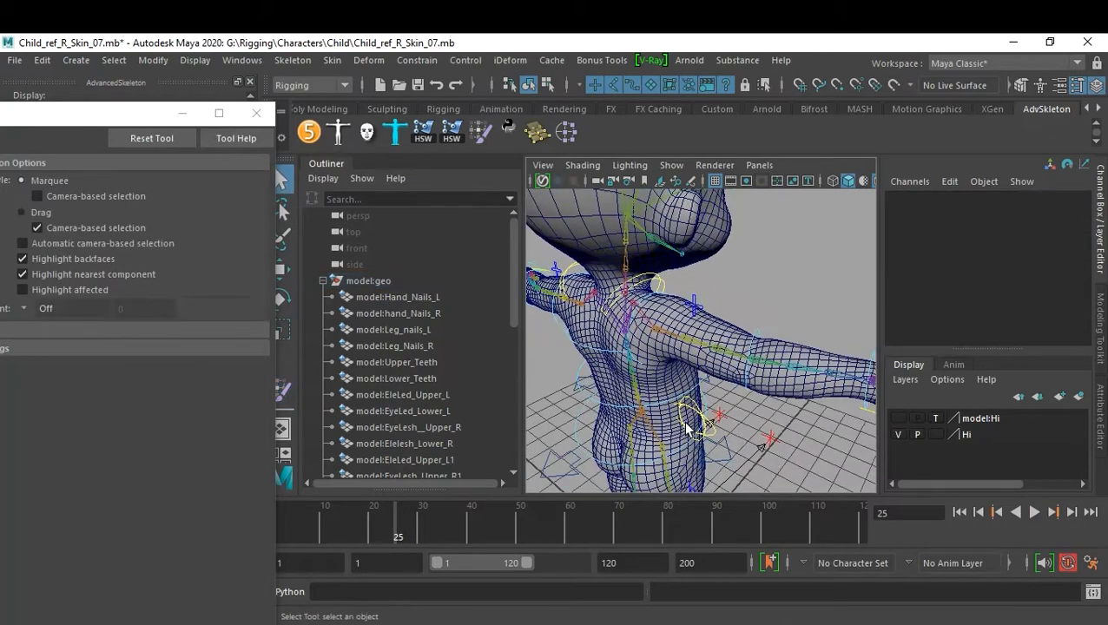
alt+middle_drag(699, 426, 685, 415)
alt+drag(692, 415, 758, 411)
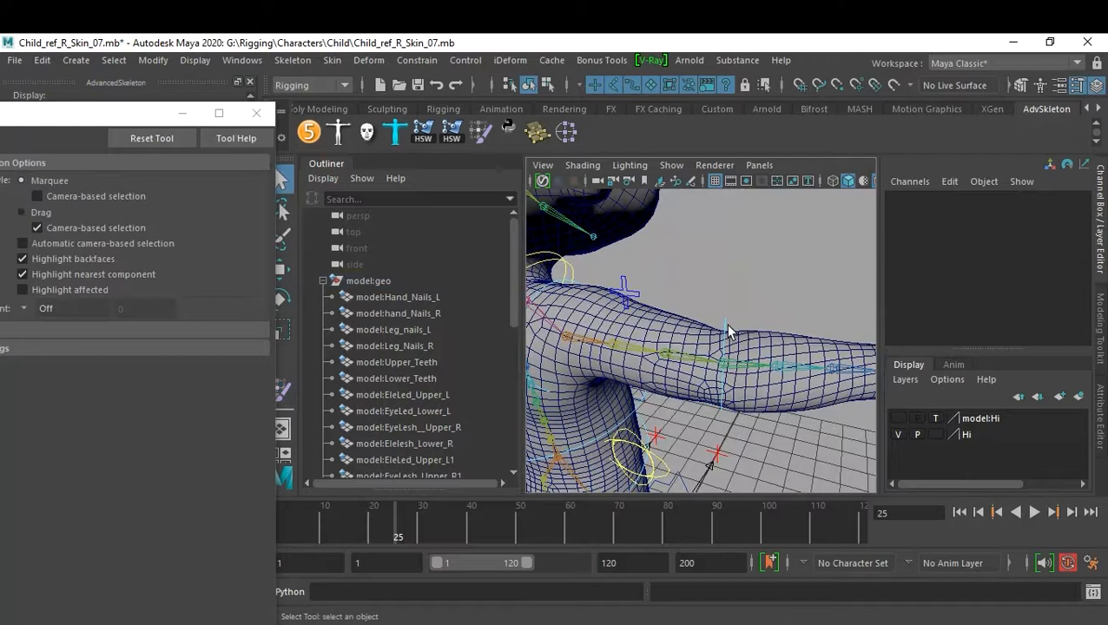
Select the right elbow control FKElbow_R and key its rest pose at frames 25 and 45.
click(724, 322)
key(w)
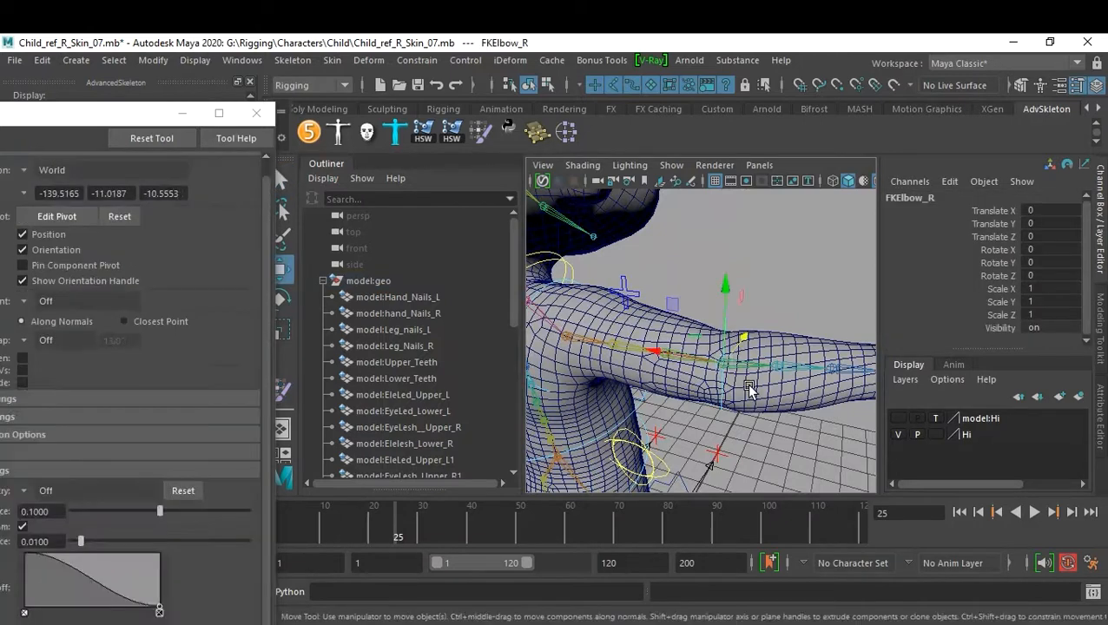
key(e)
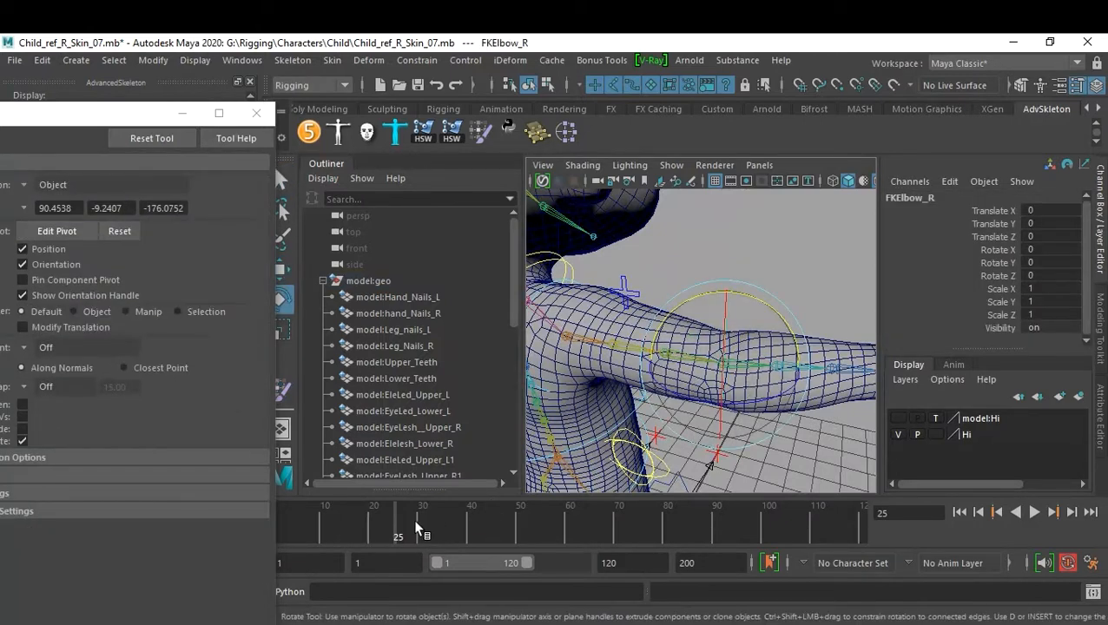
key(s)
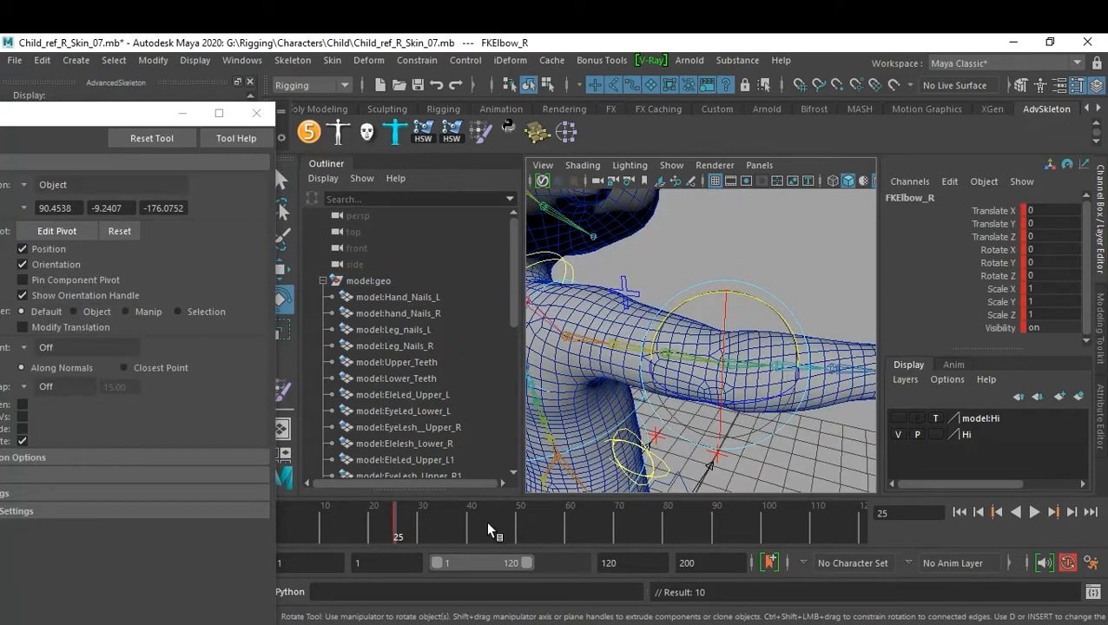
At frame 34, bend the right elbow by rotating FKElbow_R to about 93.7 degrees in Z, and key the pose.
drag(460, 538, 441, 538)
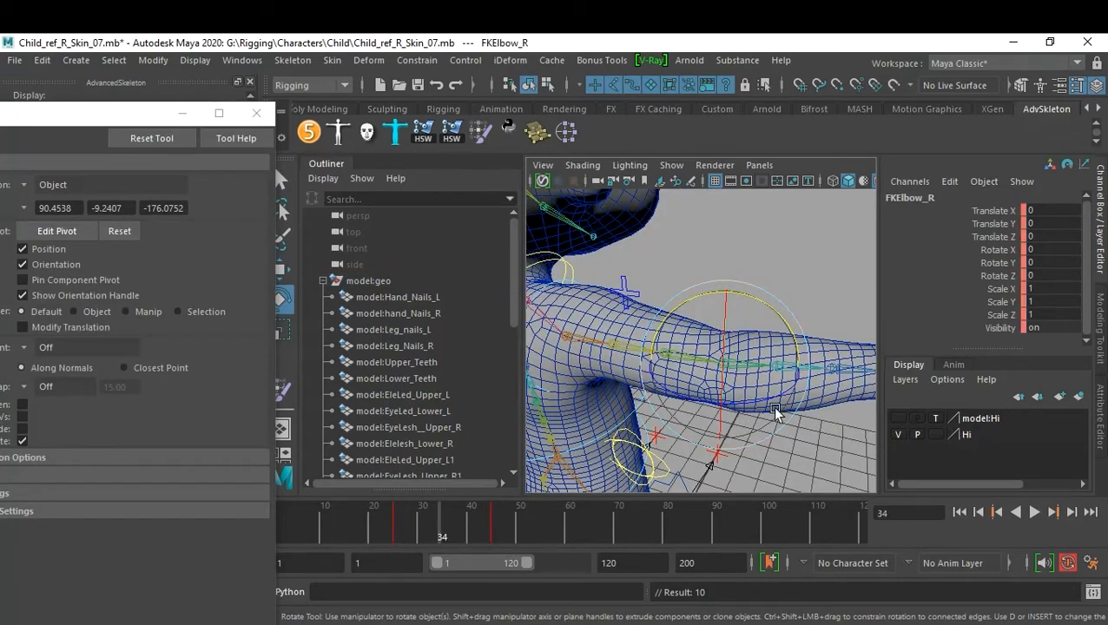
alt+right_drag(796, 404, 732, 404)
alt+drag(732, 404, 567, 412)
alt+drag(666, 399, 580, 415)
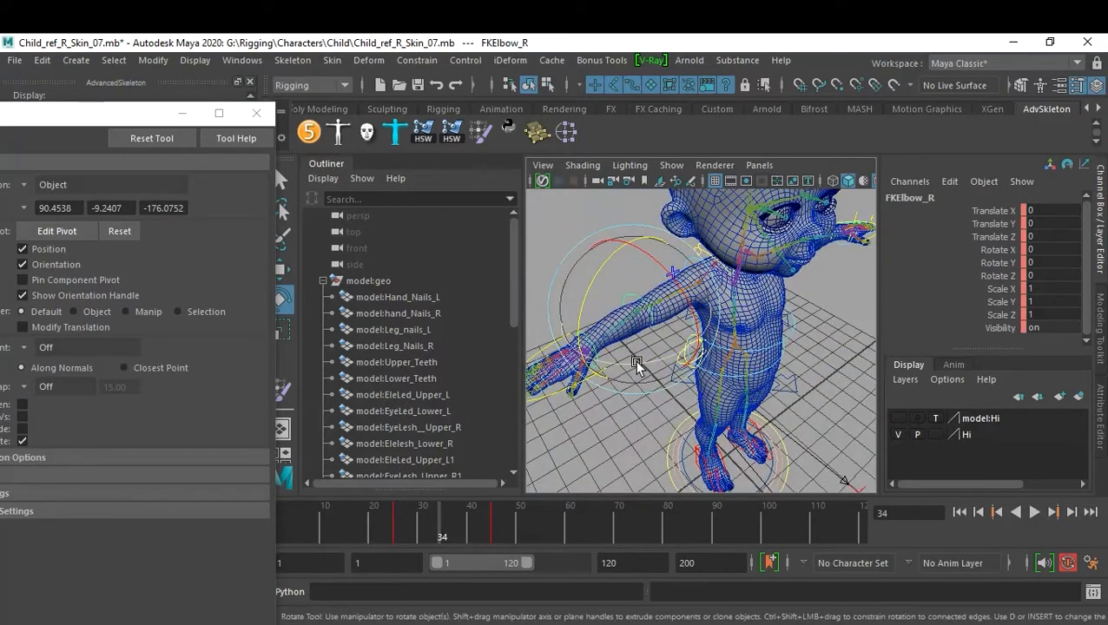
drag(634, 371, 740, 386)
alt+drag(647, 433, 565, 429)
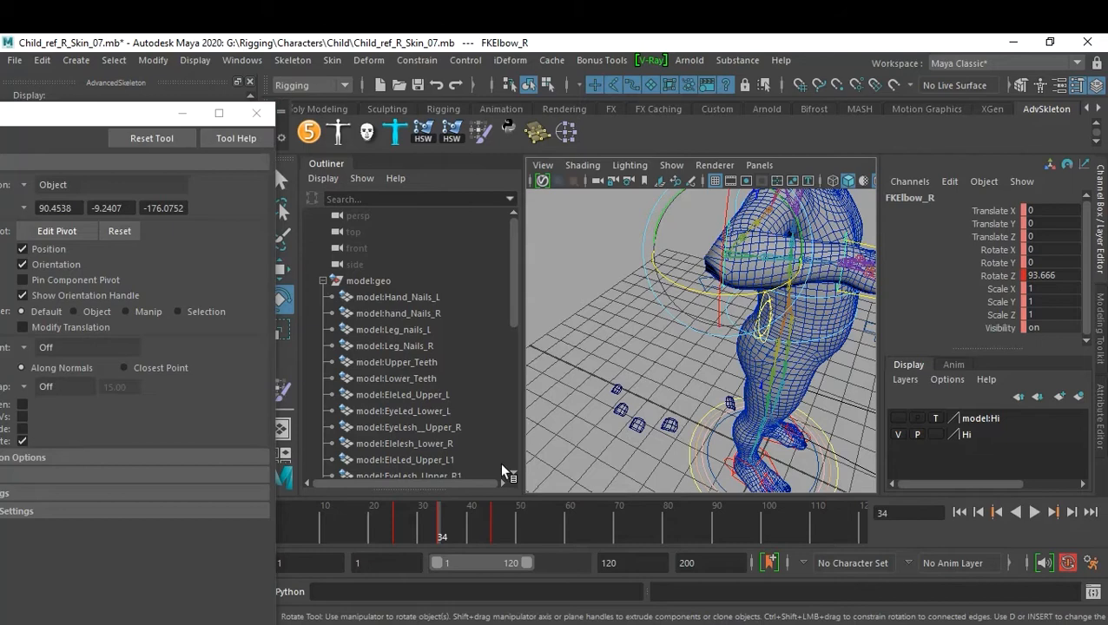
mouse_move(437, 528)
mouse_down()
mouse_move(408, 522)
mouse_move(487, 531)
mouse_move(440, 527)
mouse_up()
Play and scrub the right elbow bend between frames 25 and 34, examining the elbow mesh deformation from several angles.
alt+drag(747, 364, 754, 398)
key(alt+v)
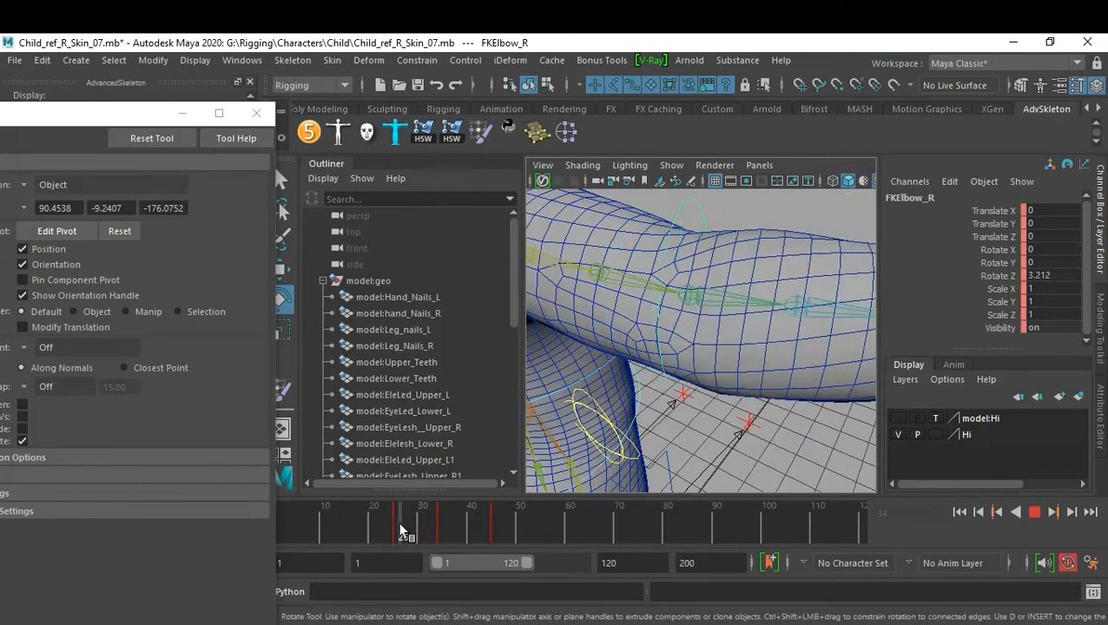
drag(419, 527, 397, 527)
alt+drag(607, 382, 681, 350)
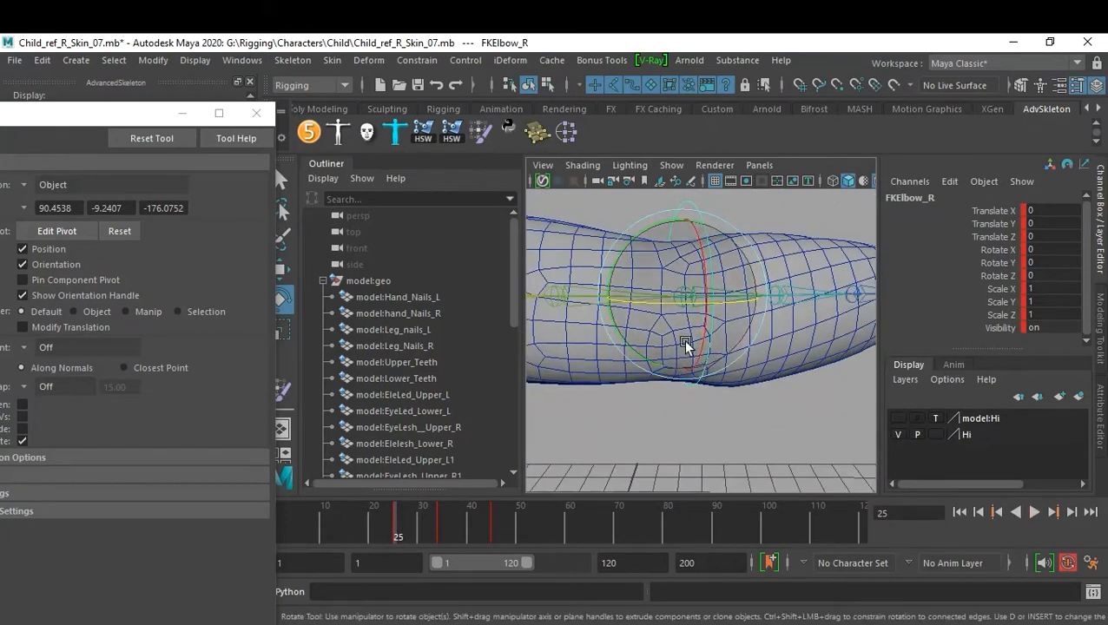
key(alt+v)
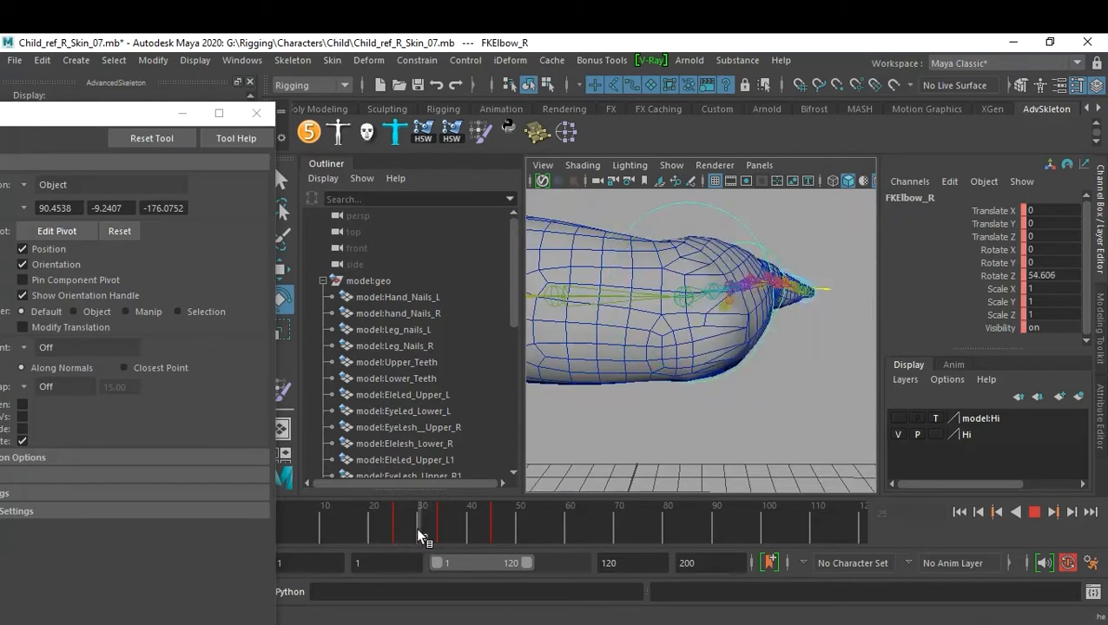
key(Escape)
mouse_move(692, 446)
alt+mouse_down()
mouse_move(732, 435)
mouse_move(688, 462)
mouse_move(712, 444)
alt+mouse_up()
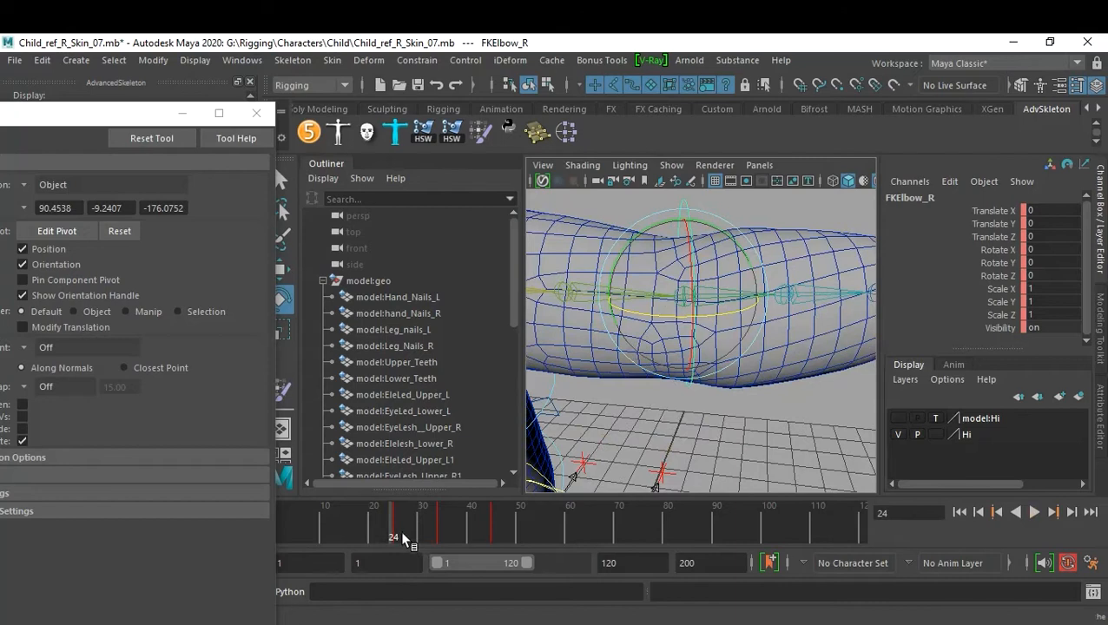
key(alt+v)
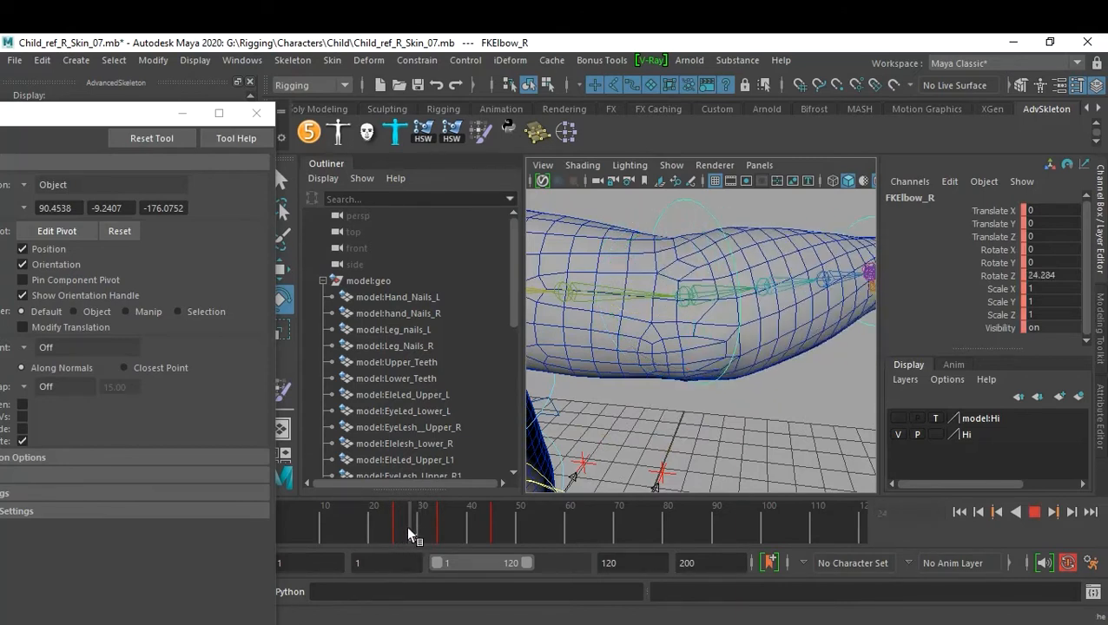
key(Escape)
alt+drag(753, 390, 743, 390)
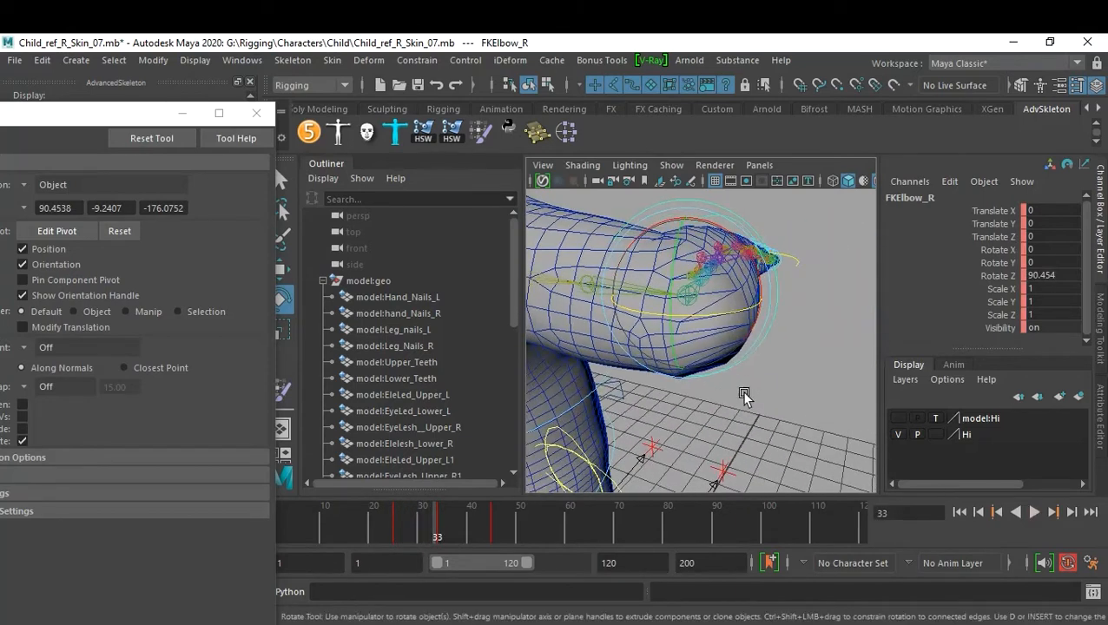
Select the body mesh at frame 33 and activate the Smooth Weights brush with size 0.236 and strength 0.213.
click(744, 391)
click(713, 319)
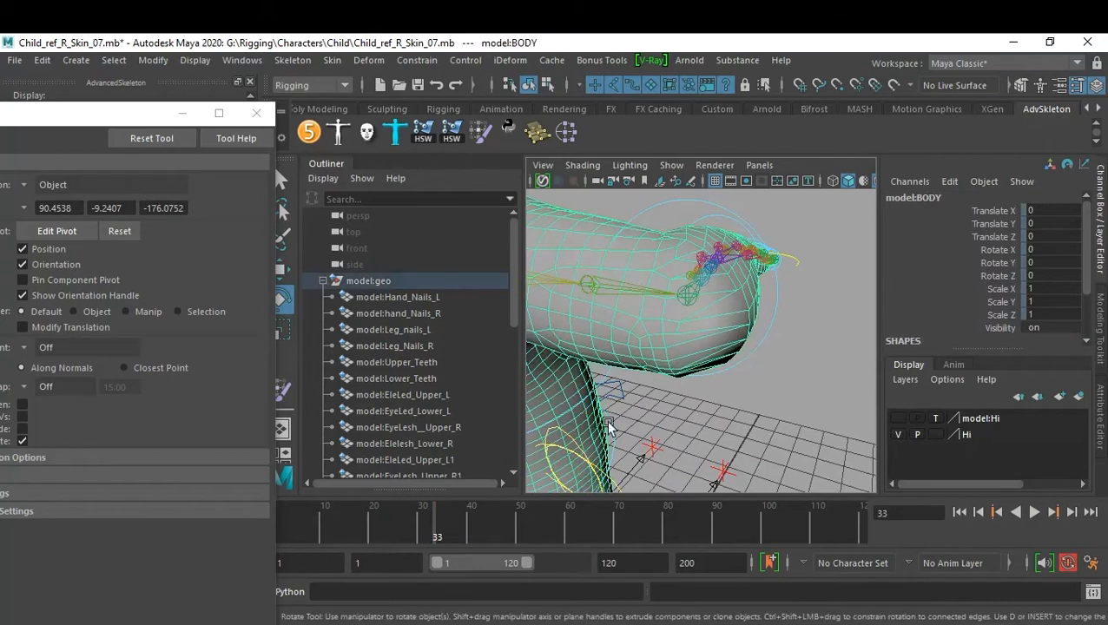
click(792, 388)
click(724, 360)
click(479, 131)
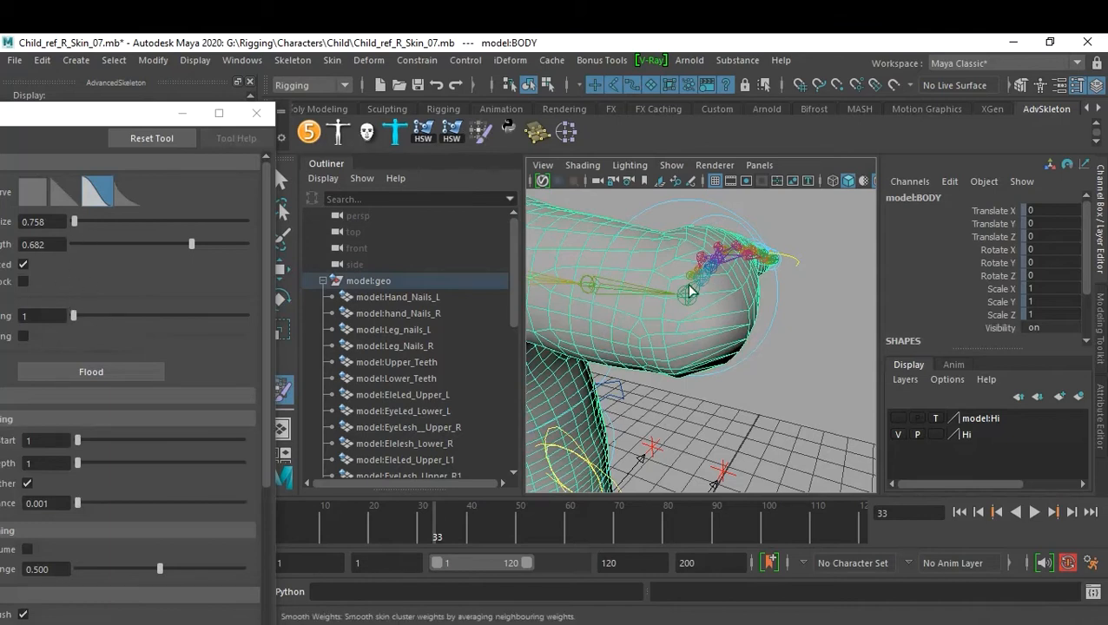
mouse_move(757, 337)
mouse_down()
mouse_move(692, 316)
mouse_move(697, 347)
mouse_move(695, 291)
mouse_move(525, 232)
mouse_up()
drag(688, 329, 697, 331)
drag(191, 244, 110, 247)
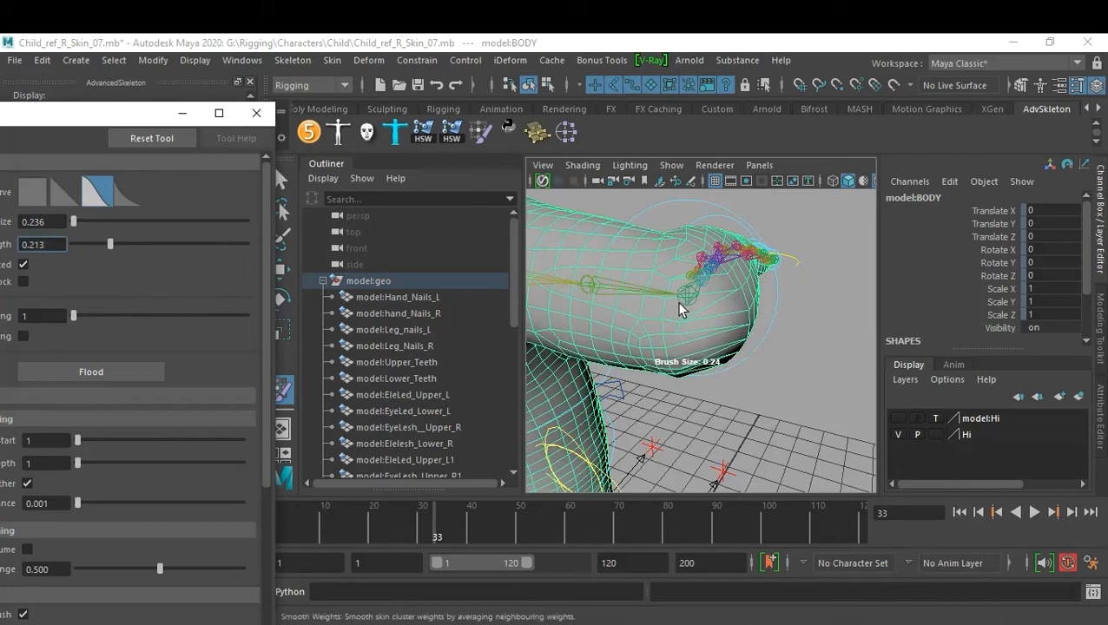
Smooth the skin weights around the outer side and underside of the bent right elbow.
click(699, 320)
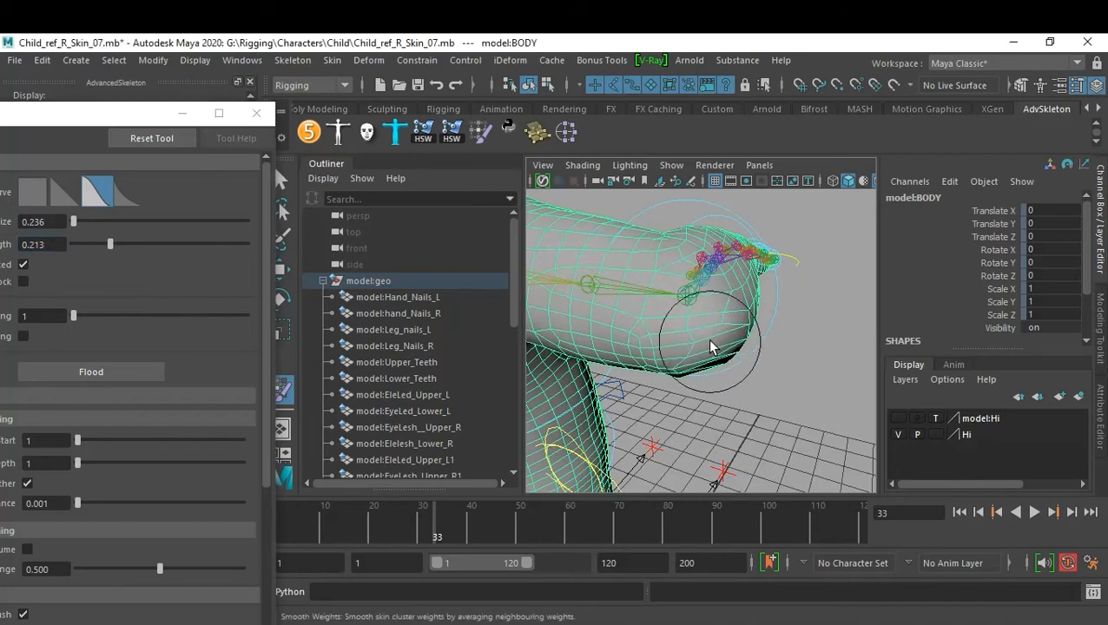
mouse_move(720, 339)
alt+mouse_down()
mouse_move(772, 346)
mouse_move(698, 311)
alt+mouse_up()
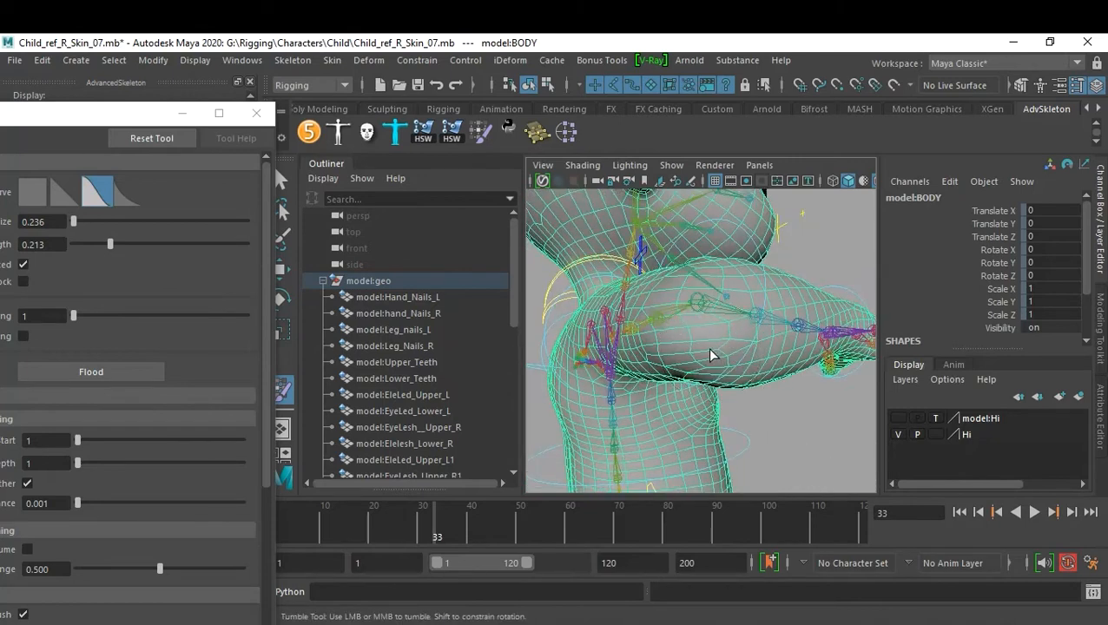
alt+drag(709, 355, 770, 378)
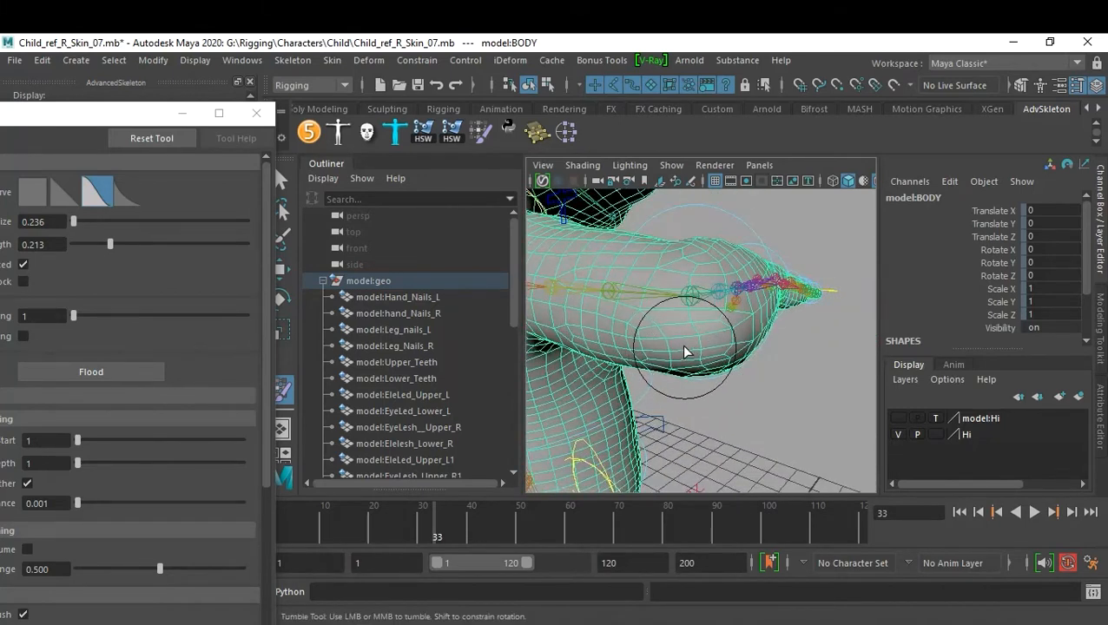
alt+drag(685, 352, 769, 361)
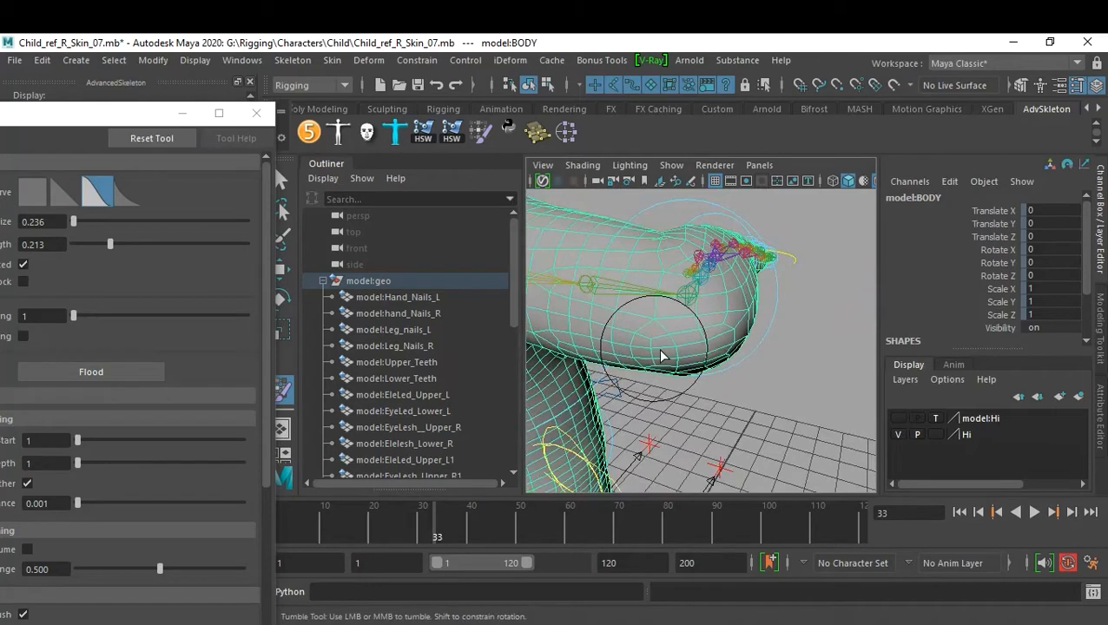
alt+drag(712, 348, 705, 390)
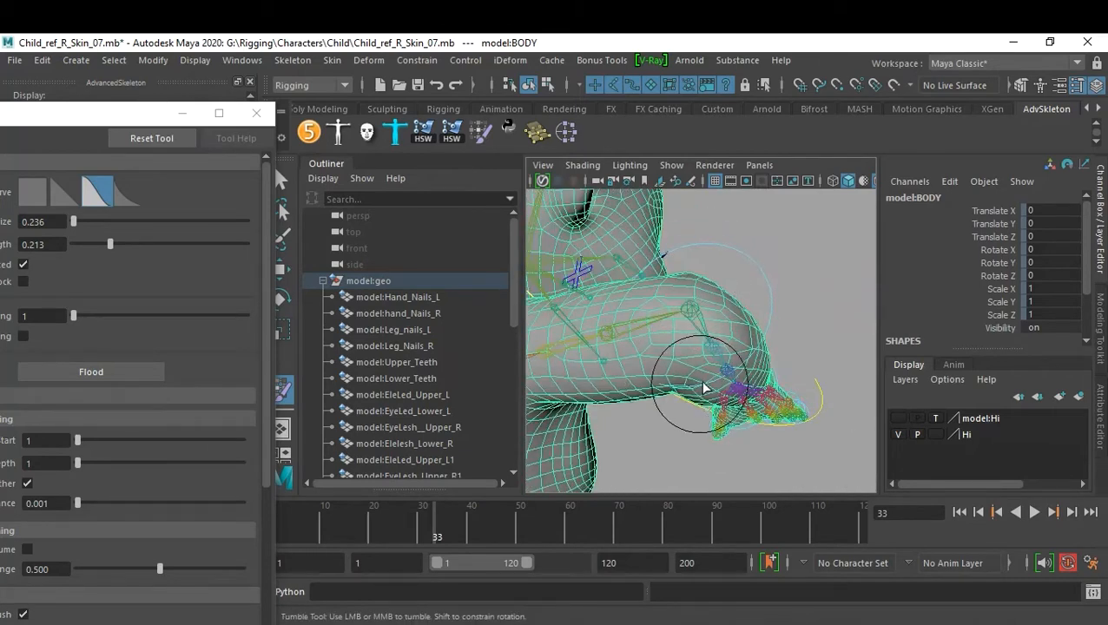
alt+drag(707, 350, 703, 318)
Display the mesh in wireframe, set the surface smoothing depth to 2, and smooth the weights in the inner elbow crease.
mouse_move(703, 356)
alt+mouse_down()
mouse_move(749, 338)
mouse_move(695, 299)
mouse_move(731, 301)
mouse_move(722, 316)
mouse_move(831, 323)
mouse_move(834, 338)
mouse_move(804, 317)
mouse_move(784, 365)
mouse_move(753, 390)
mouse_move(756, 410)
mouse_move(752, 385)
alt+mouse_up()
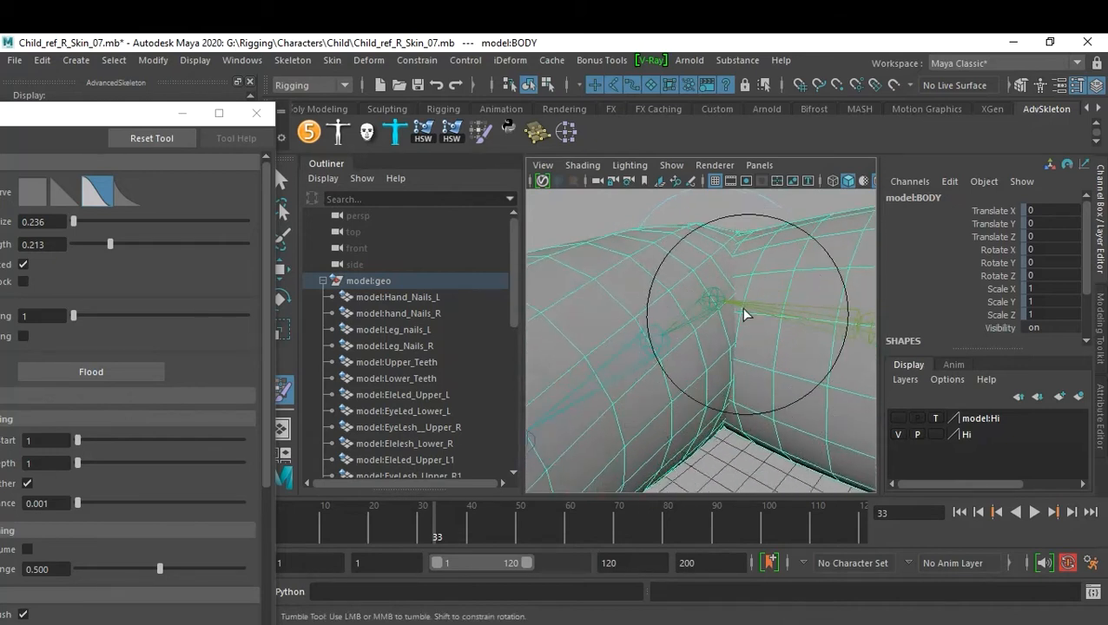
mouse_move(729, 376)
alt+mouse_down()
mouse_move(741, 383)
mouse_move(731, 371)
alt+mouse_up()
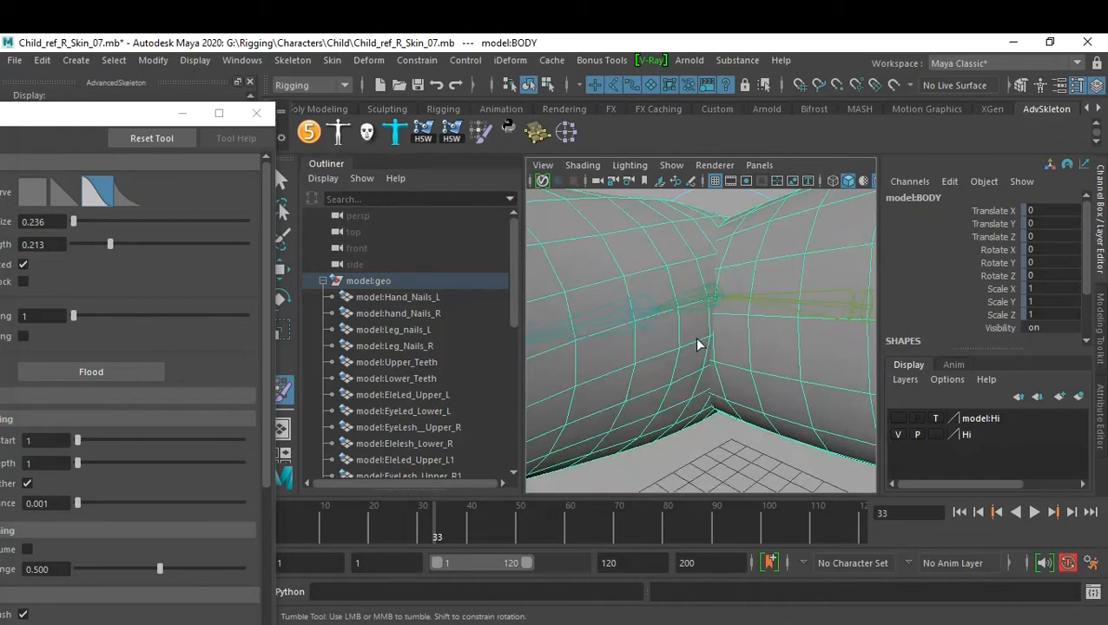
drag(100, 119, 163, 87)
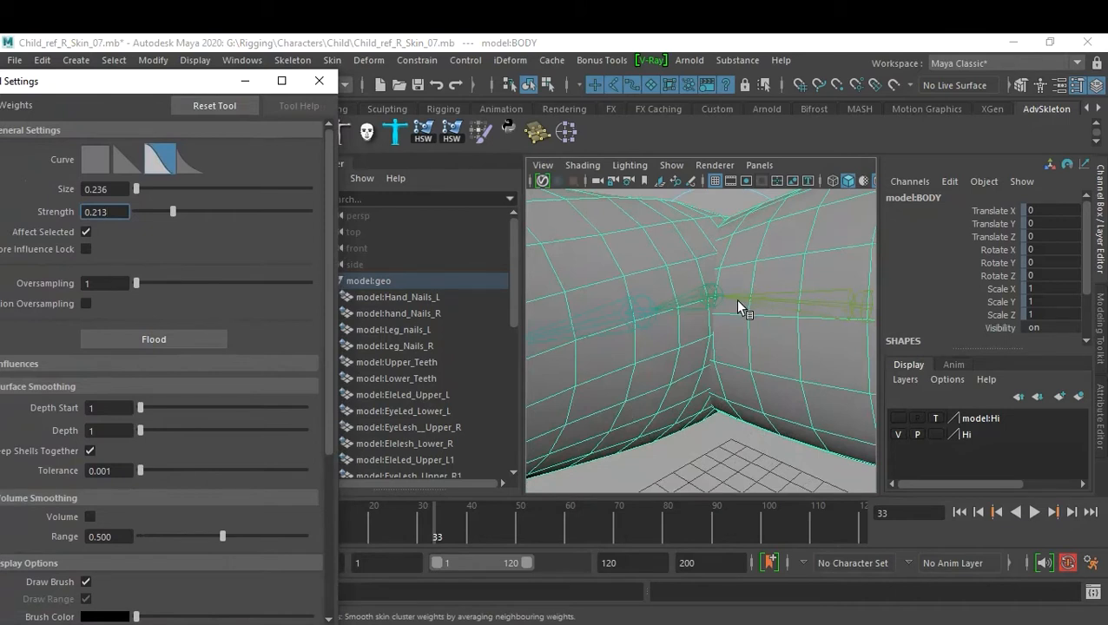
click(808, 166)
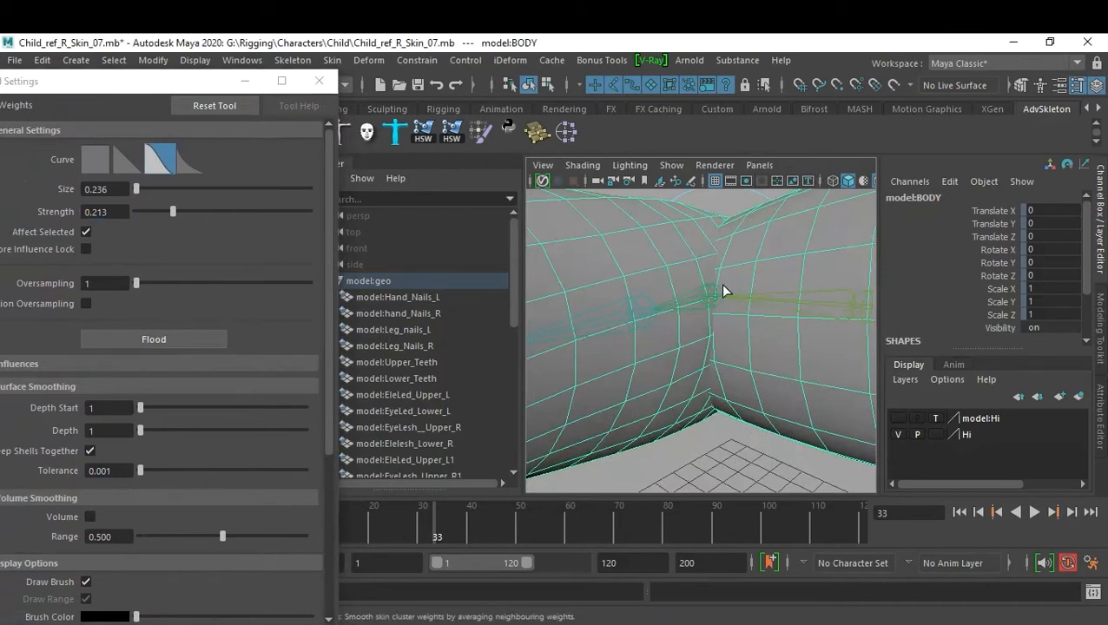
key(4)
mouse_move(724, 289)
alt+mouse_down()
mouse_move(724, 324)
mouse_move(763, 376)
mouse_move(799, 384)
mouse_move(723, 376)
mouse_move(694, 386)
mouse_move(725, 343)
alt+mouse_up()
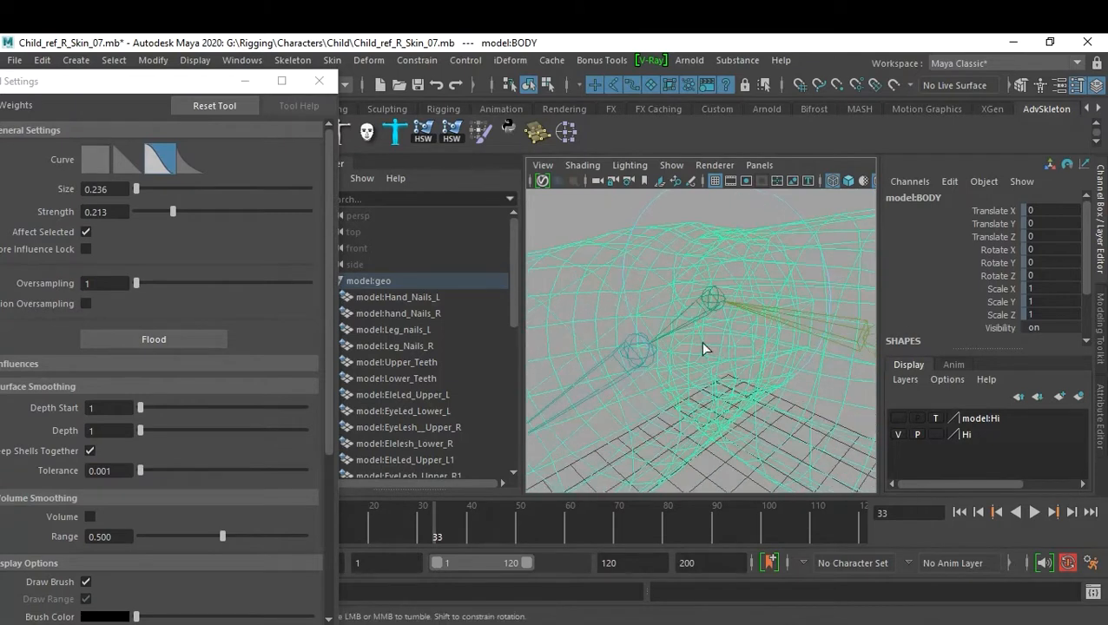
click(150, 430)
alt+drag(764, 370, 727, 360)
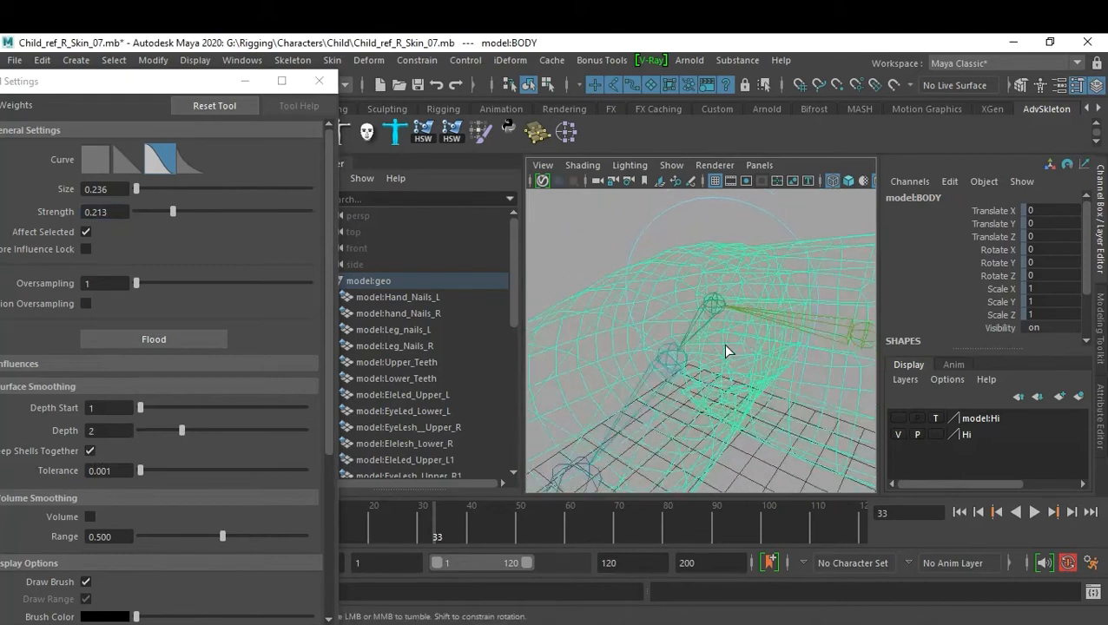
alt+drag(764, 353, 773, 345)
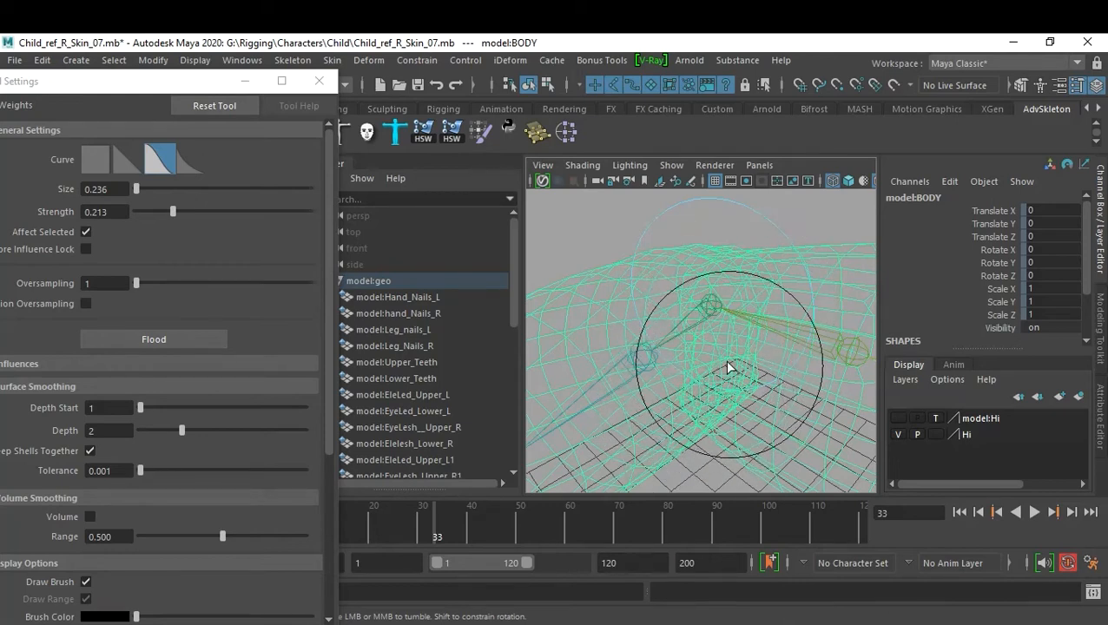
Set the brush strength to 0.507, smooth the lower part of the inner elbow crease, and return to shaded display.
drag(173, 212, 217, 211)
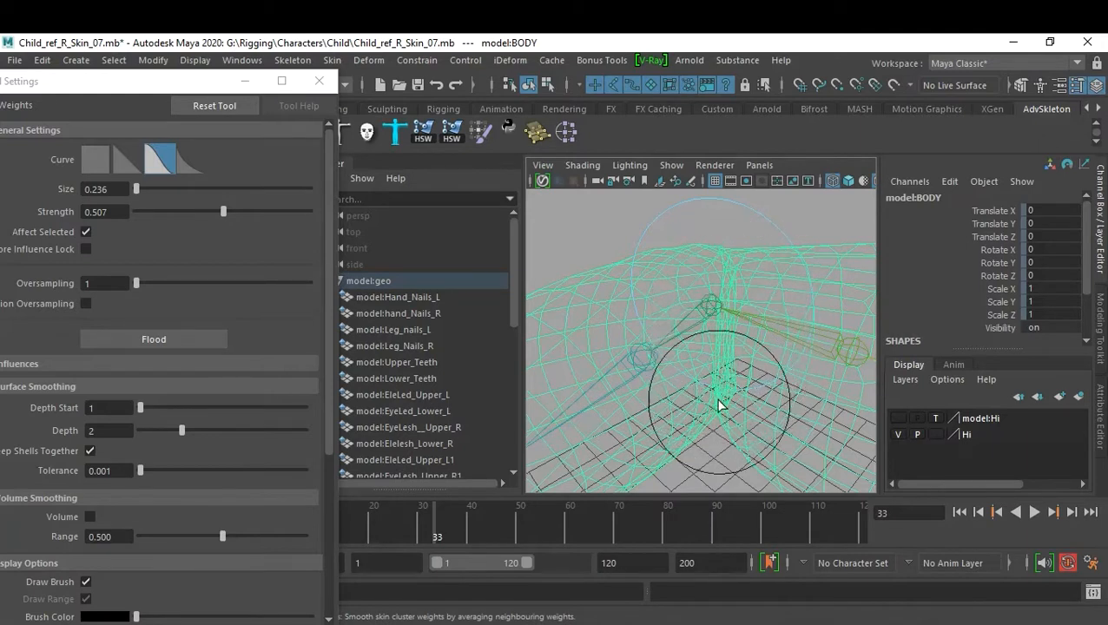
mouse_move(726, 388)
mouse_down()
mouse_move(728, 305)
mouse_move(757, 416)
mouse_up()
alt+drag(739, 402, 741, 368)
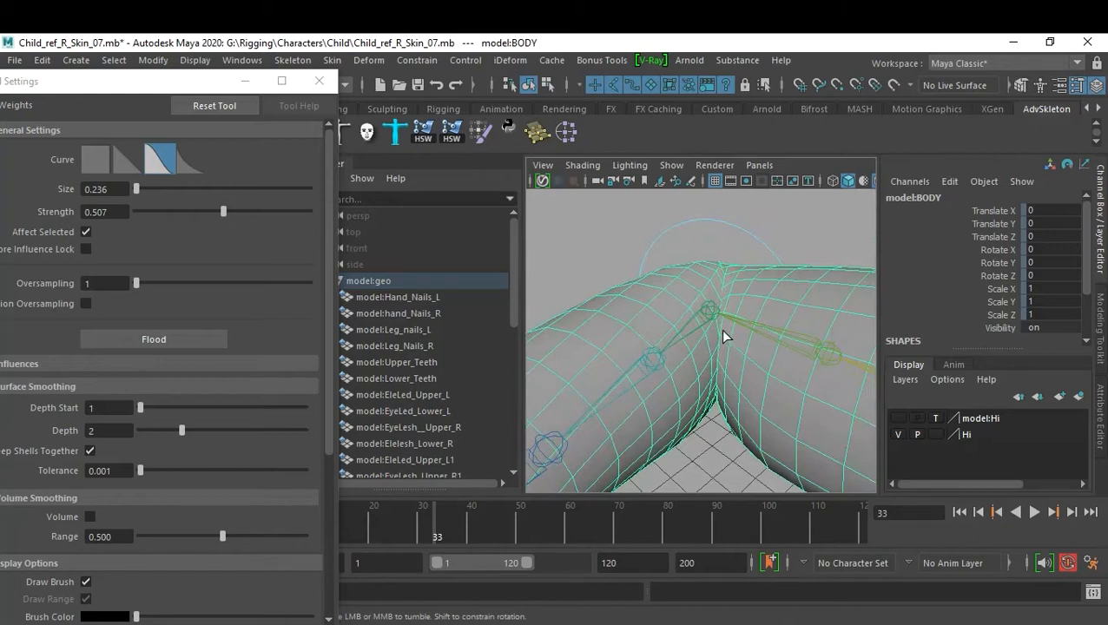
Set the smoothing depth to 1 and strength to 0.194, and refine the weights along the inner elbow crease.
drag(174, 429, 127, 425)
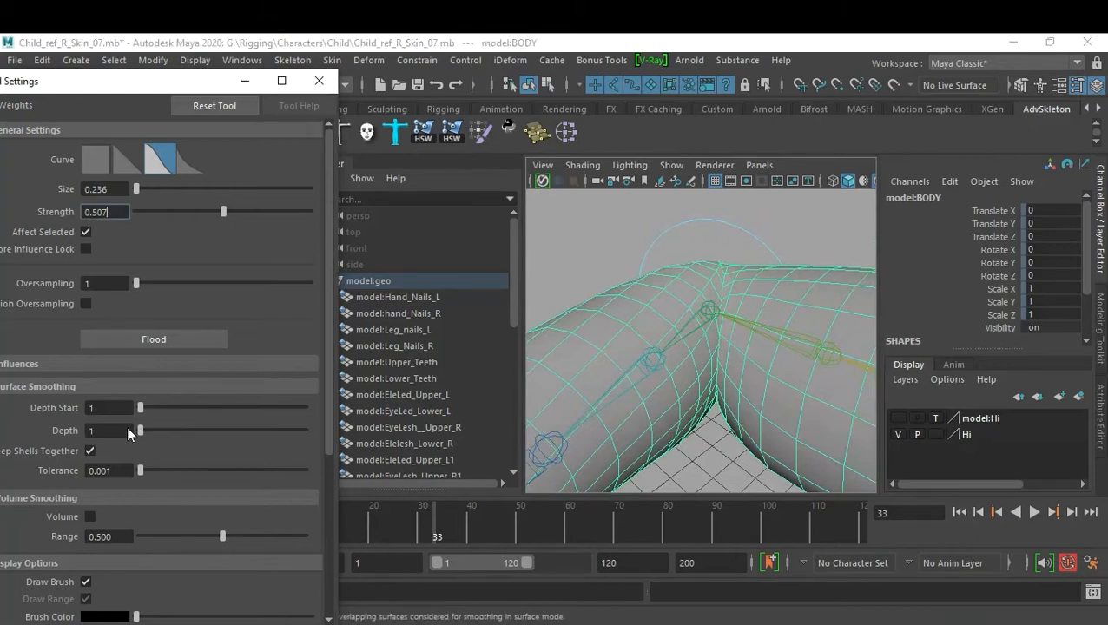
drag(222, 211, 170, 217)
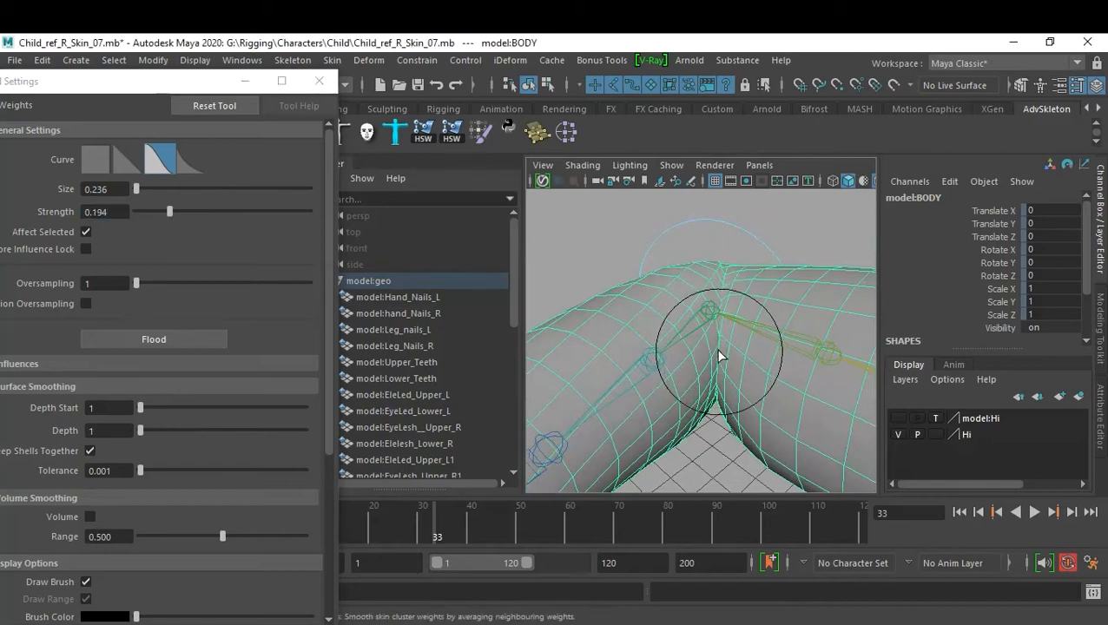
mouse_move(731, 391)
alt+mouse_down()
mouse_move(781, 388)
mouse_move(628, 400)
mouse_move(481, 382)
mouse_move(655, 388)
mouse_move(648, 403)
mouse_move(781, 390)
mouse_move(729, 397)
mouse_move(749, 370)
mouse_move(778, 376)
mouse_move(764, 420)
alt+mouse_up()
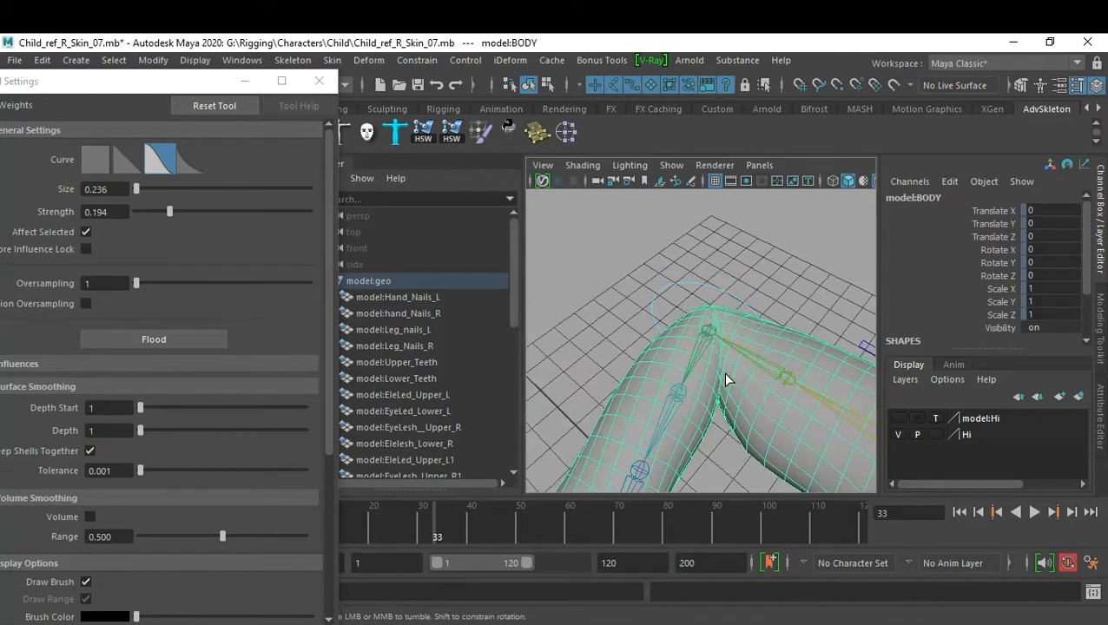
alt+drag(724, 376, 766, 385)
mouse_move(722, 324)
alt+mouse_down()
mouse_move(754, 399)
mouse_move(763, 341)
mouse_move(692, 366)
mouse_move(757, 408)
mouse_move(830, 378)
mouse_move(670, 368)
mouse_move(739, 415)
alt+mouse_up()
Play and scrub the elbow animation through to frame 49, examining the smoothed bend from the side and above.
alt+right_drag(738, 415, 795, 408)
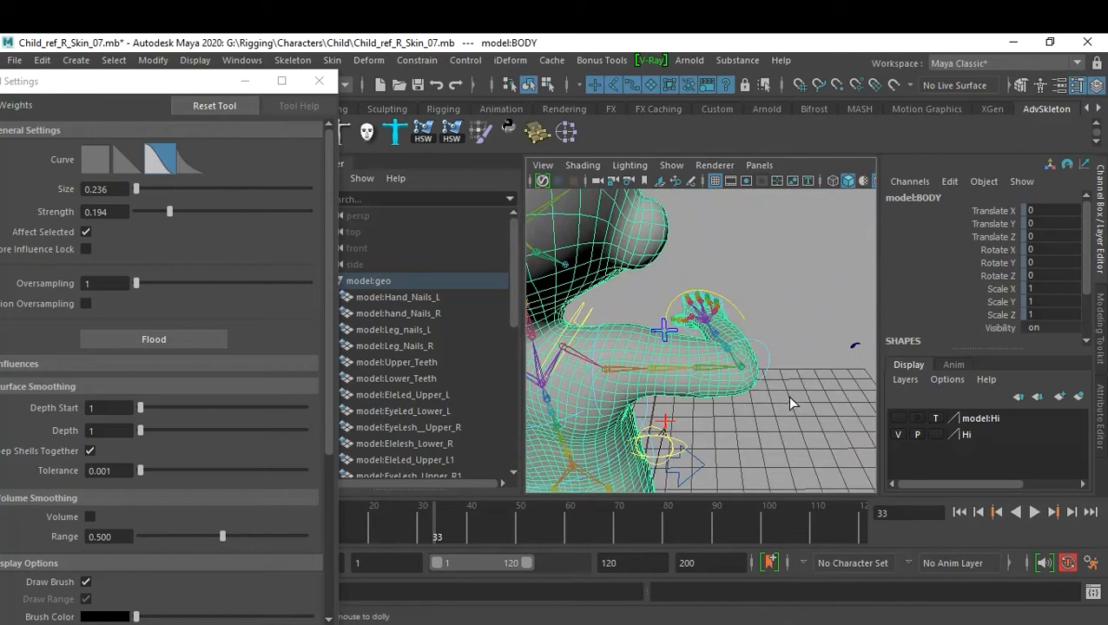
alt+drag(767, 360, 724, 396)
alt+drag(771, 425, 740, 420)
alt+right_drag(739, 419, 755, 398)
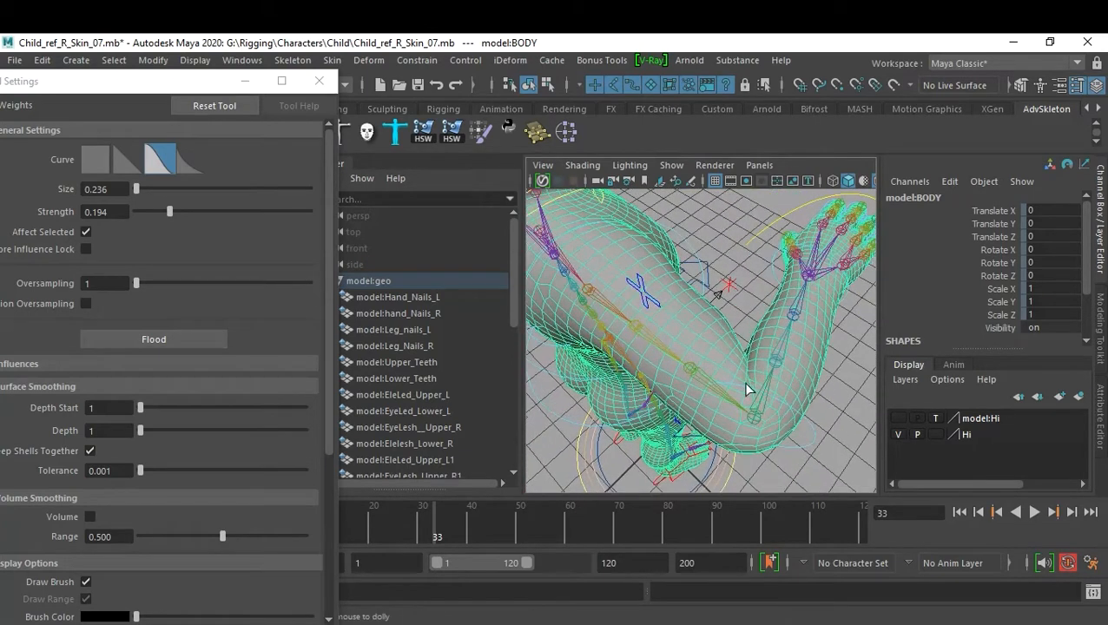
key(alt+v)
mouse_move(390, 534)
mouse_down()
mouse_move(487, 517)
mouse_move(453, 521)
mouse_move(466, 519)
mouse_up()
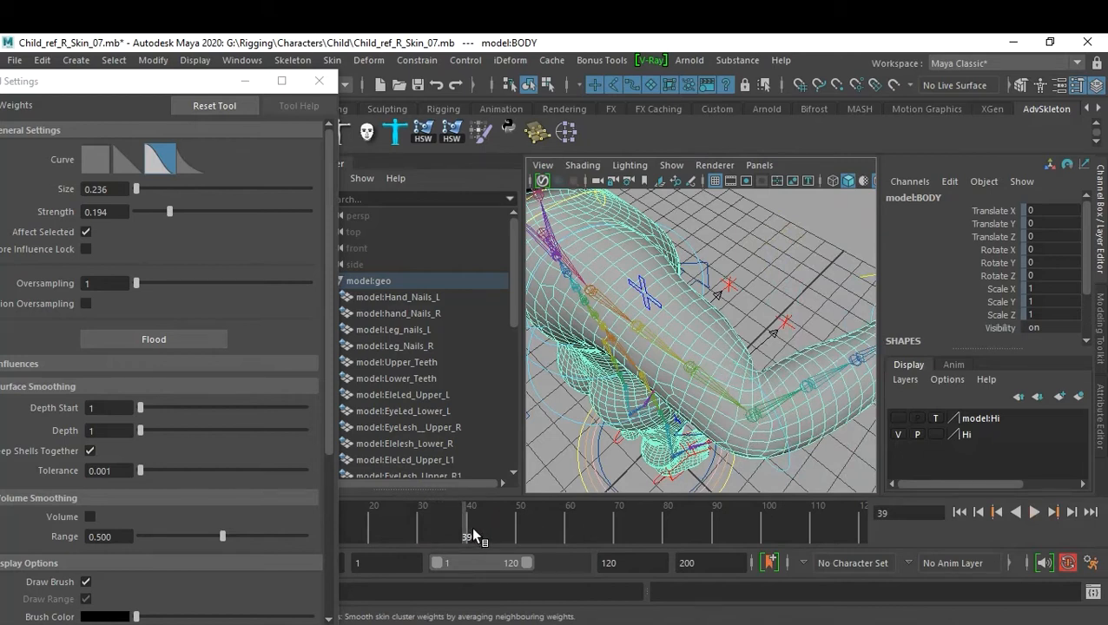
key(alt+v)
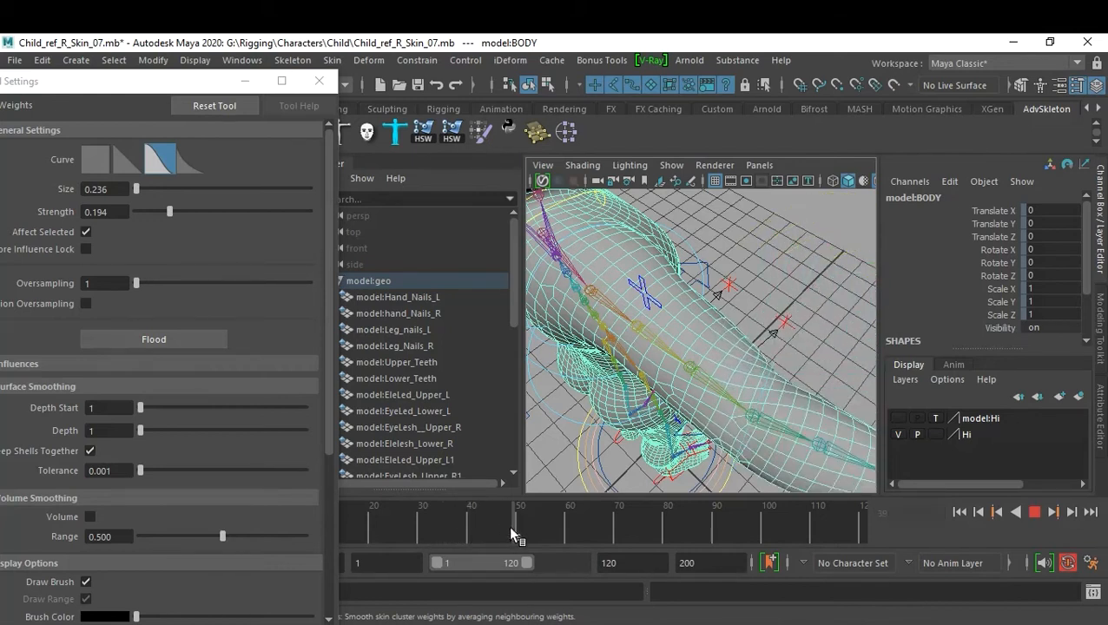
drag(510, 528, 511, 528)
View the whole character from behind, turn on the View Axis heads-up display, and undo the accidental brush click.
alt+drag(612, 387, 741, 354)
alt+right_drag(741, 353, 693, 342)
alt+drag(693, 346, 732, 350)
alt+drag(703, 402, 745, 352)
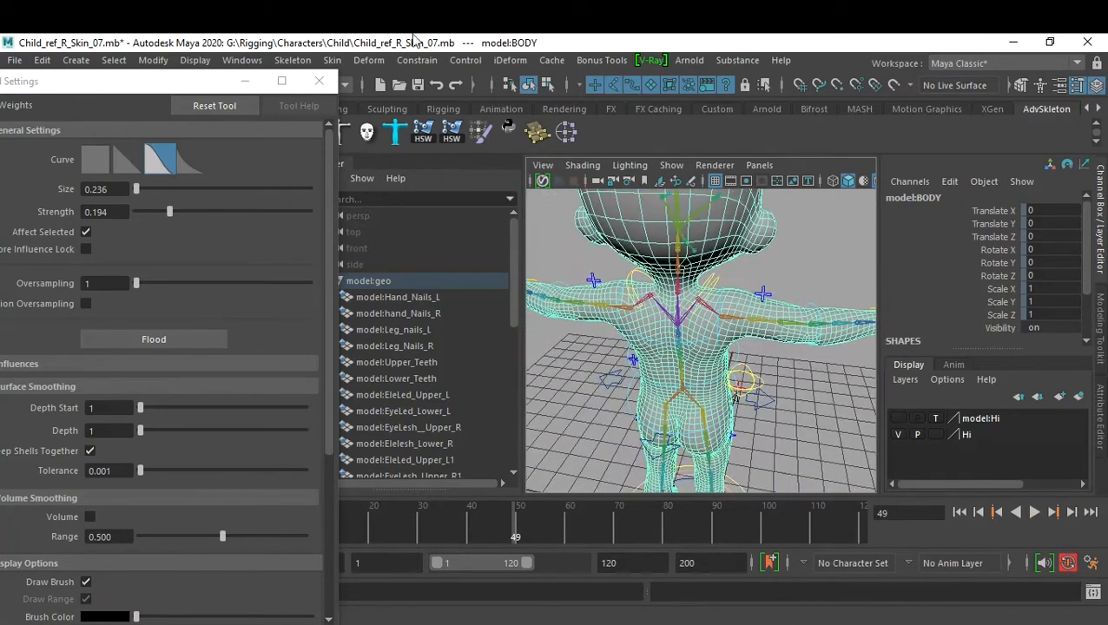
click(195, 61)
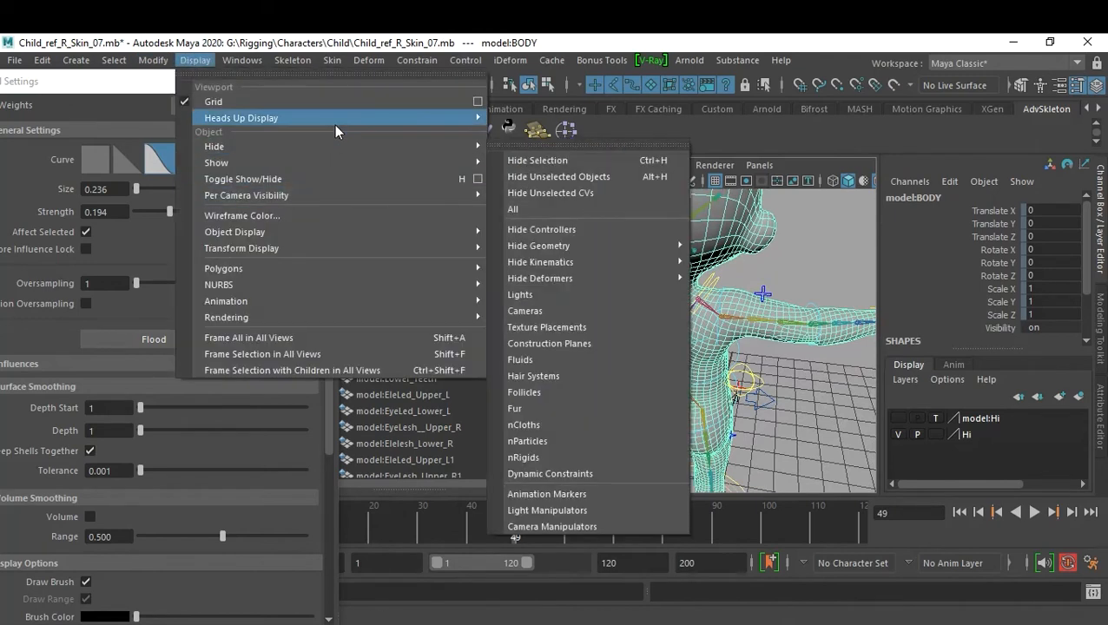
mouse_move(406, 121)
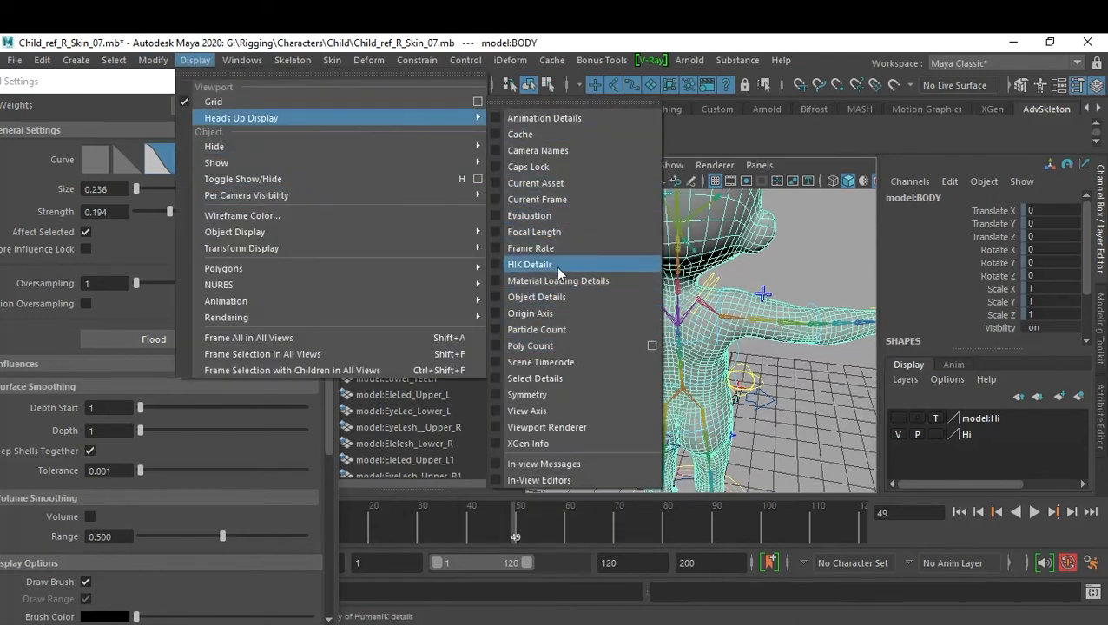
click(560, 411)
alt+middle_drag(618, 440, 758, 427)
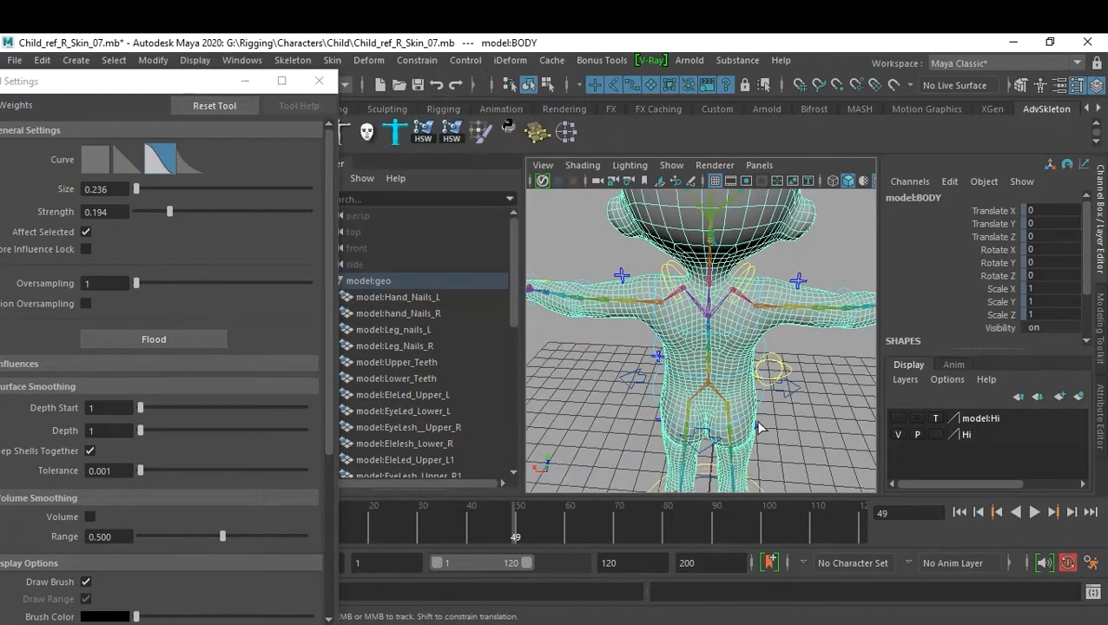
click(811, 393)
key(ctrl+z)
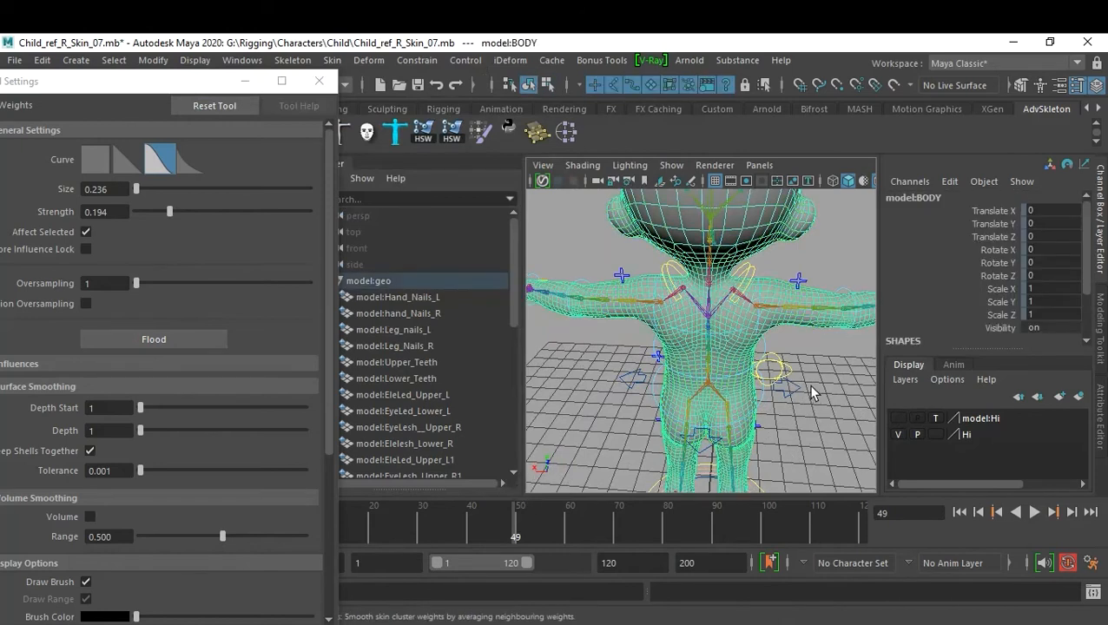
Close the weight-smoothing brush settings, switch to the Select tool, and deselect the body mesh.
alt+drag(813, 372, 798, 363)
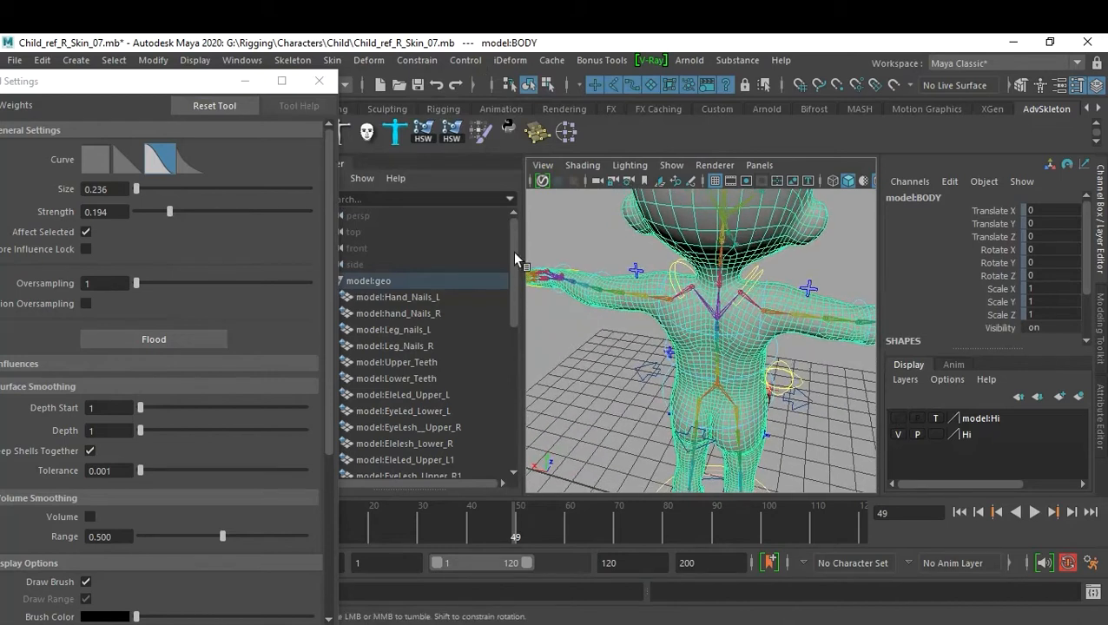
click(319, 81)
key(q)
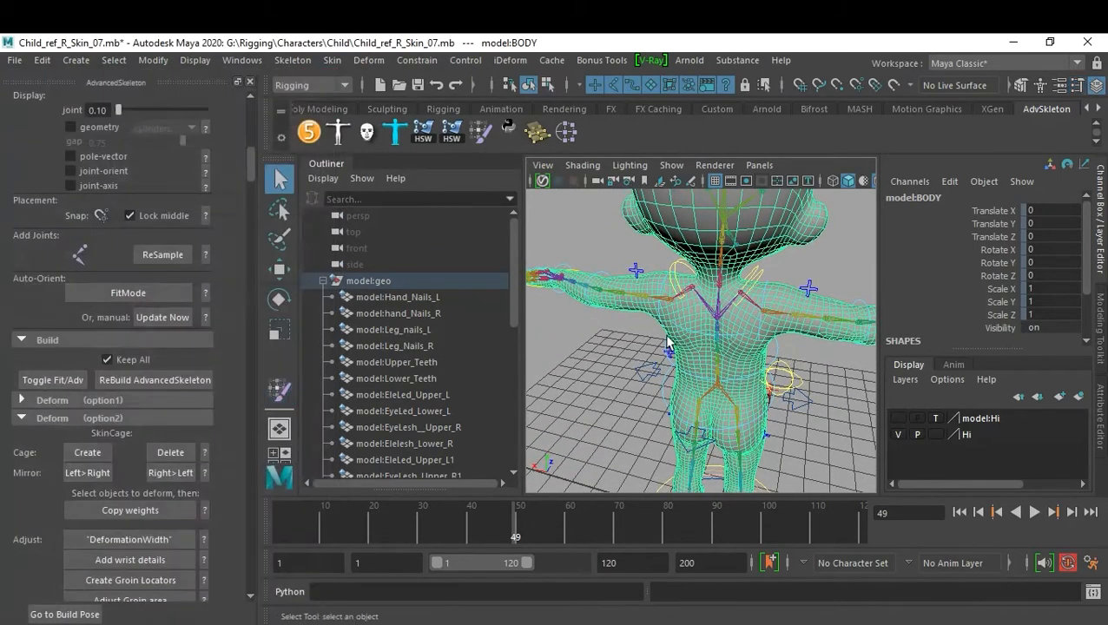
click(847, 385)
alt+drag(846, 384, 757, 355)
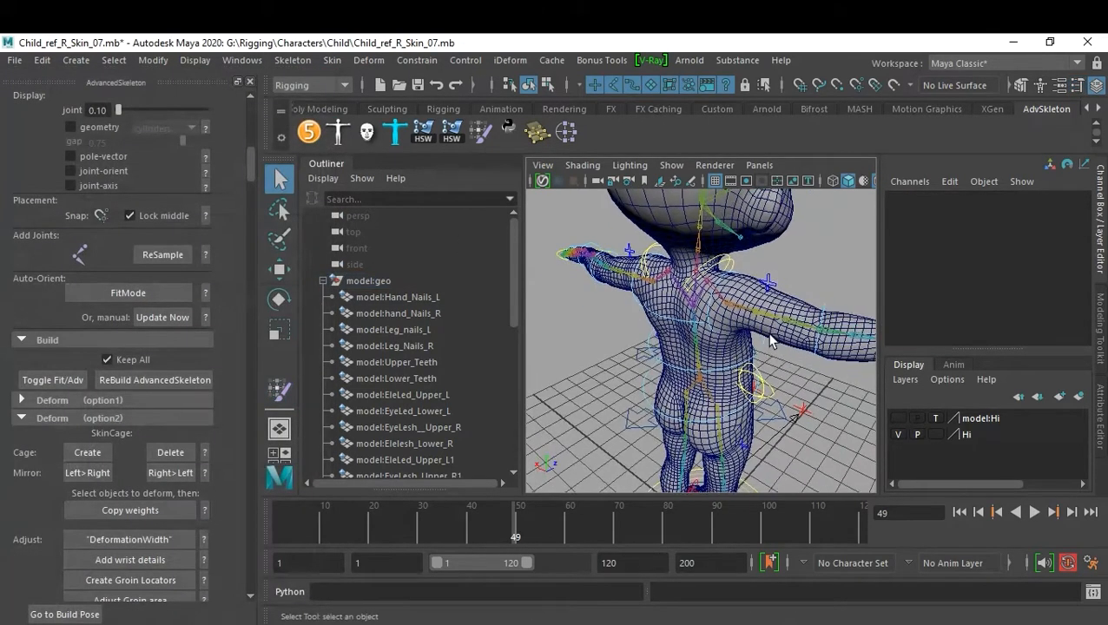
Select the body mesh, open the Mirror Skin Weights options, and reset them to their defaults.
click(769, 341)
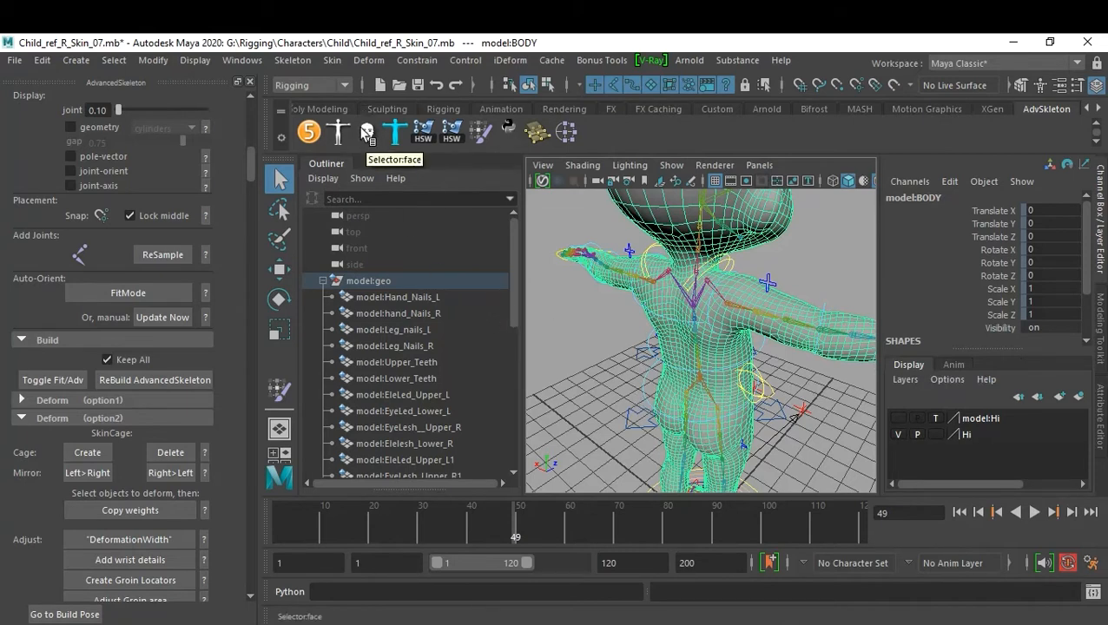
click(333, 60)
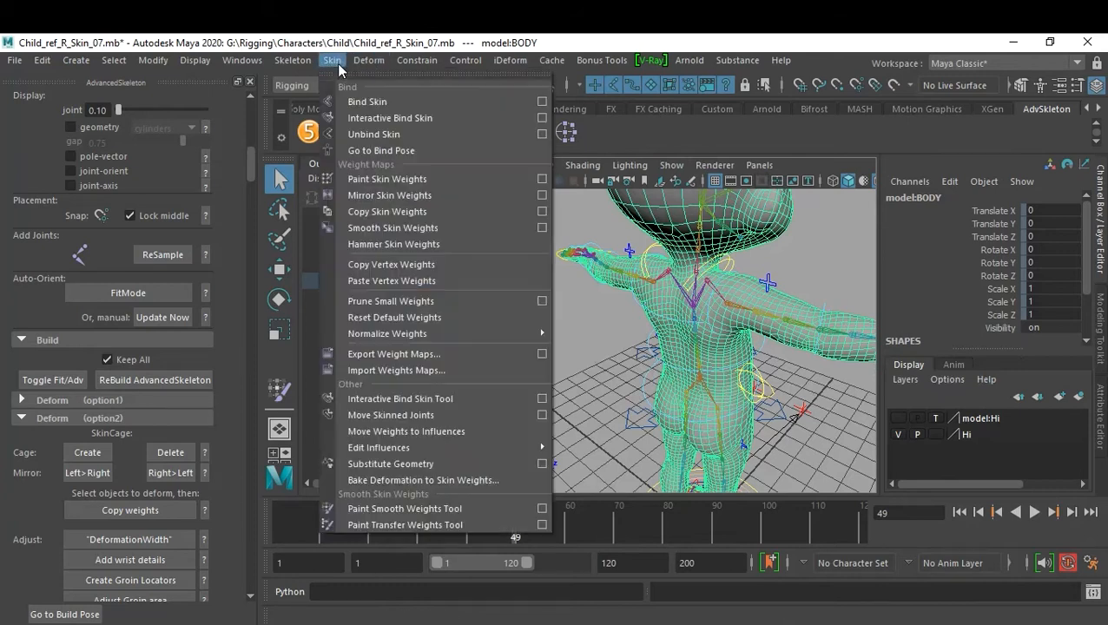
click(542, 194)
click(511, 212)
click(519, 243)
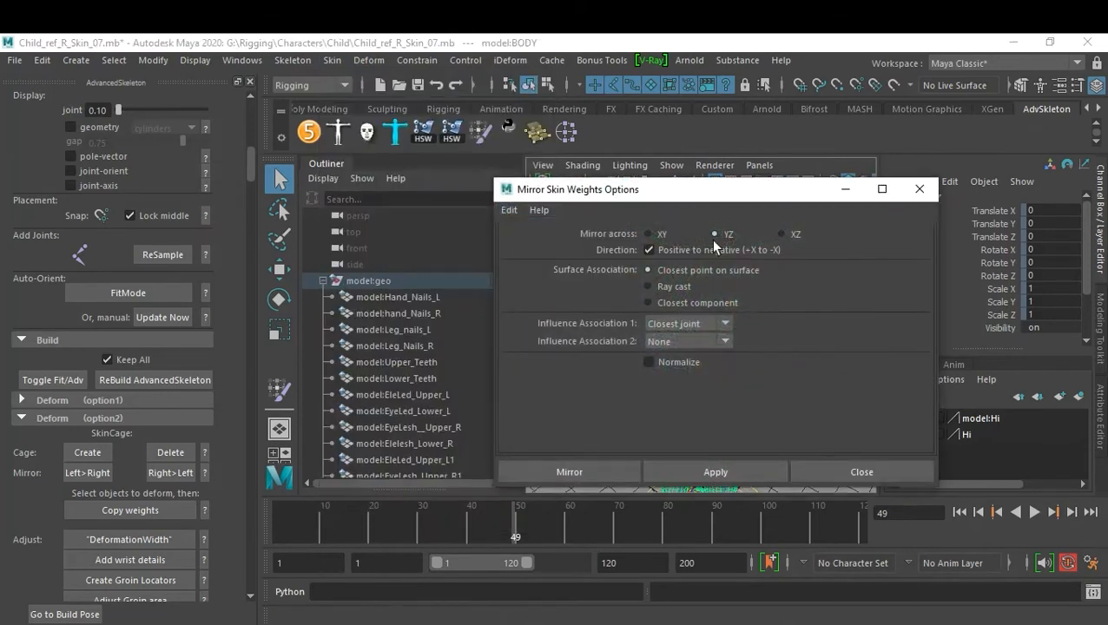
drag(756, 203, 431, 158)
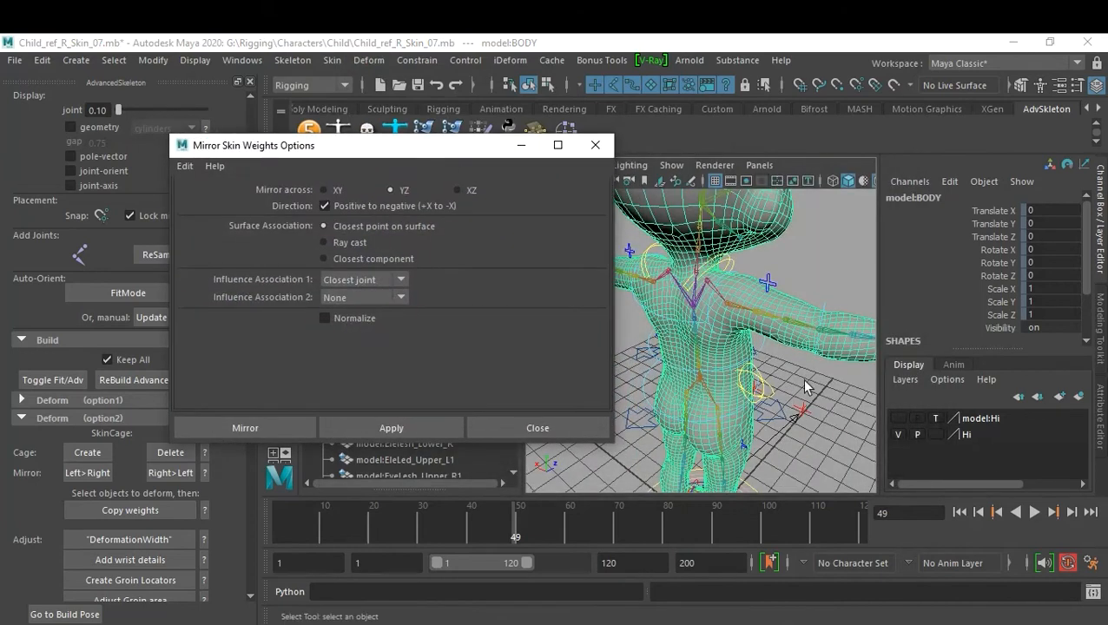
Turn off Positive to negative (+X to -X) and mirror the body's skin weights across YZ.
alt+drag(745, 392, 708, 203)
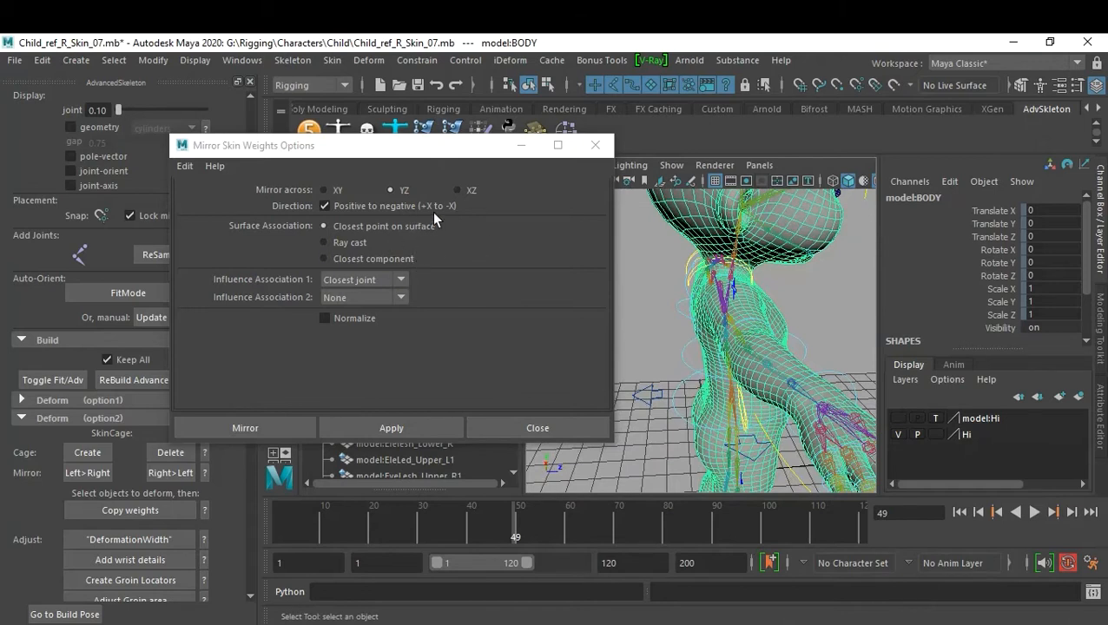
alt+drag(744, 384, 777, 376)
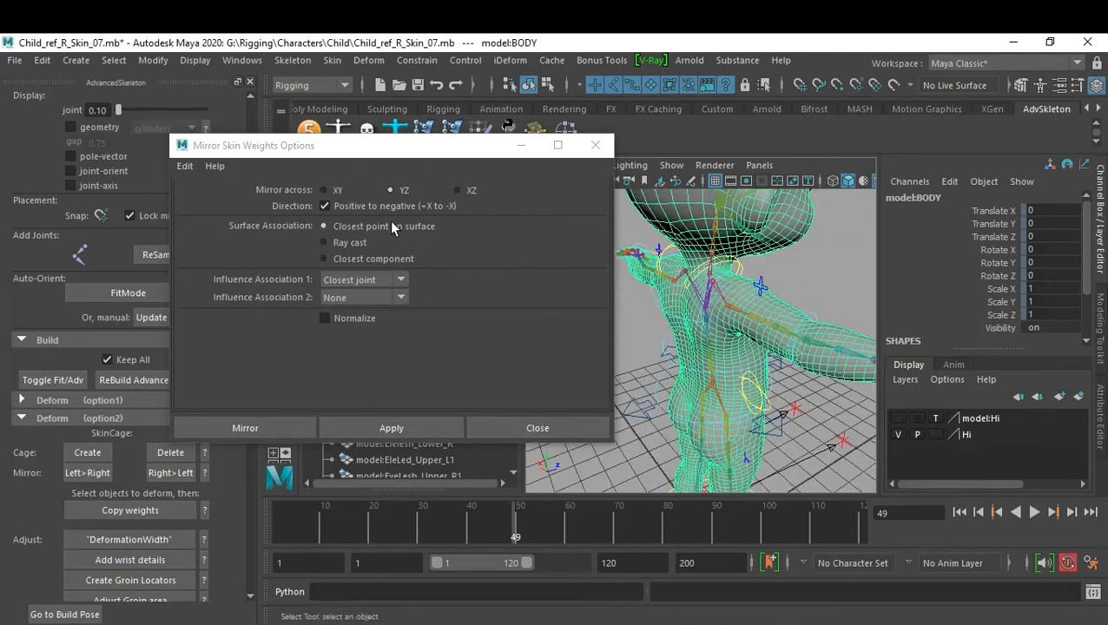
click(336, 203)
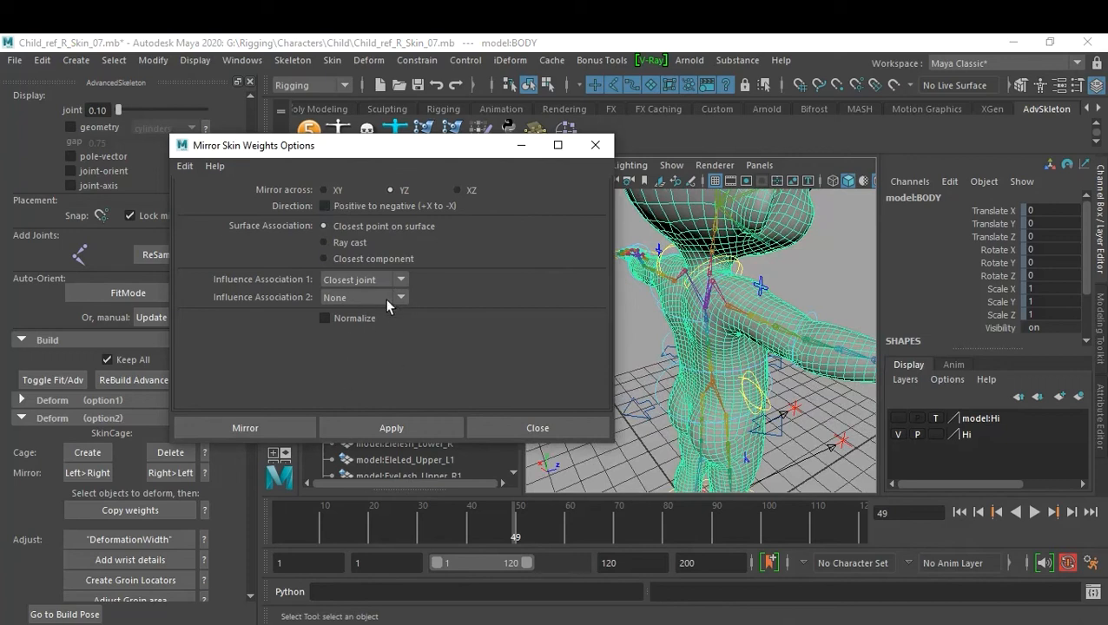
click(251, 421)
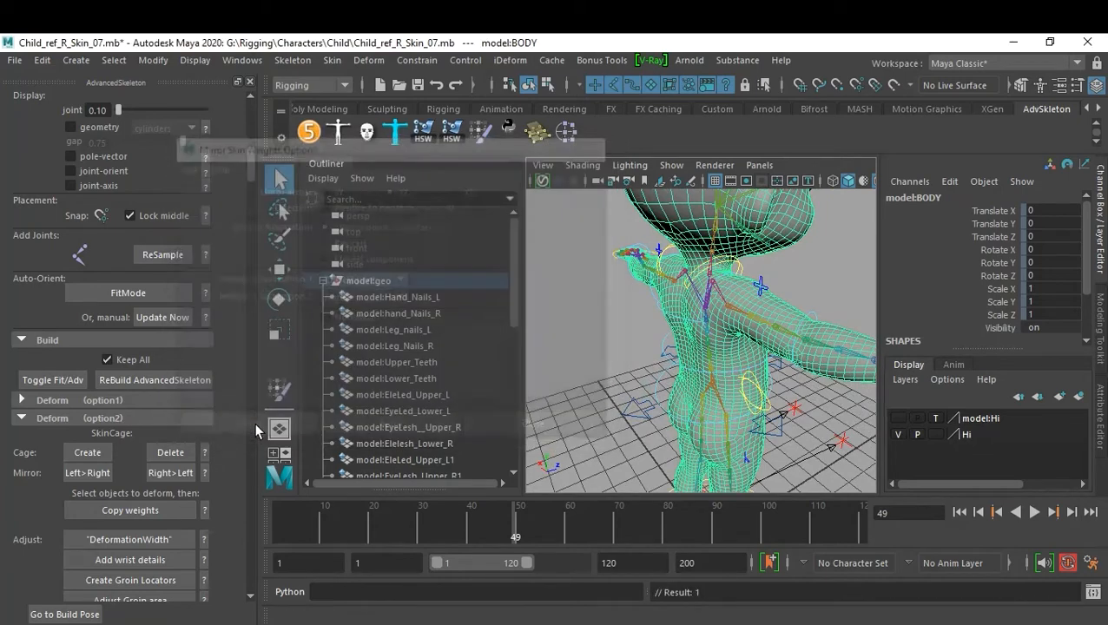
Rotate the FKElbow_L control to about 100 degrees in Z and examine the mirrored elbow bend from several angles.
click(633, 348)
alt+drag(633, 349, 662, 321)
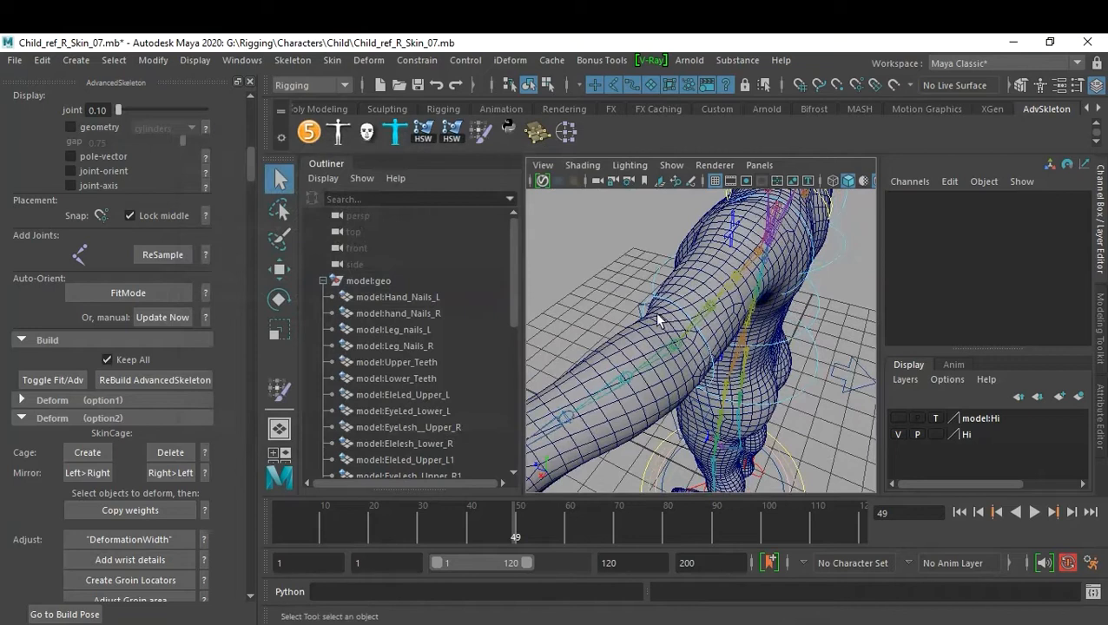
click(657, 301)
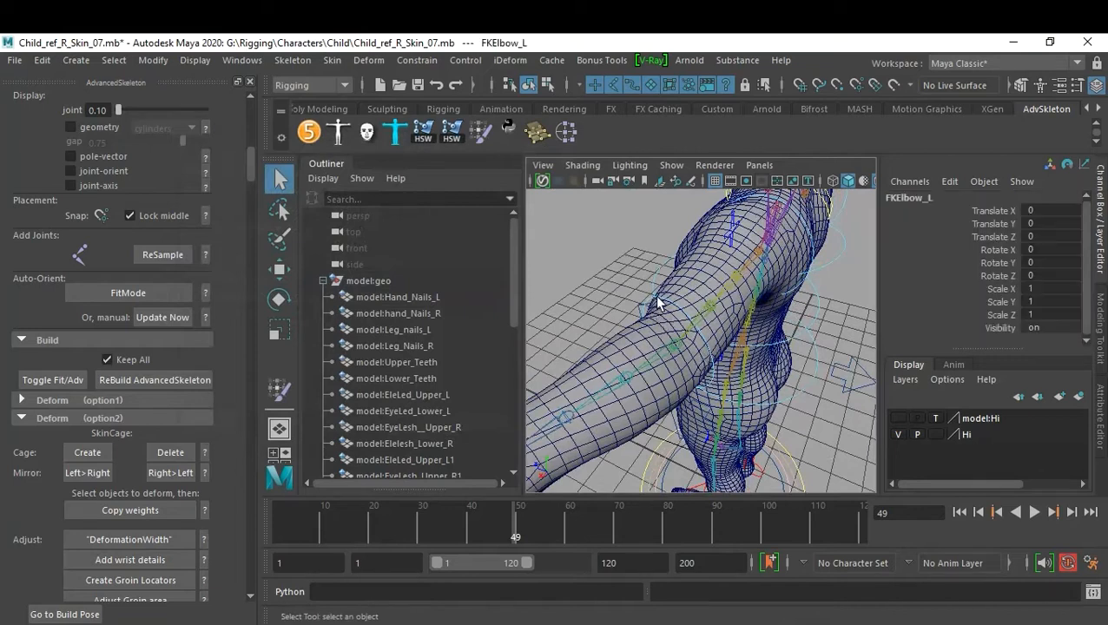
key(e)
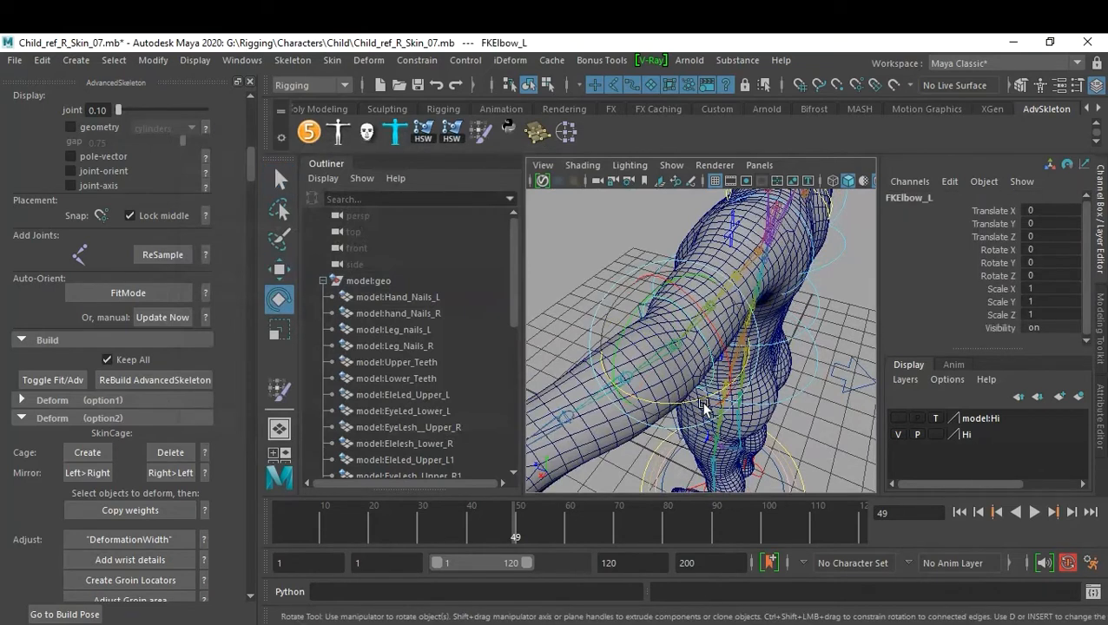
drag(701, 406, 552, 395)
alt+drag(668, 376, 747, 421)
alt+drag(747, 420, 705, 349)
alt+right_drag(704, 349, 734, 373)
alt+drag(735, 373, 692, 383)
alt+right_drag(692, 382, 680, 357)
alt+drag(679, 357, 874, 359)
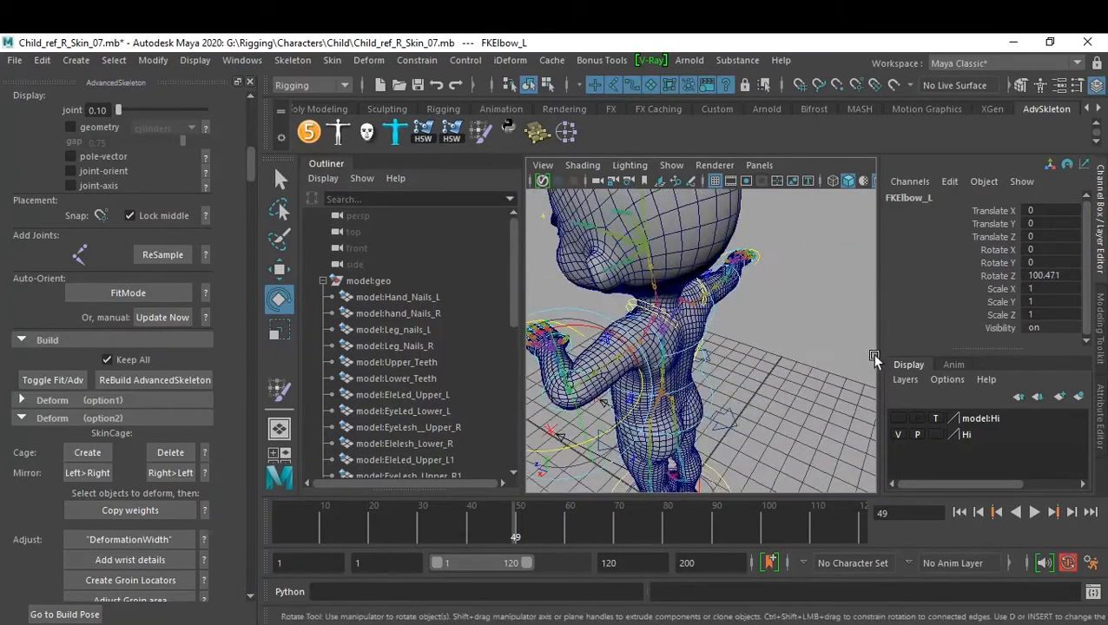
Return the rig to its build pose, deselect the elbow control, and save the scene.
click(70, 613)
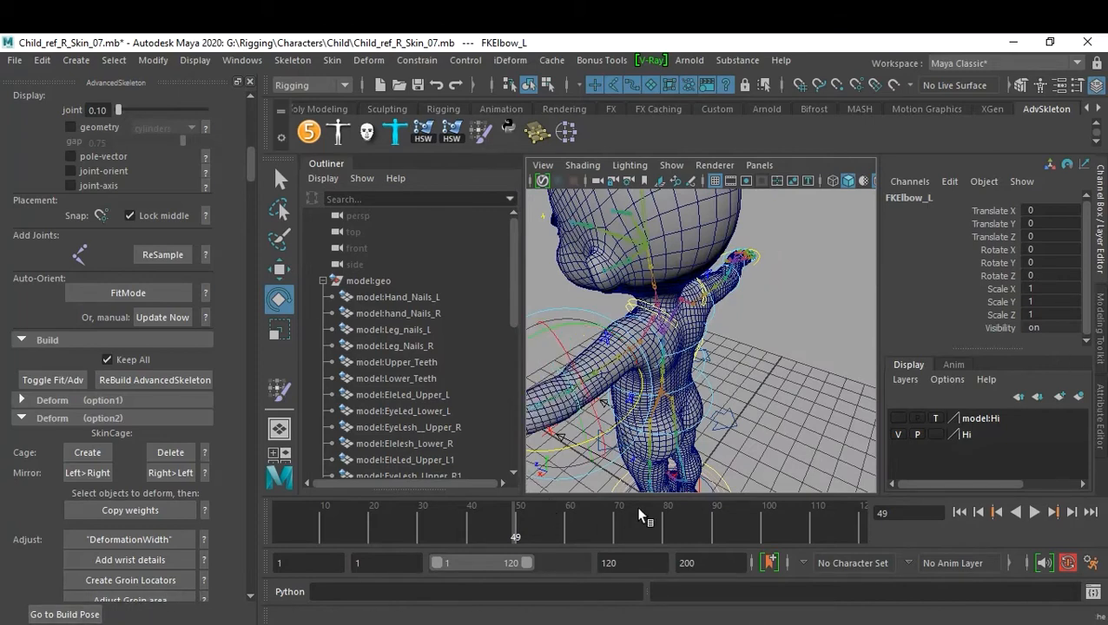
click(764, 397)
alt+drag(763, 398, 797, 330)
alt+middle_drag(797, 330, 759, 355)
alt+drag(760, 355, 759, 341)
alt+middle_drag(759, 342, 758, 376)
alt+drag(758, 376, 778, 366)
alt+middle_drag(778, 366, 757, 368)
alt+drag(757, 369, 751, 343)
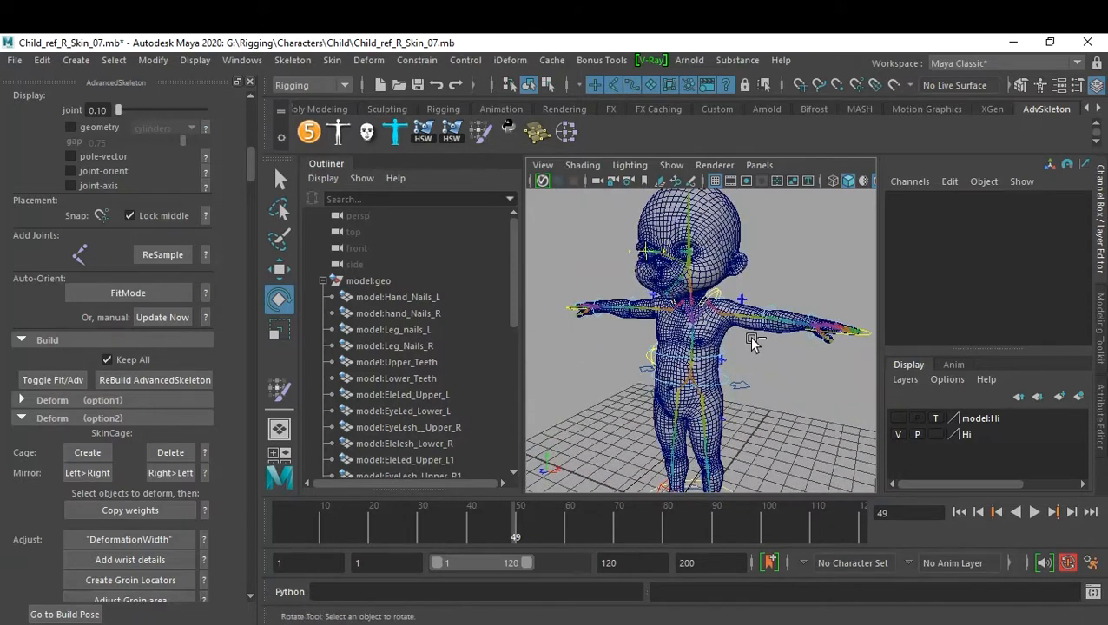
key(ctrl+s)
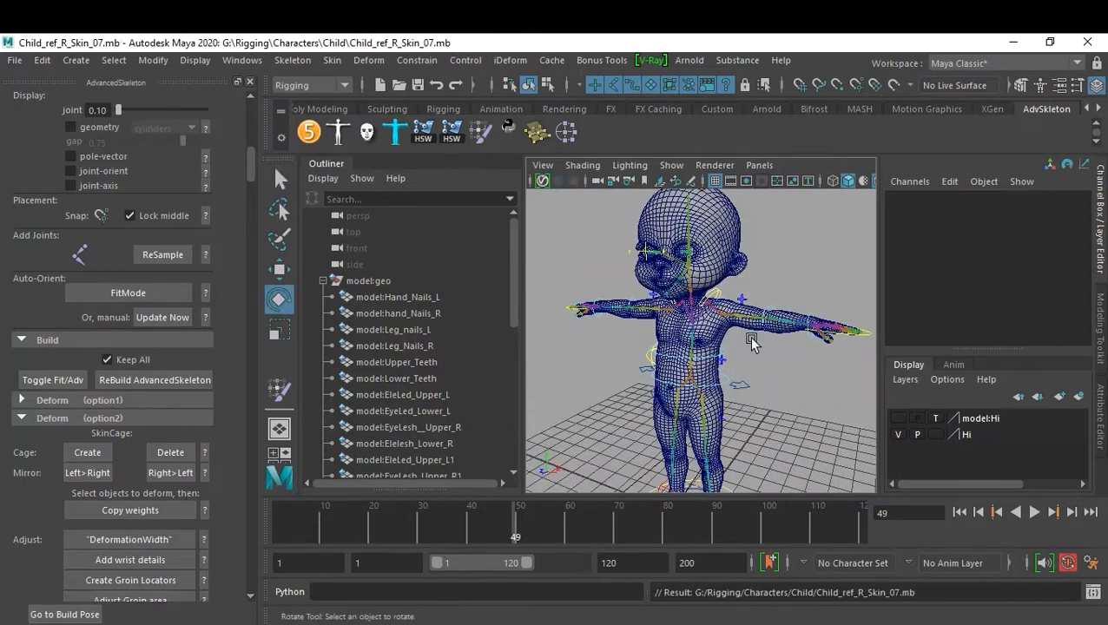